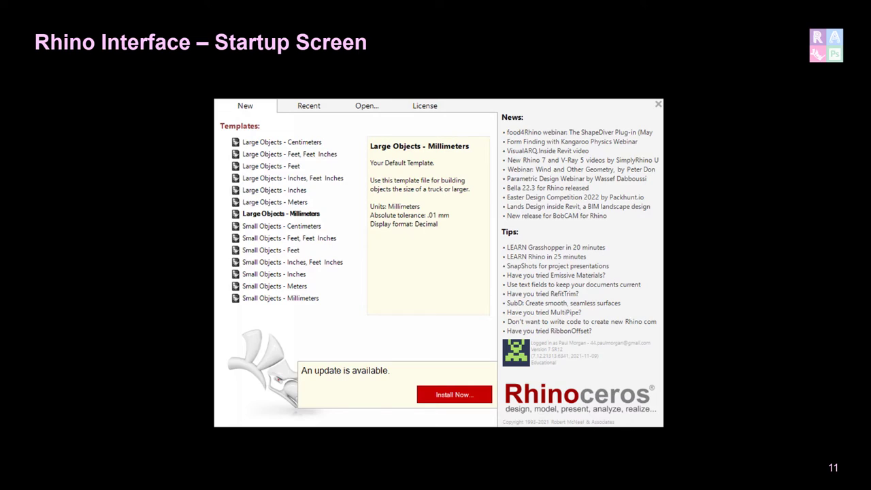
key("Right")
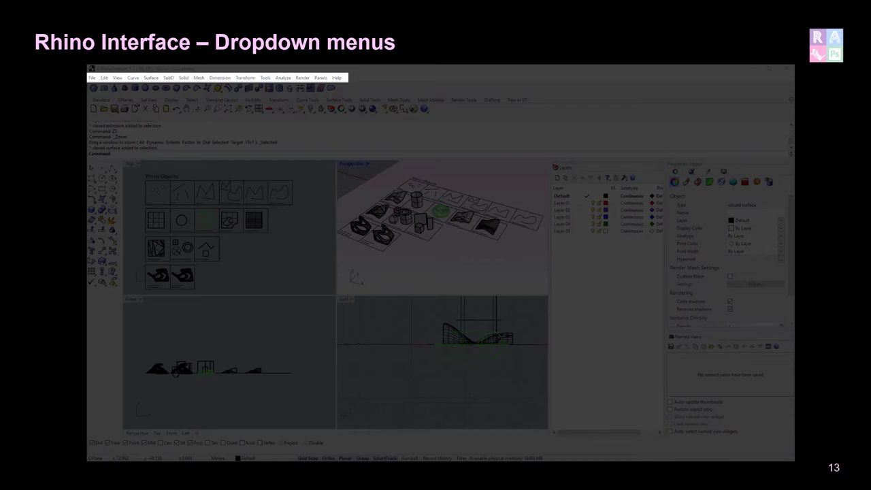
key("Right")
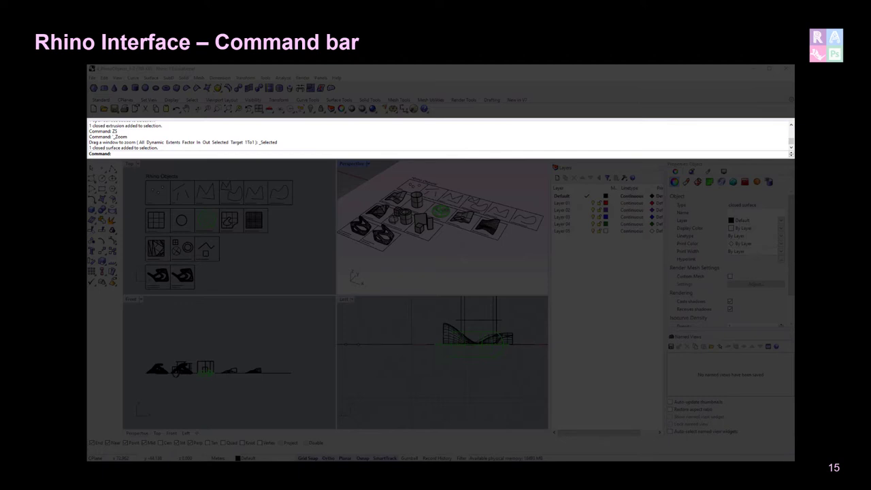
key("Right")
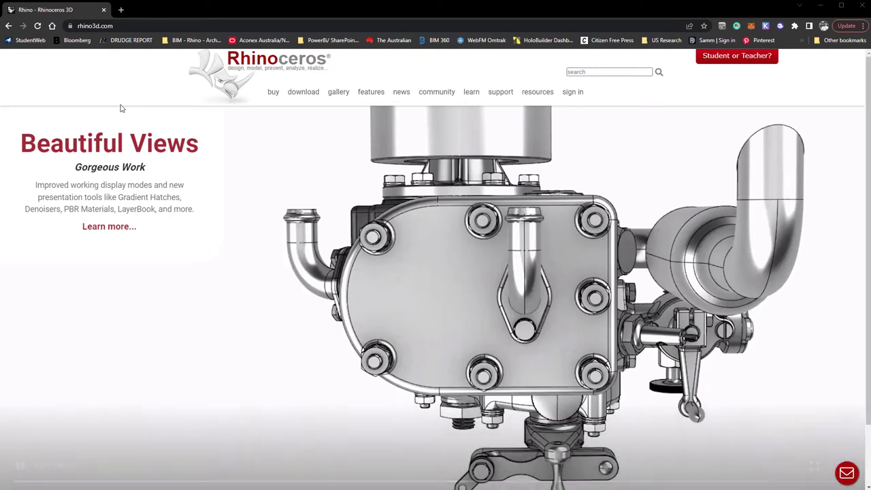
Look up the Rhino 7 for Windows evaluation download and the student or faculty licence prices on the Rhino website
left_click(312, 100)
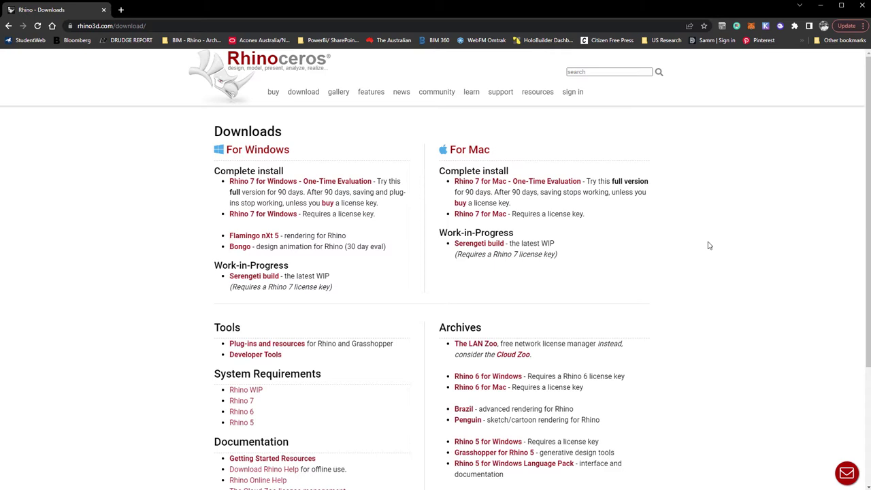
left_click(293, 182)
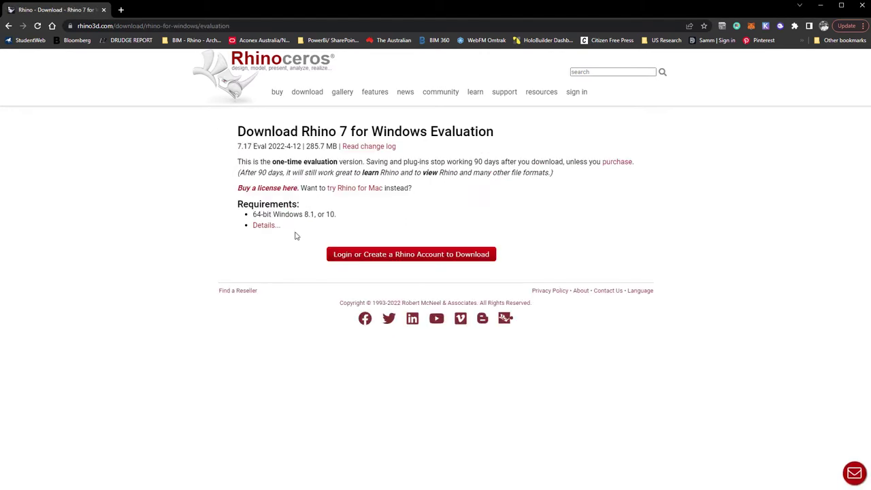
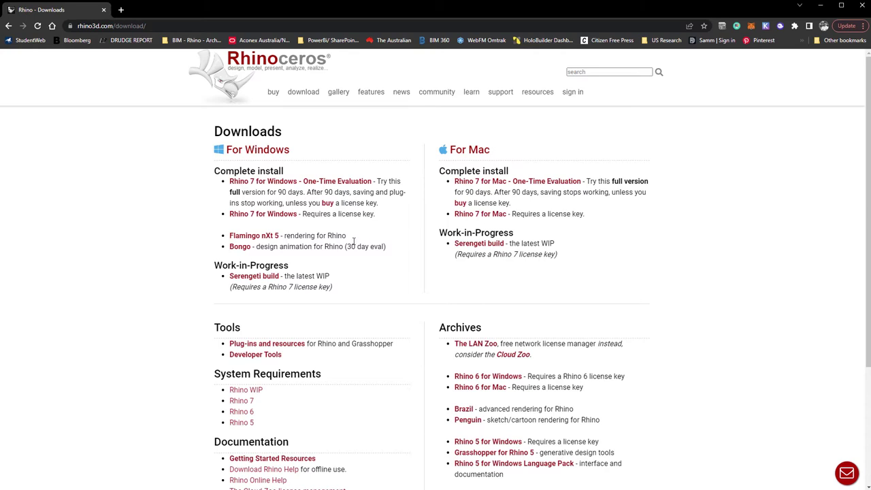
left_click(327, 204)
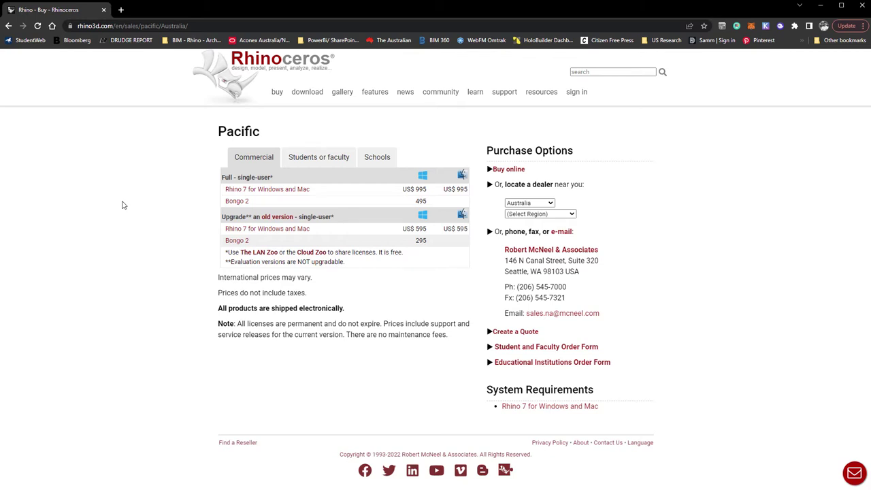
left_click(292, 160)
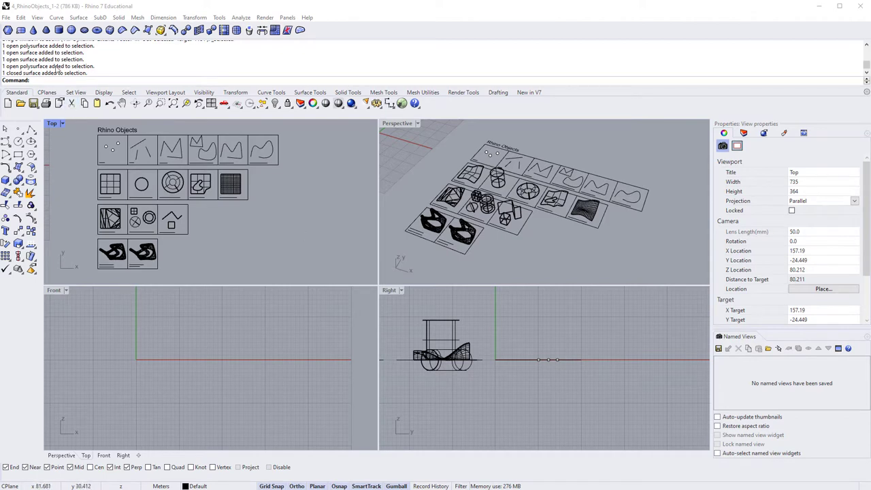
In Rhino 7, examine the Curve, SubD and Solid commands, the Display and Select tool sets, and the layer list
left_click(7, 18)
mouse_move(51, 20)
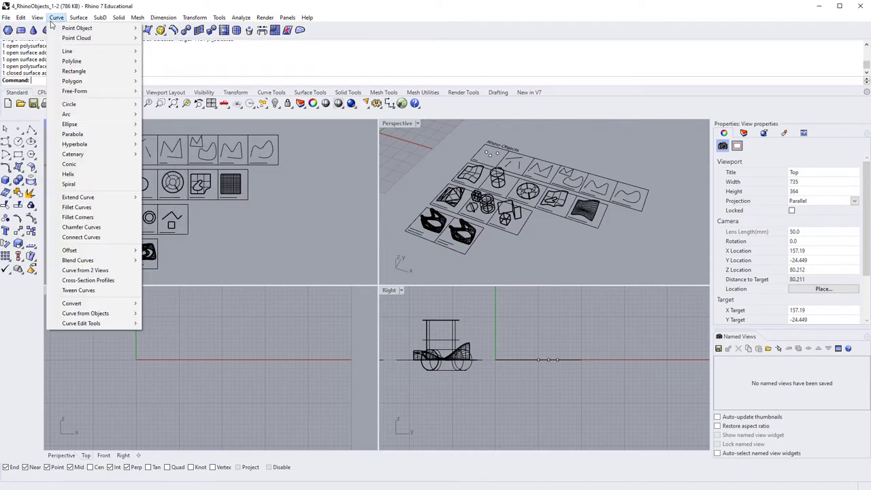
mouse_move(92, 23)
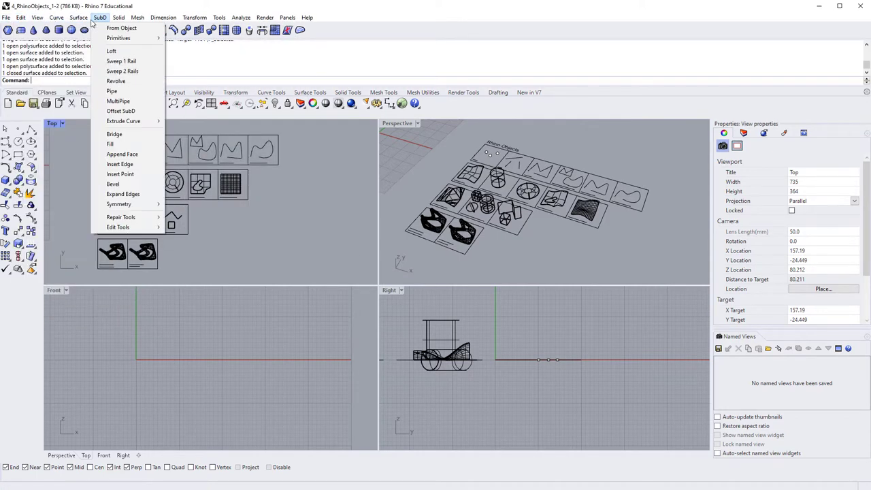
mouse_move(119, 18)
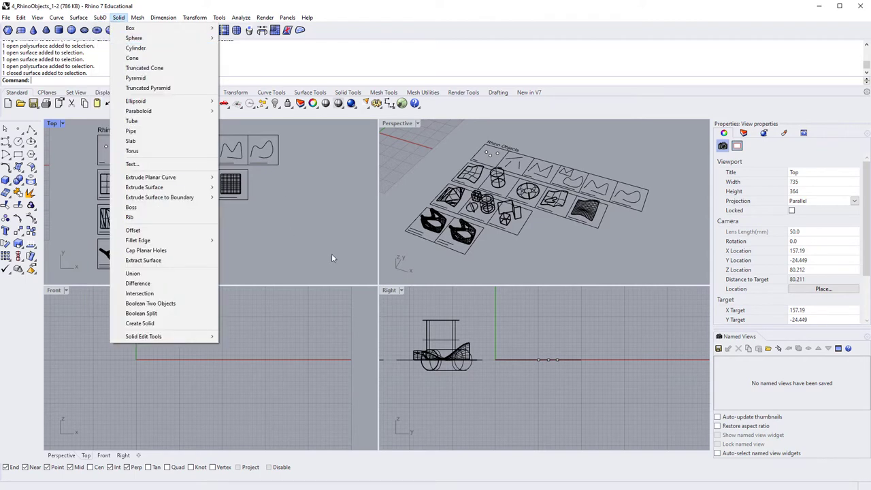
key("Escape")
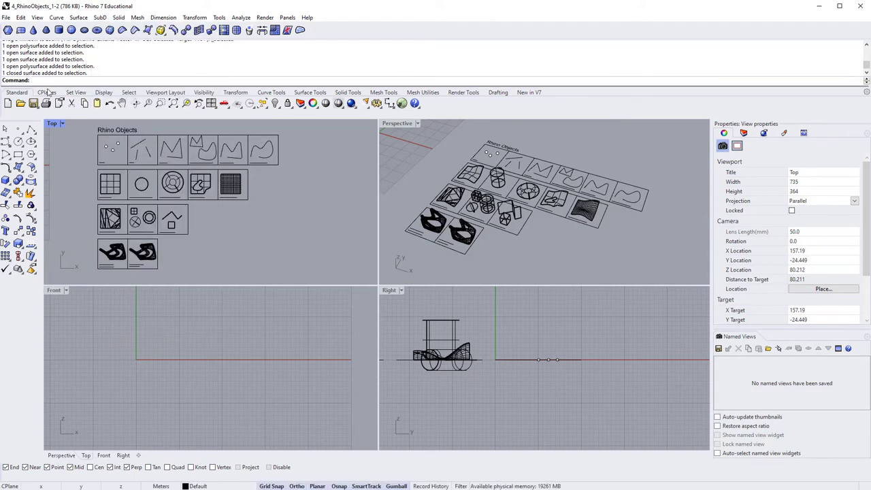
left_click(76, 93)
left_click(102, 92)
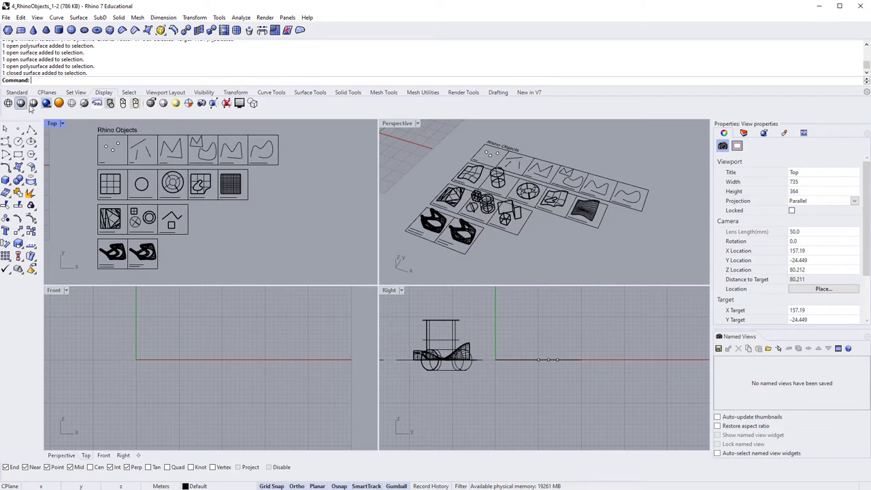
left_click(76, 92)
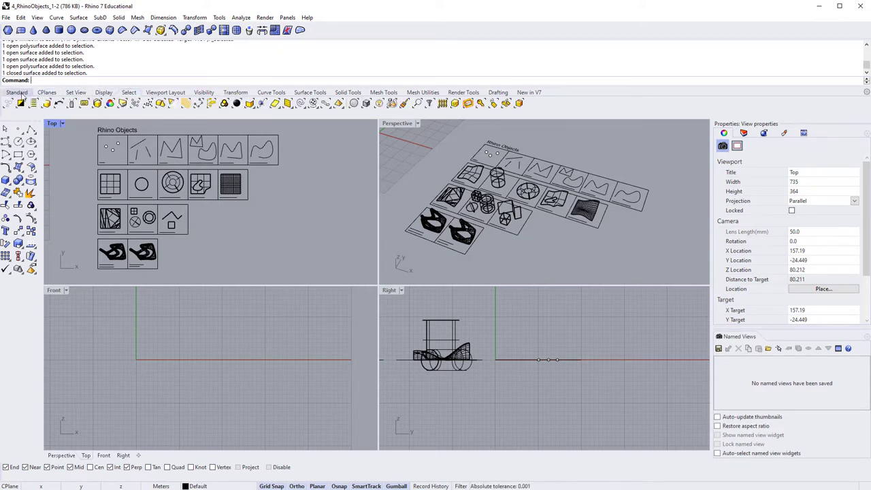
left_click(17, 92)
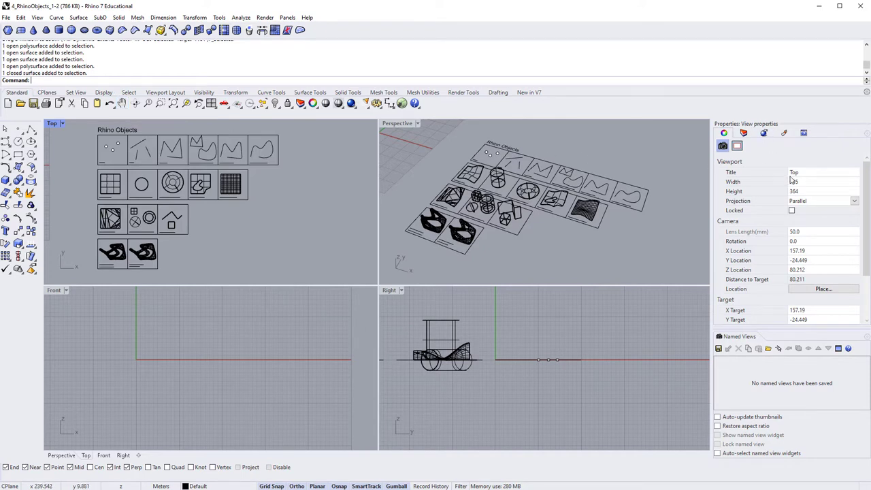
left_click(743, 133)
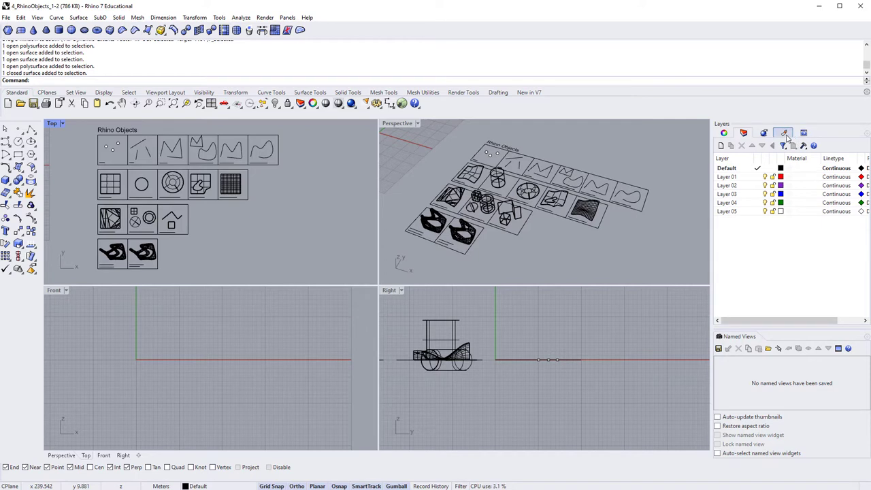
left_click(723, 134)
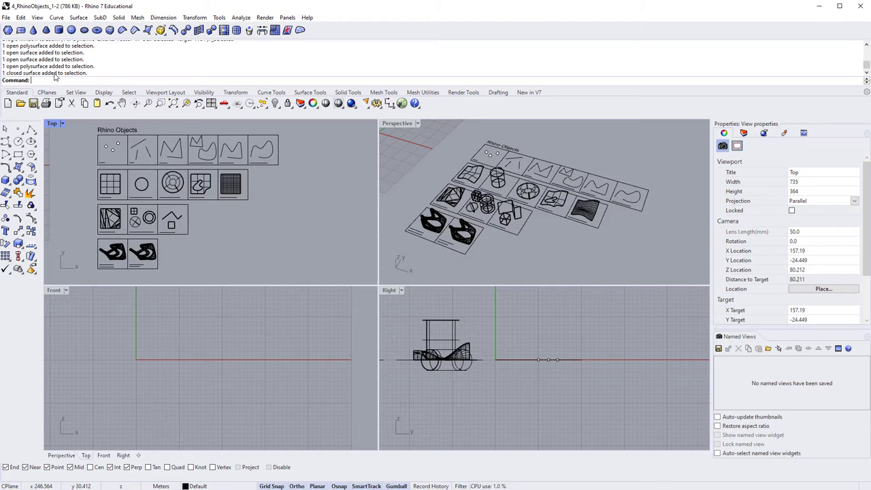
Try starting the Trim command by name and review the earlier entries in the command history
type("Line")
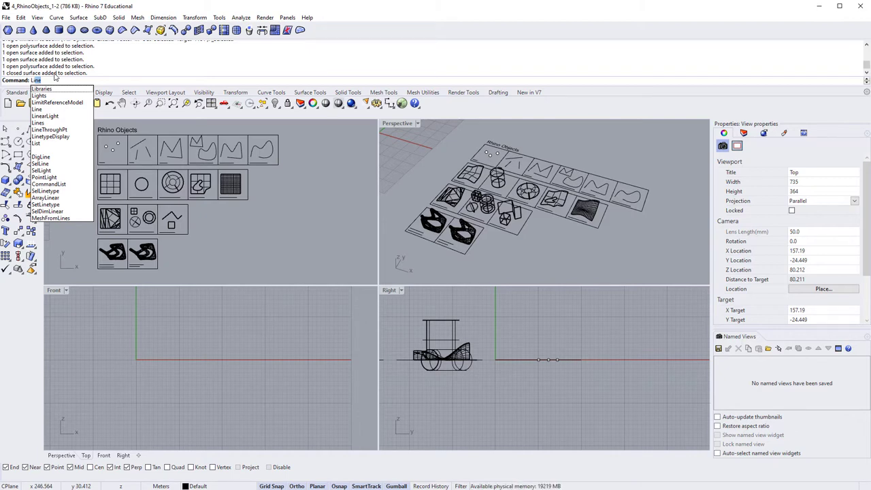
key("Escape")
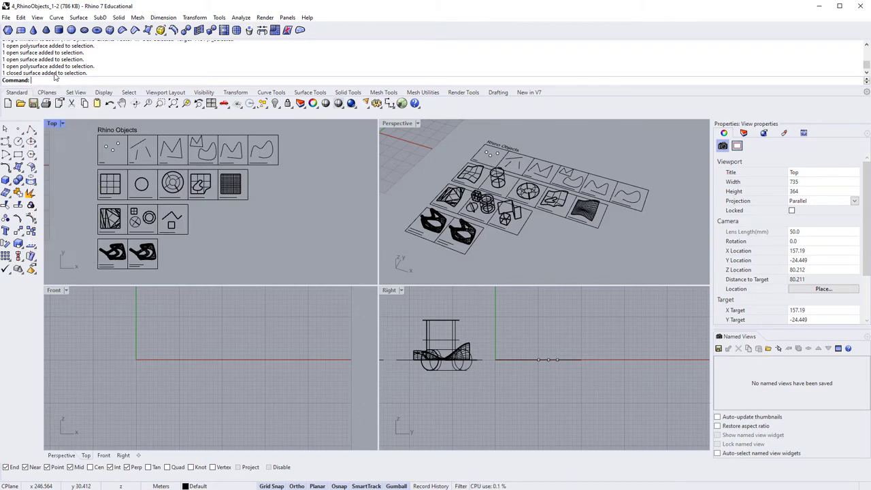
key("Up")
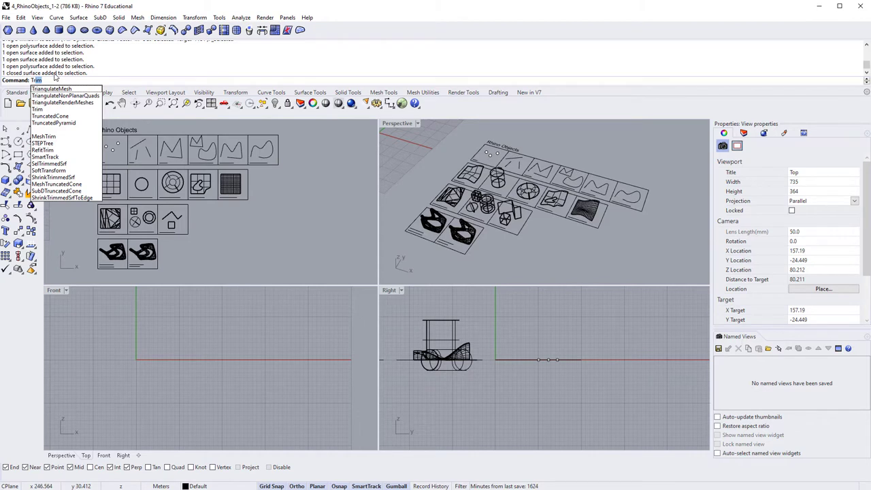
key("Return")
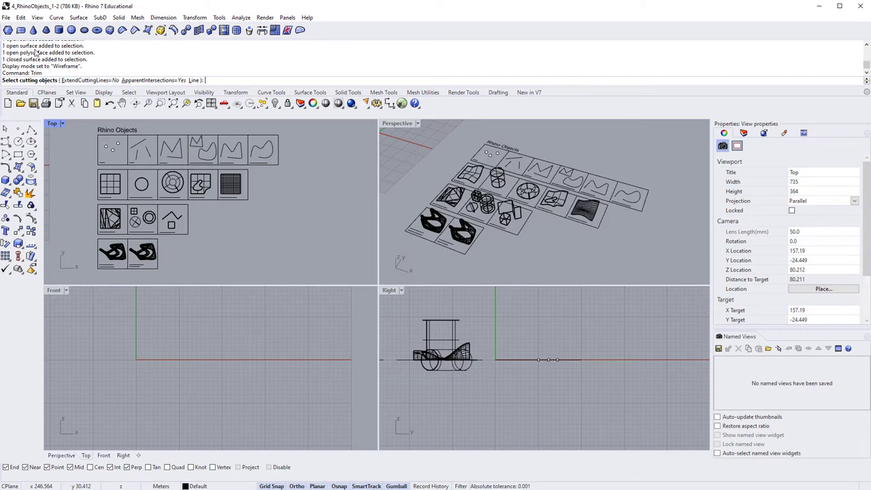
scroll(58, 62, "up", 5)
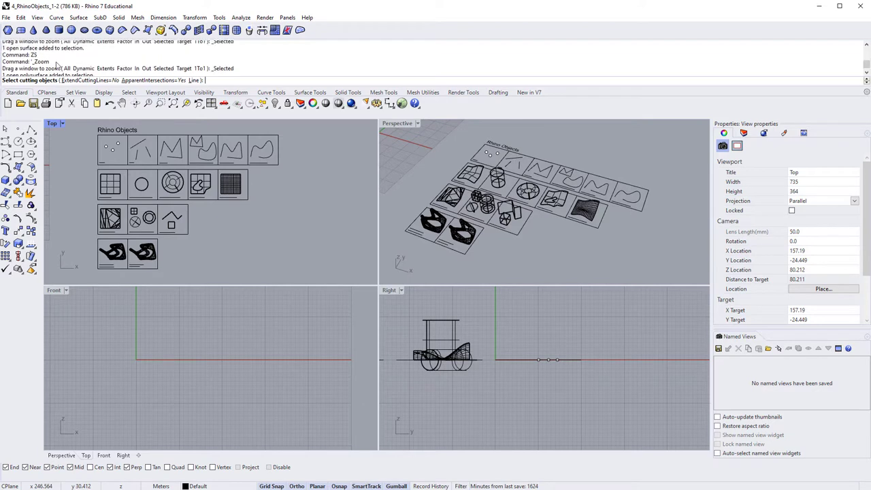
scroll(68, 58, "down", 5)
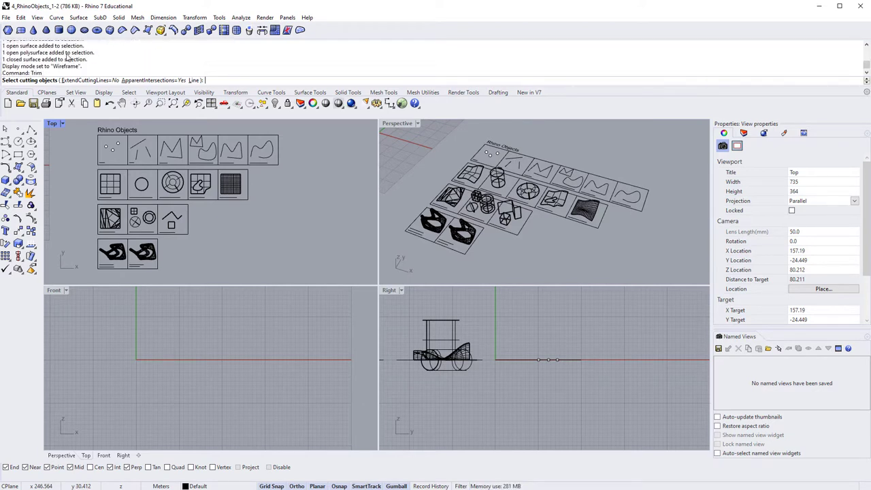
scroll(68, 59, "down", 1)
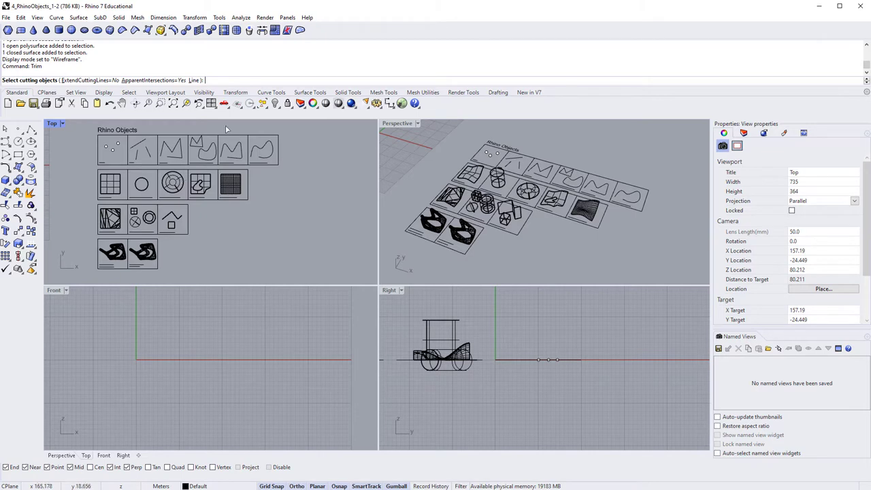
key("Escape")
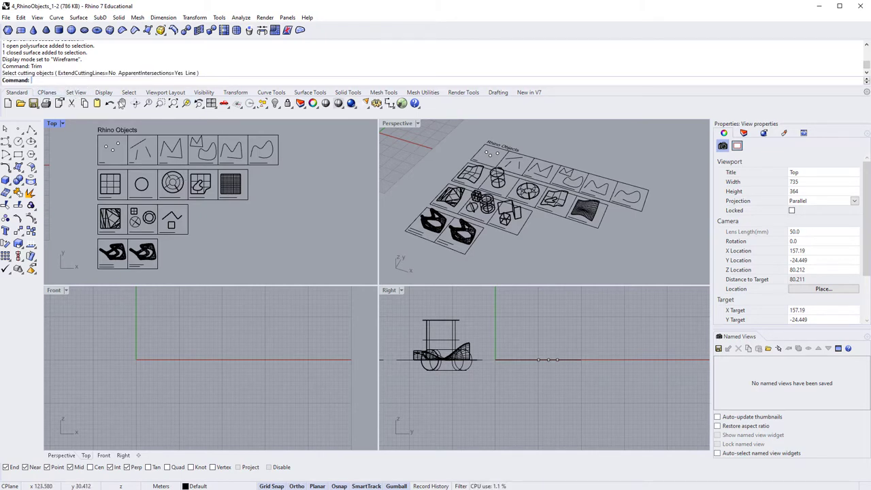
Repeat the Trim command without selecting cutting objects, and search for command names containing "crv"
right_click(580, 252)
right_click_drag(542, 265, 538, 224)
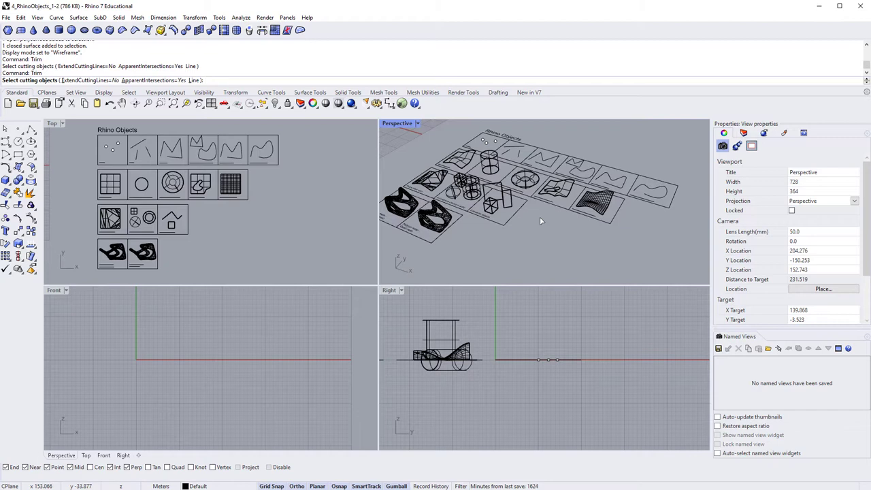
type("crv")
key("Escape")
type("crv")
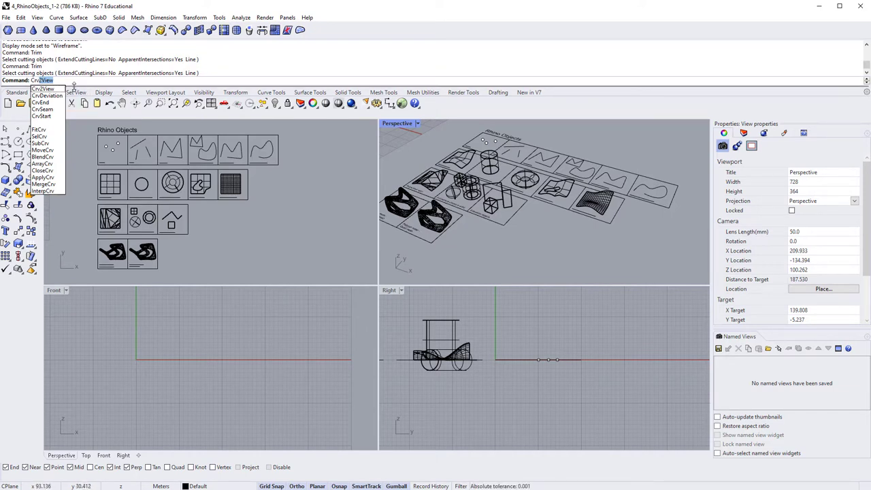
key("Escape")
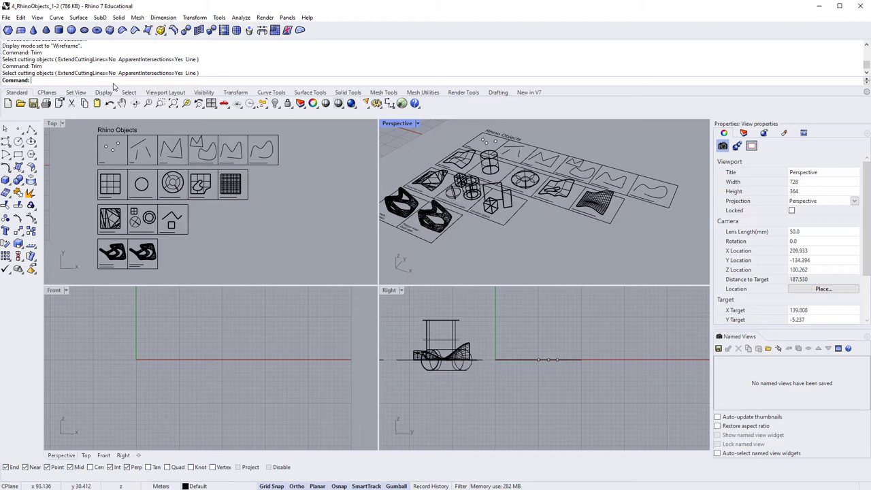
Examine the File, Edit and Help commands
left_click(6, 18)
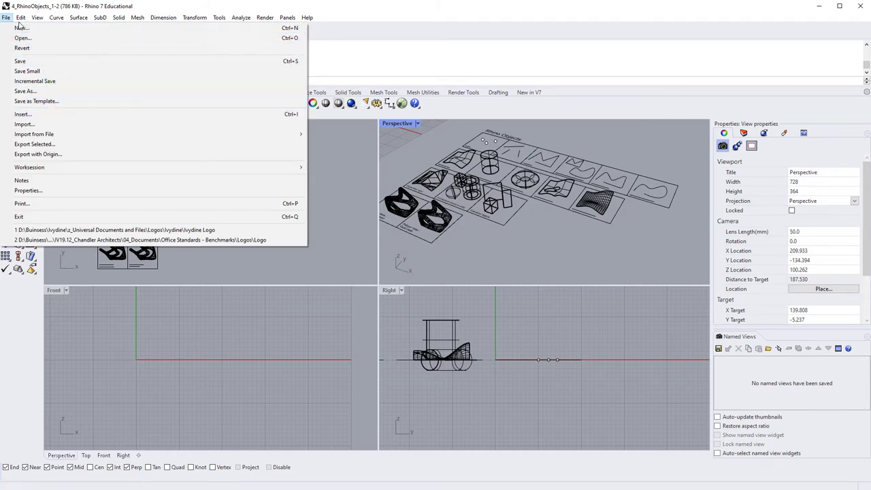
mouse_move(20, 20)
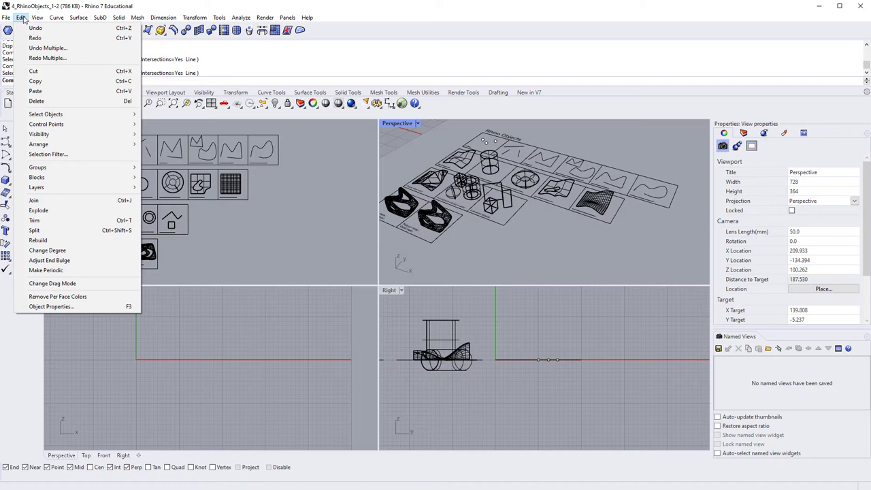
mouse_move(307, 17)
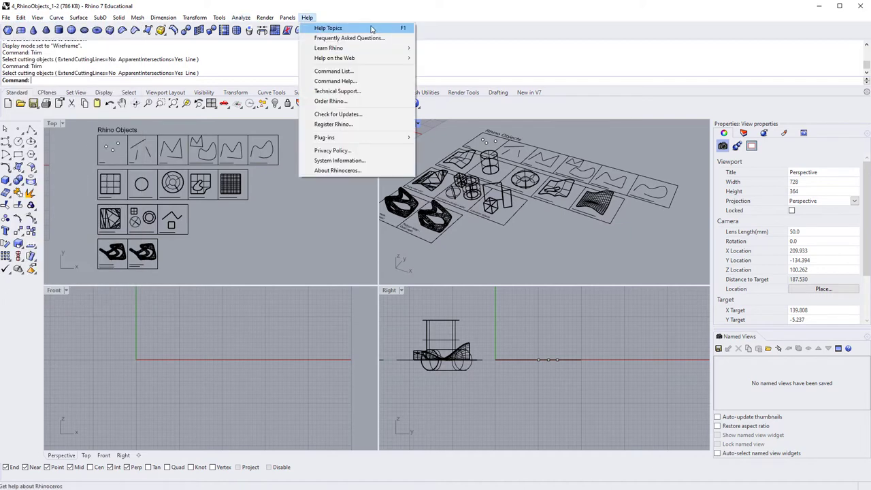
left_click(460, 40)
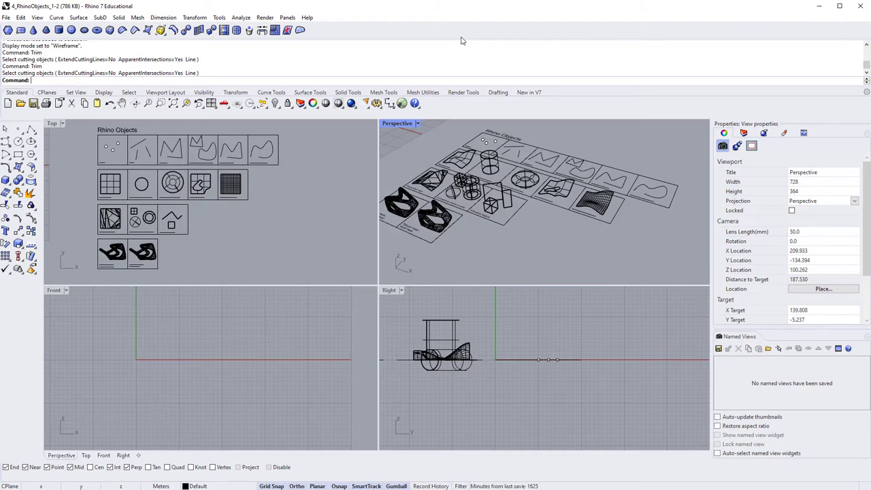
Examine the commands for Curve, Solid, Dimension, Transform, Tools and Analyze, ending with Help
left_click(56, 17)
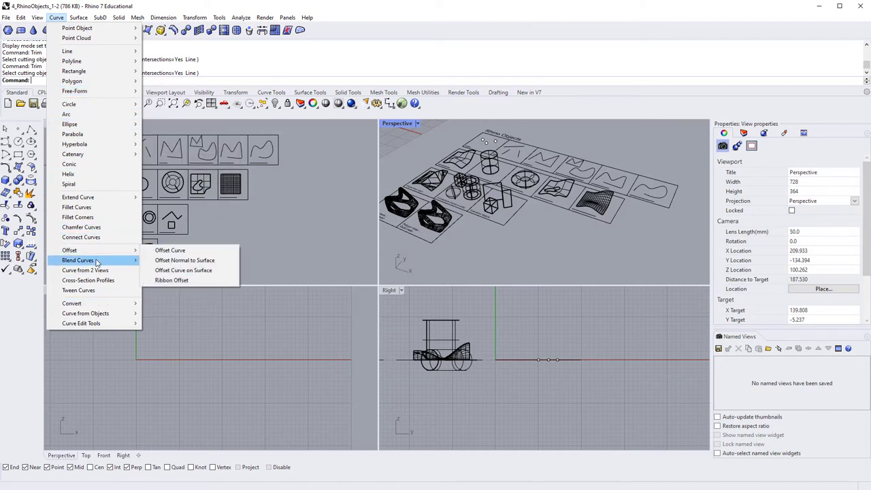
mouse_move(97, 262)
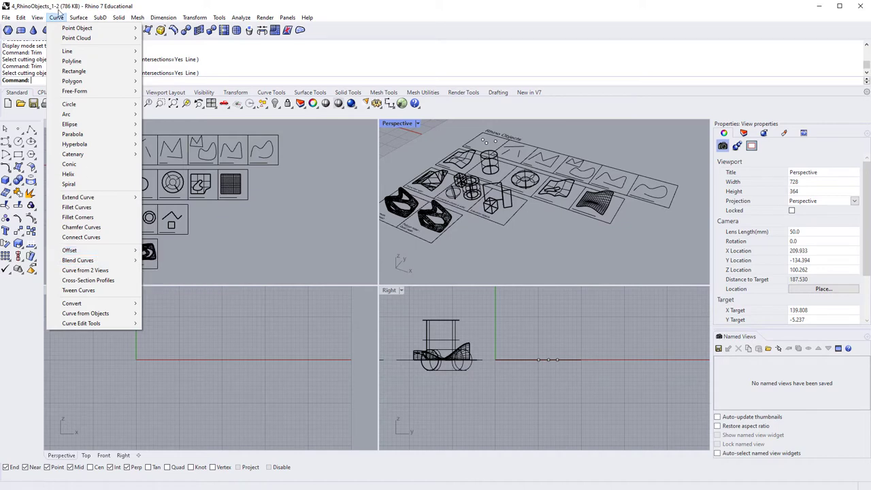
mouse_move(86, 20)
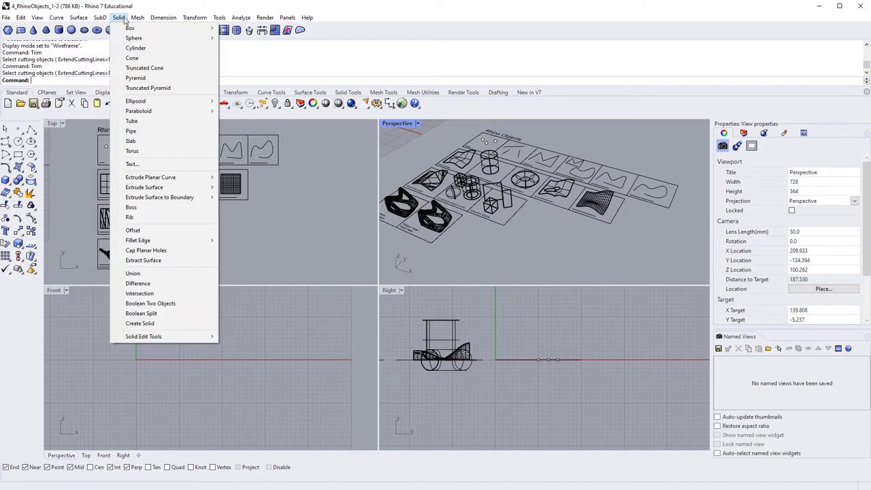
mouse_move(135, 21)
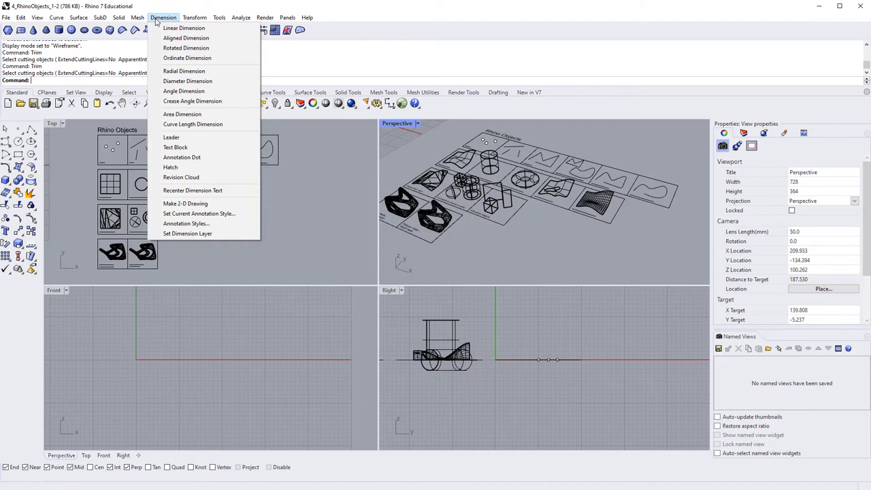
left_click(195, 18)
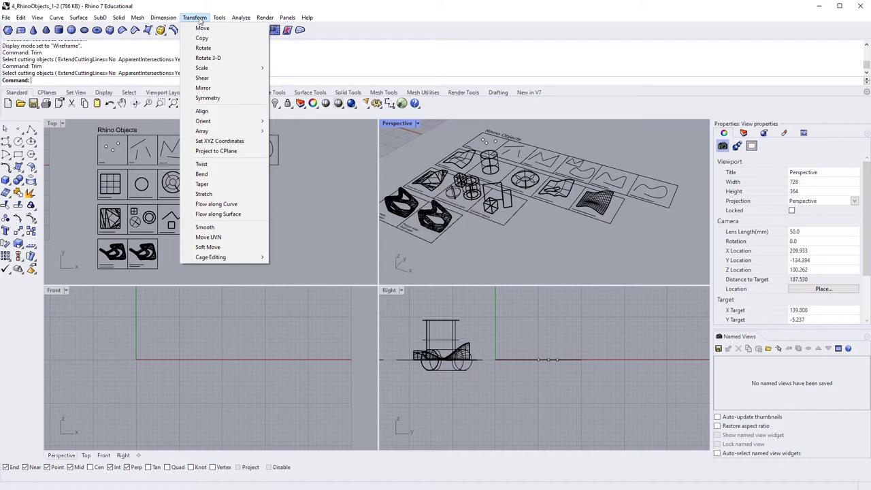
left_click(219, 17)
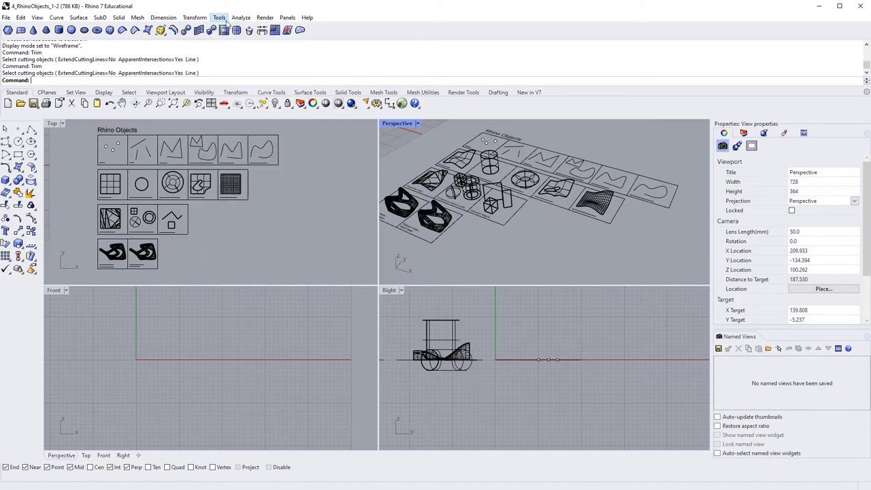
left_click(222, 18)
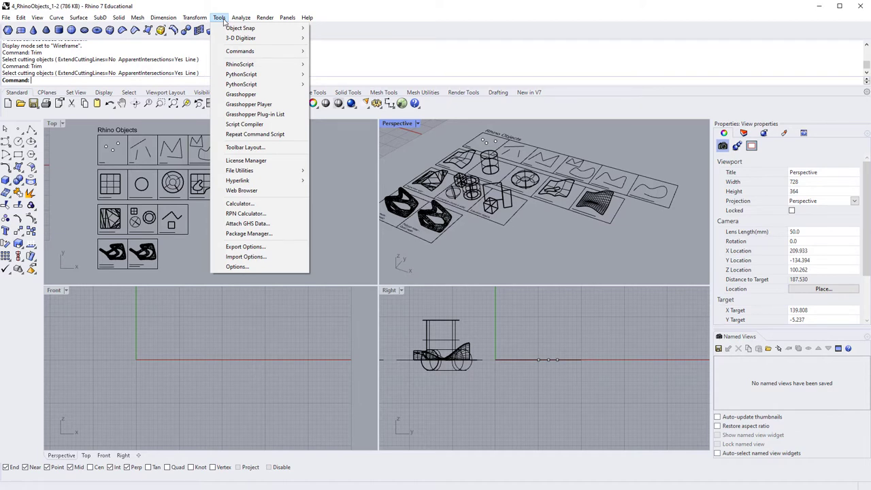
mouse_move(239, 20)
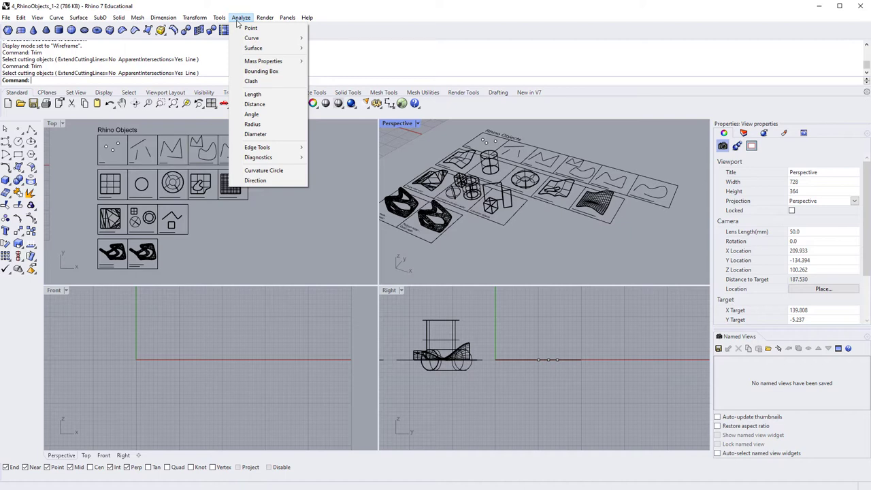
mouse_move(266, 24)
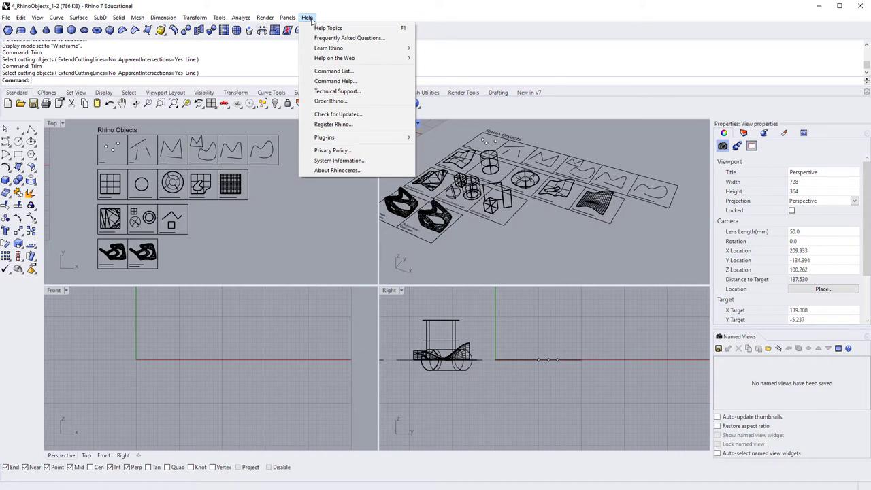
left_click(365, 20)
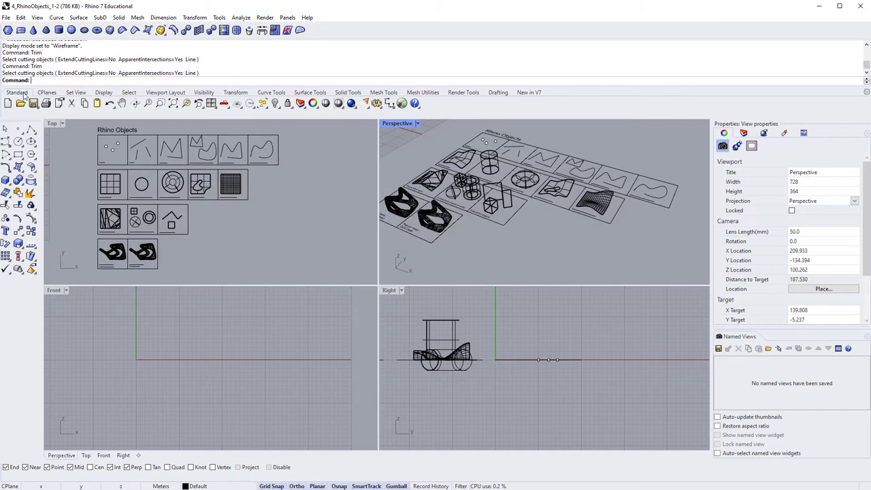
Examine the CPlanes and Set View tool sets and return to the Standard tools
left_click(48, 93)
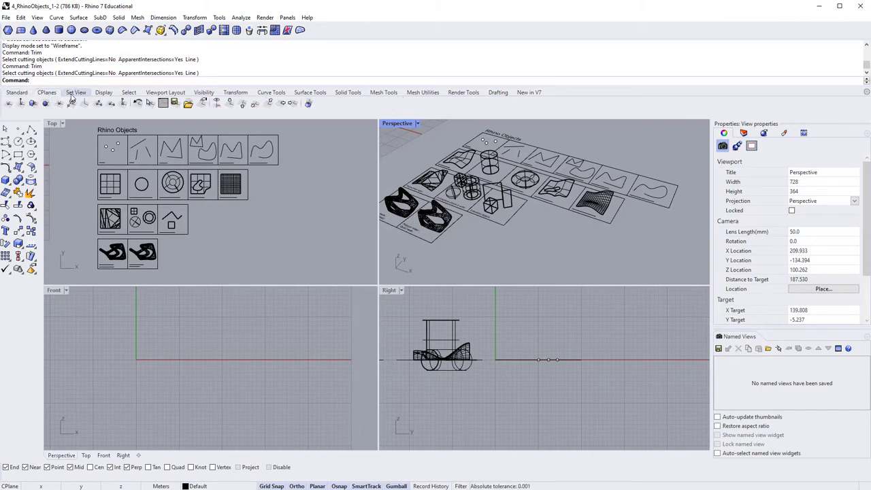
left_click(75, 93)
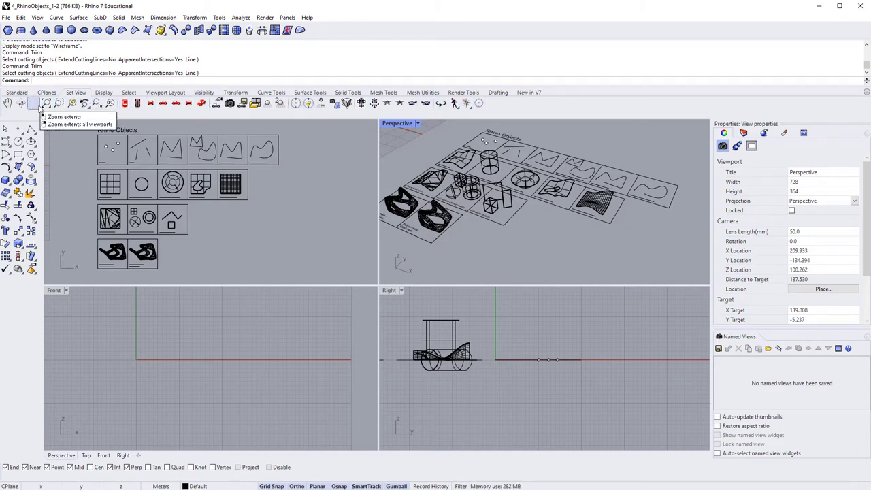
left_click(47, 92)
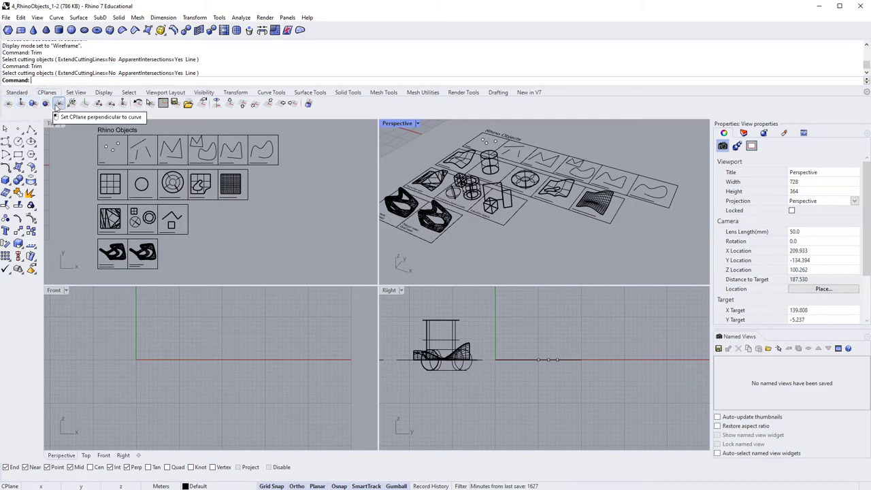
left_click(17, 93)
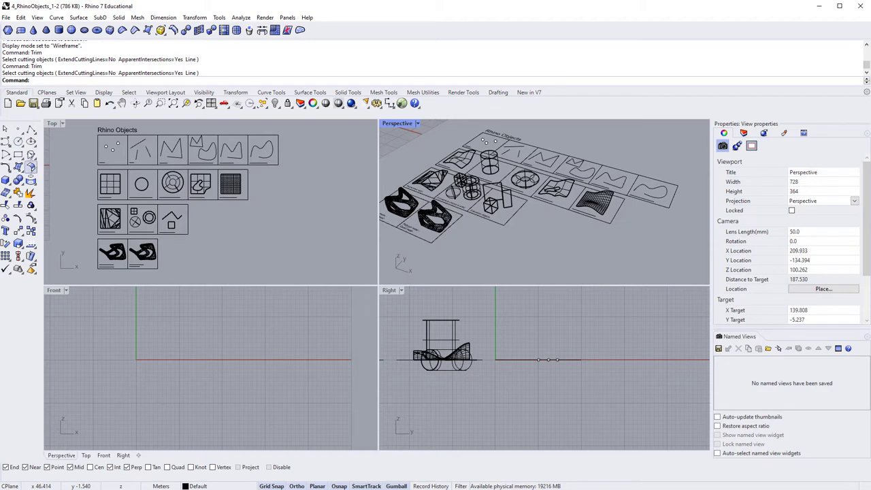
Try starting the Polyline command with its tool and by name, without drawing anything
left_click(31, 129)
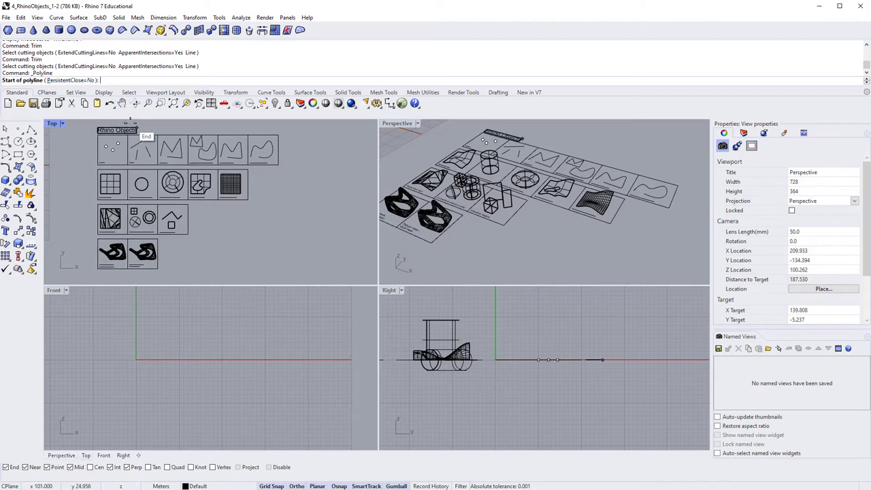
key("Escape")
type("Polyline")
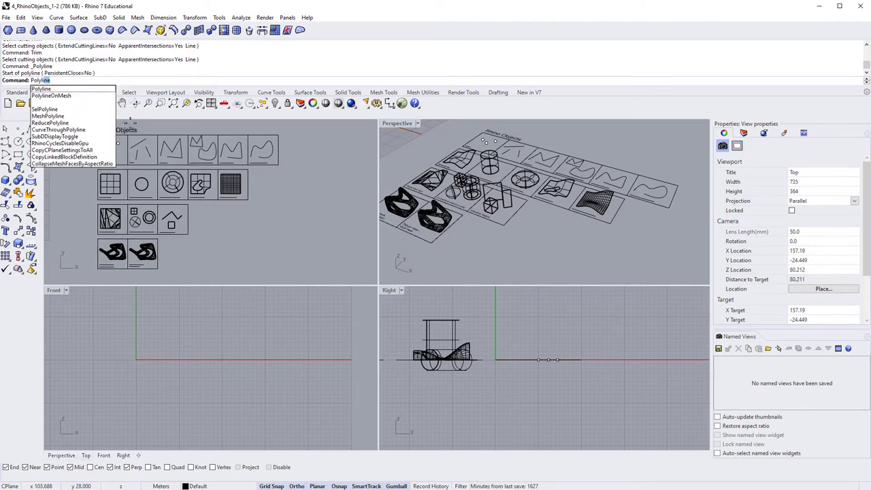
key("Escape")
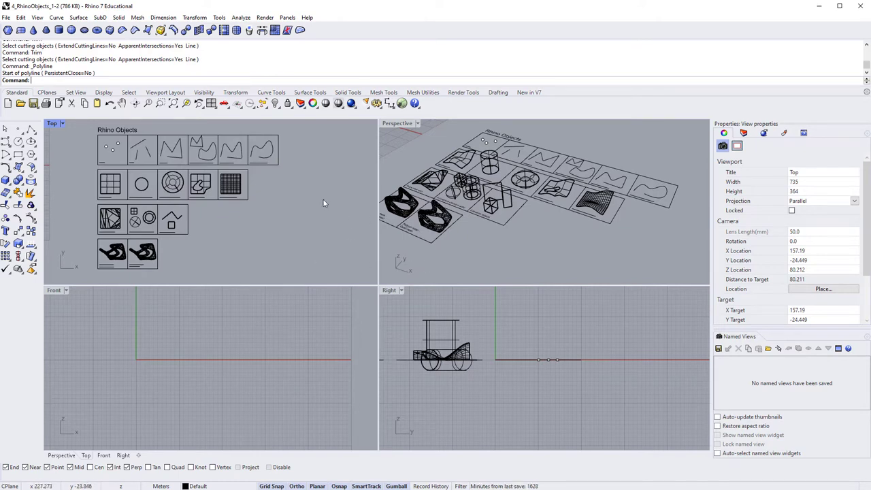
Maximize the Perspective viewport and restore the four-viewport layout
left_click(390, 127)
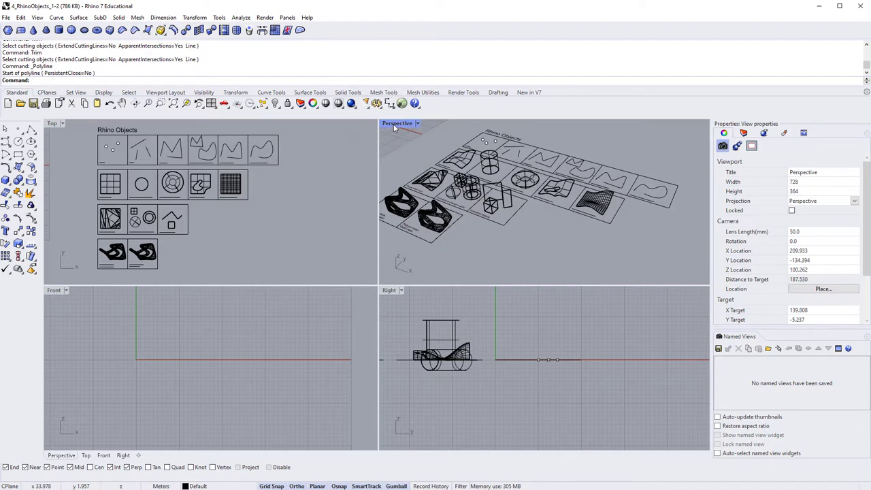
double_click(393, 125)
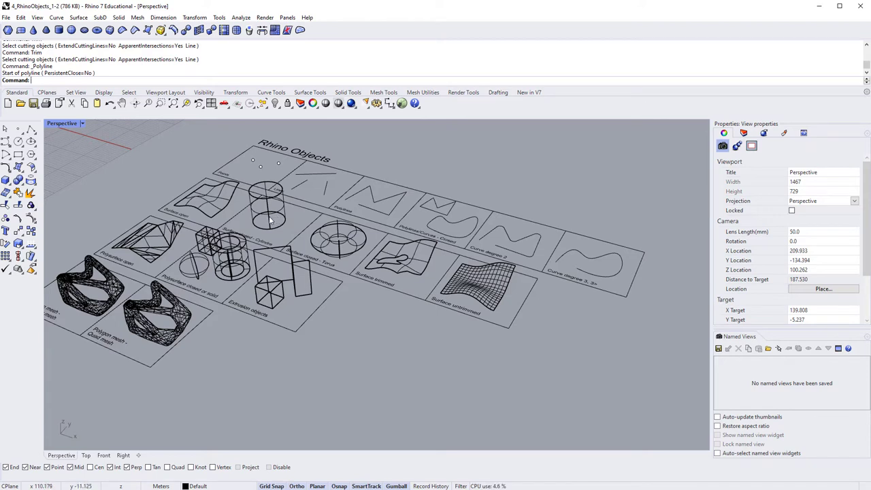
double_click(63, 123)
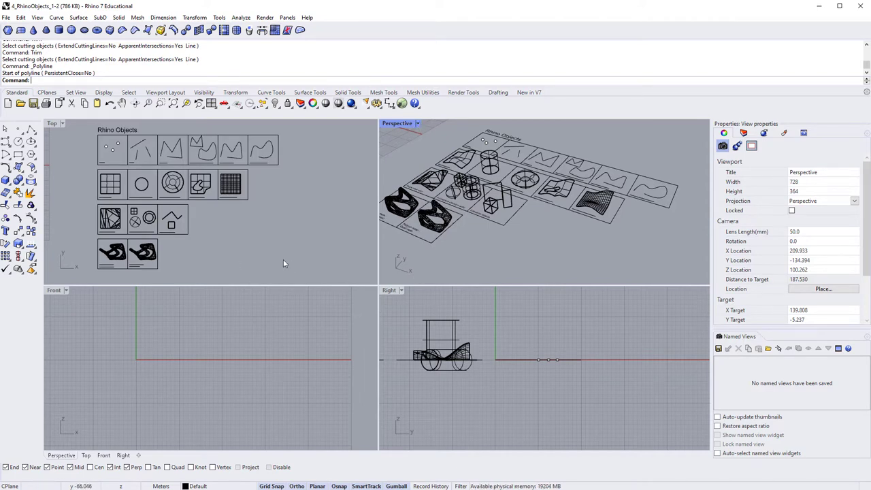
Change the Right viewport to the Left view
left_click(401, 291)
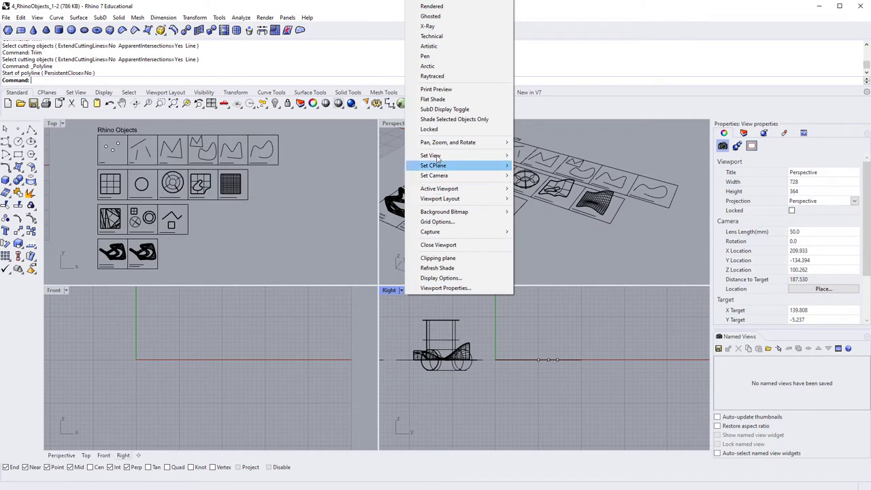
mouse_move(484, 158)
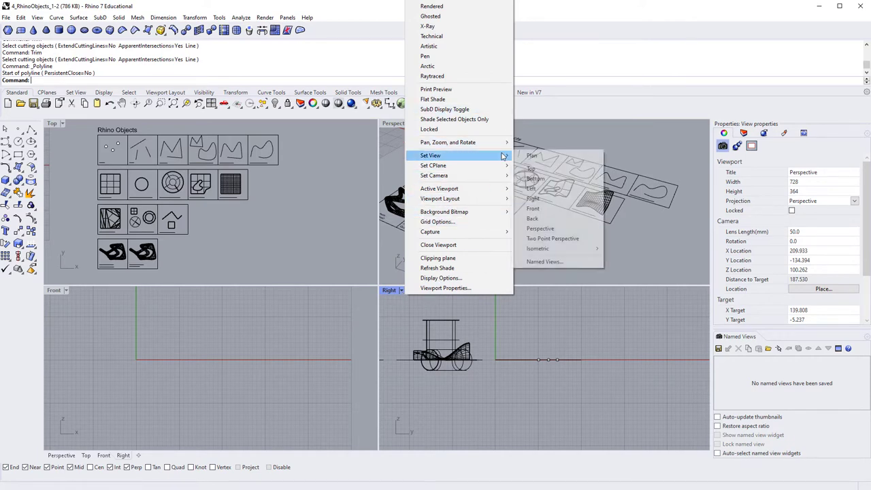
left_click(551, 190)
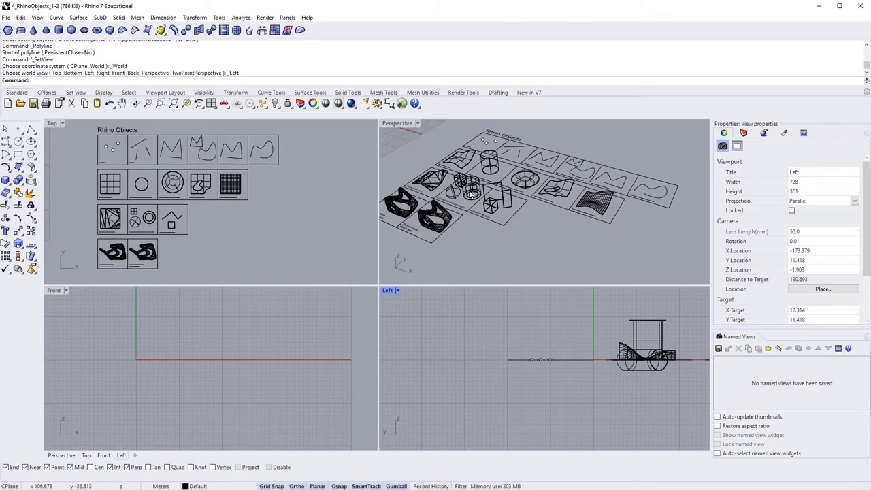
Maximize the Perspective viewport and set its display mode to Shaded
left_click(502, 244)
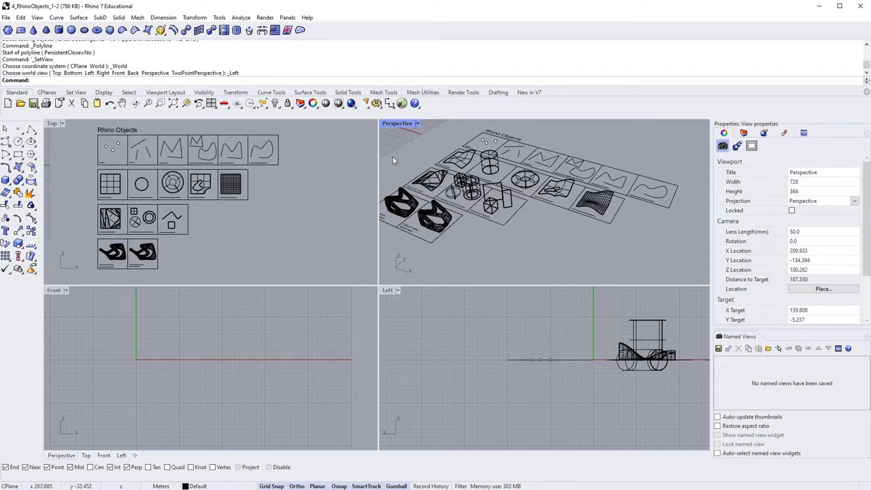
double_click(397, 126)
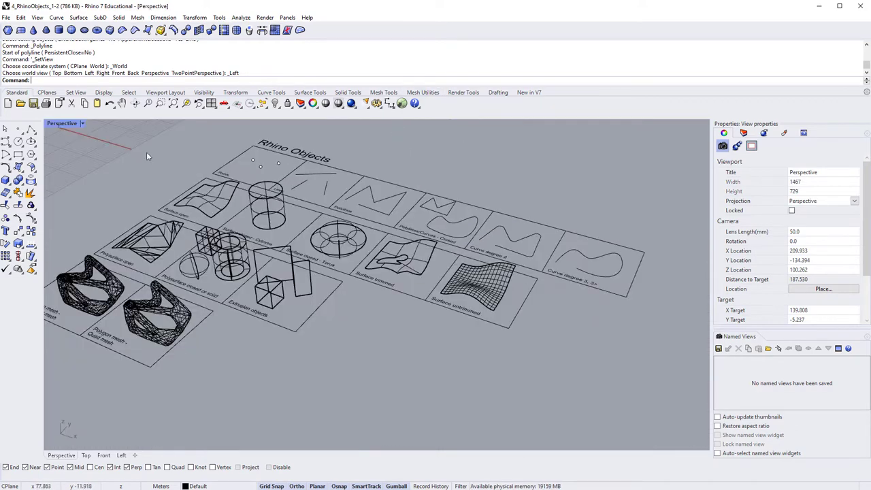
left_click(81, 124)
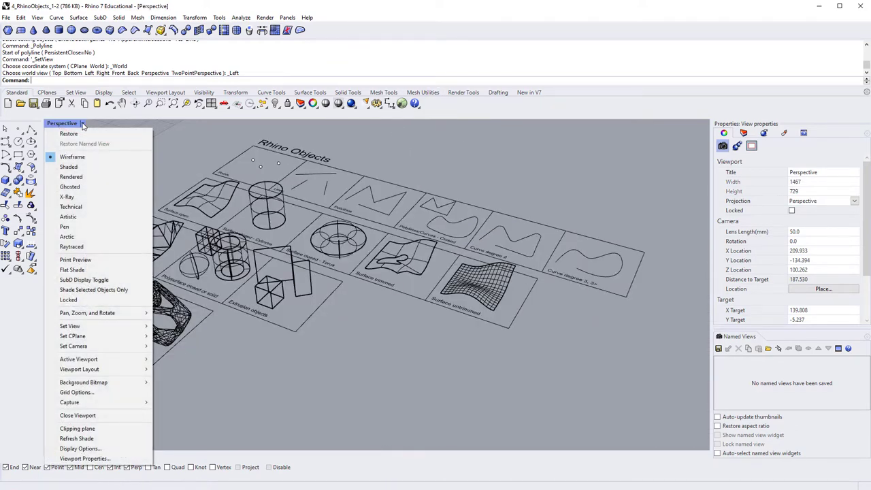
left_click(111, 167)
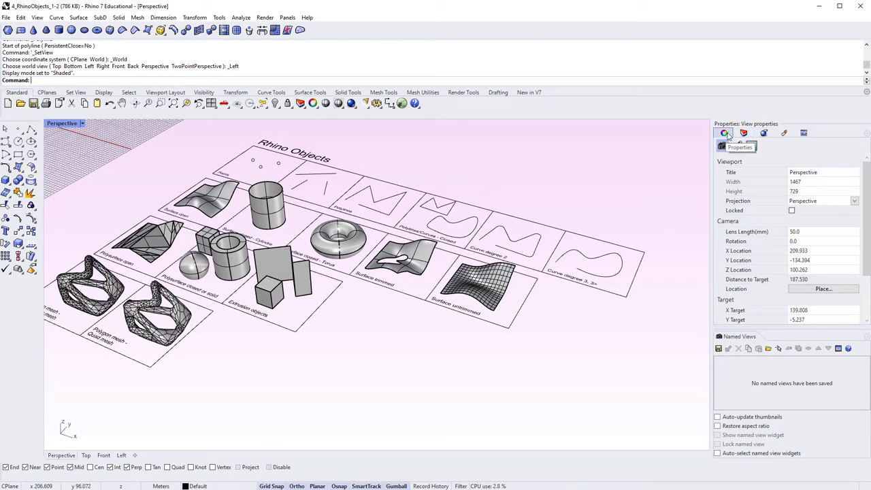
Examine the layer list and the Perspective viewport's properties
left_click(763, 134)
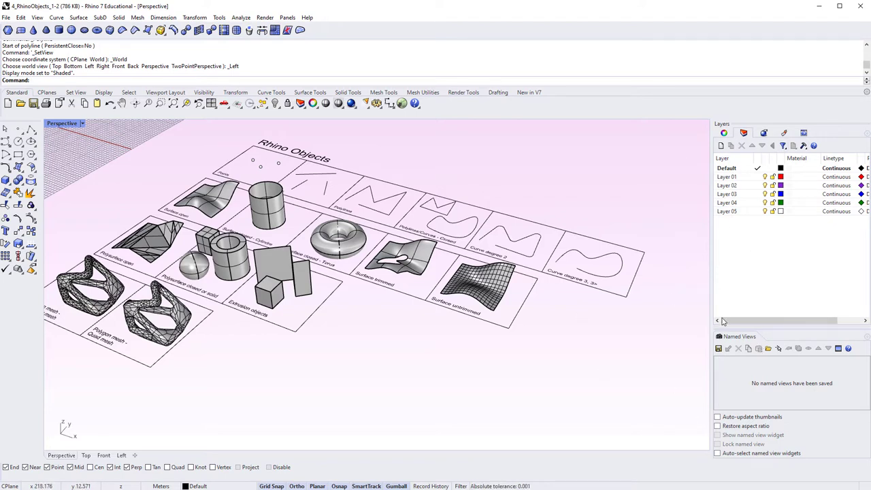
left_click(724, 134)
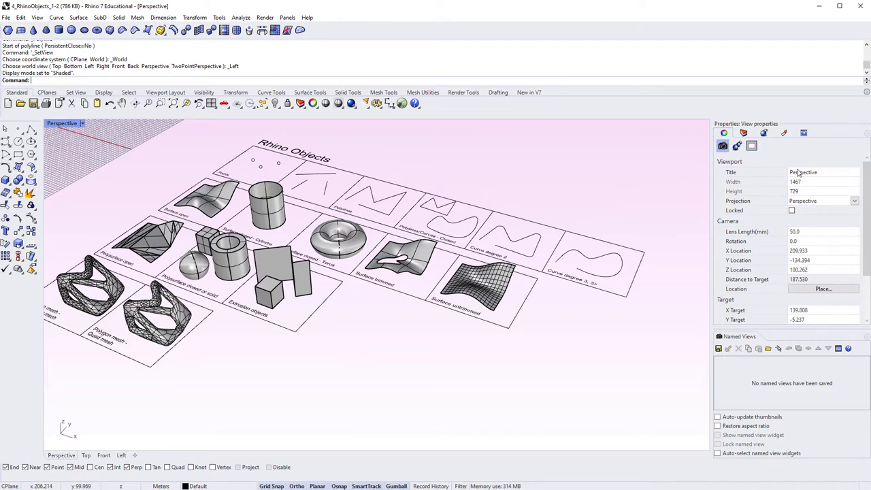
left_click(742, 133)
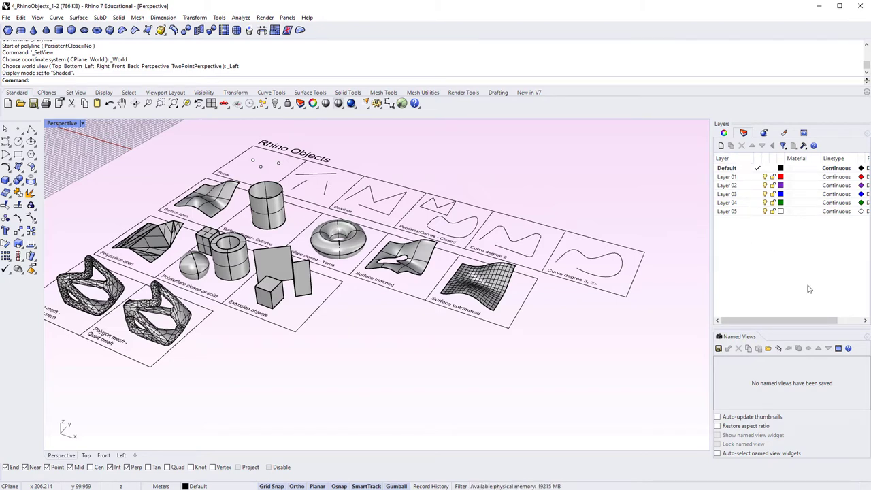
left_click(724, 134)
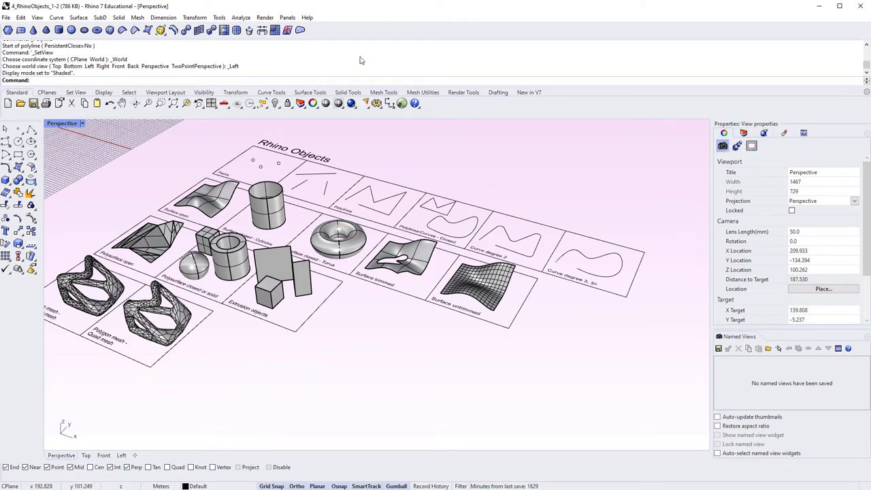
Display the Help panel among the docked side panels
left_click(288, 18)
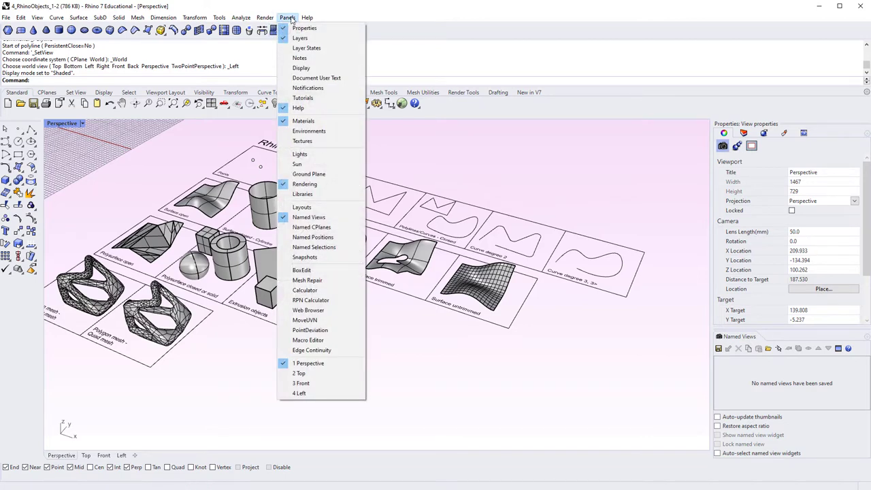
left_click(300, 109)
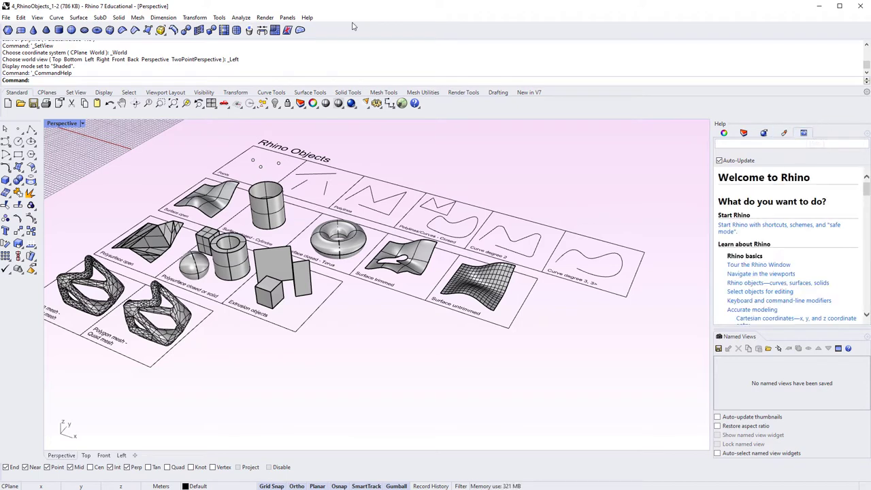
left_click(723, 133)
left_click(804, 133)
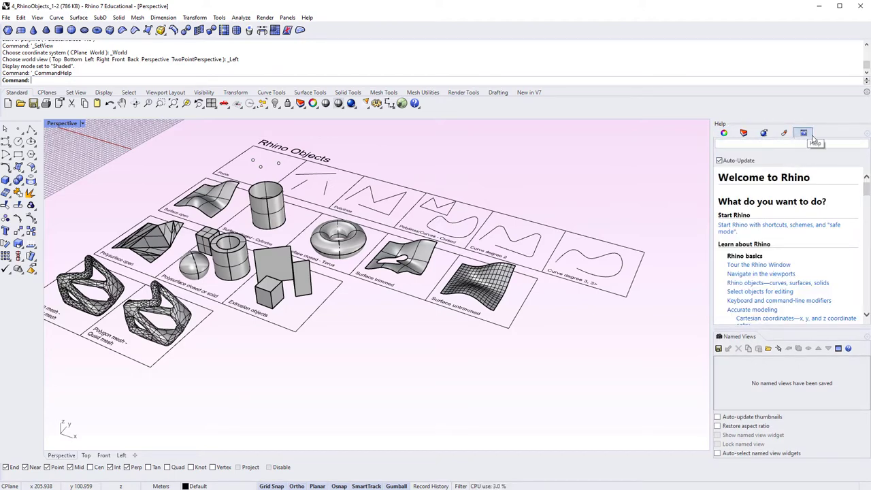
Detach the Help panel from the side dock into a floating window and close it
left_click_drag(804, 133, 493, 201)
left_click_drag(603, 186, 781, 132)
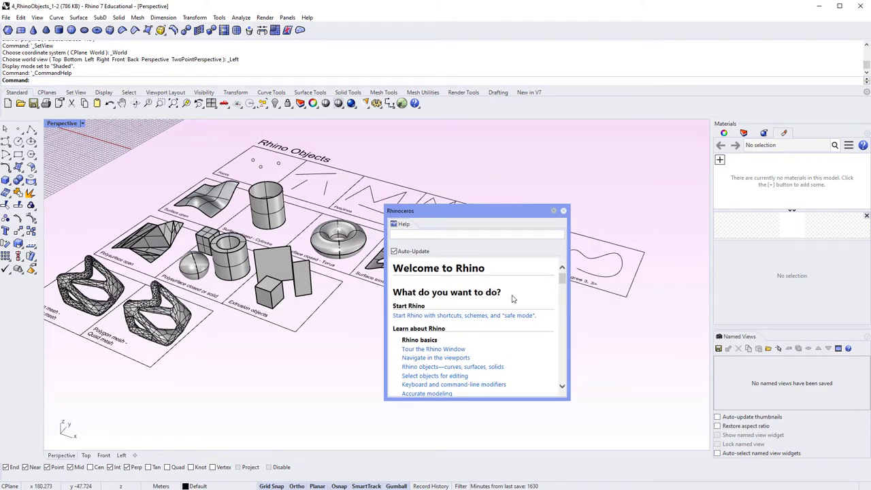
left_click(564, 210)
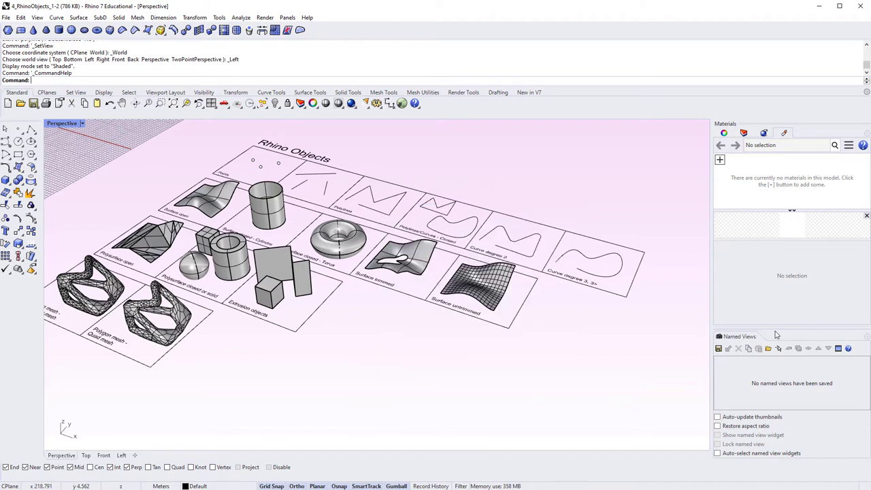
Detach the Layers panel from the side dock as a floating window and close it
left_click(743, 133)
left_click_drag(742, 133, 460, 175)
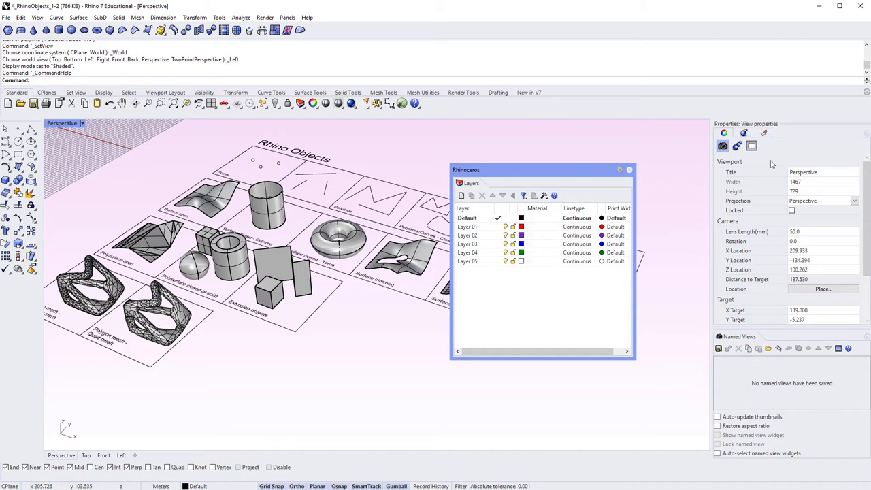
left_click_drag(538, 173, 453, 171)
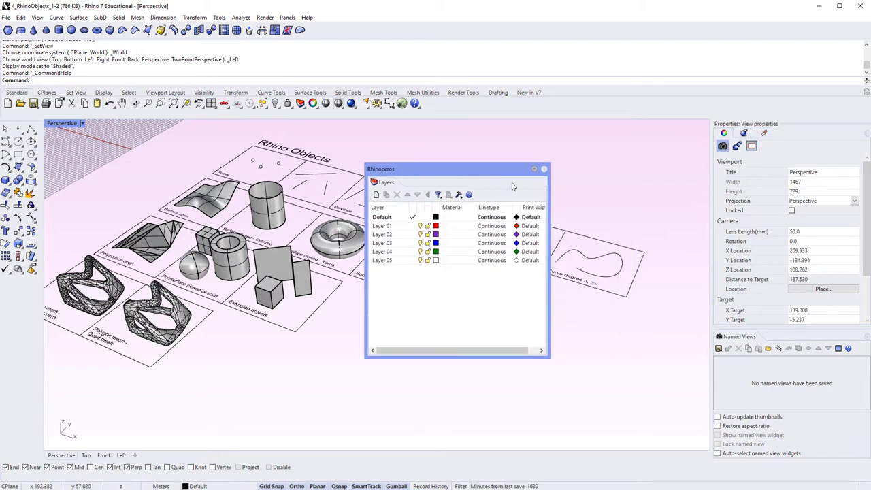
left_click(544, 169)
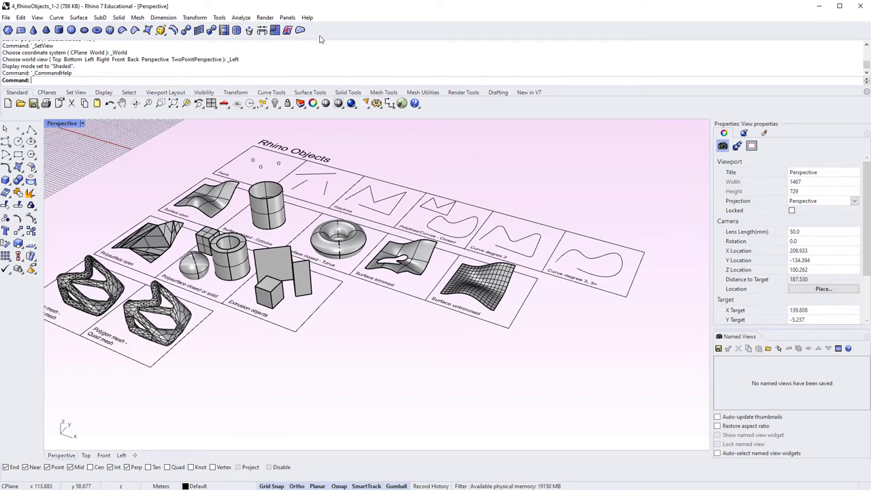
Reopen the Layers panel and dock it as a separate column between the viewport and the Properties panel
left_click(296, 19)
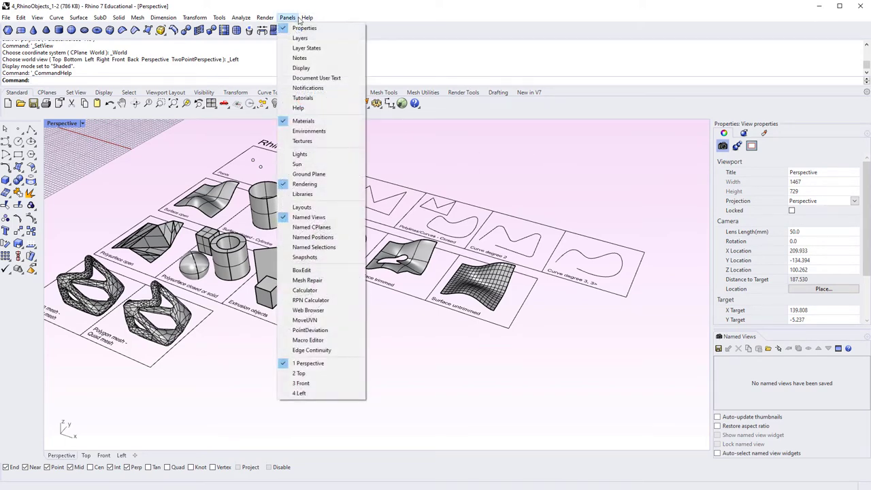
left_click(300, 38)
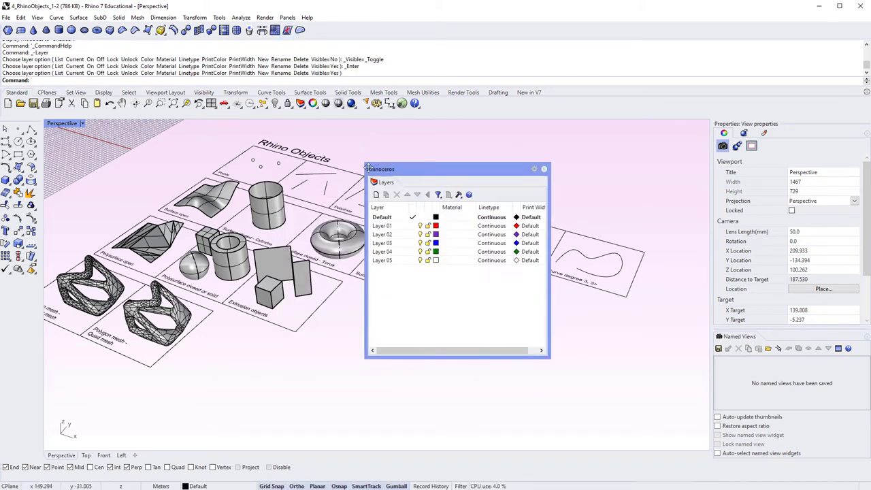
left_click_drag(391, 175, 45, 220)
left_click_drag(44, 220, 704, 266)
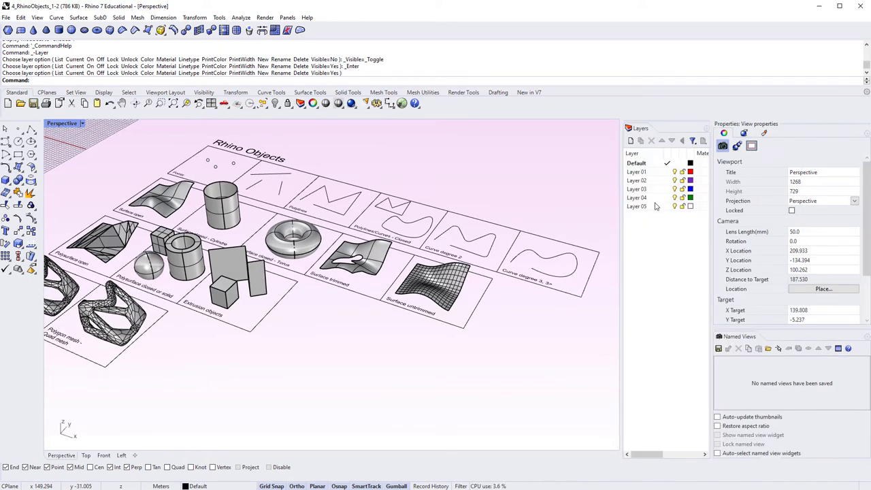
Adjust the width of the docked Layers column and orbit the Perspective view of the Rhino objects
left_click_drag(616, 258, 579, 257)
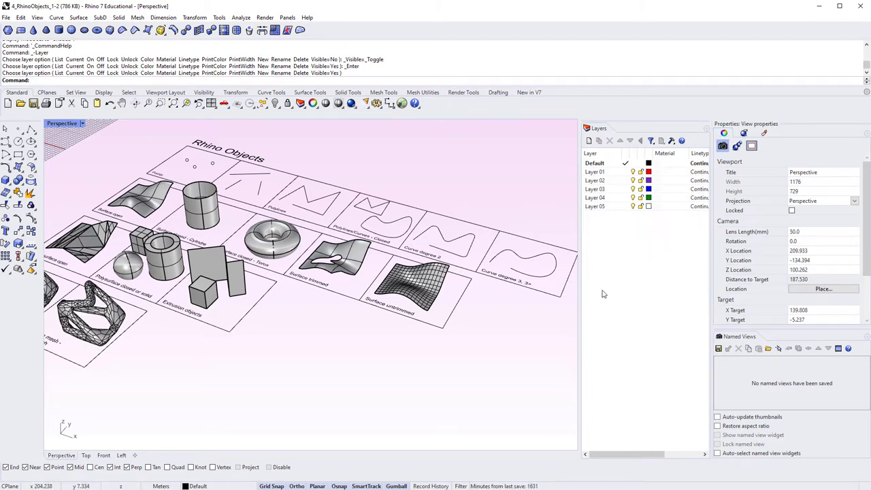
left_click_drag(578, 310, 524, 314)
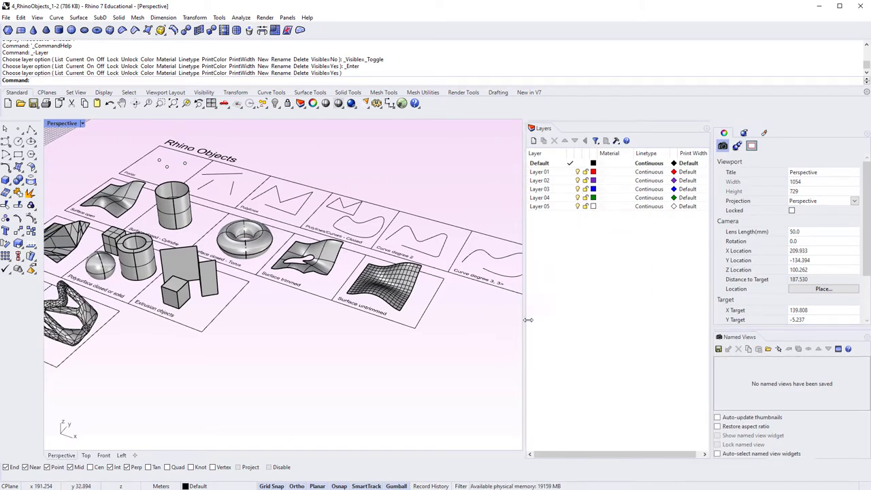
left_click_drag(526, 319, 580, 319)
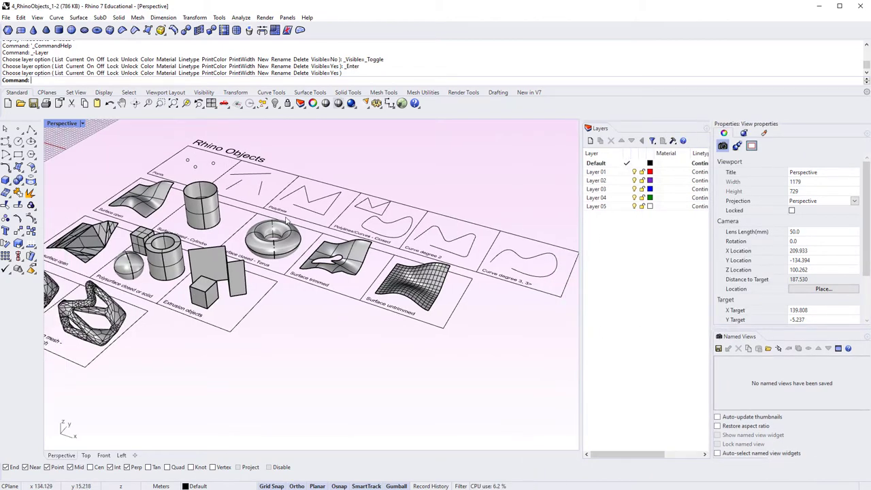
right_click_drag(320, 334, 391, 339)
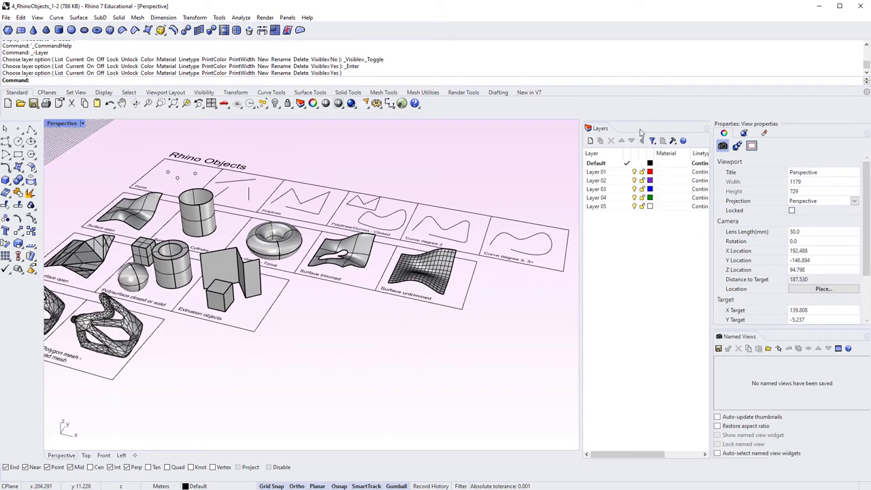
Merge the Layers panel back into the Properties panel group, place it directly after Properties and display it
left_click_drag(583, 130, 760, 139)
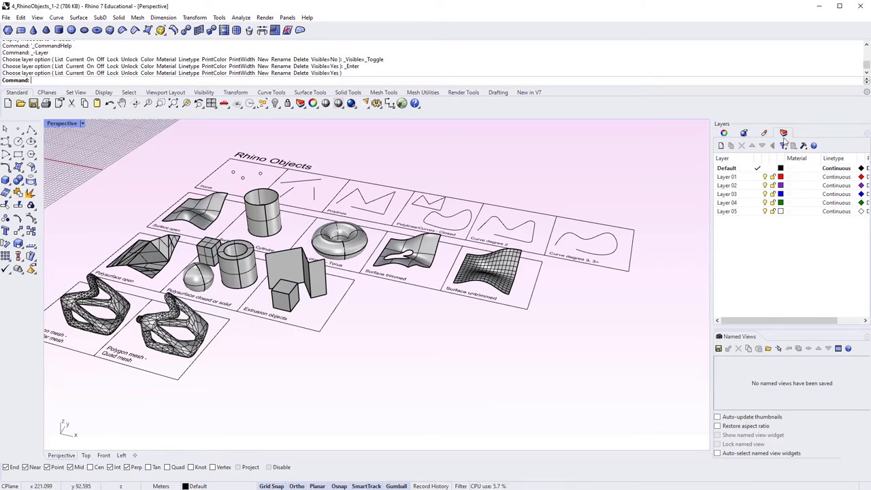
left_click_drag(784, 134, 743, 136)
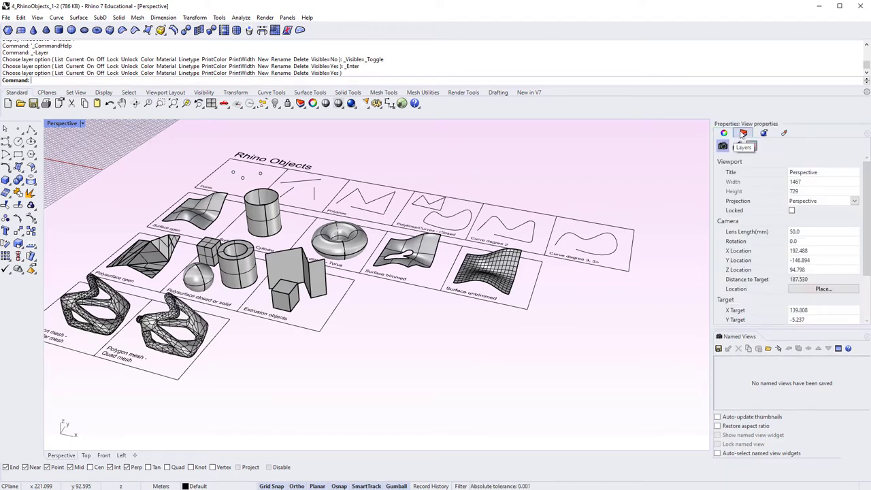
left_click(743, 133)
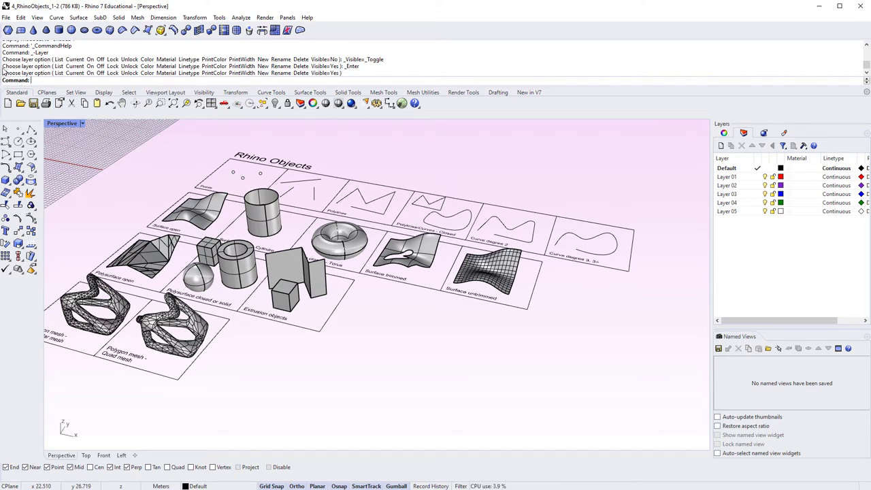
Dock the command window below the viewports and return it above them, beneath the standard toolbars
left_click_drag(2, 66, 89, 441)
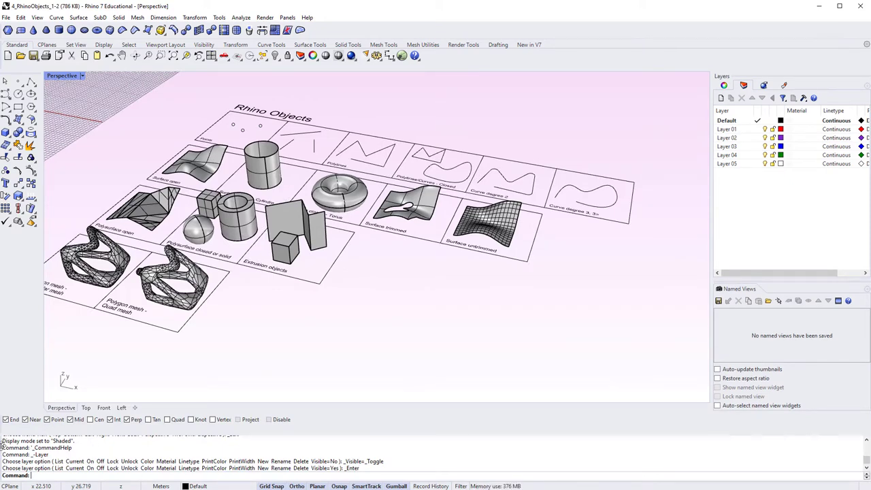
left_click_drag(3, 444, 38, 24)
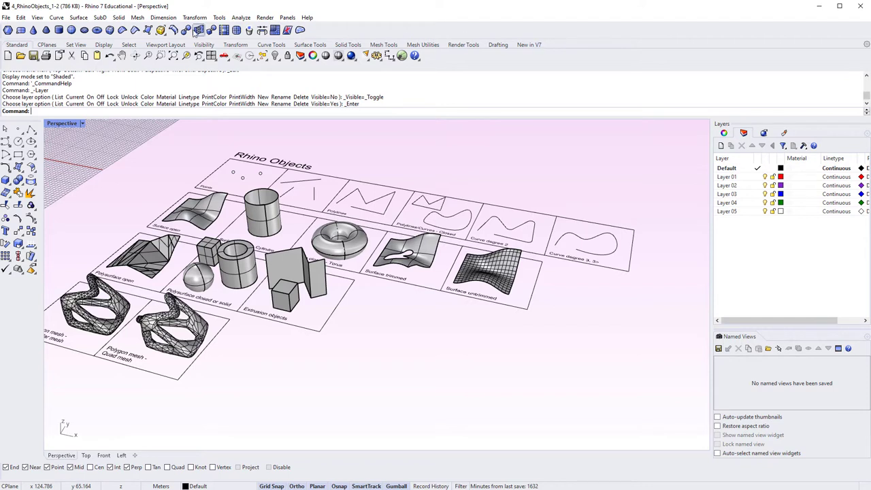
Examine the New in V7 tools and the list of additional toolbars that can be shown
left_click(529, 45)
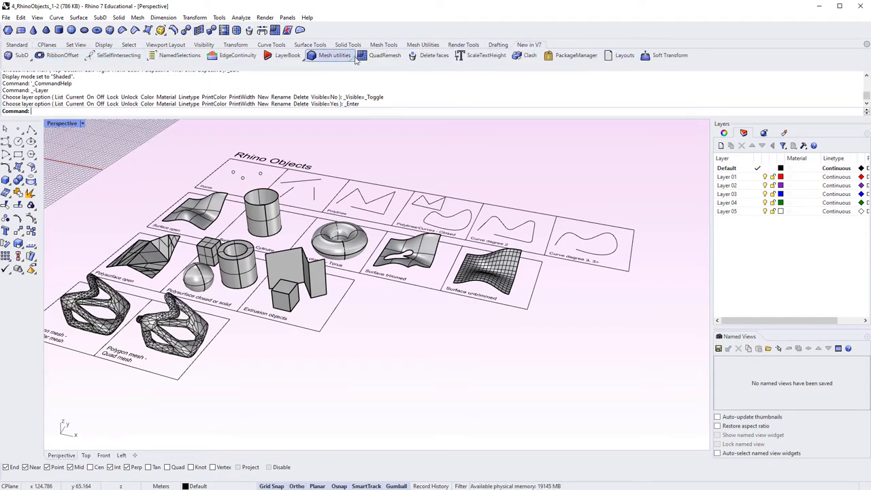
left_click(7, 46)
right_click(579, 61)
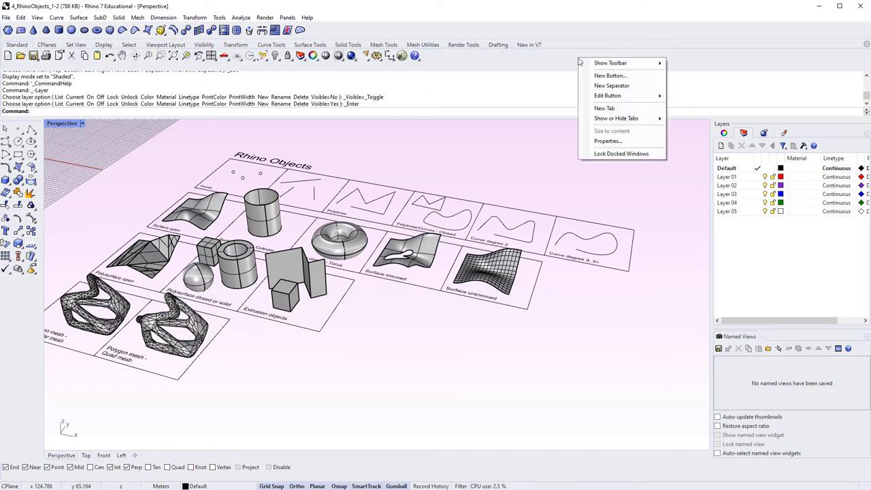
mouse_move(646, 64)
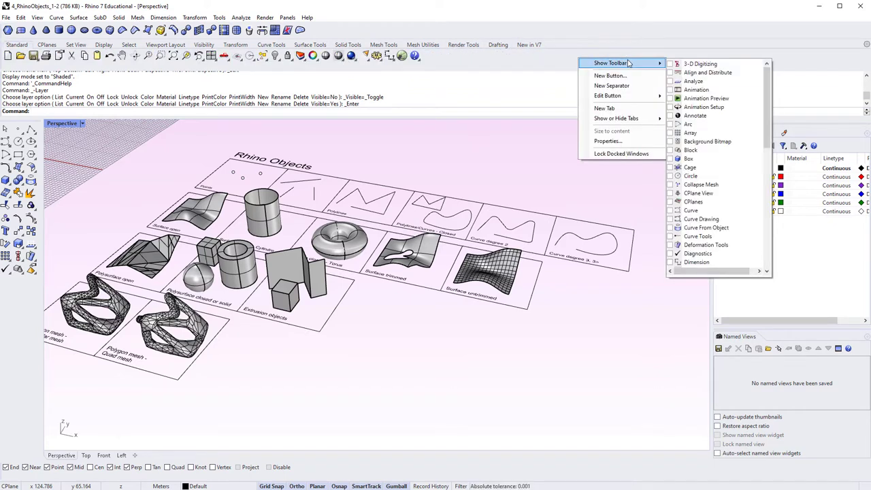
mouse_move(767, 88)
left_mouse_down()
mouse_move(759, 238)
mouse_move(756, 83)
left_mouse_up()
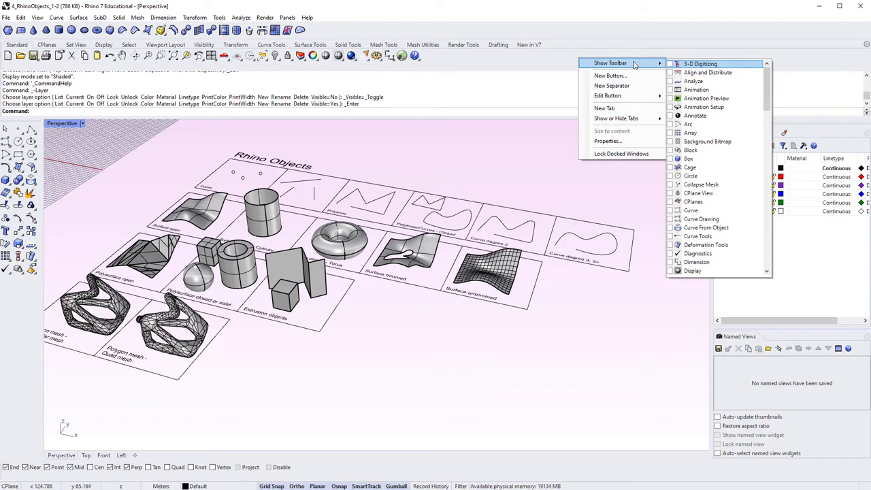
left_click(555, 63)
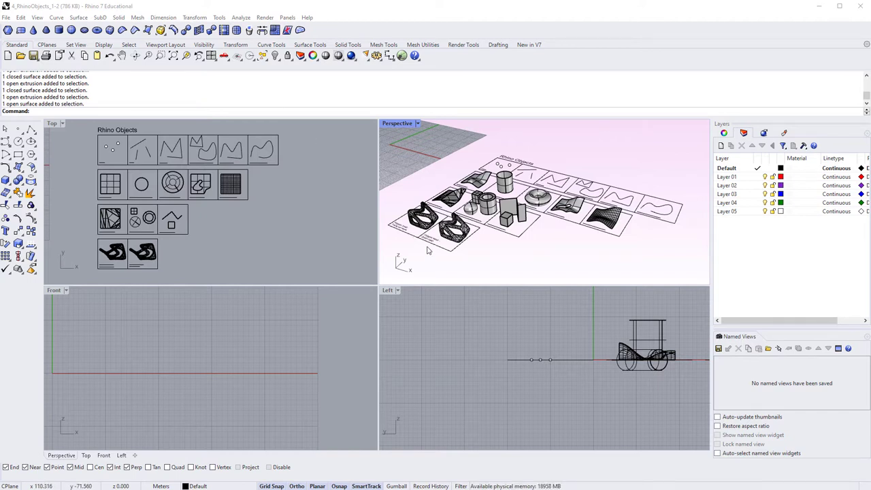
Run the Options command and display the Colors settings under Appearance, with the dialog moved clear of the Perspective viewport
left_click(442, 175)
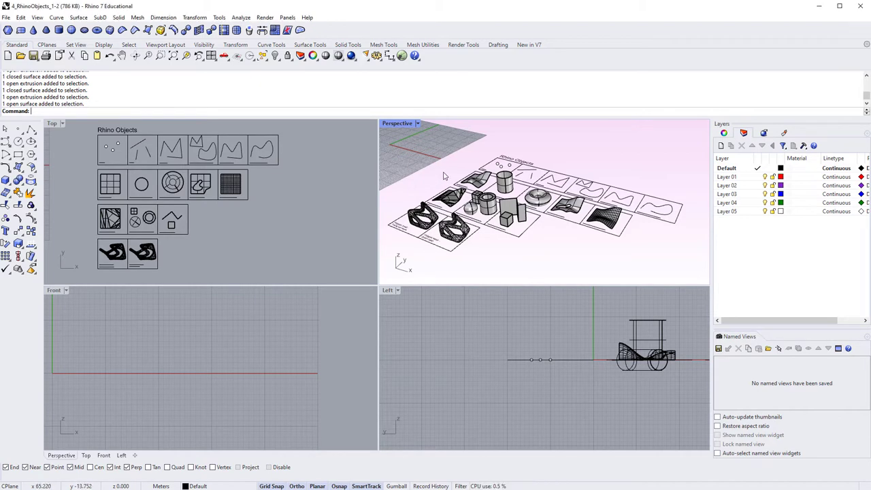
type("Options")
key("Return")
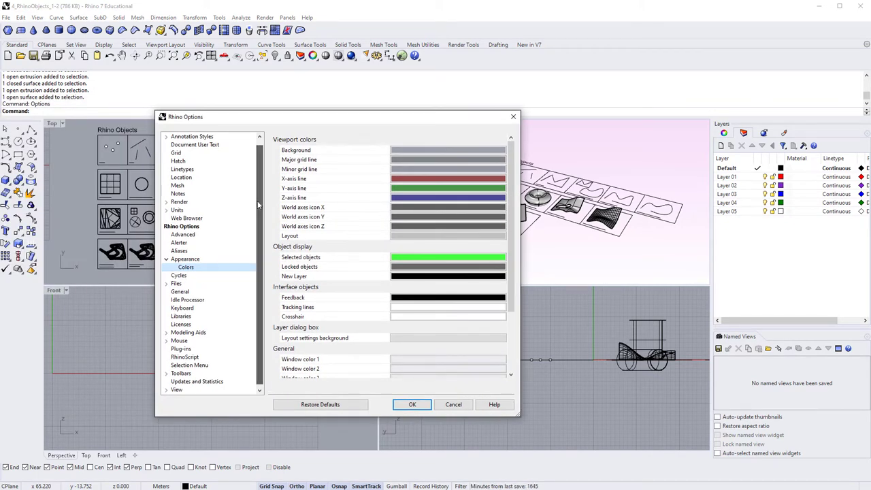
scroll(259, 183, "up", 1)
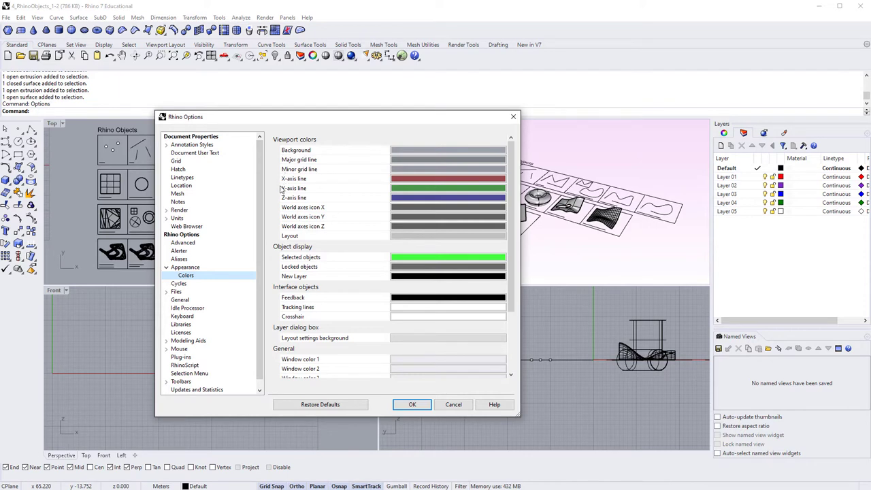
left_click(179, 267)
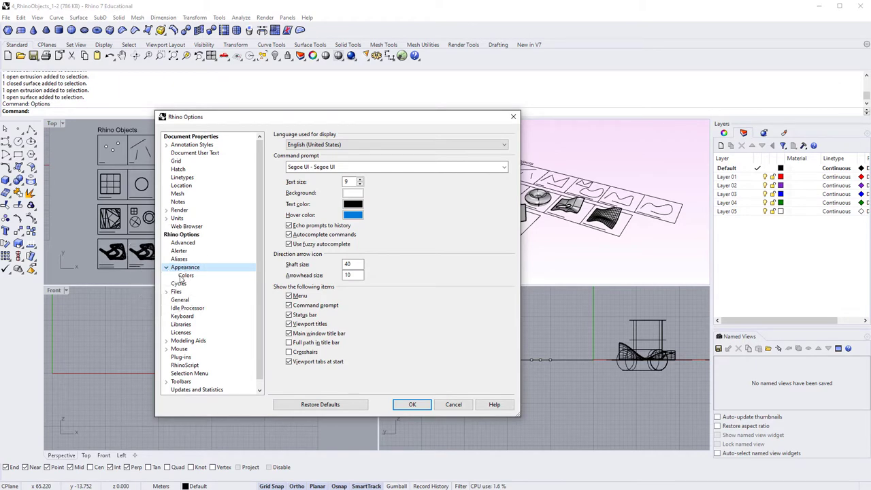
left_click(182, 275)
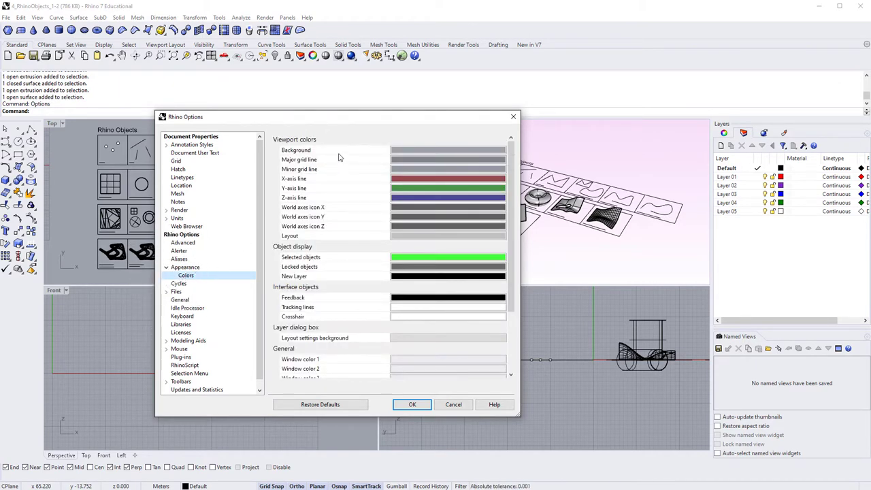
left_click_drag(354, 126, 290, 121)
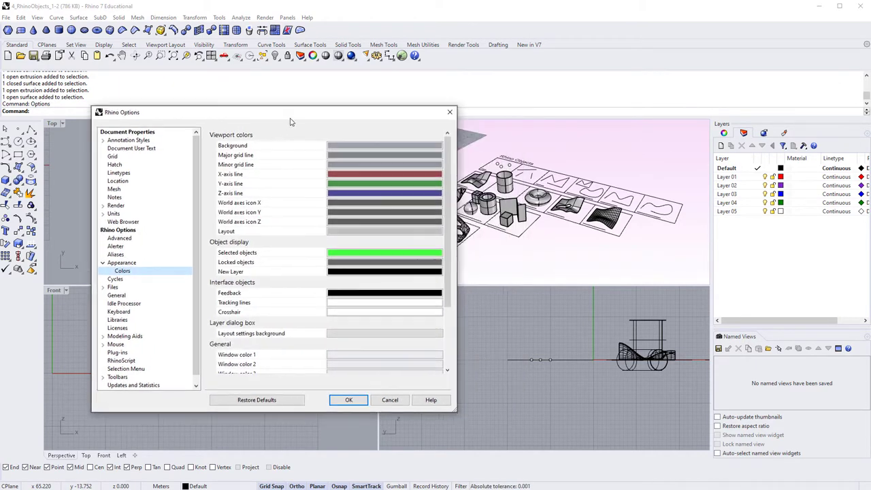
Accept green #45FF3E as the selected objects color, confirm the options and select the hollow cylinder in the Perspective viewport
left_click(342, 254)
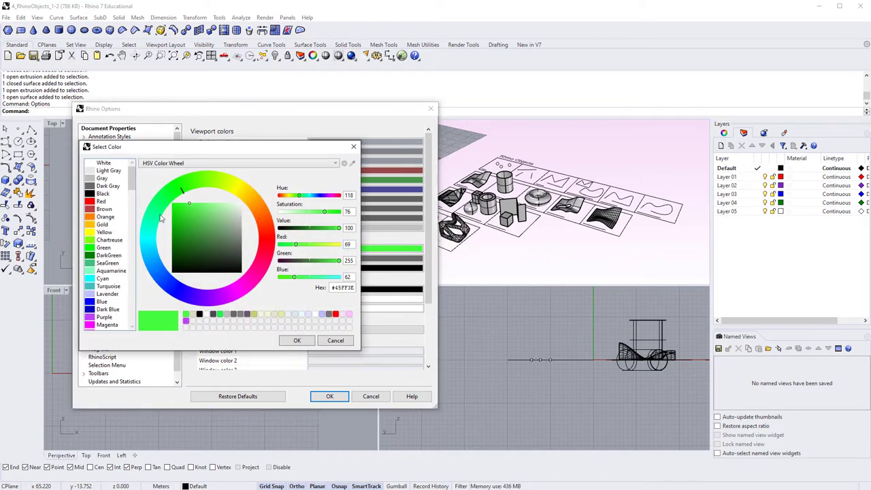
left_click(311, 343)
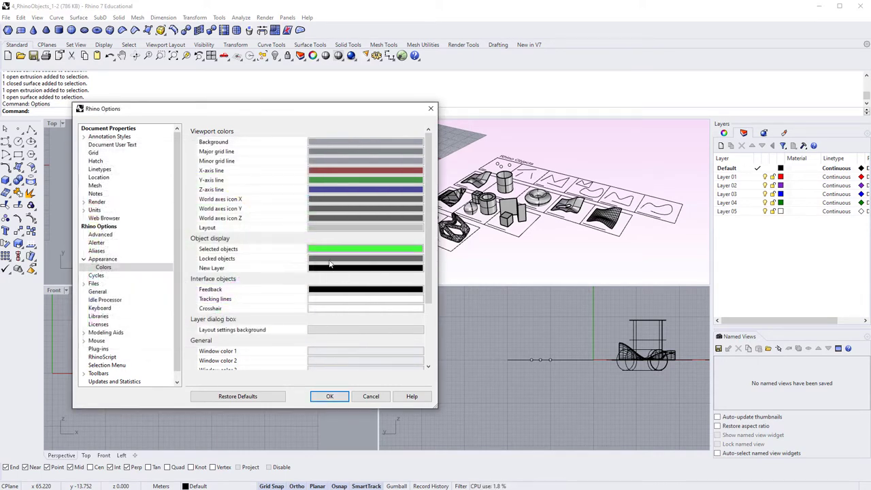
left_click(329, 394)
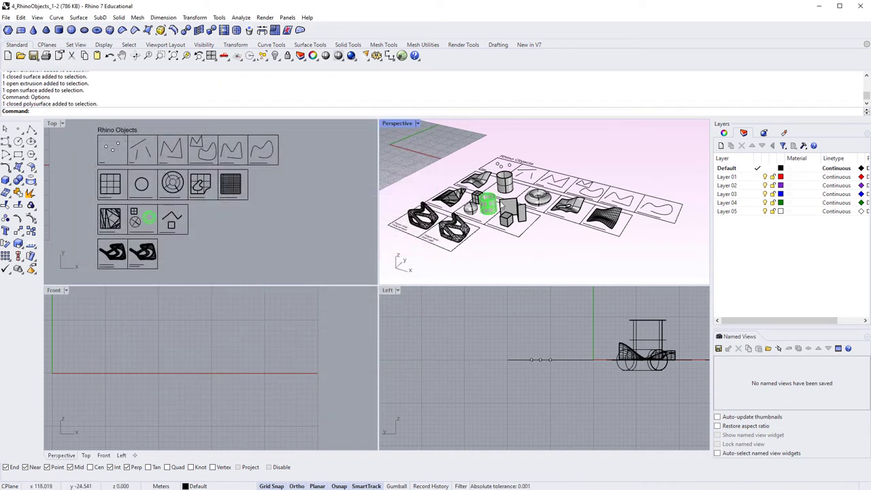
scroll(502, 204, "up", 5)
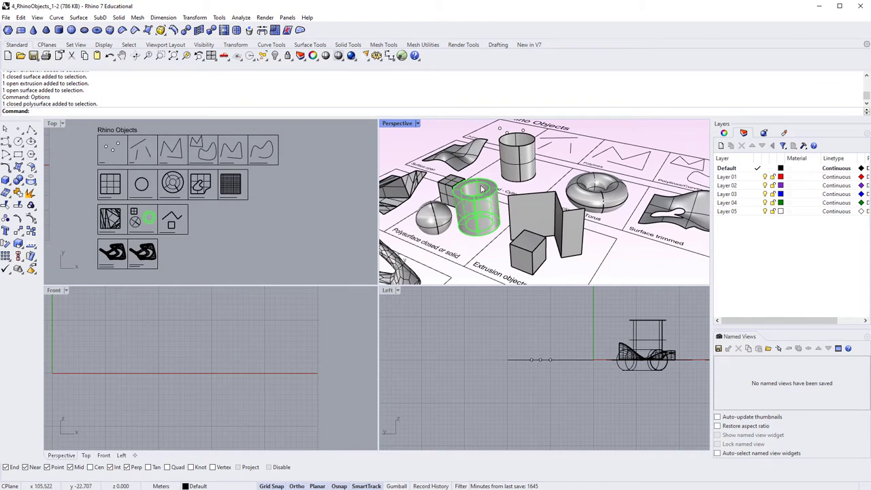
Select the open cylinder and the torus one after another in the Perspective viewport, and clear the selection
left_click(510, 169)
left_click(587, 195)
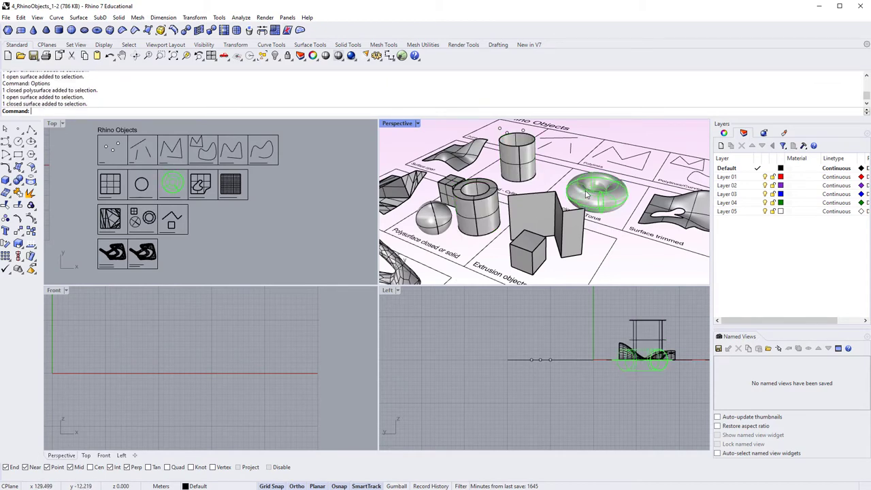
key("Escape")
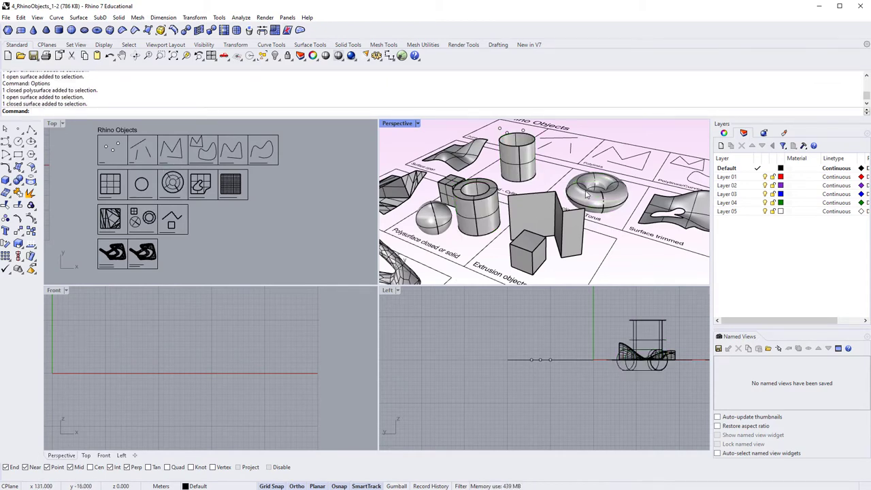
Select in turn the hollow cylinder, the folded open extrusion and the untrimmed surface in the Perspective viewport
scroll(586, 195, "down", 3)
scroll(584, 193, "down", 2)
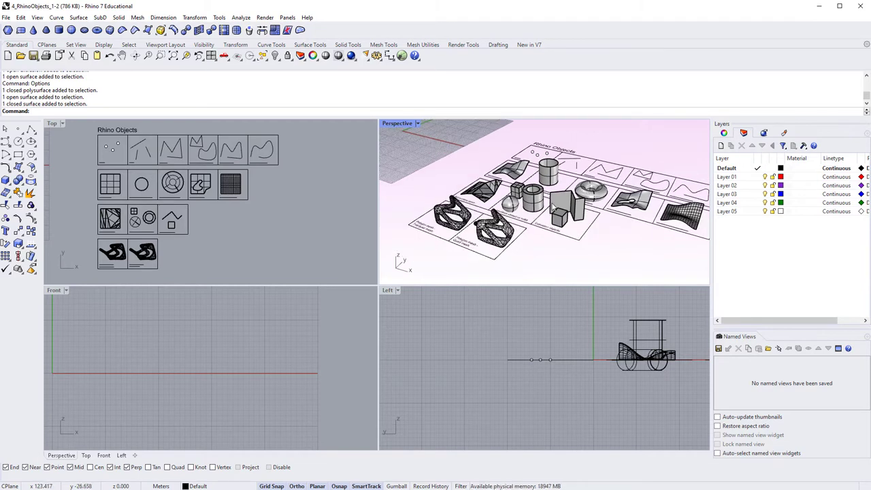
left_click(537, 210)
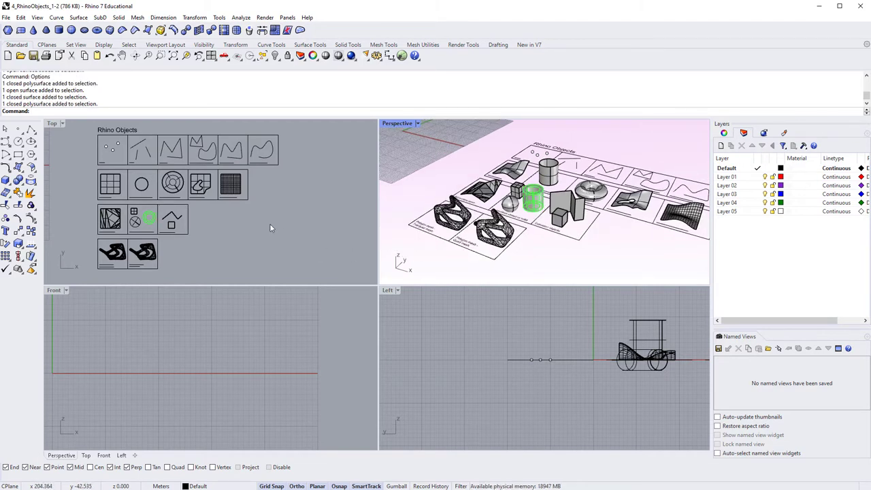
left_click(576, 218)
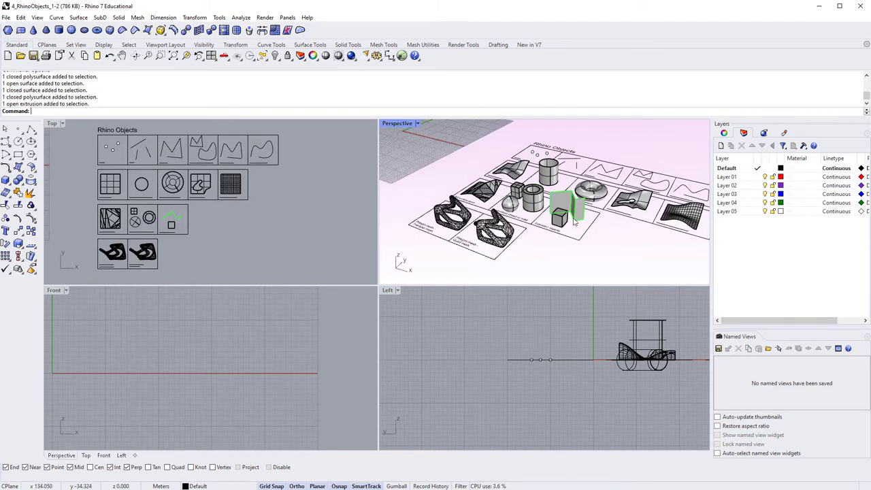
left_click(684, 214)
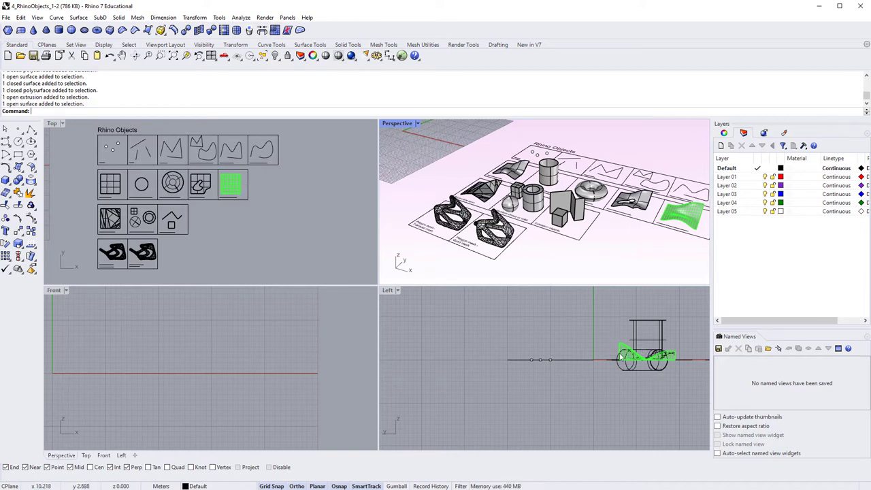
Bring all the objects into view in the Front viewport and deselect the untrimmed surface
scroll(165, 330, "down", 5)
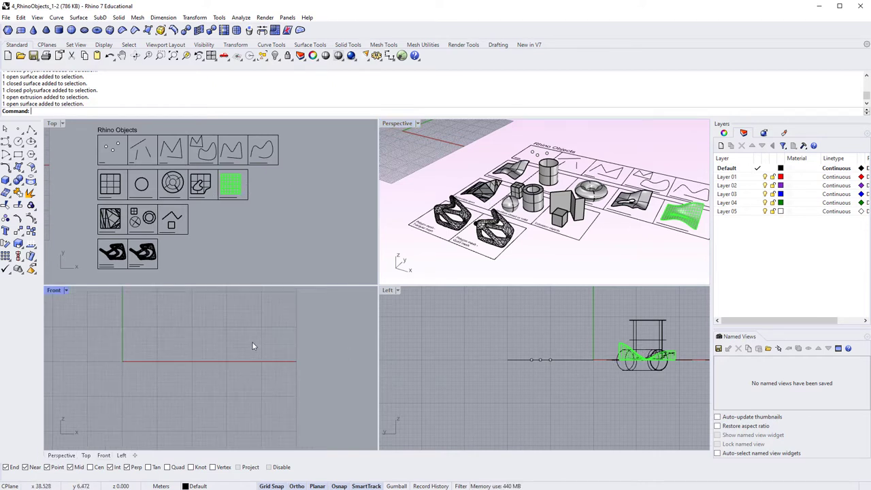
right_click_drag(288, 354, 180, 386)
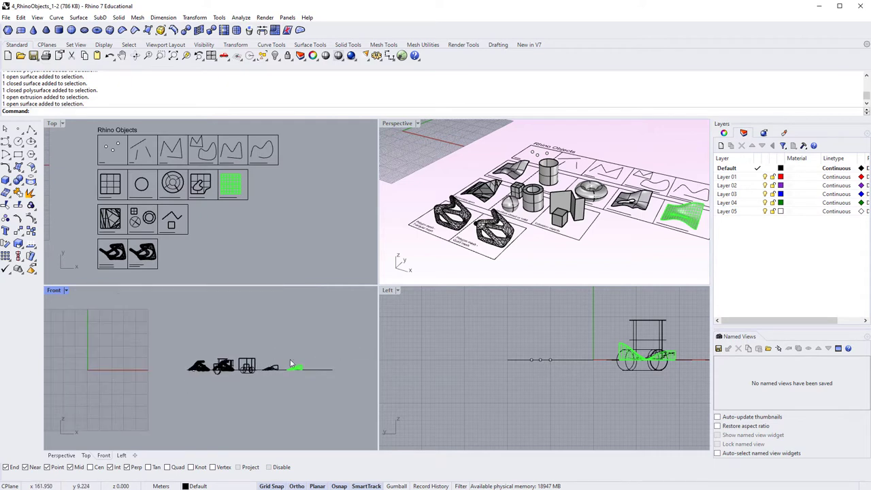
left_click(412, 259)
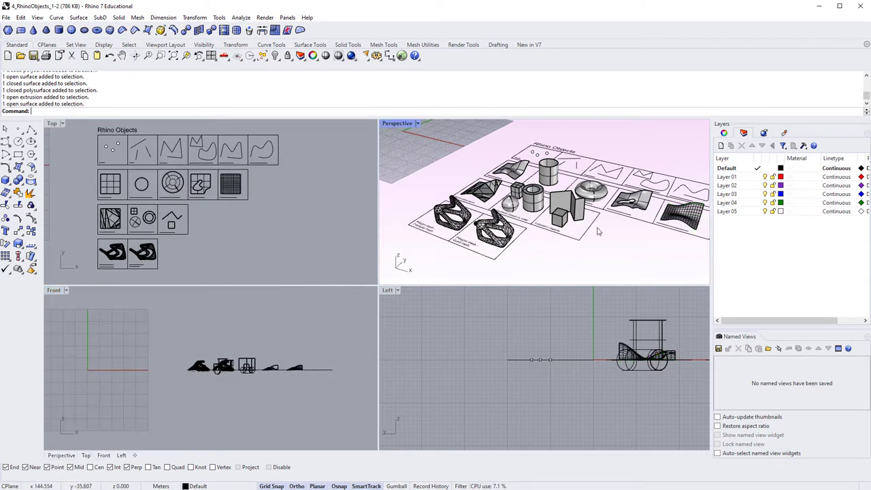
Maximize the Perspective viewport and check its available display modes, keeping Shaded
double_click(398, 124)
right_click_drag(327, 271, 397, 243)
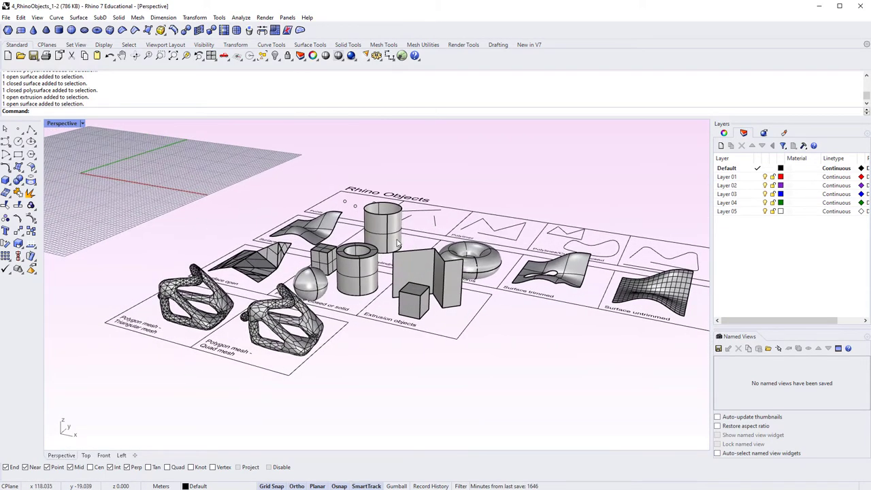
right_click_drag(392, 344, 408, 360)
left_click(82, 123)
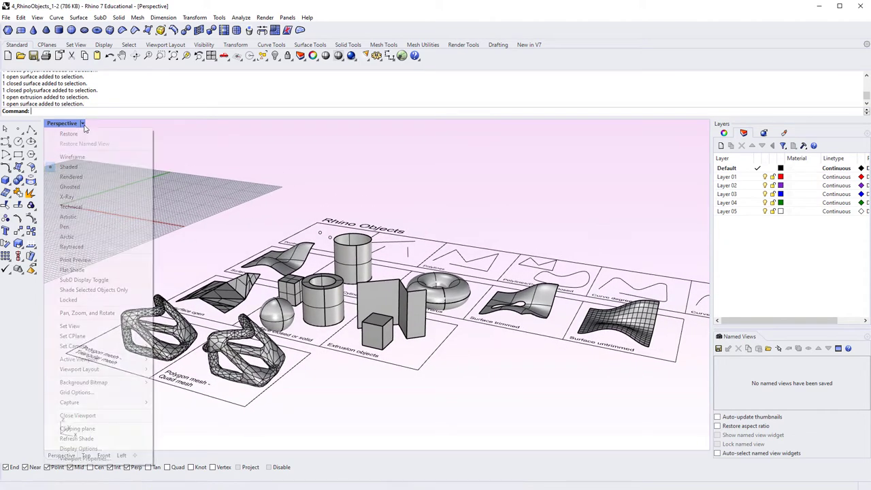
left_click(69, 168)
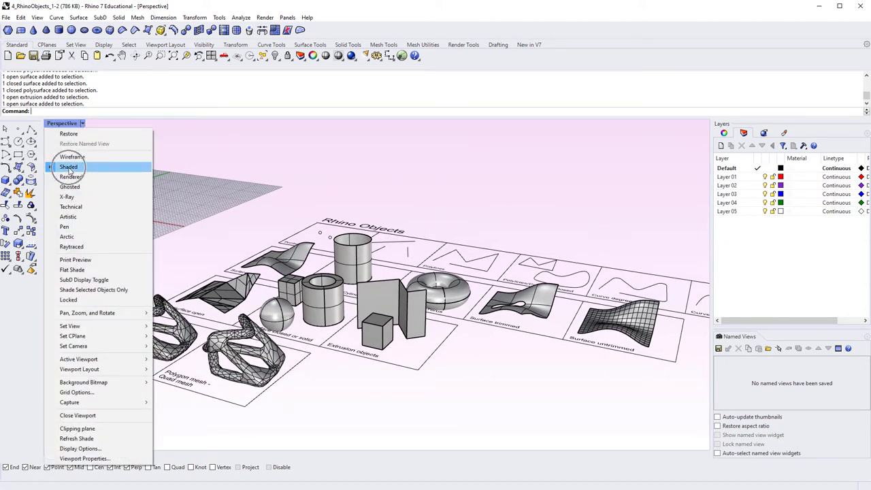
left_click(405, 155)
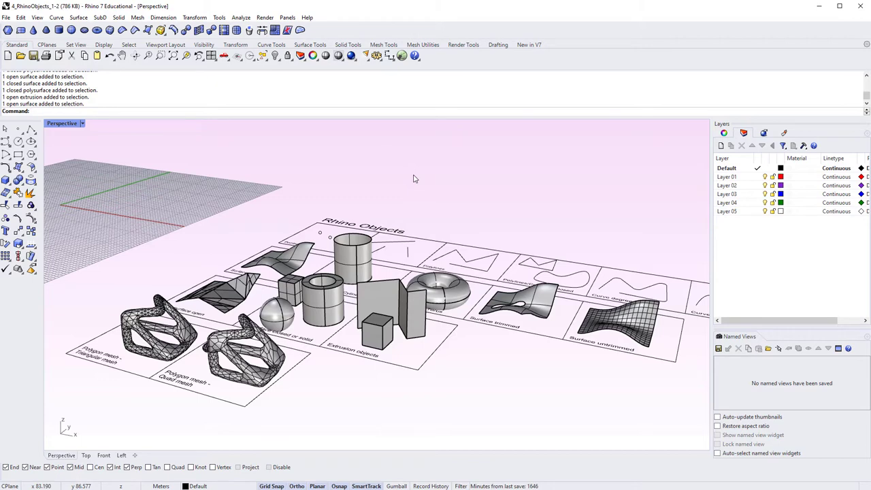
Run the DisplayProperties command and place the Display panel among the docked side panels
type("DisplayProperties")
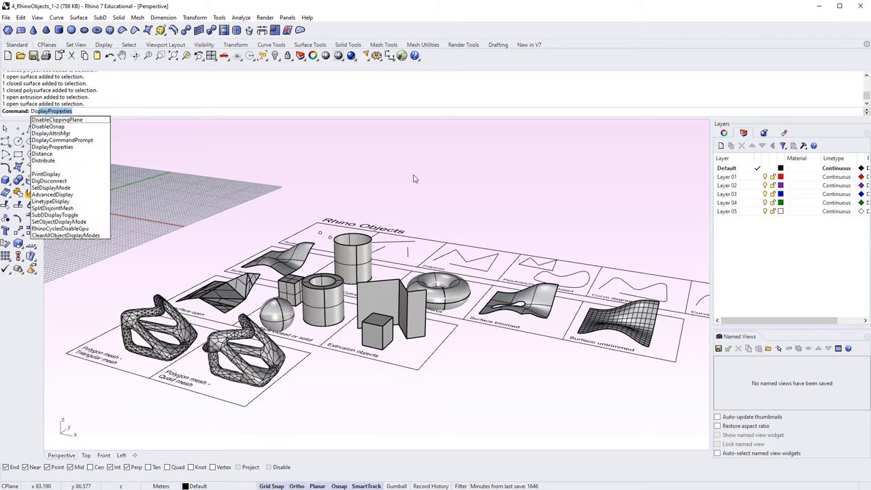
key("Return")
left_click_drag(432, 187, 403, 178)
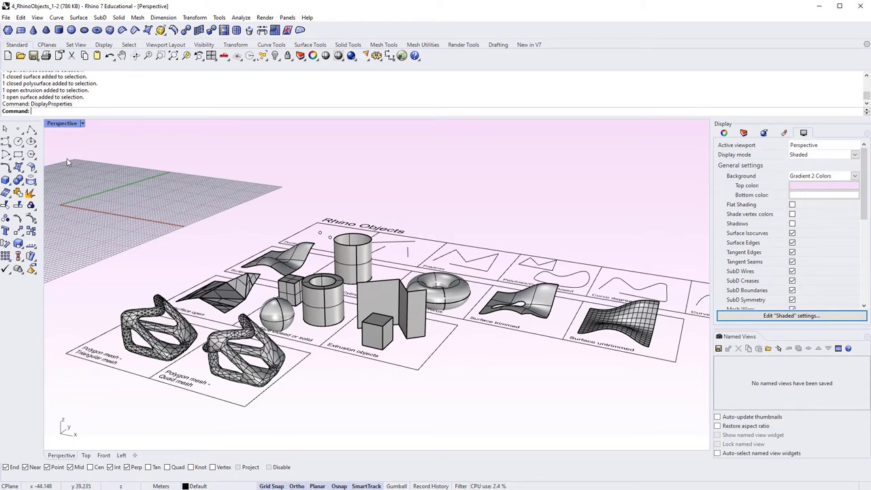
Switch the Perspective viewport to Wireframe display mode and view the objects from a lower angle
left_click(82, 124)
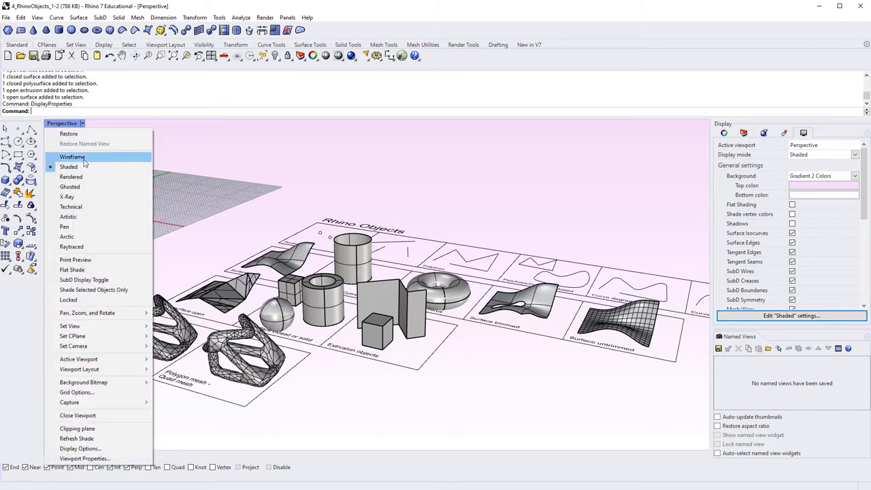
left_click(74, 157)
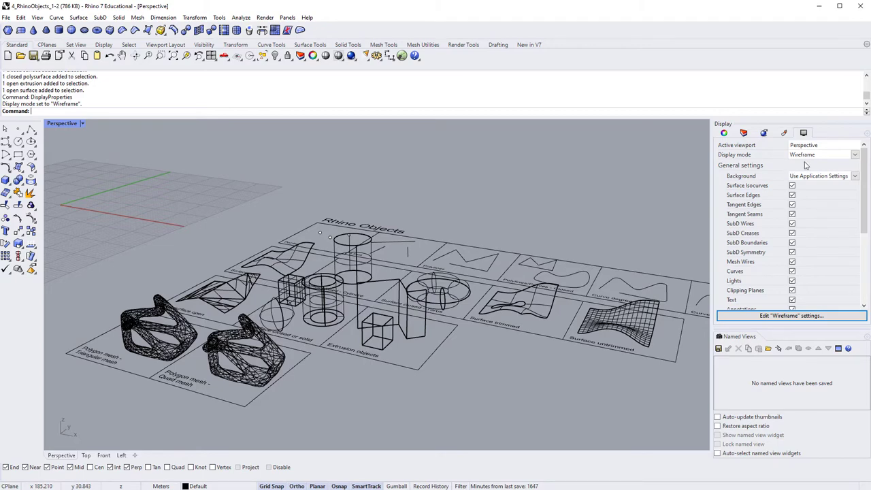
mouse_move(408, 320)
right_mouse_down()
mouse_move(411, 289)
mouse_move(412, 320)
right_mouse_up()
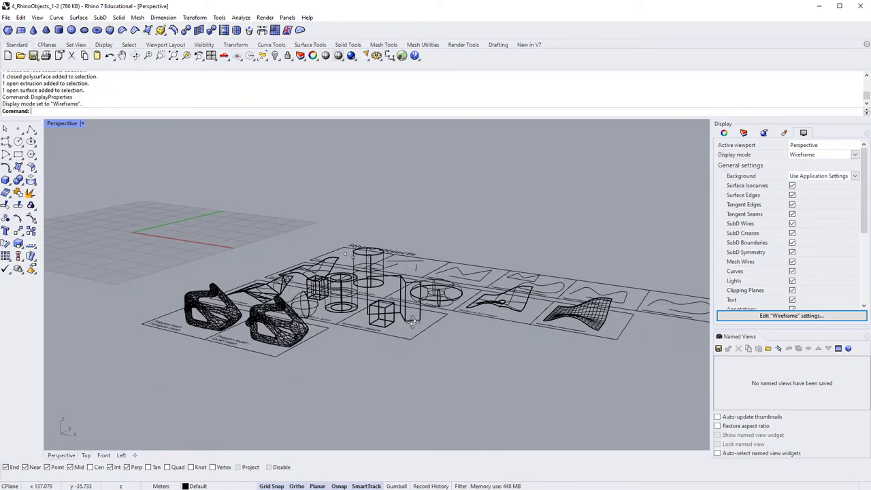
Switch the Perspective viewport to Rendered display mode and inspect the objects up close and from different angles
left_click(82, 123)
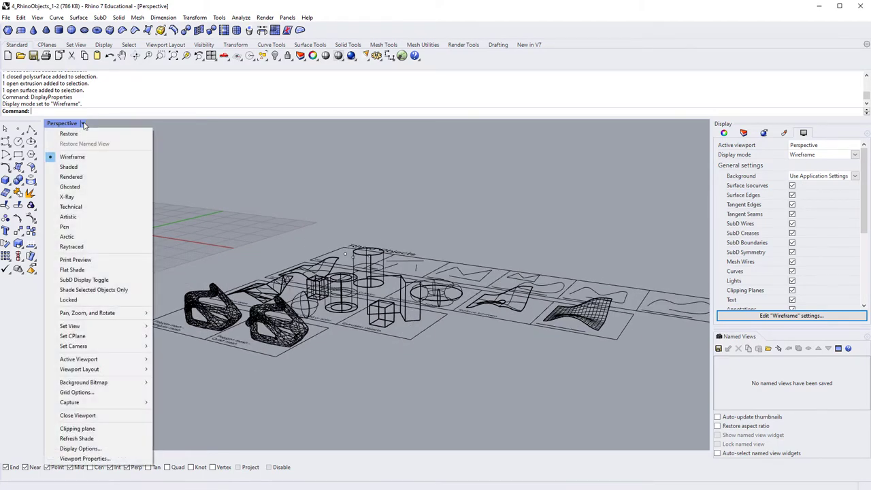
left_click(71, 176)
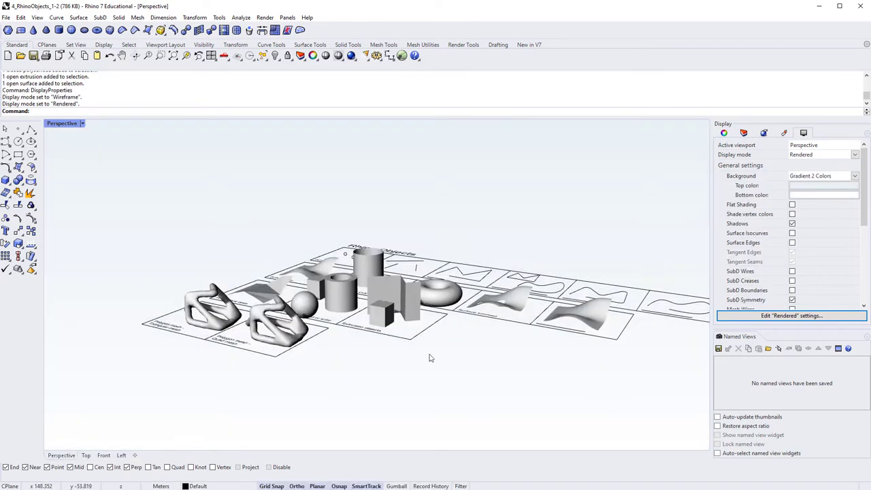
scroll(390, 341, "up", 5)
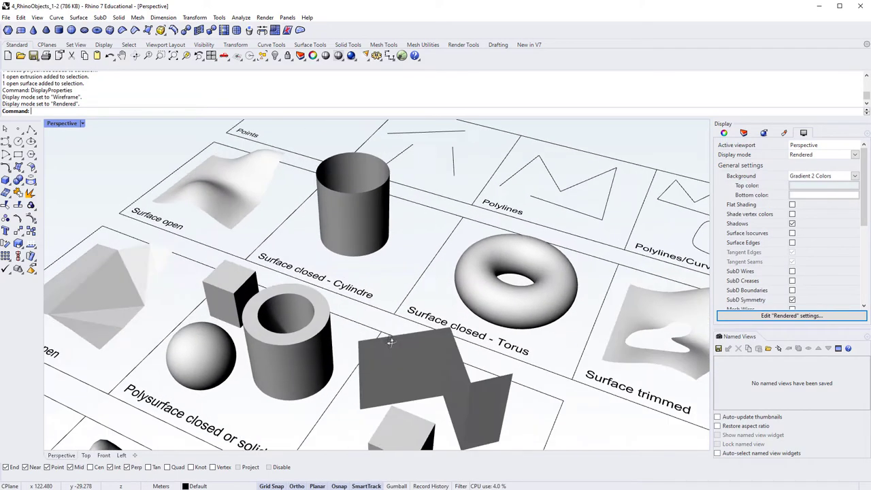
right_click_drag(391, 342, 393, 314)
scroll(393, 315, "down", 5)
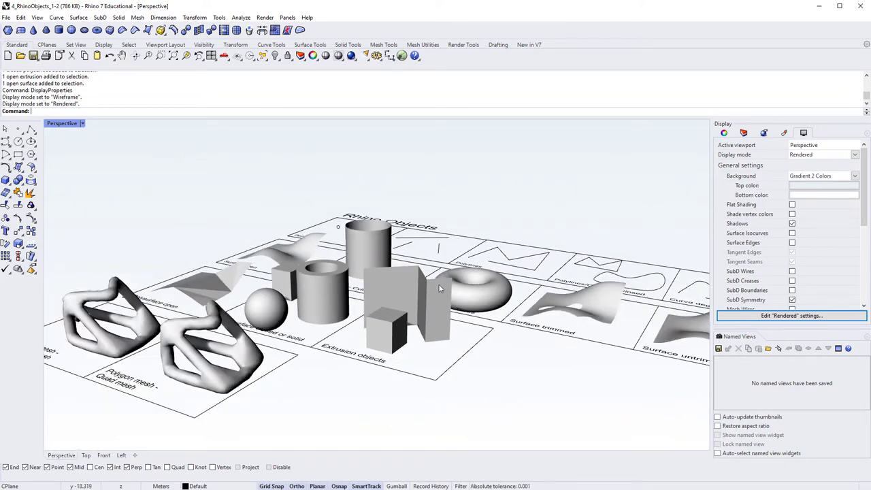
right_click_drag(438, 284, 441, 303)
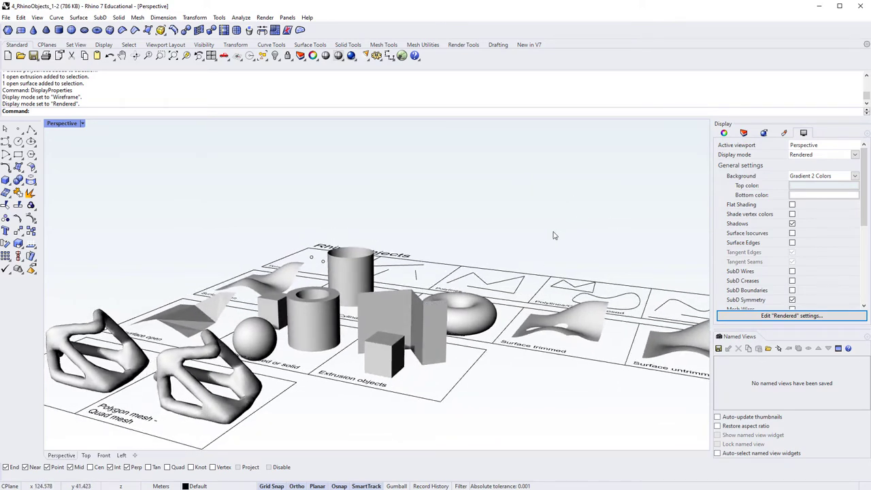
right_click_drag(552, 235, 495, 160)
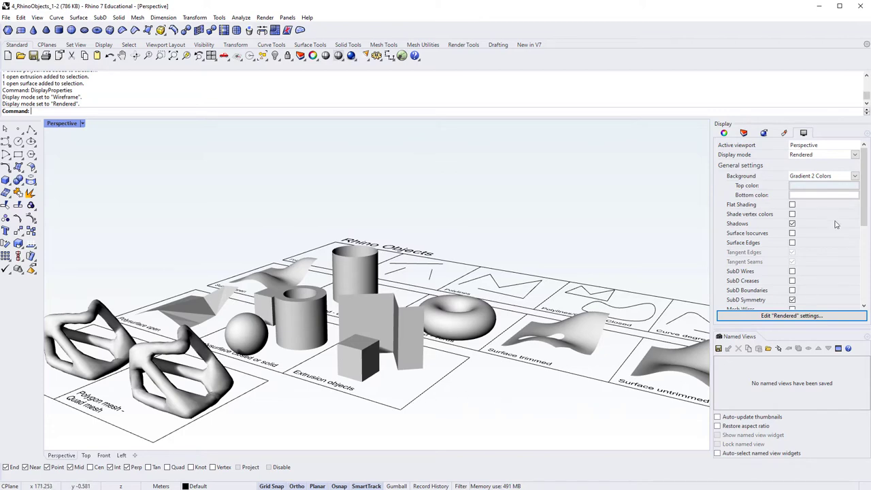
Set the Rendered mode background's top color to pale violet #EEE9F5 and review the background types, keeping Gradient 2 Colors
left_click(823, 185)
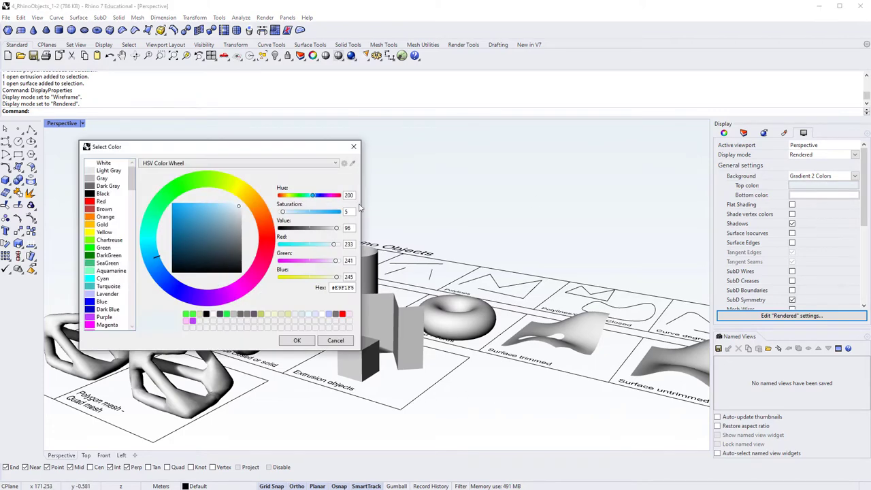
left_click(198, 190)
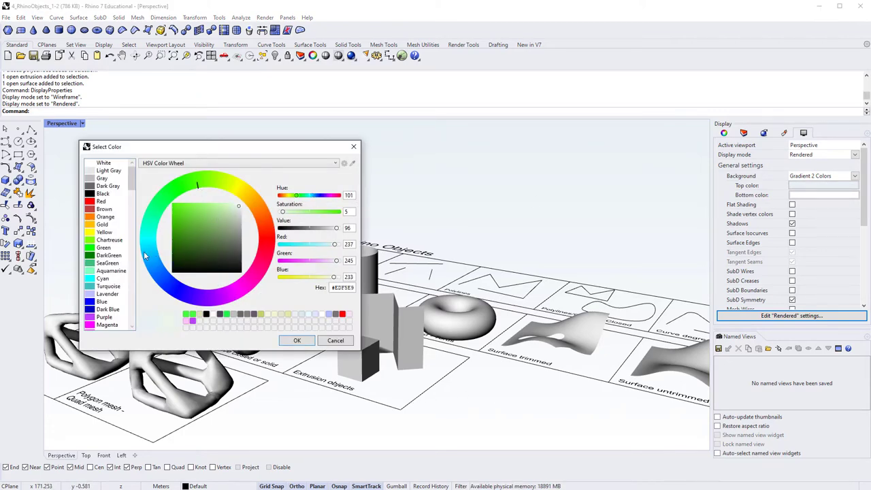
left_click(202, 291)
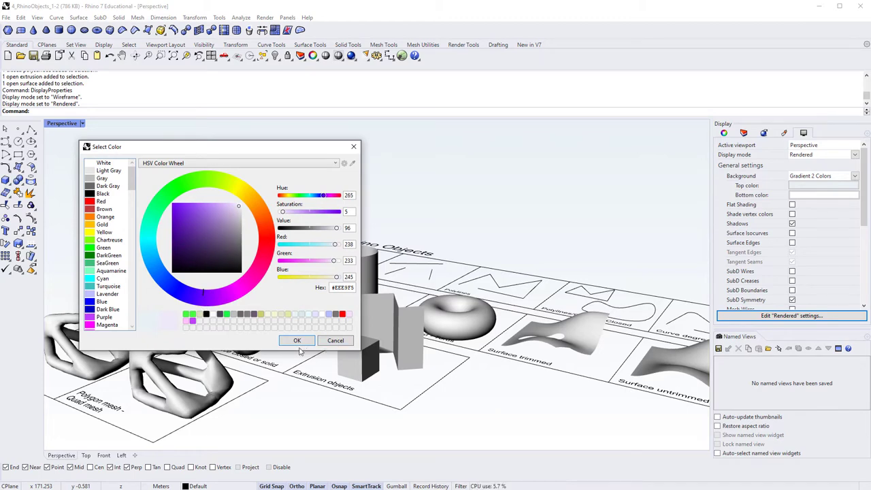
left_click(297, 341)
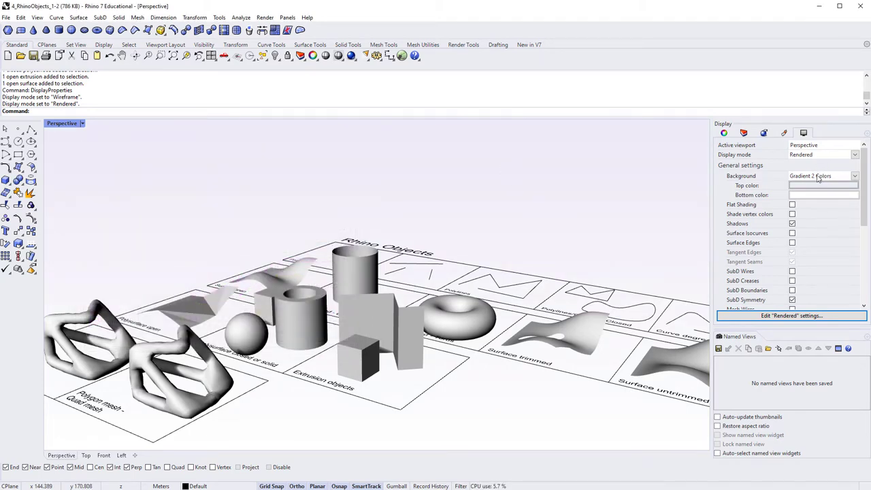
left_click(850, 176)
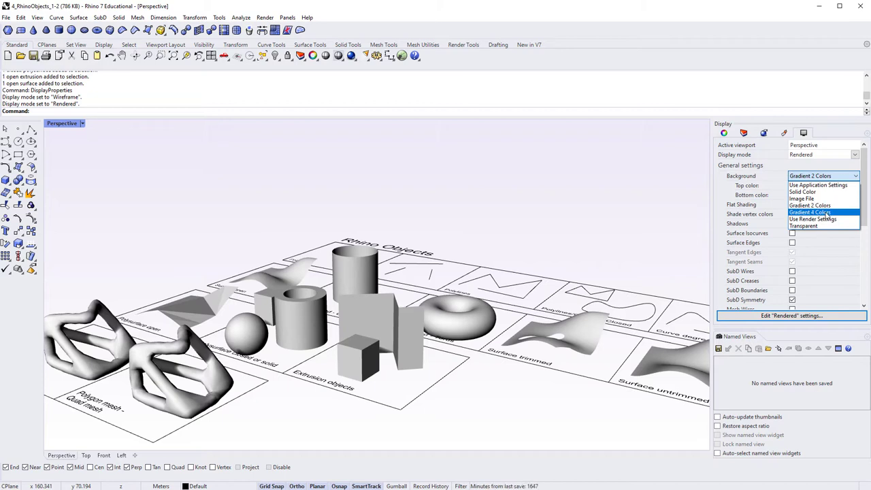
left_click(440, 425)
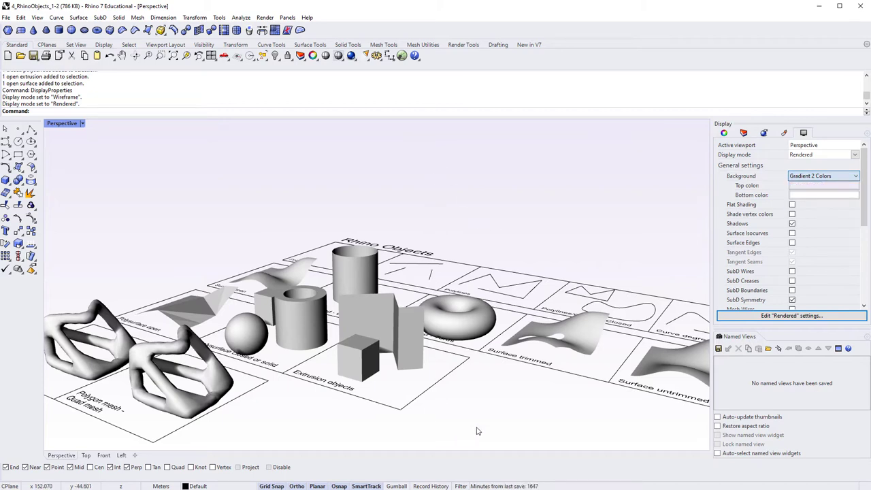
Return the Perspective viewport to Shaded display mode with the whole set of objects in view
left_click(81, 123)
left_click(68, 168)
right_click_drag(530, 400, 479, 265)
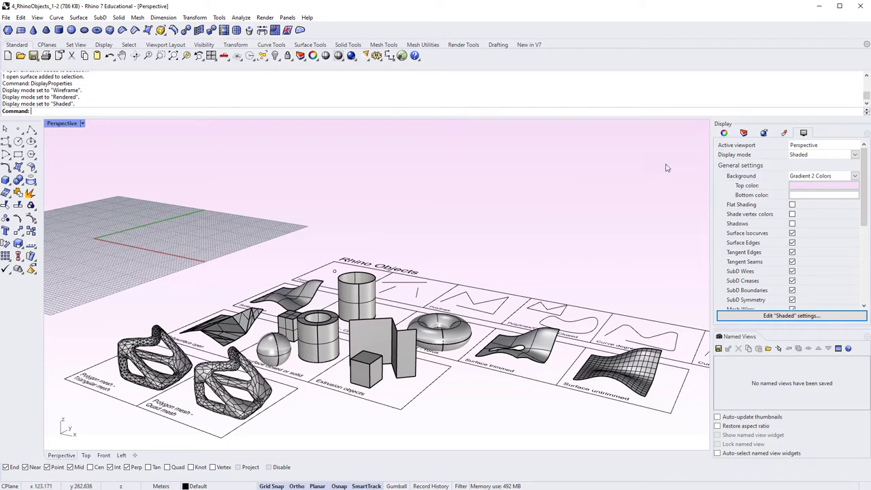
Dock the Layers panel in its own column beside the Perspective viewport, widen it and narrow its Material column
left_click(742, 133)
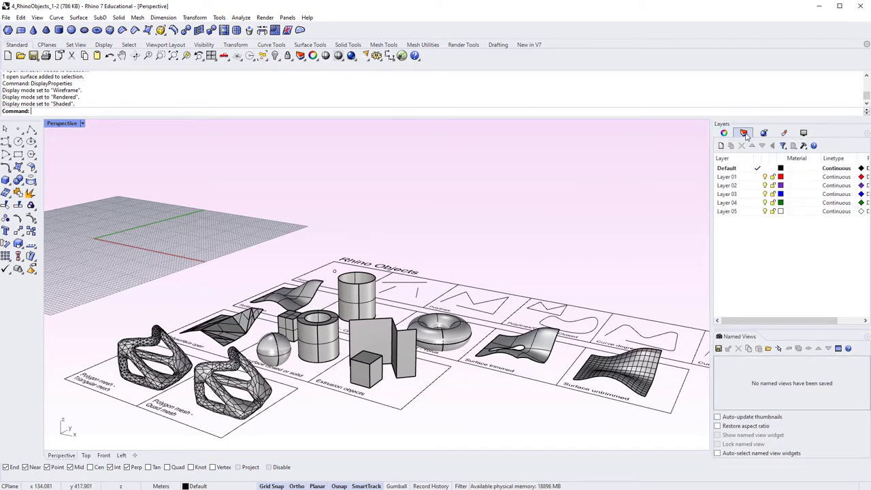
left_click_drag(743, 133, 707, 231)
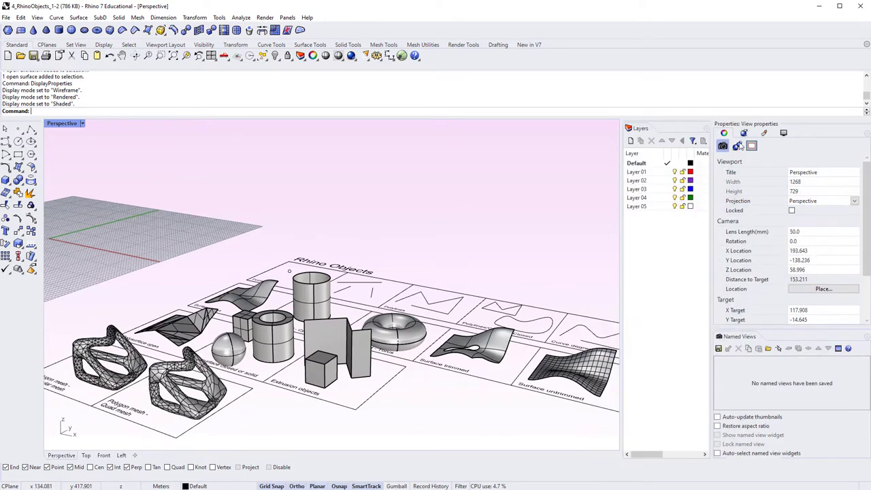
left_click_drag(621, 271, 571, 285)
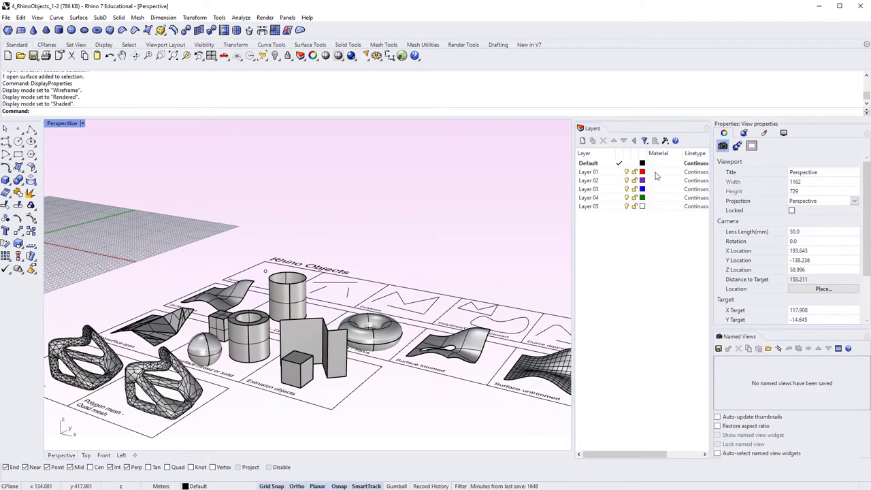
left_click_drag(684, 156, 659, 164)
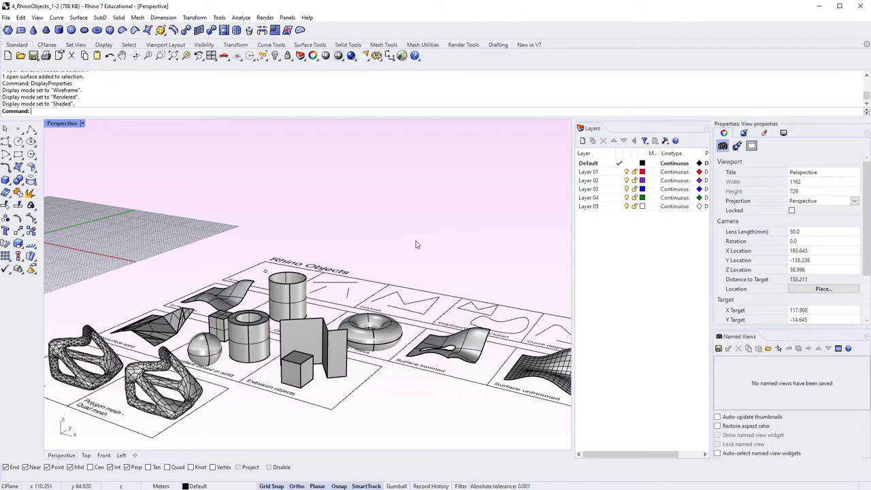
Restore the four-viewport layout from the maximized Perspective viewport
scroll(345, 254, "down", 3)
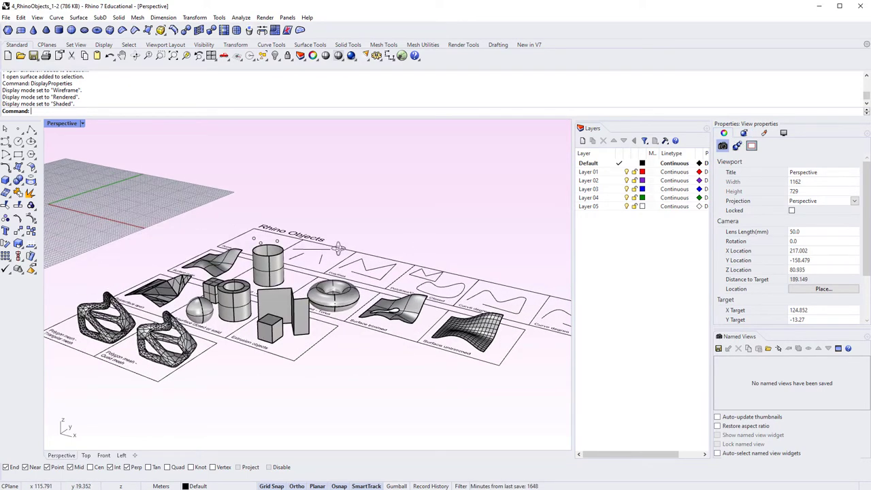
double_click(68, 124)
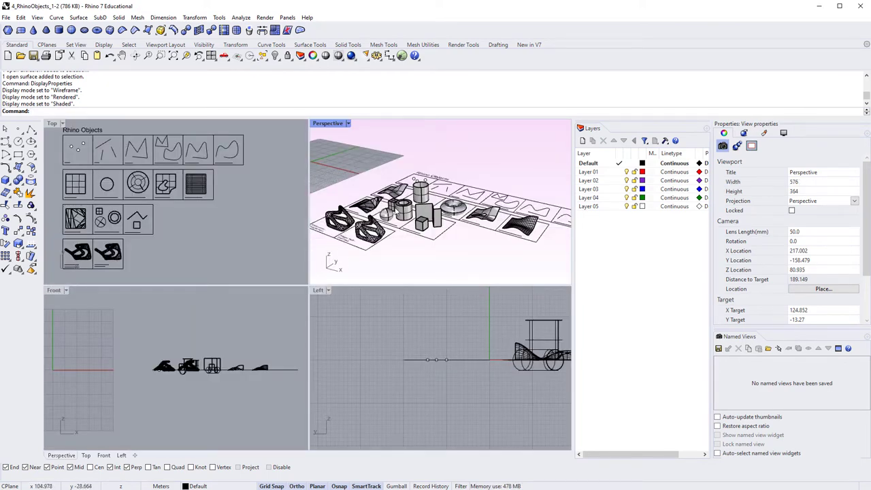
left_click(348, 124)
left_click(46, 154)
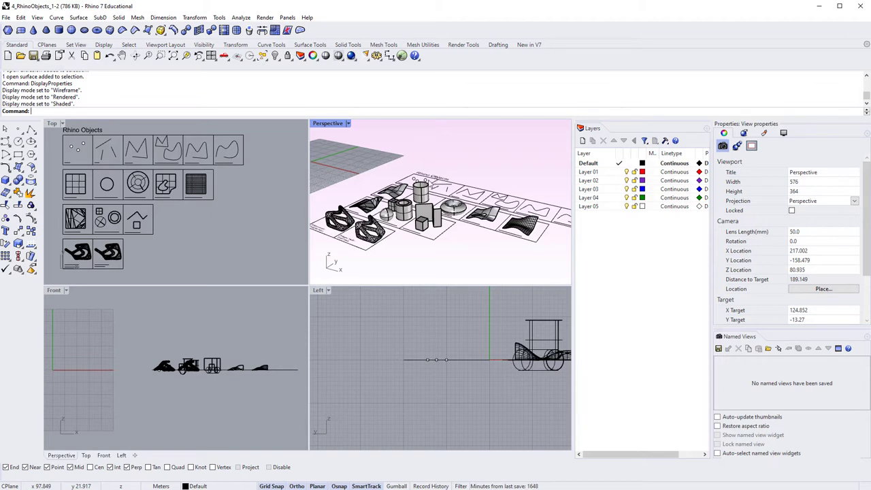
Zoom in and out on the objects in the Perspective, Top and Front viewports and pan the Left view across the objects
scroll(361, 200, "up", 5)
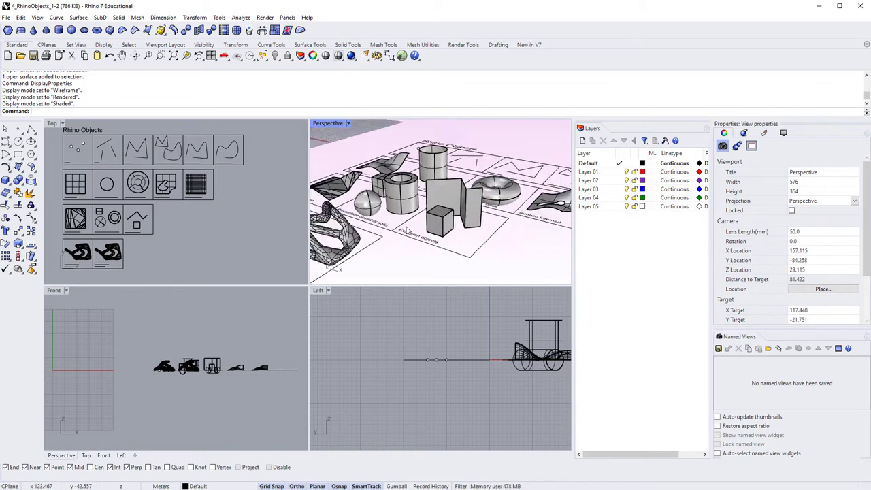
scroll(406, 230, "down", 3)
scroll(429, 218, "up", 3)
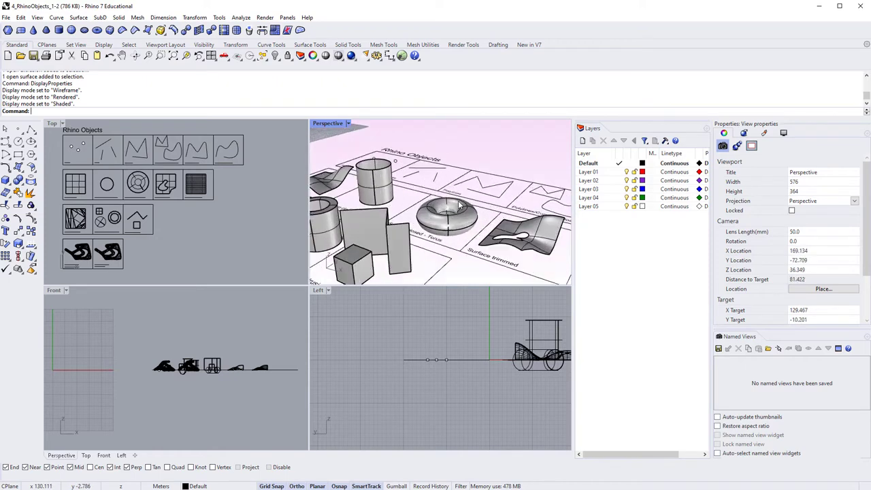
scroll(442, 211, "down", 3)
scroll(458, 206, "up", 2)
scroll(458, 205, "up", 3)
scroll(167, 205, "down", 3)
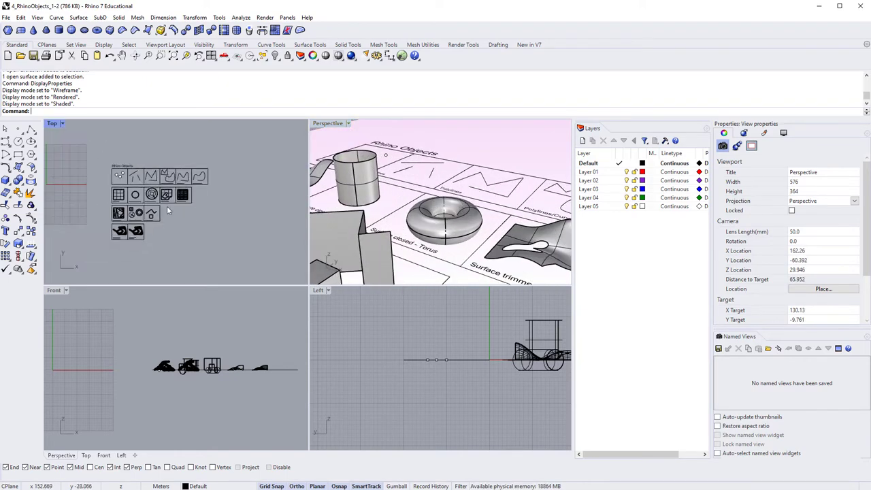
scroll(204, 359, "up", 3)
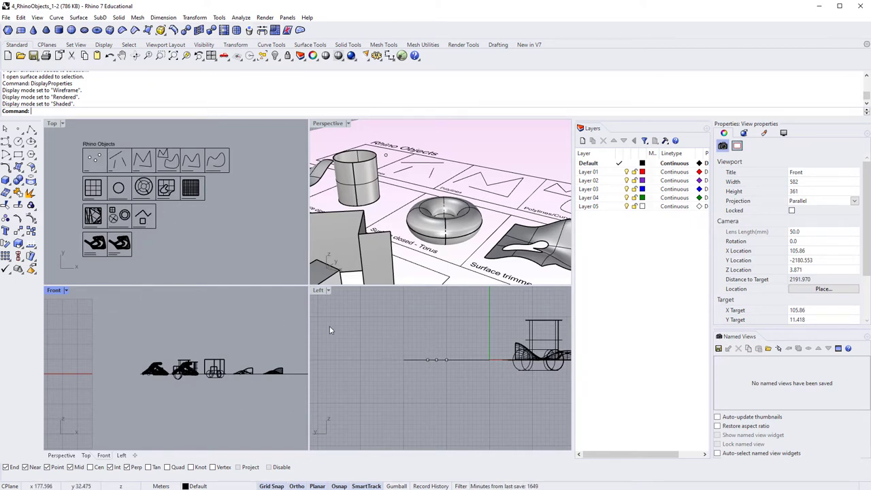
right_click_drag(535, 346, 449, 333)
scroll(387, 169, "down", 3)
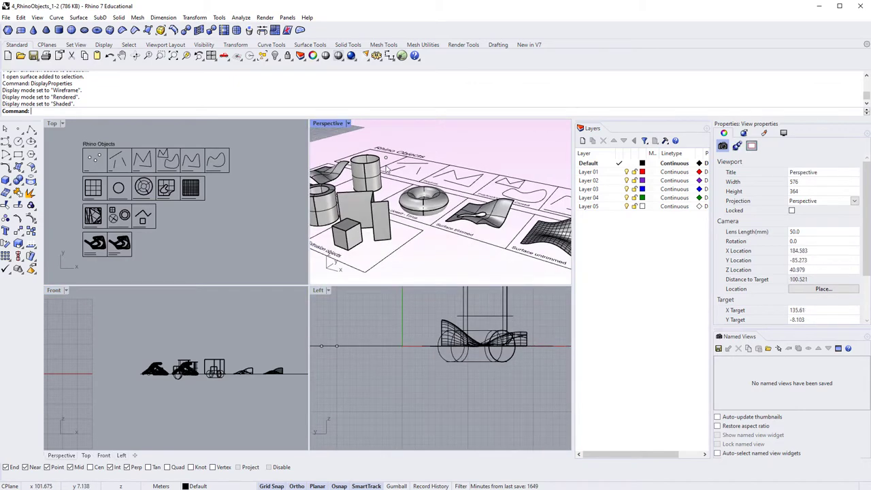
scroll(386, 169, "up", 2)
scroll(435, 245, "down", 5)
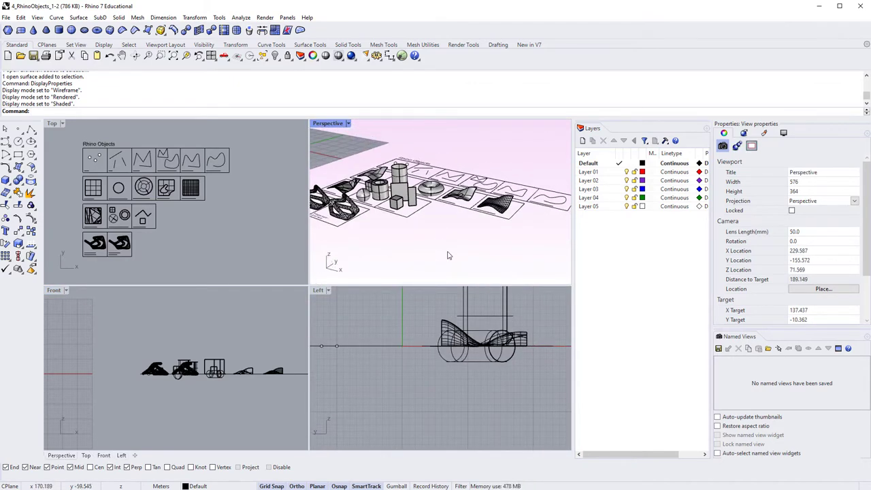
scroll(476, 252, "down", 2)
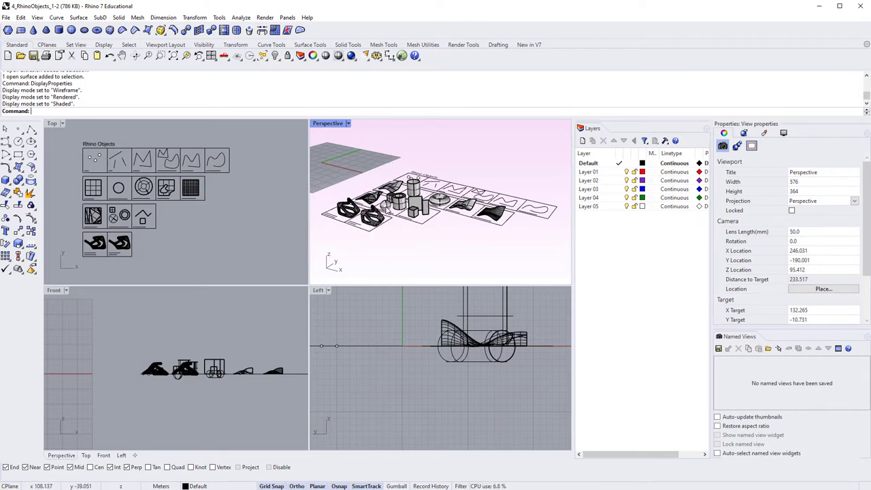
Examine the sphere and untrimmed surface up close in Perspective, and the untrimmed surface and closed cylinder samples in the Top view
scroll(385, 211, "up", 15)
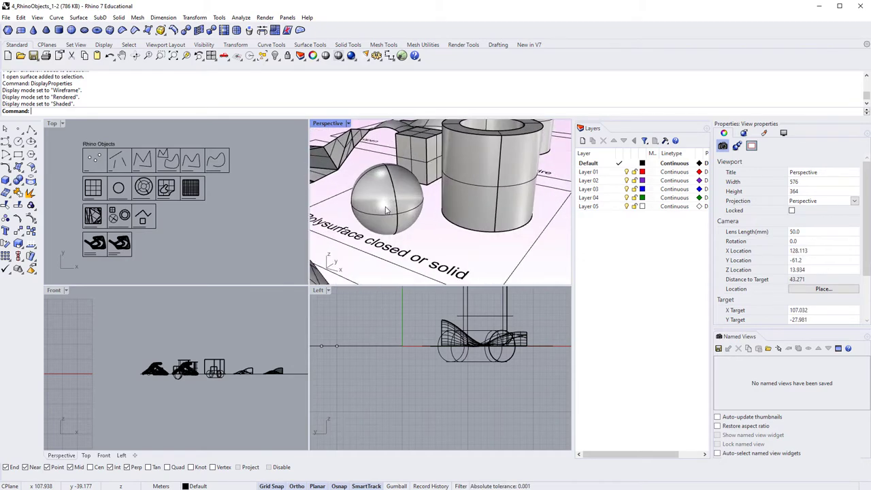
scroll(386, 210, "down", 12)
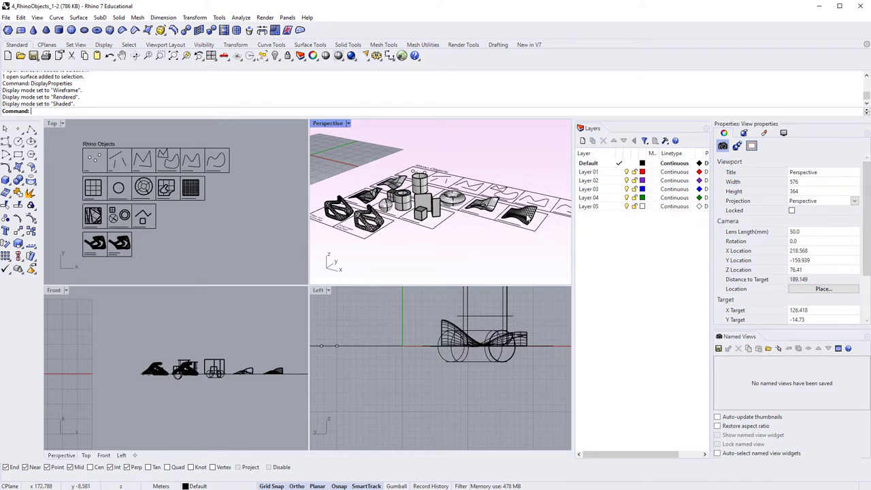
scroll(527, 224, "up", 6)
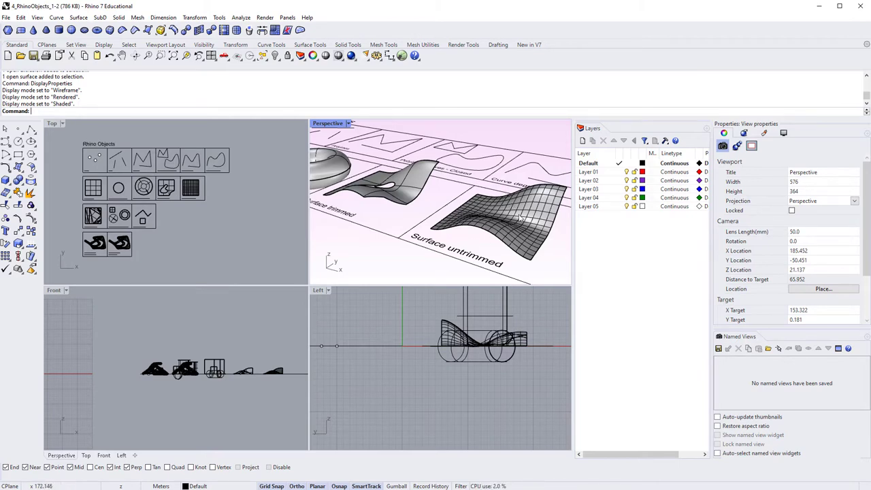
scroll(519, 217, "down", 3)
scroll(189, 172, "up", 4)
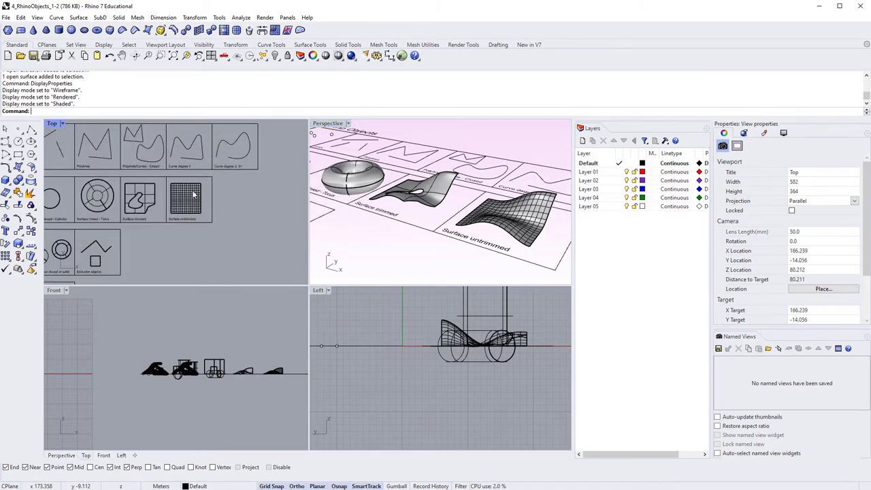
scroll(193, 195, "up", 2)
scroll(190, 197, "down", 5)
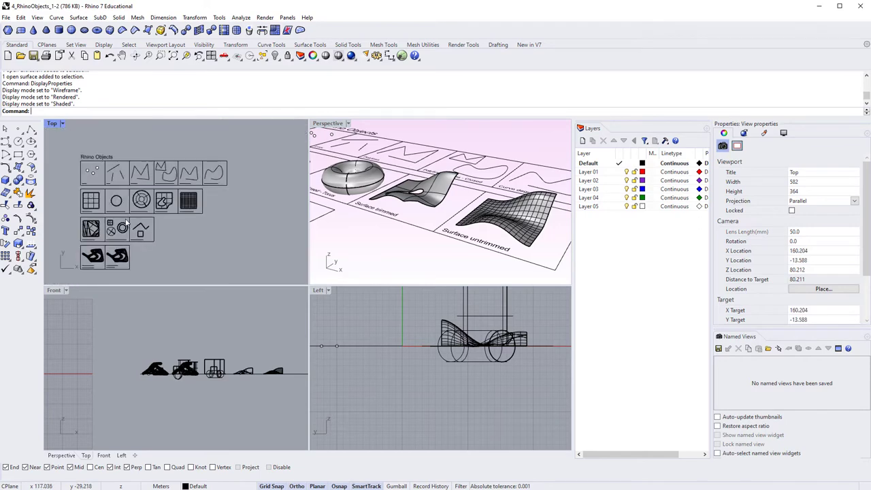
scroll(123, 206, "up", 5)
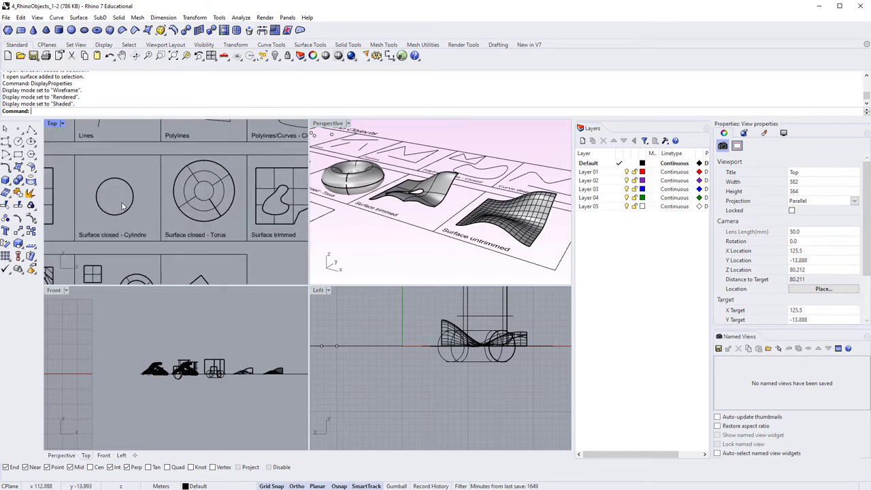
scroll(123, 207, "down", 3)
scroll(122, 203, "down", 2)
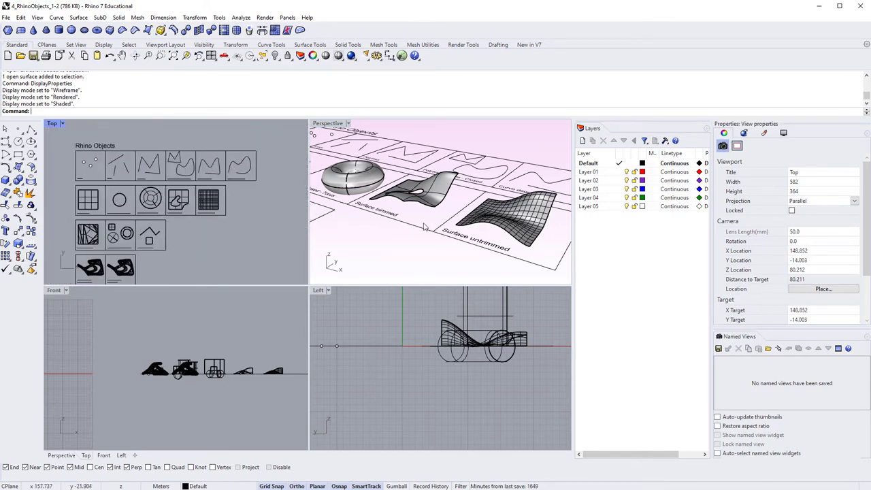
scroll(397, 253, "down", 3)
scroll(398, 253, "down", 3)
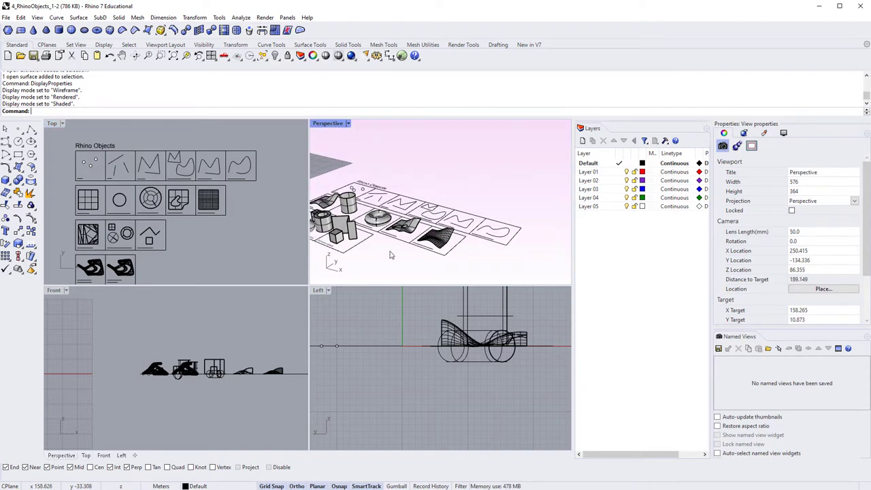
Orbit and pan the Perspective view around the objects, and pan the Top and Front views to compare parallel navigation
mouse_move(412, 251)
right_mouse_down()
mouse_move(403, 279)
mouse_move(401, 257)
mouse_move(334, 265)
mouse_move(377, 254)
mouse_move(339, 220)
mouse_move(408, 254)
right_mouse_up()
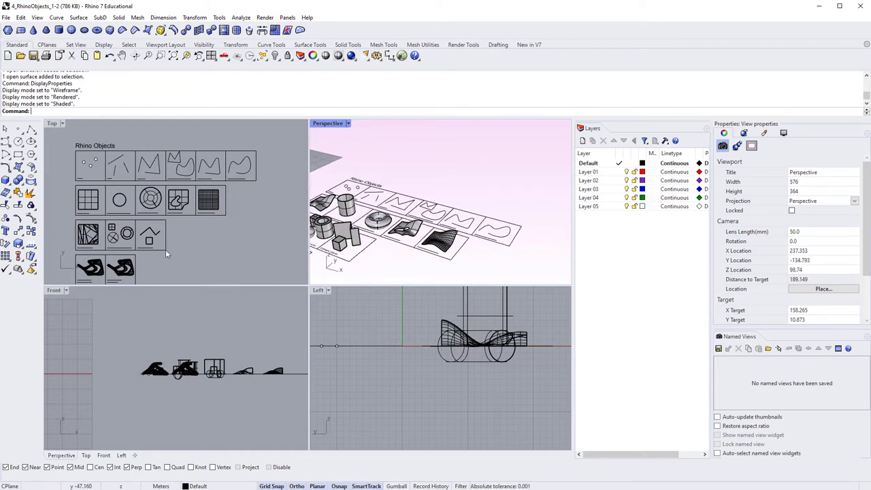
mouse_move(168, 221)
right_mouse_down()
mouse_move(197, 221)
mouse_move(143, 211)
mouse_move(167, 211)
mouse_move(140, 218)
mouse_move(172, 218)
mouse_move(145, 216)
mouse_move(162, 214)
right_mouse_up()
mouse_move(218, 228)
right_mouse_down()
mouse_move(204, 227)
mouse_move(245, 215)
mouse_move(215, 216)
right_mouse_up()
right_click_drag(212, 319, 193, 332)
right_click_drag(207, 266, 213, 248)
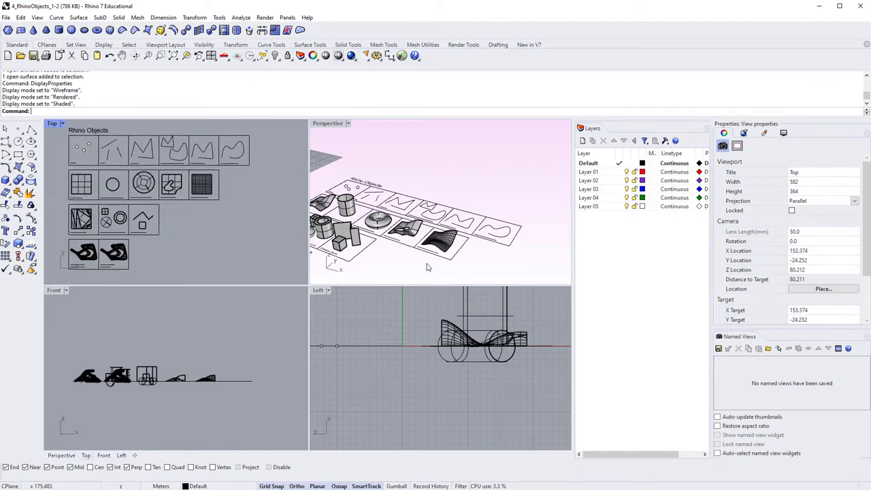
right_click_drag(401, 257, 410, 204)
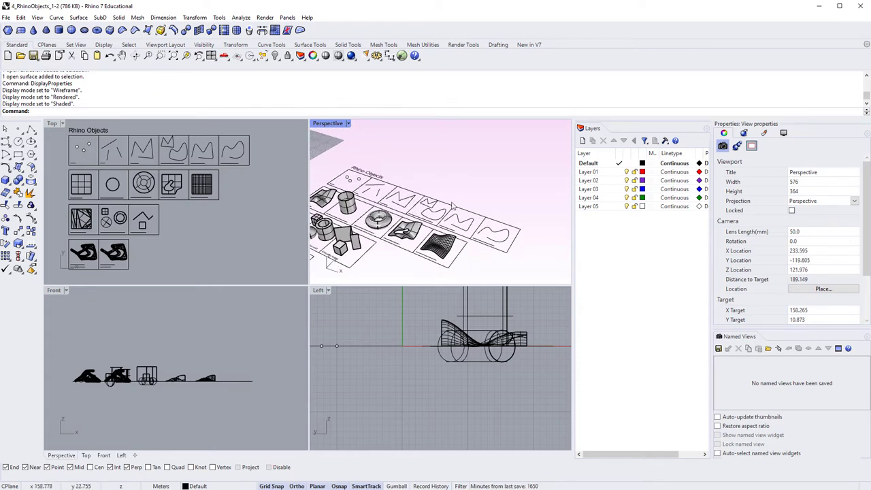
right_click_drag(412, 202, 422, 365, "shift")
scroll(417, 209, "up", 3)
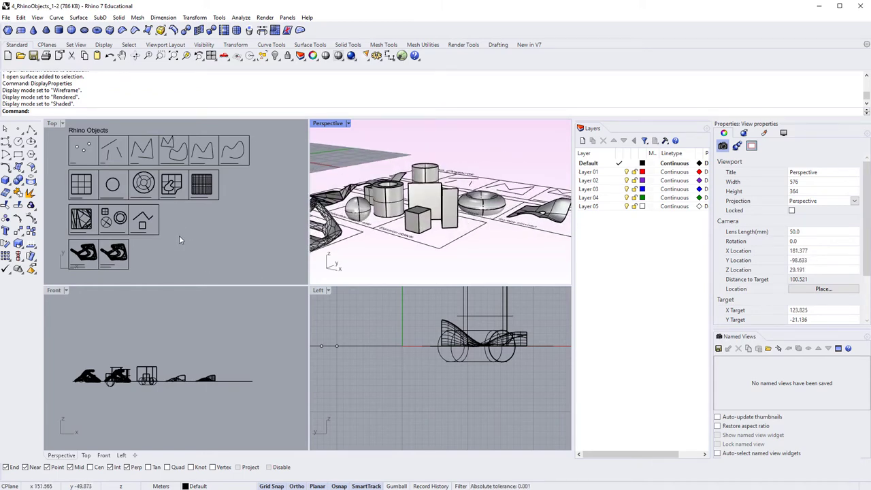
Pan and zoom the Top view over the object chart, and orbit the Perspective view to look at the solids from higher up
right_click_drag(178, 235, 180, 252)
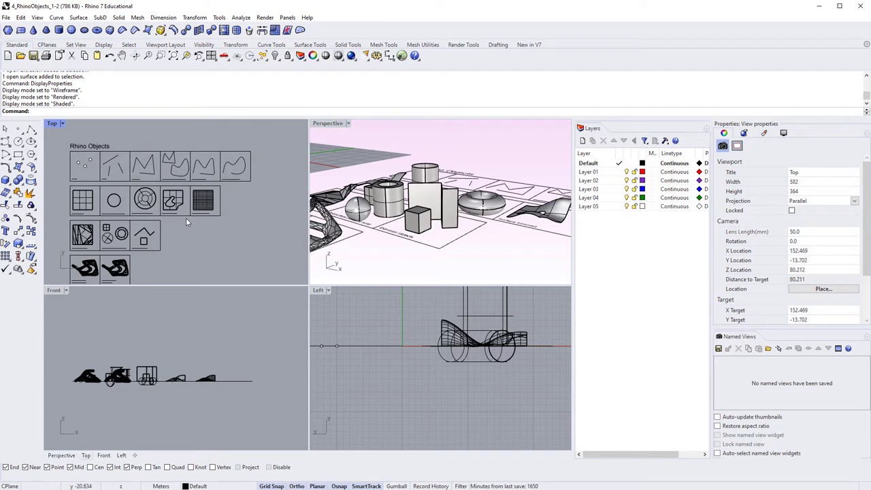
right_click_drag(186, 218, 197, 201)
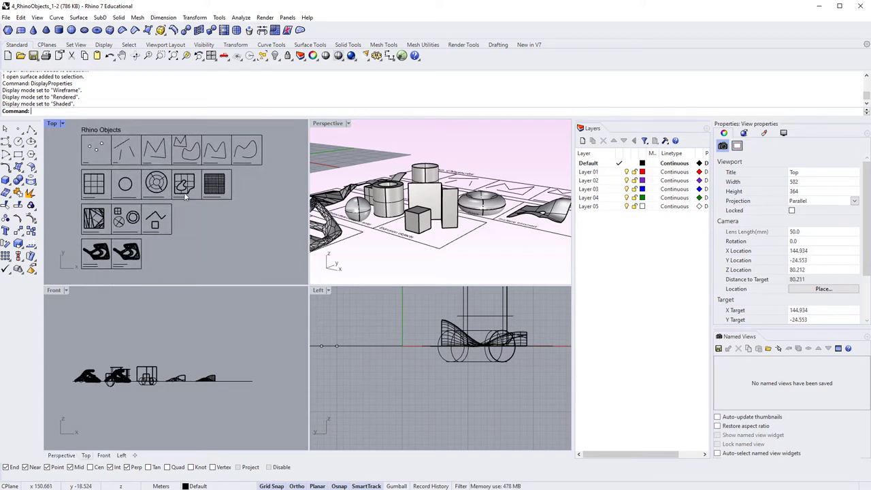
right_click_drag(202, 236, 183, 244)
scroll(157, 210, "up", 2)
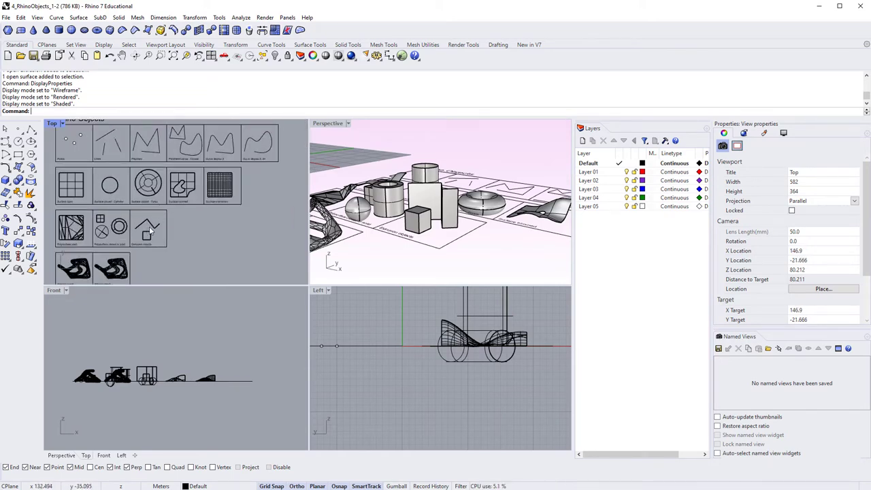
scroll(149, 226, "down", 1)
left_click(422, 230)
right_click_drag(421, 230, 426, 231)
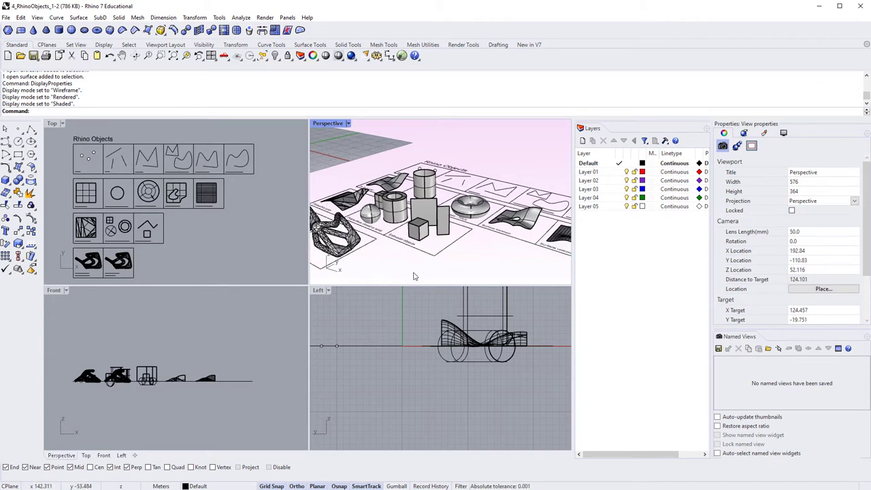
Select the torus in the Top view and the extruded box in Perspective to compare their highlighting in all viewports, and clear the selection
left_click(150, 193)
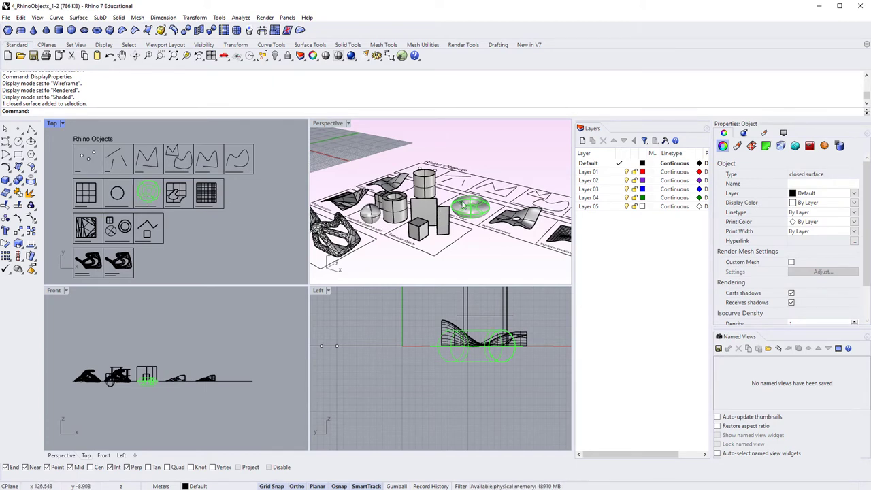
left_click(420, 229)
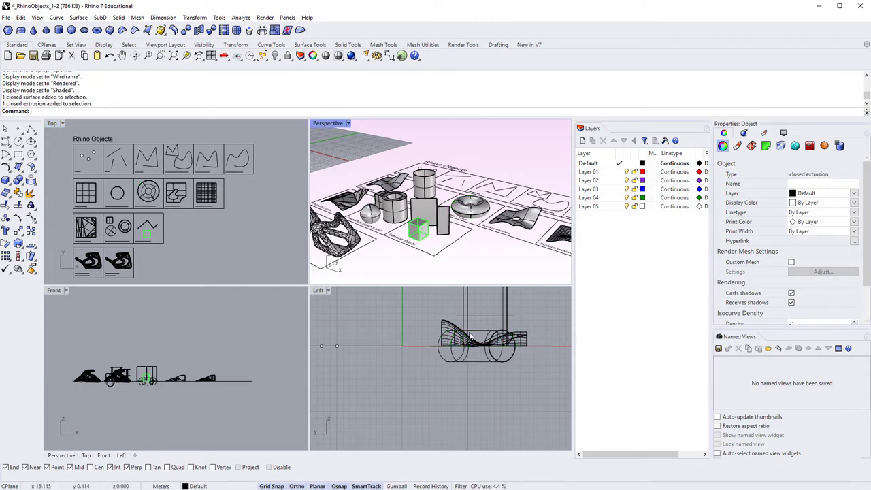
left_click(415, 272)
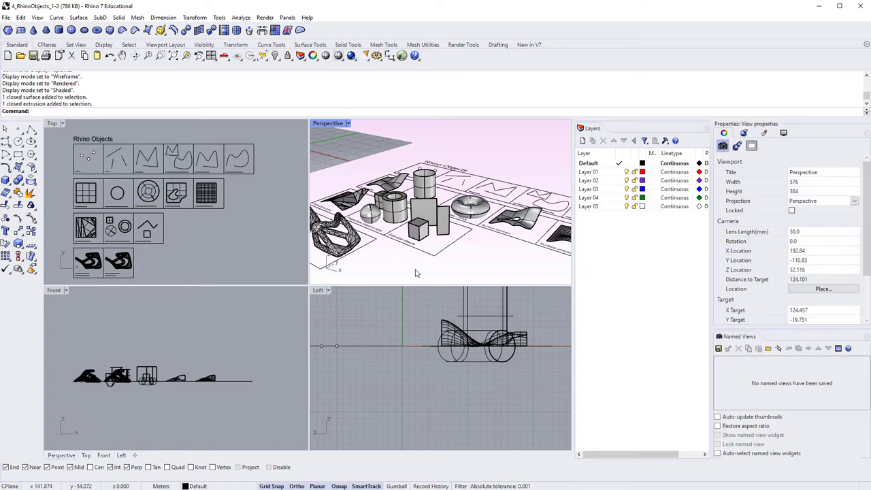
Select the torus in Perspective and add the open extrusion, the extruded box, the thick-walled tube and the sphere to the selection
left_click(479, 216)
left_click(443, 226, "shift")
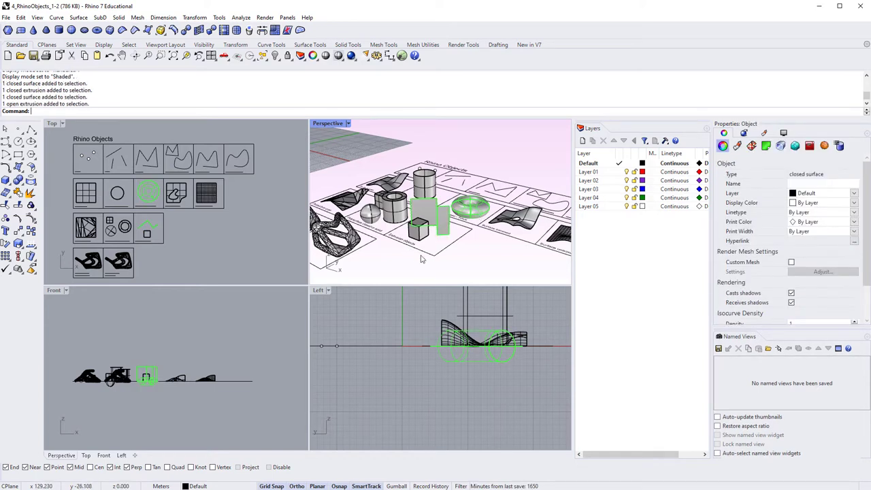
left_click(422, 233, "shift")
left_click(397, 216, "shift")
left_click(370, 213, "shift")
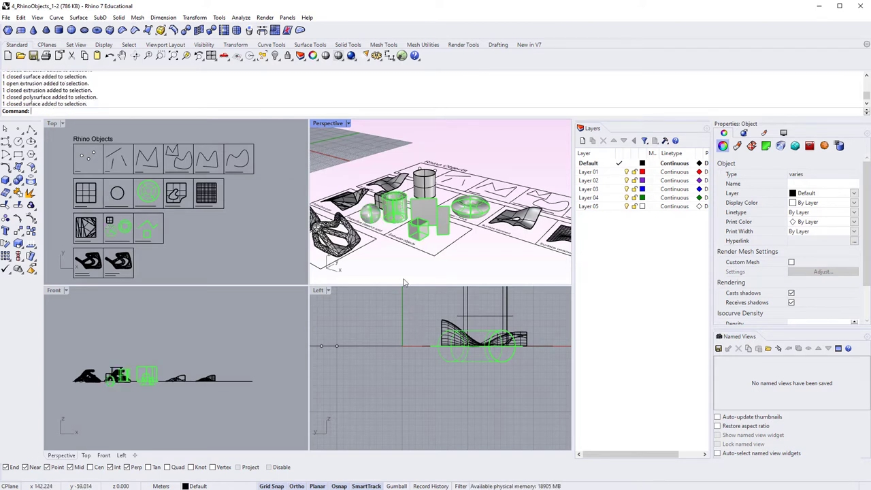
Remove the extruded box and the open extrusion from the selection, and deselect the remaining objects
left_click(418, 228, "ctrl")
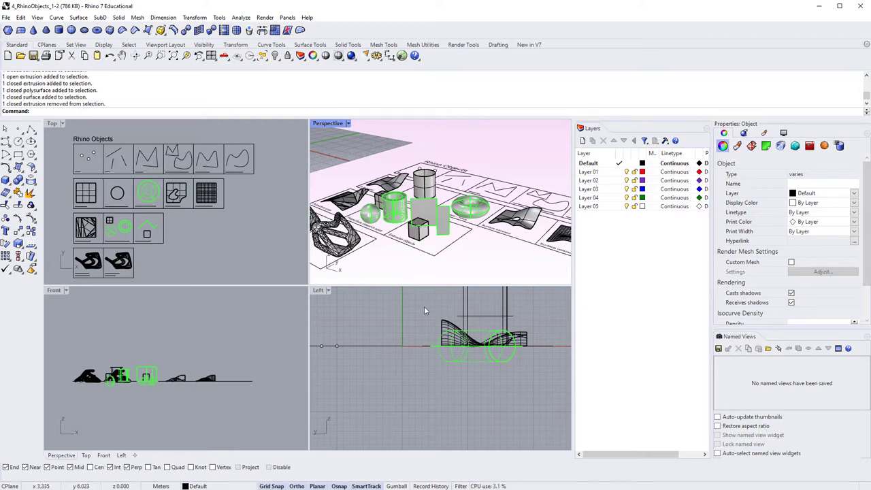
left_click(435, 216, "ctrl")
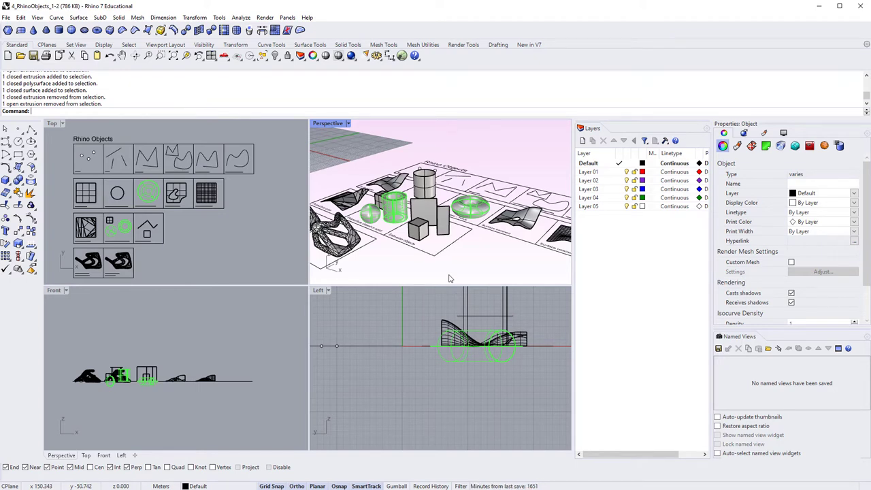
left_click(448, 279)
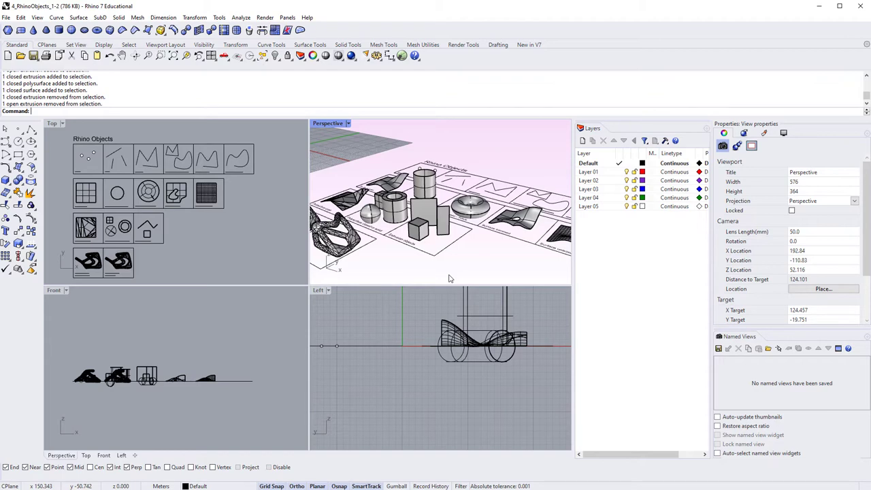
Select the torus in the Perspective view and zoom to the selected object with the ZS command alias
left_click(462, 206)
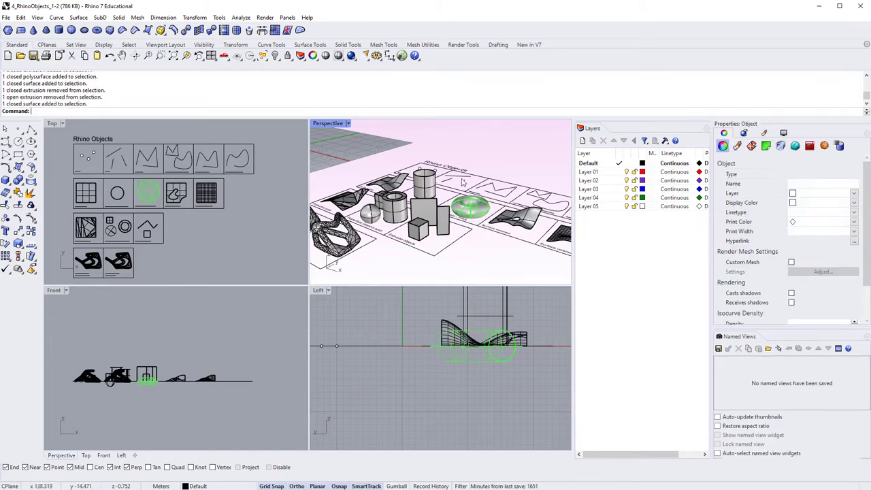
scroll(483, 203, "up", 5)
scroll(483, 203, "up", 3)
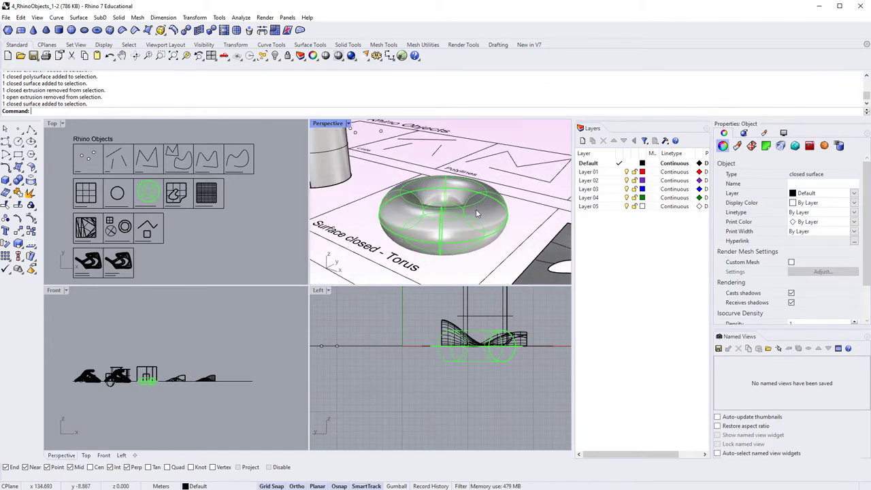
scroll(476, 209, "down", 3)
scroll(469, 218, "down", 5)
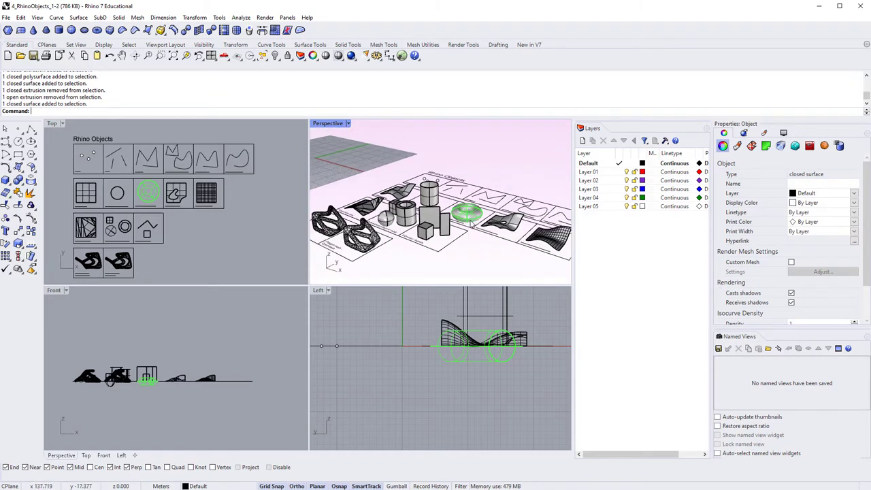
scroll(422, 223, "up", 2)
scroll(402, 226, "down", 3)
scroll(402, 226, "down", 1)
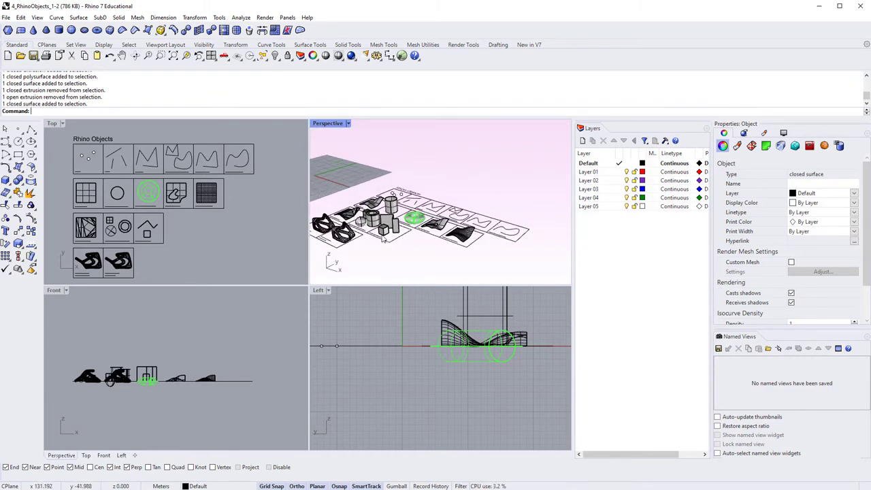
right_click_drag(382, 236, 433, 253)
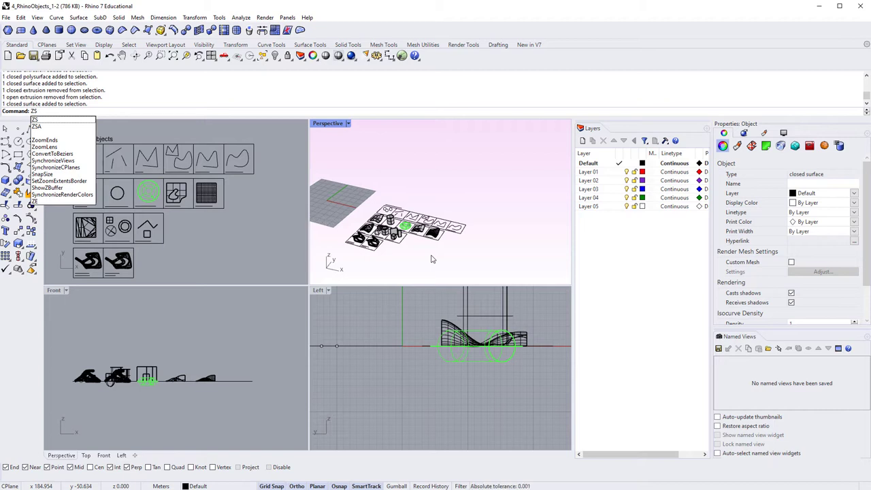
key("Return")
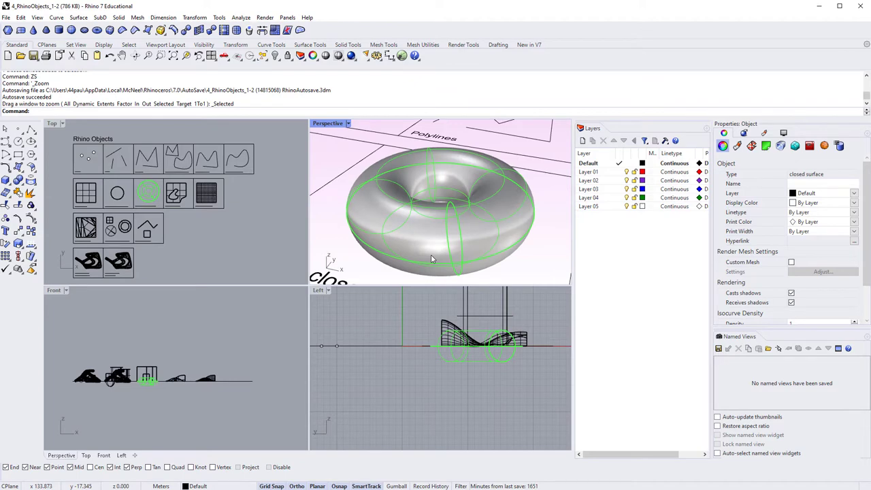
Select the closed quad mesh in the Perspective view and zoom to it with the ZS alias
mouse_move(462, 224)
right_mouse_down()
mouse_move(524, 217)
mouse_move(480, 235)
mouse_move(470, 217)
mouse_move(484, 205)
mouse_move(473, 195)
mouse_move(469, 215)
mouse_move(381, 180)
mouse_move(418, 237)
mouse_move(450, 222)
right_mouse_up()
scroll(484, 205, "down", 5)
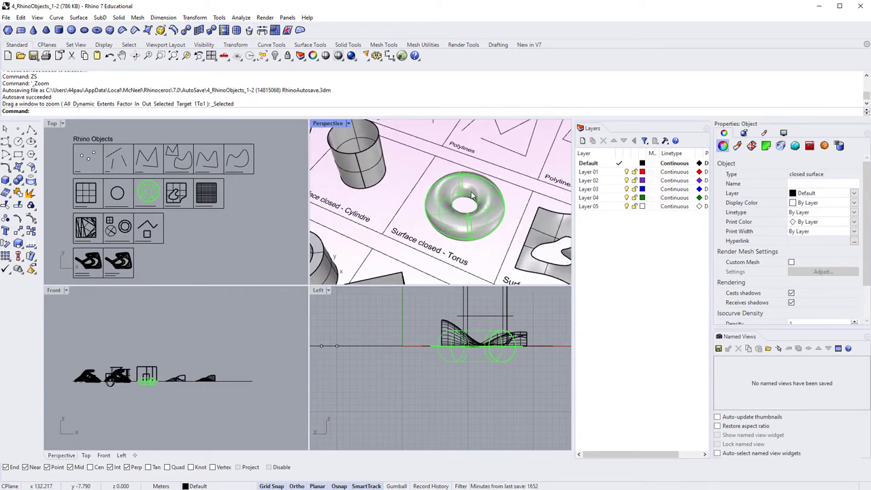
scroll(471, 196, "down", 2)
scroll(467, 217, "down", 2)
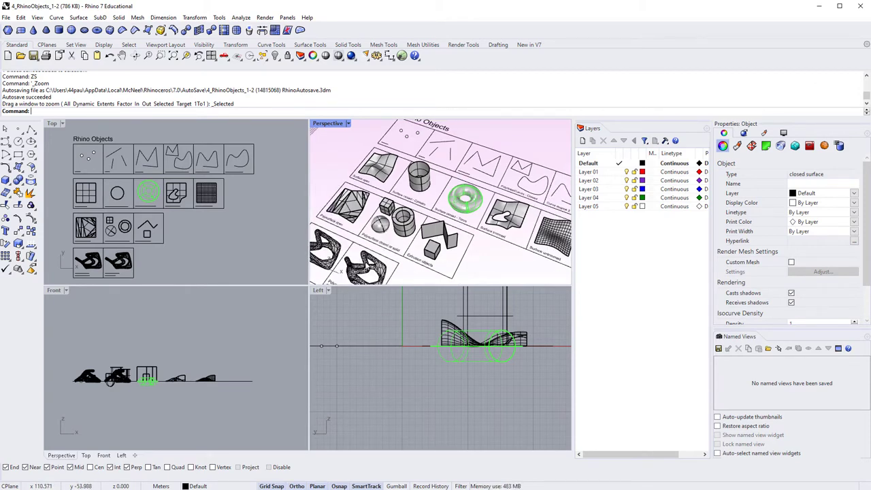
right_click_drag(467, 217, 449, 211)
scroll(452, 197, "up", 6)
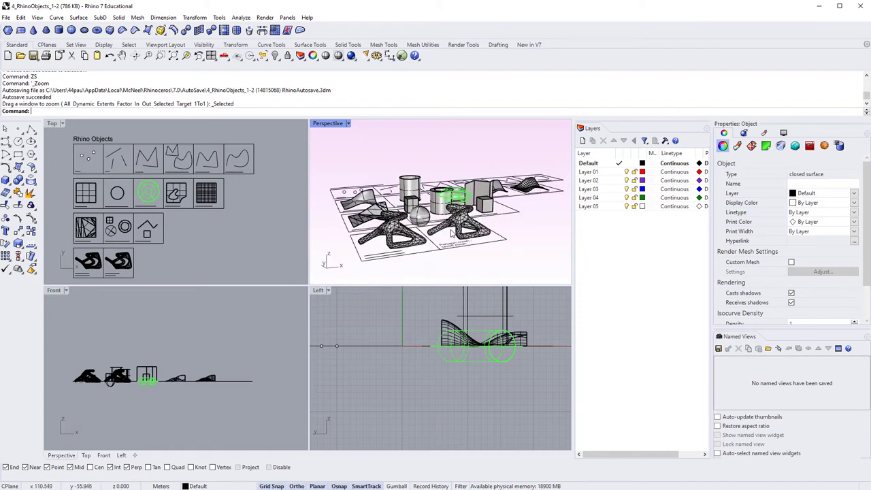
scroll(431, 183, "down", 3)
right_click_drag(431, 183, 447, 247)
scroll(446, 247, "up", 3)
left_click(456, 248)
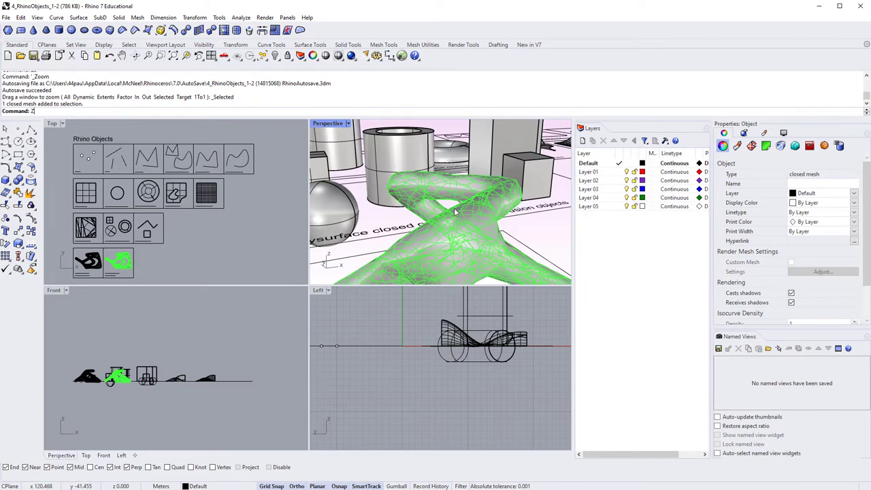
type("S")
key("Return")
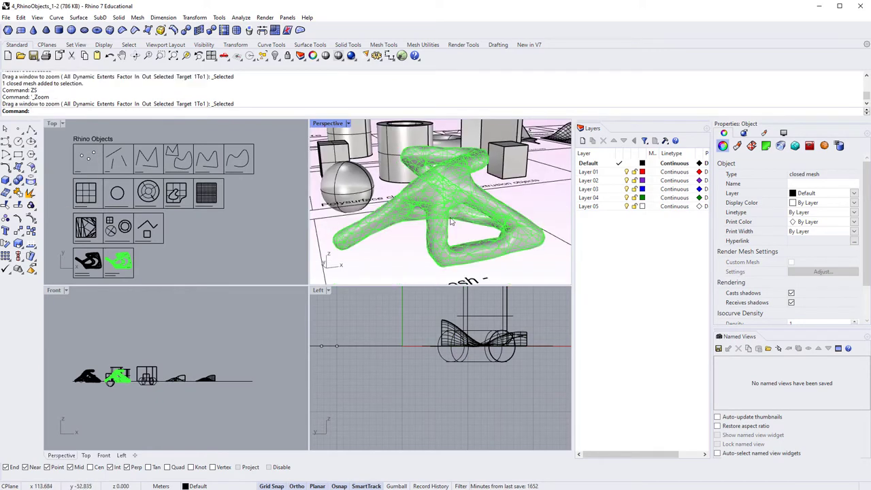
Clear the quad mesh selection and examine the mesh from several angles and distances in the Perspective view
right_click_drag(450, 221, 372, 218)
right_click_drag(315, 211, 465, 163)
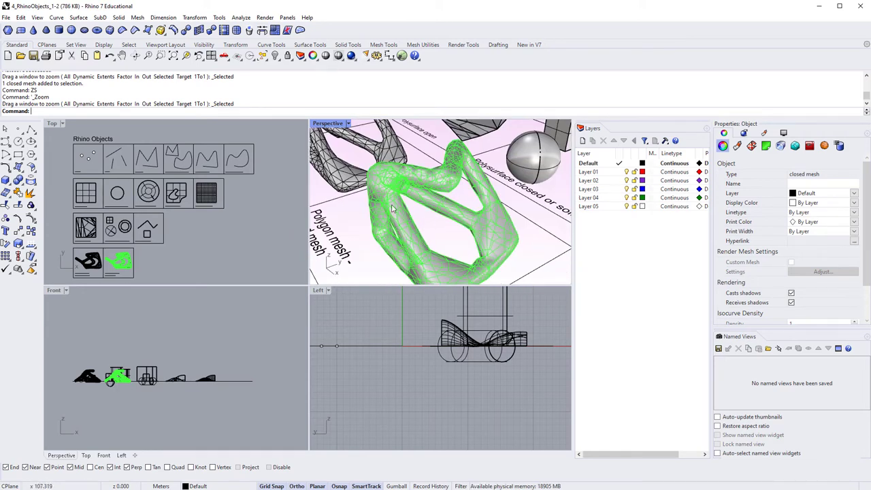
right_click_drag(392, 209, 389, 236)
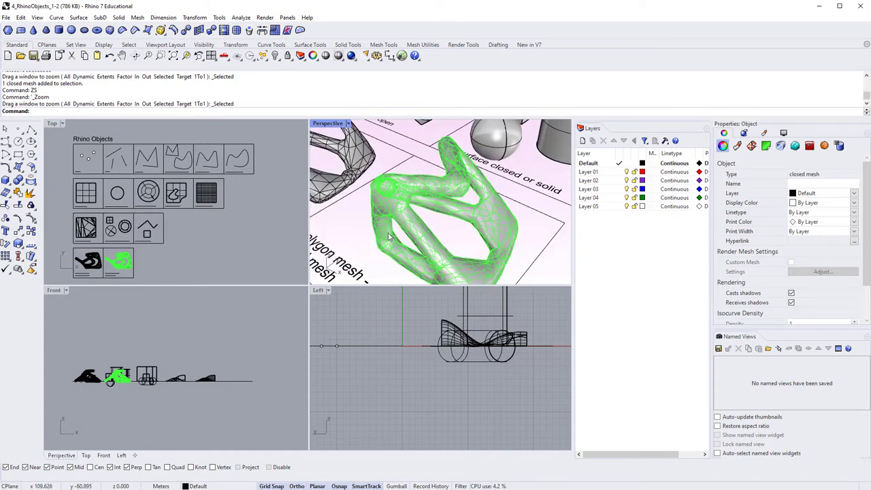
key("Escape")
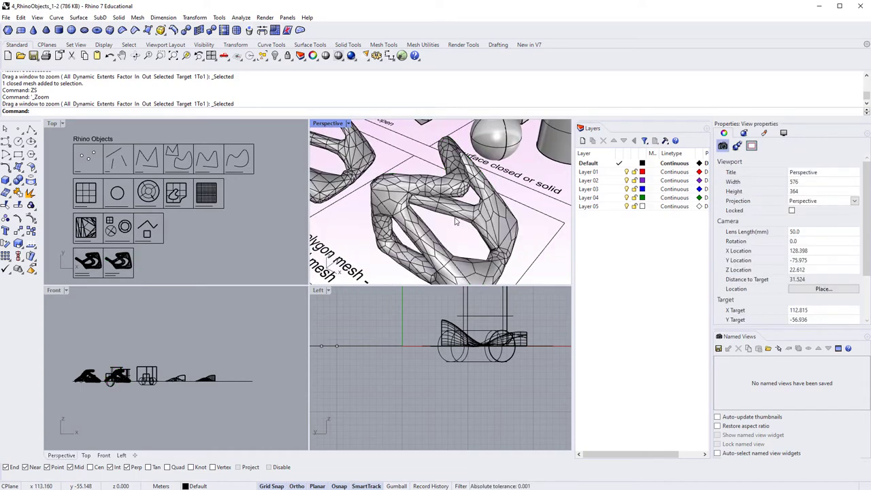
scroll(429, 239, "up", 8)
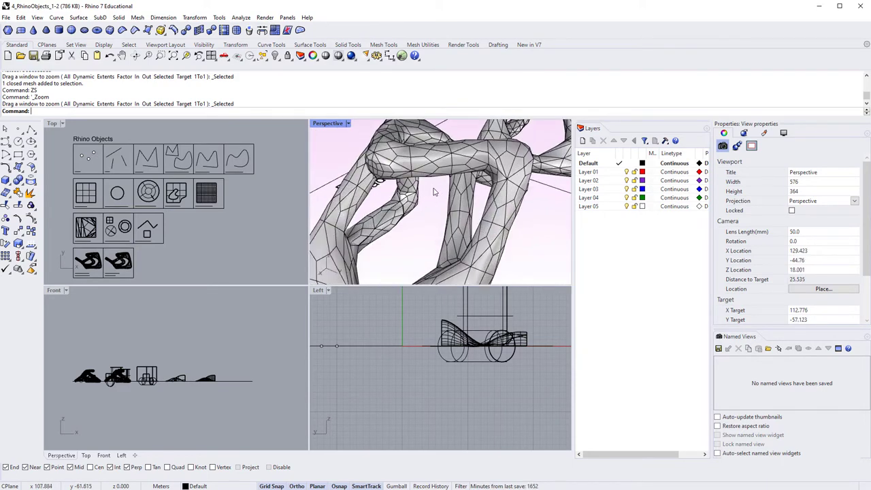
scroll(398, 193, "down", 8)
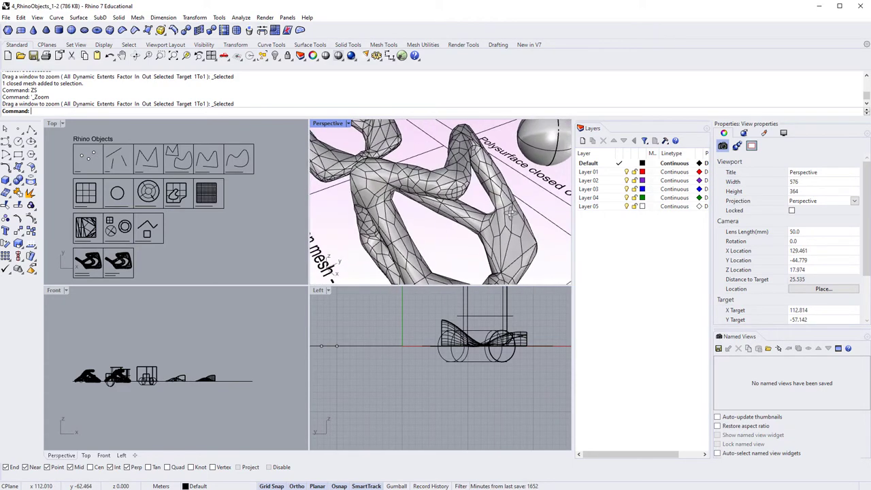
scroll(469, 202, "down", 15)
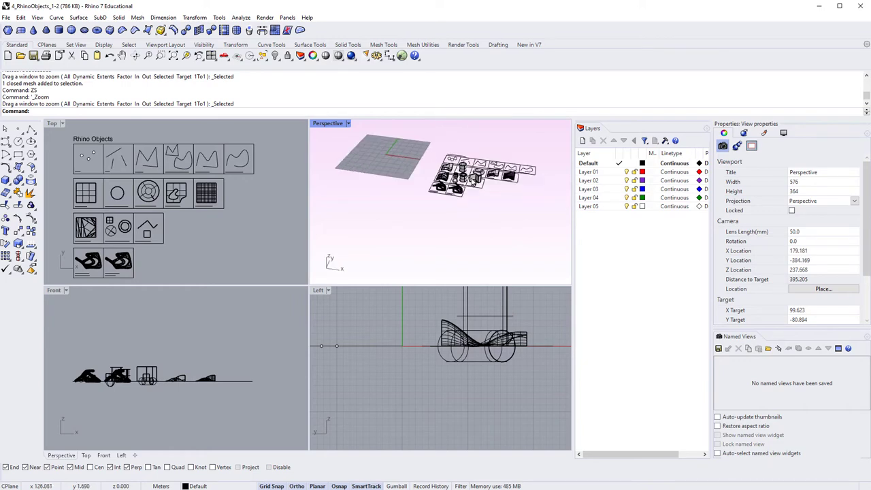
scroll(421, 234, "up", 20)
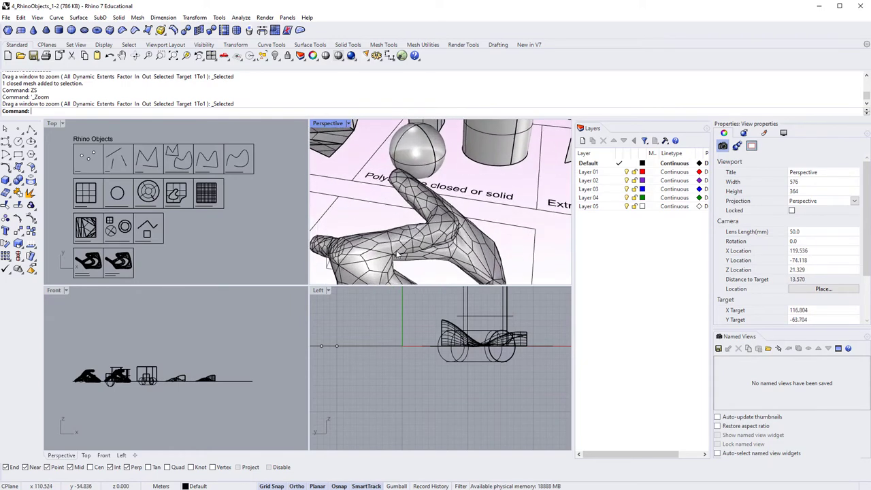
right_click_drag(421, 235, 406, 167)
Select the quad mesh again and zoom the Perspective view to the extents of all objects with the ZE alias
left_click(425, 233)
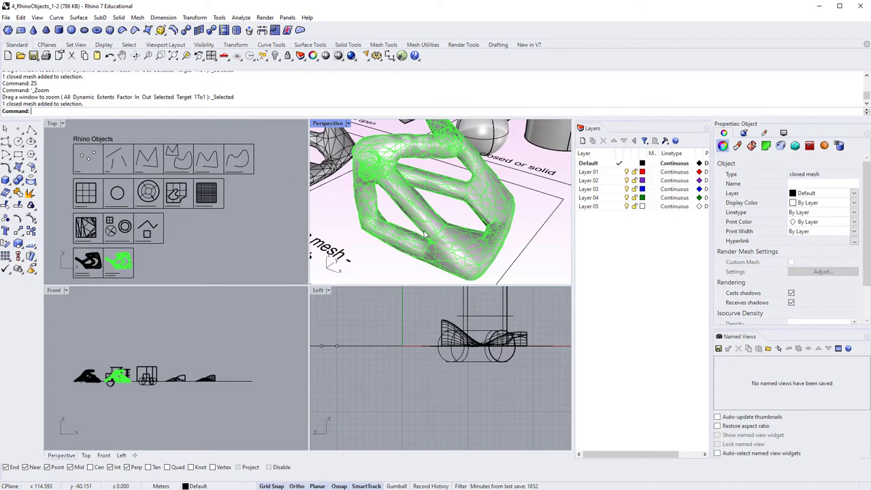
type("E")
key("Return")
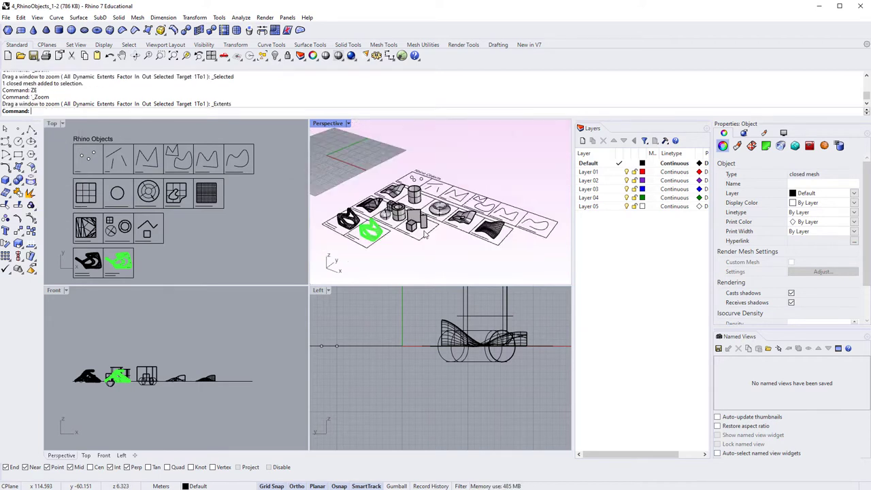
Deselect the quad mesh, then select the untrimmed surface in the Top view to check its highlighting in all viewports and clear the selection
left_click(441, 243)
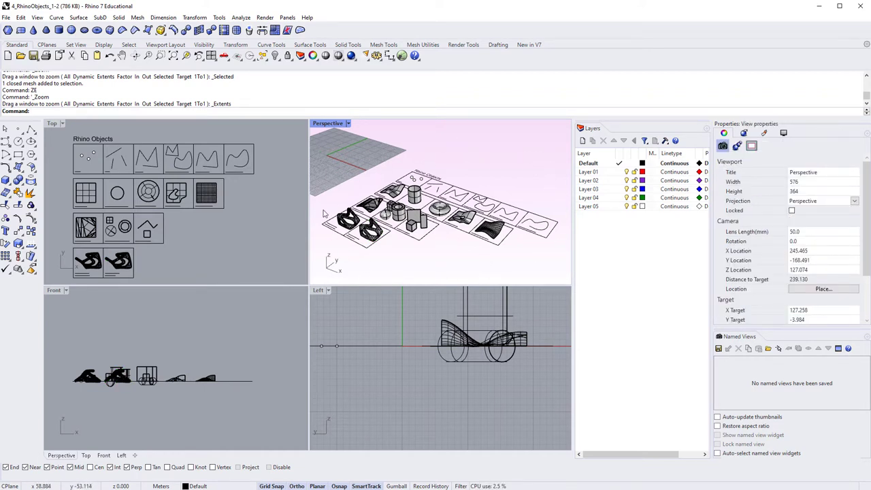
left_click(208, 197)
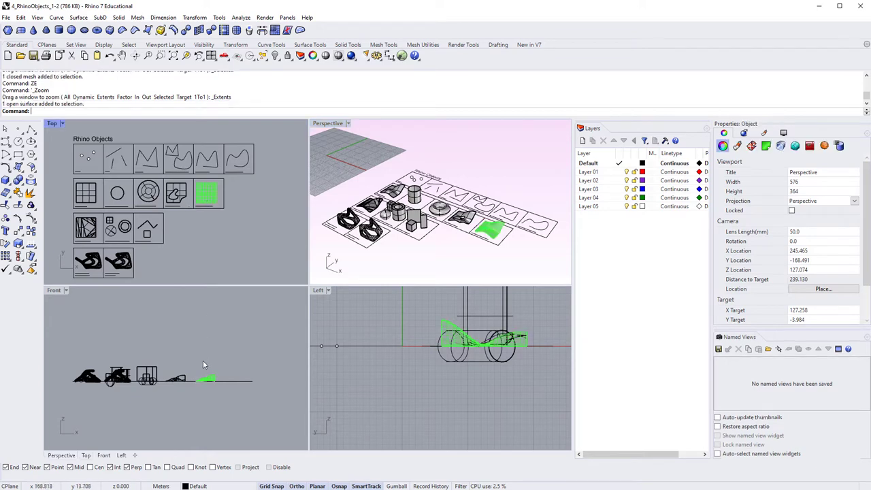
left_click(427, 141)
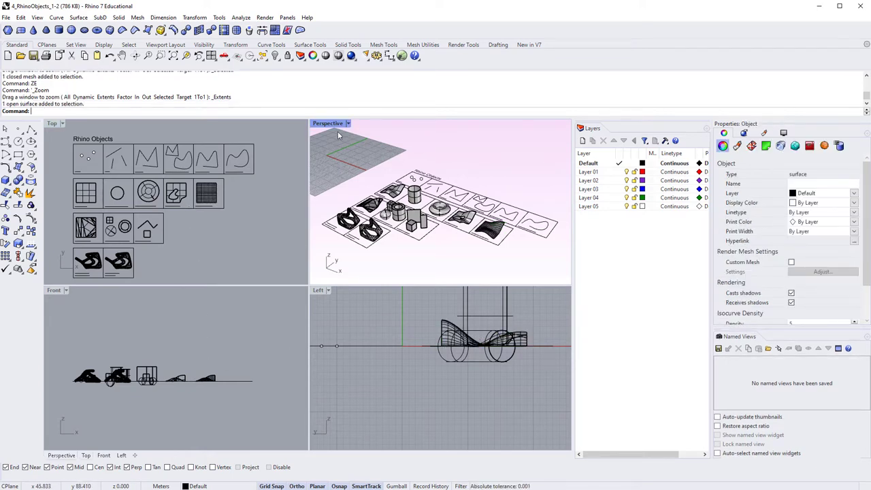
Maximize the Perspective view, select the extruded box, zoom to it with the ZS alias, and deselect it
double_click(328, 123)
mouse_move(261, 298)
right_mouse_down()
mouse_move(296, 249)
mouse_move(343, 281)
mouse_move(321, 317)
mouse_move(305, 252)
mouse_move(263, 294)
mouse_move(363, 317)
mouse_move(311, 326)
mouse_move(272, 306)
right_mouse_up()
scroll(344, 281, "up", 3)
left_click(321, 291)
type("ZS")
key("Return")
scroll(264, 294, "down", 5)
key("Escape")
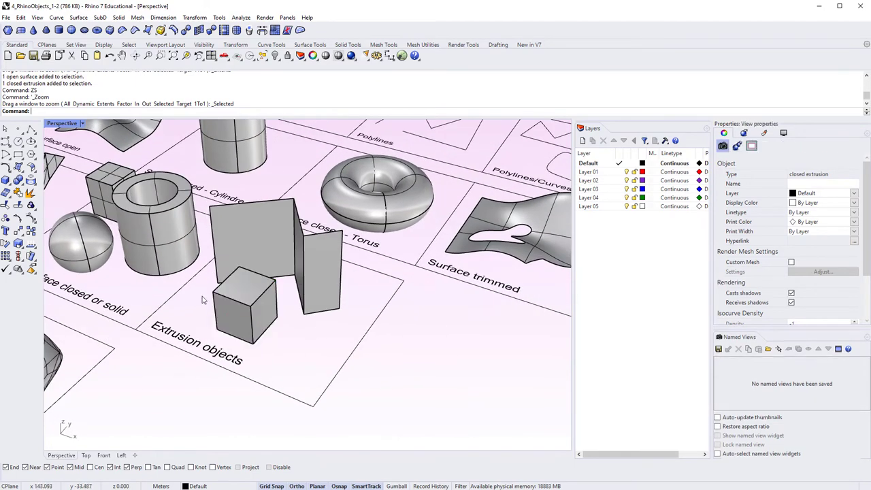
Toggle the Perspective and Top views between the maximized and four-viewport layouts, leaving Perspective maximized with the whole object chart in view
double_click(58, 124)
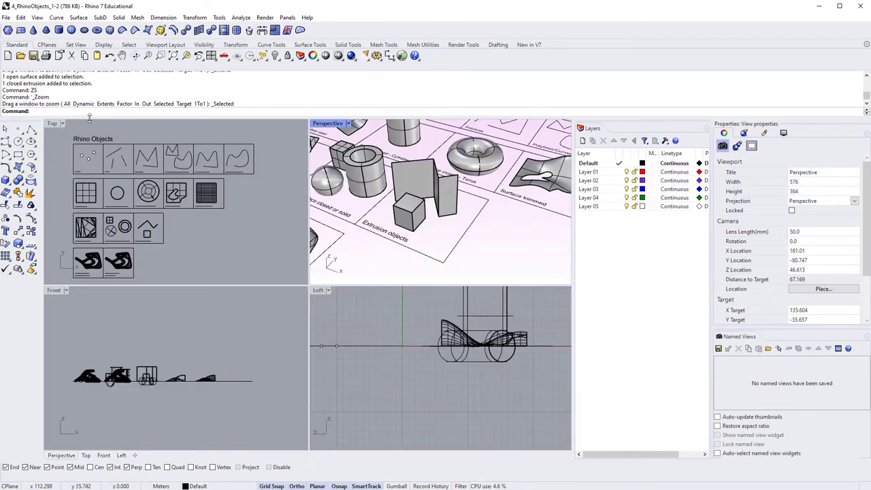
double_click(52, 124)
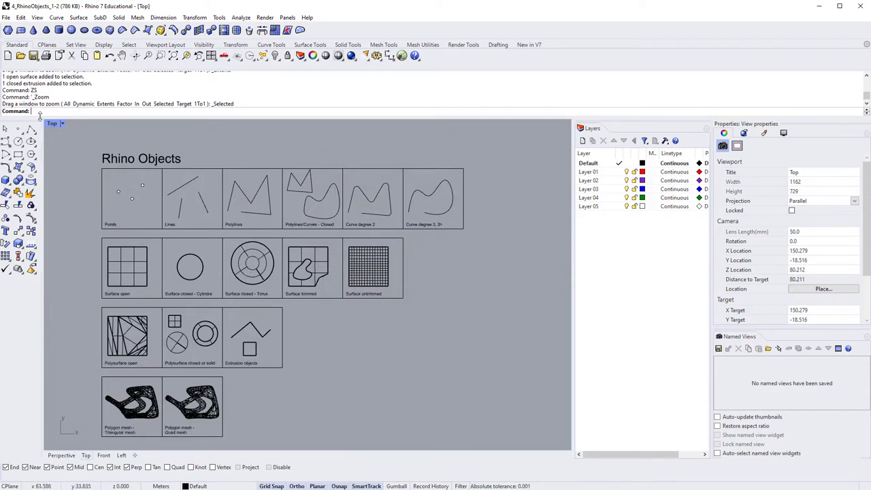
double_click(55, 124)
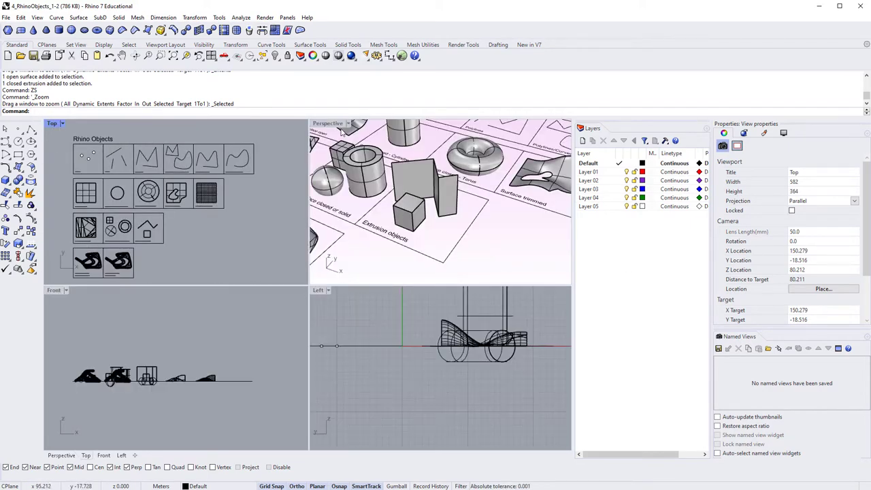
double_click(336, 127)
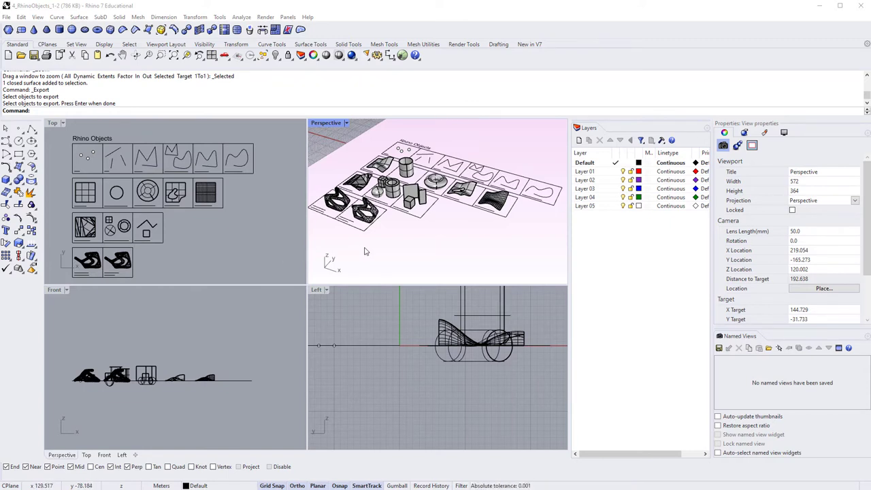
double_click(332, 125)
right_click_drag(277, 345, 293, 356)
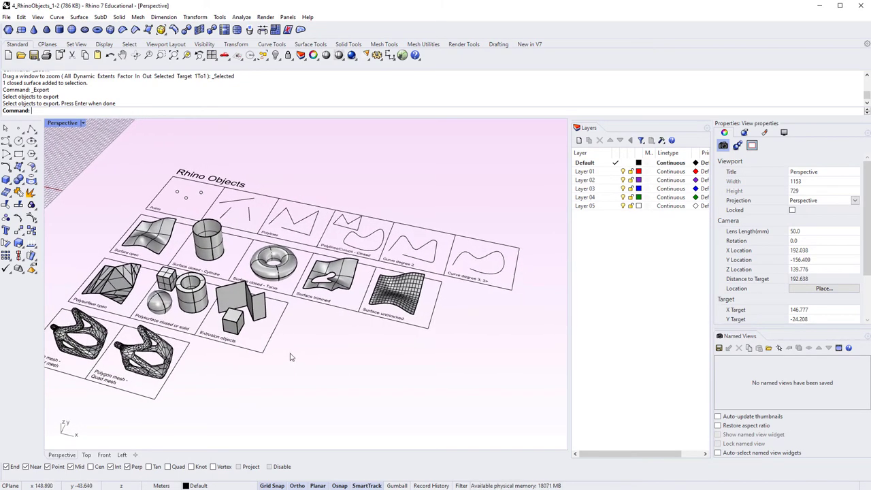
In the Top view, move the closed torus surface 50 m in the positive X direction
key("ctrl+F1")
left_click(249, 248)
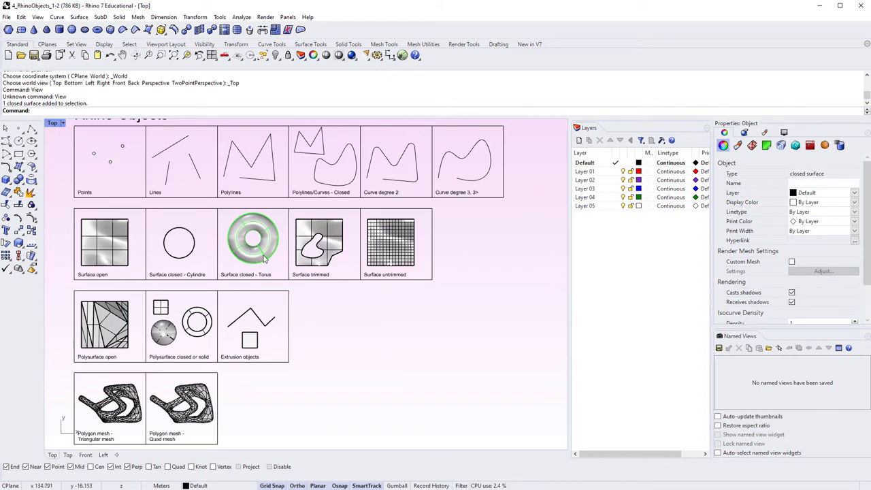
scroll(264, 256, "up", 3)
scroll(272, 265, "down", 3)
scroll(319, 292, "up", 2)
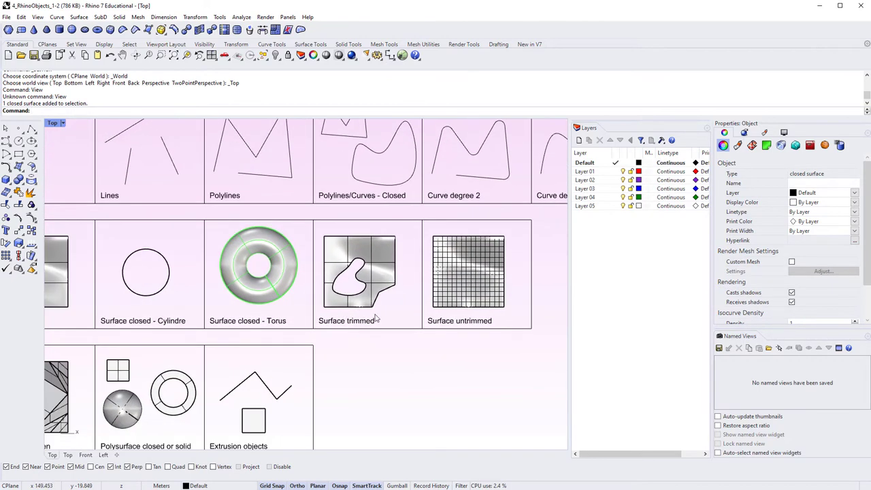
type("M")
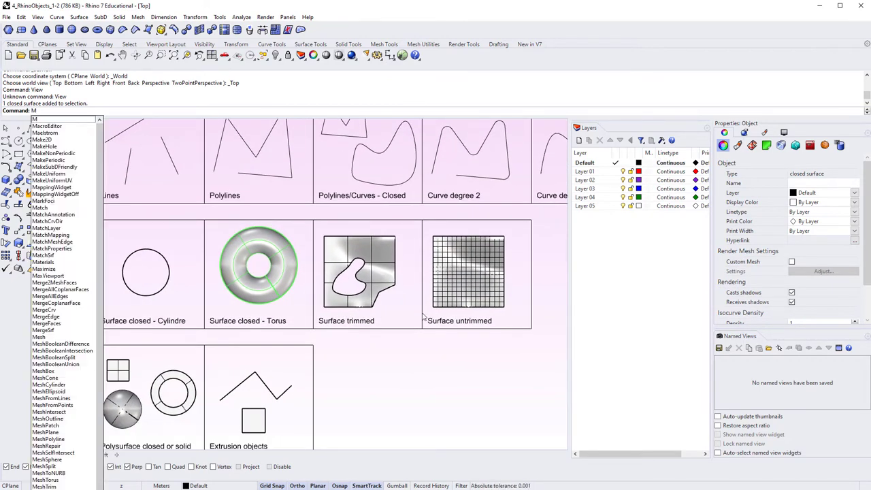
type("ove")
key("Return")
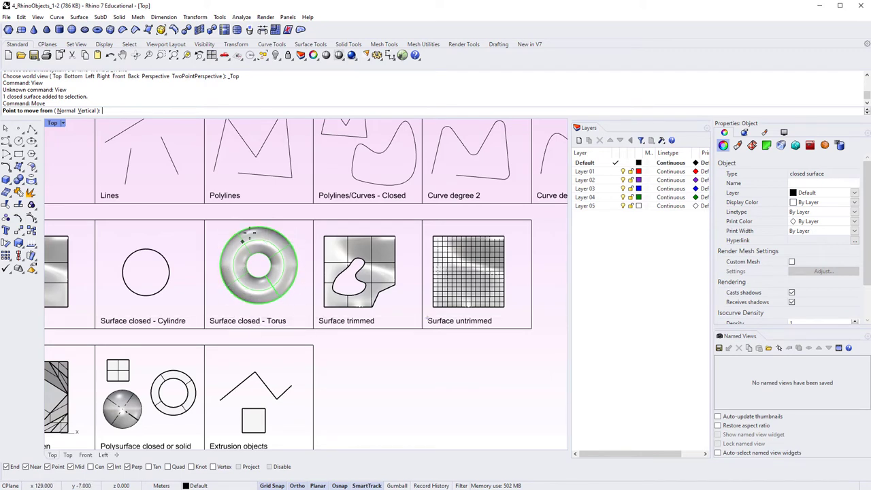
left_click(223, 281)
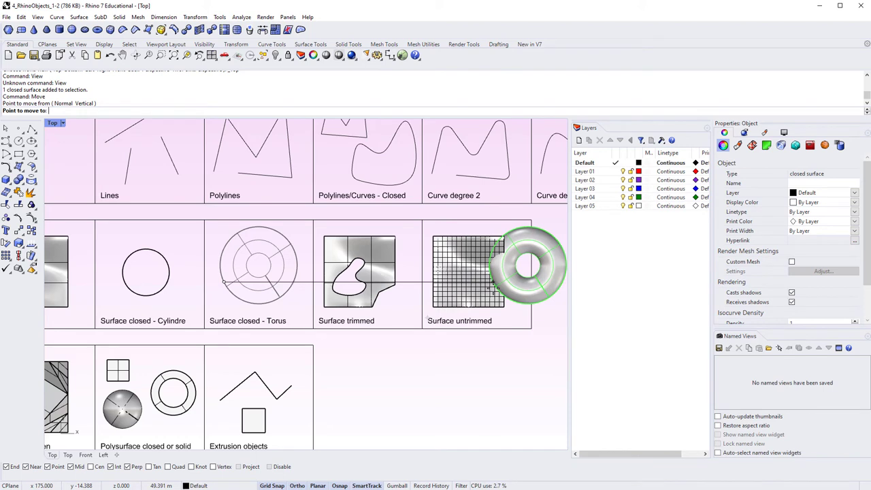
type("500")
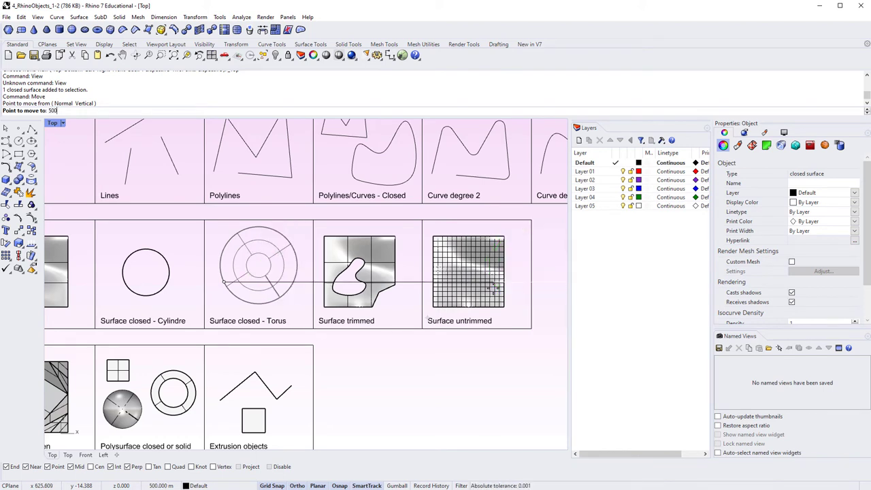
key("BackSpace")
key("Return")
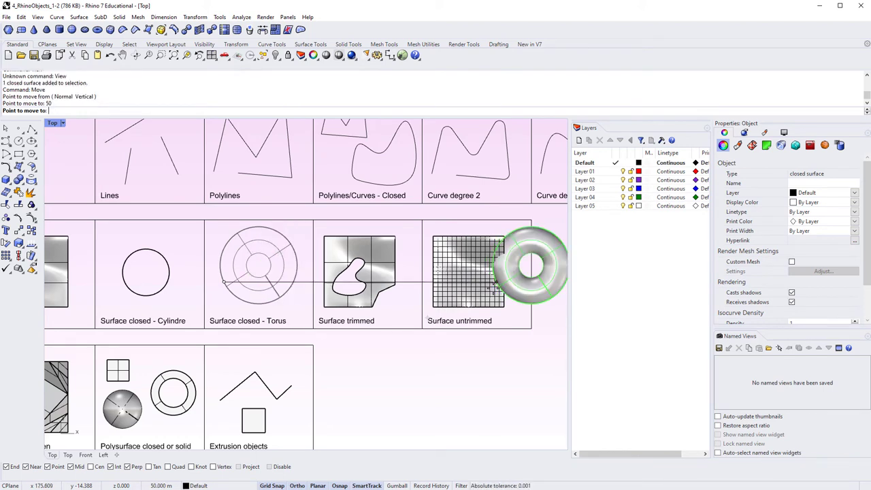
left_click(443, 363)
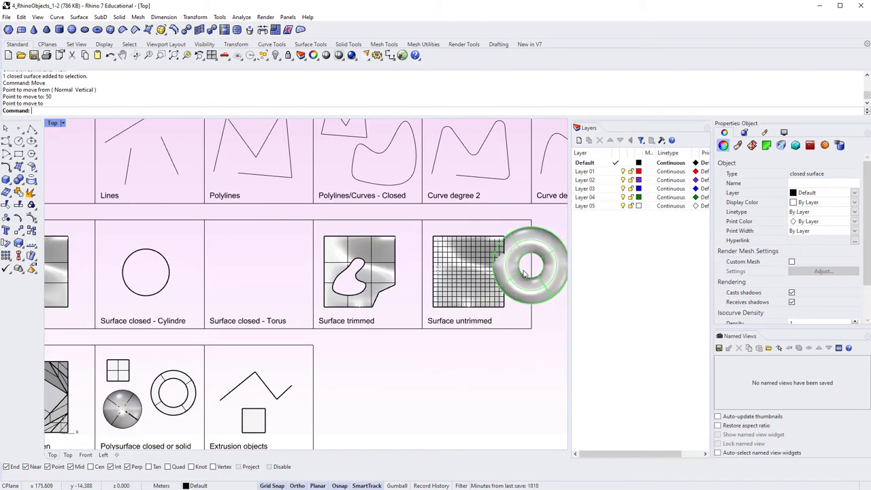
Undo the torus move and clear the selection
key("ctrl+z")
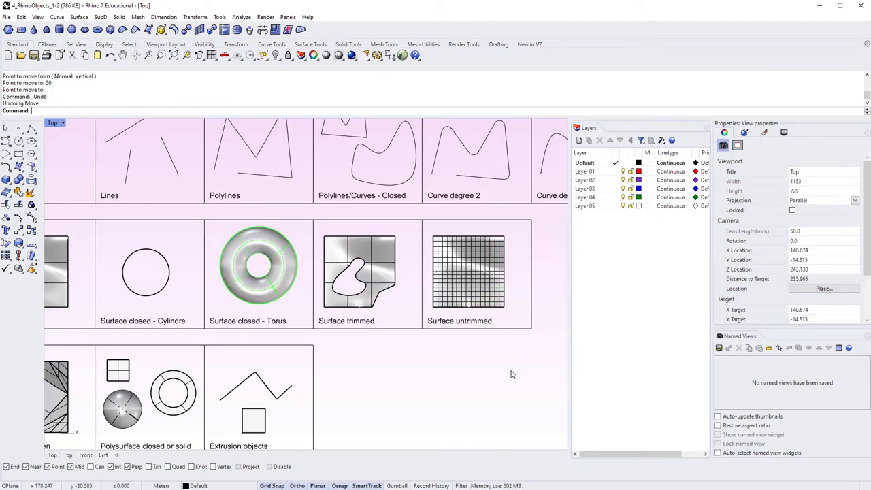
left_click(457, 393)
scroll(391, 351, "down", 3)
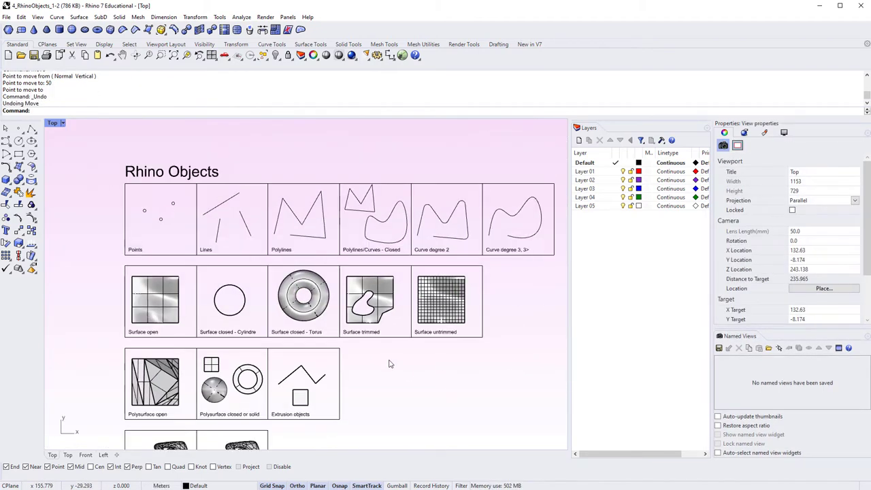
right_click_drag(391, 350, 337, 318)
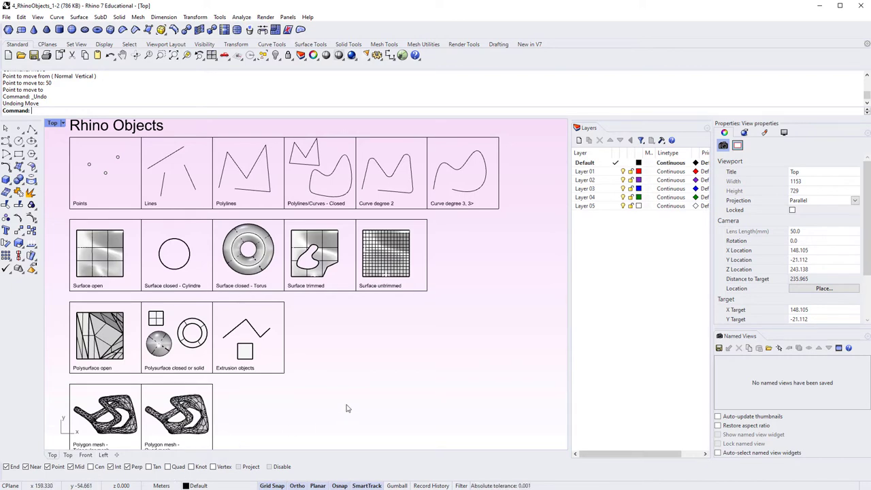
Disable all object snaps temporarily and enable them again
scroll(350, 402, "down", 2)
right_click_drag(350, 402, 356, 373)
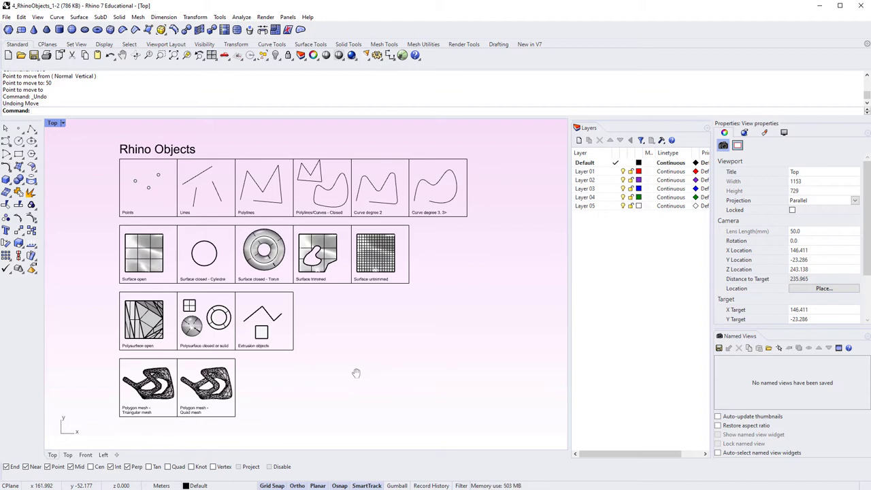
key("ctrl")
left_click(284, 467)
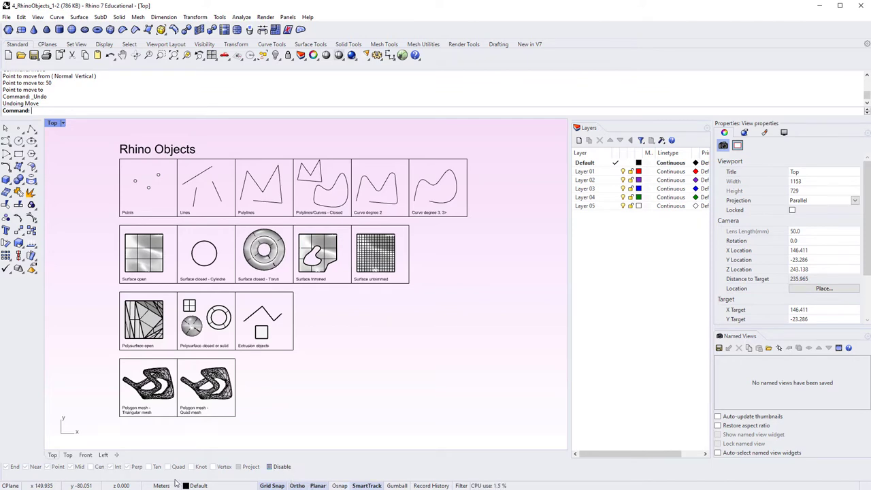
left_click(269, 467)
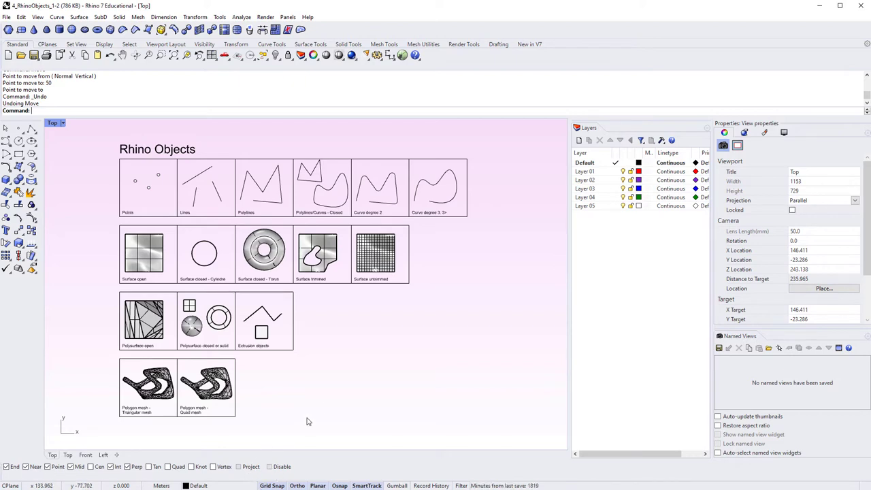
Create a long solid box in the empty area below the extrusion objects cell, using its width as the height
right_click_drag(322, 407, 316, 397)
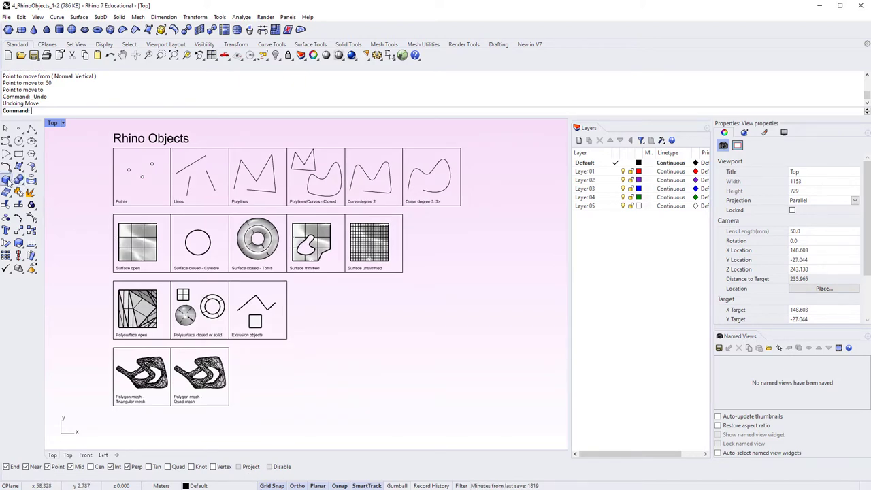
left_click(18, 179)
left_click(286, 382)
left_click(388, 405)
key("Return")
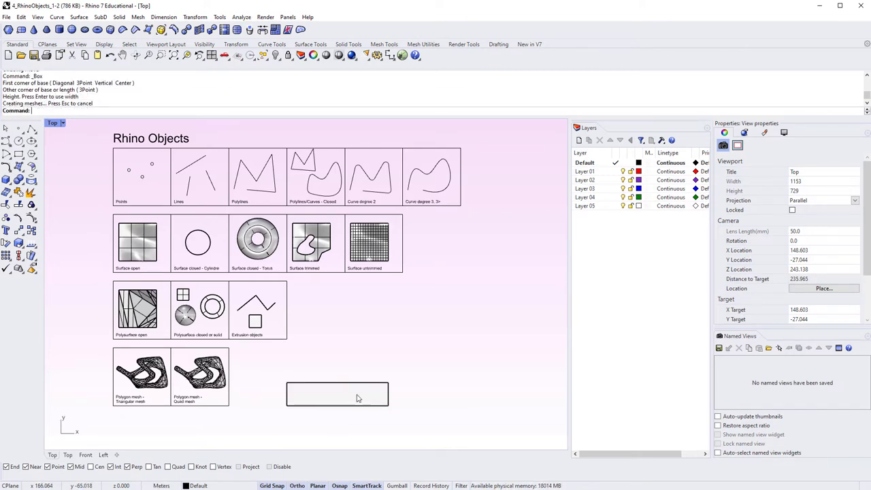
In the Perspective view, stretch the box vertically with Scale1D from its bottom corner to a height of 12 m, then deselect it
scroll(358, 396, "up", 4)
left_click(348, 362)
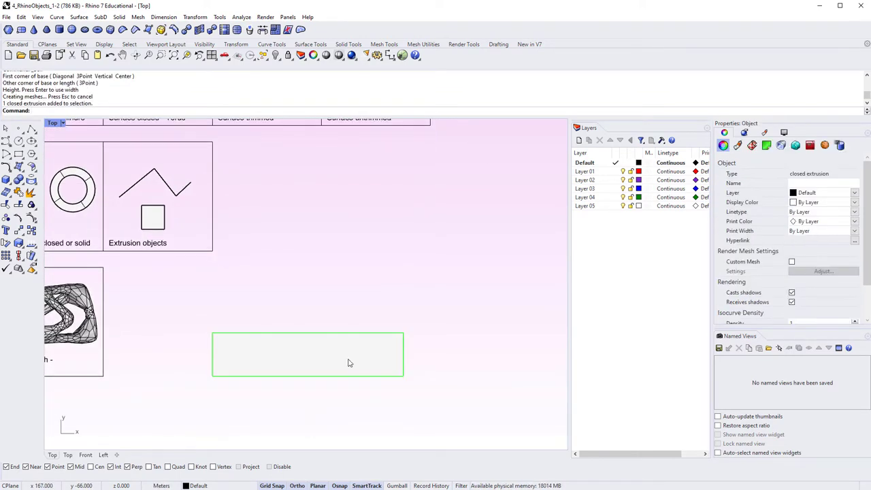
key("ctrl+F4")
scroll(342, 332, "up", 5)
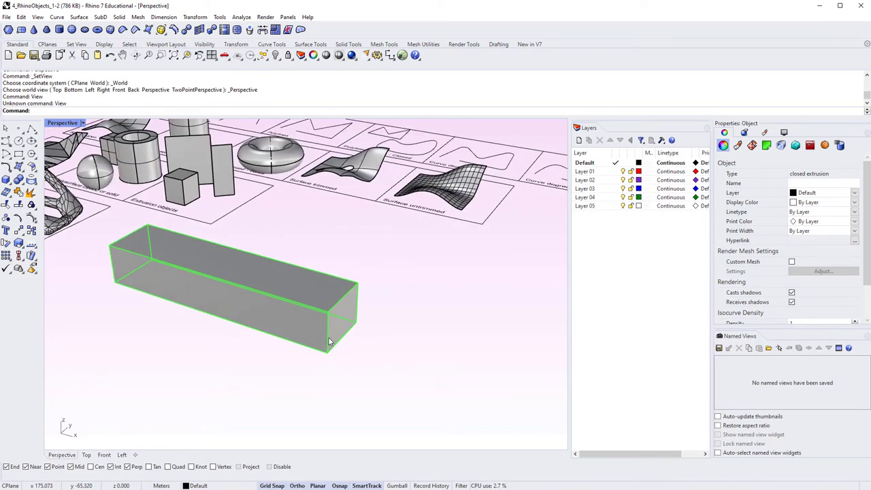
type("s")
key("Return")
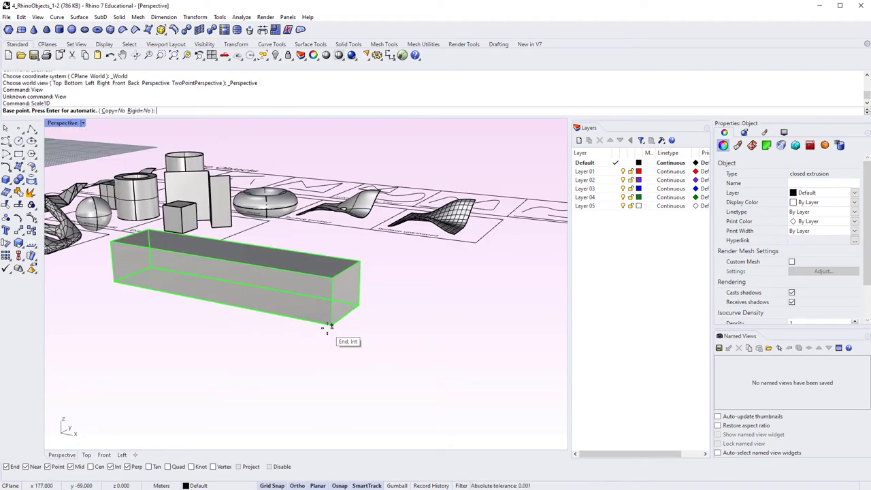
left_click(331, 323)
left_click(332, 277)
left_click(330, 234)
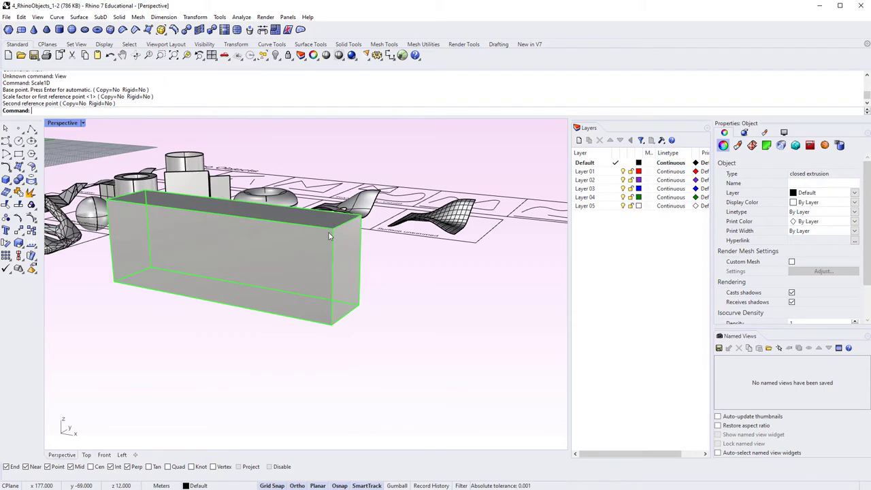
key("Escape")
In the Top view, draw a line from the box's upper-right corner to the lower-right corner of the extrusion objects cell
key("ctrl+F1")
scroll(344, 353, "down", 2)
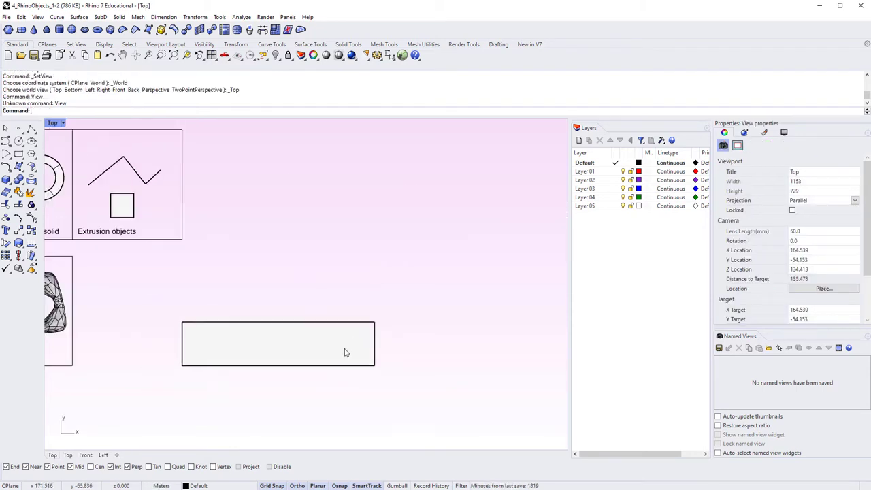
type("line")
key("Return")
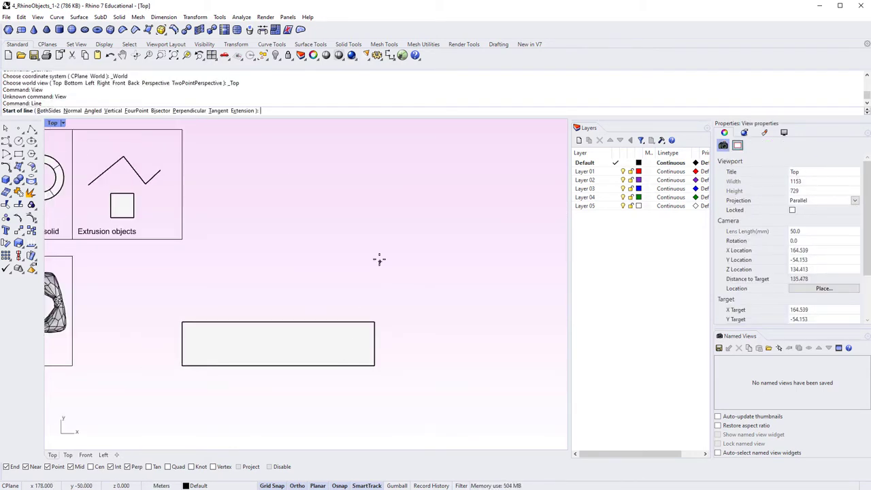
left_click(374, 321)
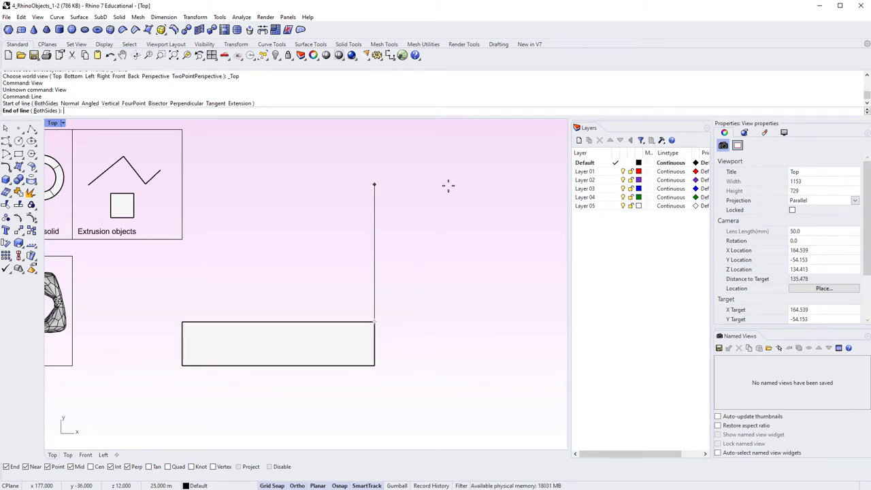
left_click(182, 239)
Orbit the Perspective view to examine the heights at which the line's two ends snapped to the box and the cell
right_click_drag(286, 286, 346, 327)
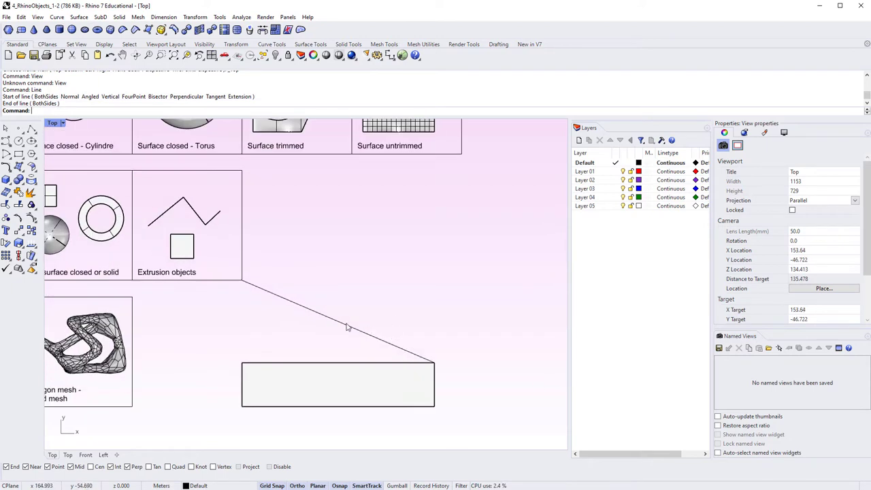
left_click(242, 276)
left_click(436, 361)
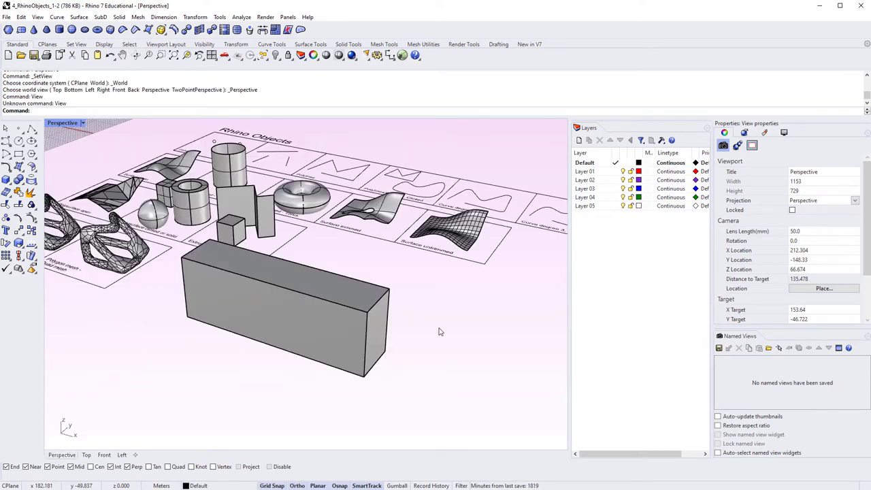
right_click_drag(439, 331, 130, 216)
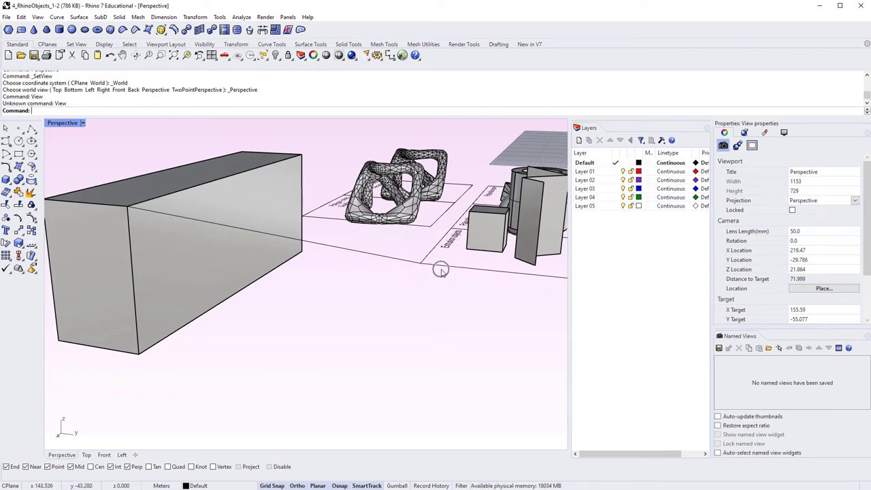
right_click_drag(439, 275, 308, 318)
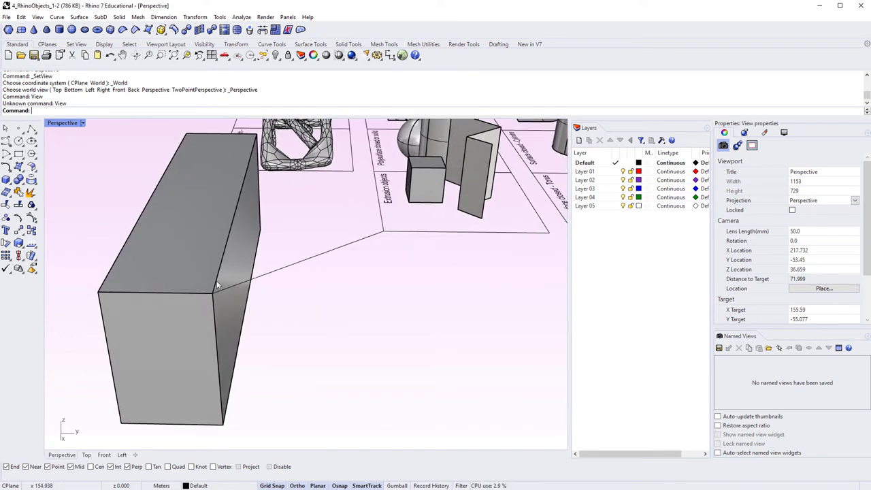
right_click_drag(279, 357, 323, 328)
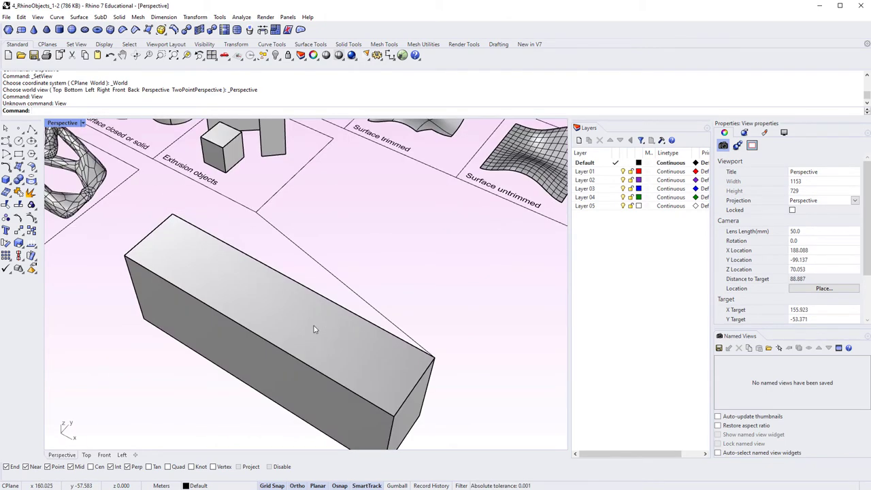
scroll(313, 330, "down", 5)
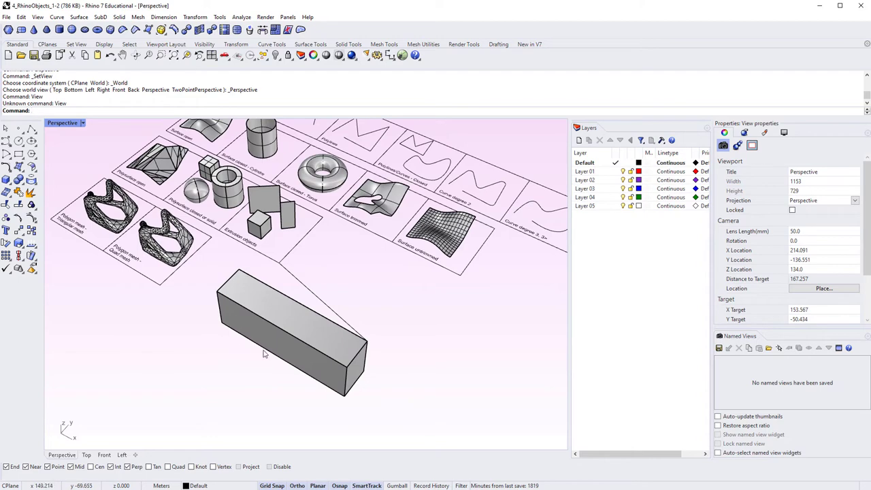
right_click_drag(361, 402, 351, 339)
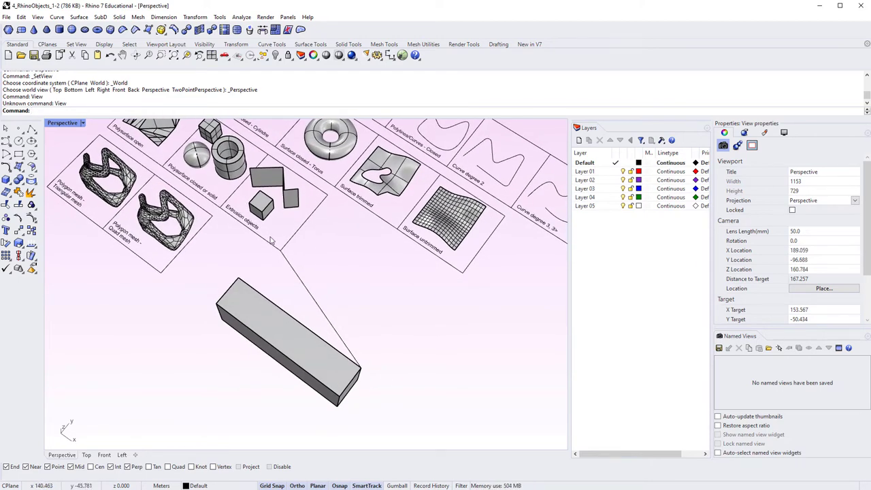
Return to the Top view and turn on the Project object snap option
right_click_drag(343, 325, 355, 312)
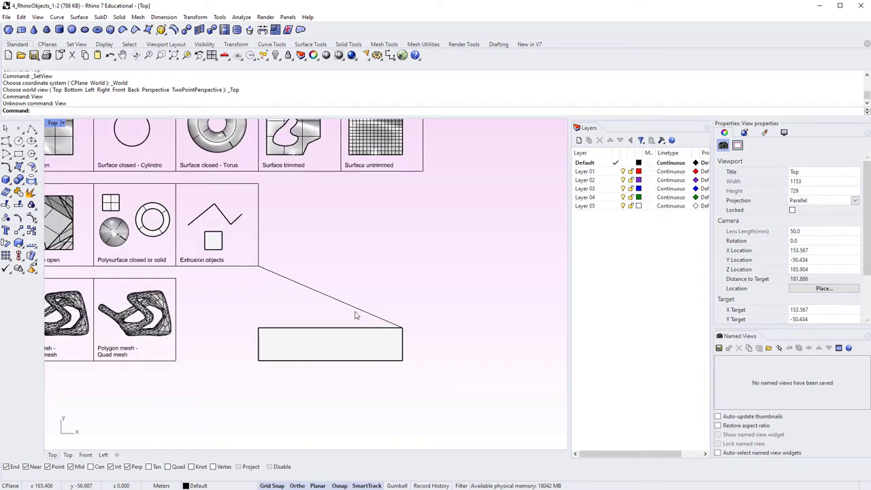
key("Right")
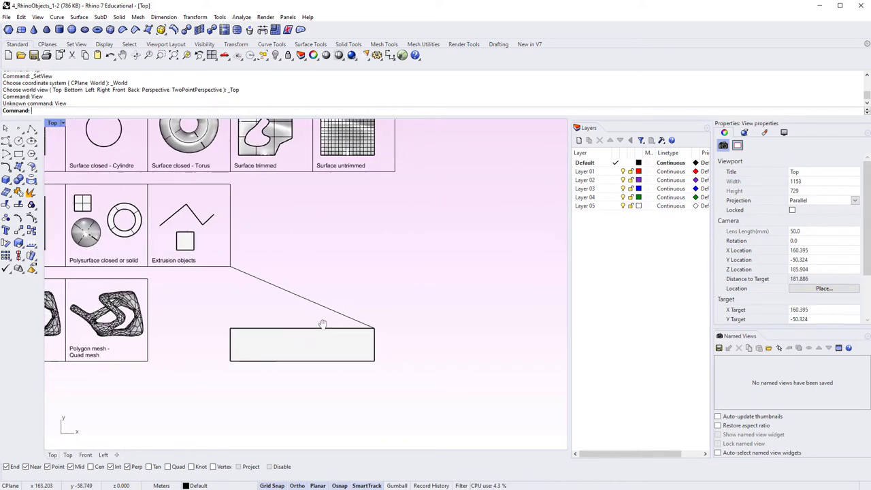
key("Down")
key("Down")
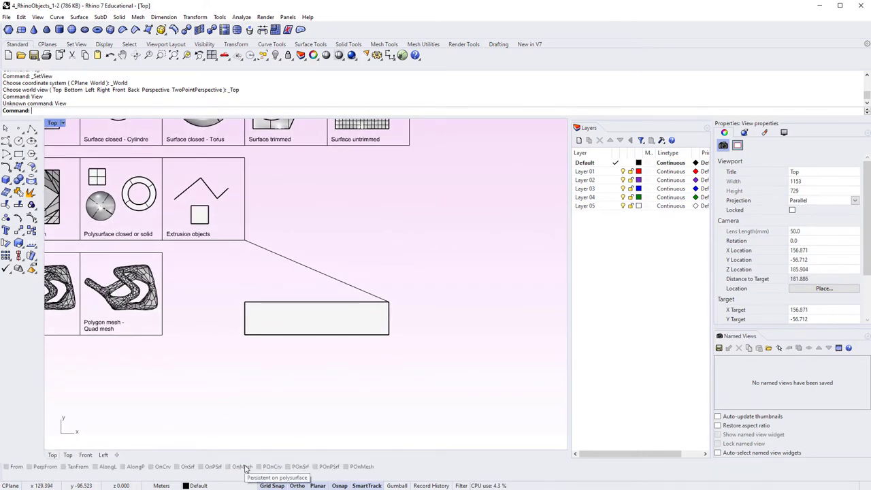
left_click(239, 467)
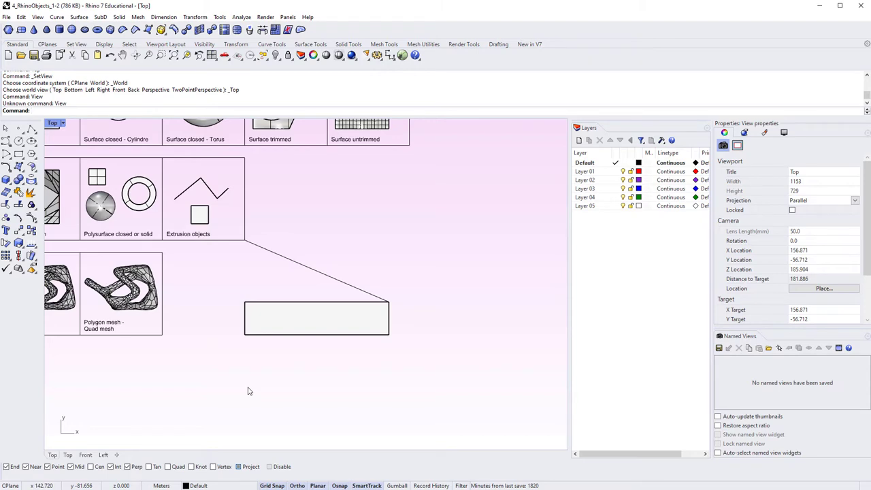
right_click_drag(167, 311, 216, 329)
right_click_drag(216, 295, 255, 305)
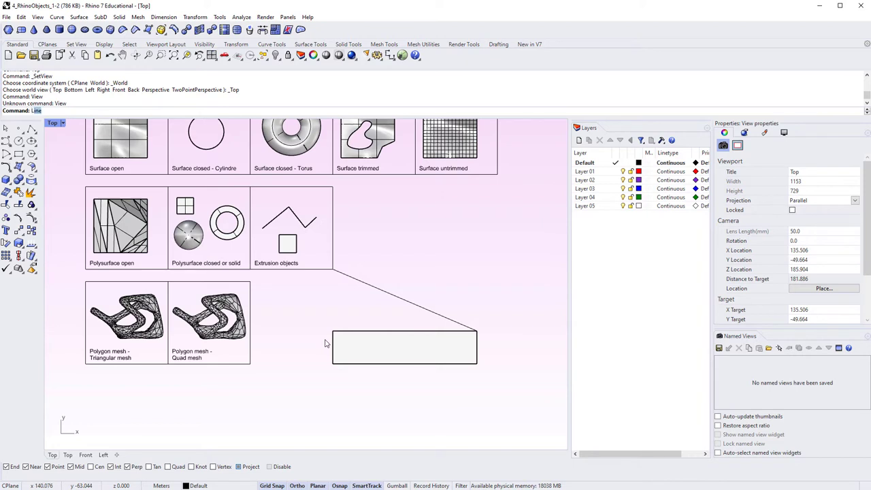
In the Top view, draw an 18 m line from the box's lower-left corner to the lower-right corner of the quad mesh cell
key("Return")
left_click(332, 364)
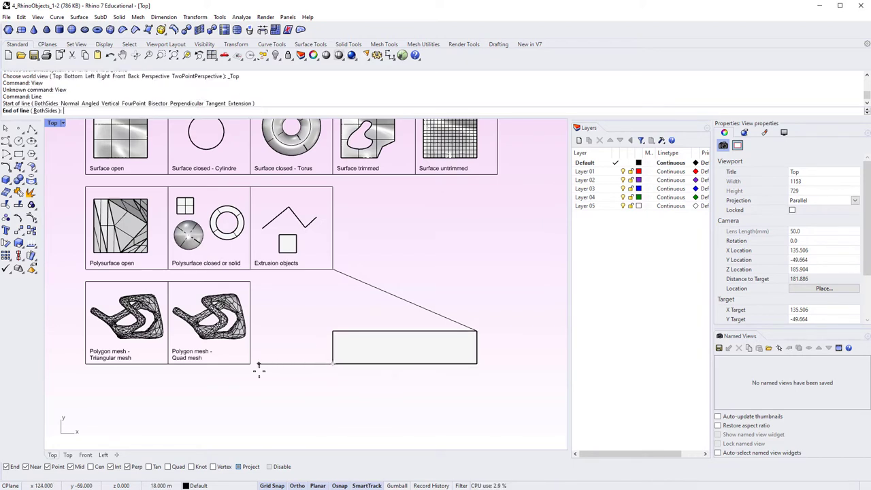
left_click(250, 364)
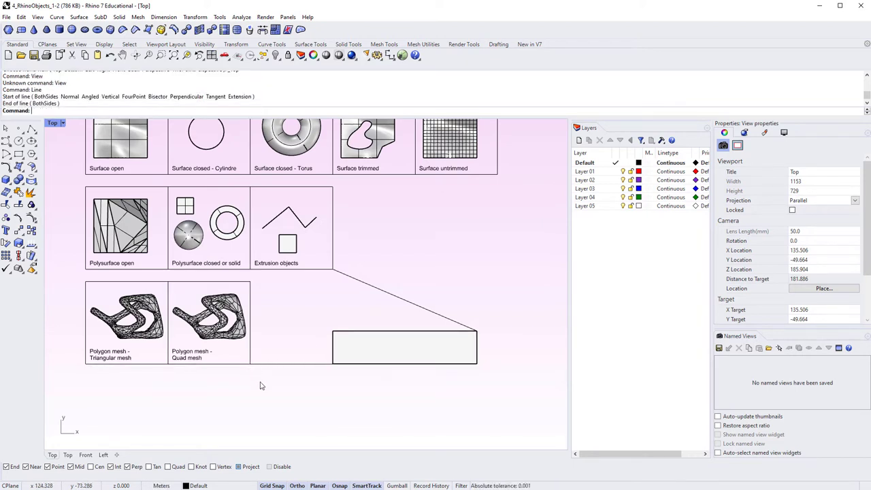
Examine the heights of the new line's ends from the Perspective view, and compare the Top and Front views
key("ctrl+F4")
scroll(259, 386, "up", 5)
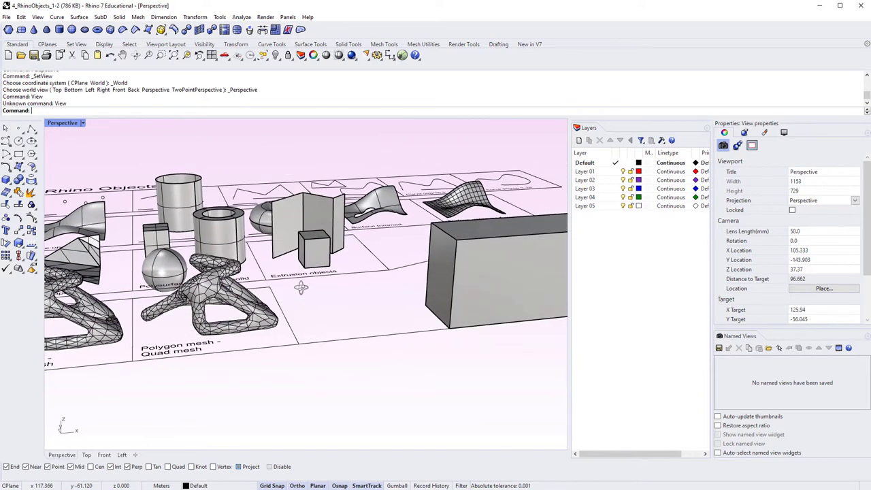
left_click(402, 335)
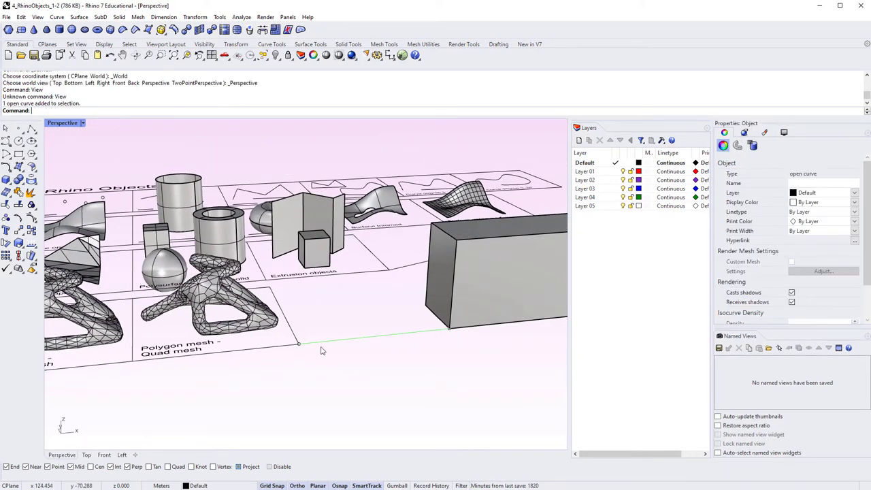
left_click(277, 366)
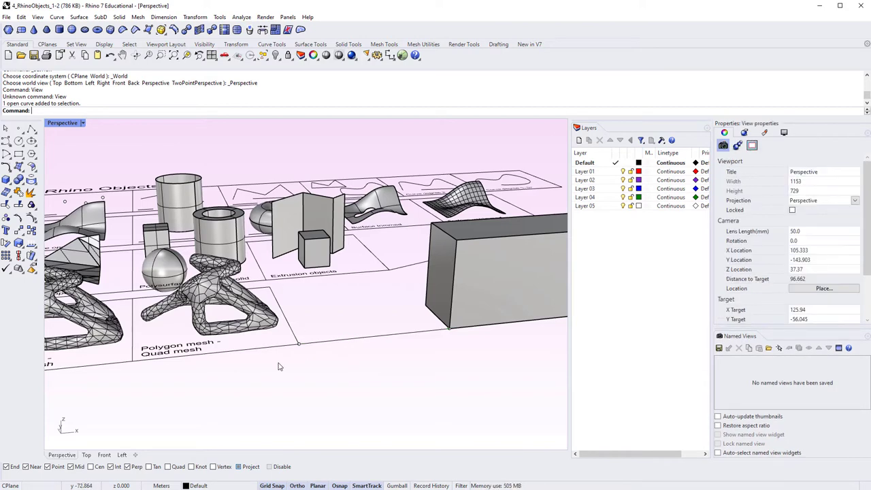
mouse_move(290, 340)
right_mouse_down()
mouse_move(326, 301)
mouse_move(247, 367)
mouse_move(278, 351)
mouse_move(282, 399)
mouse_move(297, 340)
right_mouse_up()
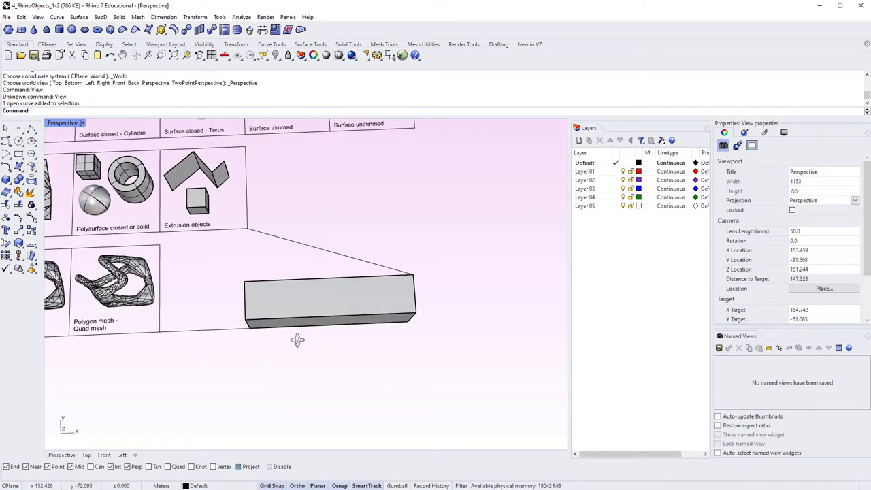
key("ctrl+F1")
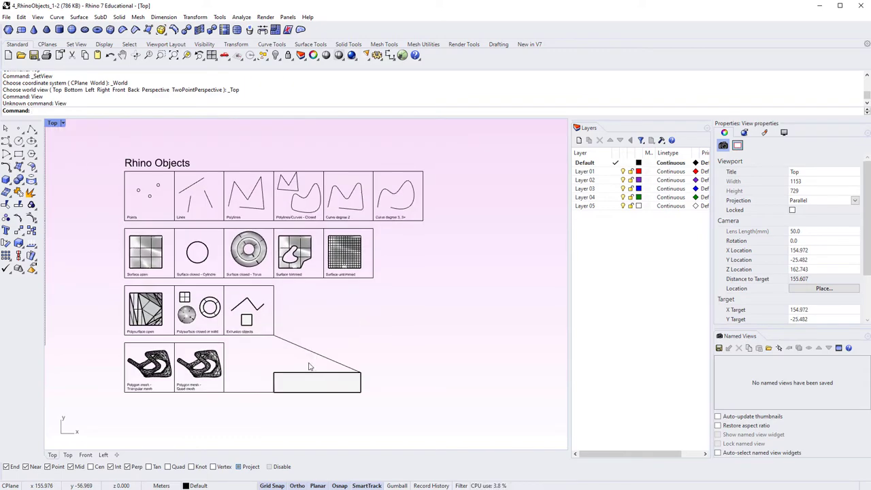
key("ctrl+F2")
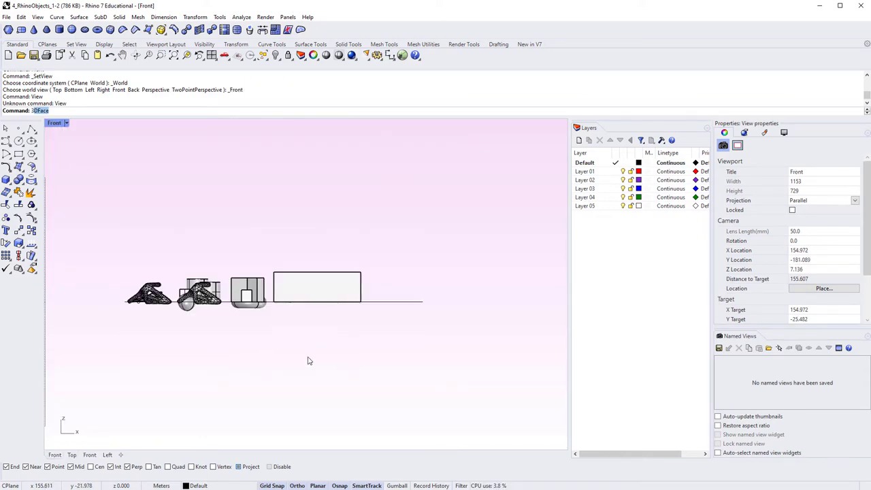
key("ctrl+F1")
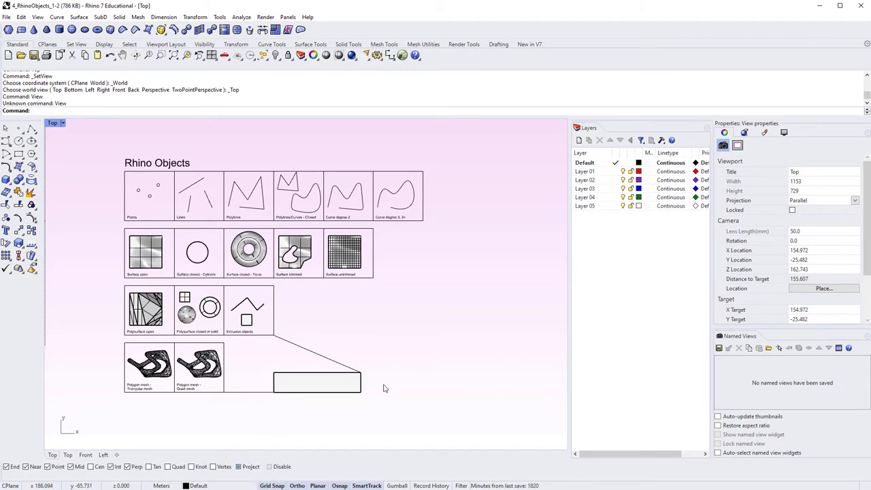
In the Perspective view, draw a line from the box's bottom rear-left corner to the upper-right corner of the quad mesh cell
key("ctrl+F4")
scroll(277, 350, "up", 6)
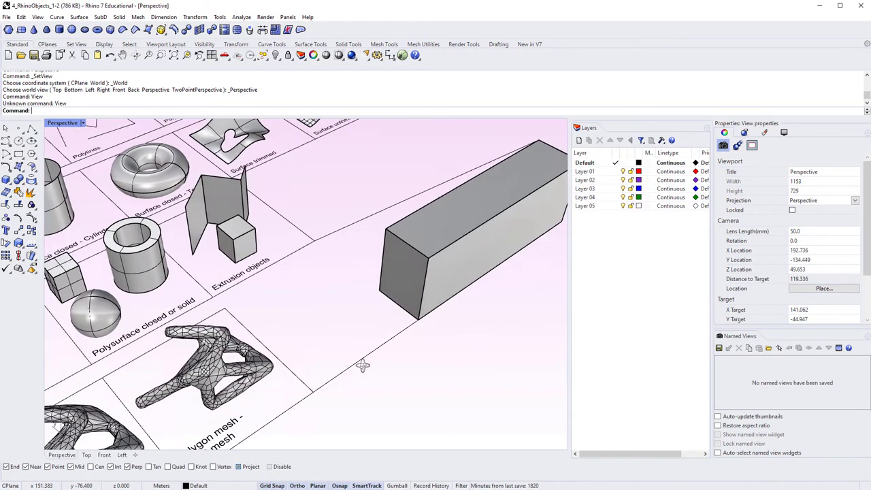
type("line")
key("Return")
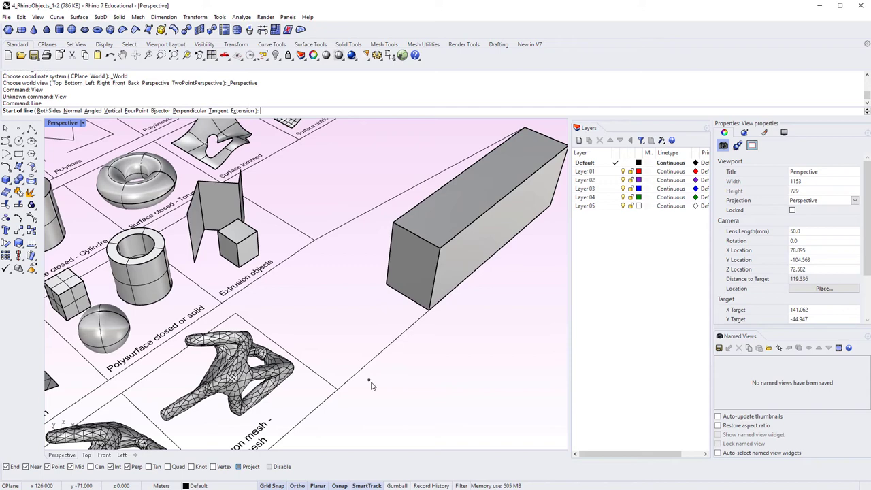
left_click(386, 284)
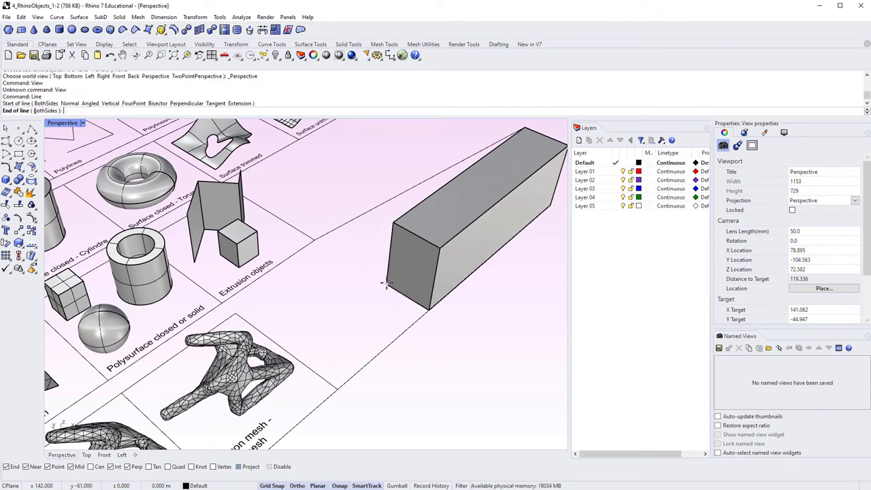
left_click(236, 317)
Delete the box and the three lines connecting it to the extrusion objects and quad mesh cells
right_click_drag(360, 350, 381, 354)
scroll(335, 302, "down", 3)
left_click_drag(432, 398, 262, 263)
key("Delete")
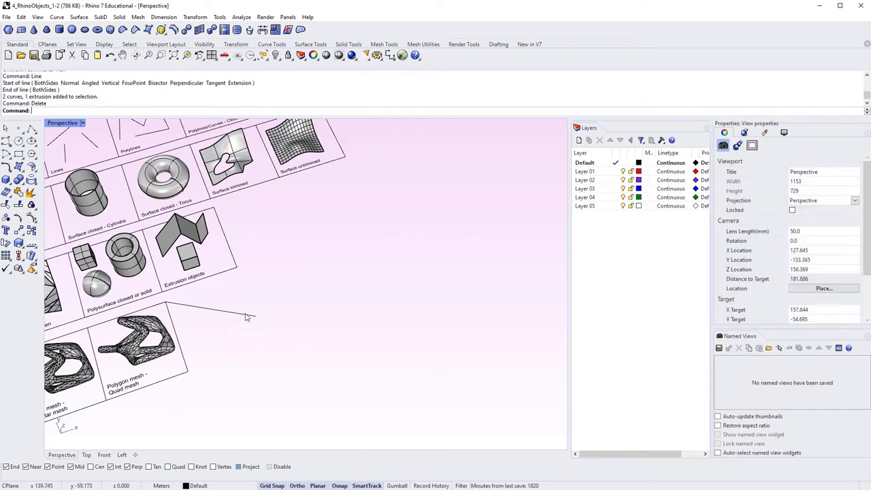
left_click(240, 313)
key("Delete")
right_click_drag(279, 360, 343, 345)
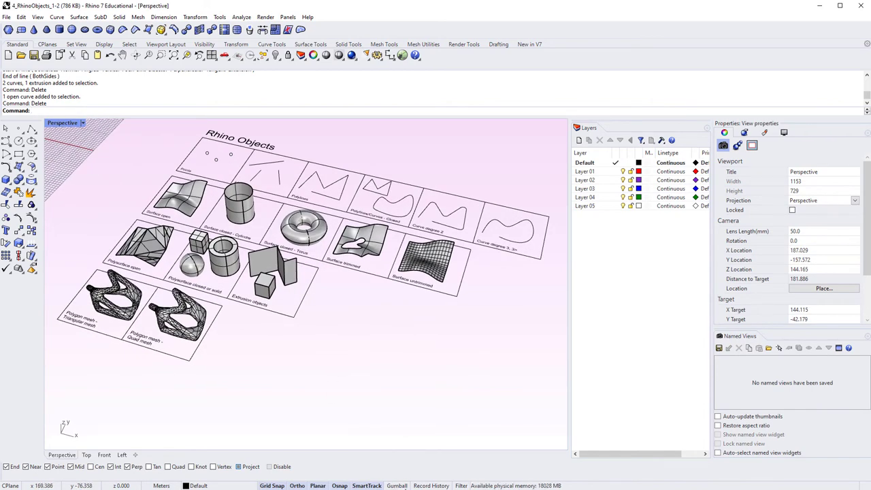
Turn on the Gumball with the closed torus surface selected, examine its handles up close, and deselect the torus
left_click(308, 234)
scroll(307, 234, "up", 5)
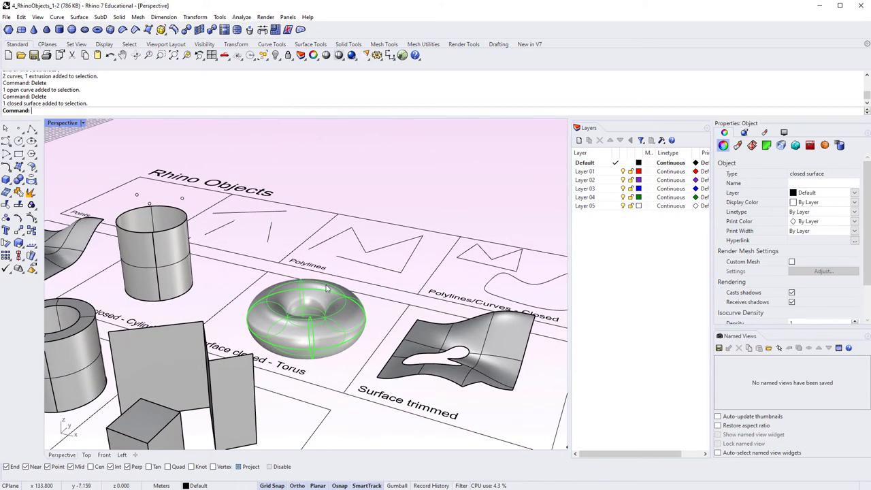
type("zs")
key("Return")
scroll(304, 308, "down", 8)
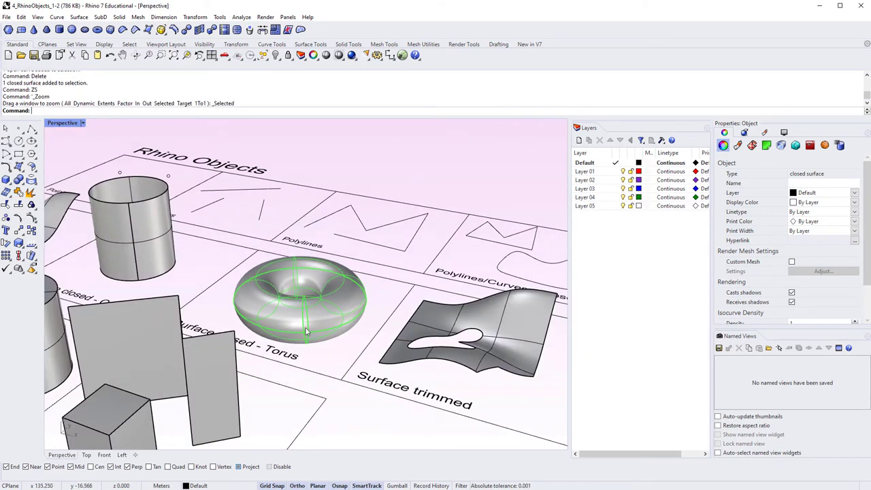
scroll(305, 331, "down", 3)
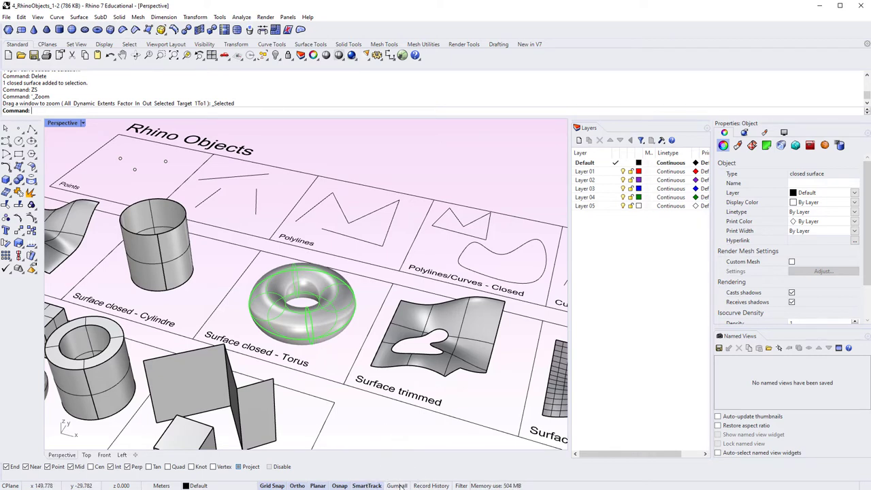
left_click(397, 485)
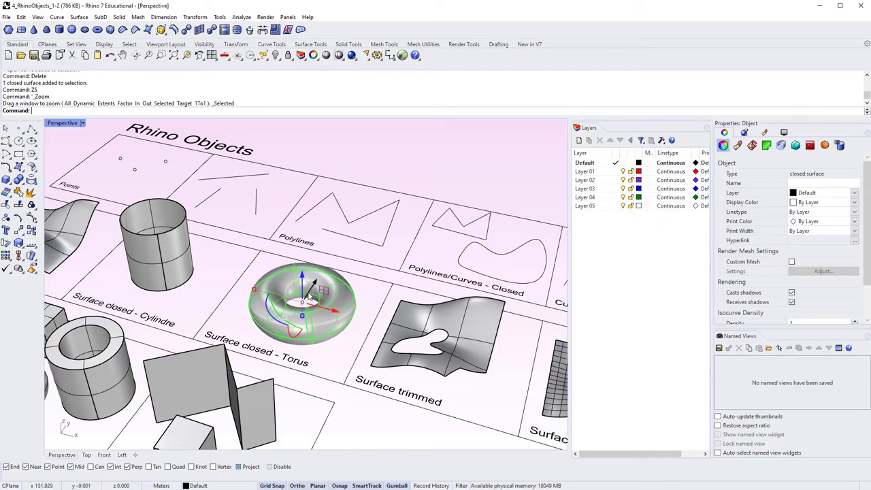
right_click_drag(352, 256, 287, 276)
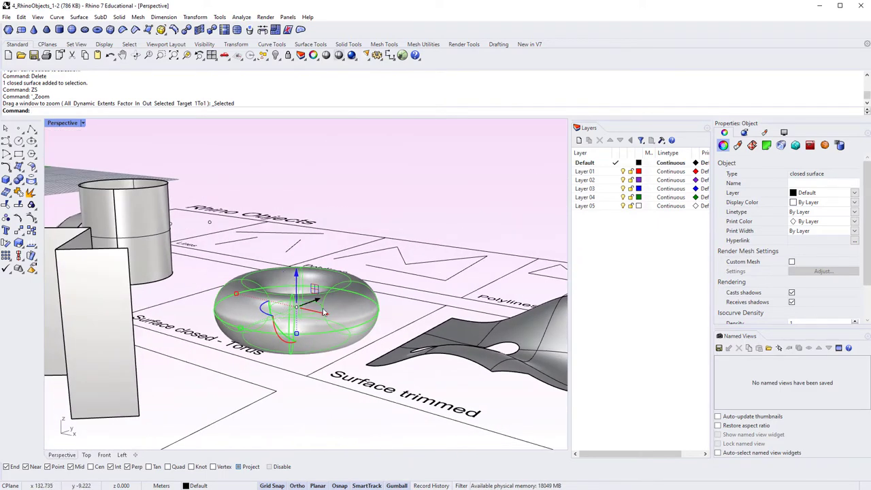
right_click_drag(324, 312, 264, 308)
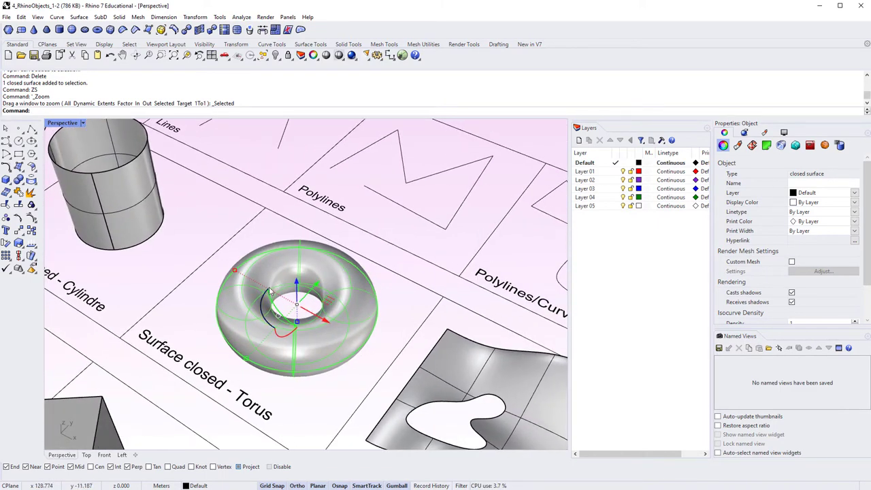
key("Escape")
scroll(278, 291, "down", 8)
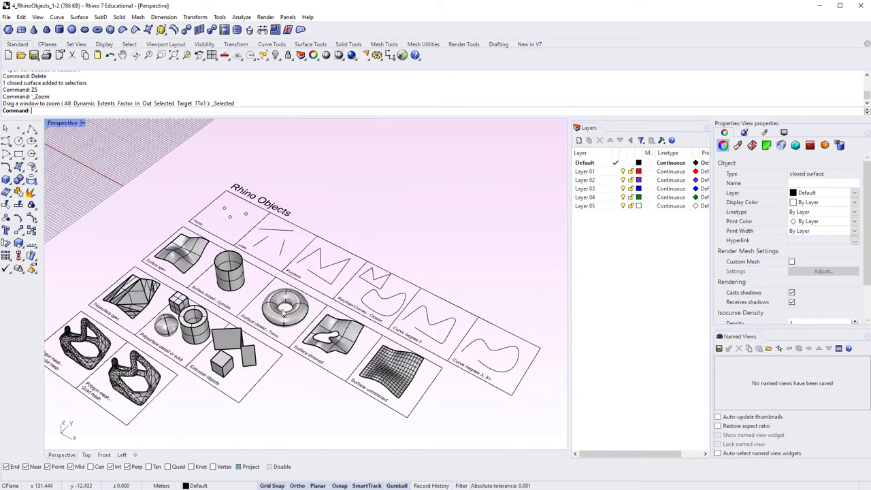
Turn off Grid Snap while trying small gumball moves on the cube in the extrusion objects cell, and undo the trial moves
scroll(259, 224, "up", 10)
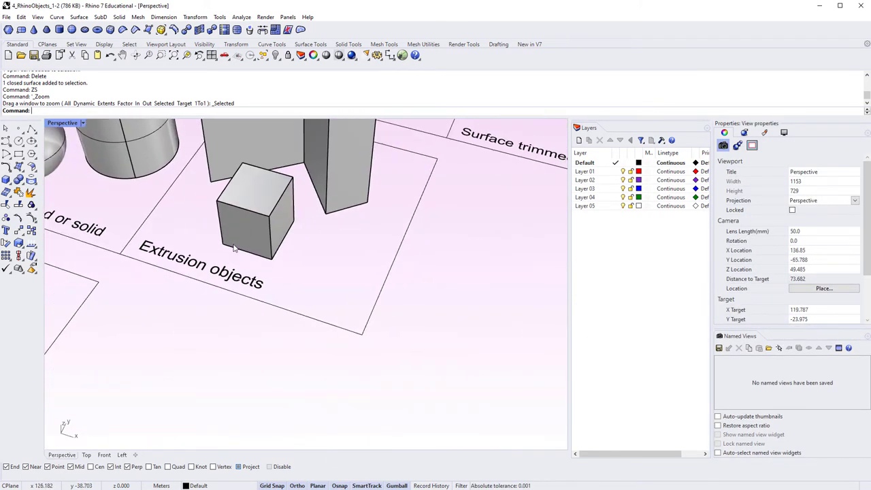
left_click(269, 203)
right_click_drag(269, 202, 255, 355, "shift")
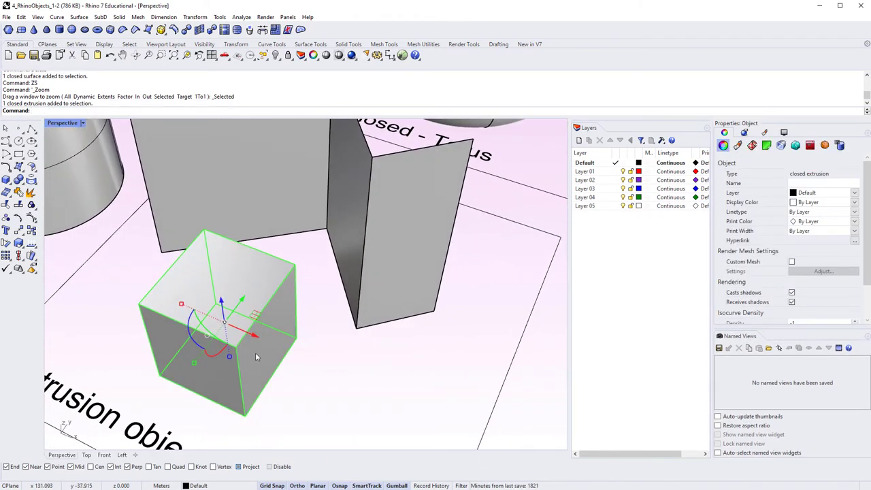
key("Return")
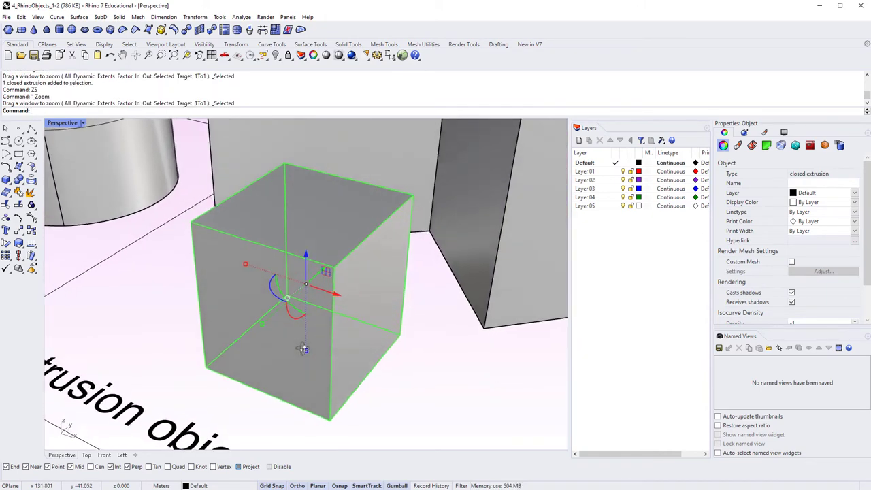
right_click_drag(286, 346, 300, 336)
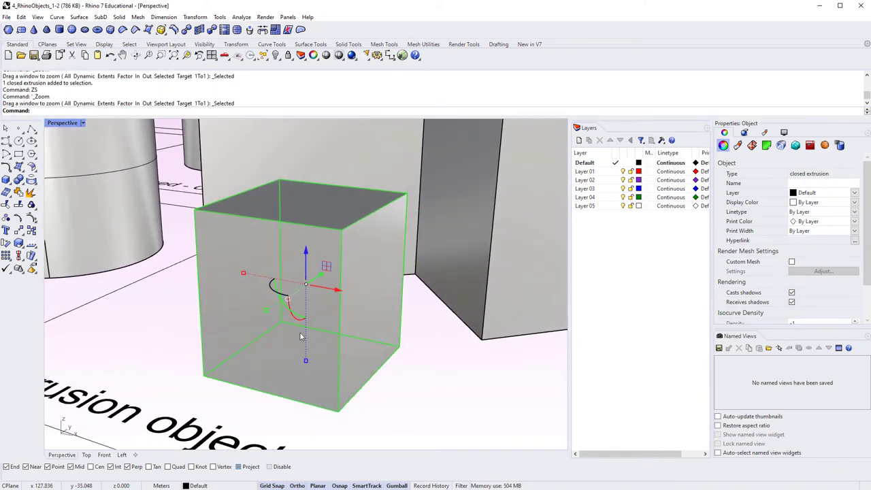
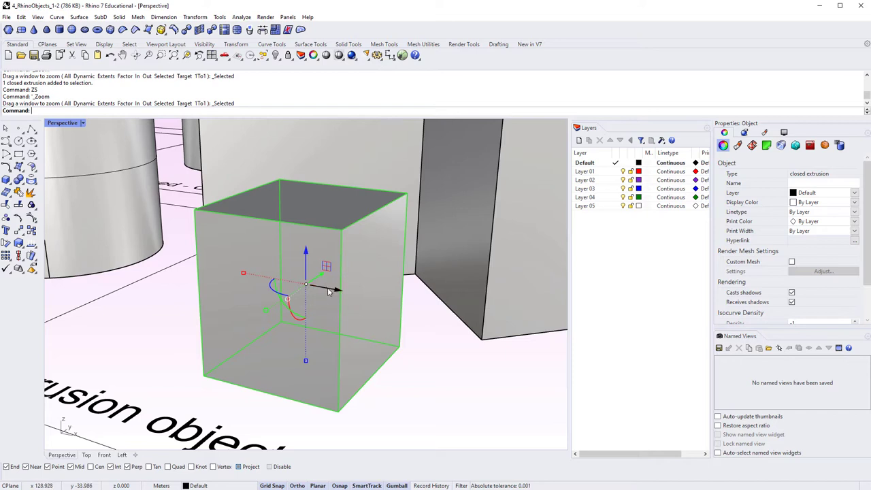
mouse_move(328, 291)
left_mouse_down()
mouse_move(448, 320)
mouse_move(340, 300)
mouse_move(381, 303)
mouse_move(362, 300)
mouse_move(362, 255)
mouse_move(324, 279)
left_mouse_up()
left_click(273, 485)
key("ctrl+z")
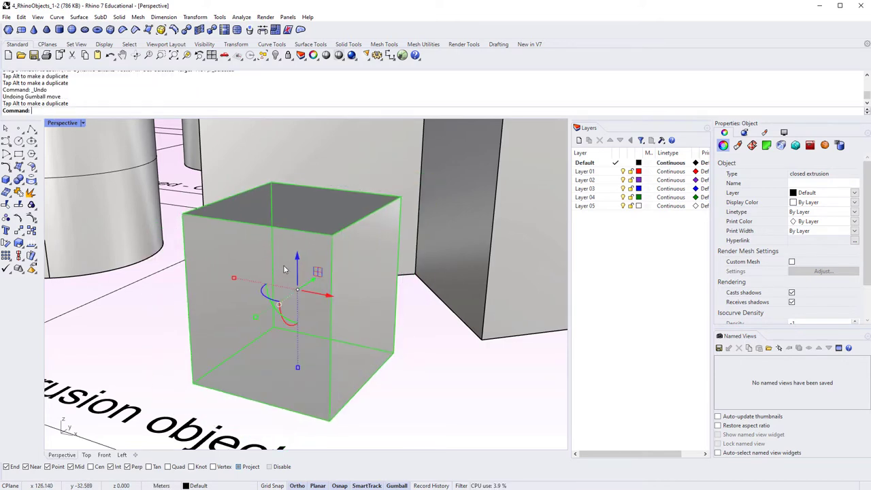
left_click_drag(309, 235, 306, 227)
key("ctrl+z")
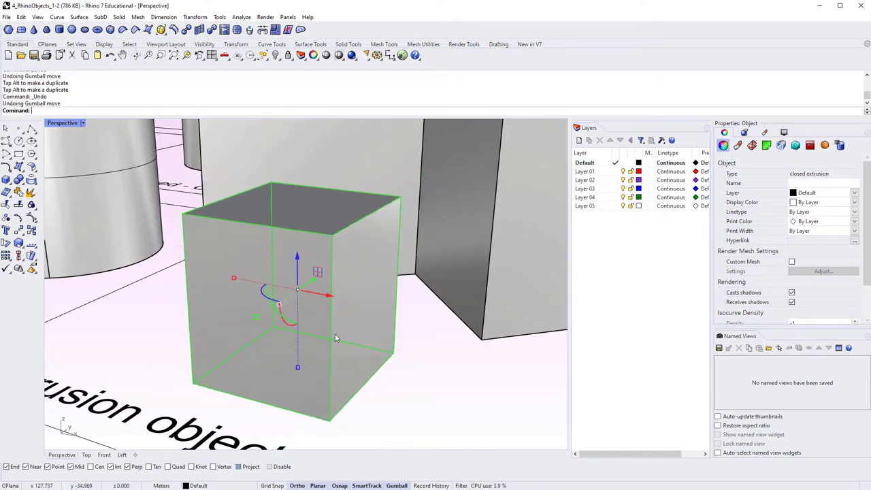
Move the cube exactly 50 m along the X axis with the gumball
left_click(325, 299)
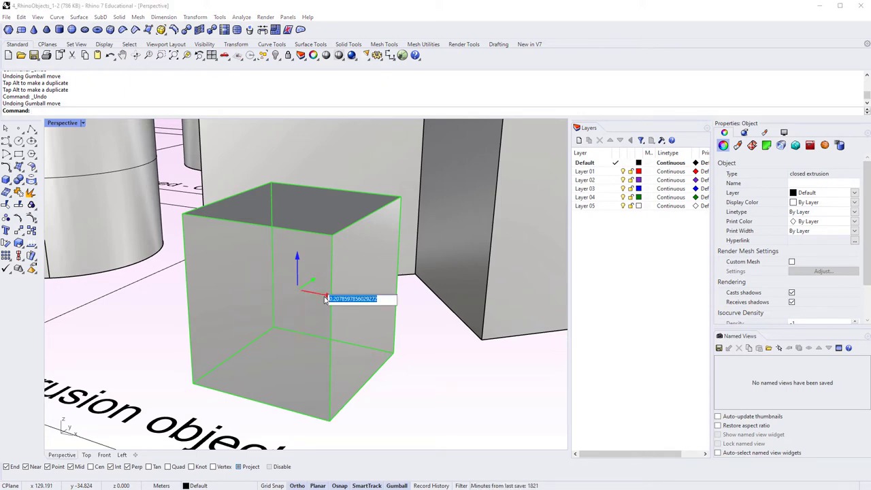
type("10")
key("Return")
scroll(322, 299, "down", 6)
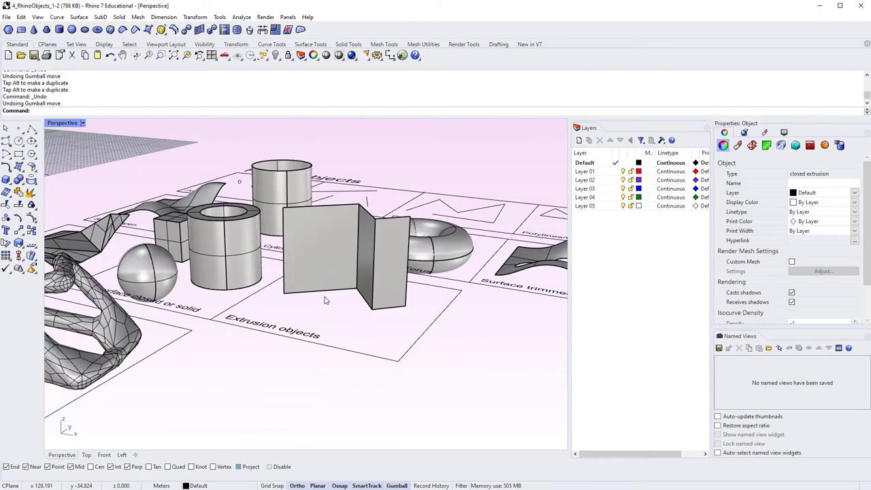
scroll(469, 330, "up", 5)
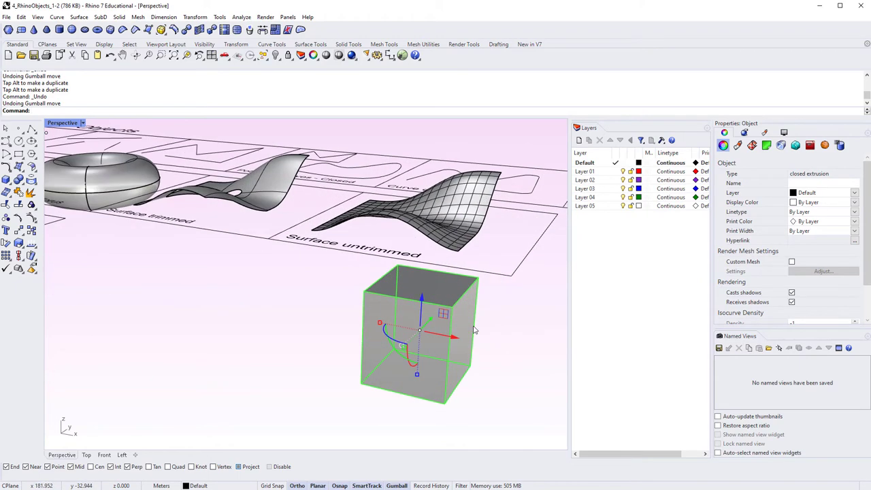
Move the cube exactly 50 m upward along the Z axis with the gumball
left_click(422, 297)
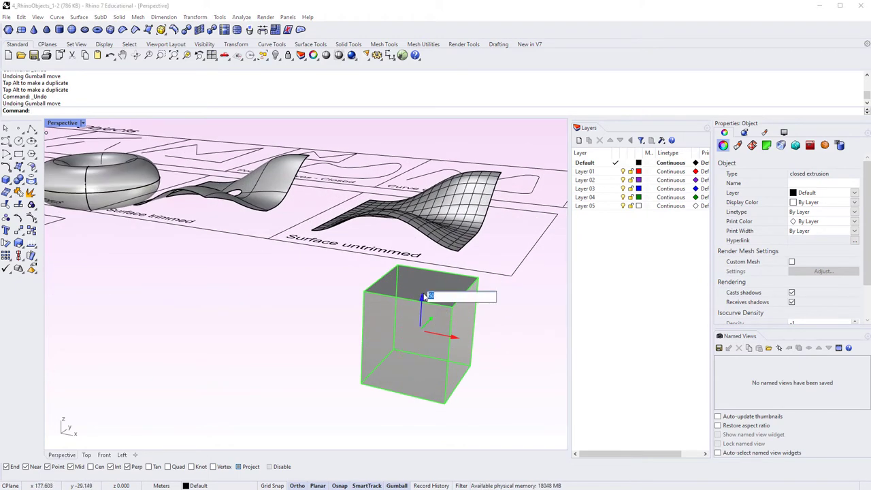
type("10")
key("Return")
scroll(435, 302, "down", 6)
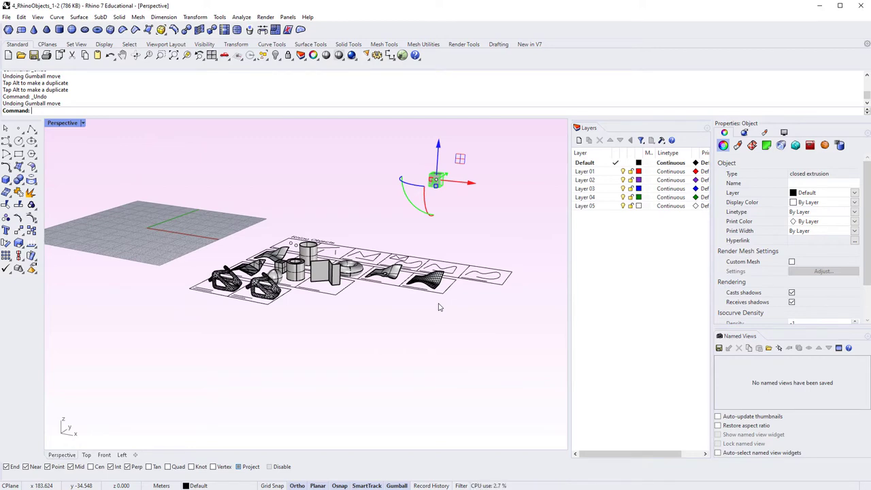
Undo the cube's two numeric gumball moves and deselect it
key("ctrl+z")
key("ctrl+z")
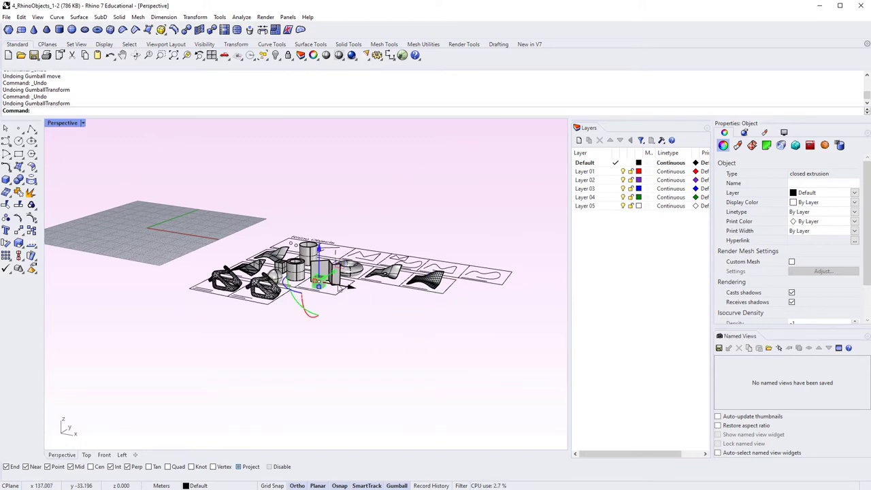
scroll(304, 290, "up", 5)
key("Escape")
scroll(303, 289, "up", 5)
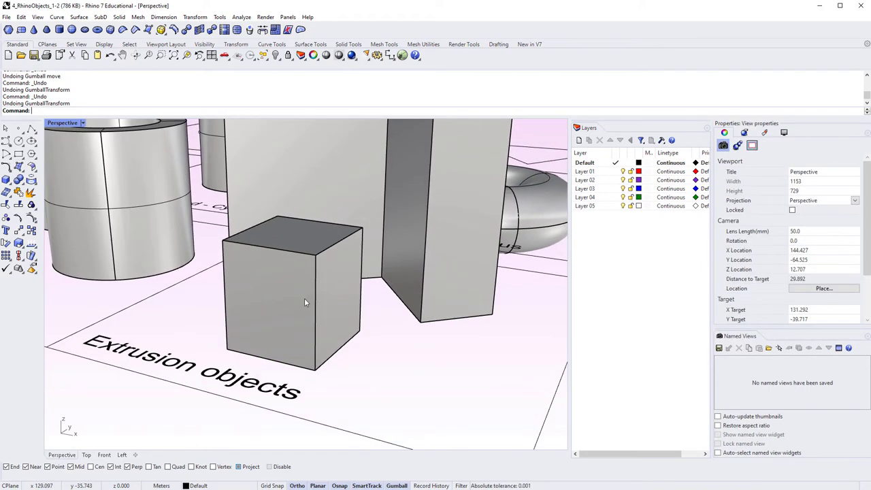
Try scaling the cube along its Z and X axes and uniformly in 3D with the gumball, and undo the trials
left_click(300, 306)
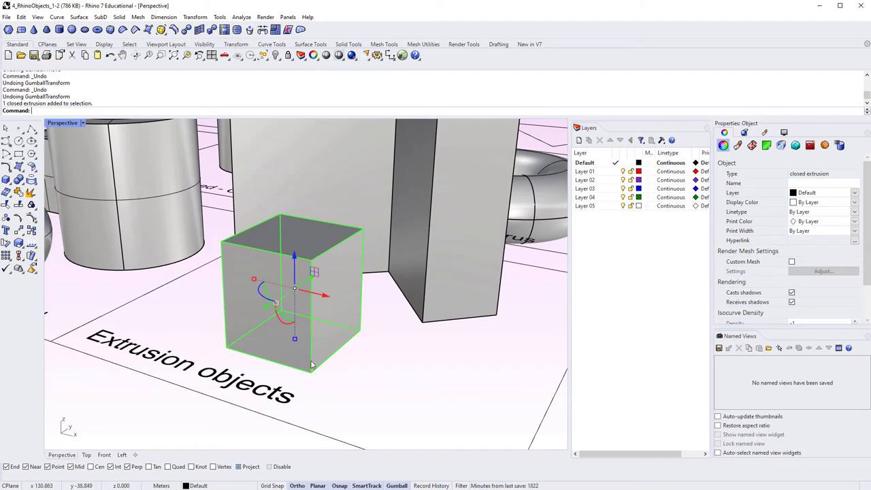
scroll(262, 290, "up", 2)
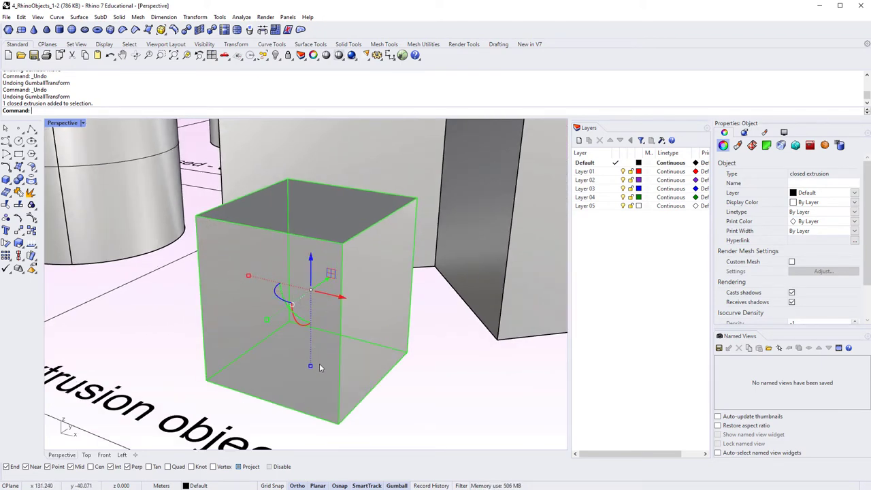
scroll(305, 368, "down", 2)
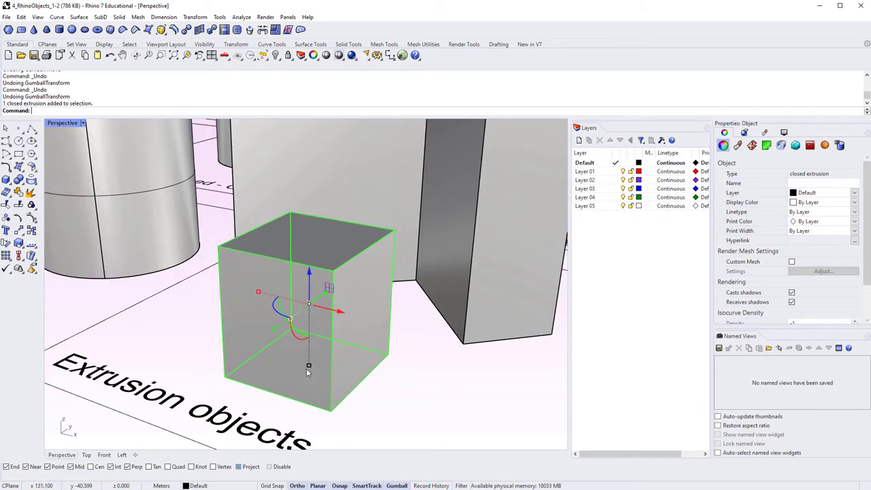
mouse_move(307, 365)
left_mouse_down()
mouse_move(306, 429)
mouse_move(313, 383)
mouse_move(307, 374)
mouse_move(311, 410)
mouse_move(305, 358)
mouse_move(302, 367)
left_mouse_up()
mouse_move(258, 293)
left_mouse_down()
mouse_move(272, 295)
mouse_move(249, 288)
left_mouse_up()
key("Escape")
key("ctrl+z")
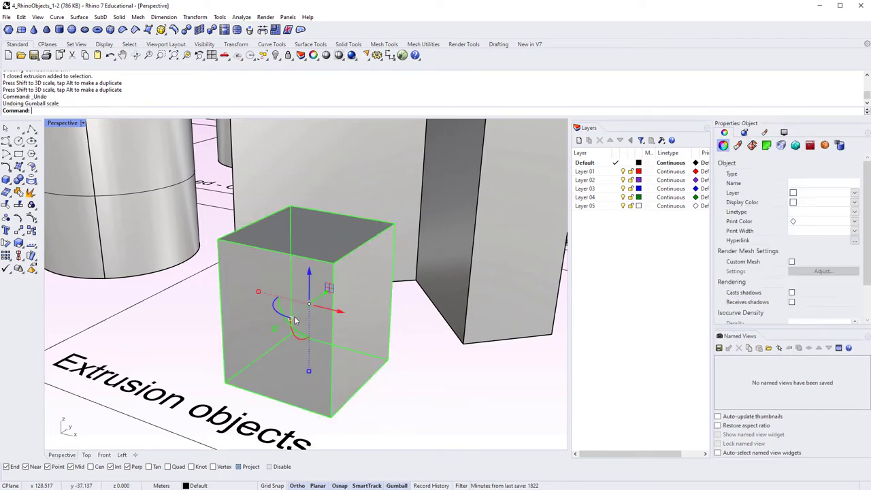
key("ctrl+z")
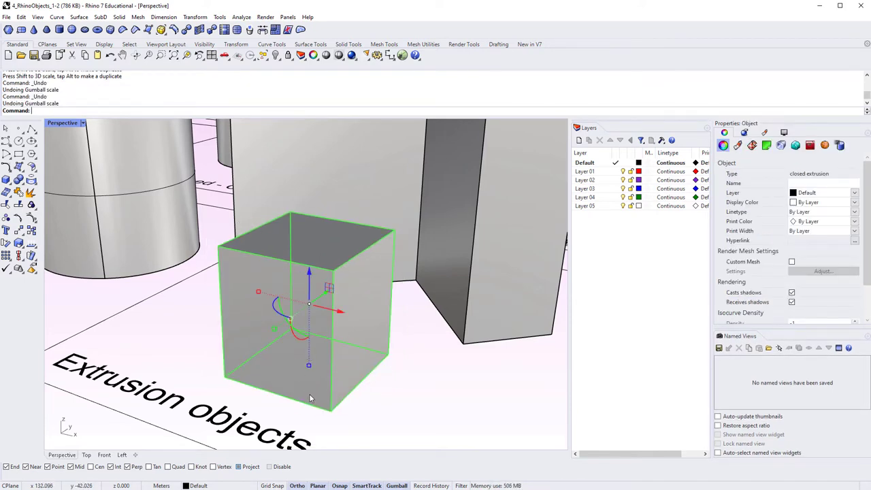
mouse_move(309, 367)
left_mouse_down("shift")
mouse_move(310, 394)
mouse_move(305, 363)
left_mouse_up("shift")
key("ctrl+z")
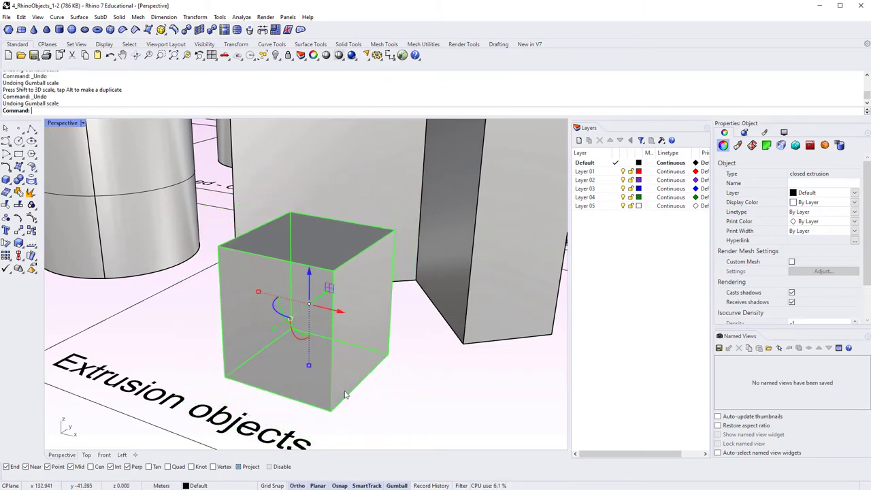
Rotate the cube freely about its vertical Z axis with the gumball
right_click_drag(297, 315, 292, 342)
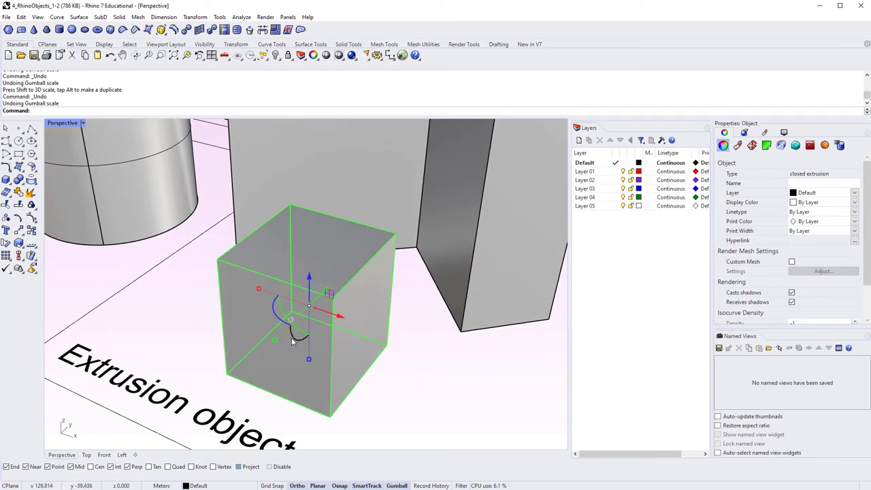
right_click_drag(287, 308, 278, 313)
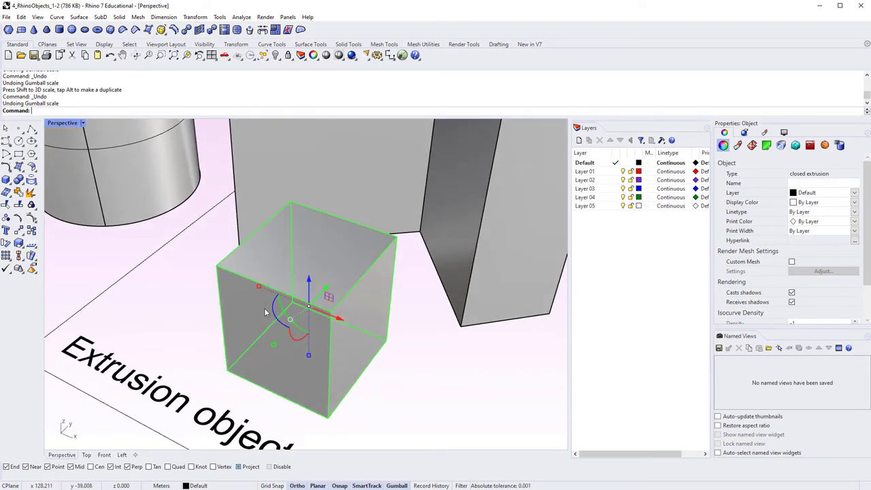
left_click_drag(276, 315, 351, 322)
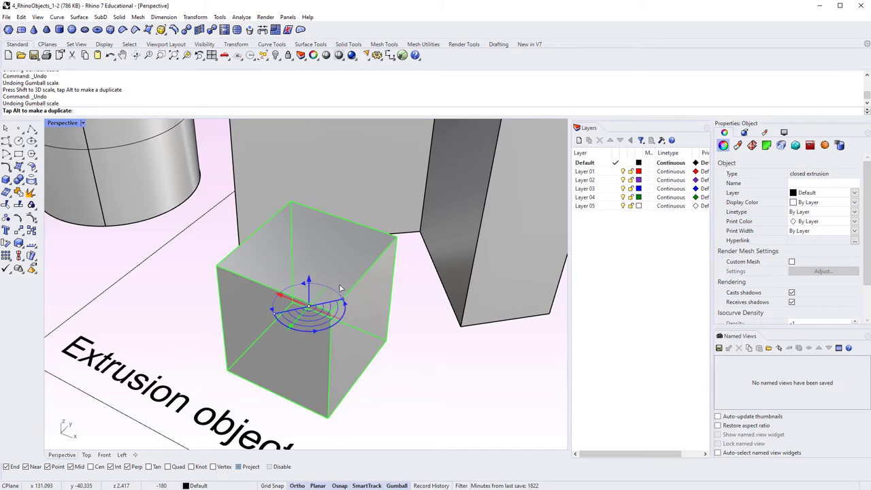
left_click_drag(341, 289, 359, 342)
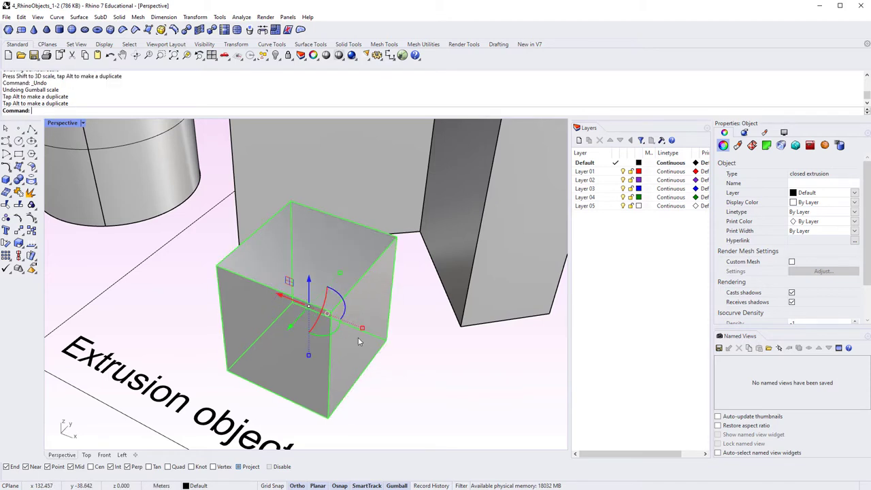
left_click_drag(343, 312, 334, 347)
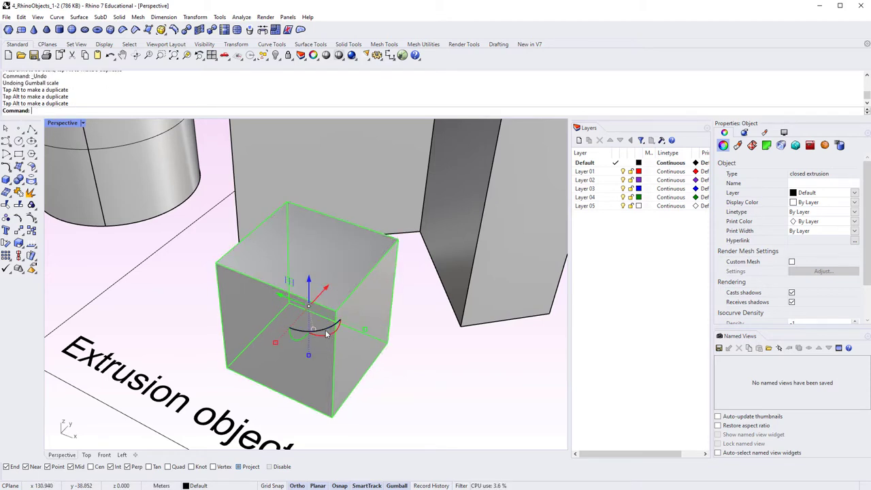
Rotate the cube exactly 45 degrees about its Z axis using the gumball's numeric input
left_click(326, 333)
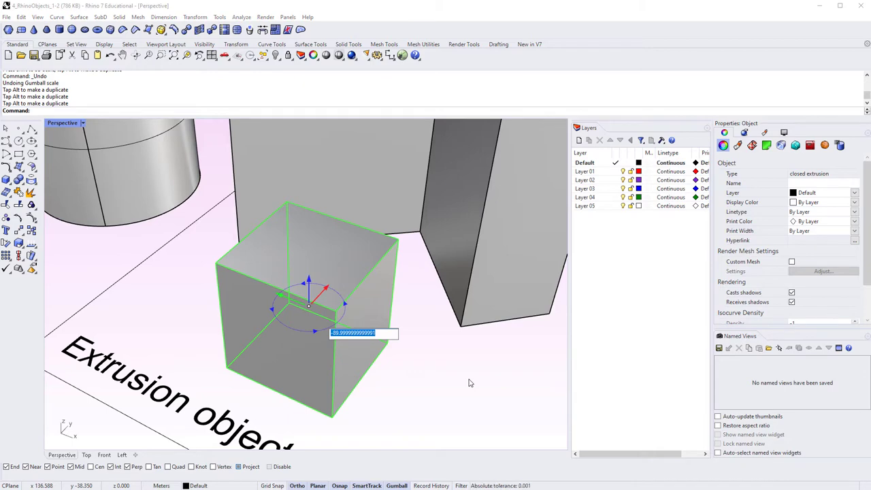
type("45")
key("Return")
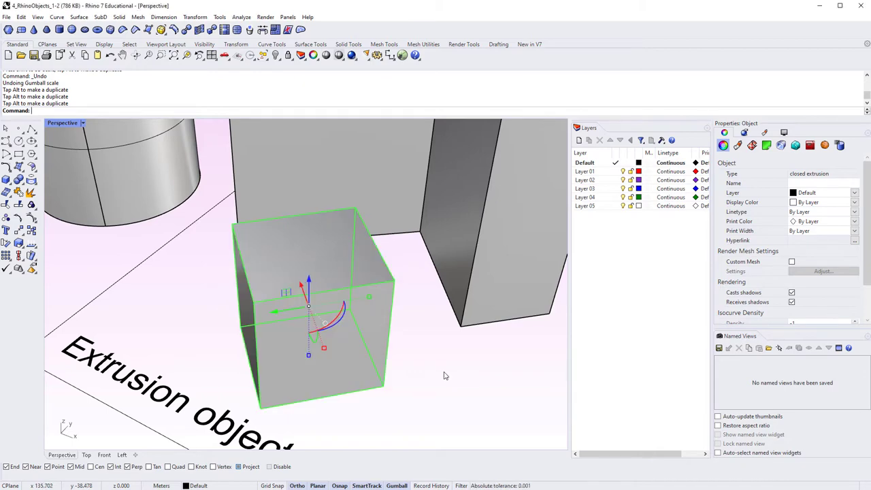
Rotate the cube exactly 45 degrees about the gumball's Y axis
right_click_drag(416, 373, 367, 337)
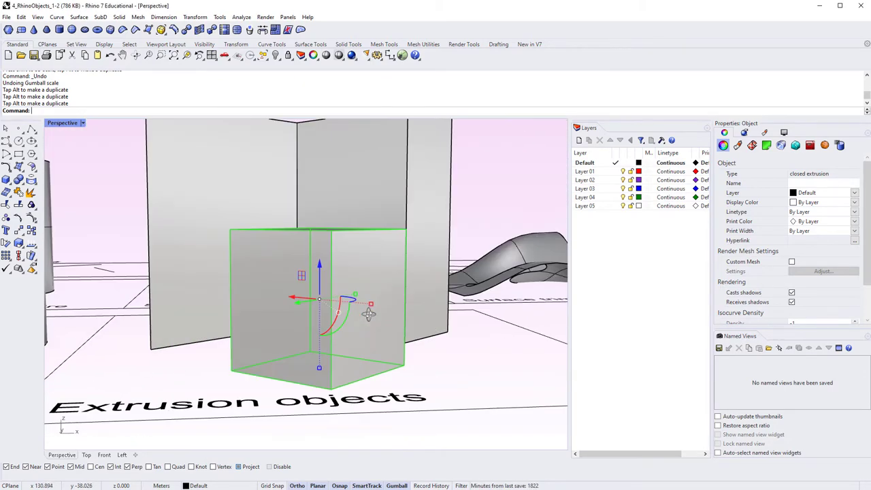
scroll(342, 335, "up", 3)
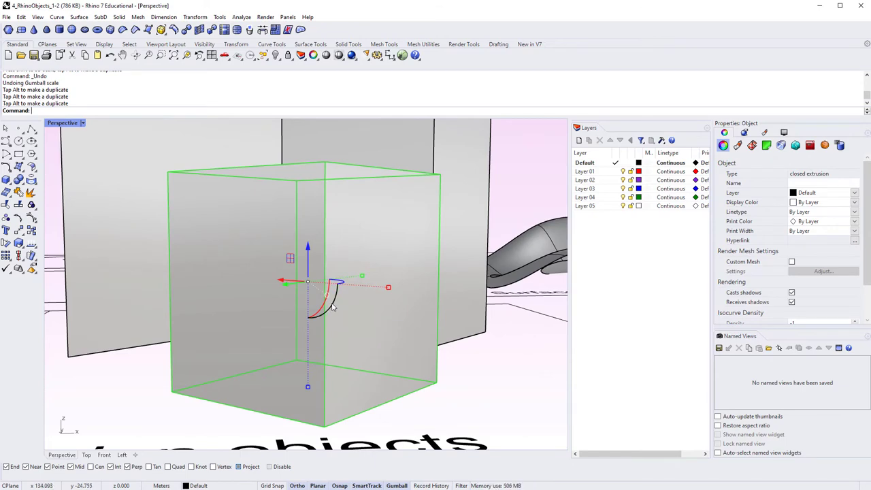
left_click(333, 308)
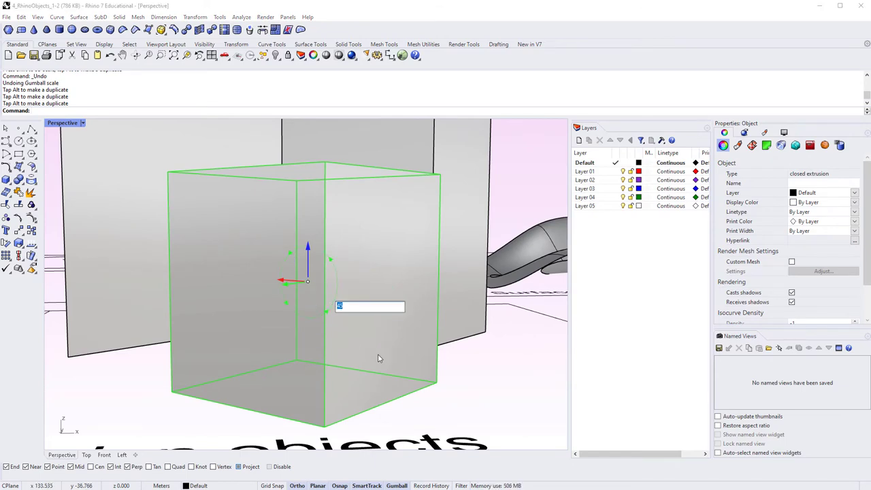
key("Return")
Undo the cube's gumball rotations about the Y and Z axes
right_click_drag(377, 354, 246, 326)
key("ctrl+z")
key("ctrl+z")
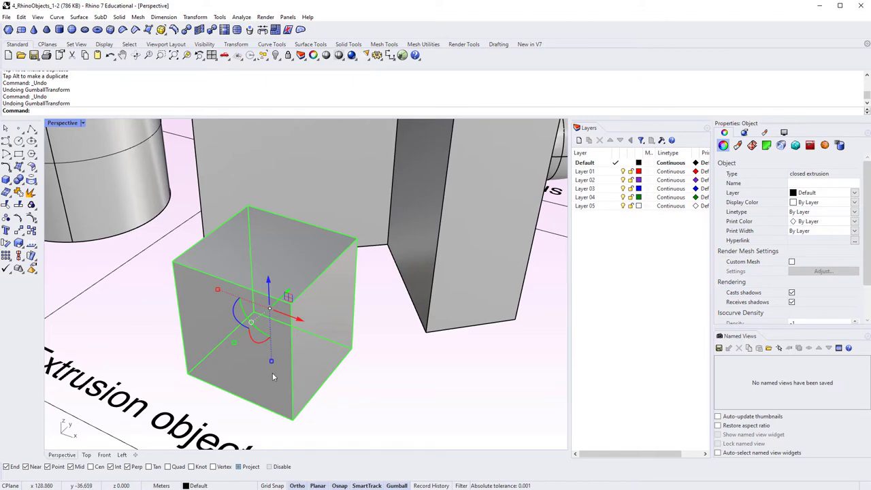
Switch to the Top view and move the cube 50 m along the X axis with the gumball
key("ctrl+F1")
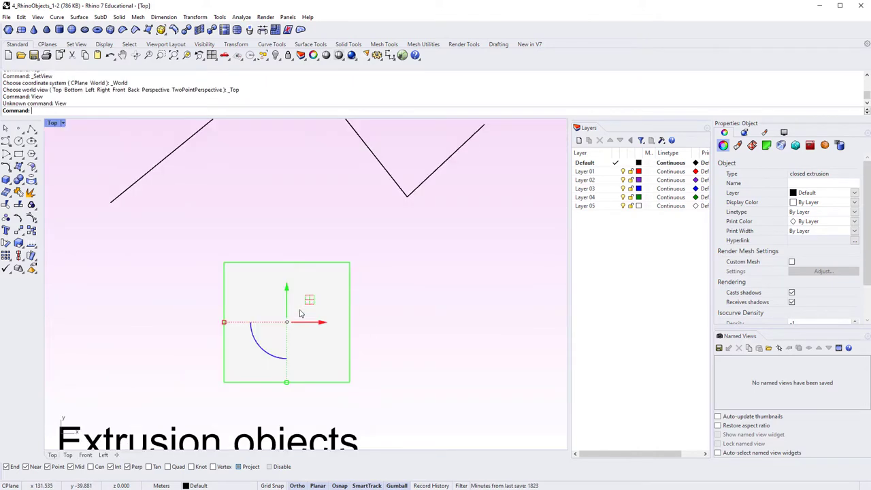
scroll(307, 303, "down", 4)
scroll(311, 306, "up", 4)
scroll(311, 307, "down", 4)
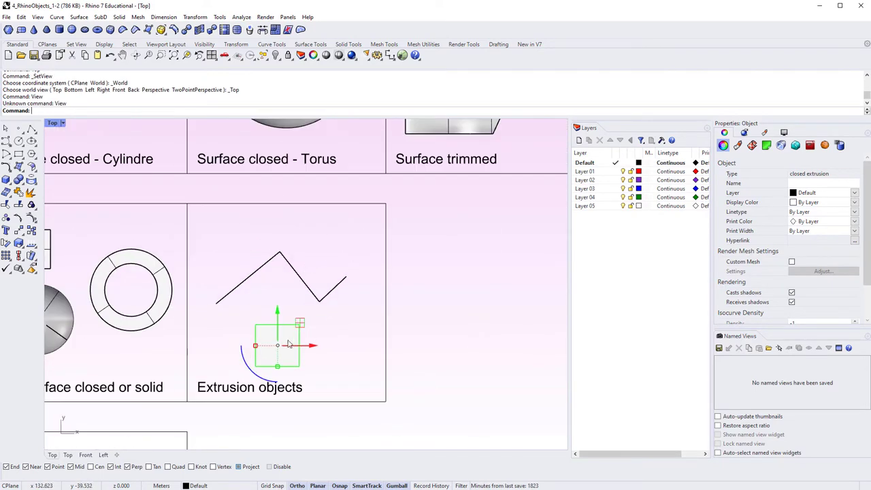
scroll(327, 344, "down", 4)
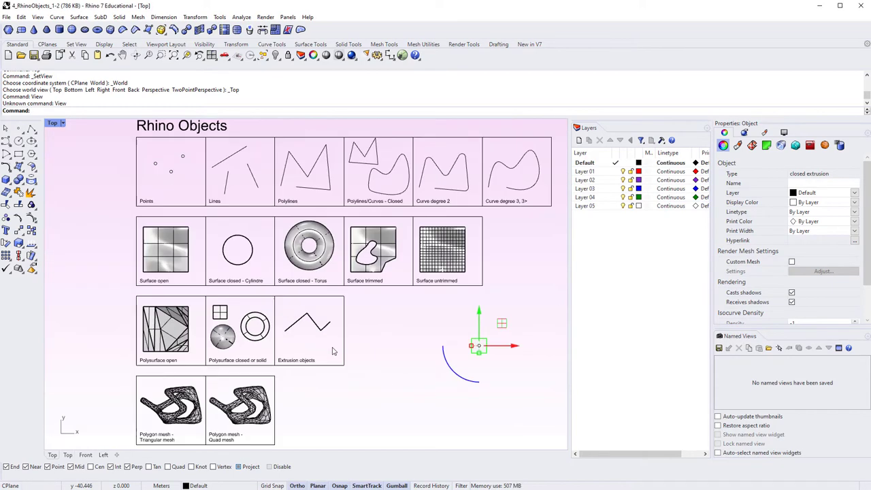
scroll(347, 321, "up", 3)
Move the cube by -20 m along the X axis using the gumball's numeric input
left_click(345, 320)
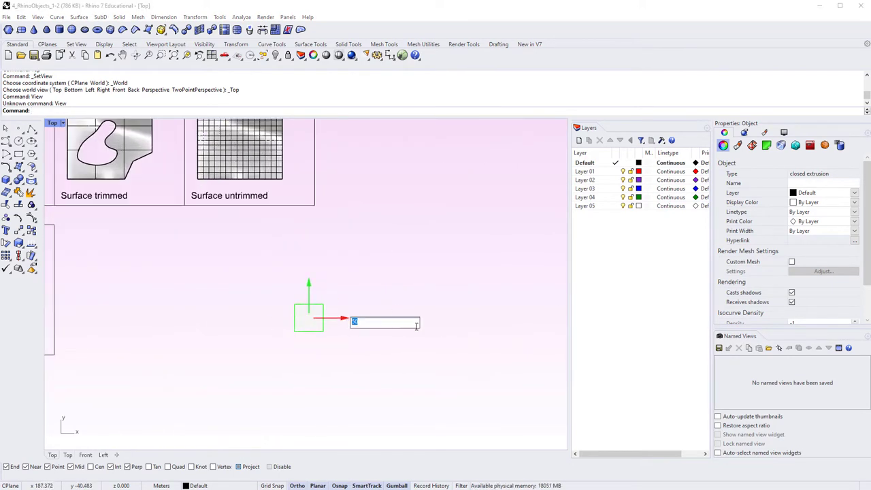
type("-20")
key("Return")
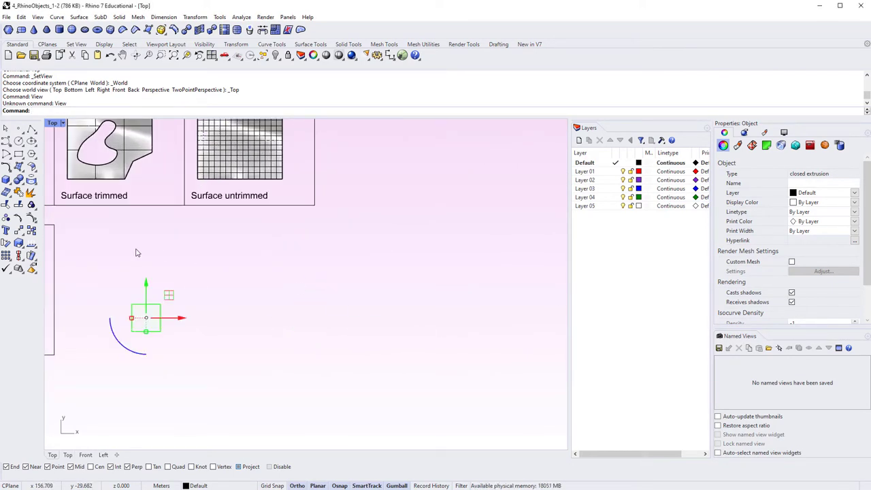
Undo both numeric gumball moves made in the Top view and deselect the cube
right_click_drag(136, 252, 272, 251)
right_click_drag(229, 387, 318, 382)
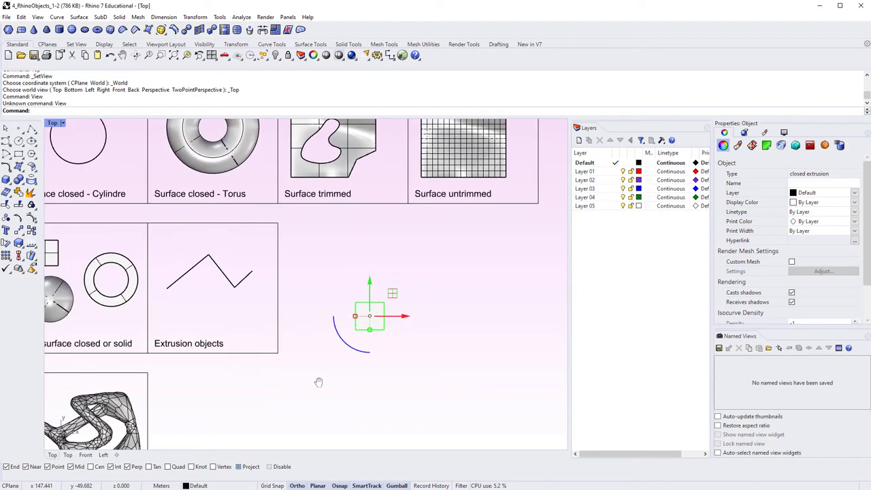
key("ctrl+z")
key("ctrl+z")
key("Escape")
right_click_drag(196, 324, 228, 338)
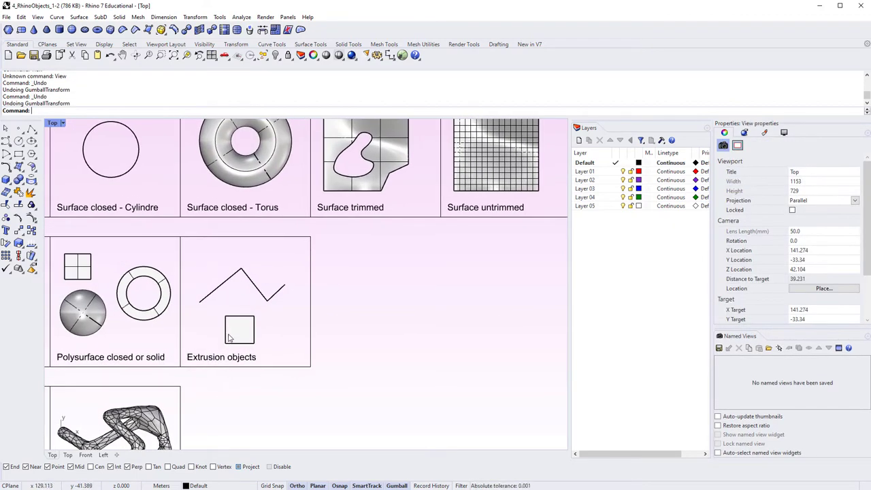
Move the cube 50 m in the positive X direction with the Move command, using its lower-right corner as base point
scroll(229, 338, "up", 4)
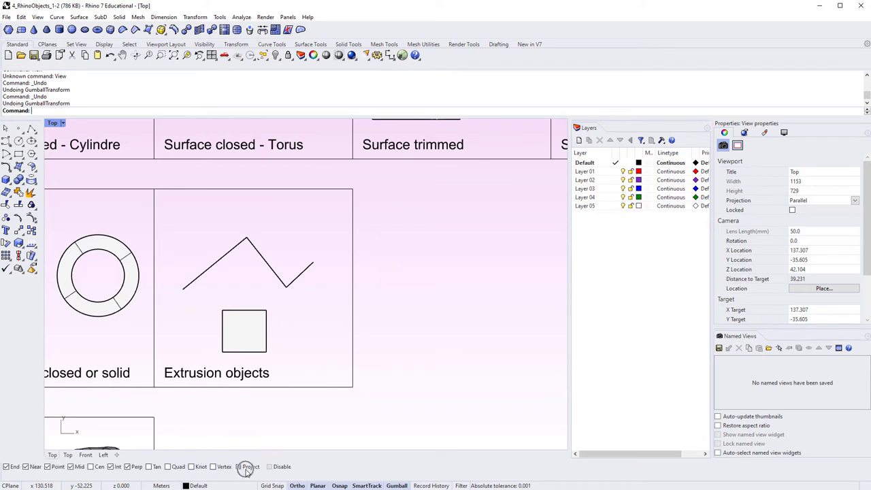
left_click(239, 466)
left_click(250, 353)
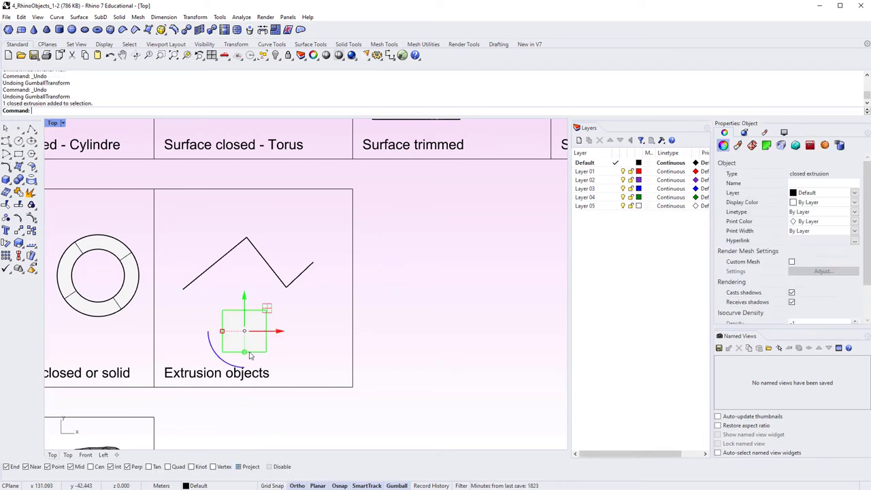
key("Return")
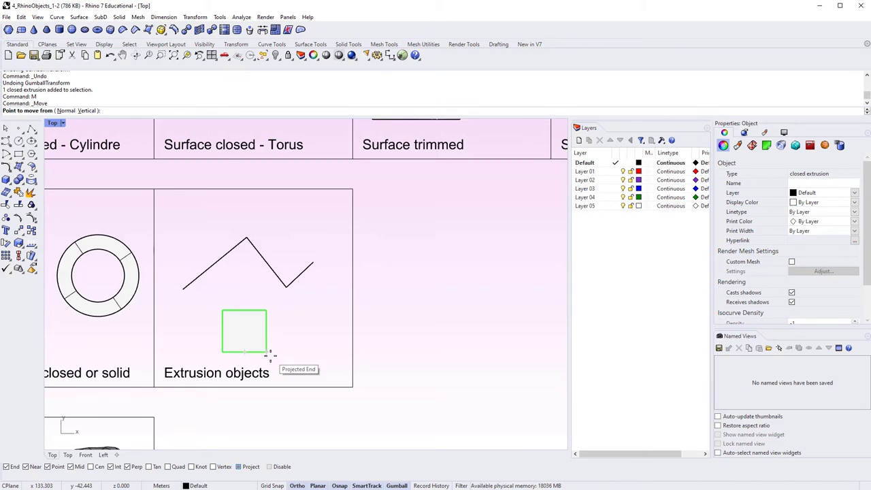
left_click(270, 354)
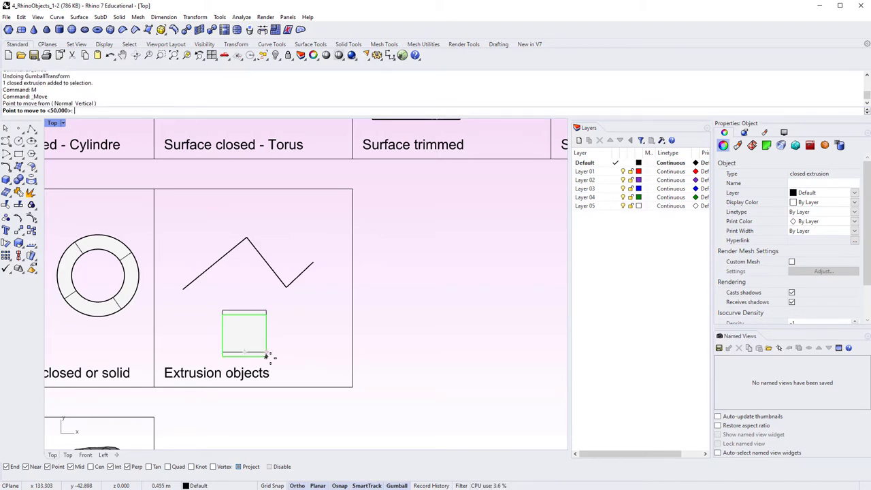
type("50")
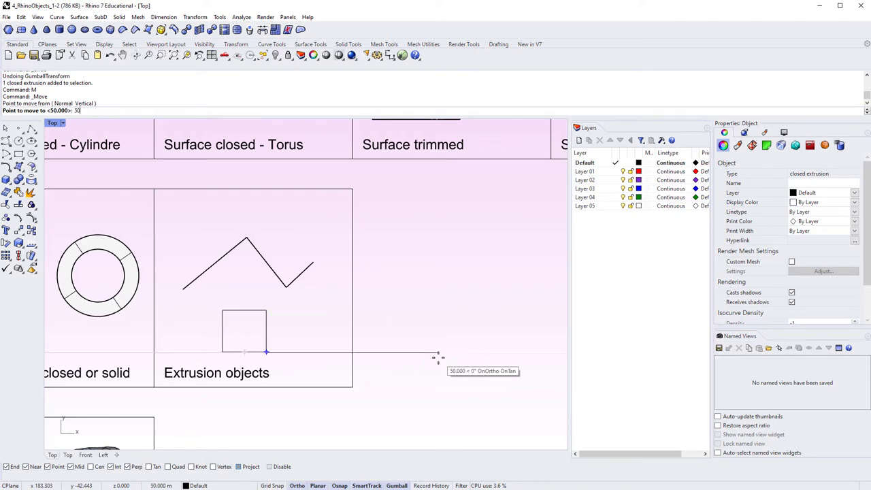
key("Return")
scroll(439, 361, "down", 5)
scroll(327, 320, "up", 3)
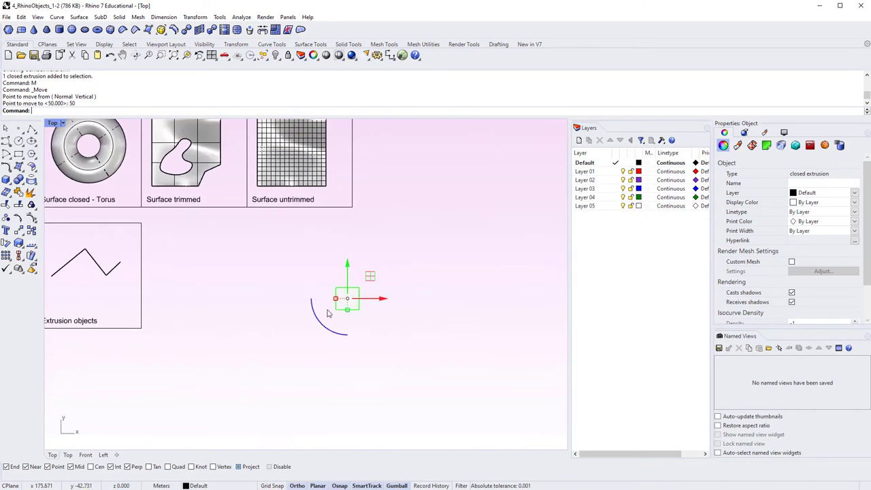
Undo the 50 m Move command and deselect the cube in the extrusion objects cell
key("ctrl+z")
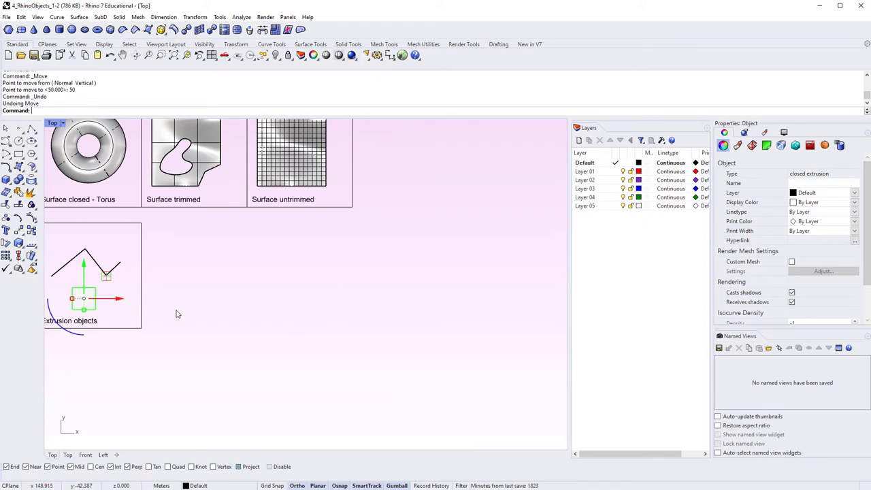
right_click_drag(177, 311, 253, 321)
key("Escape")
scroll(158, 309, "up", 3)
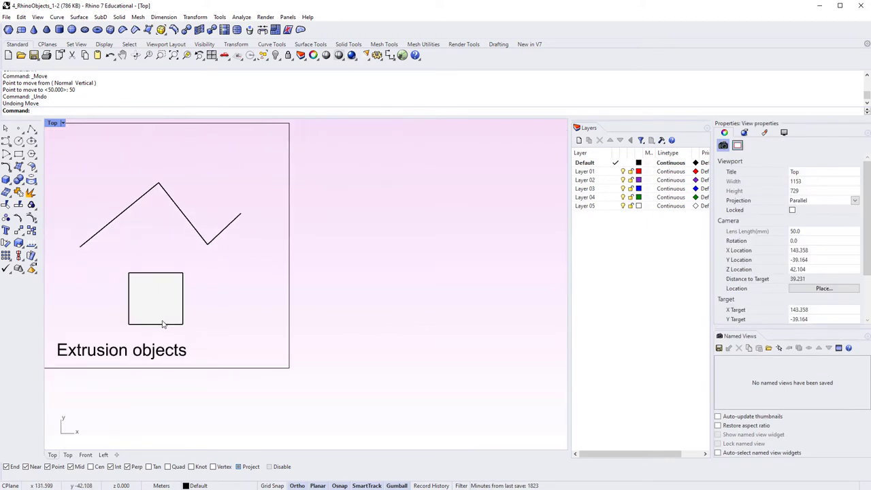
Select the cube in the extrusion objects cell again and switch to the Perspective view
left_click(163, 325)
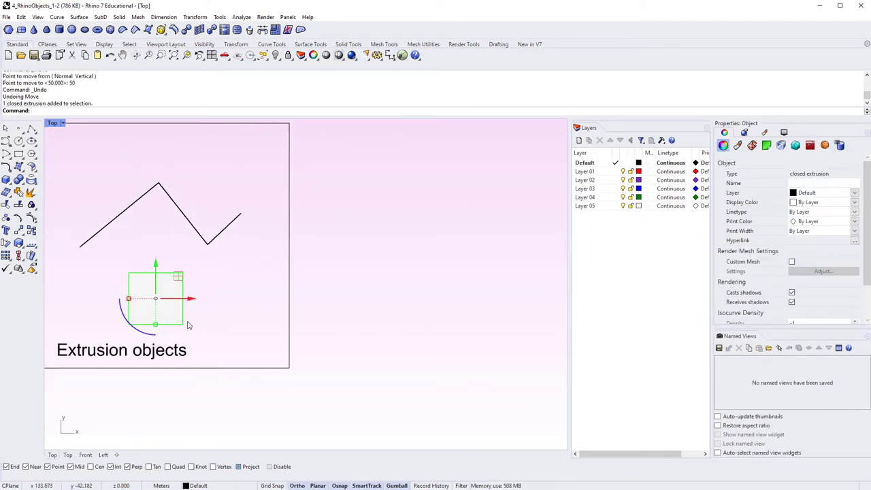
right_click_drag(225, 338, 259, 355)
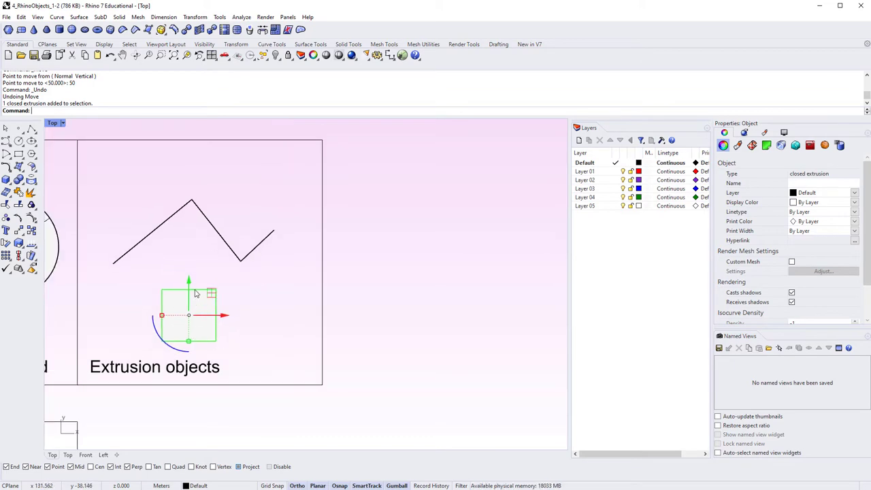
key("ctrl+F4")
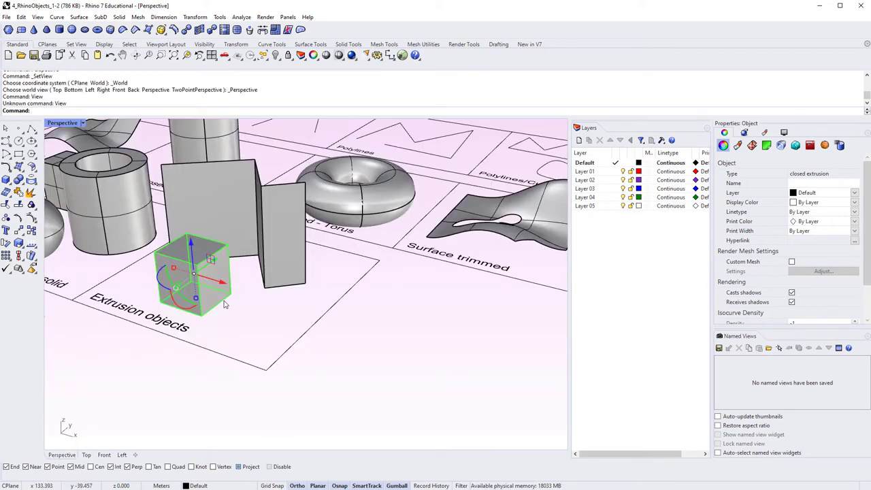
Copy the selected cube 25 m straight down along the Z axis with the gumball in the Perspective view
scroll(225, 304, "up", 3)
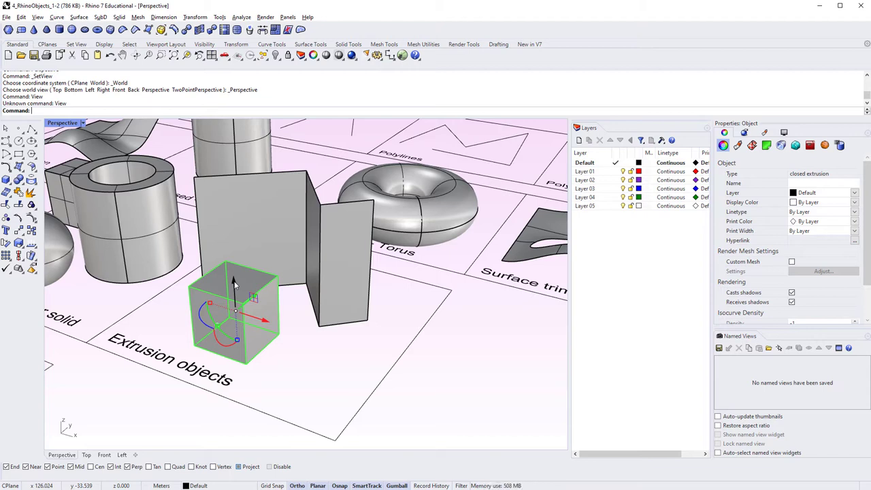
left_click(234, 283)
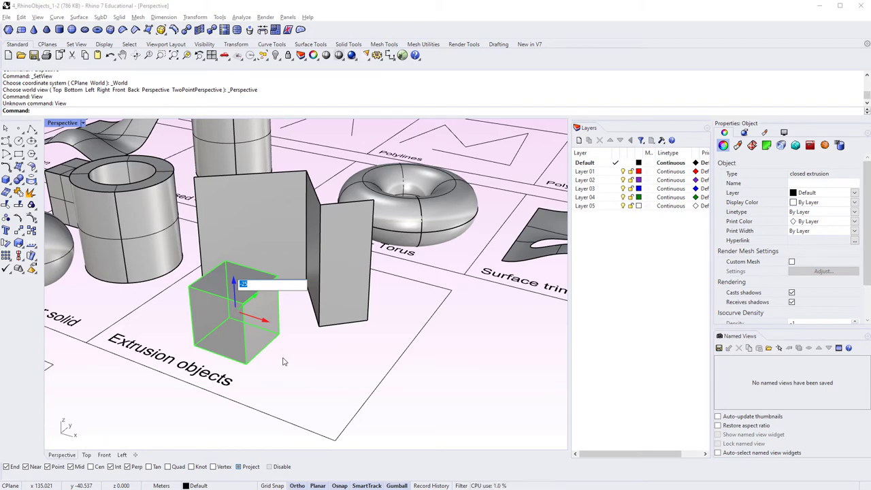
key("Return")
scroll(284, 361, "down", 6)
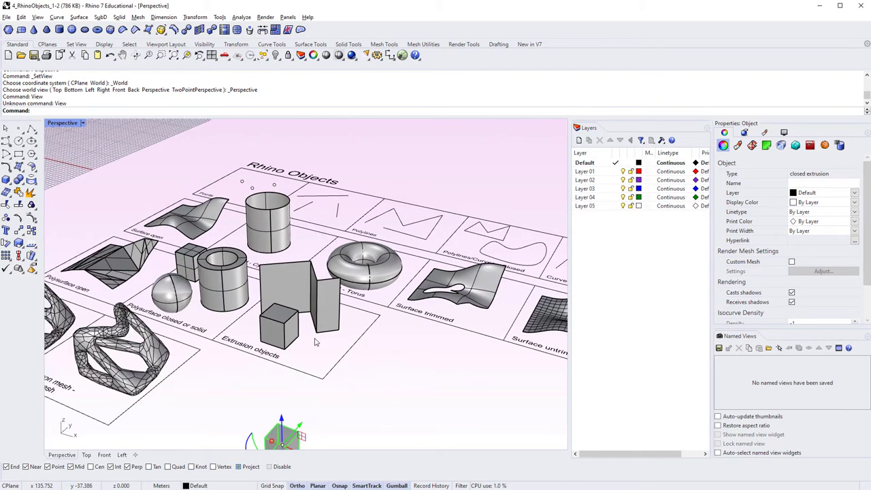
right_click_drag(298, 291, 287, 380)
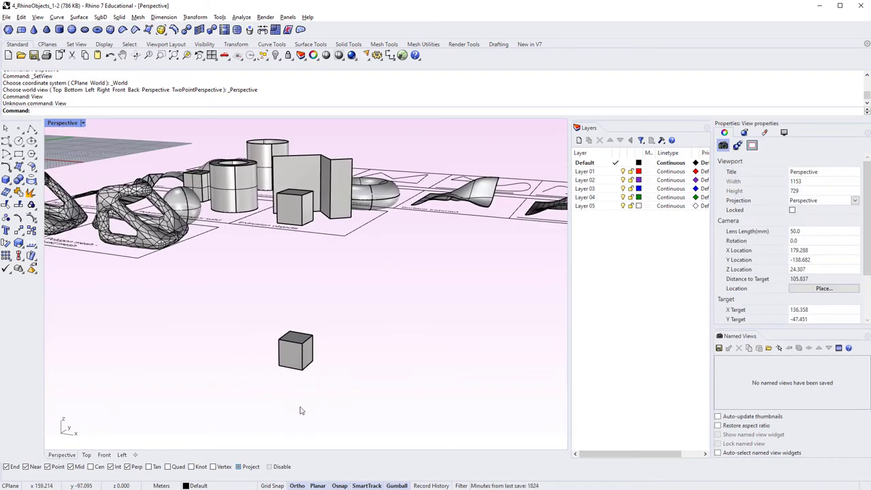
Delete the cube copy lying below the extrusion objects cell
left_click(301, 355)
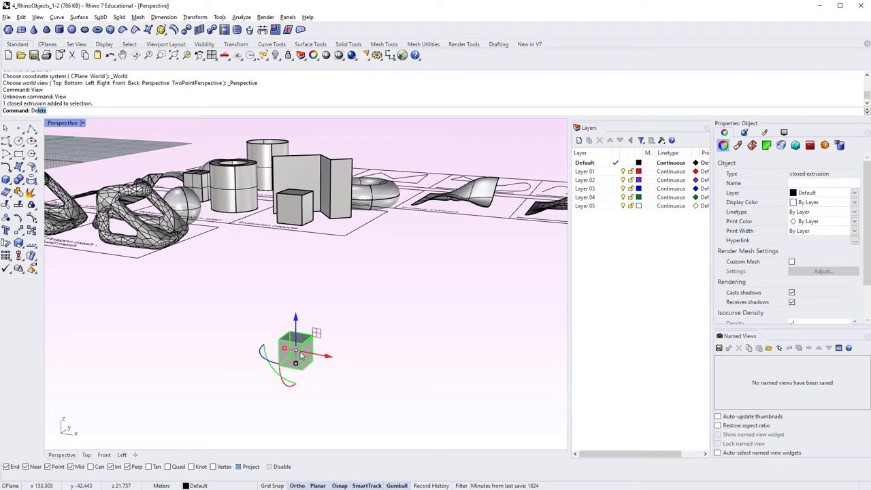
key("Escape")
scroll(303, 344, "up", 3)
key("Escape")
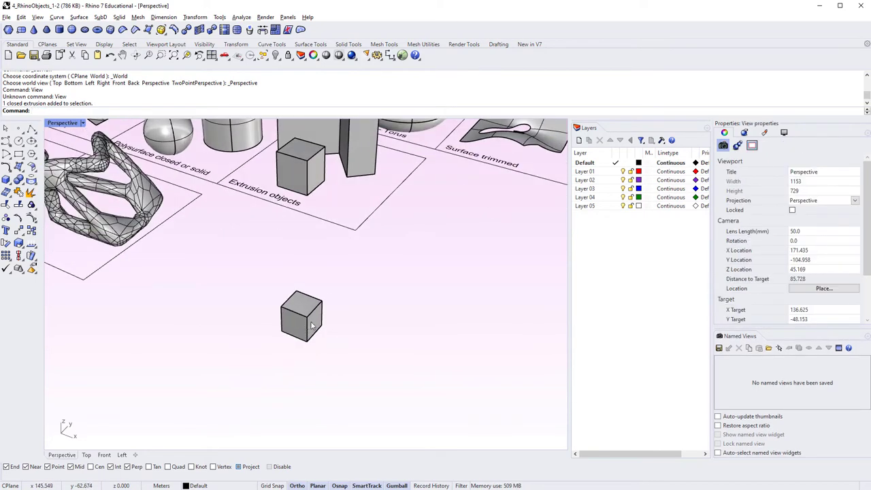
right_click_drag(312, 326, 301, 379)
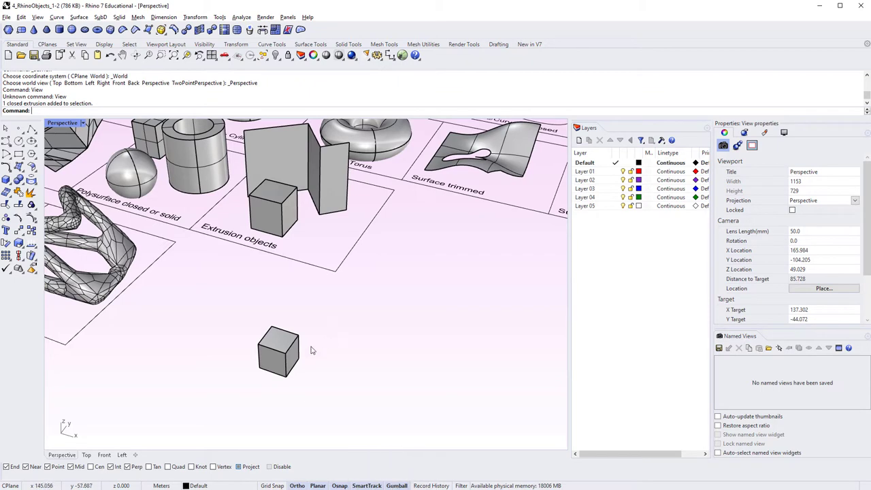
right_click_drag(312, 351, 289, 398)
left_click(284, 401)
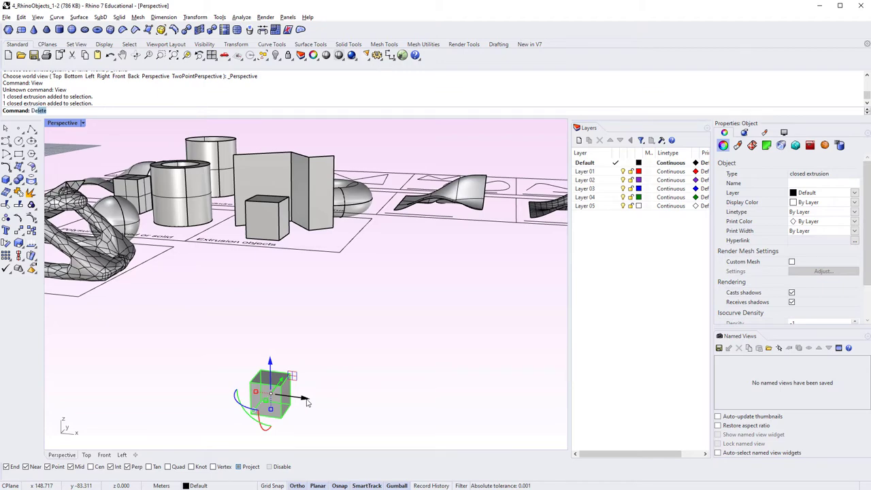
key("Delete")
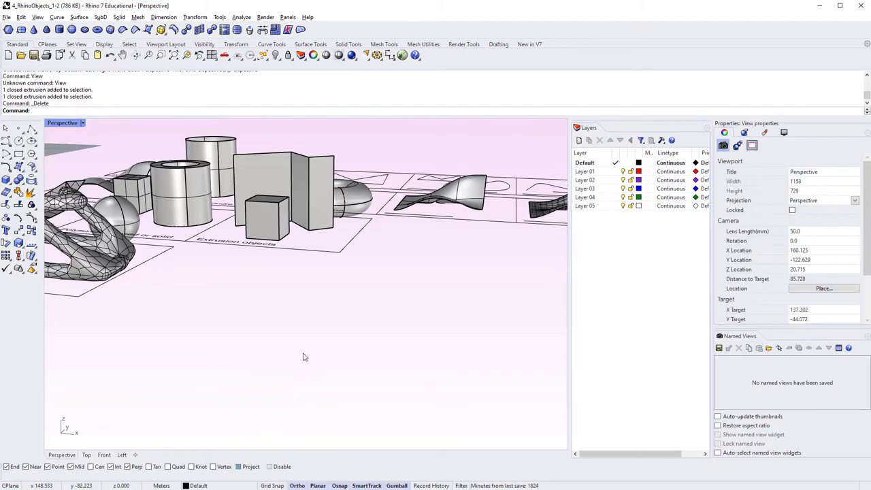
scroll(272, 313, "up", 5)
left_click(248, 295)
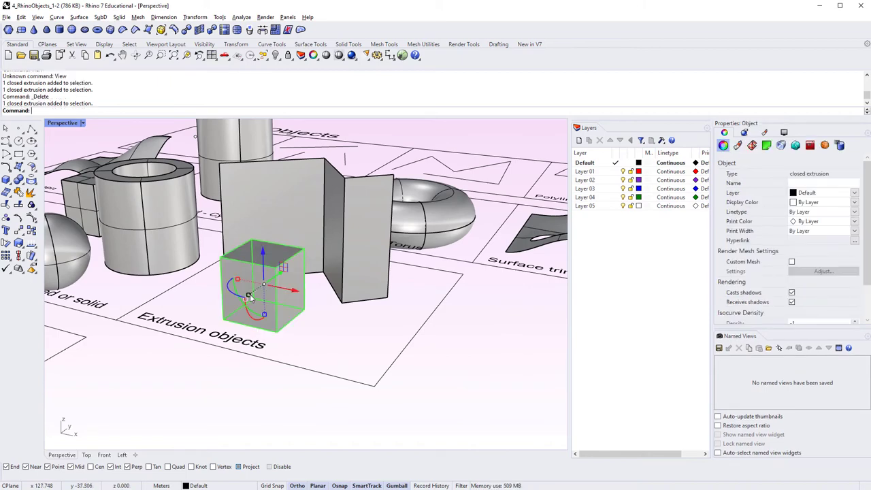
scroll(249, 297, "down", 3)
key("Escape")
scroll(252, 299, "down", 4)
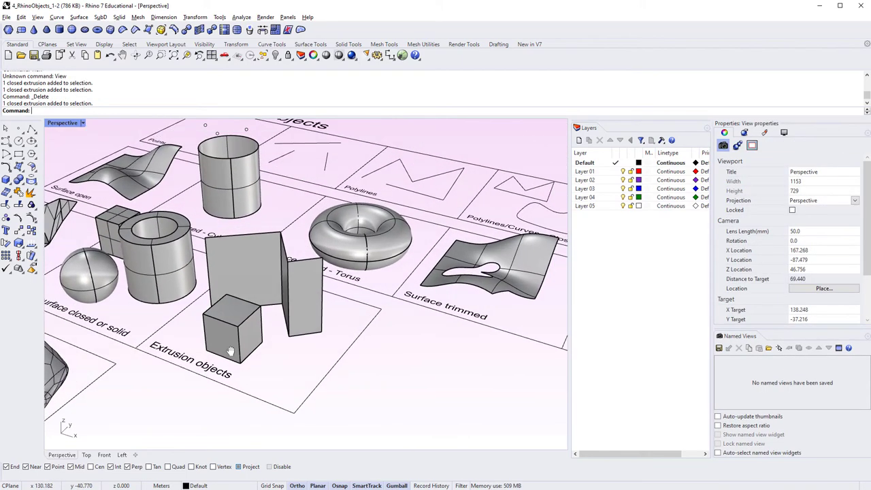
right_click_drag(230, 351, 257, 368)
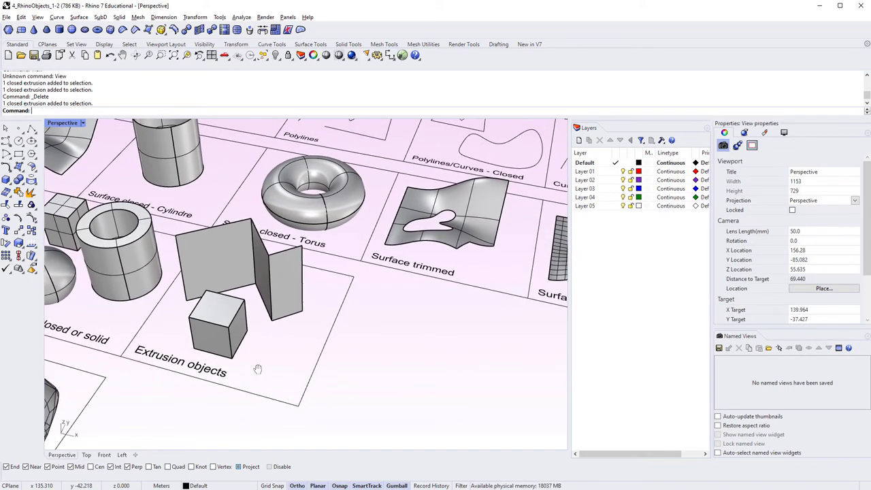
In the Top view, copy the extrusion objects cube 25 m in the positive X direction with the gumball and clear the selection
key("ctrl+F1")
left_click(232, 336)
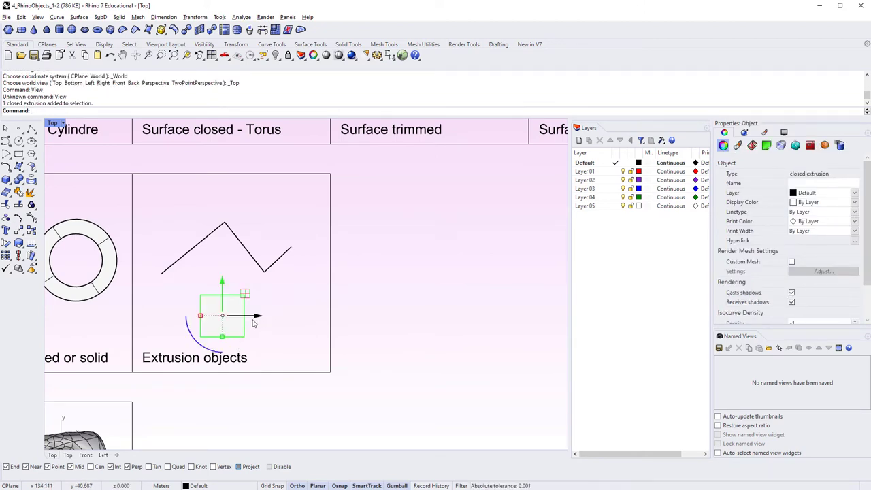
left_click(252, 323)
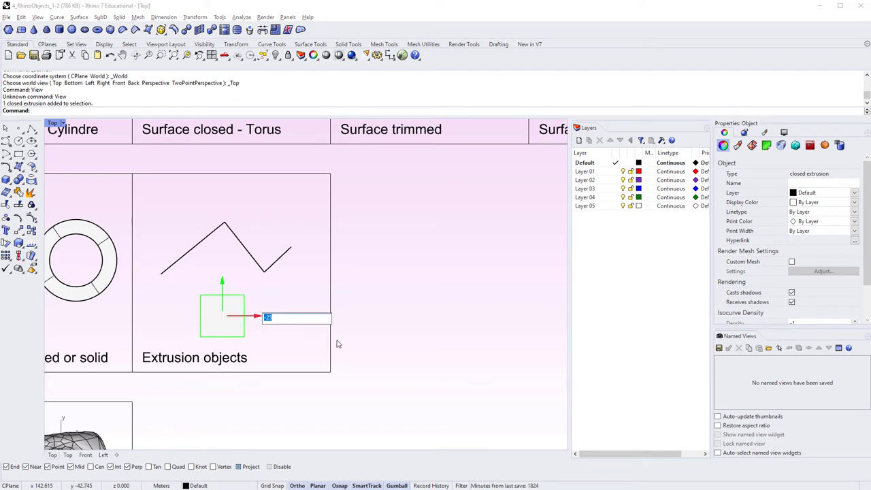
type("25")
key("Return")
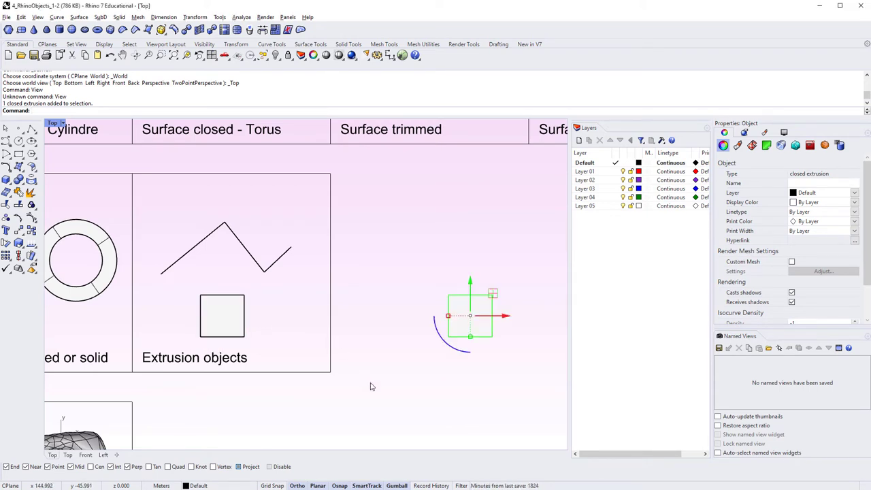
key("Escape")
Duplicate the new cube through the clipboard and move the pasted copy along positive X beside it with the gumball, leaving a gap
right_click_drag(371, 385, 299, 383)
left_click(333, 327)
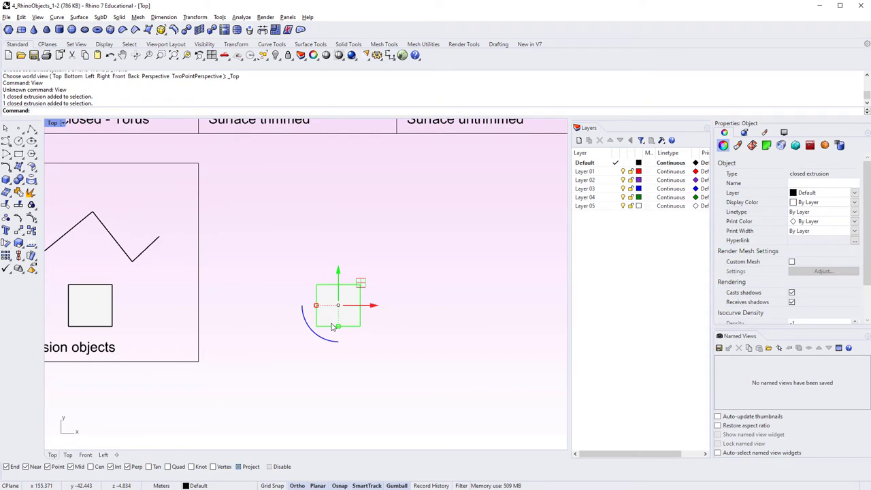
key("ctrl+c")
key("ctrl+v")
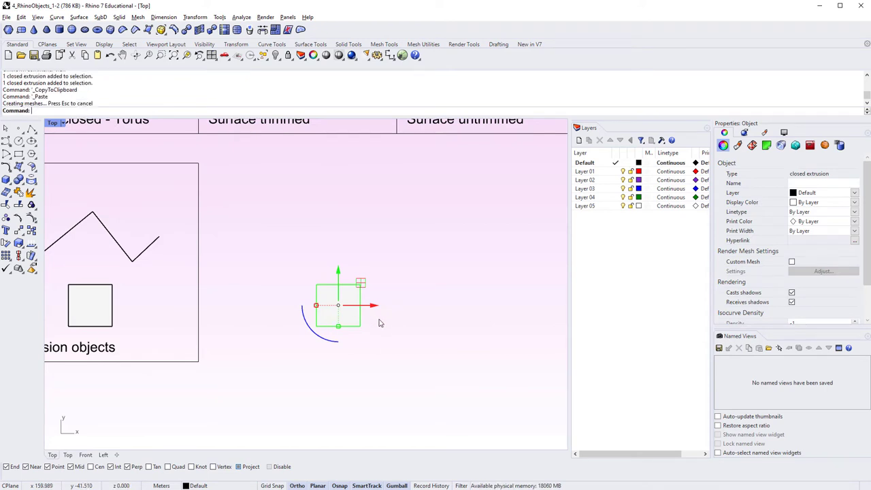
left_click_drag(374, 306, 459, 364)
left_click(459, 364)
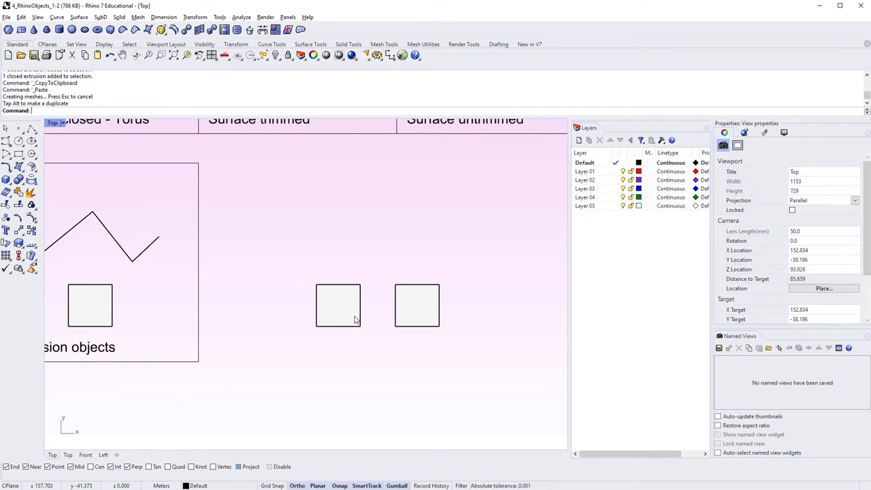
Copy the pasted cube about 11.5 m along positive X with the Copy command, using its lower-left corner as base point
right_click_drag(388, 328, 302, 354)
left_click(308, 349)
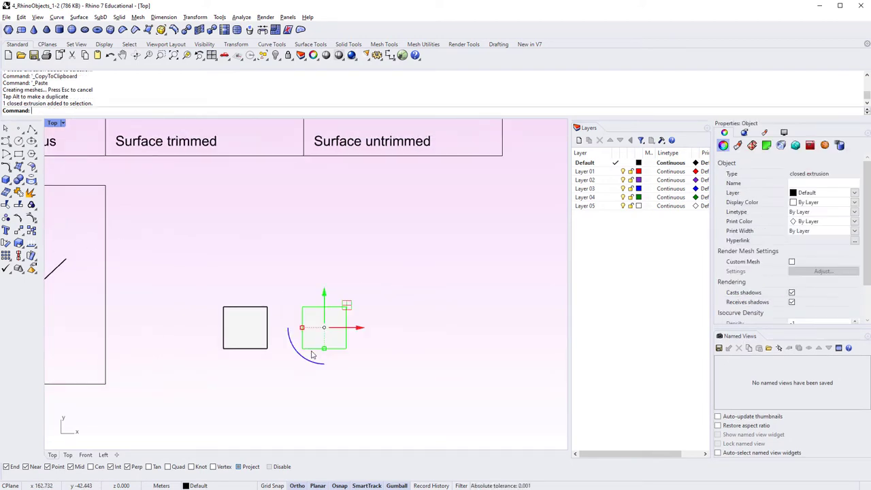
type("Copy")
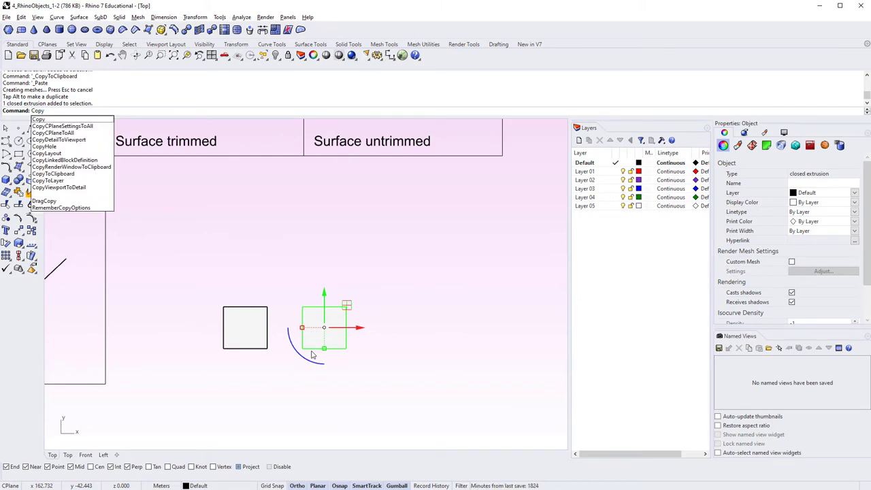
key("Return")
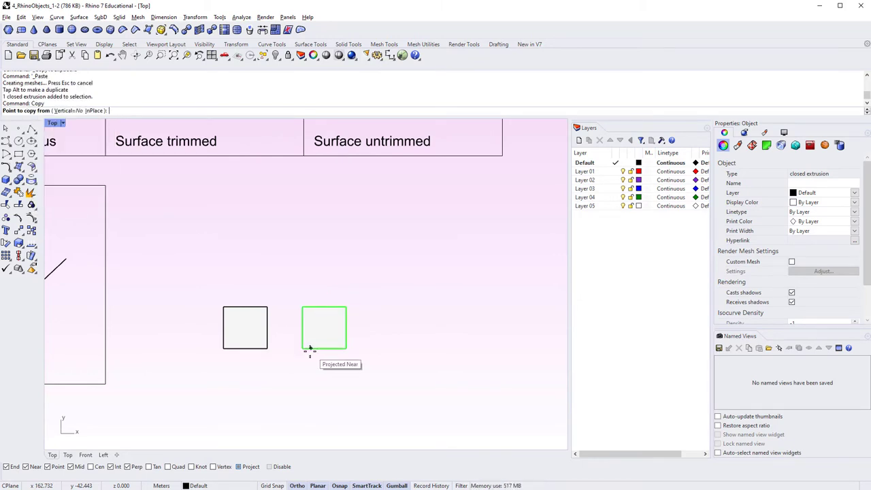
left_click(312, 352)
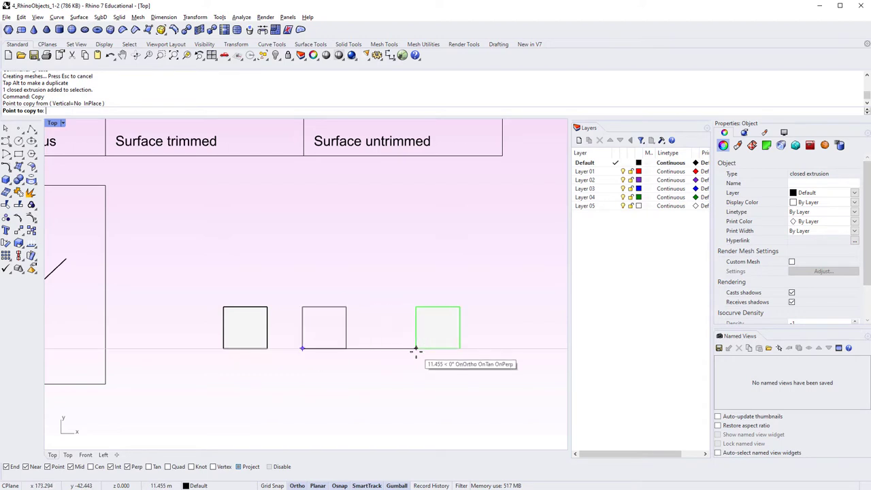
left_click(415, 350)
key("Return")
left_click(354, 383)
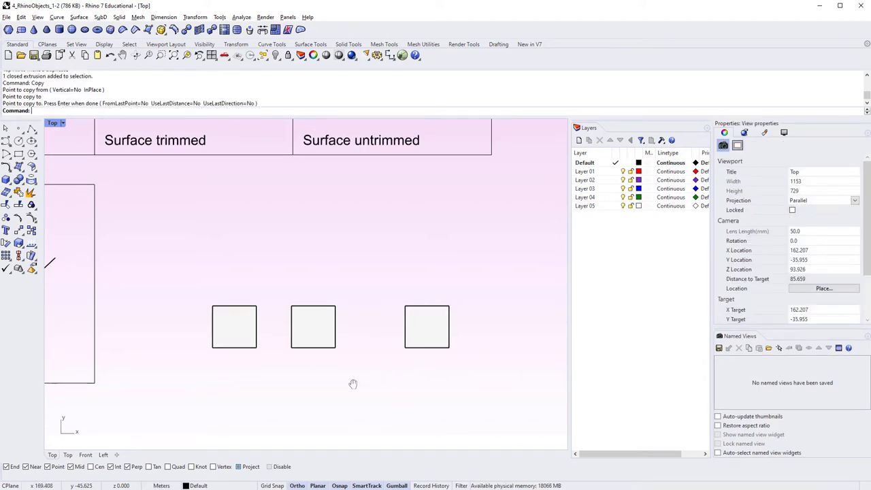
left_click(404, 349)
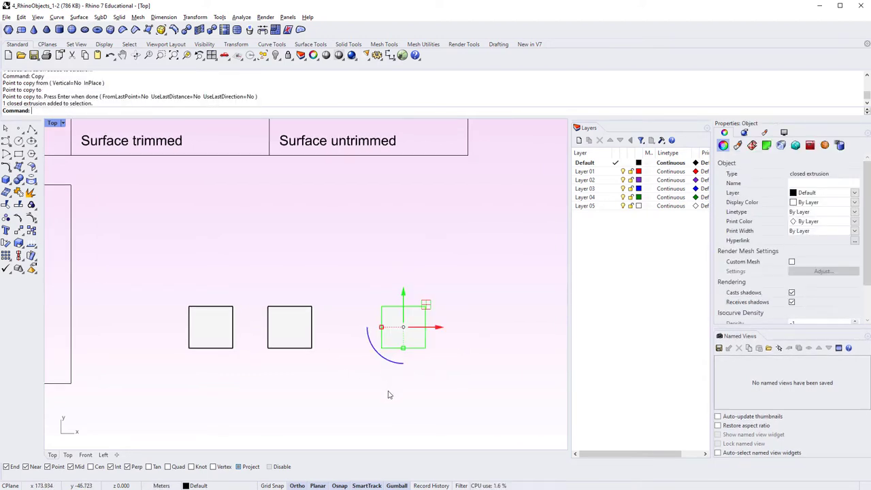
left_click(328, 391)
Rotate the middle cube of the new row by 33° with the gumball, and undo the rotation
left_click(312, 344)
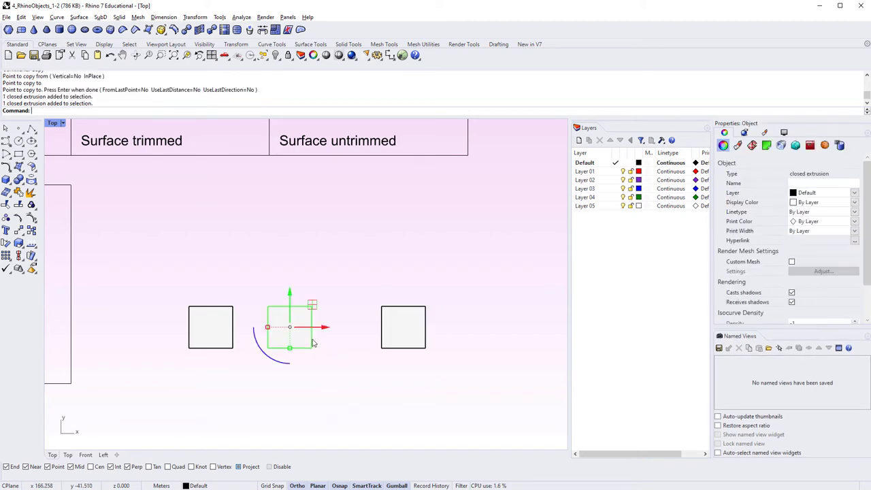
left_click(270, 358)
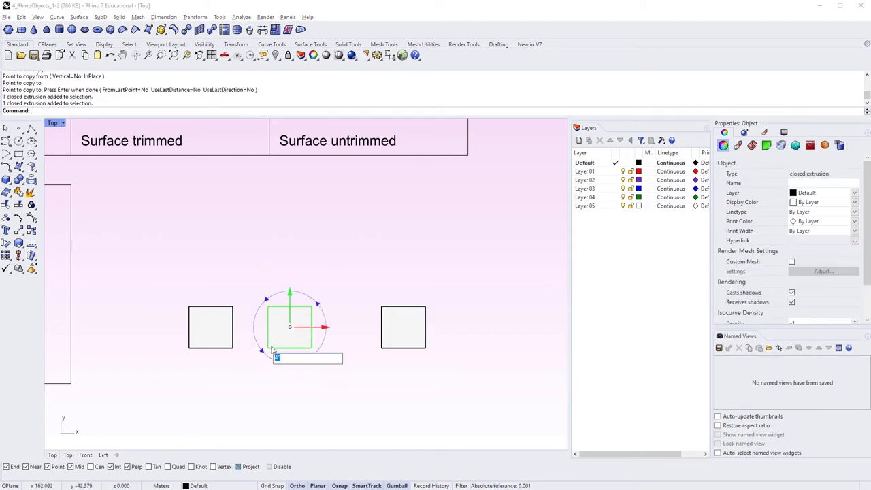
type("33")
key("Return")
key("Escape")
key("ctrl+z")
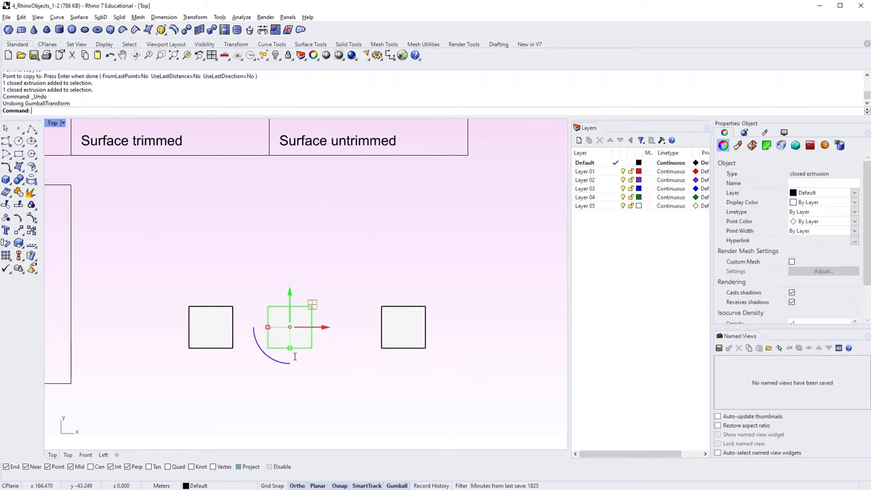
Rotate the middle cube 25° about its lower-left corner with the Rotate command, using a straight-down reference and Ortho off, and undo the rotation
key("Up")
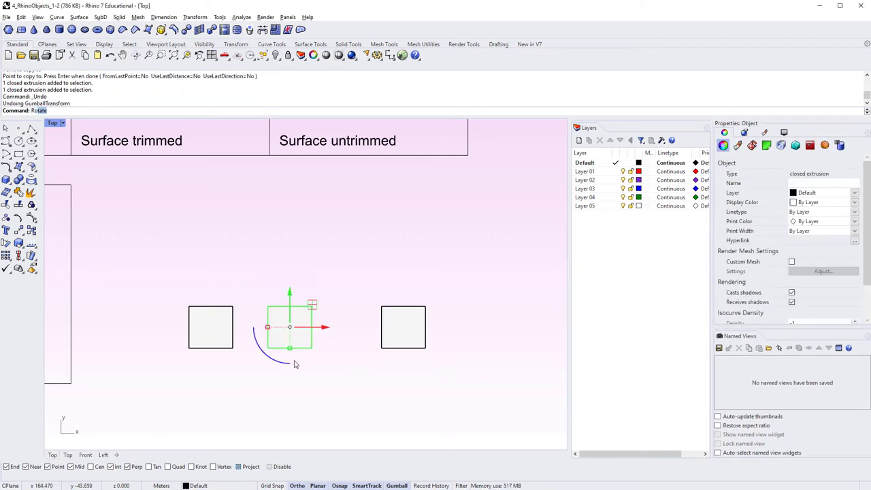
key("Return")
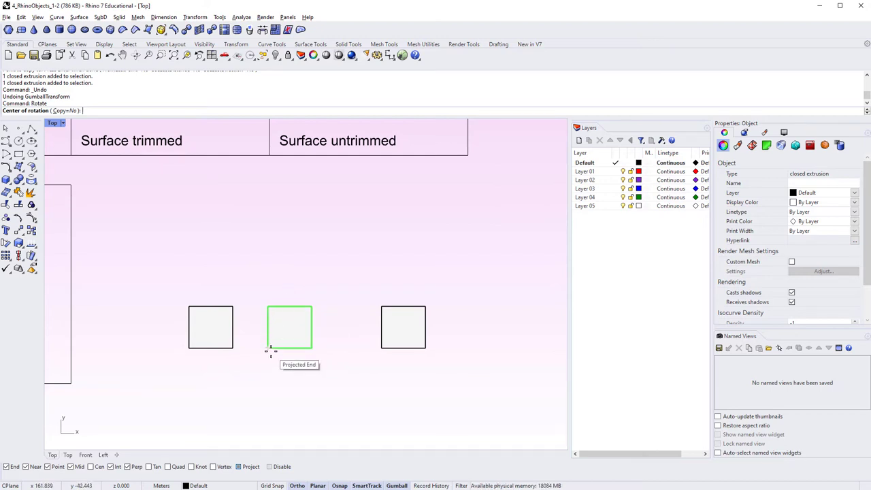
left_click(270, 350)
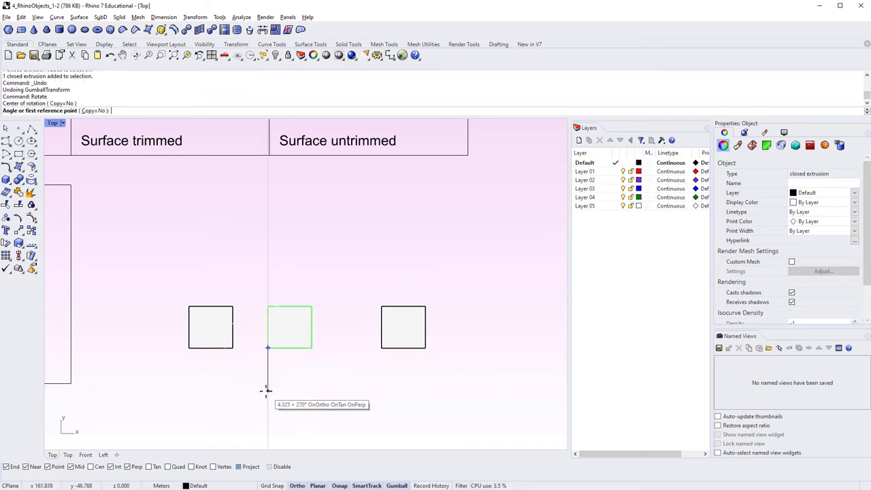
left_click(266, 394)
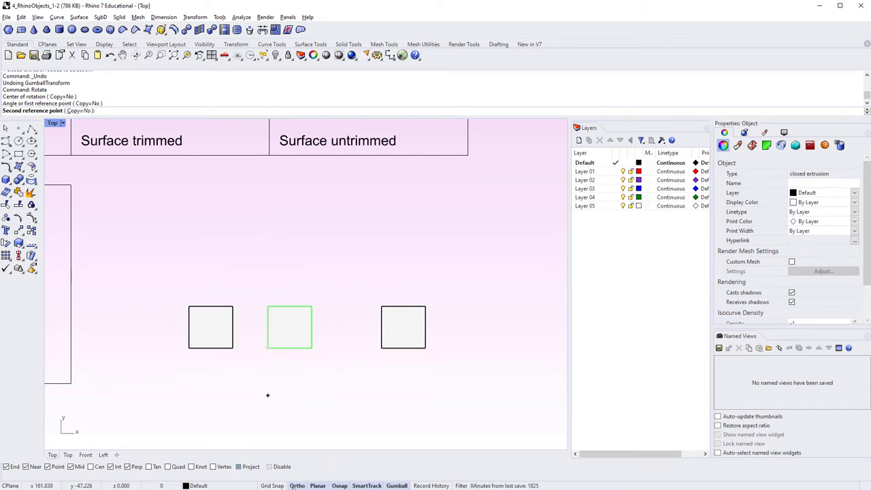
left_click(295, 485)
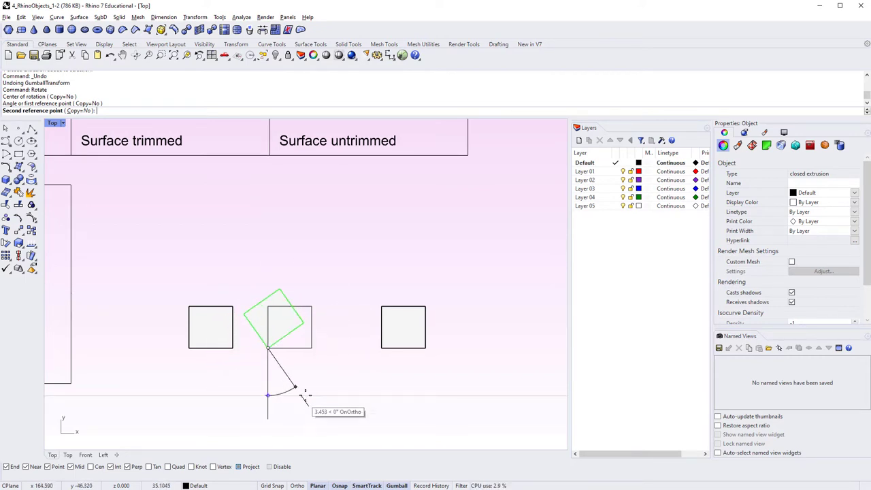
type("25")
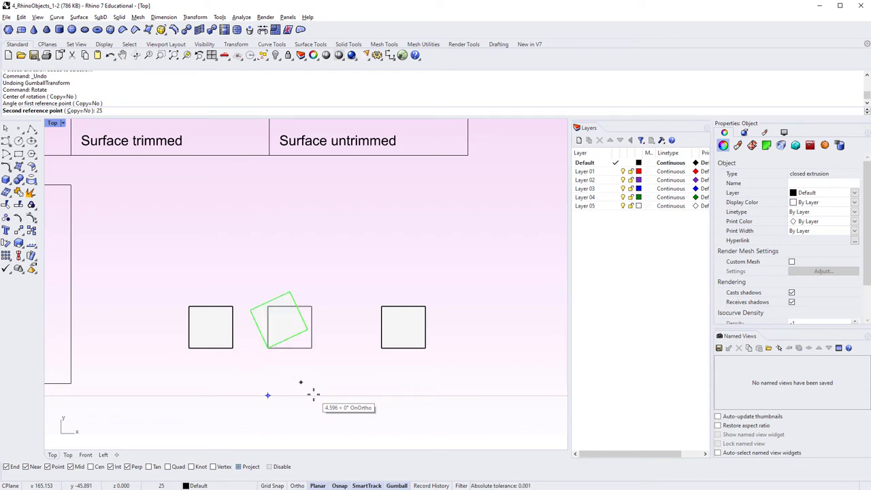
key("Return")
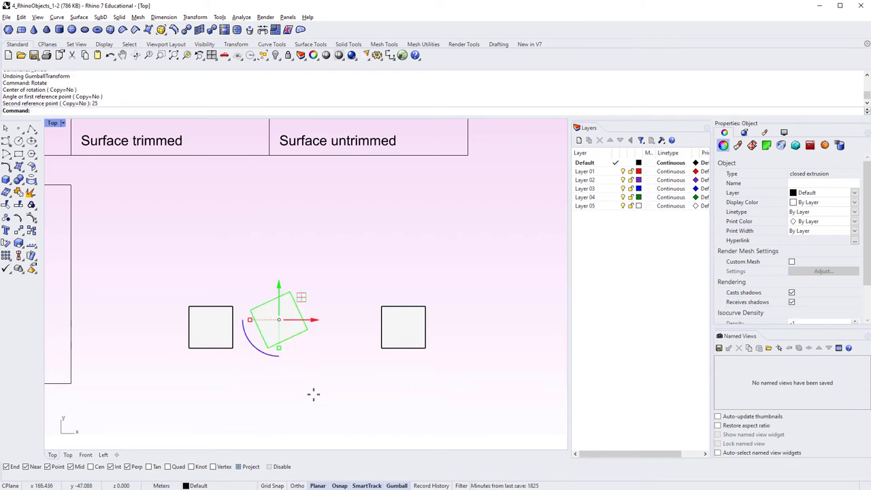
key("Escape")
key("ctrl+z")
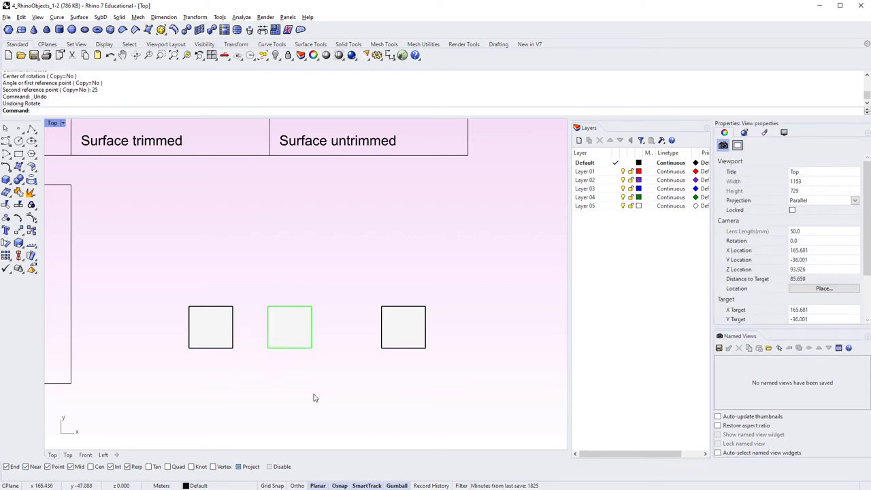
Mirror the rightmost cube of the row across its right edge with the Mirror command, keeping the original
key("Escape")
left_click(389, 347)
right_click_drag(361, 371, 320, 394)
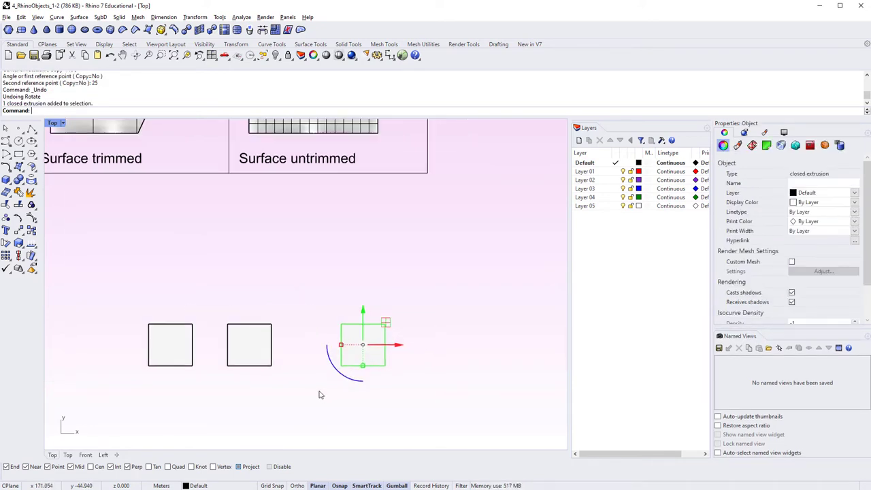
type("Mirror")
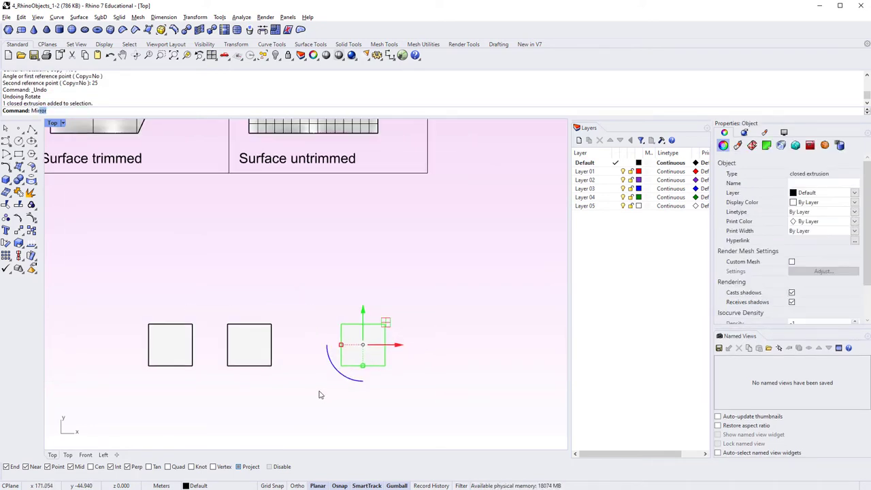
key("Return")
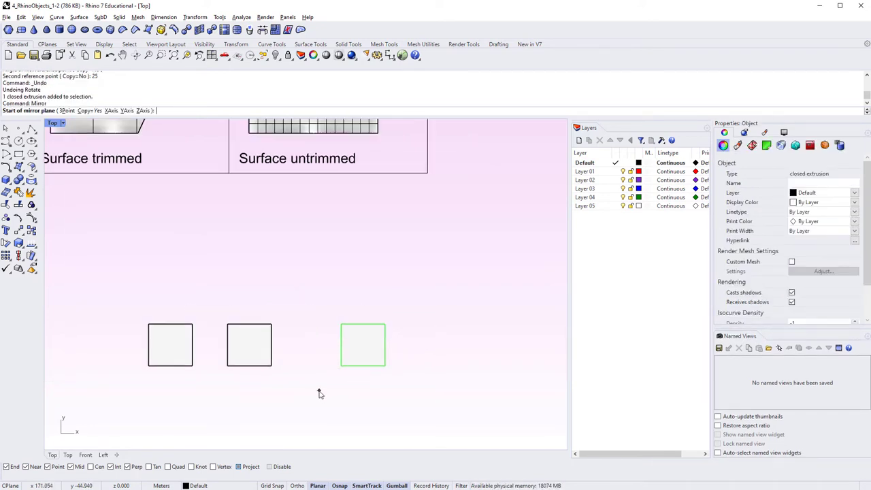
left_click(382, 317)
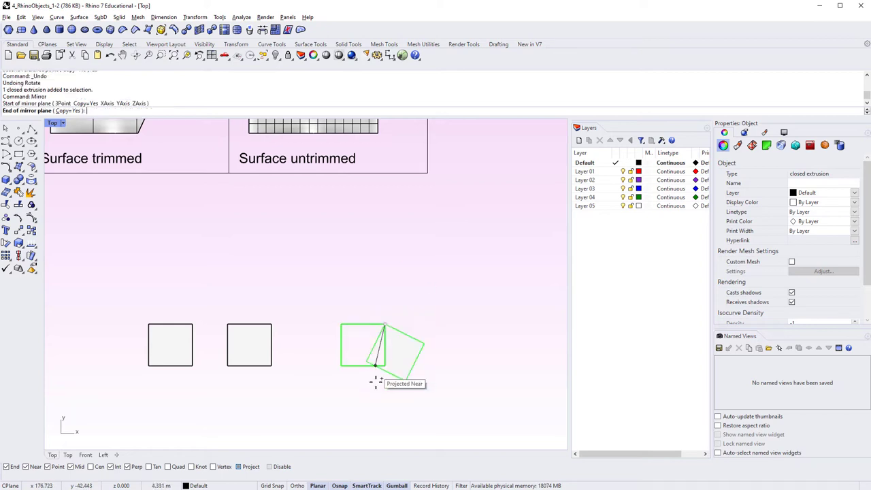
left_click(385, 418)
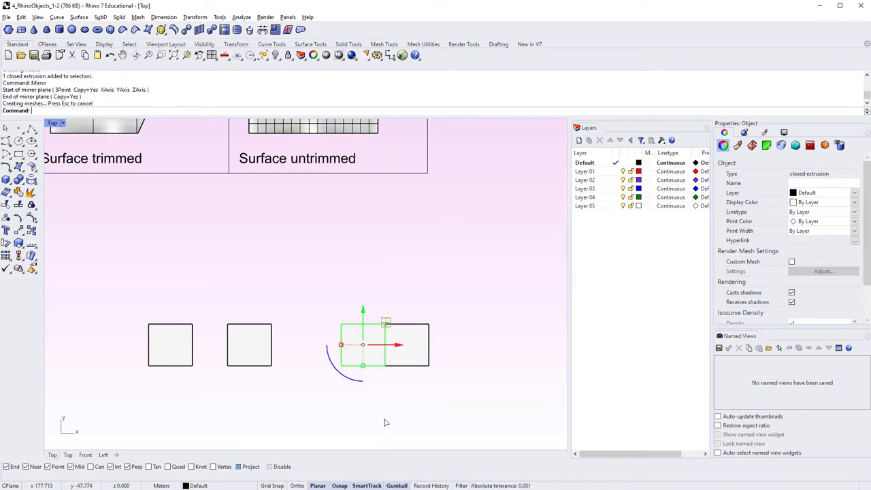
left_click(389, 415)
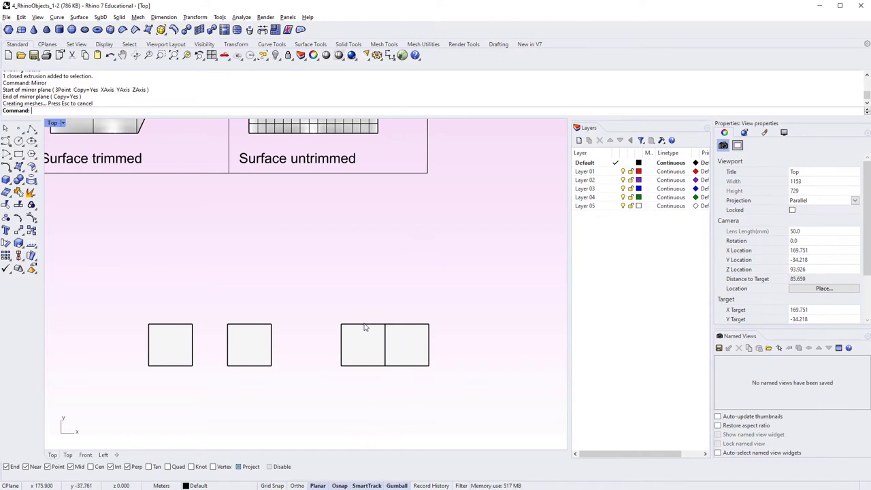
left_click(187, 19)
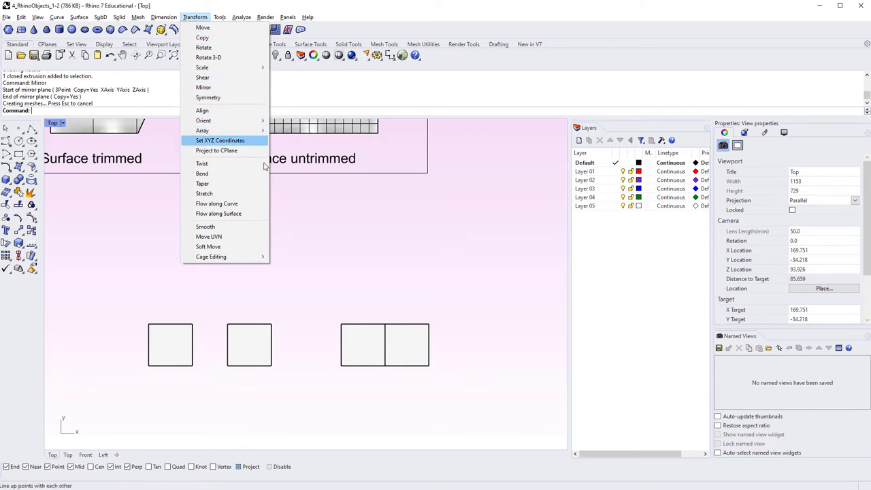
left_click(264, 301)
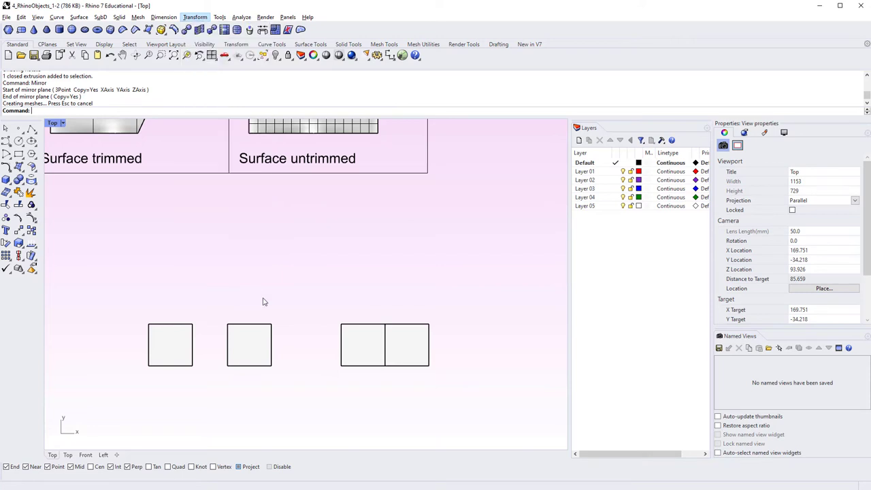
right_click_drag(329, 301, 310, 325)
scroll(245, 304, "down", 1)
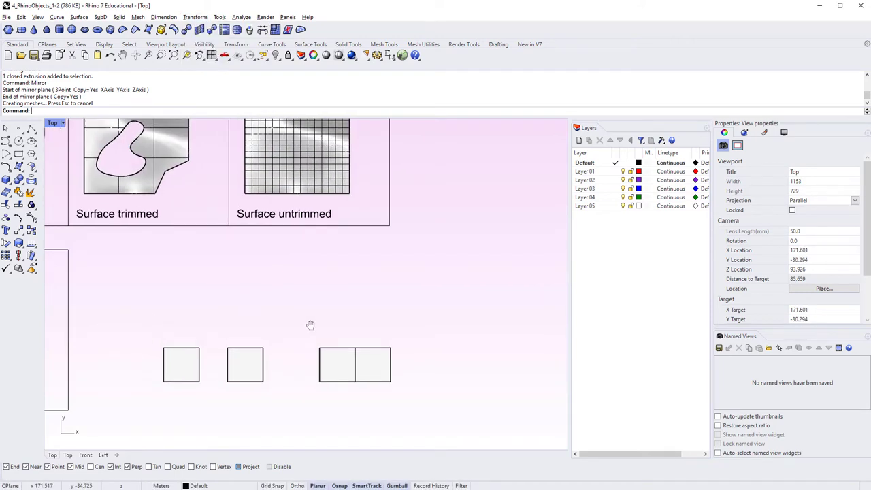
scroll(305, 324, "down", 2)
right_click_drag(260, 338, 310, 335)
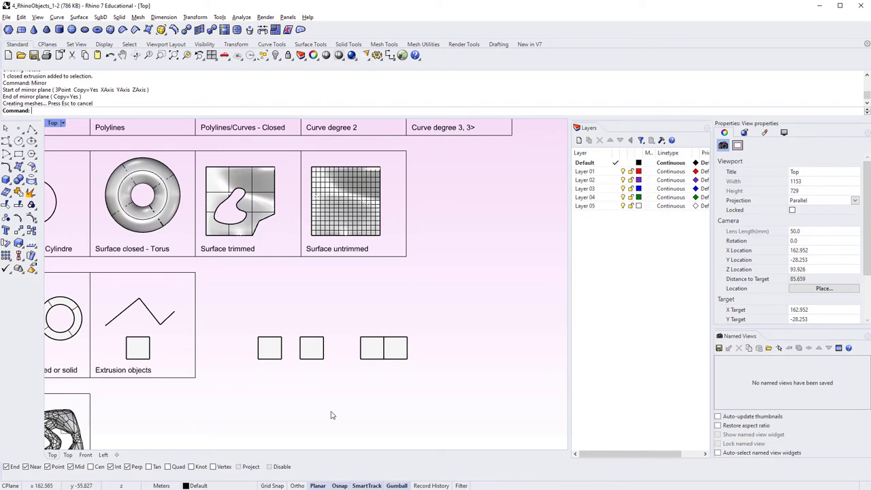
In the Perspective view, copy the mirrored cube from its lower front-right corner to the upper front-left corner of the adjoining cube
key("ctrl+F4")
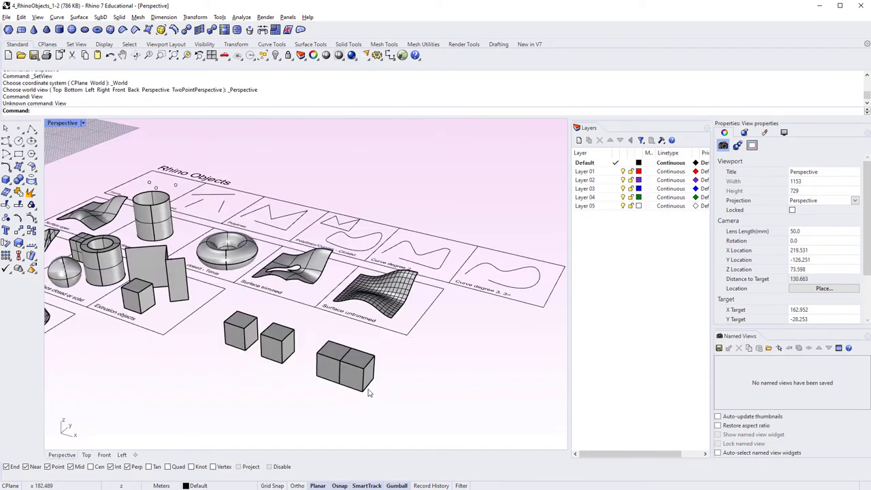
left_click(364, 378)
scroll(388, 381, "up", 5)
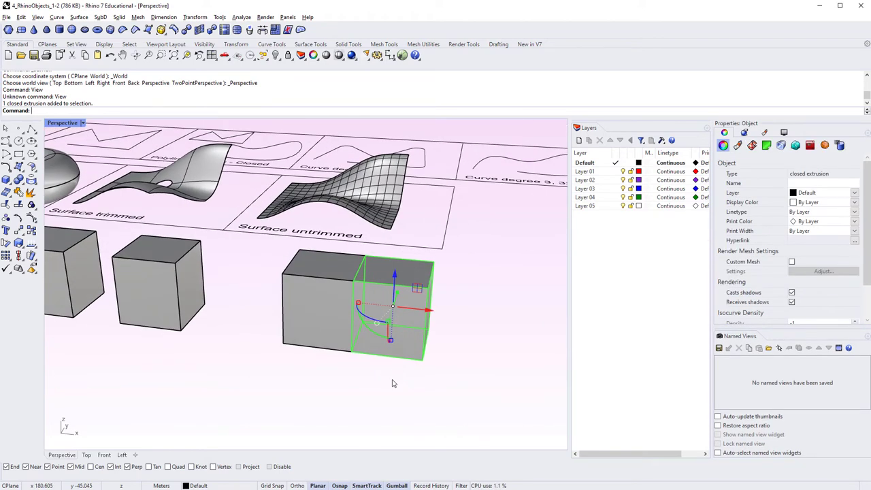
type("copy")
key("Return")
scroll(350, 361, "up", 2)
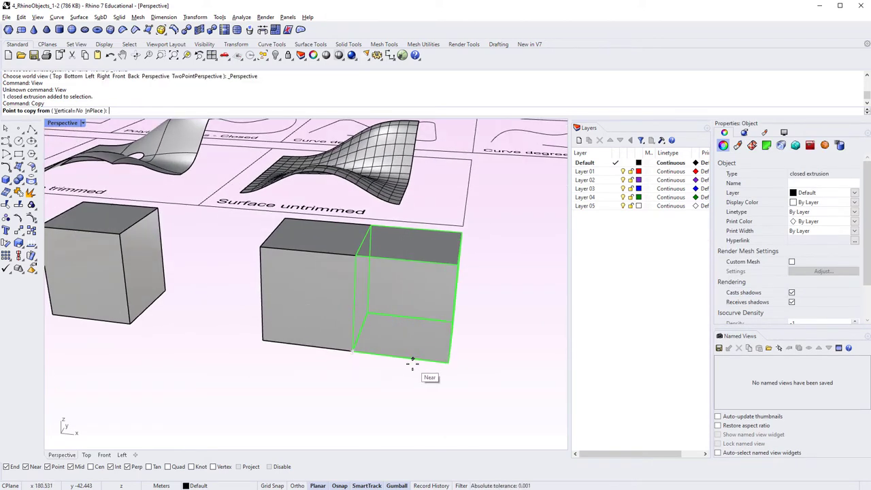
right_click_drag(411, 361, 387, 384)
left_click(383, 378)
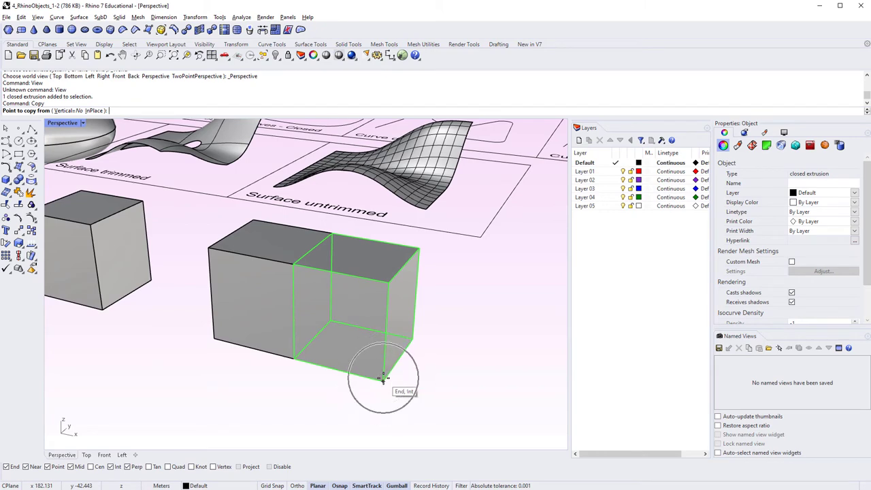
left_click(208, 246)
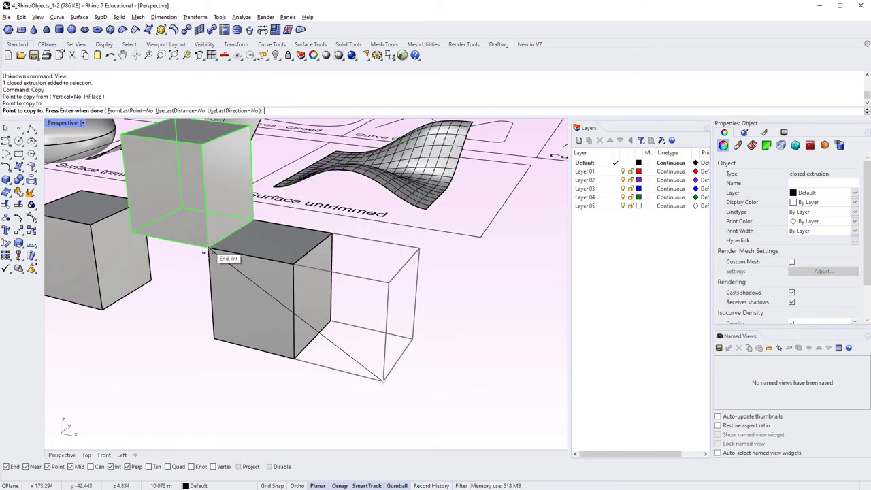
right_click_drag(214, 249, 253, 301)
key("Return")
key("Escape")
right_click_drag(364, 321, 295, 327)
right_click_drag(290, 348, 279, 335)
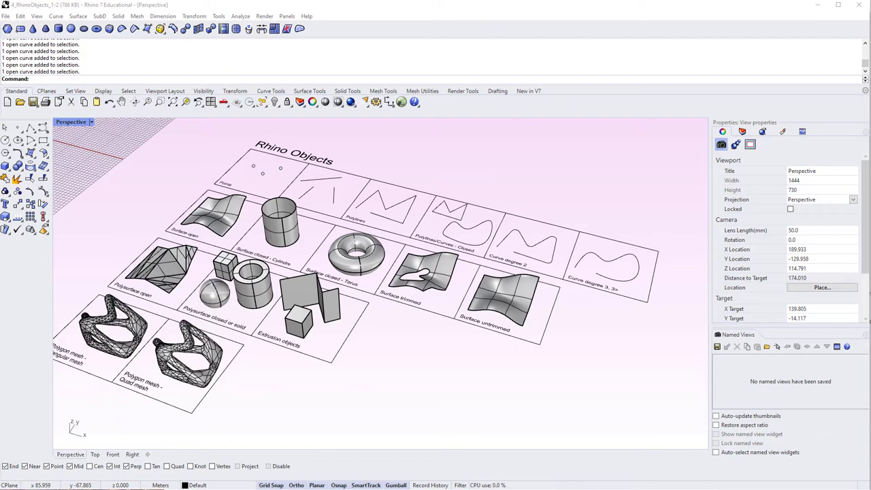
Examine the sample points, then select the diagonal line and the open polyline in turn to inspect their control points
right_click_drag(418, 249, 242, 307)
scroll(271, 276, "up", 5)
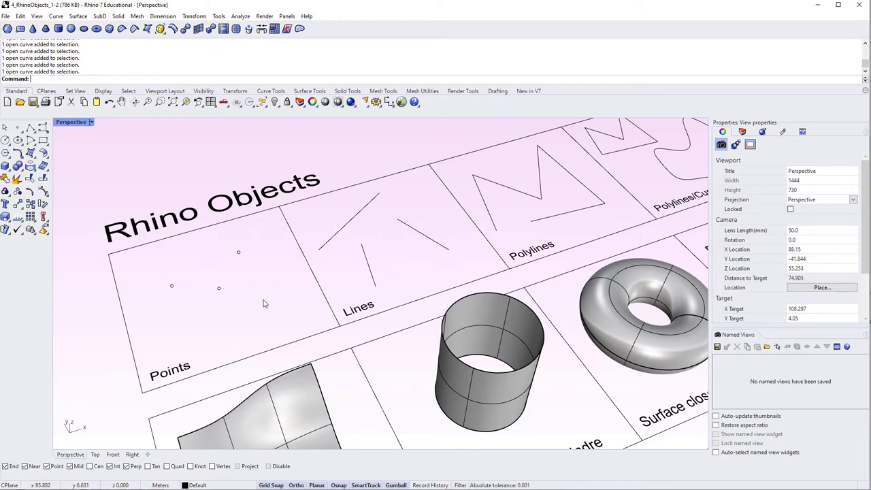
right_click_drag(420, 243, 232, 324, "shift")
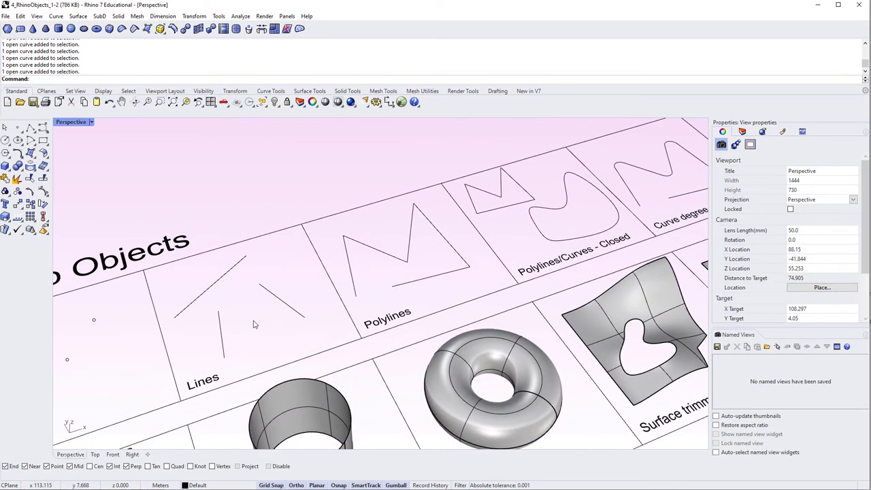
left_click(219, 283)
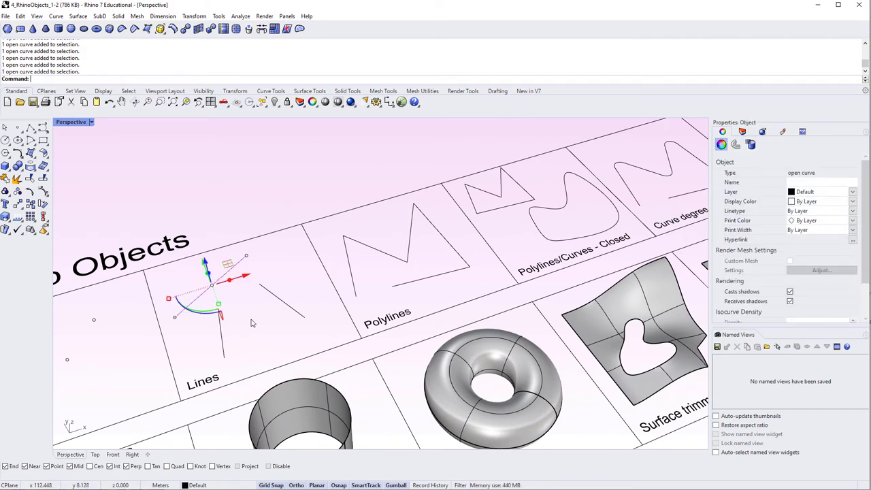
key("ctrl")
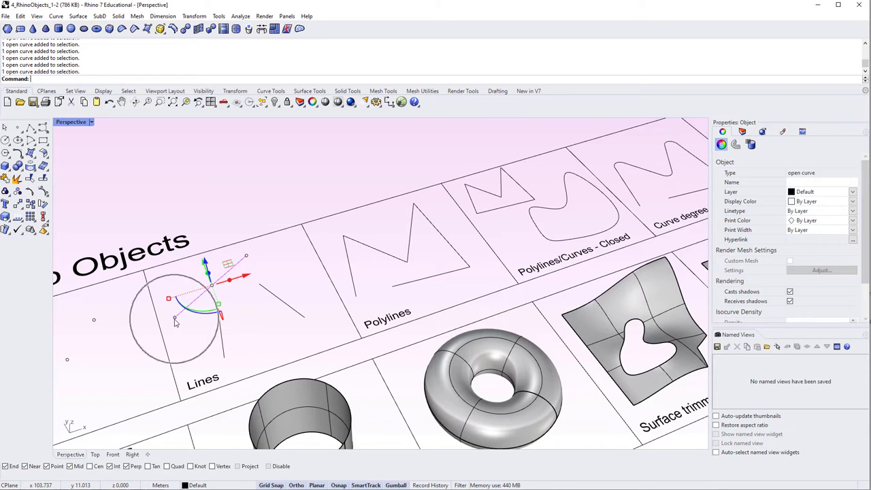
key("ctrl")
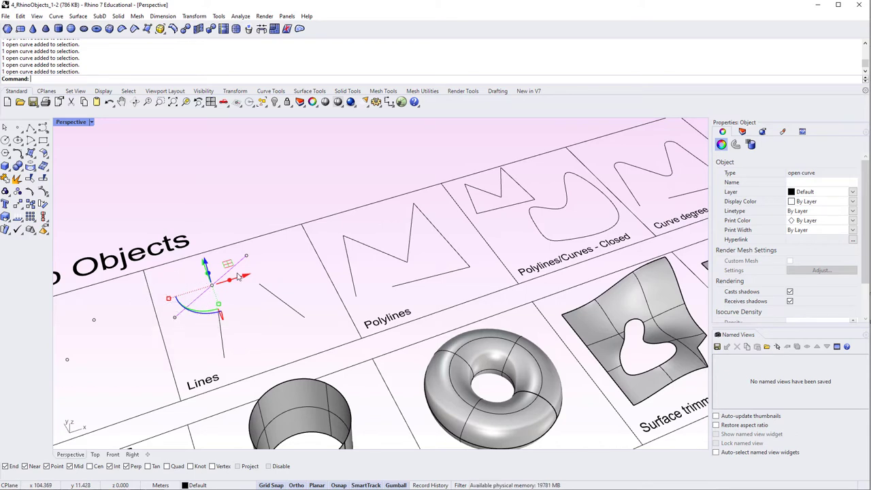
key("ctrl")
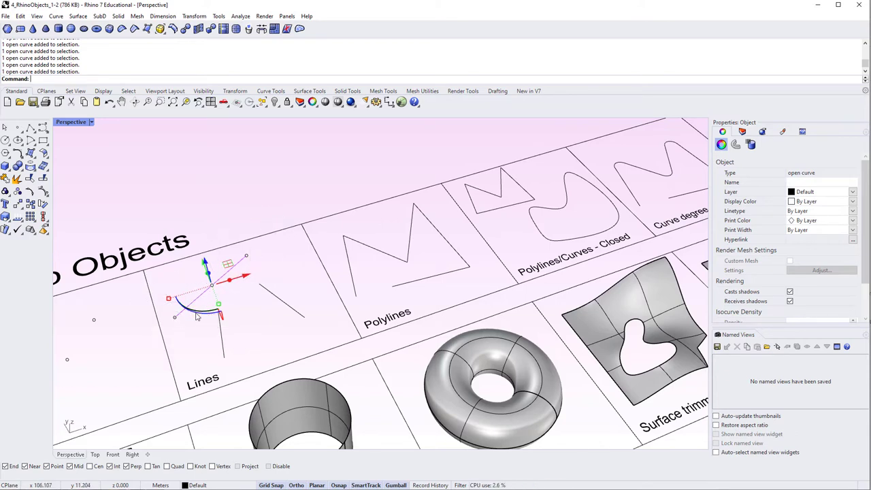
left_click(264, 338)
right_click_drag(390, 304, 274, 330)
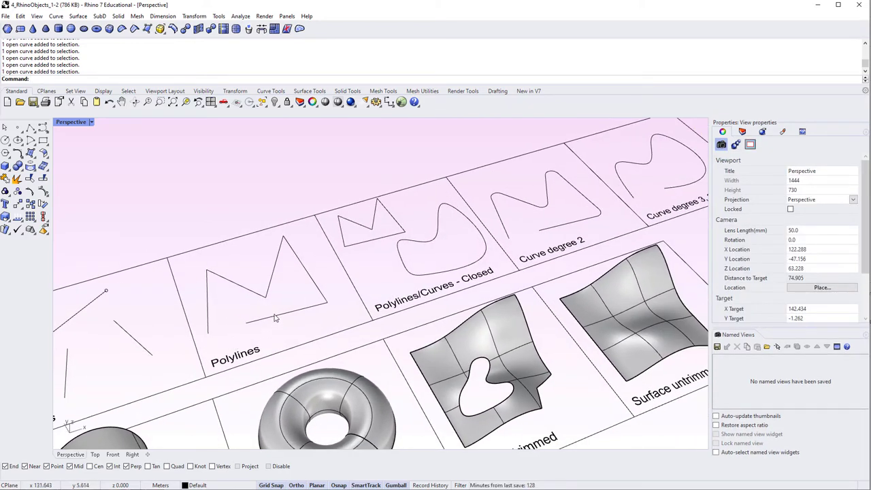
left_click(275, 318)
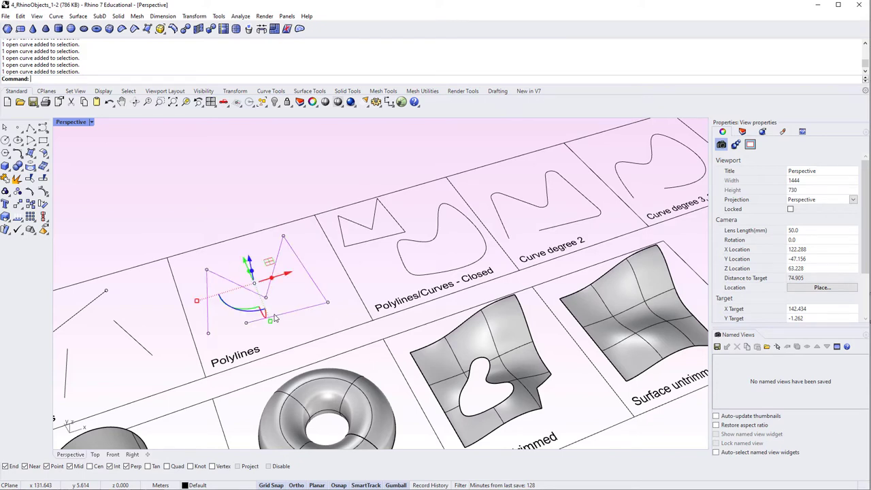
key("F10")
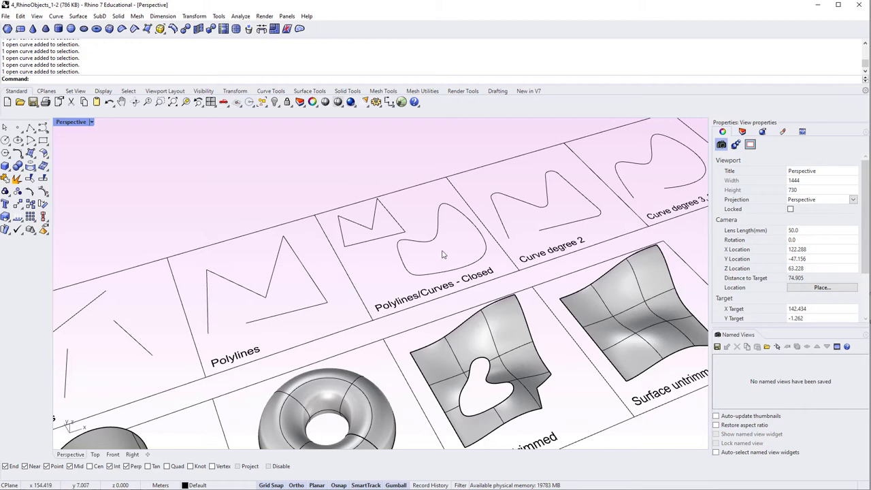
Select the closed curve and then the degree 2 curve to compare their control points
right_click_drag(512, 231, 289, 290, "shift")
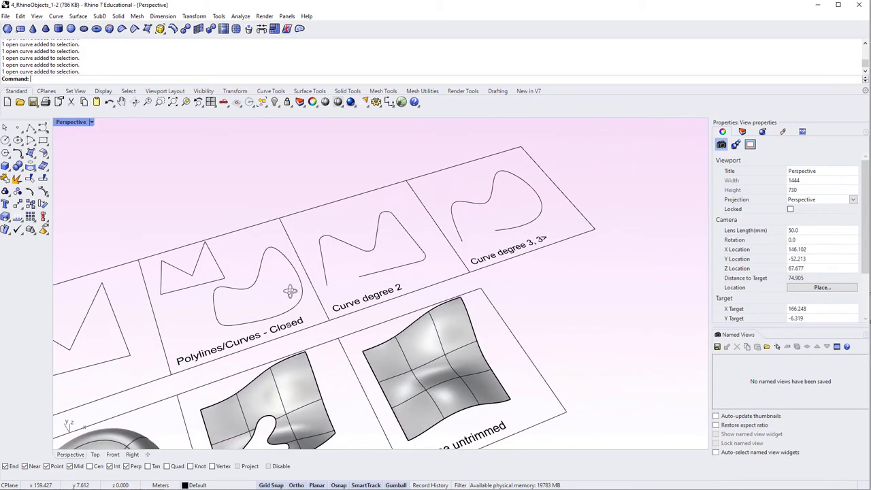
scroll(292, 292, "up", 4)
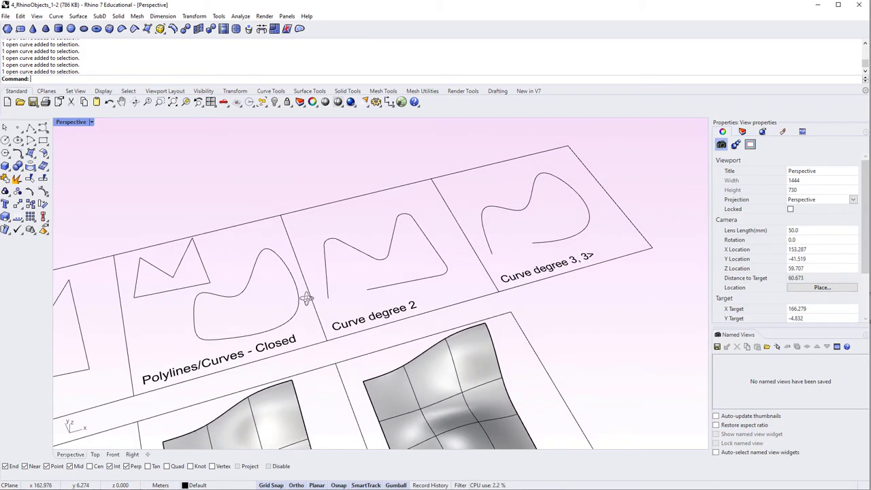
right_click_drag(307, 299, 317, 312, "shift")
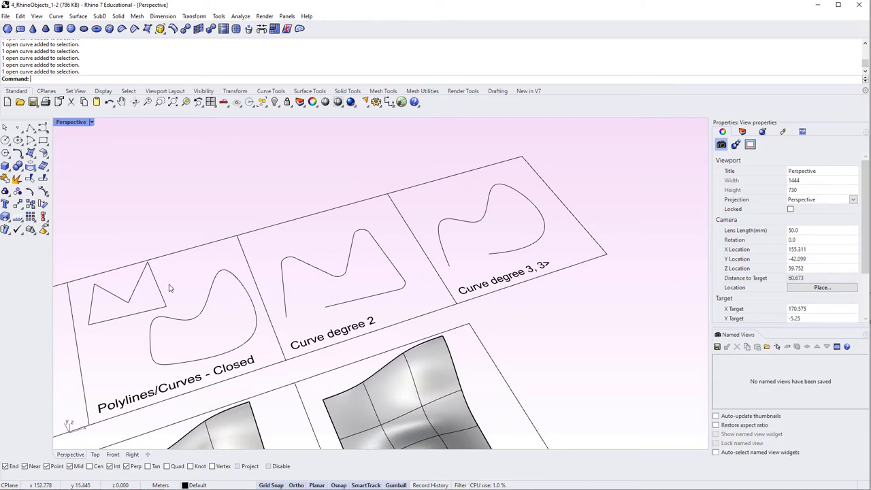
left_click(213, 291)
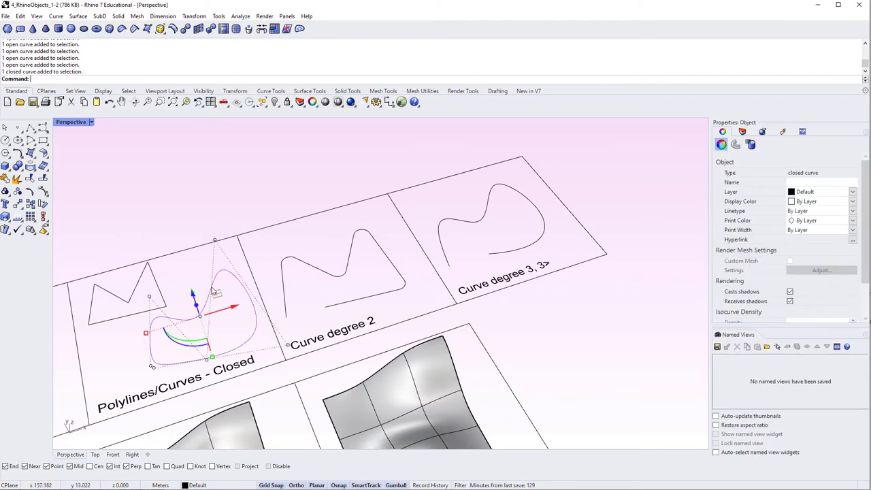
left_click(298, 265)
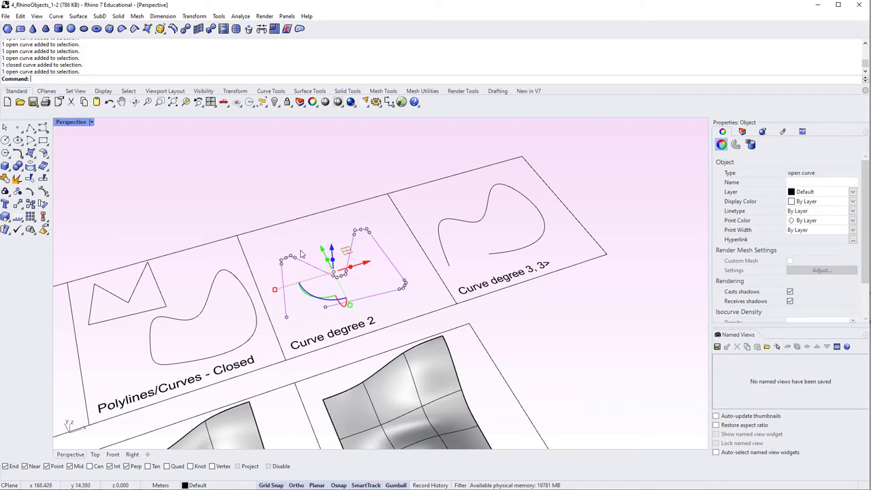
left_click(298, 248)
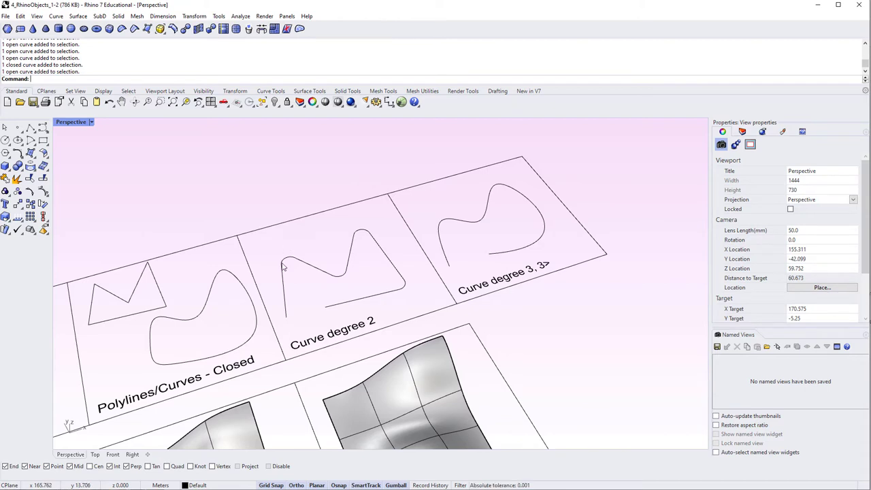
right_click_drag(348, 322, 263, 341)
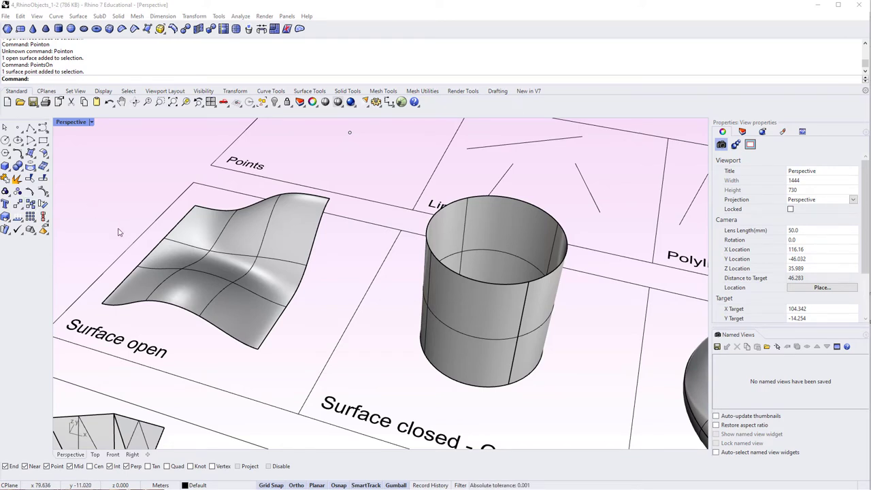
Select the open surface and turn on its control points with PointsOn
scroll(210, 315, "down", 2)
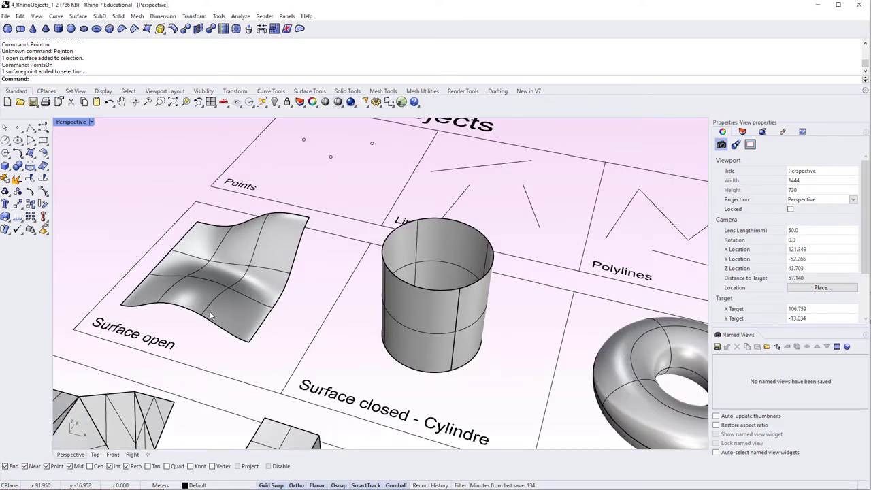
key("Down")
key("Down")
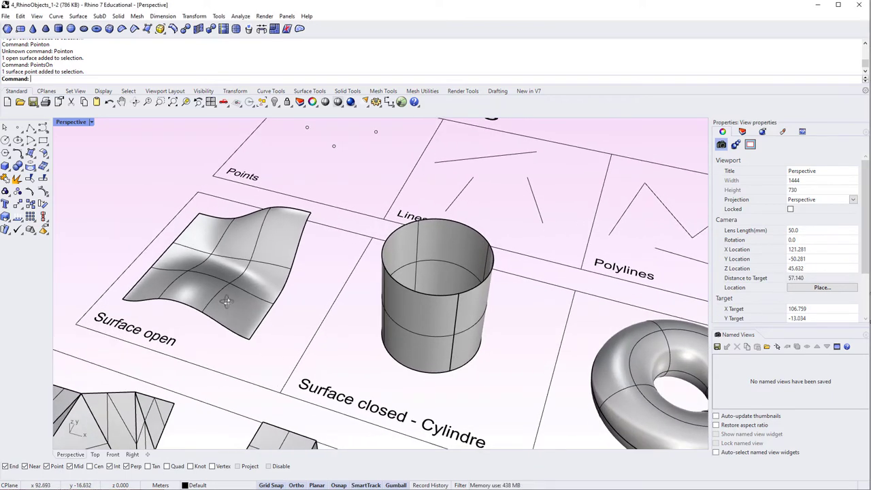
key("Right")
left_click(231, 301)
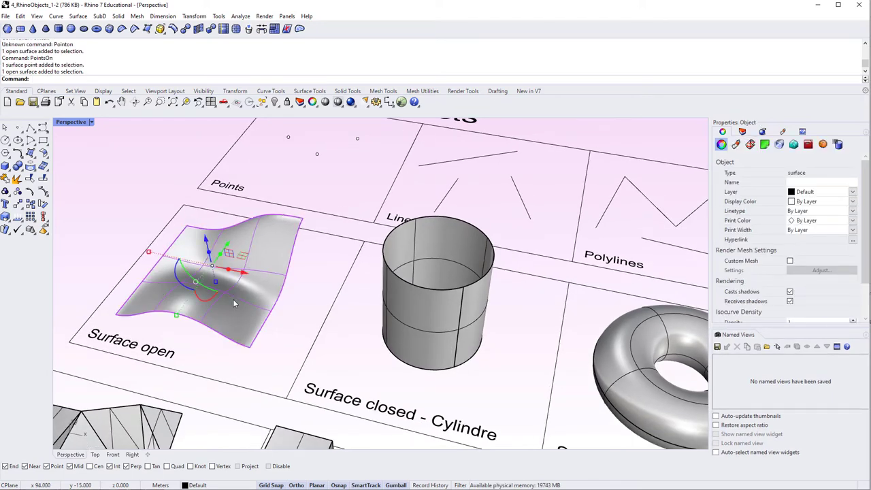
type("PointsOn")
key("Return")
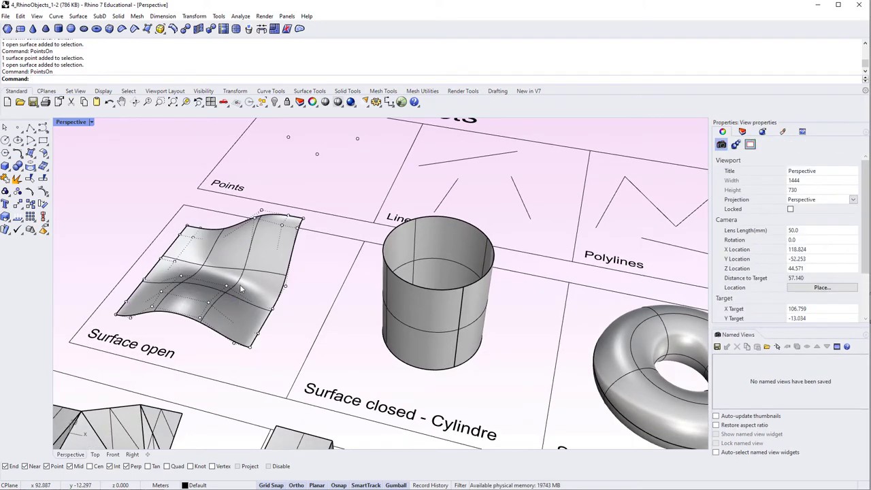
Raise one of the open surface's interior control points vertically to form a bulge
scroll(235, 295, "up", 2)
mouse_move(240, 289)
right_mouse_down()
mouse_move(276, 268)
mouse_move(229, 295)
right_mouse_up()
scroll(250, 292, "up", 4)
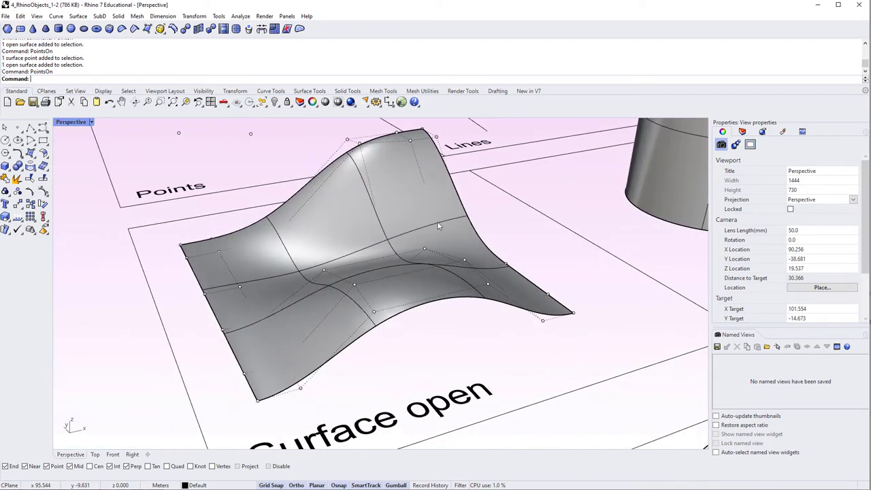
left_click(325, 271)
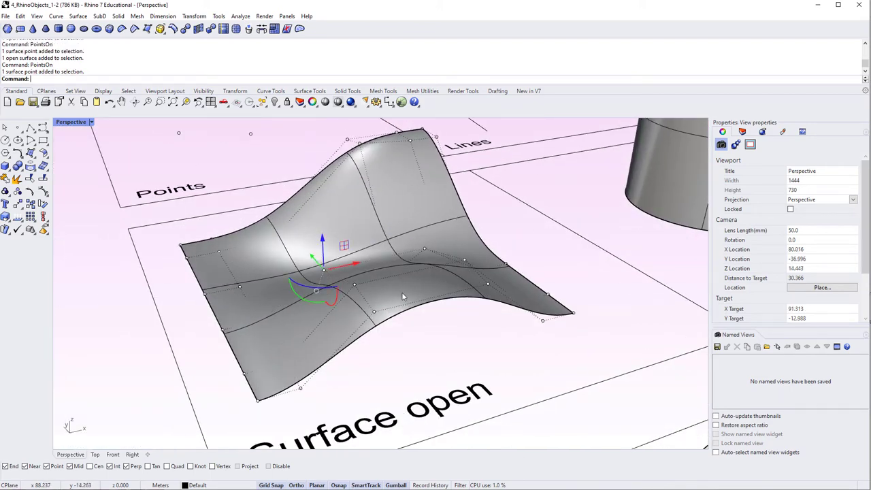
right_click_drag(448, 310, 324, 298, "shift")
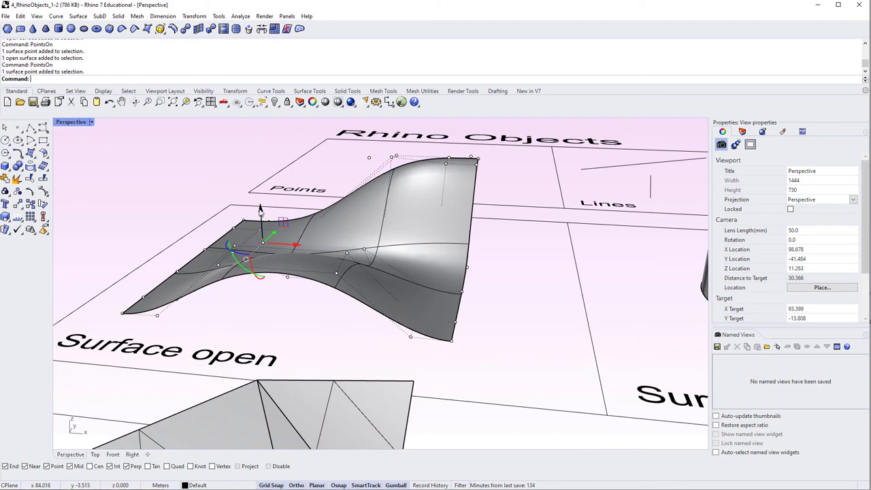
left_click_drag(255, 204, 258, 170)
right_click_drag(261, 242, 339, 272)
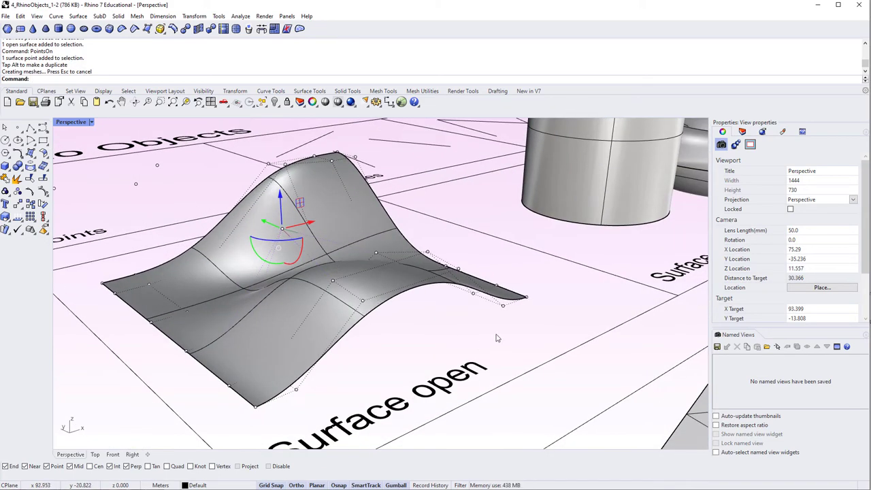
Lower a control point near the open surface's front edge vertically, then turn its control points off
left_click(362, 301)
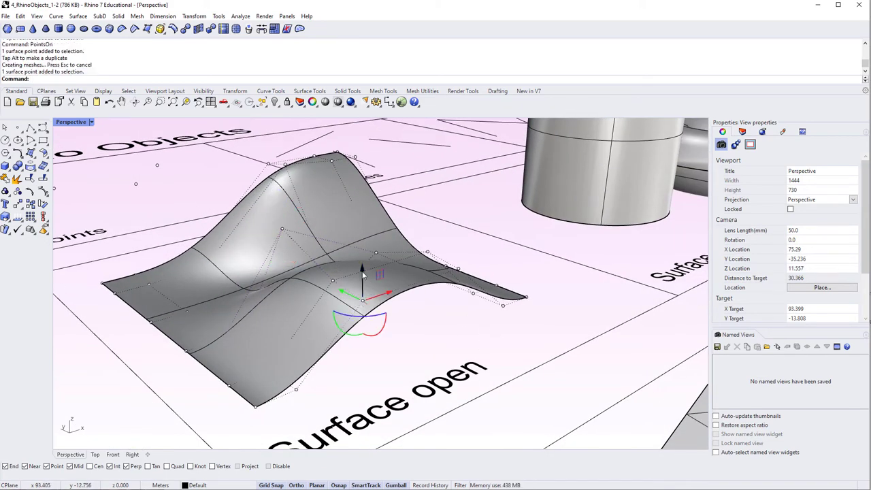
left_click_drag(363, 274, 364, 320)
scroll(416, 357, "down", 5)
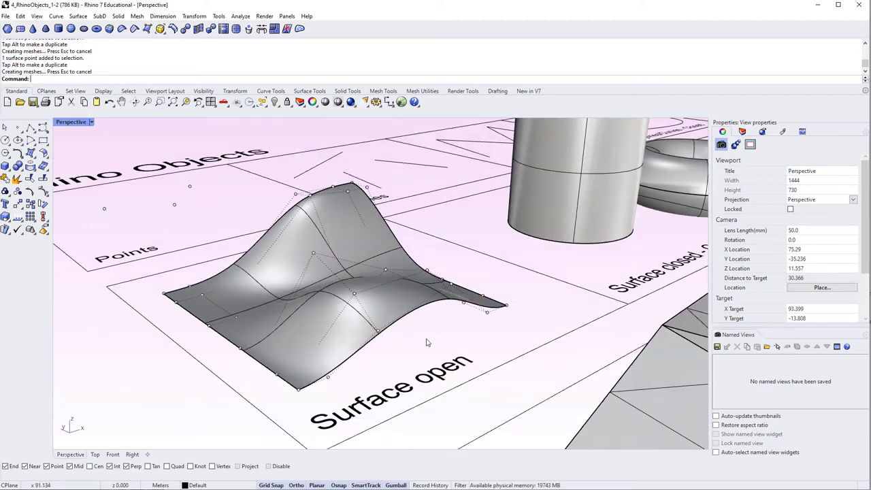
right_click_drag(415, 338, 301, 310, "shift")
key("Escape")
key("Escape")
Select the closed cylinder surface to inspect its seam and object type, then deselect it
right_click_drag(267, 325, 254, 282)
right_click_drag(385, 343, 294, 348, "shift")
left_click(282, 332)
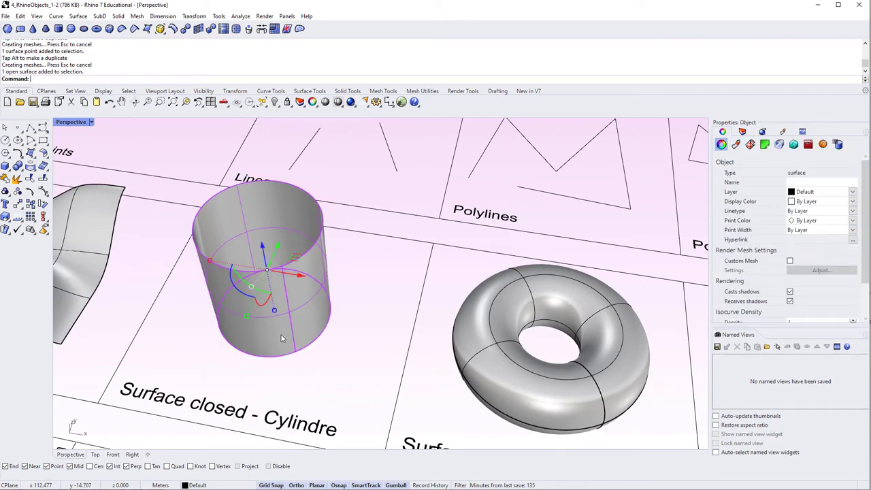
key("Escape")
Examine the seams of the closed torus surface up close, selecting it briefly to check its type
right_click_drag(256, 295, 353, 297)
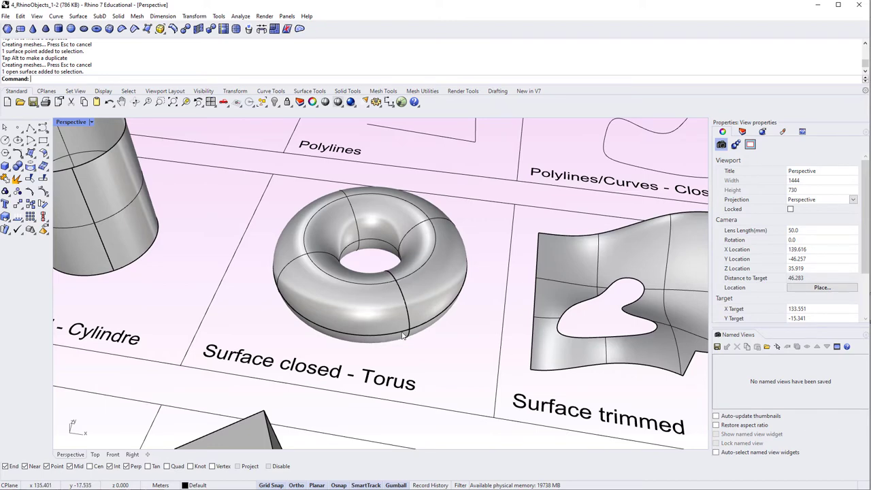
scroll(417, 326, "up", 5)
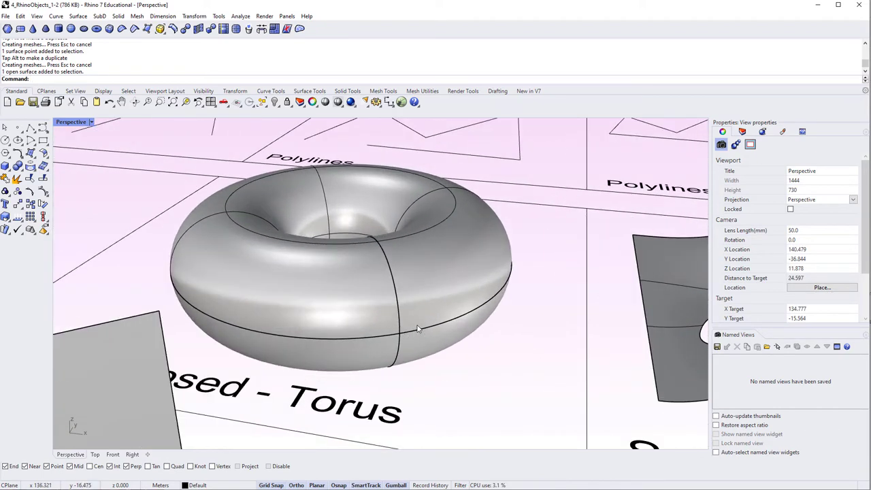
scroll(416, 327, "down", 2)
left_click(415, 327)
key("Escape")
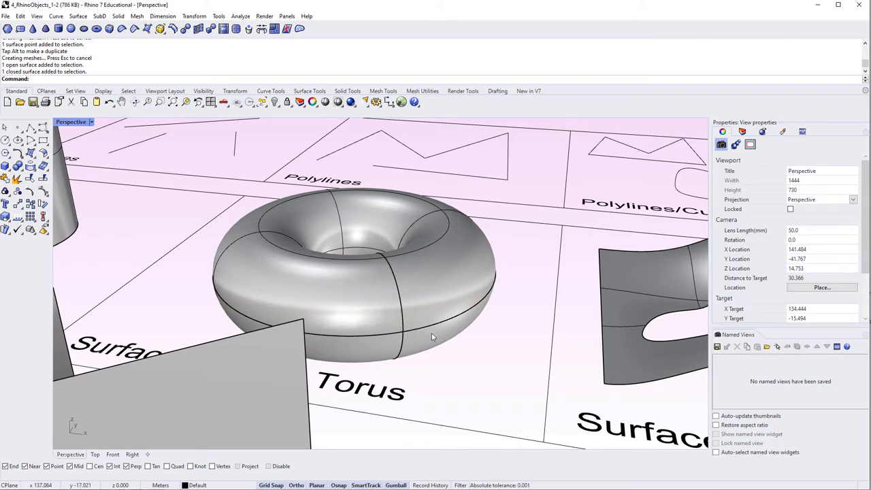
scroll(432, 337, "down", 2)
scroll(425, 280, "down", 2)
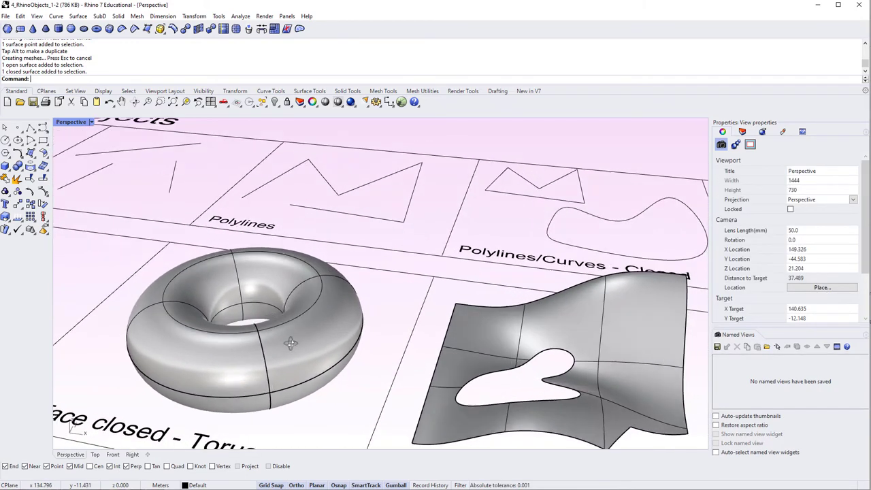
Compare the trimmed and untrimmed surfaces, then select the trimmed one and show its control points with PointsOn
key("ctrl+Right")
key("ctrl+Right")
key("ctrl+Right")
key("ctrl+Right")
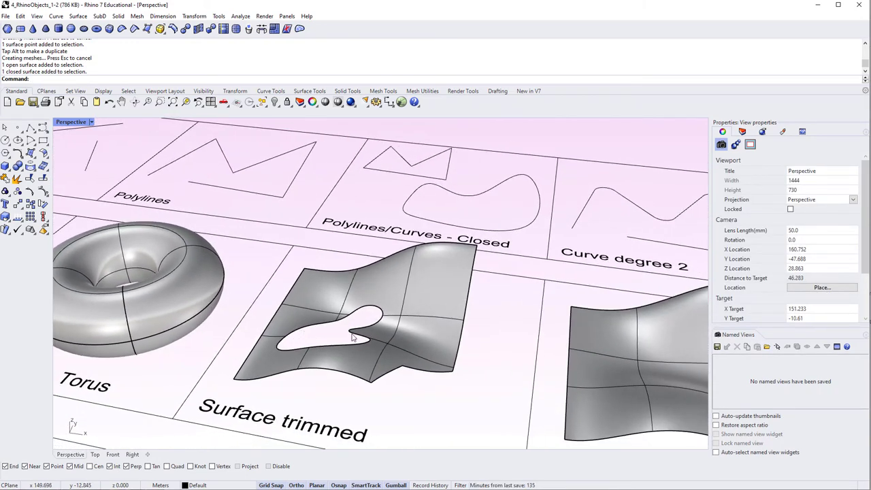
right_click_drag(459, 370, 331, 359, "shift")
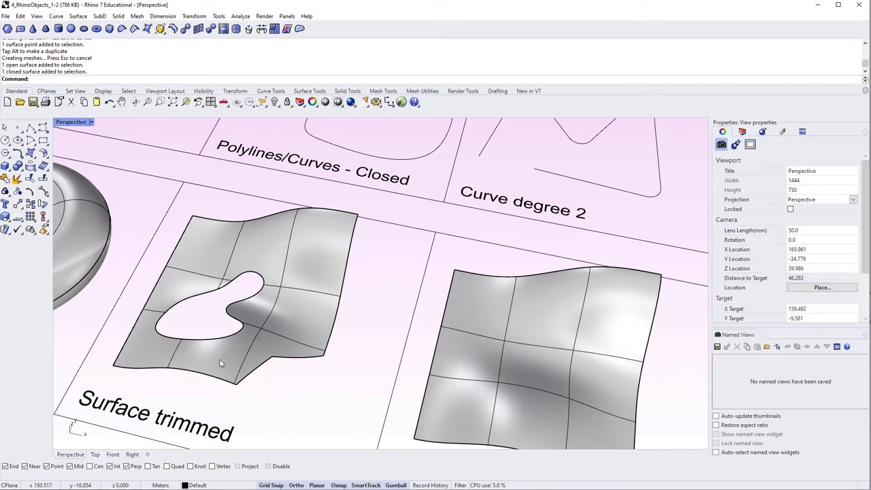
right_click_drag(219, 358, 183, 343, "shift")
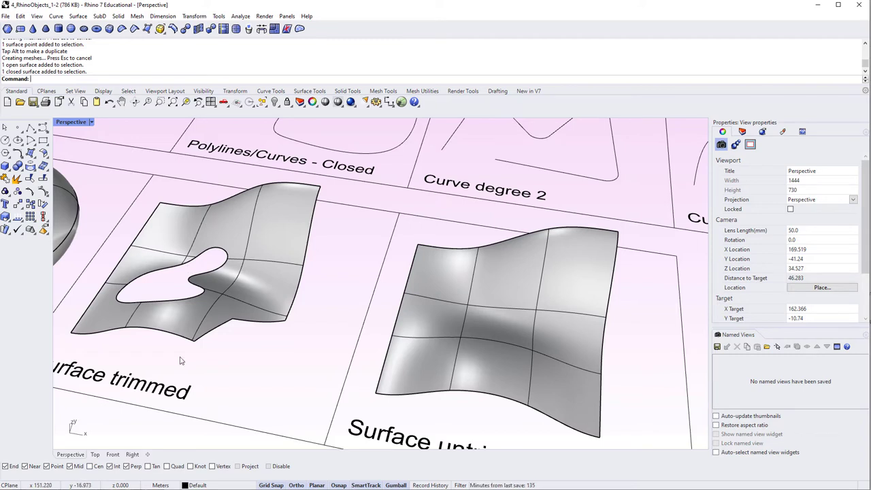
right_click_drag(245, 305, 234, 292)
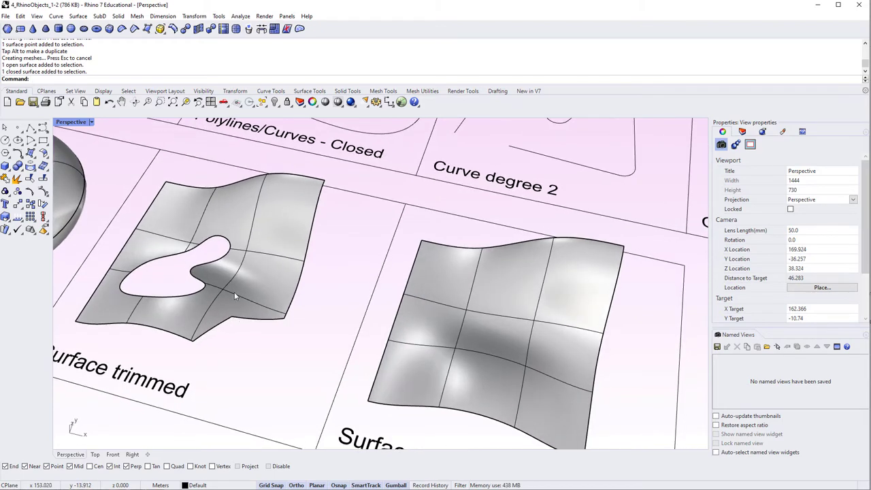
left_click(234, 292)
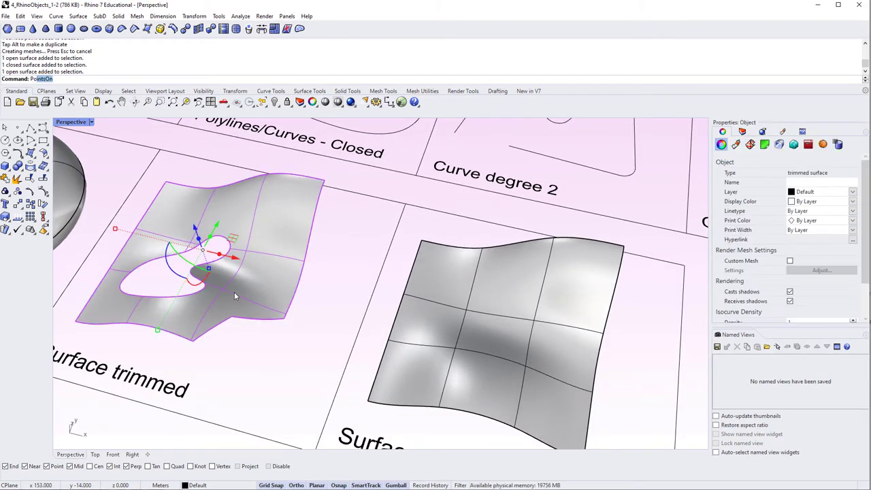
key("F10")
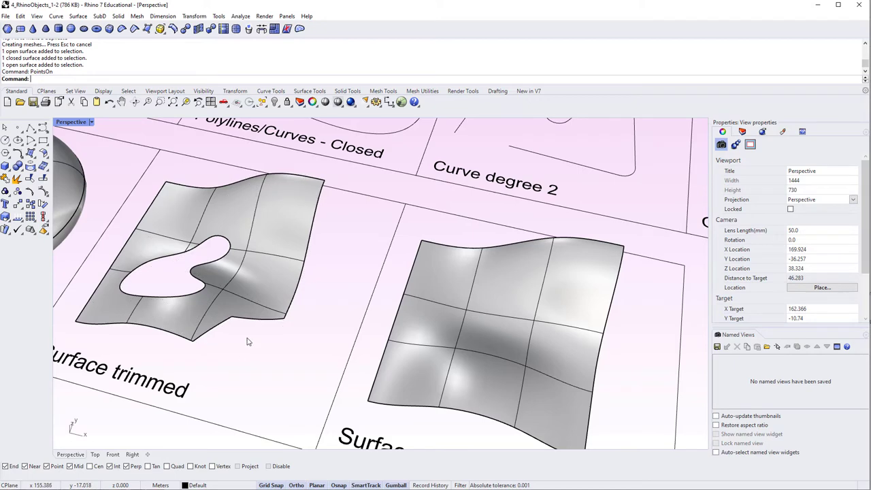
Select the untrimmed surface and examine its shape and isocurves from a closer angle, leaving it deselected
scroll(247, 342, "down", 3)
right_click_drag(249, 342, 226, 308, "shift")
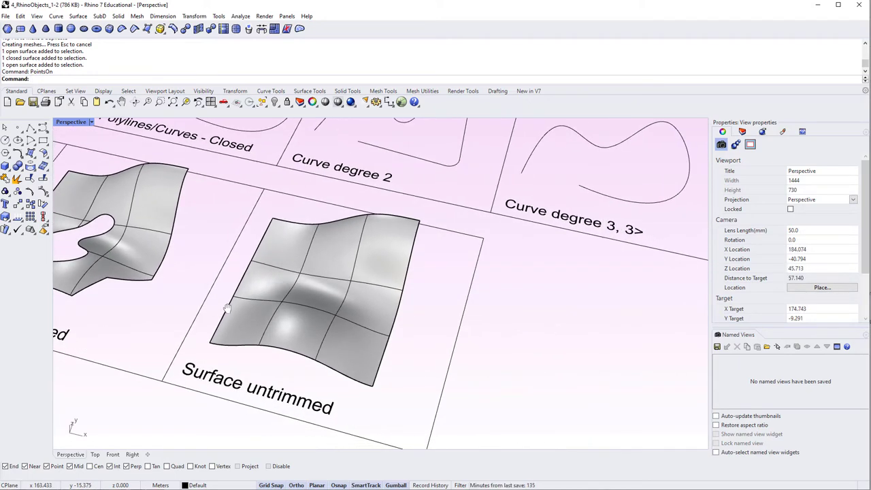
left_click(278, 295)
scroll(325, 271, "up", 3)
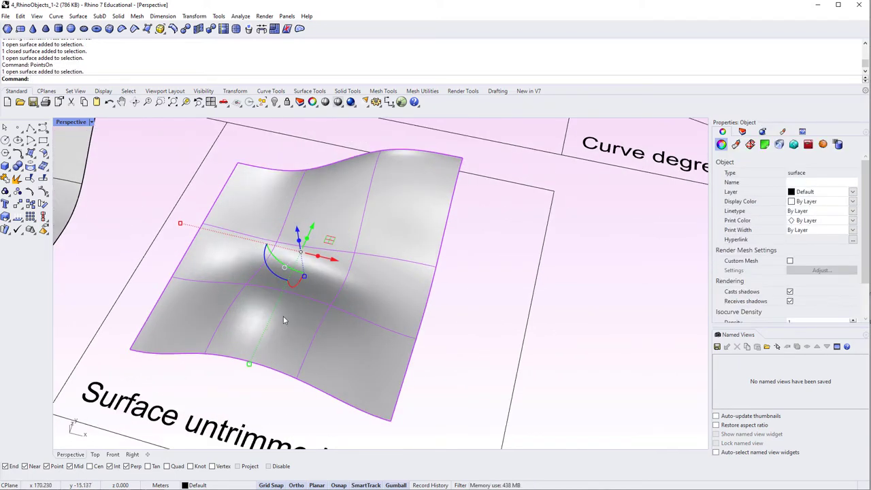
right_click_drag(283, 316, 377, 340)
key("Escape")
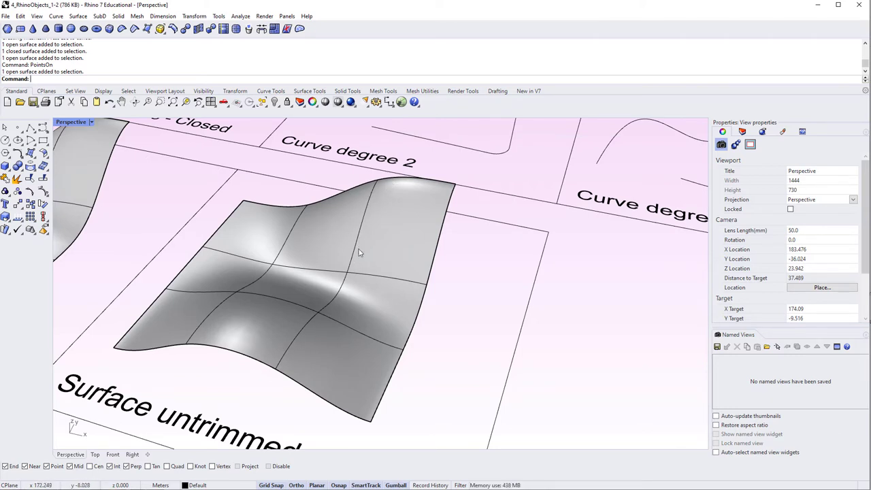
Set the isocurve density of the untrimmed surface to 5 and view the denser grid with the surface deselected
left_click(306, 312)
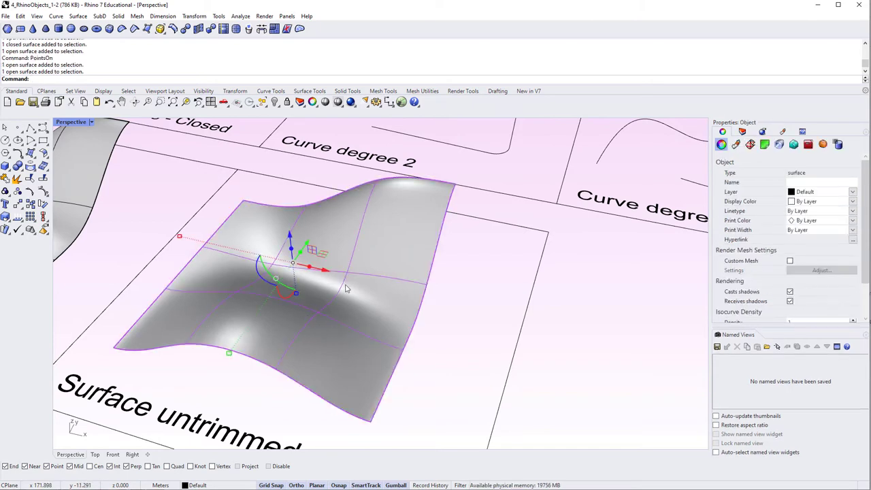
scroll(785, 273, "down", 2)
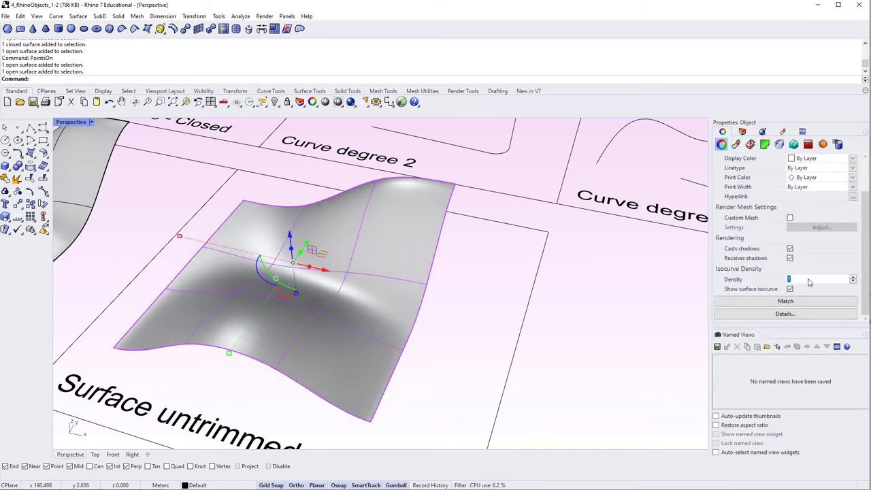
key("Return")
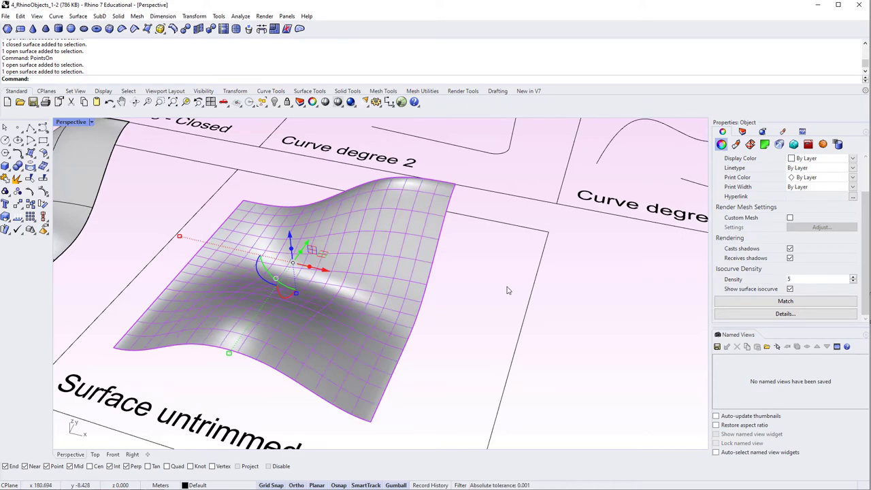
key("Escape")
right_click_drag(392, 347, 378, 332)
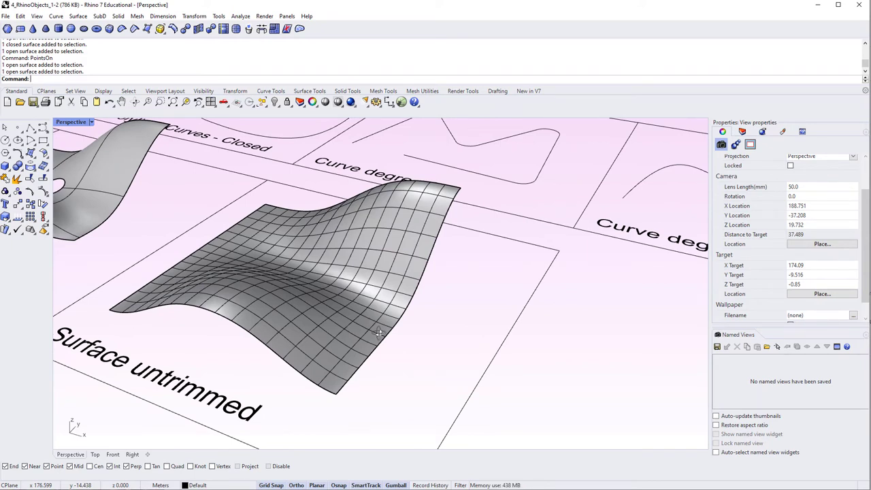
Check the object types of the sphere and the small box in the "Polysurface closed or solid" group
scroll(380, 335, "down", 3)
scroll(379, 335, "down", 2)
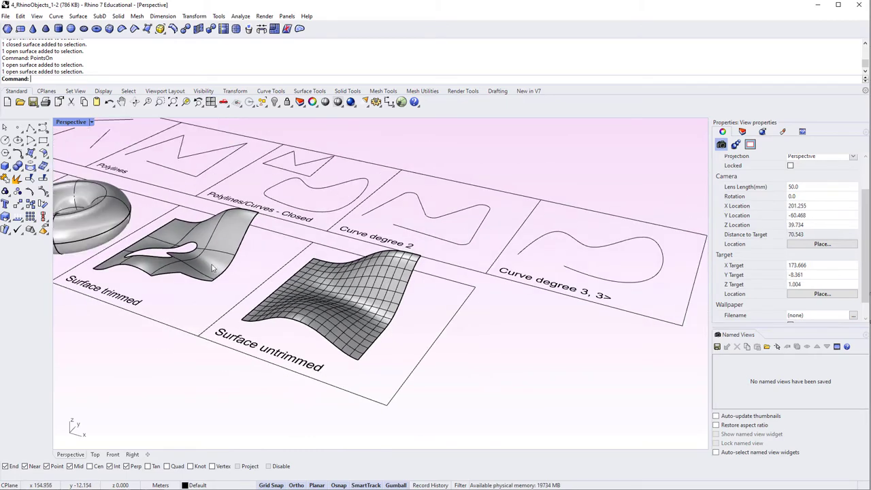
right_click_drag(55, 174, 181, 298, "shift")
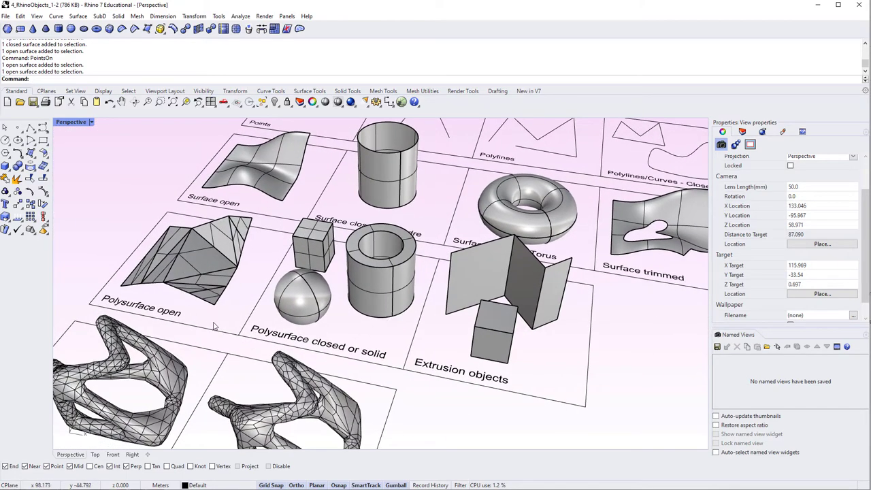
right_click_drag(253, 326, 232, 306, "shift")
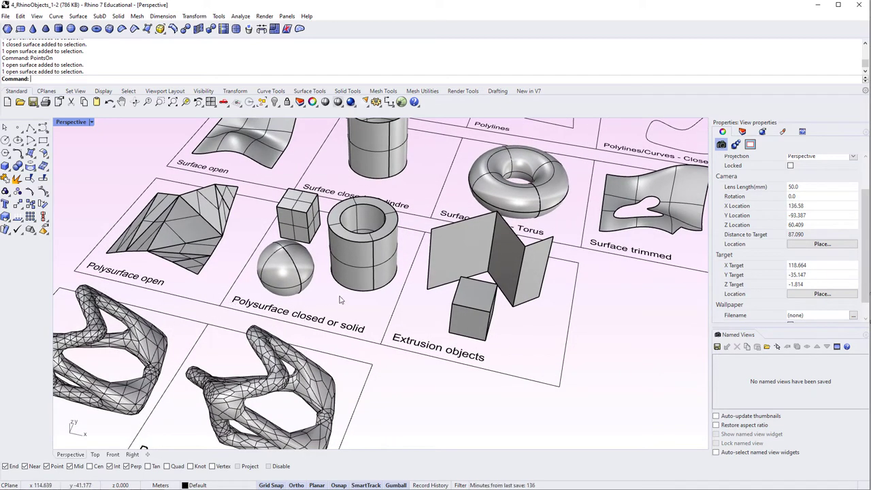
scroll(275, 301, "up", 2)
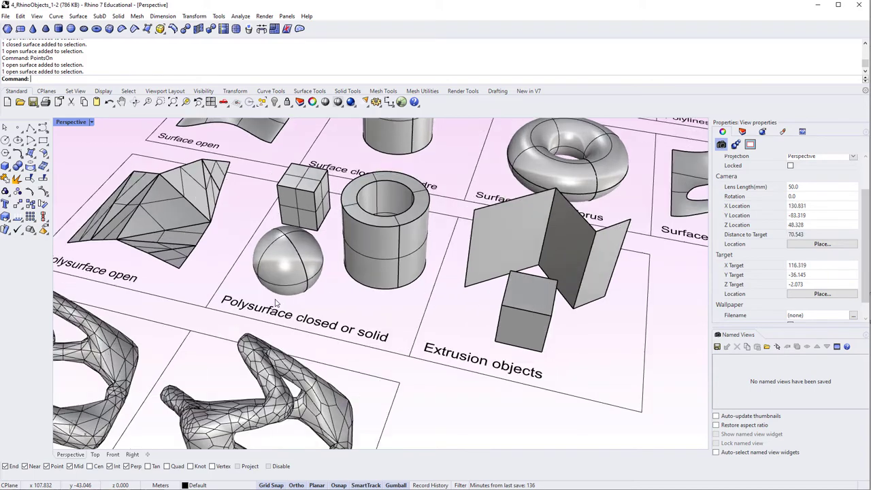
scroll(292, 296, "up", 2)
left_click(314, 275)
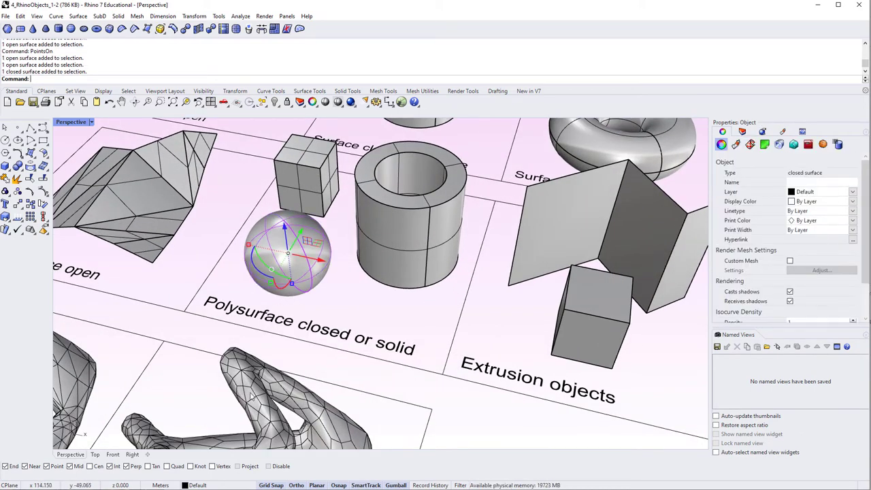
left_click(303, 167)
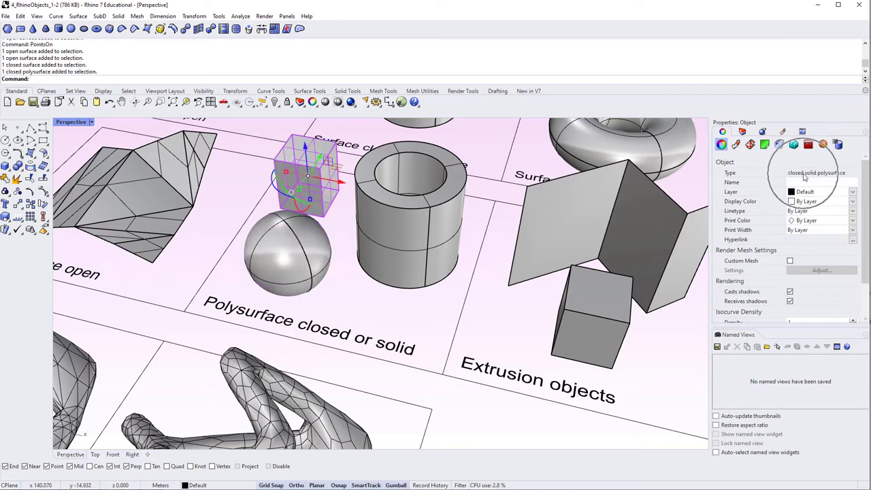
left_click(220, 282)
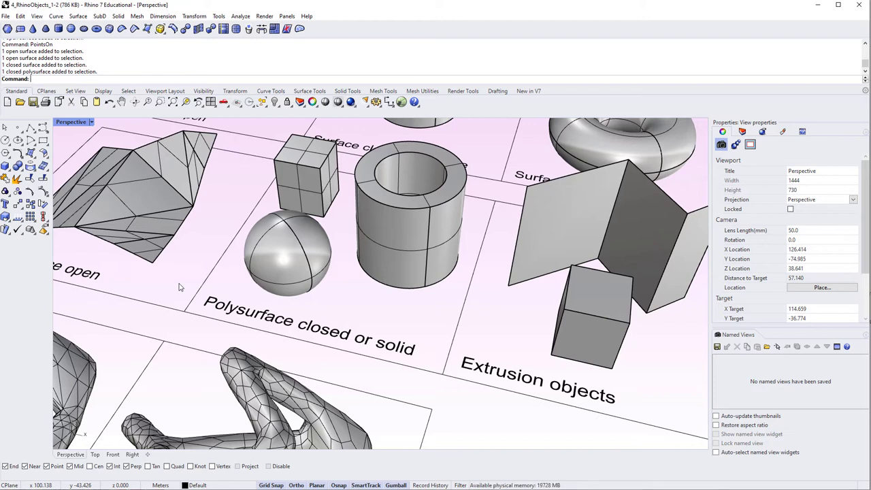
Check the object types of the folded wall and the box in the "Extrusion objects" group
right_click_drag(281, 330, 308, 289, "shift")
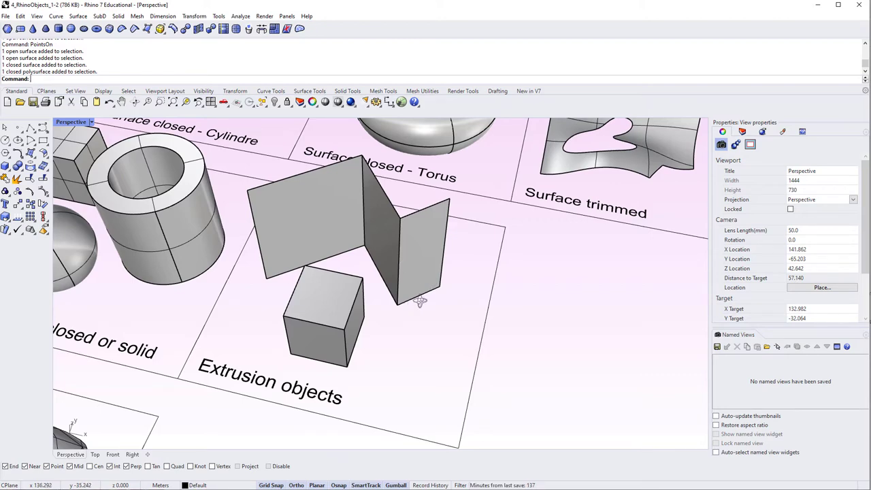
right_click_drag(414, 295, 440, 292)
left_click(416, 267)
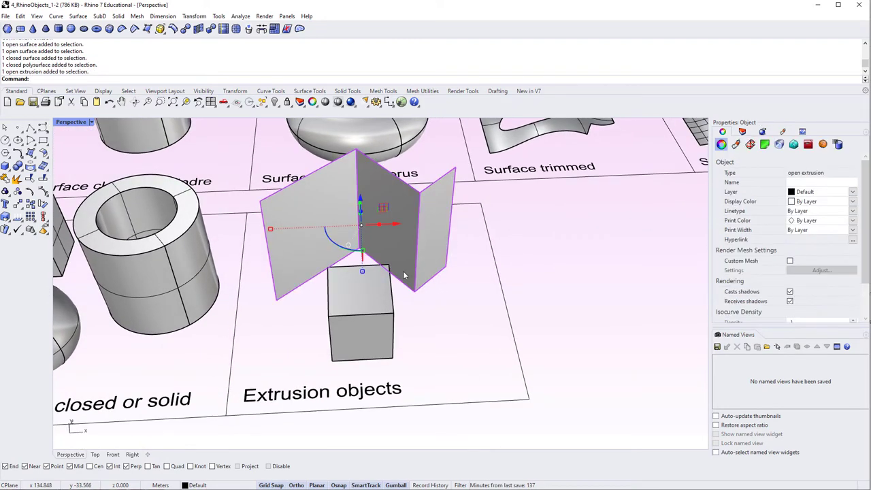
key("Escape")
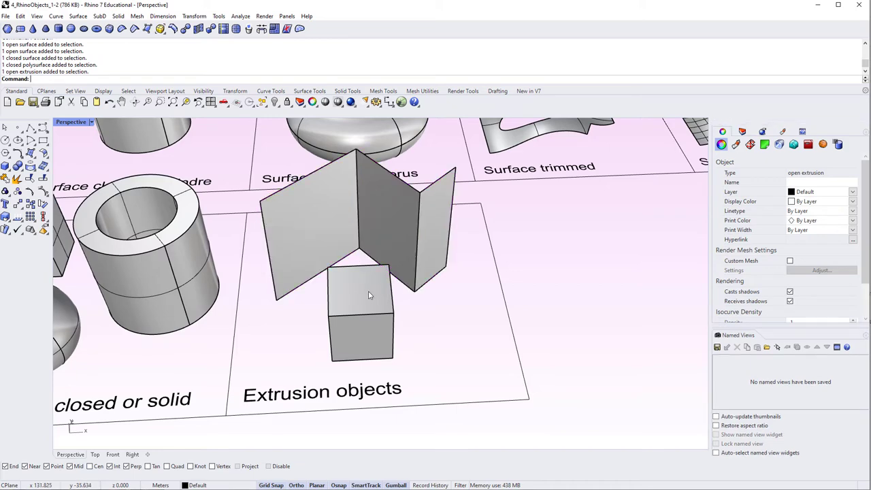
left_click(368, 295)
right_click_drag(368, 294, 373, 303)
key("Escape")
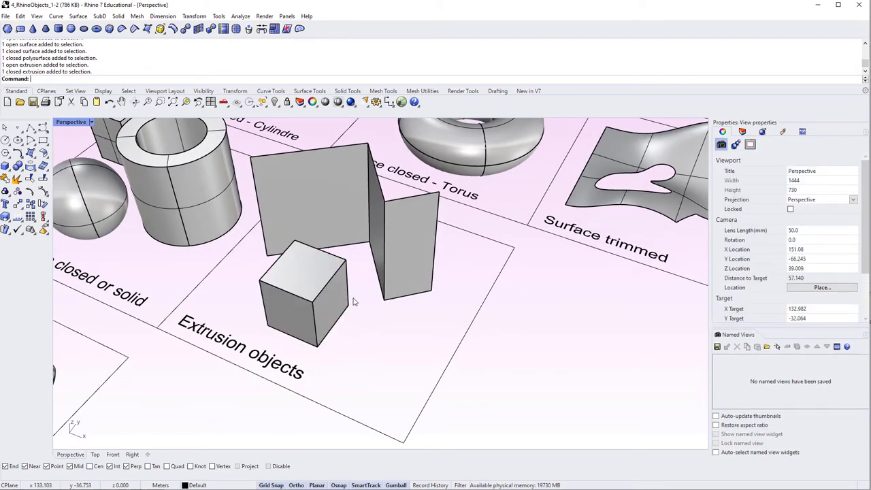
Examine the triangular and quad polygon meshes, looking closely at the face structure of the triangular mesh
scroll(316, 329, "down", 5)
right_click_drag(136, 326, 328, 328, "shift")
scroll(367, 358, "up", 3)
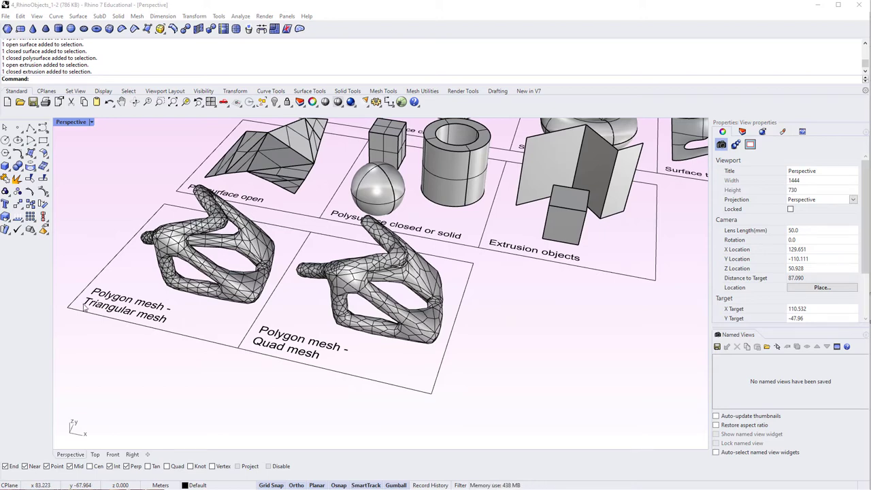
scroll(215, 274, "up", 3)
right_click_drag(195, 291, 161, 305)
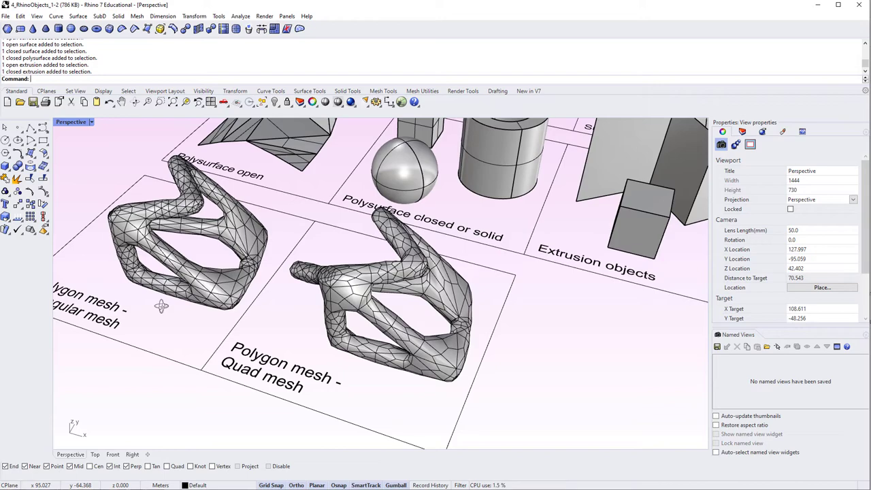
scroll(178, 275, "up", 10)
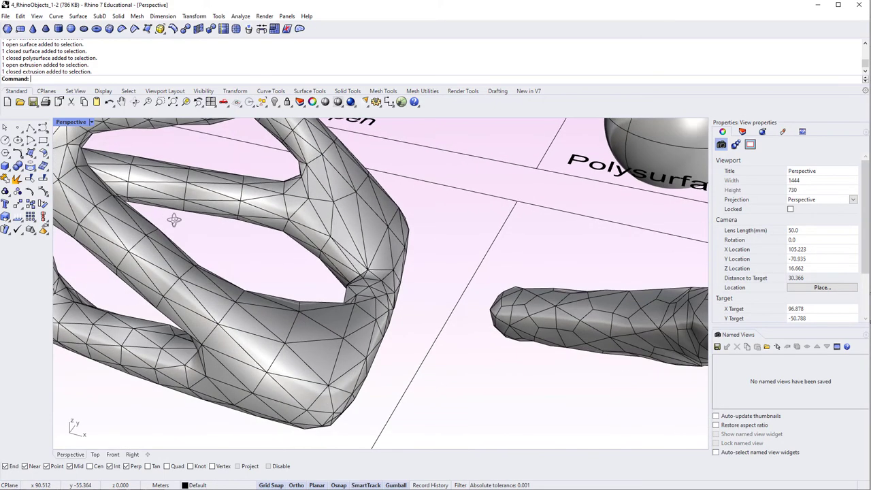
right_click_drag(174, 219, 251, 271)
Zoom to the selected triangular mesh with ZS, deselect it and inspect its triangular faces up close
left_click(193, 298)
type("ZS")
key("Return")
key("Escape")
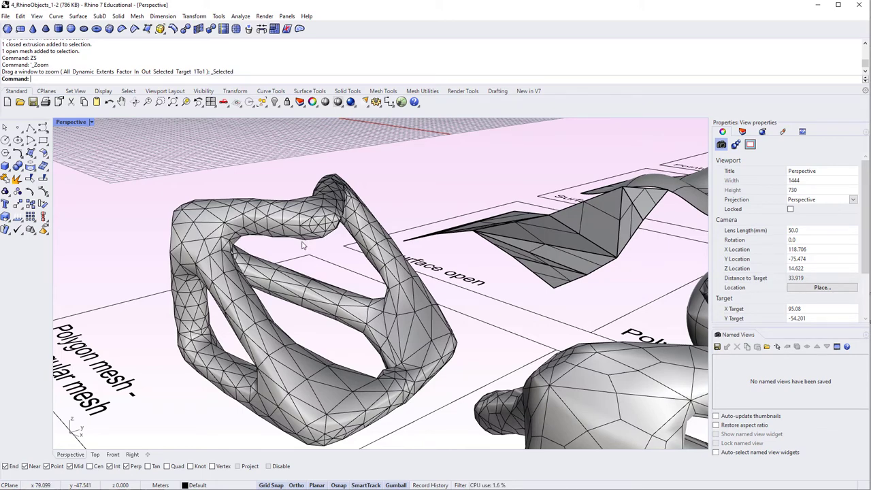
scroll(303, 245, "up", 8)
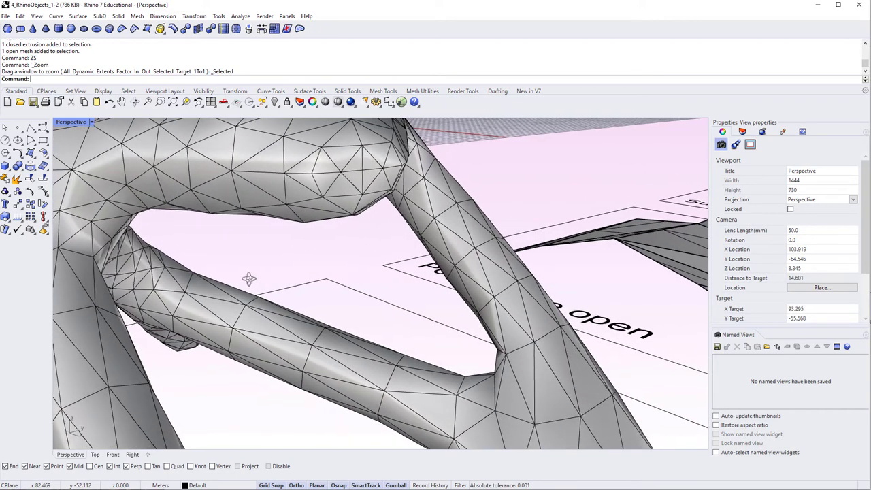
right_click_drag(249, 279, 291, 271)
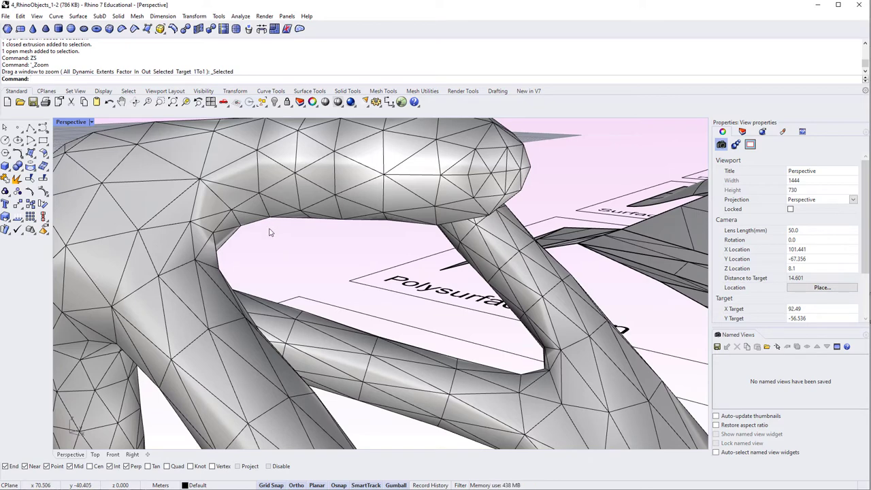
Zoom to the selected "Surface open" object with ZS and view it from another angle for comparison
scroll(269, 232, "down", 5)
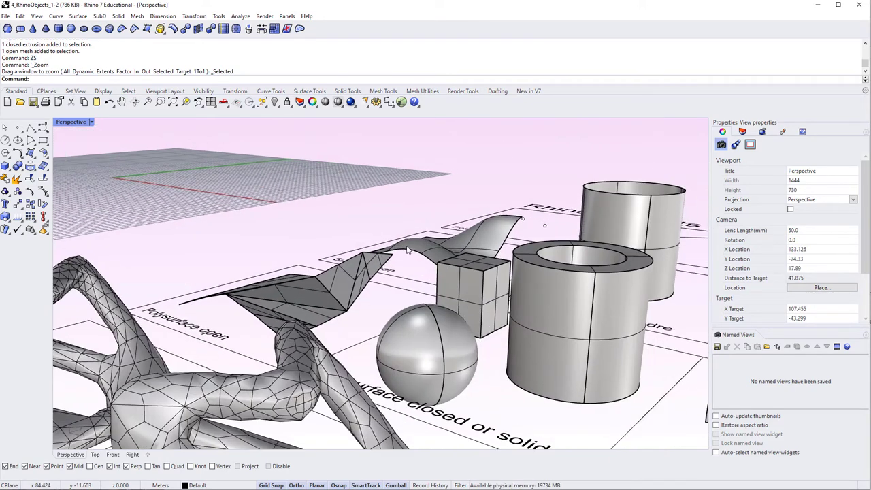
left_click(406, 250)
type("ZS")
key("Return")
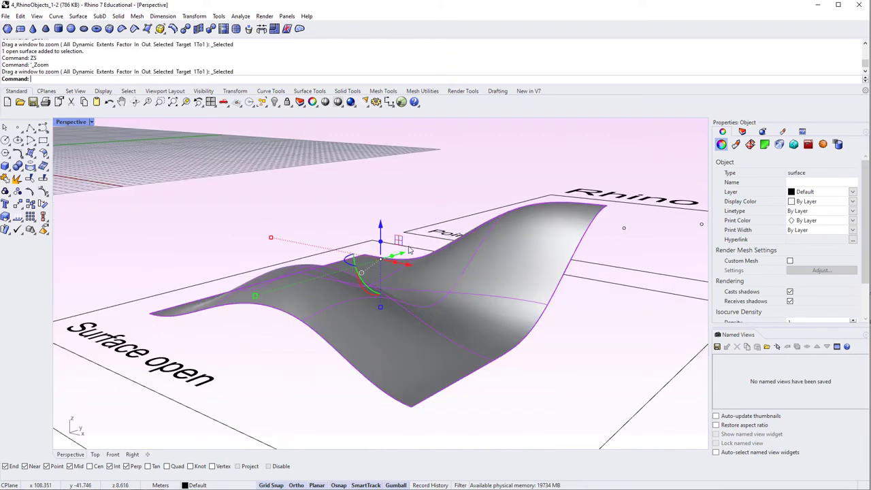
mouse_move(208, 255)
right_mouse_down()
mouse_move(272, 268)
mouse_move(281, 236)
mouse_move(293, 235)
right_mouse_up()
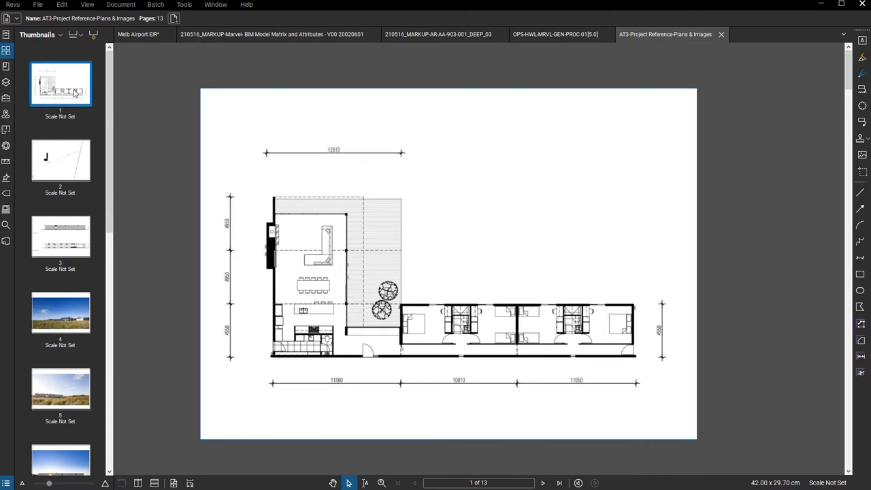
In Revu, review pages 2 to 5, 7 and 8 of the AT3-Project Reference-Plans & Images document
left_click(79, 183)
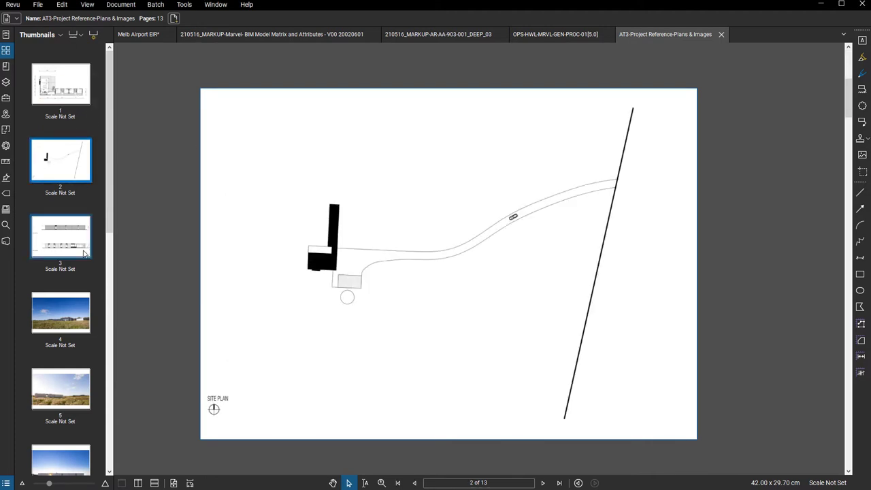
left_click(85, 253)
left_click(75, 317)
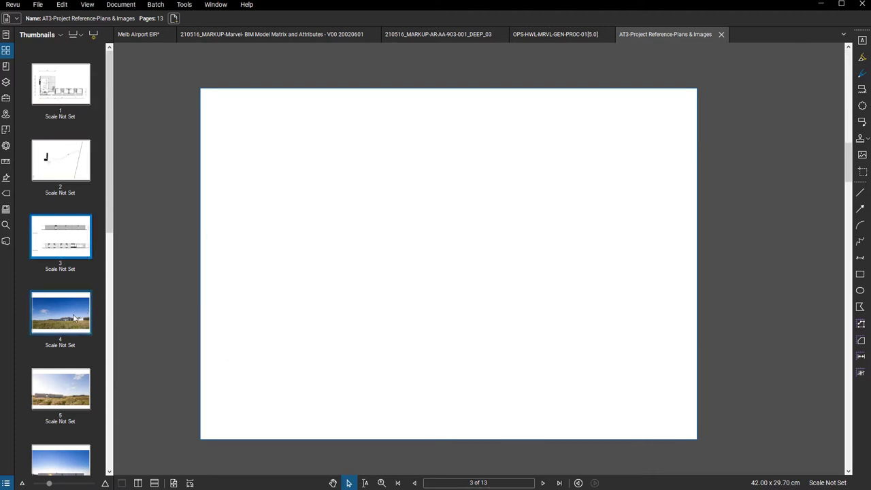
left_click(72, 391)
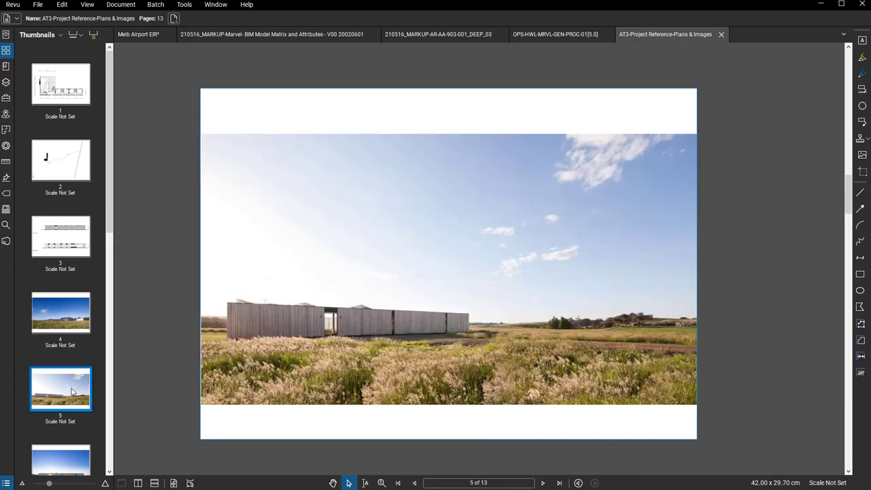
scroll(72, 391, "down", 3)
left_click(68, 370)
left_click(68, 455)
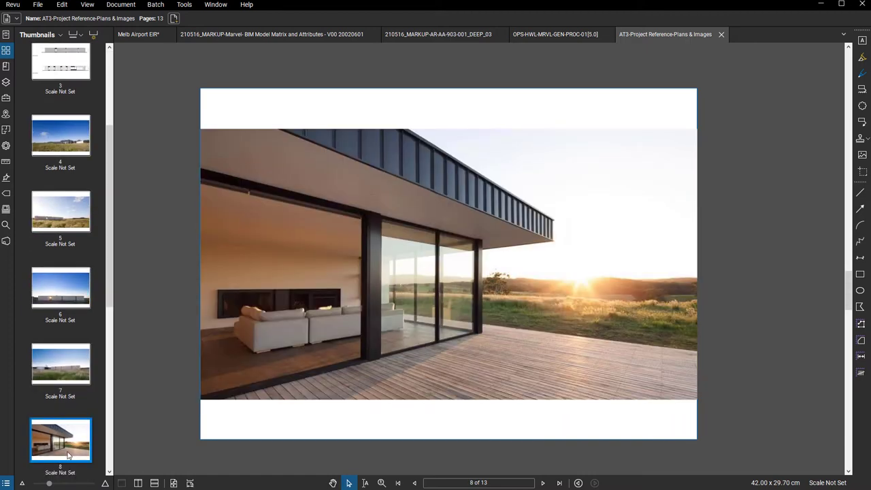
Review the remaining reference photos on pages 10, 9, 12 and 13 of the document
scroll(71, 449, "down", 3)
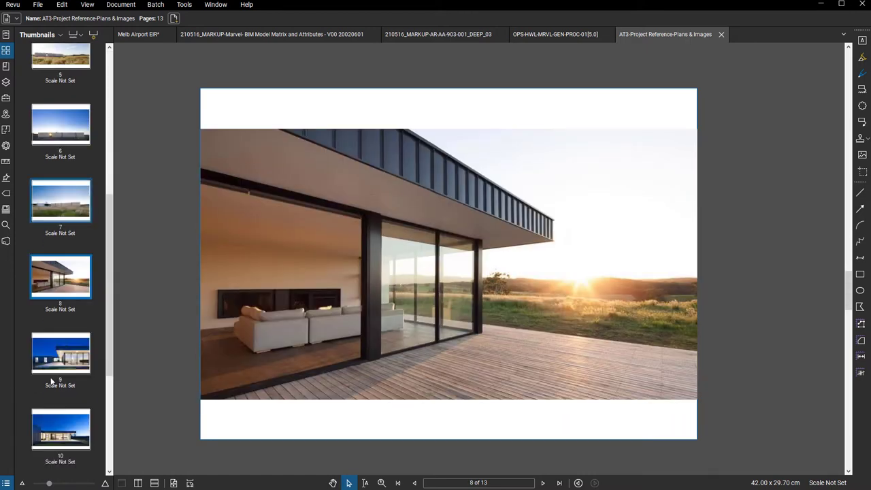
left_click(73, 439)
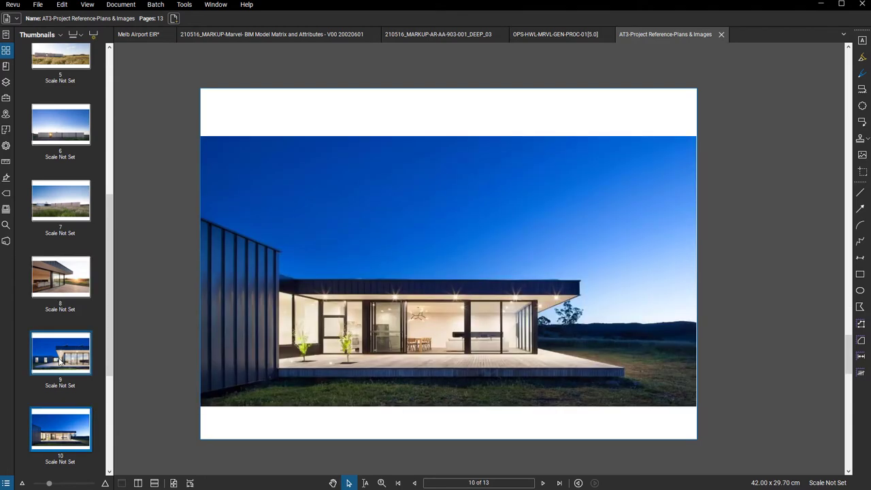
left_click(60, 362)
scroll(63, 368, "down", 4)
left_click(65, 367)
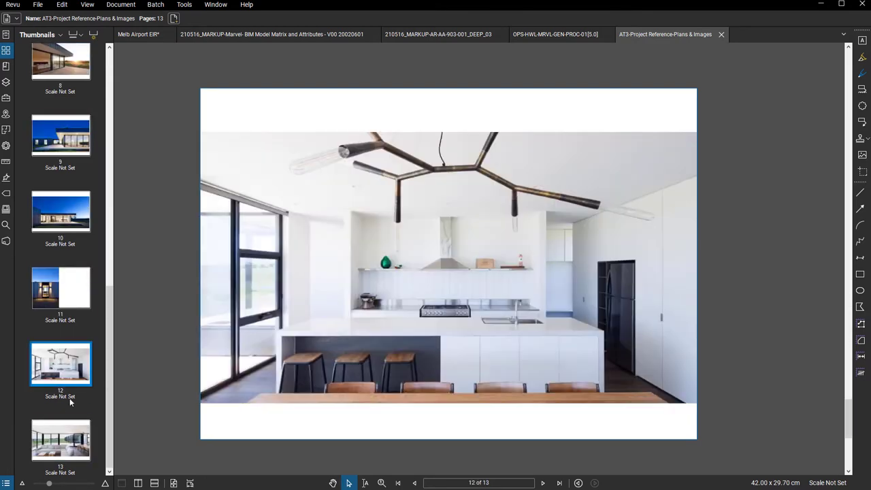
left_click(75, 444)
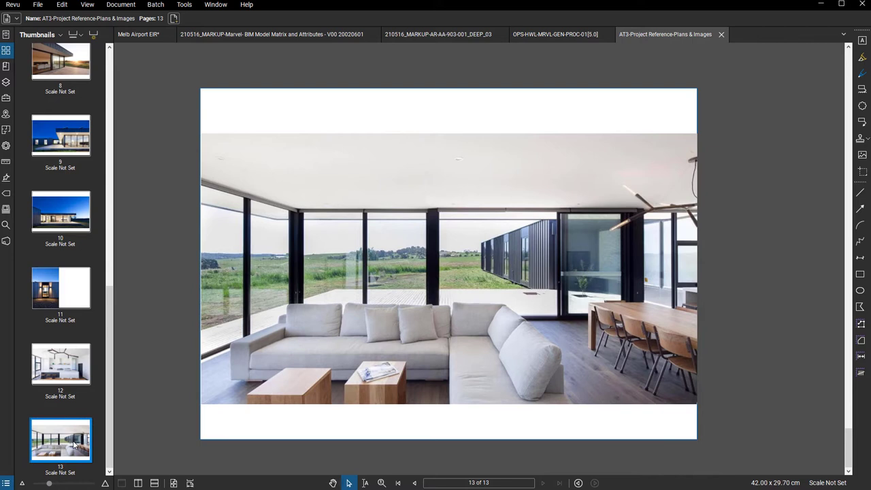
Return to the dimensioned floor plan on page 1 of the AT3-Project Reference-Plans & Images document
scroll(75, 444, "up", 10)
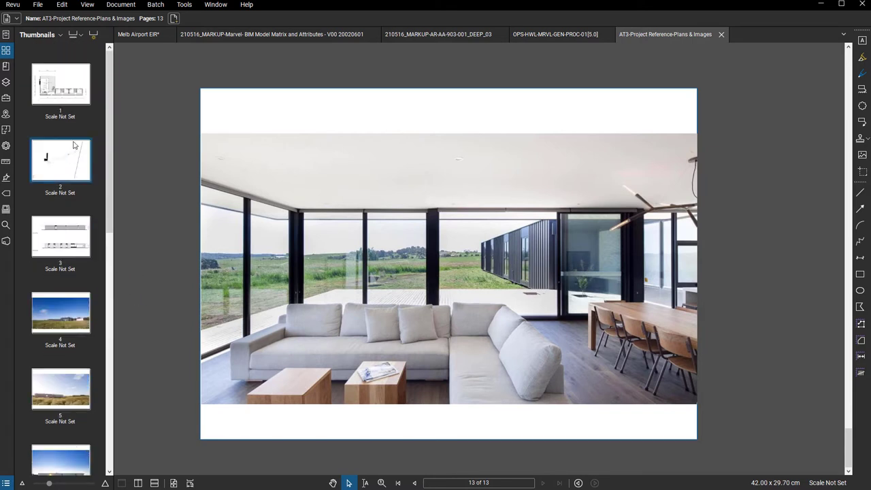
left_click(68, 95)
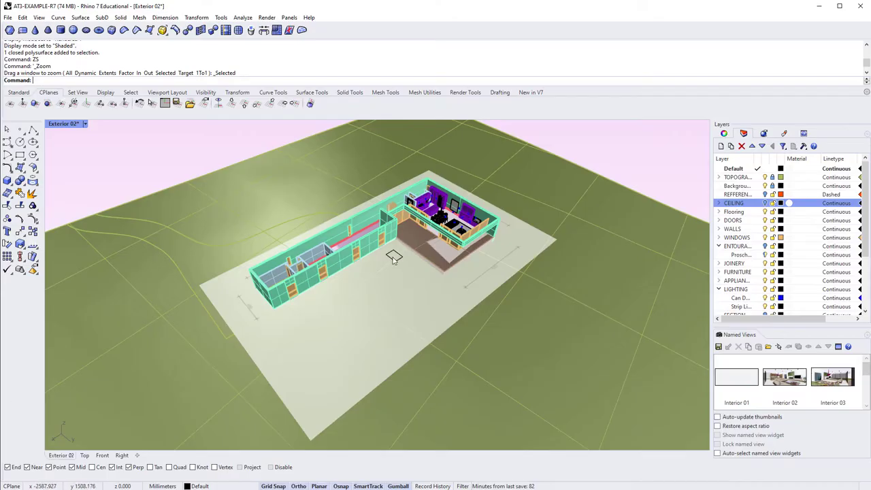
In Rhino, examine the example house model from several angles, including the deck, the living wing and the bedroom wing
right_click_drag(476, 286, 541, 228)
scroll(427, 275, "up", 5)
scroll(541, 228, "up", 6)
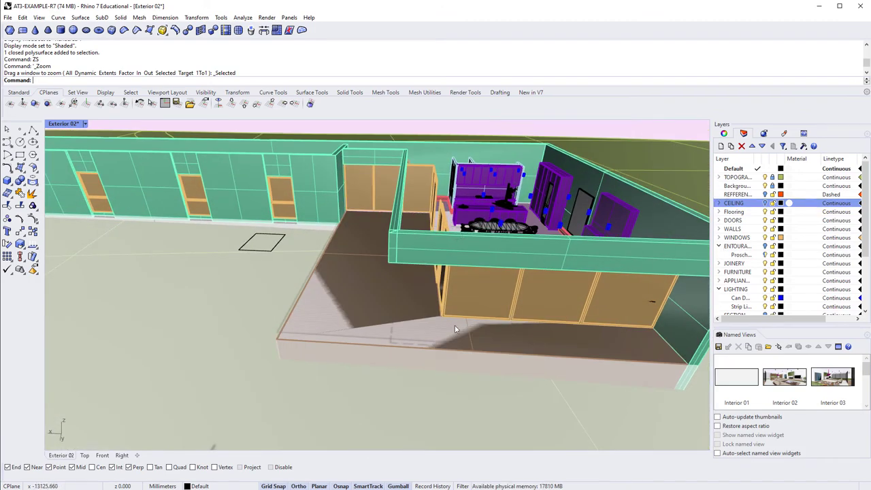
right_click_drag(455, 325, 546, 202)
scroll(516, 219, "up", 3)
scroll(516, 219, "up", 3)
scroll(393, 257, "down", 5)
scroll(393, 256, "down", 3)
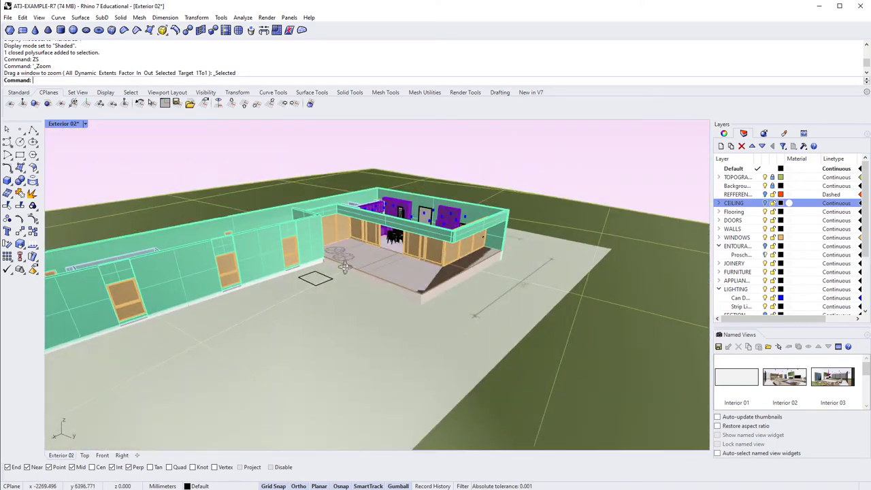
right_click_drag(393, 257, 341, 276)
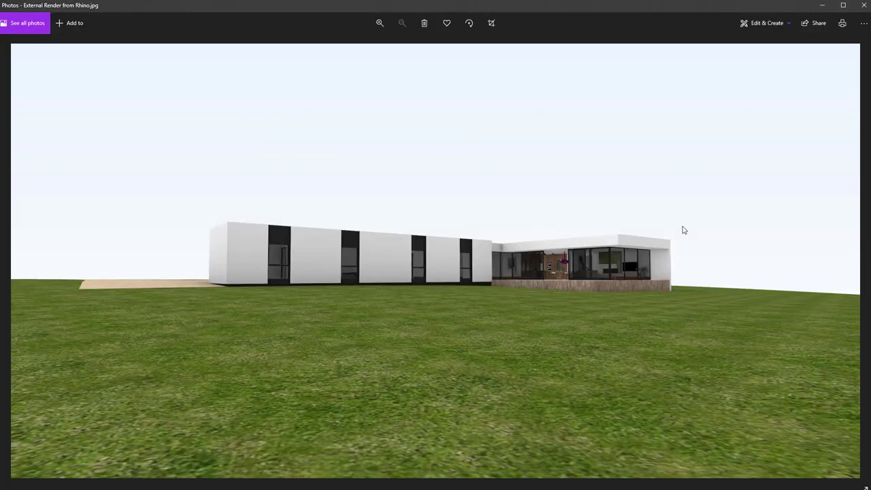
In Photos, view the raw external and internal Rhino renders, followed by the edited exterior and interior presentation images
key("Right")
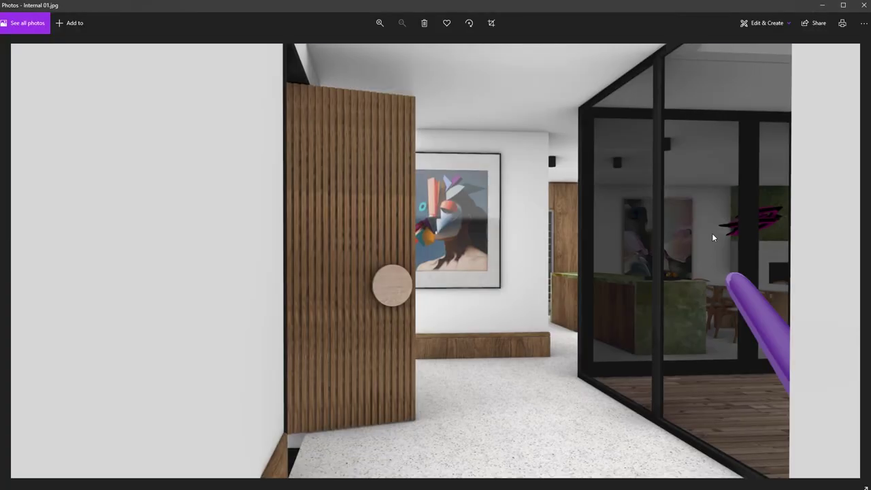
key("Right")
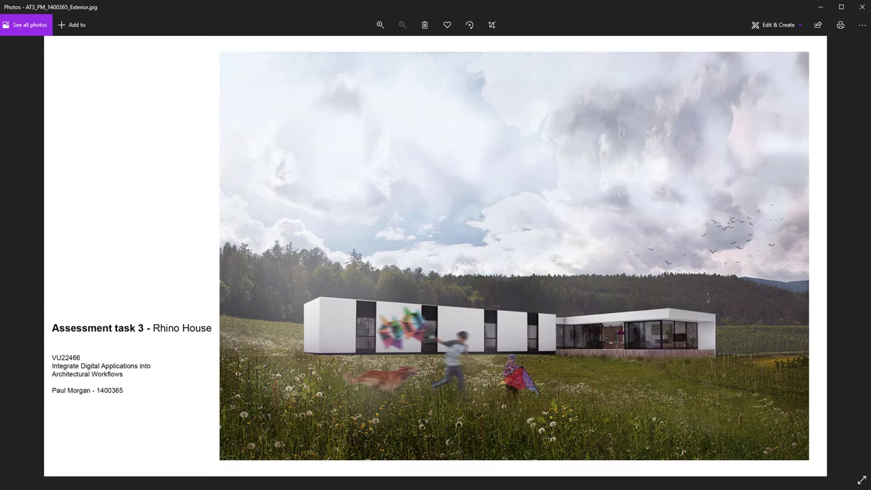
key("Right")
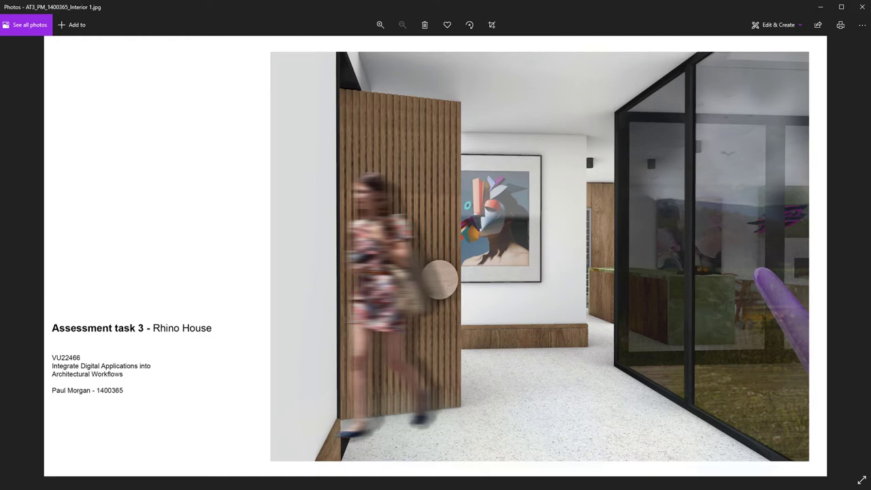
key("Right")
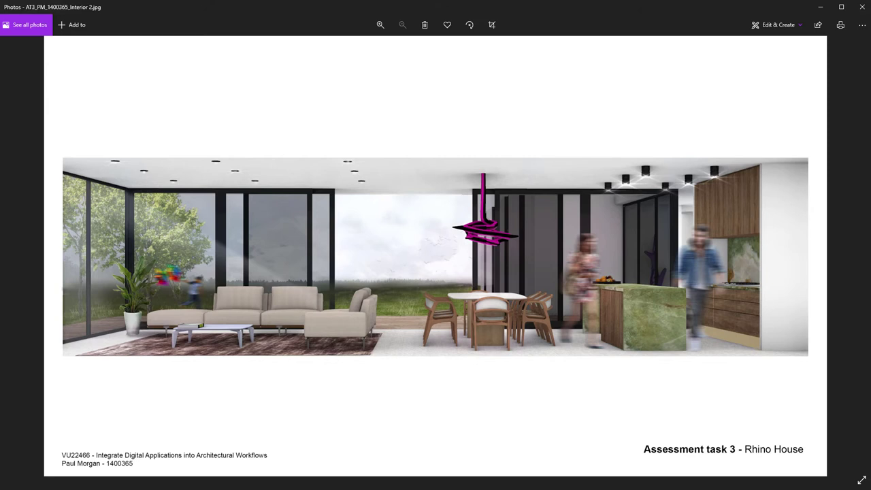
Compare the edited Exterior, Interior 1 and Interior 2 presentation images again and close the image viewer
key("Left")
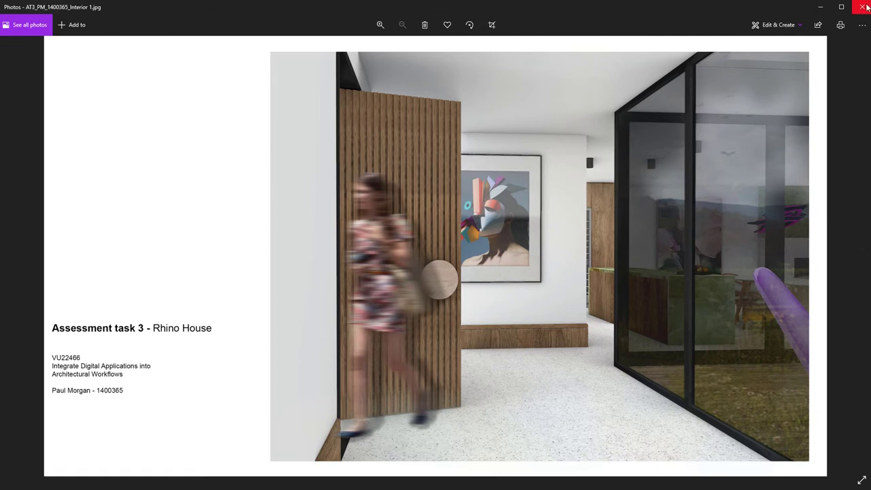
key("Left")
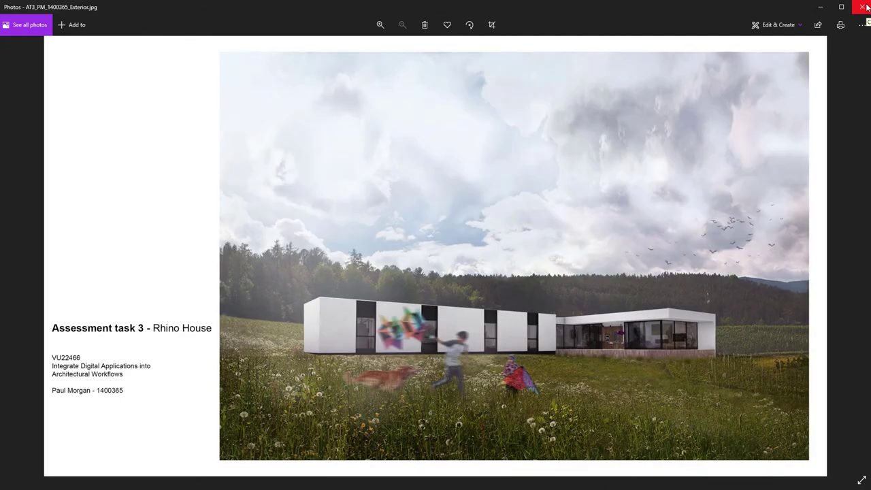
key("Right")
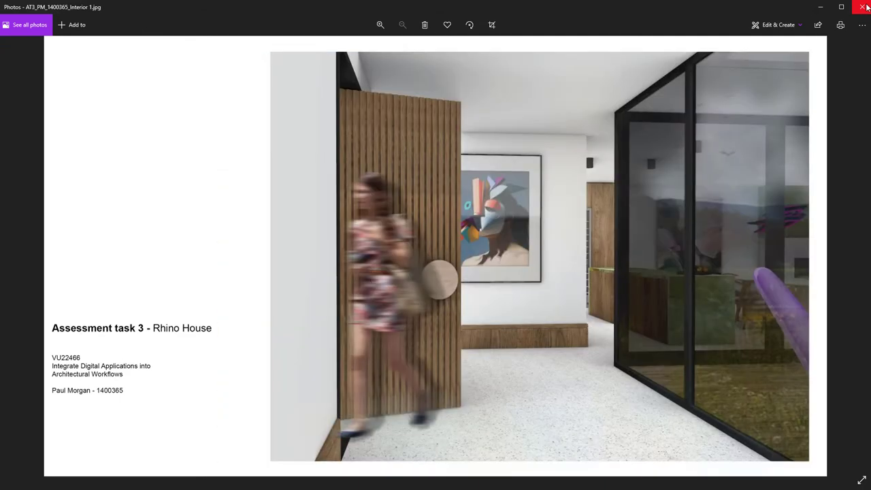
key("Right")
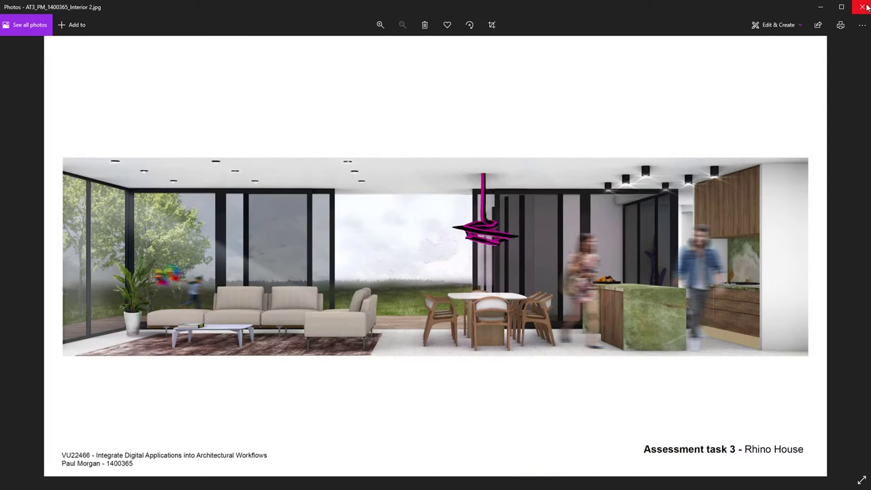
key("Right")
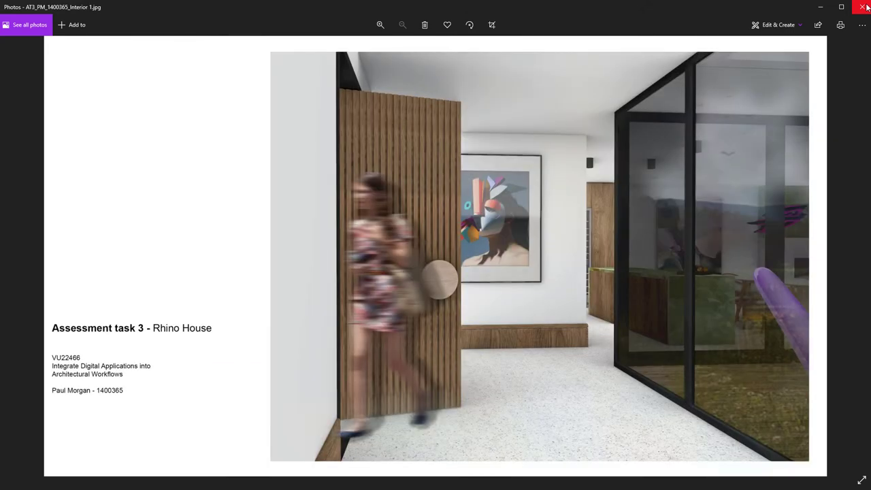
key("Left")
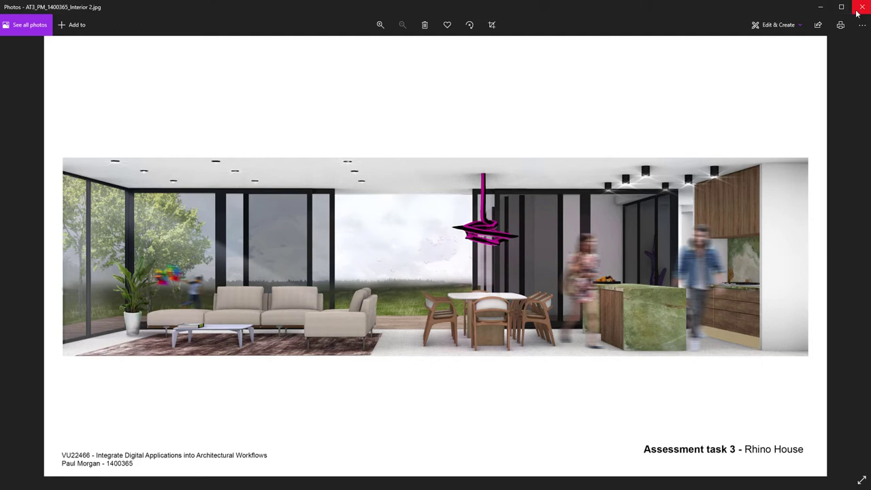
left_click(857, 11)
left_click(857, 10)
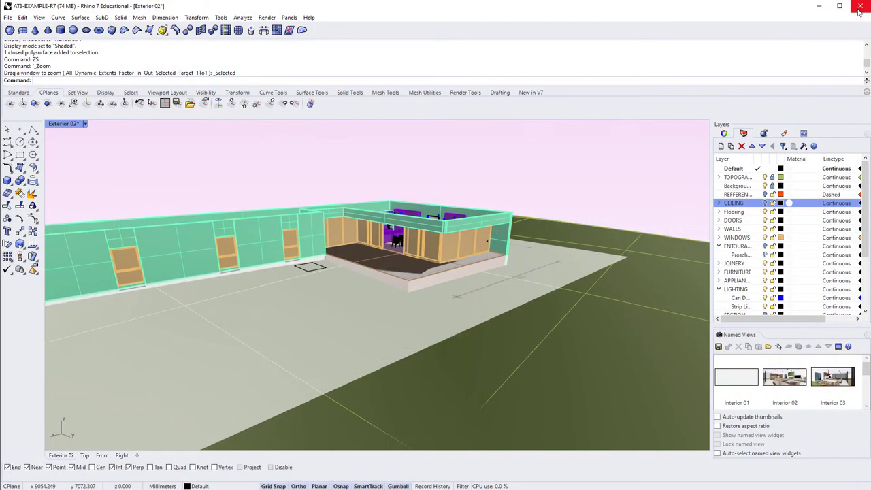
In Revu, draw vertical red pen lines at the three boundaries of the plan's bedroom bays and cross out the 10810 bay
left_click(819, 6)
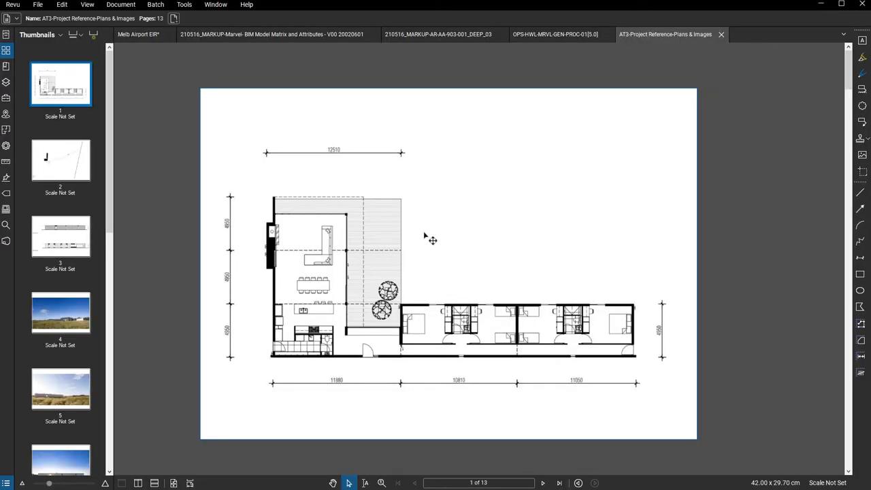
key("p")
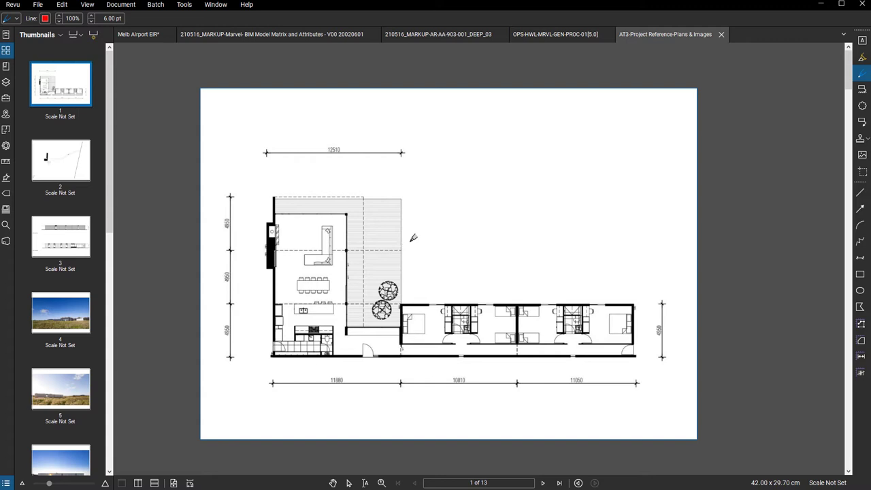
scroll(395, 263, "up", 3)
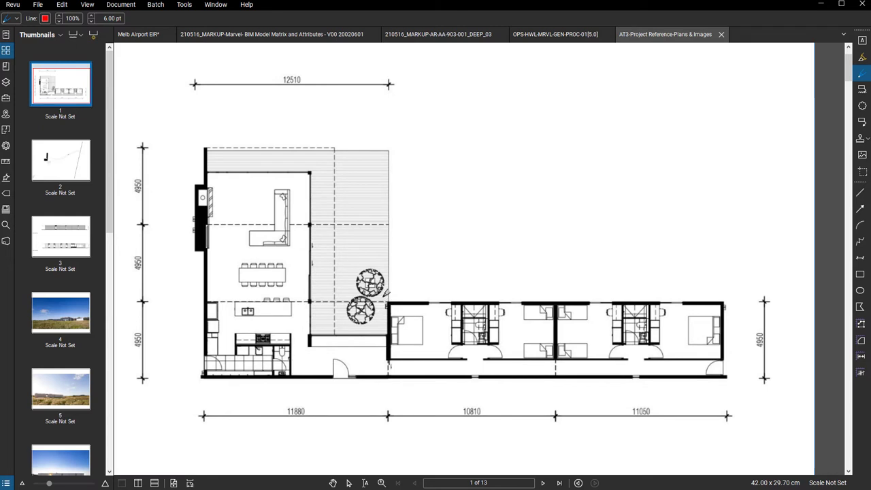
left_click(390, 281)
left_click(389, 413)
left_click(555, 272)
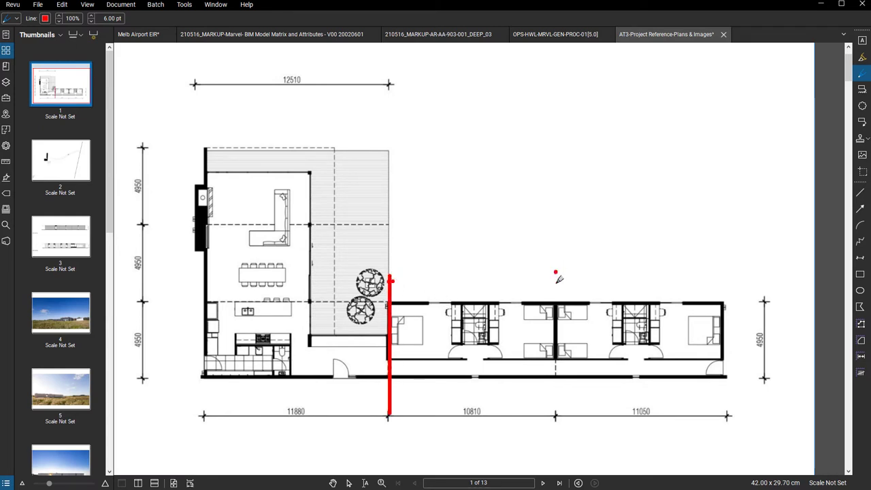
left_click(555, 422)
left_click(720, 276)
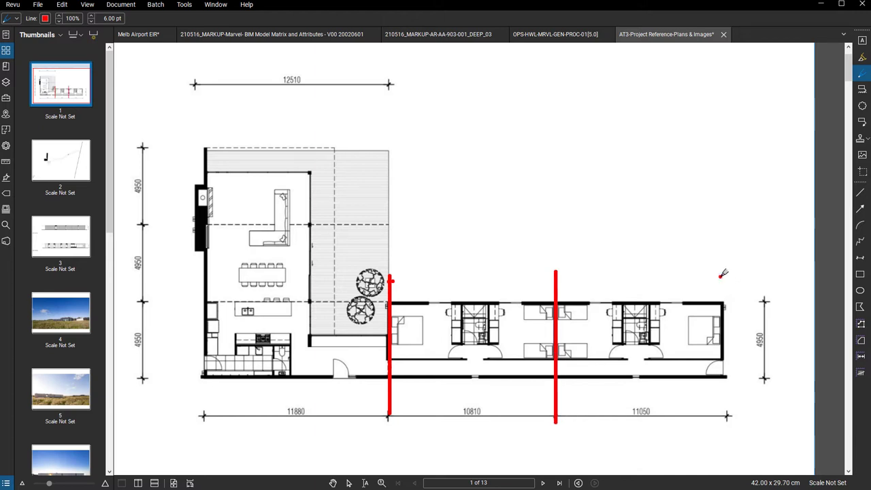
left_click(734, 272)
left_click(720, 272)
left_click(719, 432)
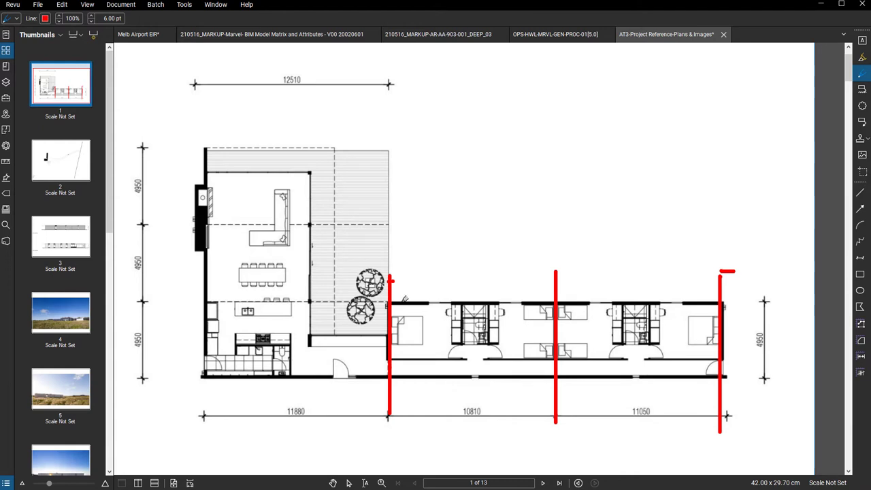
left_click_drag(404, 296, 510, 374)
left_click_drag(536, 290, 407, 376)
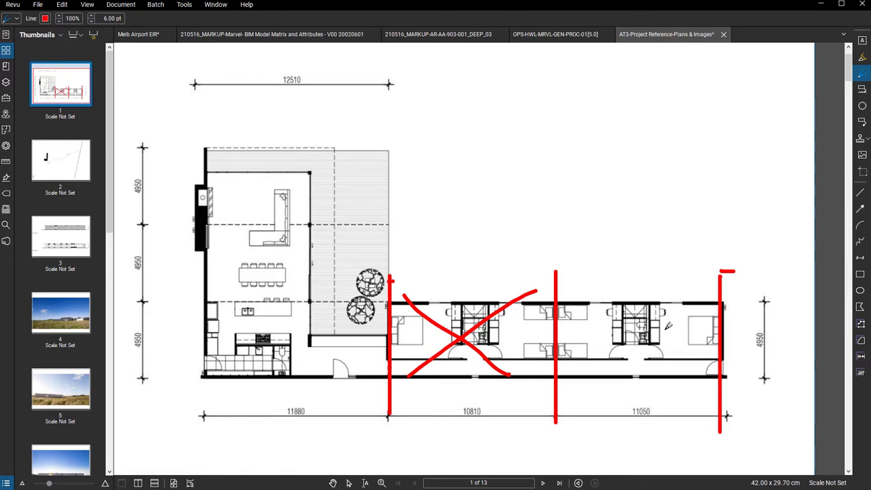
Mark the edges of the upper-wall window openings in the plan's 11050 bay with red pen dots
scroll(673, 312, "up", 1)
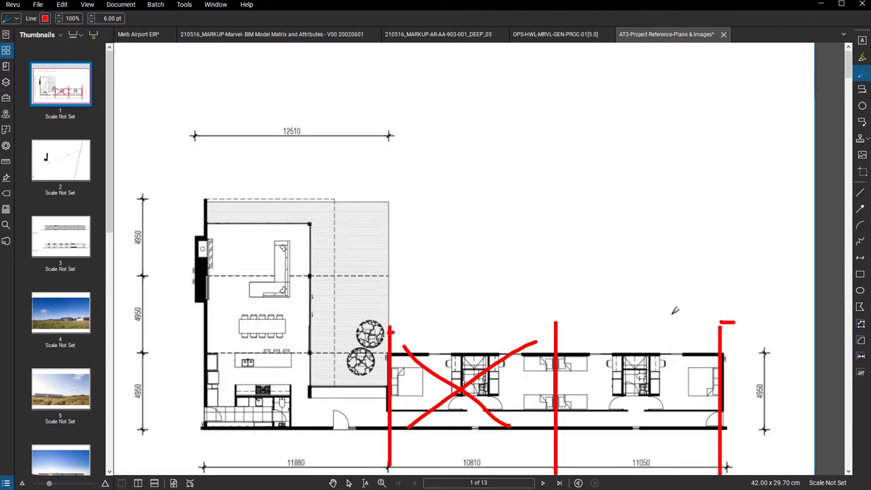
scroll(663, 312, "down", 1, "ctrl")
scroll(663, 313, "up", 4, "ctrl")
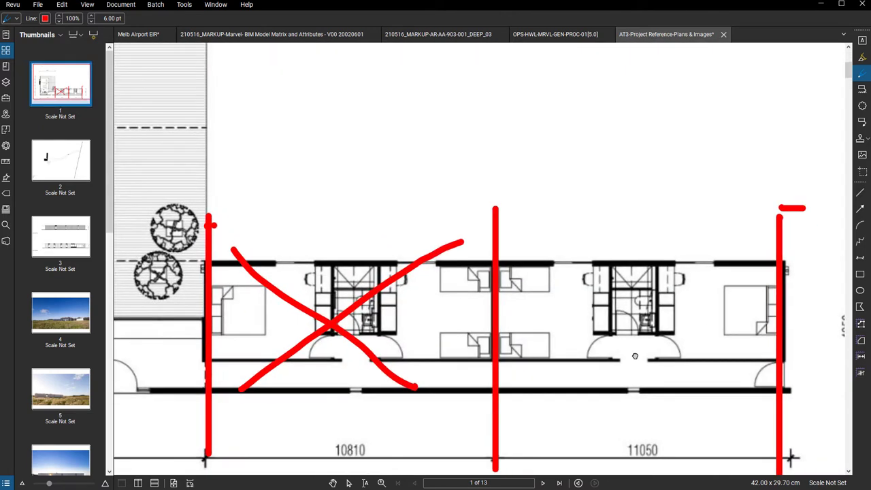
middle_click_drag(635, 356, 647, 335)
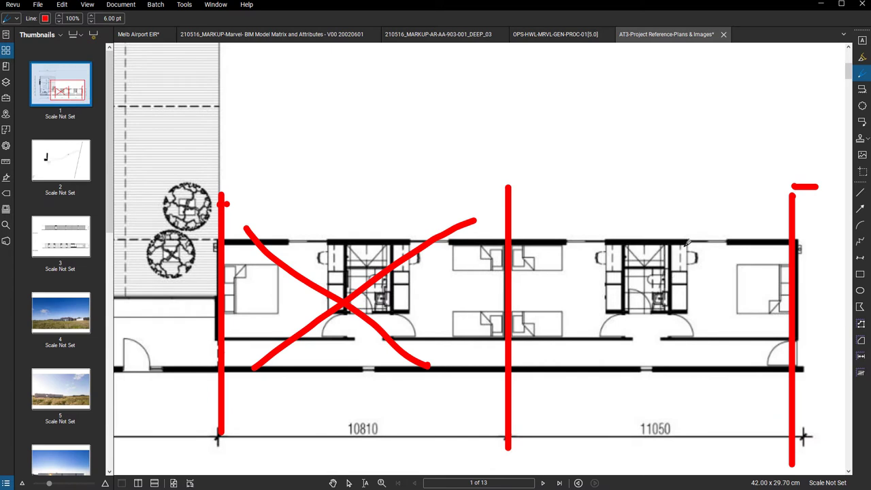
left_click(685, 242)
left_click(729, 242)
left_click(602, 244)
Highlight the uppermost 4950 dimension and the 12510 dimension of the living wing with short red pen strokes
scroll(563, 243, "down", 3)
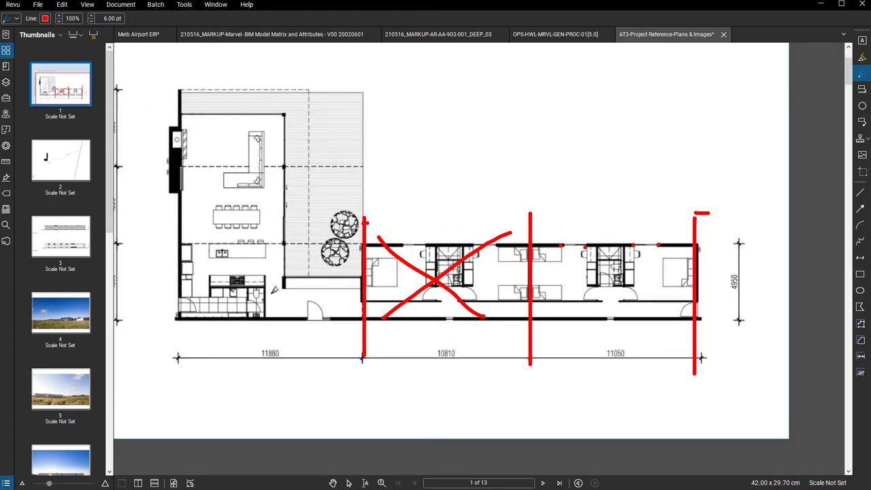
middle_click_drag(274, 290, 291, 350)
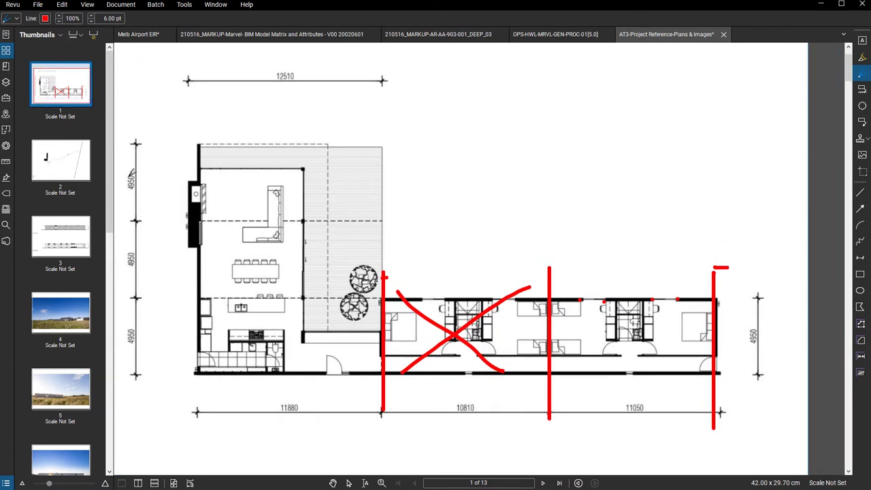
left_click_drag(141, 172, 140, 197)
left_click_drag(274, 80, 301, 80)
Mark the upper-wall windows and the small lower-wall windows of both bedroom bays with short red pen strokes and dots
scroll(409, 276, "down", 2)
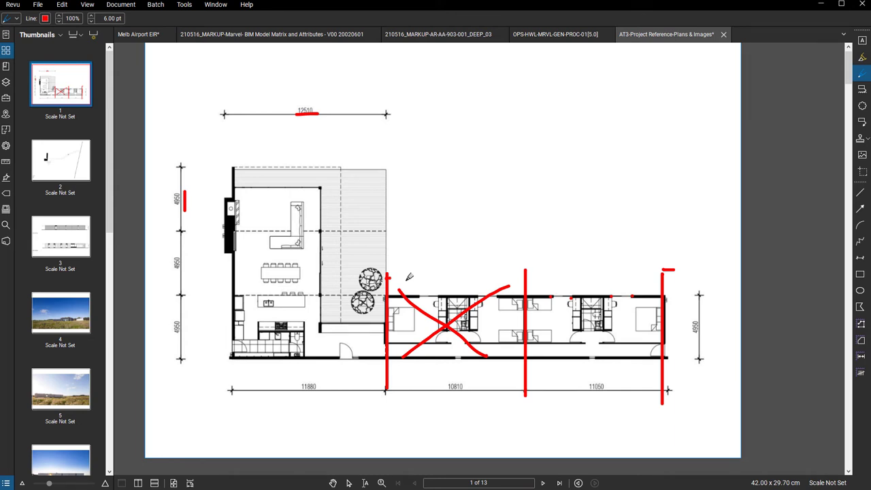
scroll(622, 272, "up", 2)
scroll(647, 261, "up", 2)
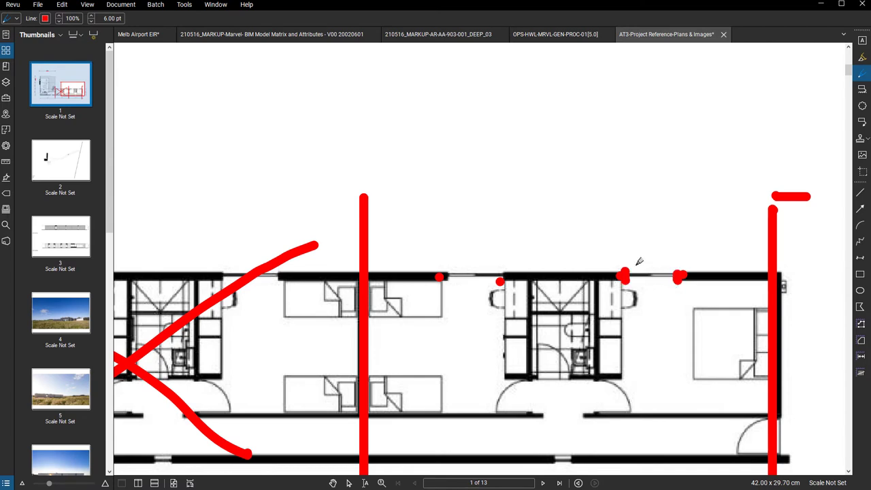
scroll(639, 257, "down", 2)
left_click_drag(642, 250, 644, 273)
left_click_drag(543, 258, 544, 270)
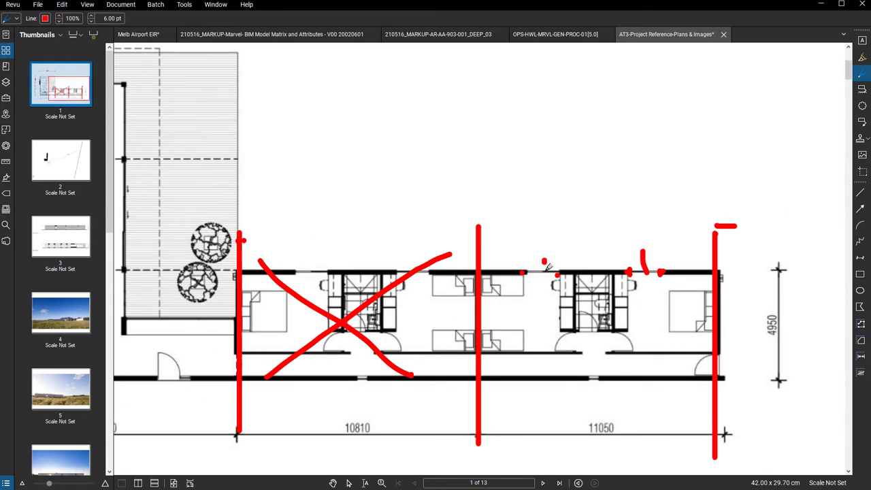
left_click(406, 251)
left_click(315, 251)
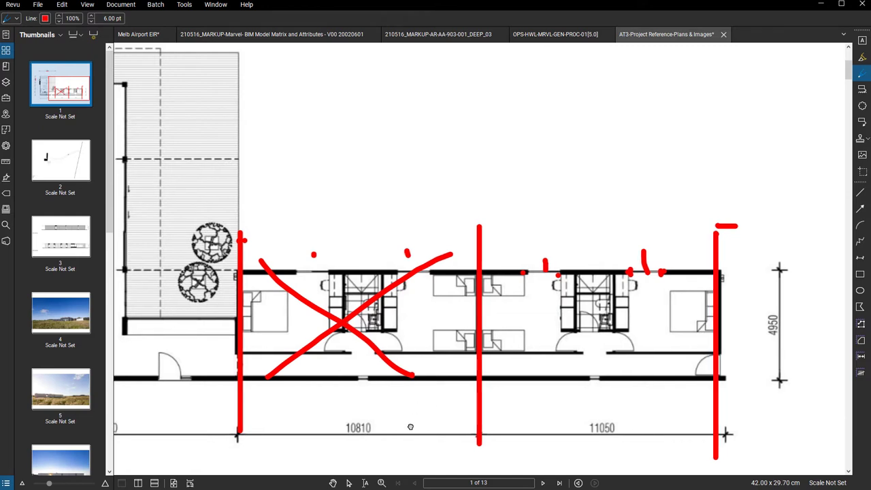
mouse_move(399, 427)
middle_mouse_down()
mouse_move(602, 423)
mouse_move(511, 407)
middle_mouse_up()
left_click(705, 368)
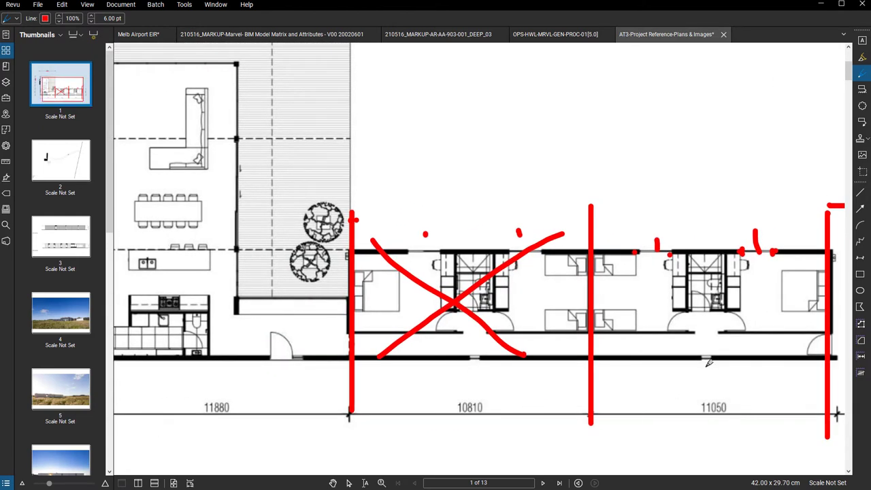
left_click(482, 368)
Write a circled number 1 above the 11050 bay with a red arrow pointing to its end bedroom window
middle_click_drag(687, 222, 603, 265)
mouse_move(614, 168)
left_mouse_down()
mouse_move(620, 202)
mouse_move(655, 194)
mouse_move(665, 206)
mouse_move(689, 262)
mouse_move(707, 242)
left_mouse_up()
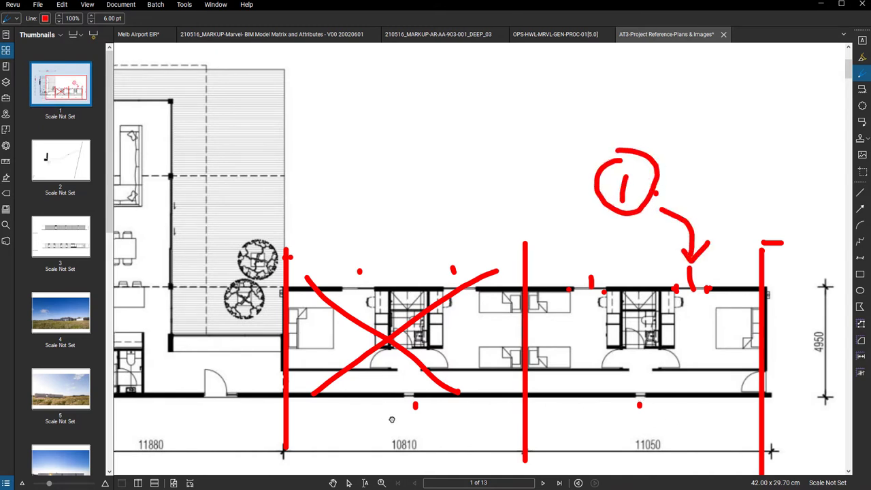
scroll(544, 401, "left", 2)
scroll(408, 401, "left", 3)
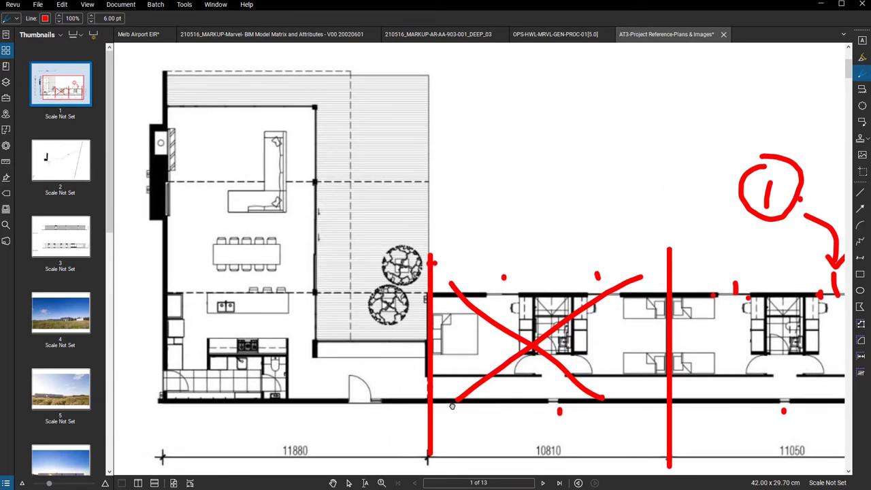
Mark the bedroom doors of both bays with red pen dots and ticks, and circle the main entry door
left_click(578, 361)
left_click(531, 364)
left_click_drag(750, 358, 842, 349)
left_click(813, 363)
mouse_move(380, 365)
left_mouse_down()
mouse_move(334, 377)
mouse_move(345, 407)
mouse_move(372, 410)
mouse_move(378, 366)
left_mouse_up()
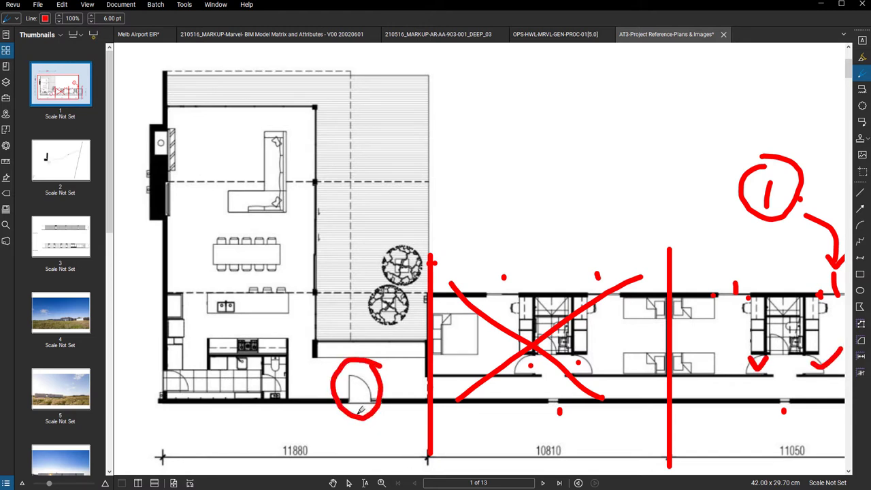
Outline the living area's uppermost 4950 bay with red pen lines and put a red dot at the wall's end
middle_click_drag(339, 277, 391, 297)
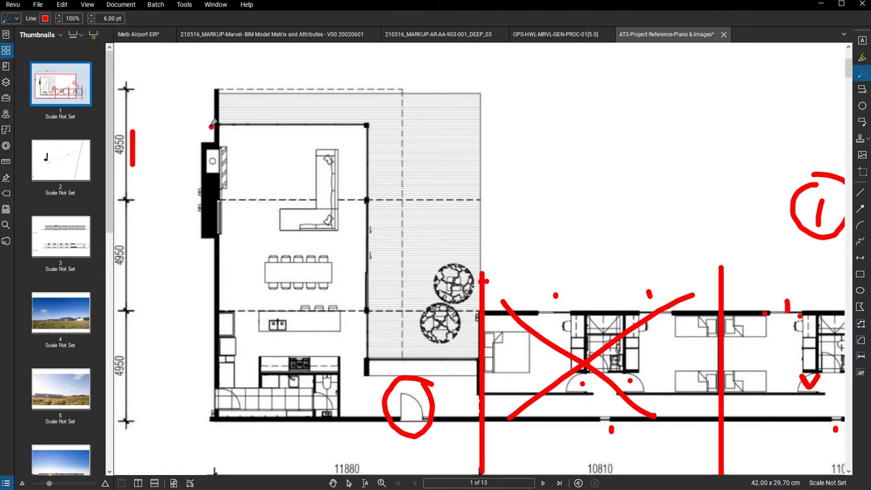
mouse_move(212, 126)
left_mouse_down()
mouse_move(365, 126)
mouse_move(364, 203)
mouse_move(227, 200)
left_mouse_up()
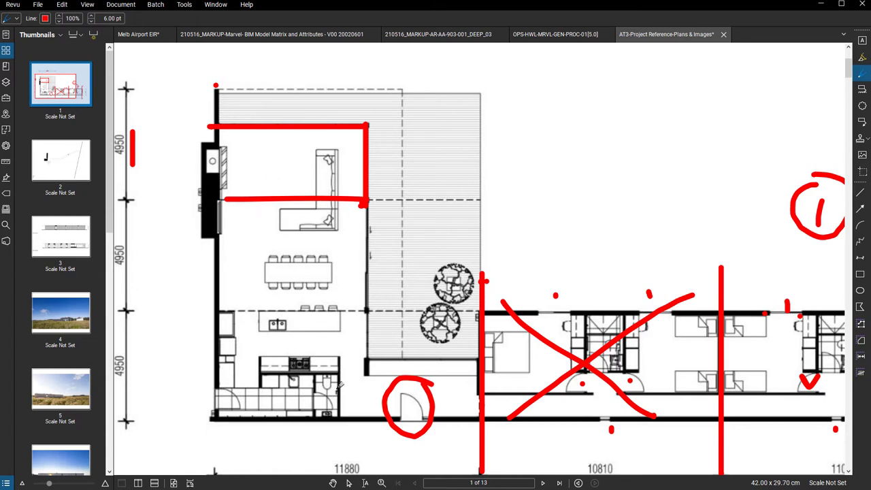
middle_click_drag(298, 342, 283, 319)
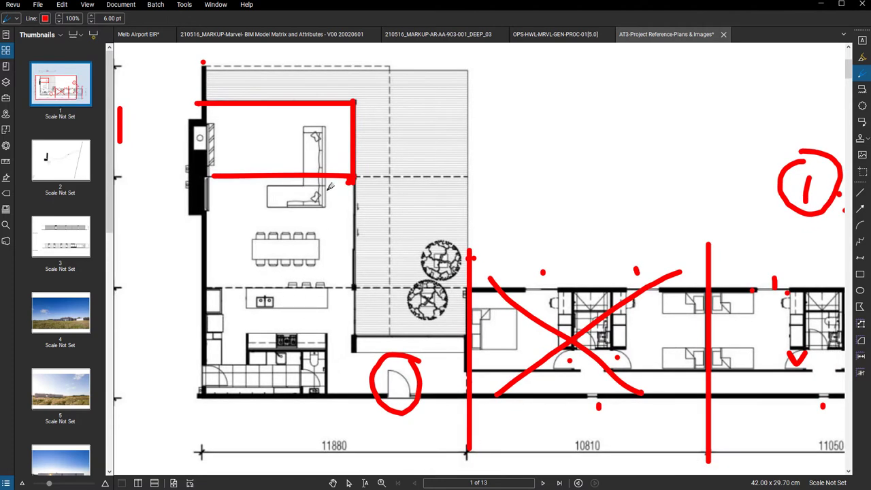
middle_click_drag(303, 229, 293, 271)
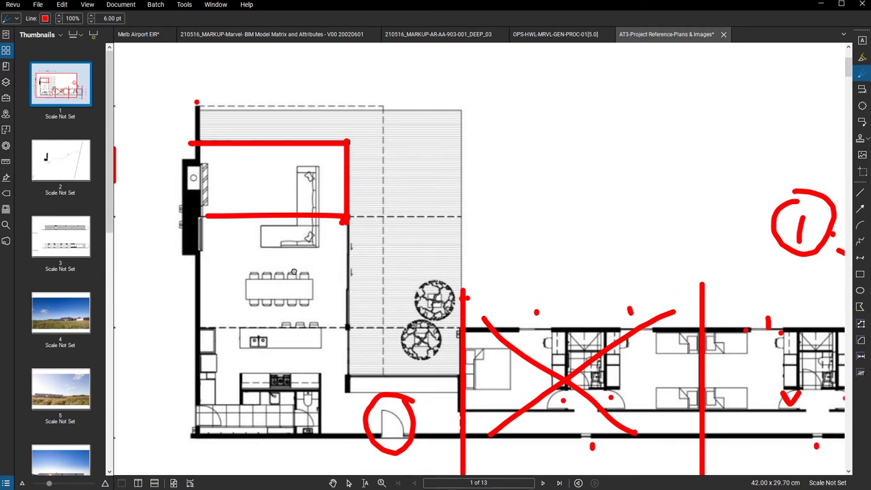
Delete the red pen outline around the living area's uppermost bay
key("Escape")
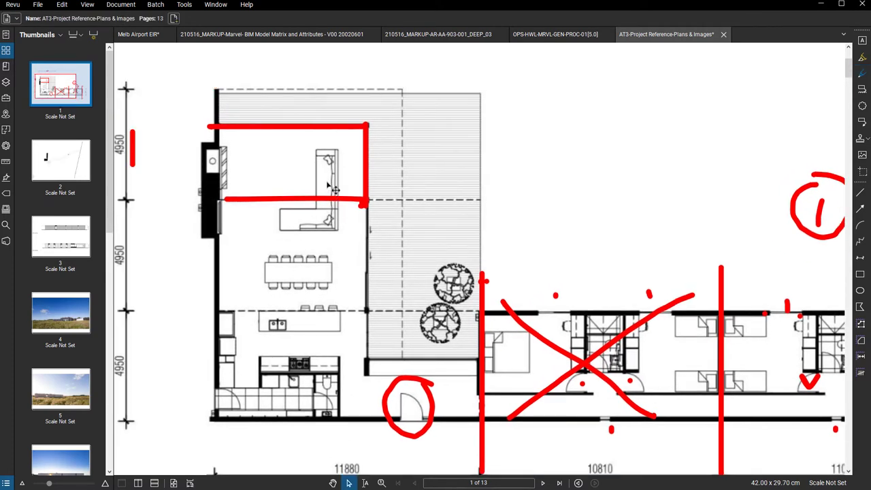
left_click(335, 190)
key("Delete")
left_click(366, 134)
key("Delete")
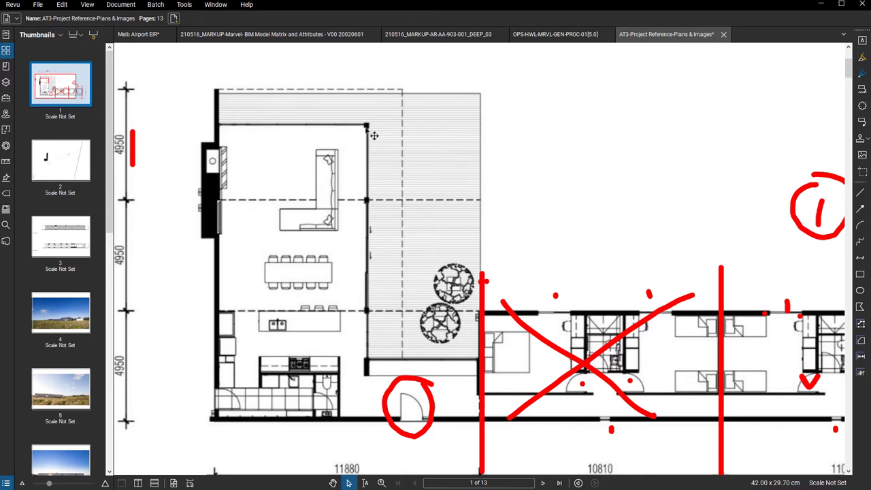
Draw a red pen line along the living area's upper glazed wall and split it into panels with four short ticks
key("l")
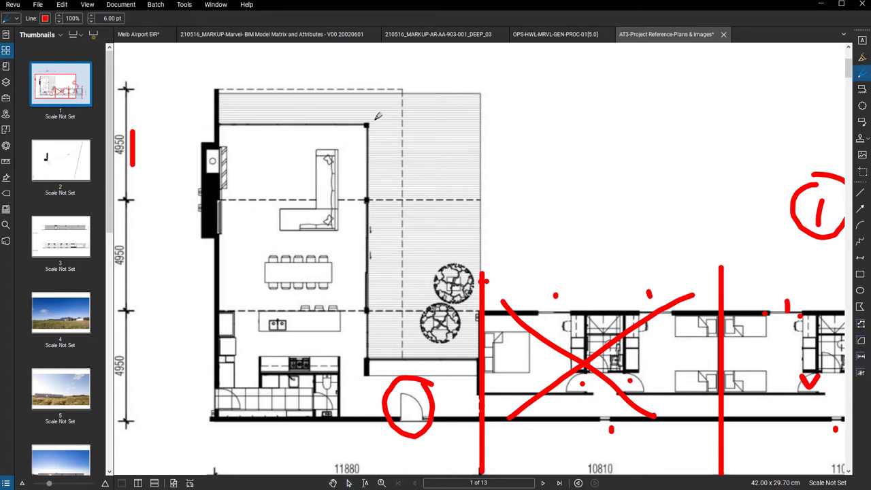
left_click(215, 125)
left_click(366, 112)
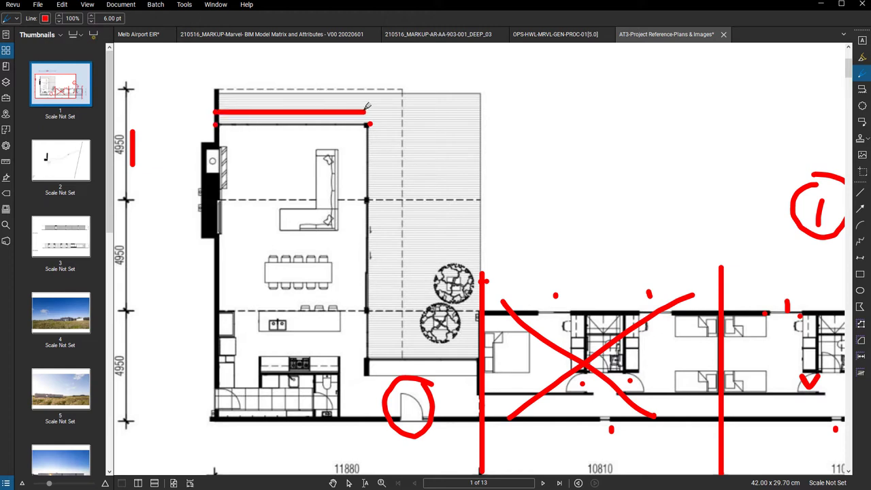
left_click_drag(305, 105, 276, 120)
Mark the columns and panel divisions of the living area's deck-side glazed wall and the two dashed grid lines with short red strokes and dots
left_click_drag(371, 125, 374, 125)
left_click(370, 355)
left_click_drag(357, 201, 367, 201)
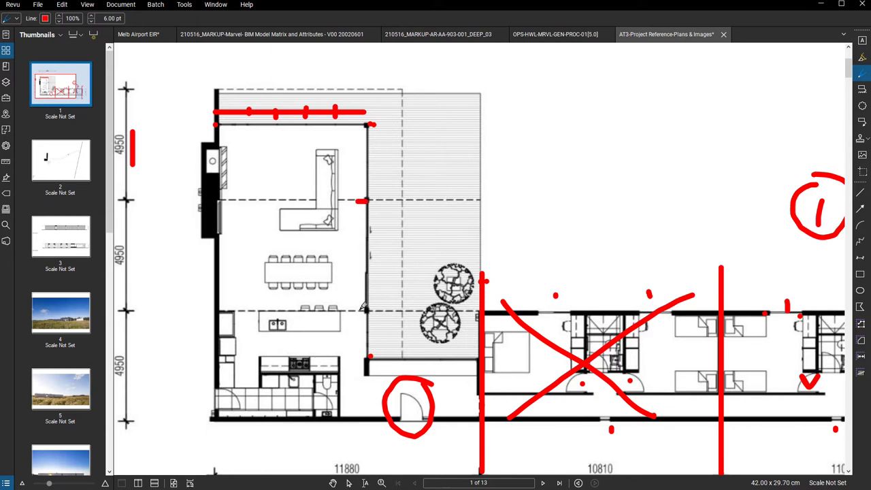
left_click_drag(357, 310, 372, 310)
left_click_drag(366, 357, 376, 357)
left_click_drag(364, 175, 365, 178)
left_click_drag(362, 237, 376, 237)
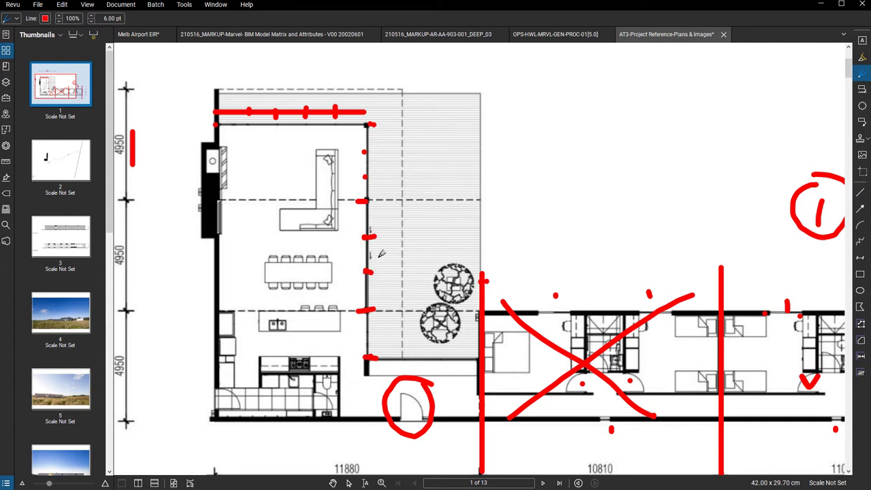
left_click_drag(373, 272, 364, 273)
left_click_drag(377, 202, 405, 202)
left_click_drag(379, 314, 403, 314)
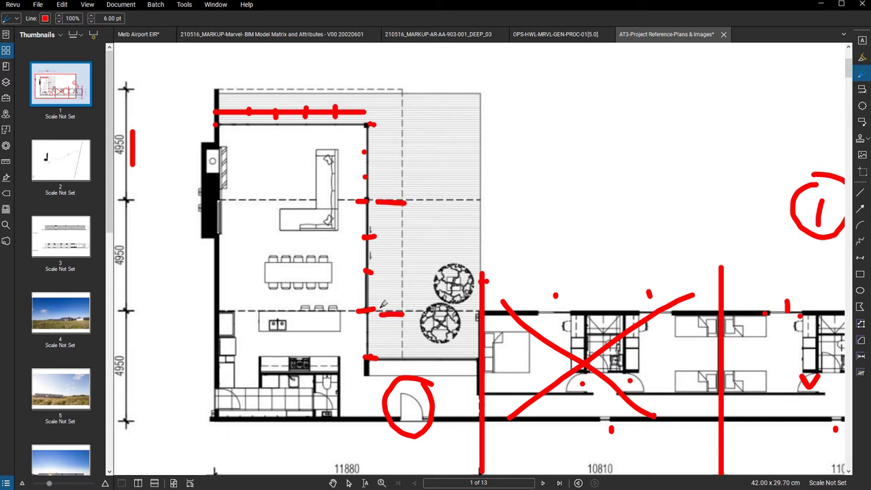
Draw a short red pen stroke just inside the living area's upper glazed wall
scroll(384, 302, "down", 1)
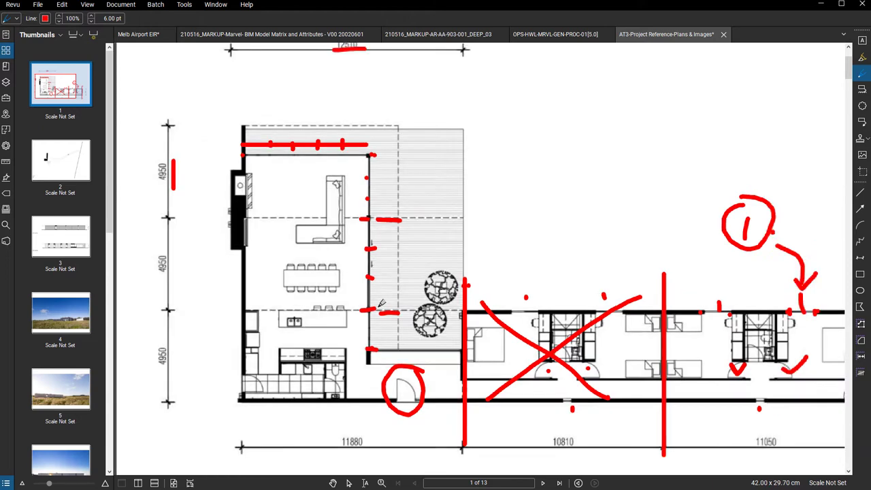
scroll(390, 291, "down", 1)
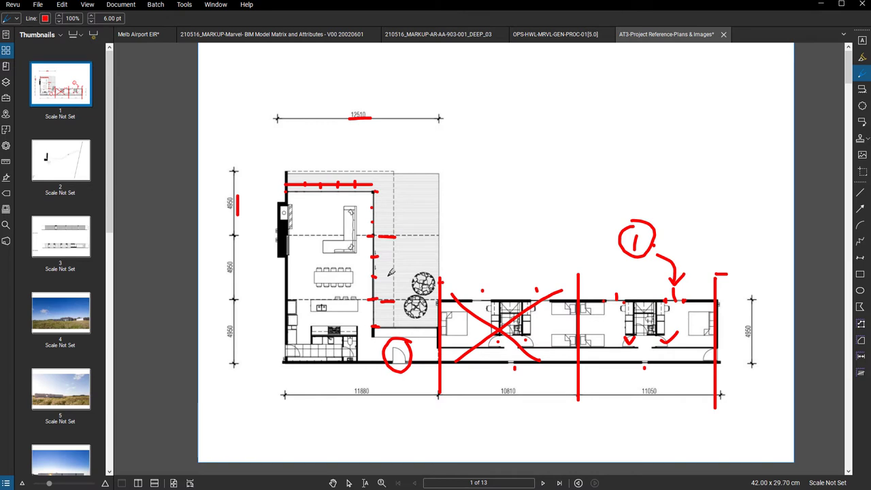
middle_click_drag(509, 271, 481, 287)
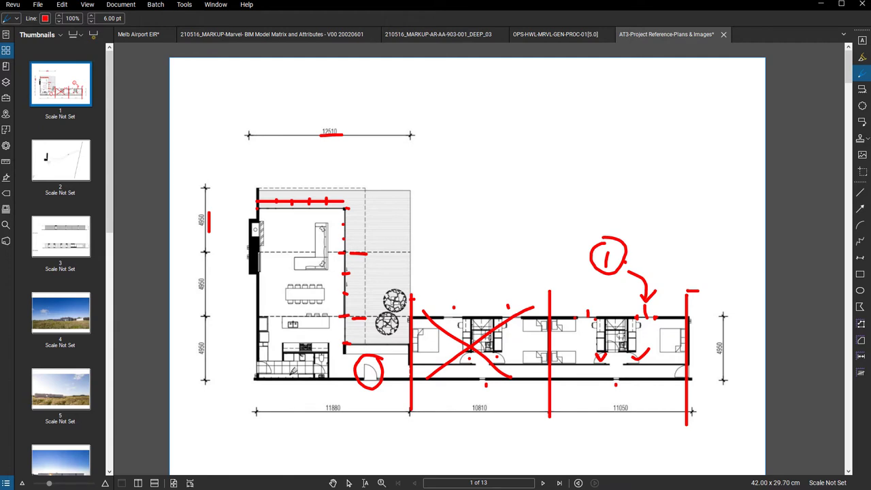
scroll(308, 229, "up", 1)
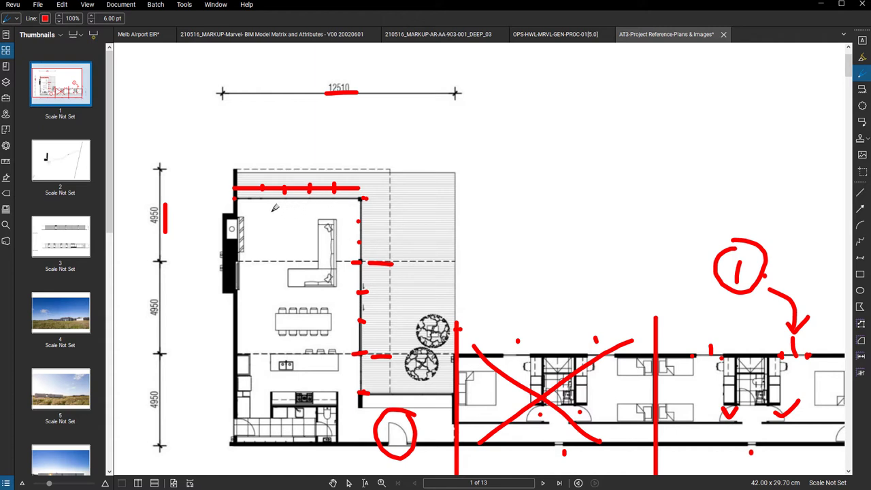
left_click_drag(260, 206, 293, 210)
Examine the kitchen and living wing layout, and how it connects to the bedroom bays on the floor plan
scroll(375, 380, "up", 5)
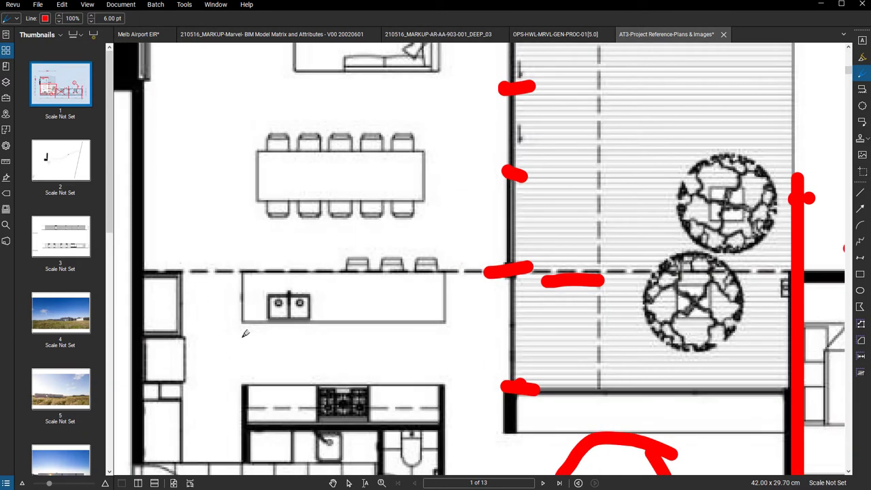
scroll(469, 278, "down", 2)
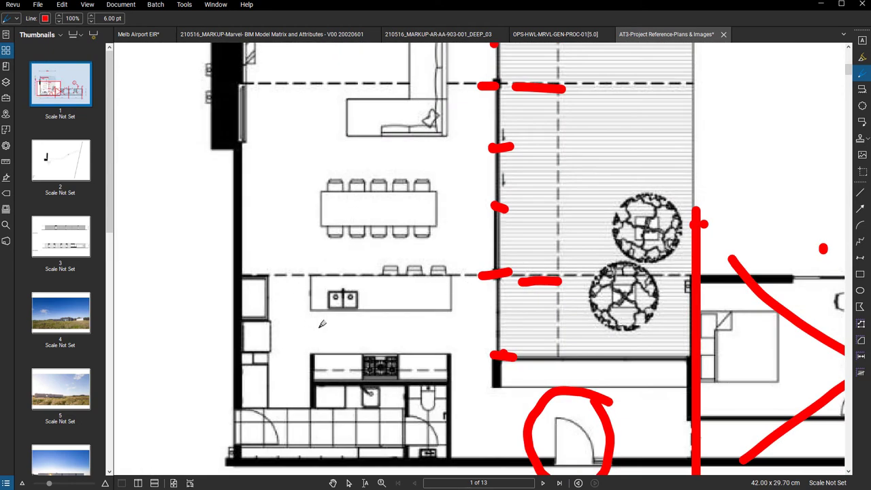
scroll(322, 324, "down", 3)
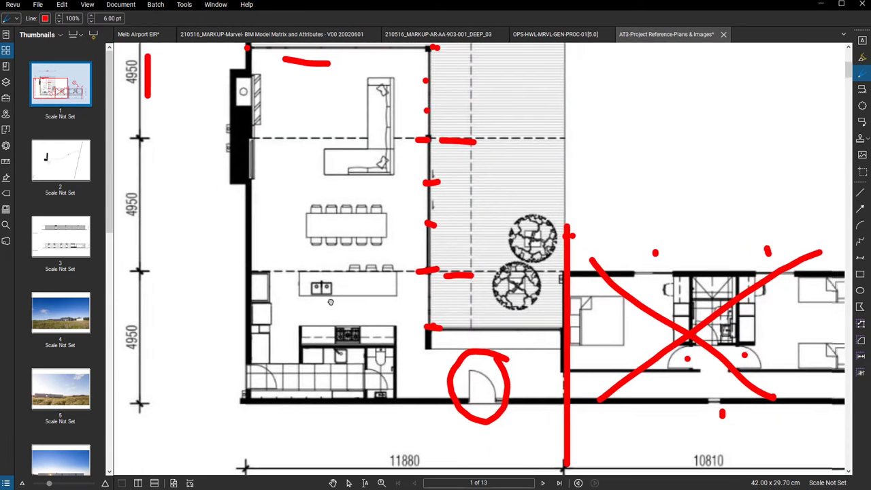
scroll(293, 314, "up", 1)
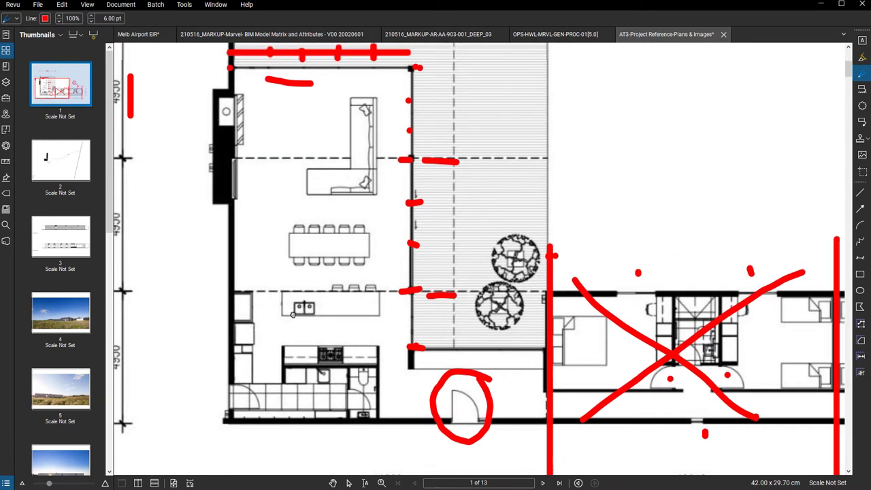
scroll(292, 314, "down", 2)
scroll(292, 255, "down", 1)
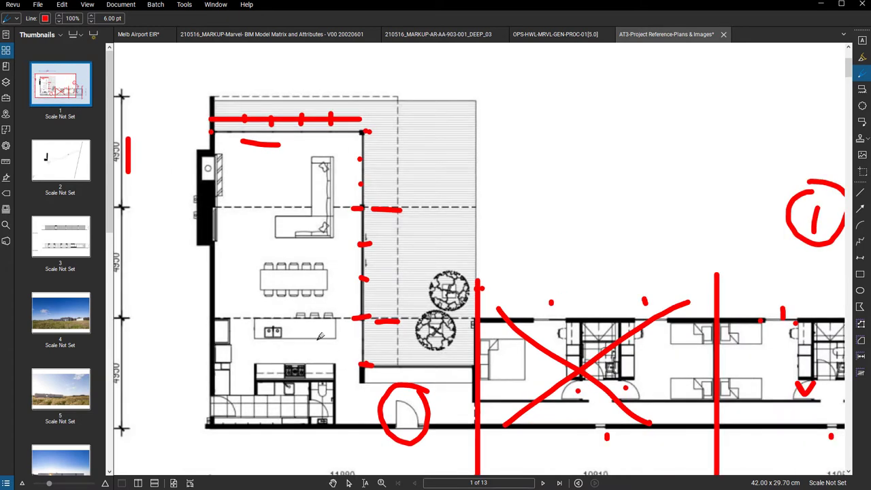
scroll(272, 313, "right", 2)
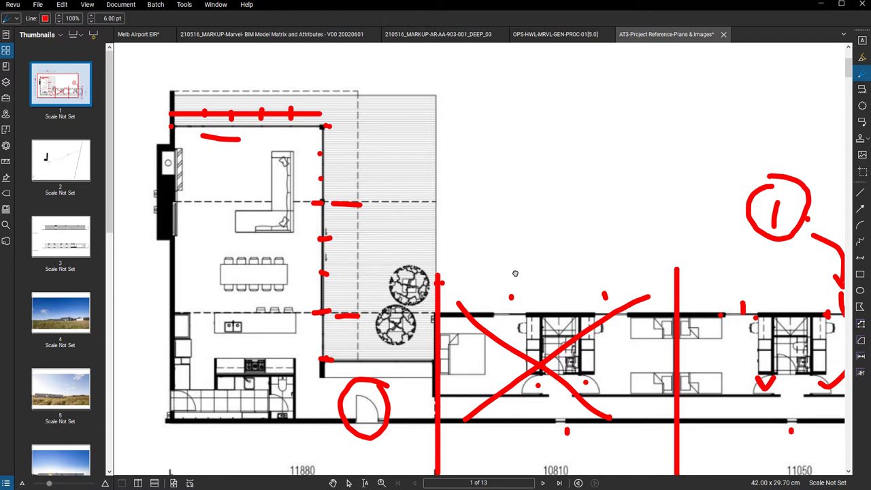
scroll(514, 273, "down", 3)
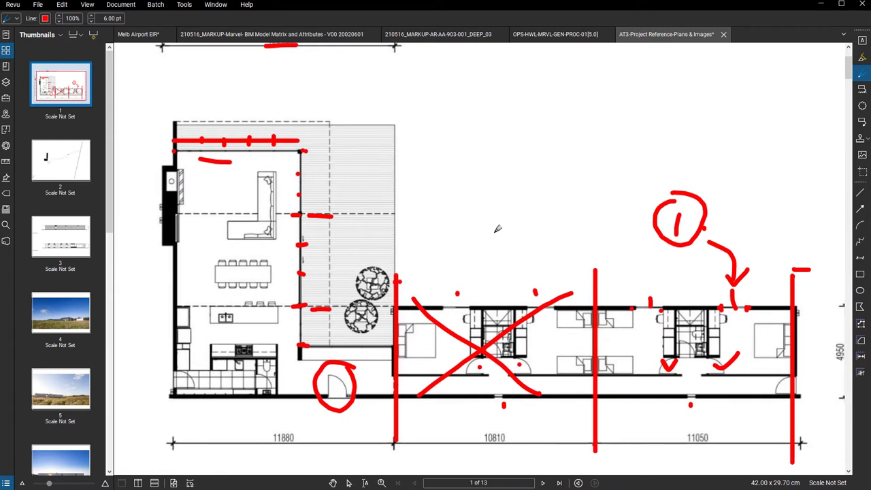
scroll(497, 235, "up", 1)
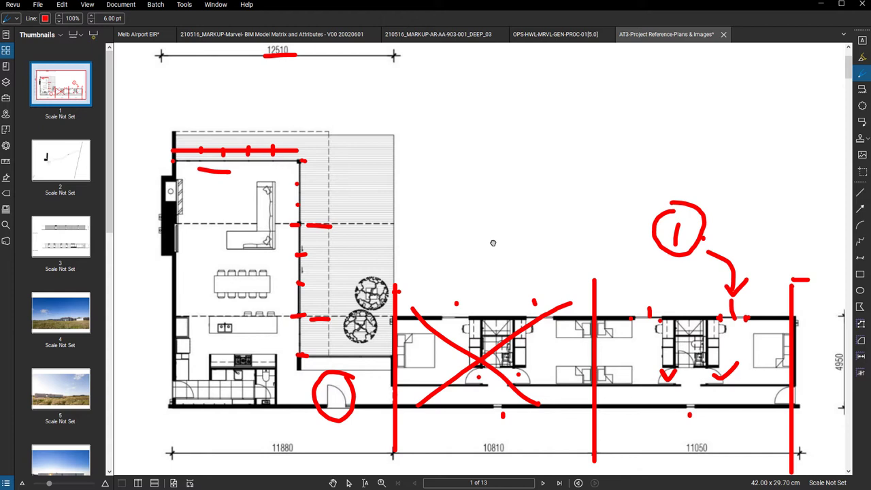
Open the elevations on page 3 and examine their door, window and glazing layout and the 2700 height dimensions
left_click(49, 246)
scroll(456, 187, "down", 1)
middle_click_drag(456, 187, 375, 228)
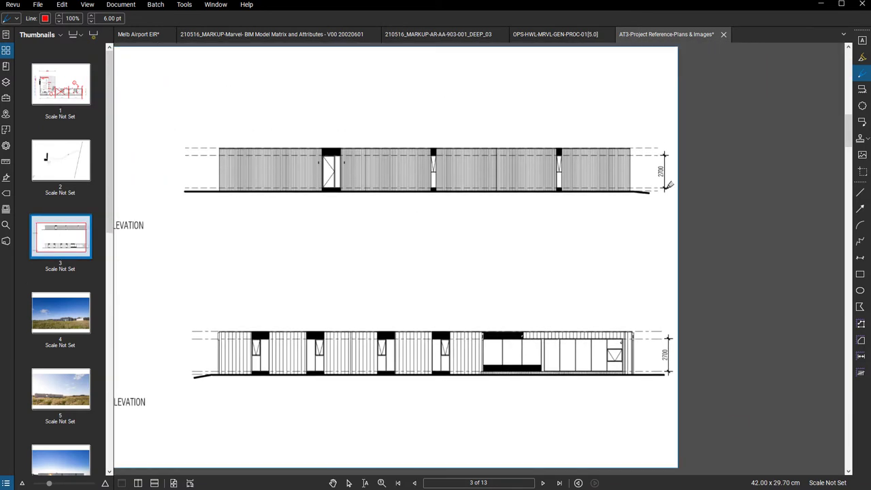
scroll(633, 313, "up", 1)
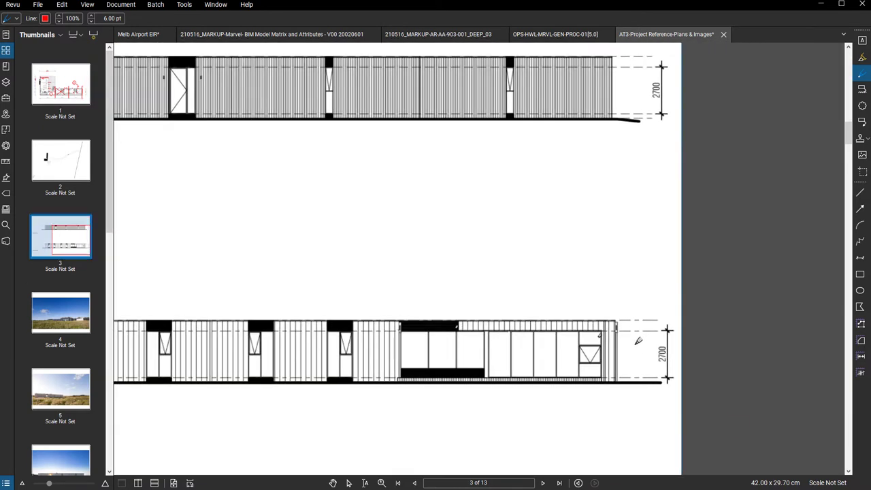
scroll(638, 341, "down", 1)
middle_click_drag(402, 279, 421, 298)
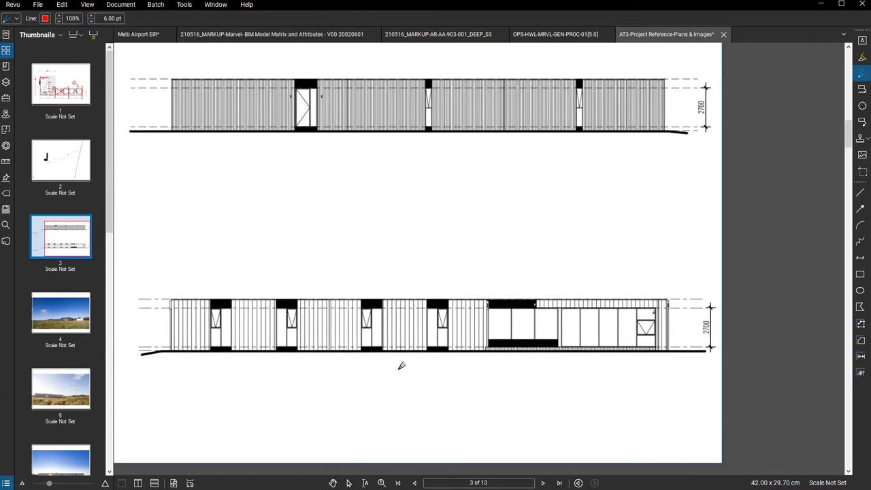
scroll(360, 320, "up", 3)
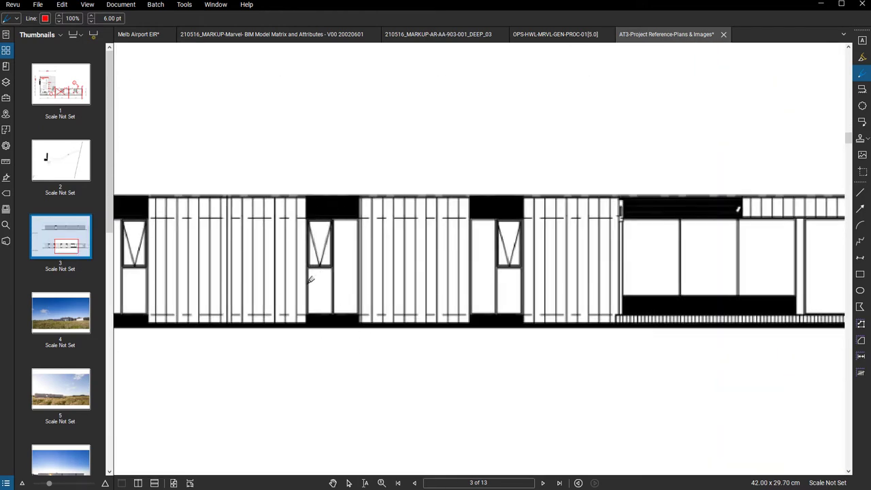
scroll(307, 277, "down", 5)
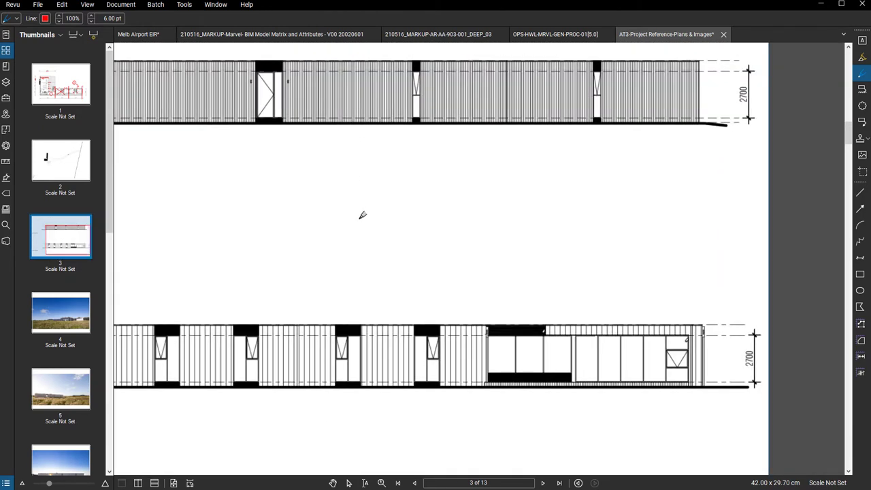
Draw a red cross over the upper elevation's blank wall beside the entry door and another over the lower elevation's wall between the middle windows
scroll(361, 216, "down", 2)
left_click_drag(207, 148, 293, 106)
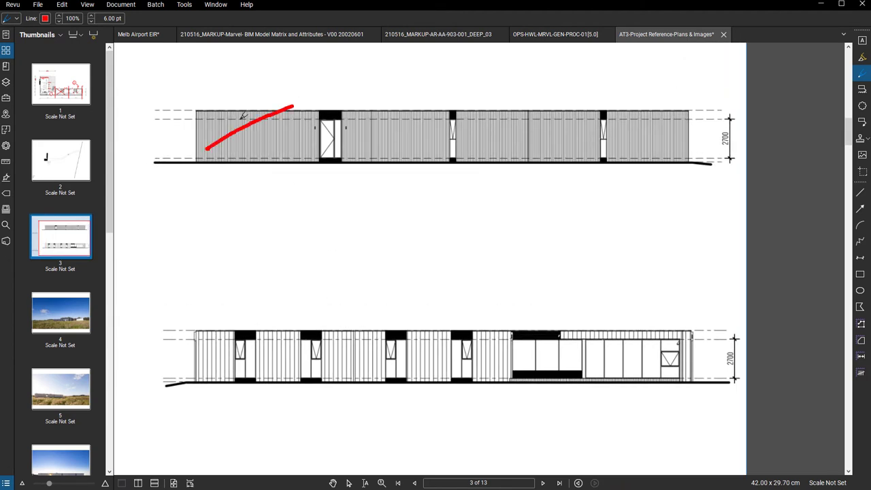
left_click_drag(228, 113, 289, 148)
left_click_drag(326, 343, 379, 377)
left_click_drag(370, 342, 335, 379)
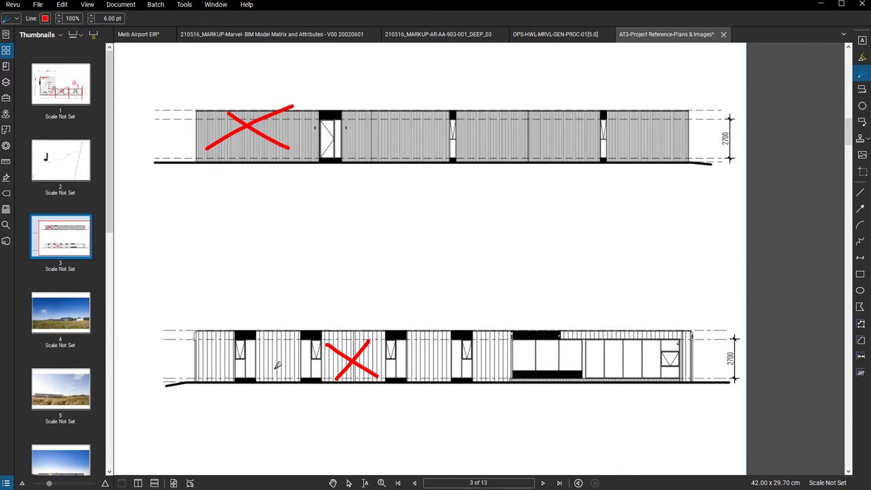
View the house's exterior photos on pages 4, 5 and 6
scroll(277, 360, "up", 1)
left_click(75, 326)
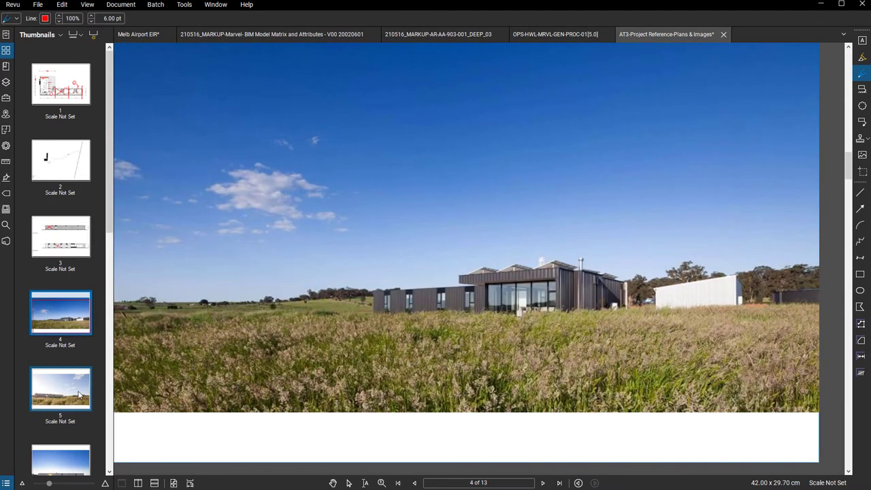
left_click(79, 393)
left_click(64, 465)
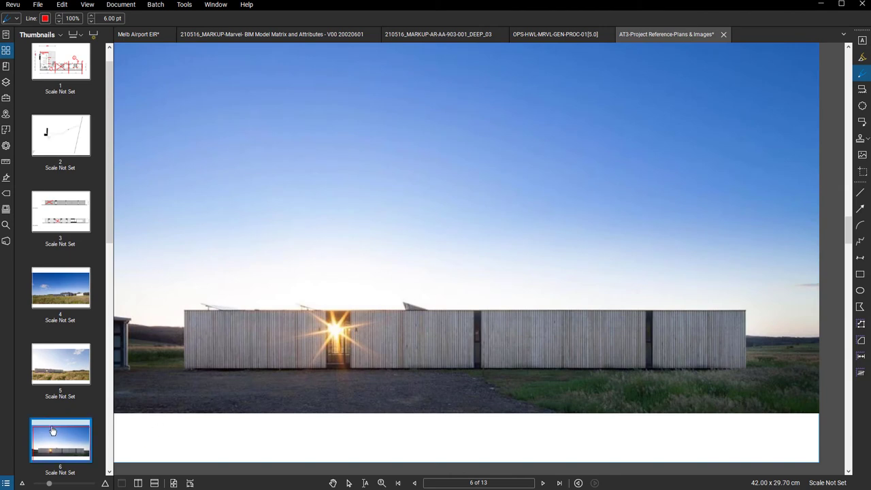
Open the deck photo on page 8 and draw a short red stroke and a wavy red line from the fireplace across the landscape
scroll(54, 432, "down", 3)
left_click(79, 441)
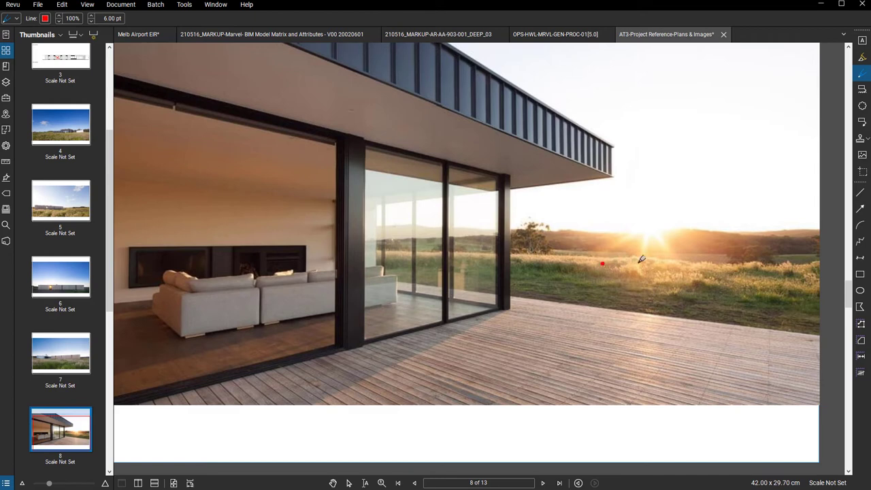
left_click_drag(644, 263, 598, 263)
mouse_move(285, 242)
left_mouse_down()
mouse_move(515, 250)
mouse_move(694, 282)
mouse_move(762, 281)
left_mouse_up()
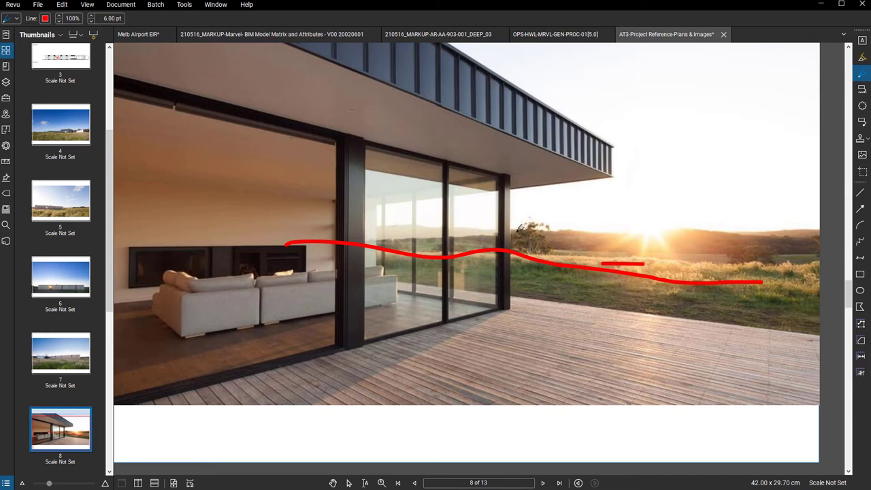
View the house's exterior photo on page 7, the deck photo on page 8 and the exterior photo on page 4
left_click(76, 363)
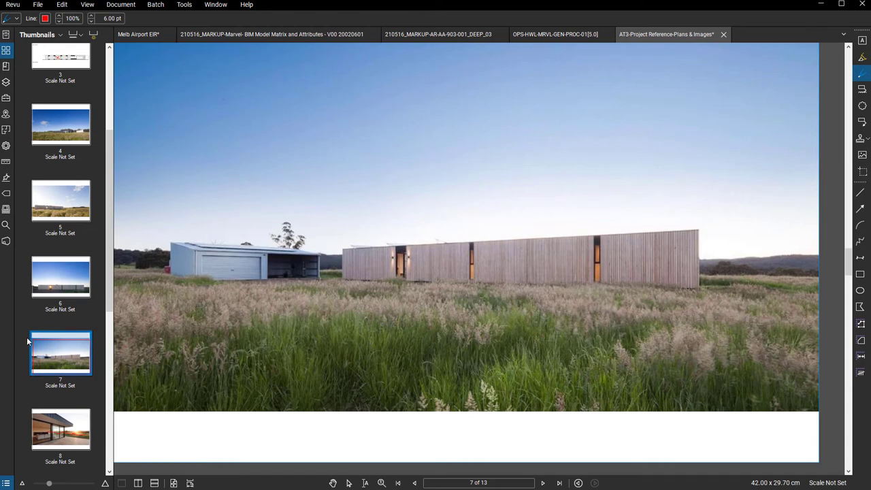
left_click(60, 428)
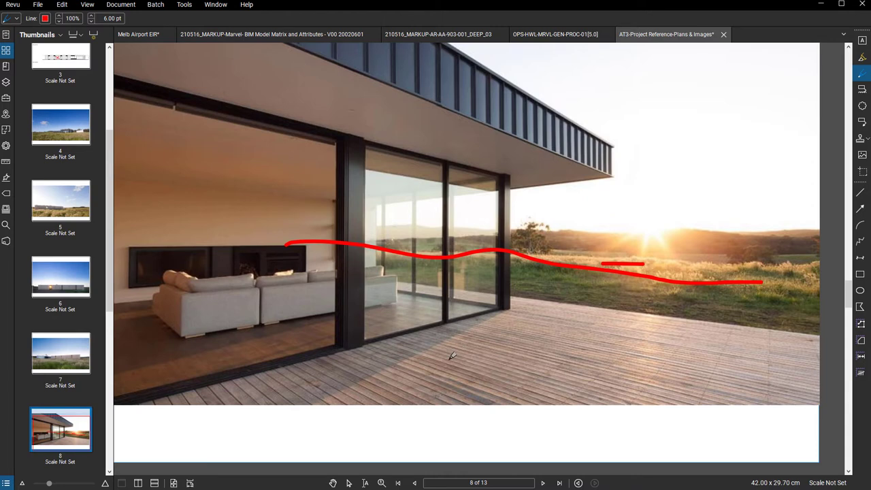
scroll(451, 355, "down", 3)
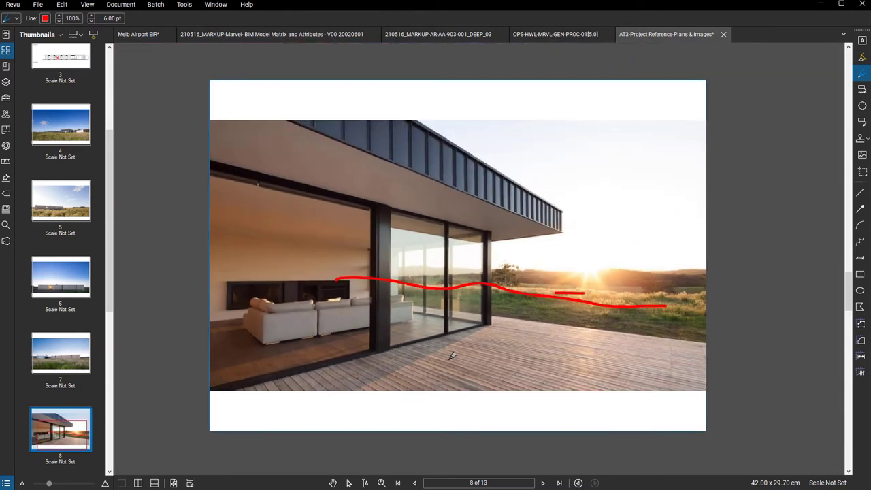
scroll(472, 308, "up", 1)
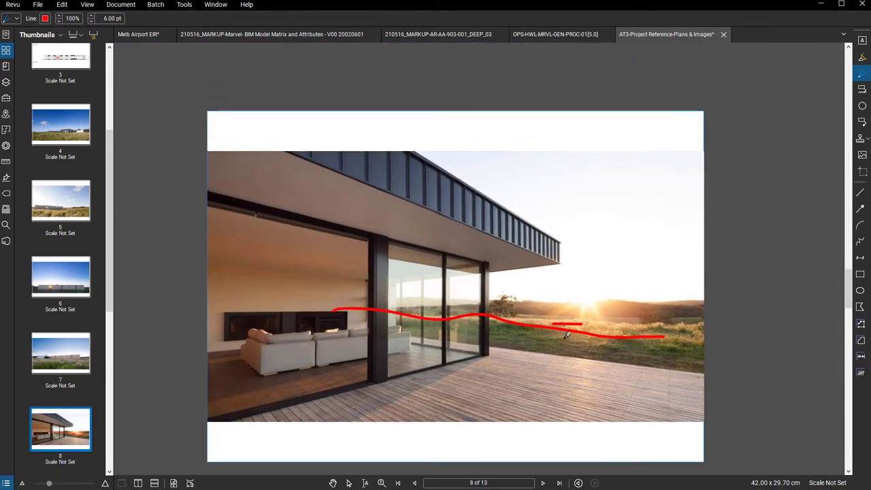
left_click(61, 124)
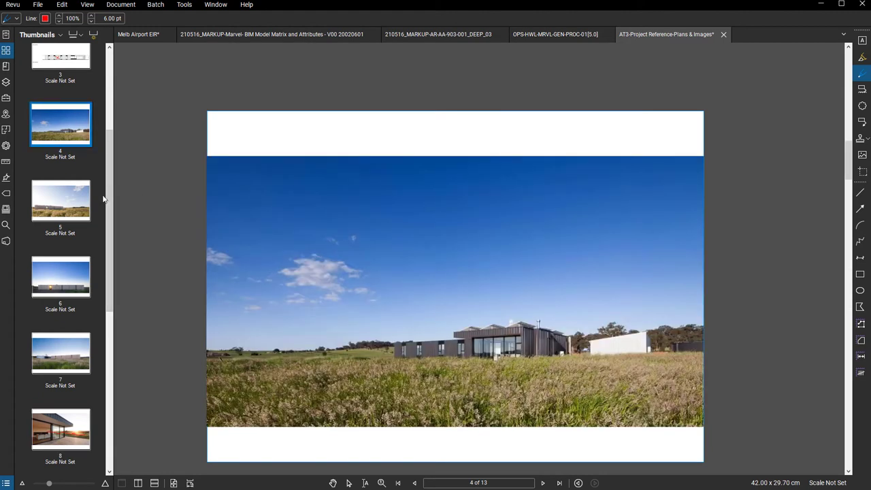
scroll(93, 209, "up", 3)
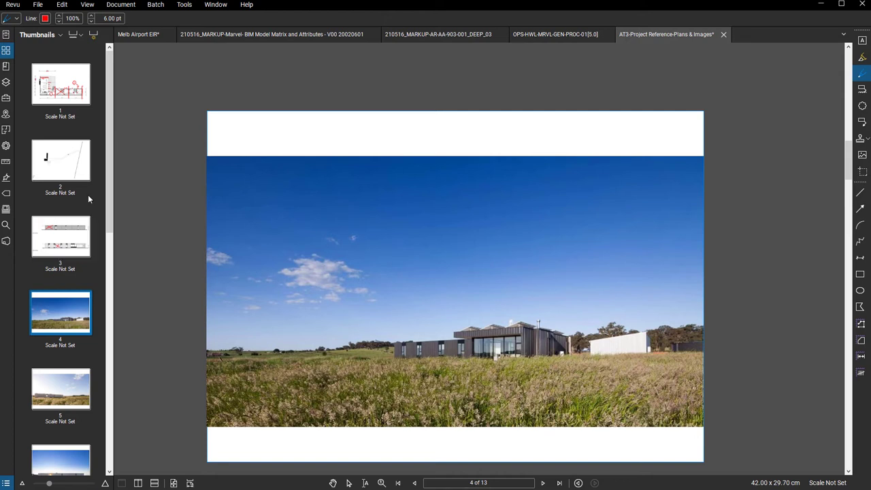
Open the floor plan on page 1 and draw a curved red line below the bedroom wing's dimensions and a straight one above the wing
left_click(85, 219)
left_click(78, 76)
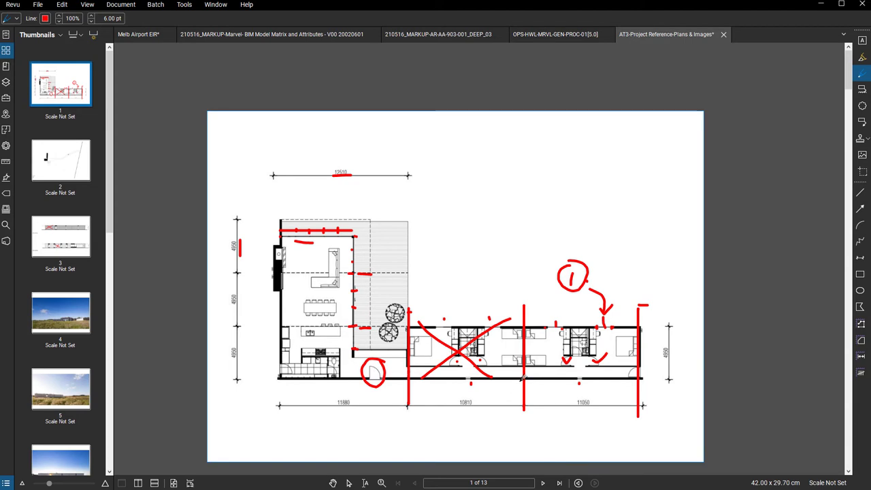
scroll(521, 379, "up", 2)
scroll(516, 383, "up", 3)
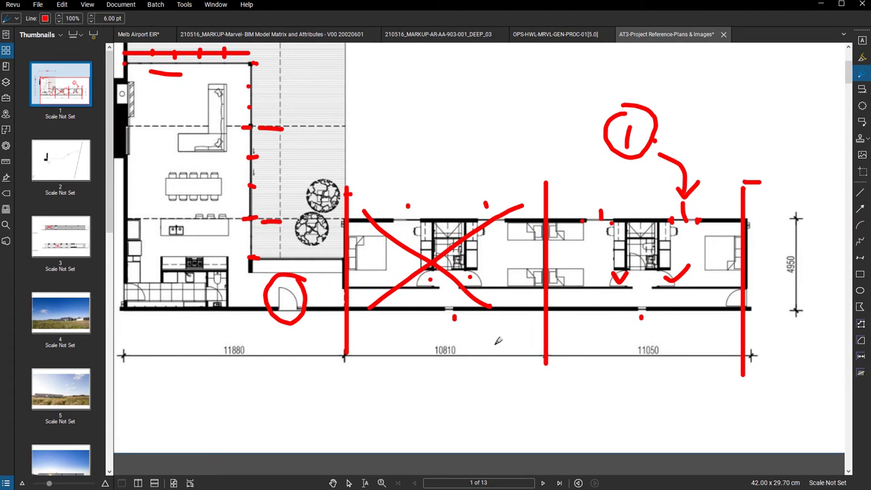
left_click_drag(435, 392, 594, 387)
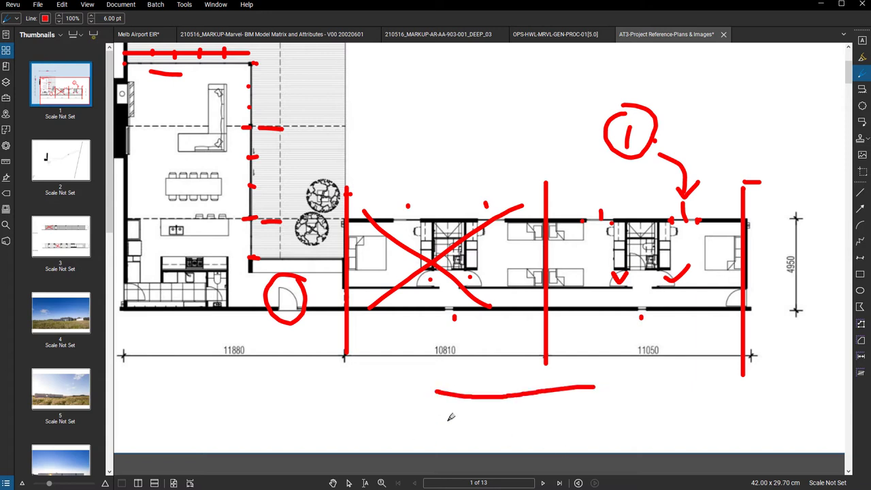
left_click_drag(408, 125, 519, 125)
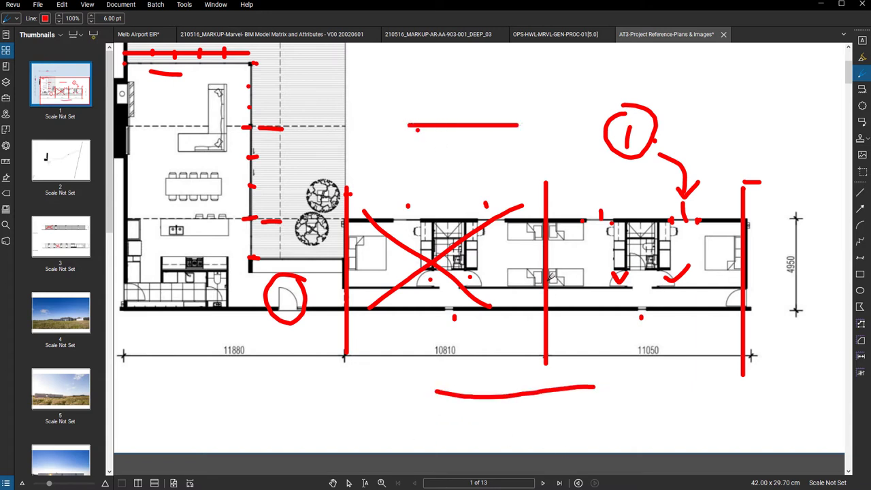
Examine the crossed-out bedroom module's windows and doors and the overall layout of the floor plan
scroll(548, 277, "down", 2)
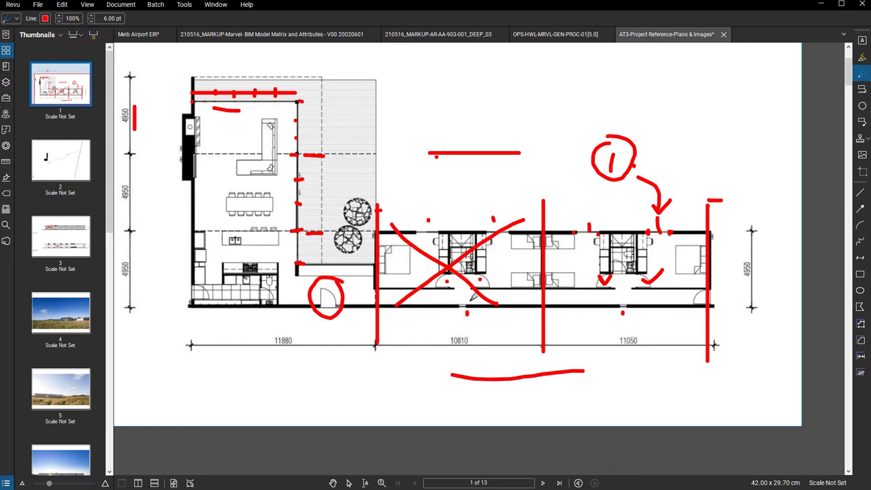
scroll(472, 296, "up", 1)
scroll(428, 187, "up", 3)
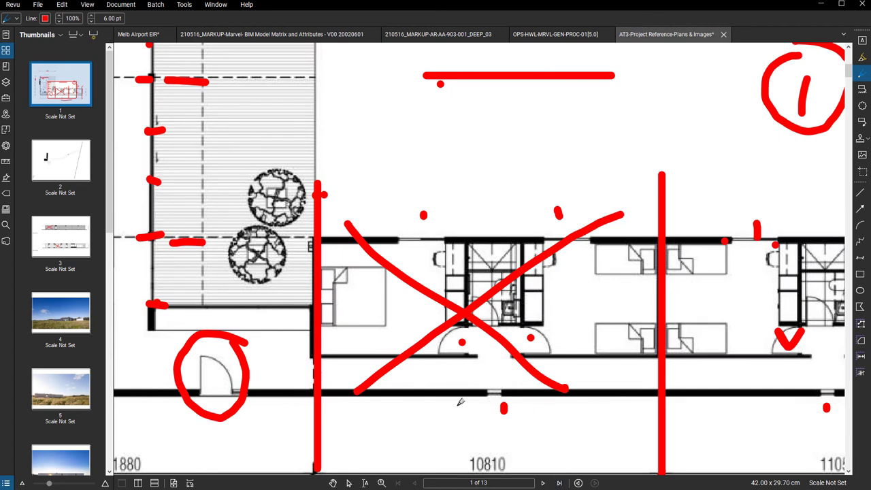
scroll(452, 404, "down", 1)
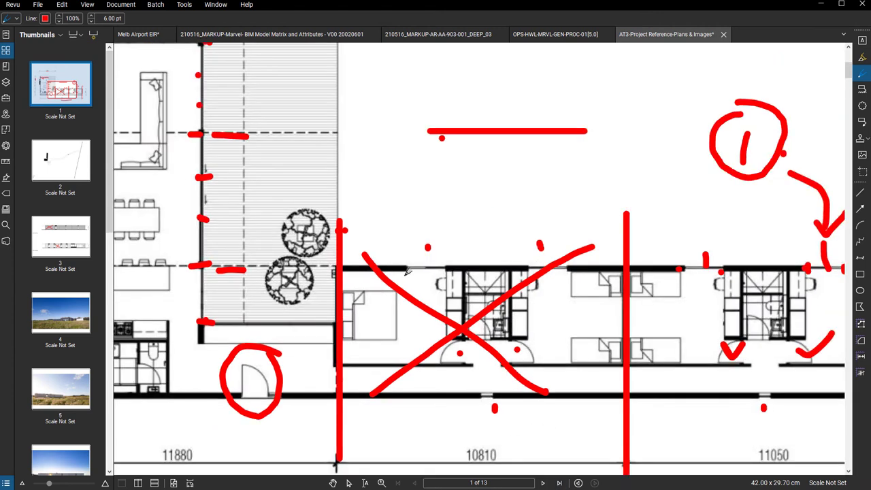
scroll(452, 261, "down", 1)
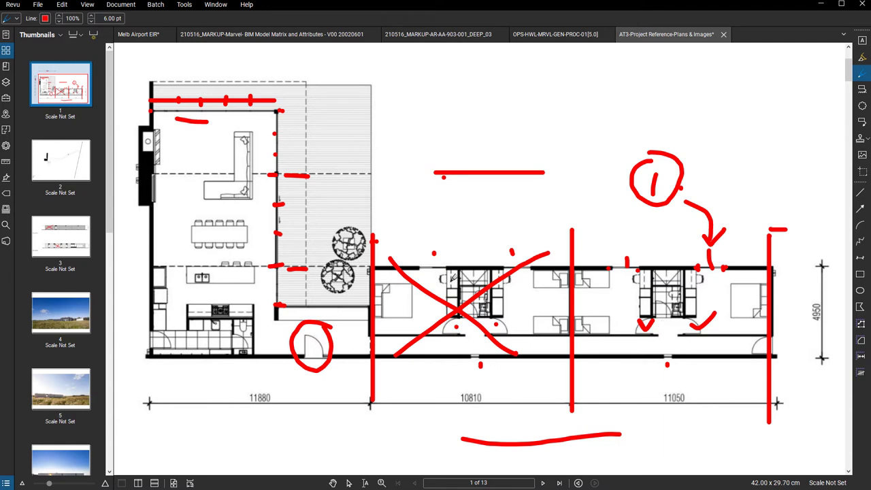
scroll(452, 278, "down", 2)
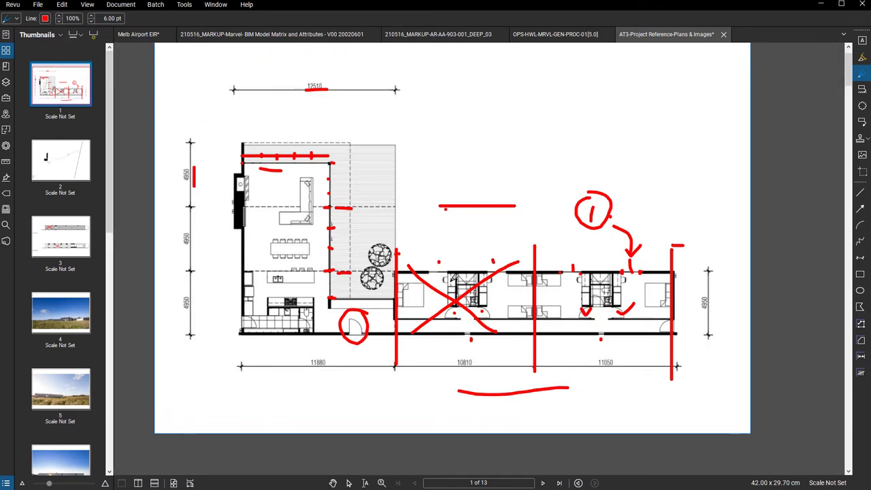
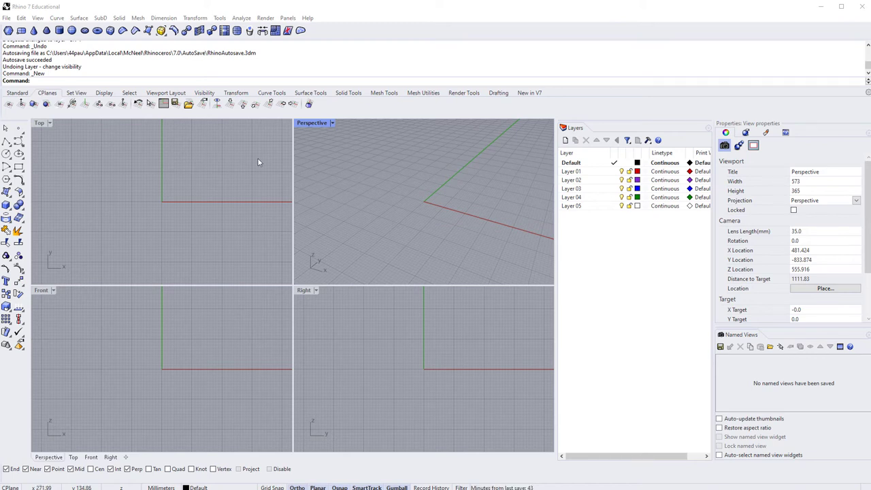
Switch to Rhino and start the Picture command with the AT3-Project Reference-Plans & Images JPG file from the Desktop
left_click(365, 168)
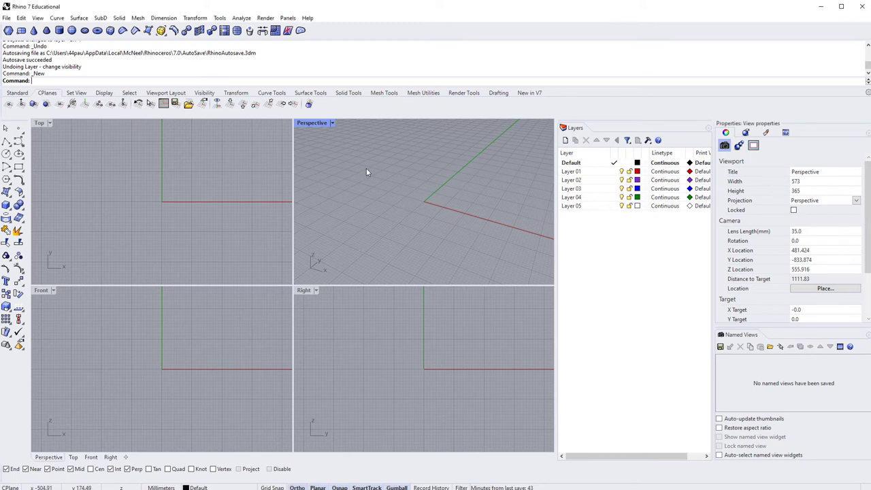
type("Picture")
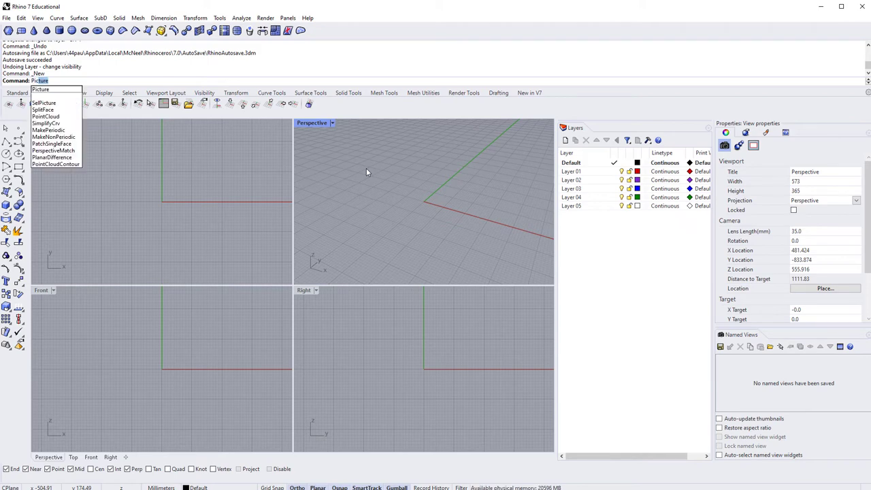
key("Return")
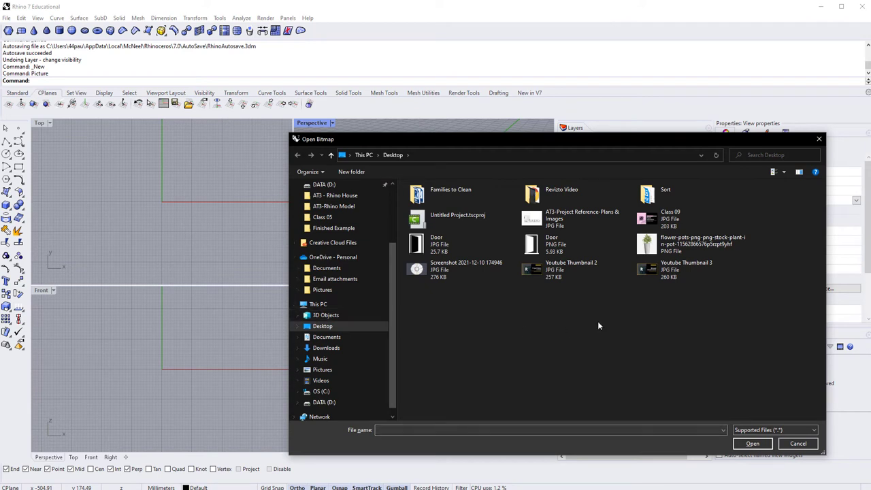
left_click(576, 229)
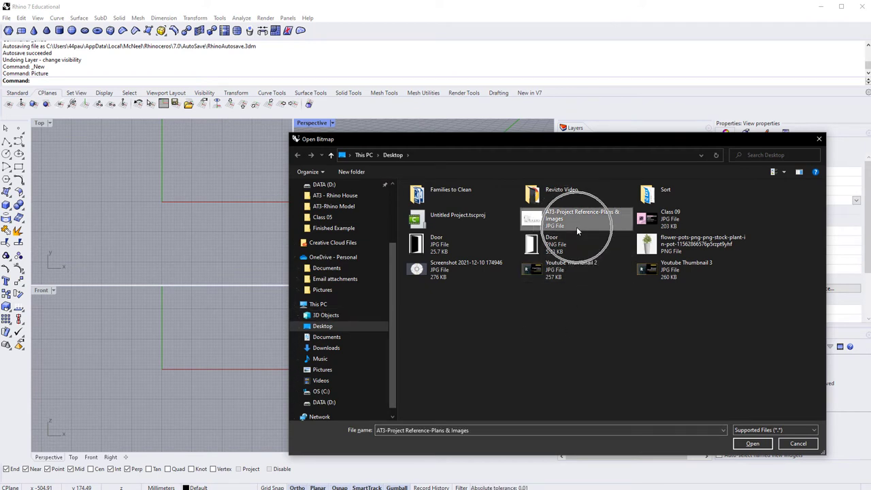
left_click(549, 224)
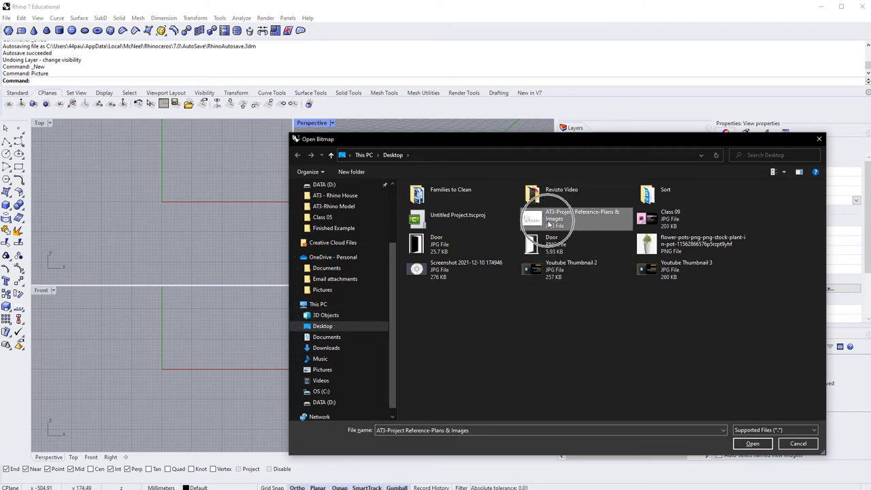
left_click(751, 443)
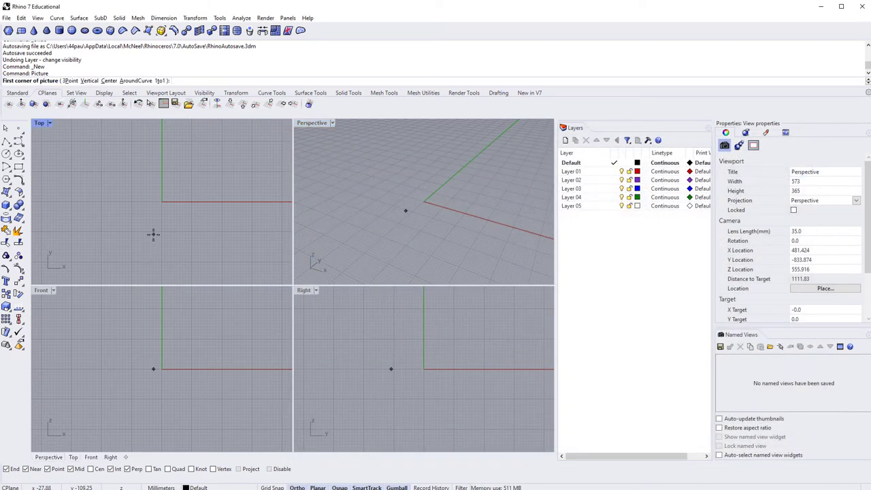
Place the floor plan picture flat in the Top view, to the right of the construction grid and larger than it
scroll(144, 208, "down", 5)
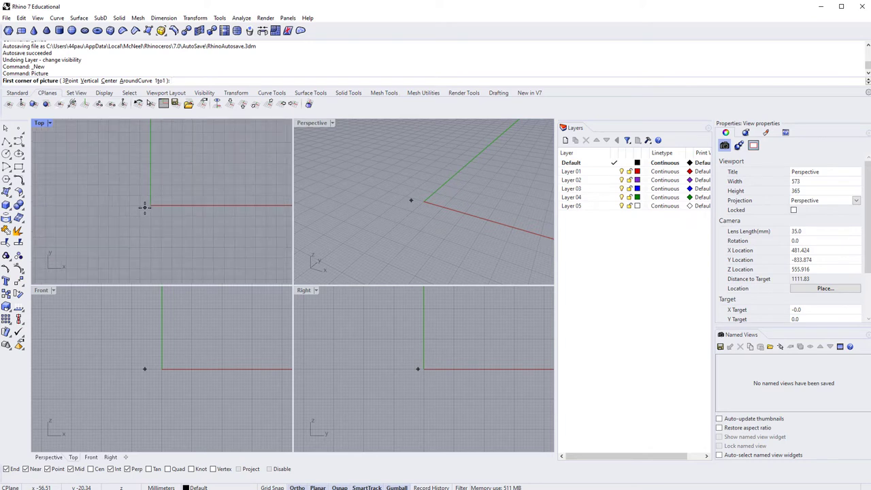
scroll(144, 207, "down", 5)
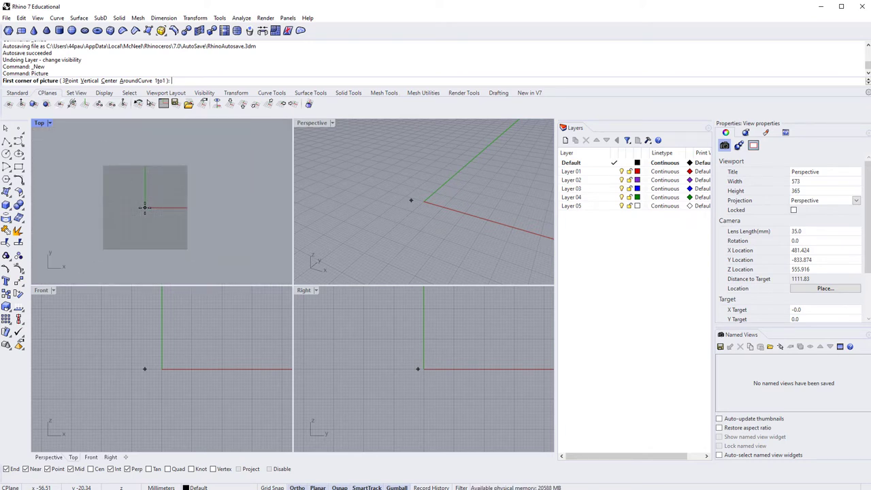
scroll(145, 207, "down", 2)
right_click_drag(179, 212, 142, 243)
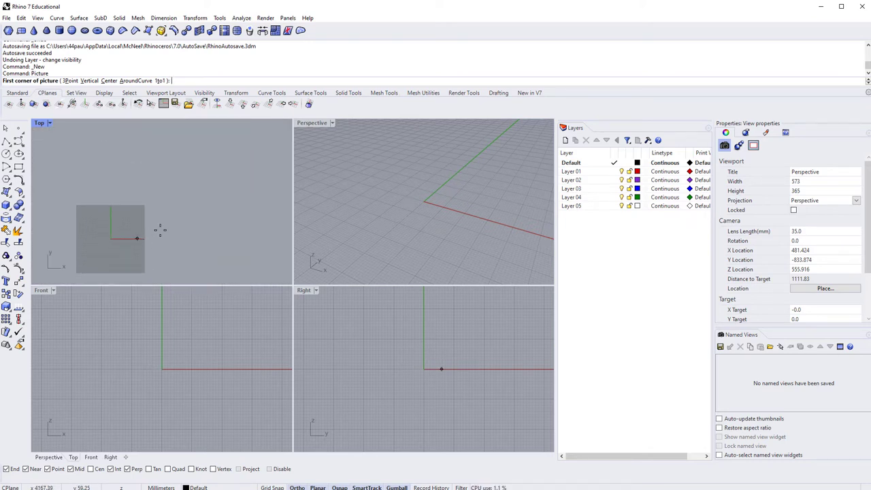
left_click(173, 238)
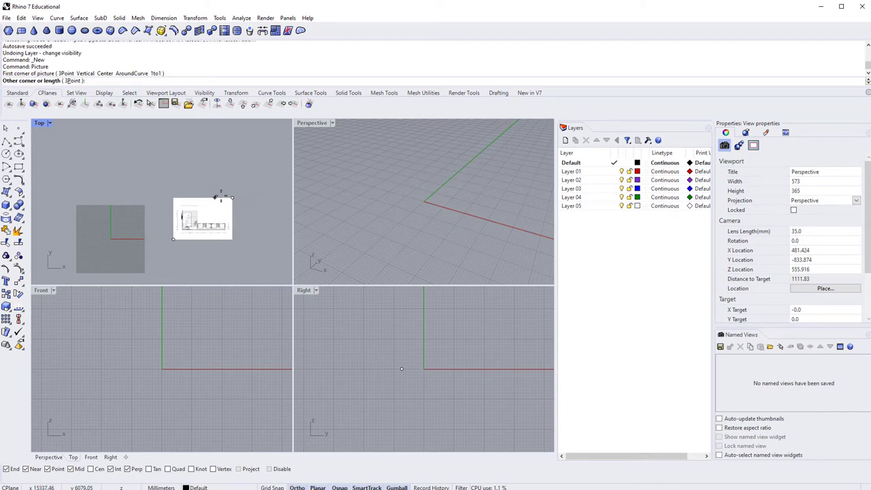
scroll(88, 268, "down", 3)
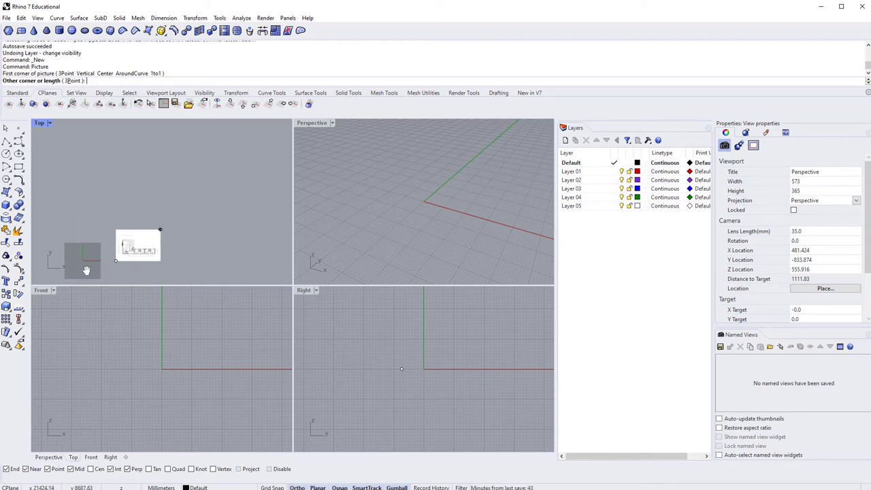
scroll(238, 181, "down", 2)
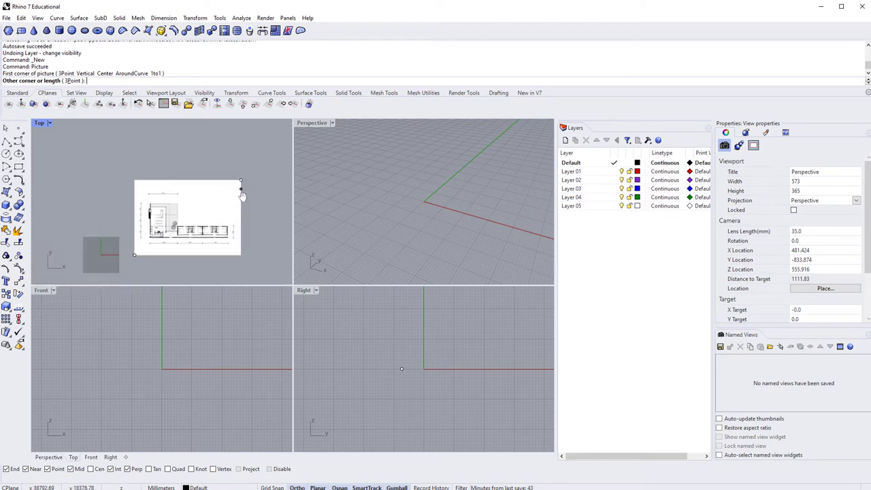
scroll(245, 182, "up", 1)
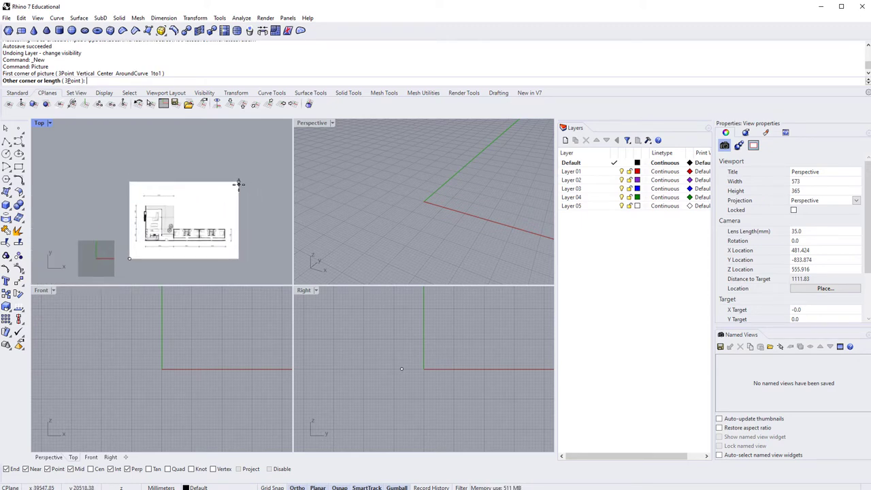
left_click(239, 183)
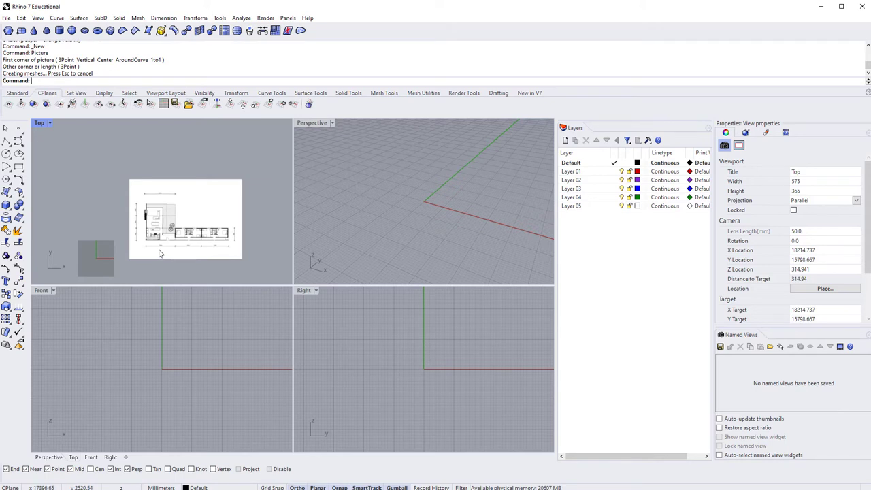
Maximize the Top viewport and examine the 11880 dimension below the floor plan's entry door
scroll(159, 250, "up", 4)
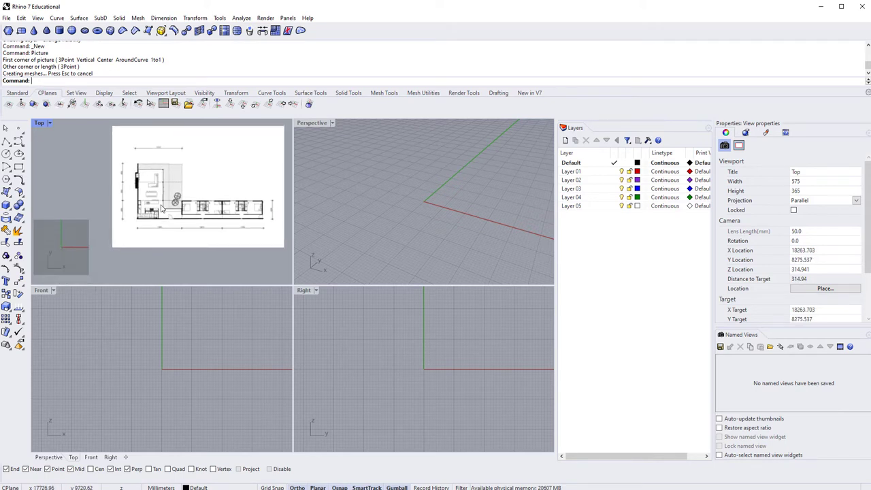
double_click(41, 126)
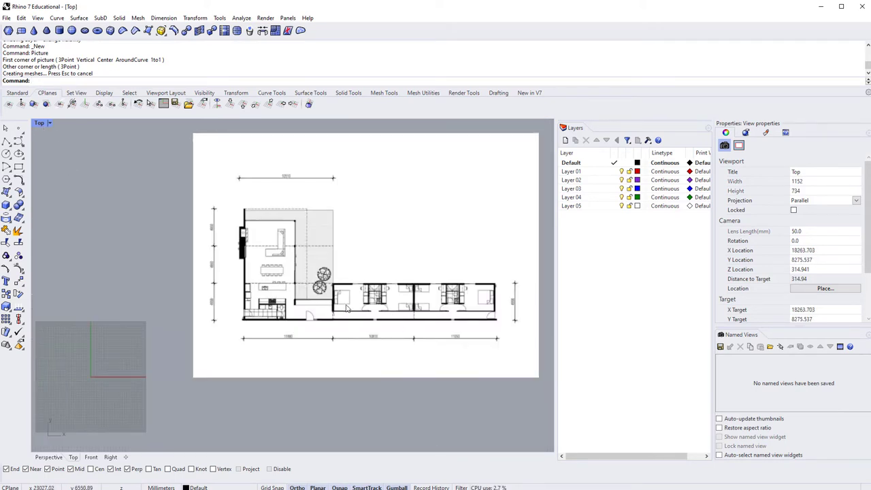
right_click_drag(348, 309, 303, 338)
left_click(358, 326)
left_click(153, 269)
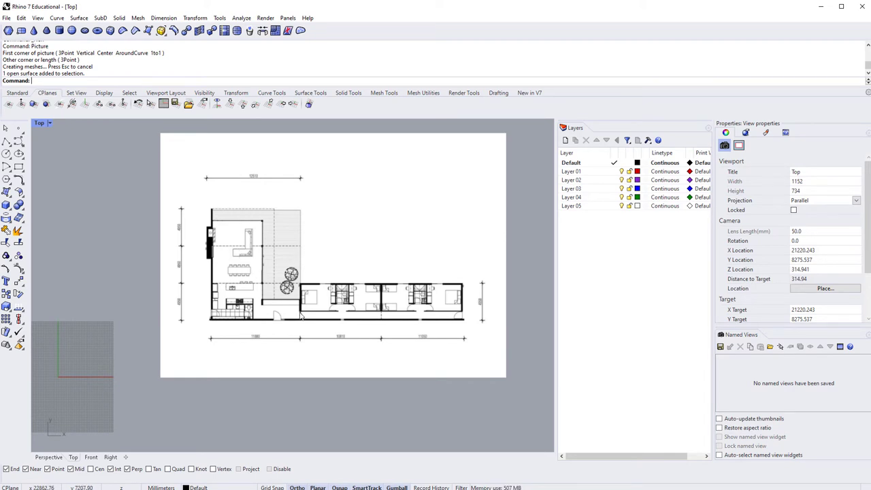
scroll(287, 353, "up", 3)
scroll(287, 353, "up", 1)
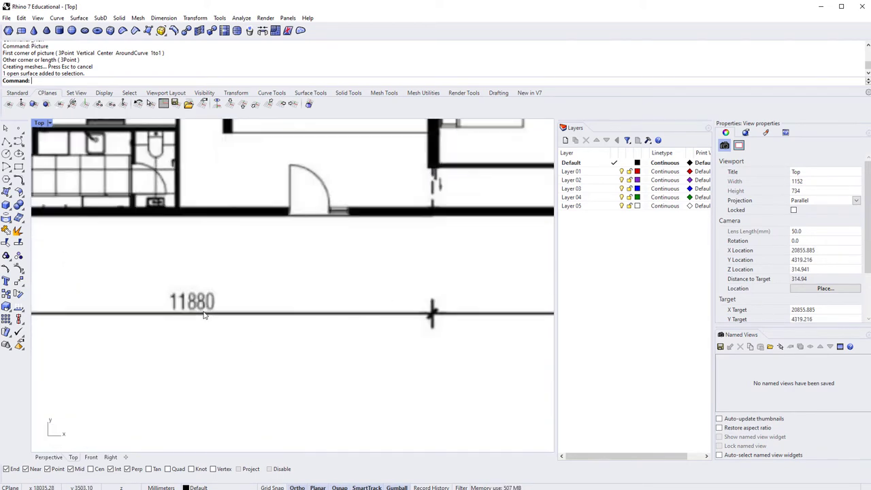
scroll(185, 314, "up", 2)
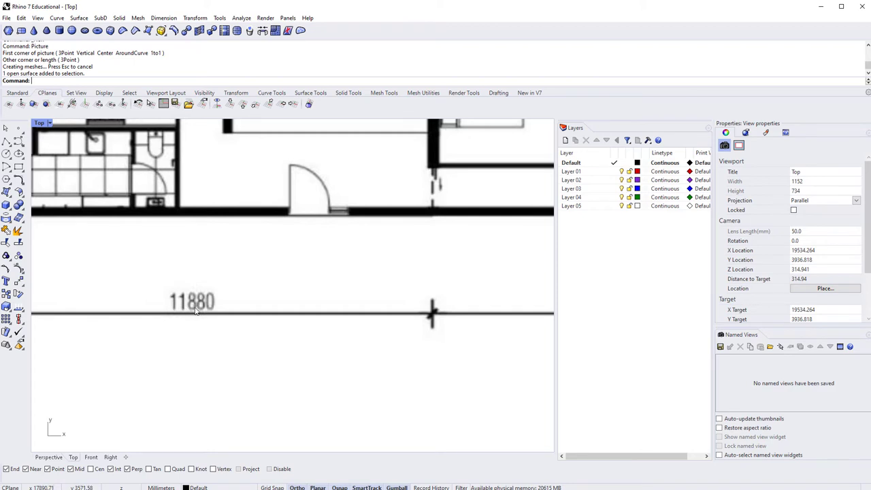
Examine the floor plan's entry door, the first bedroom module's doors and hallway, and the kitchen island
scroll(204, 311, "down", 4)
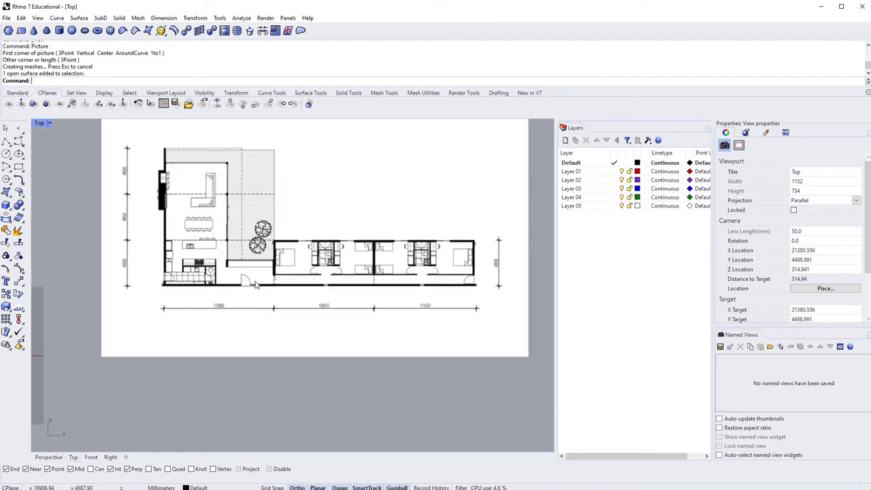
scroll(216, 305, "up", 3)
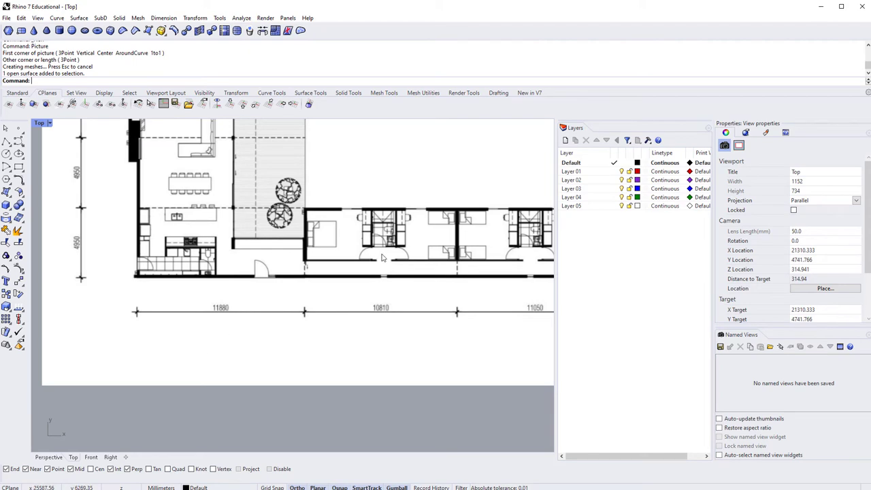
scroll(383, 258, "up", 3)
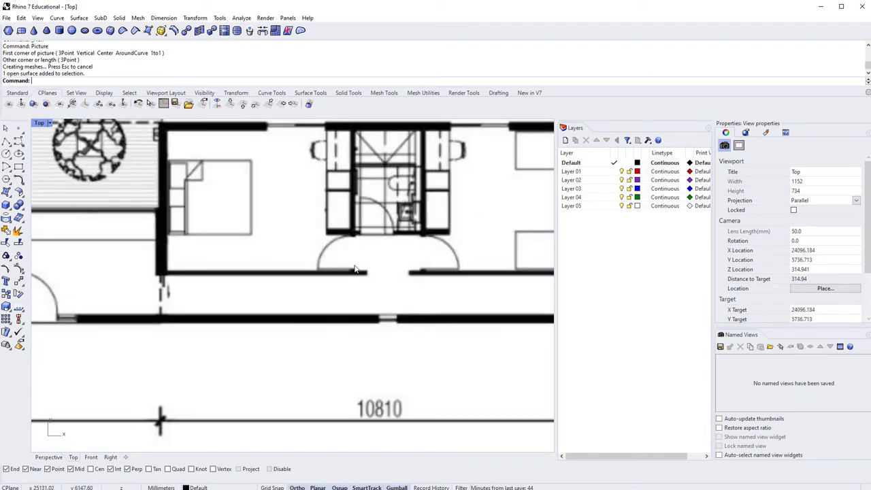
scroll(208, 282, "down", 3)
scroll(269, 321, "up", 4)
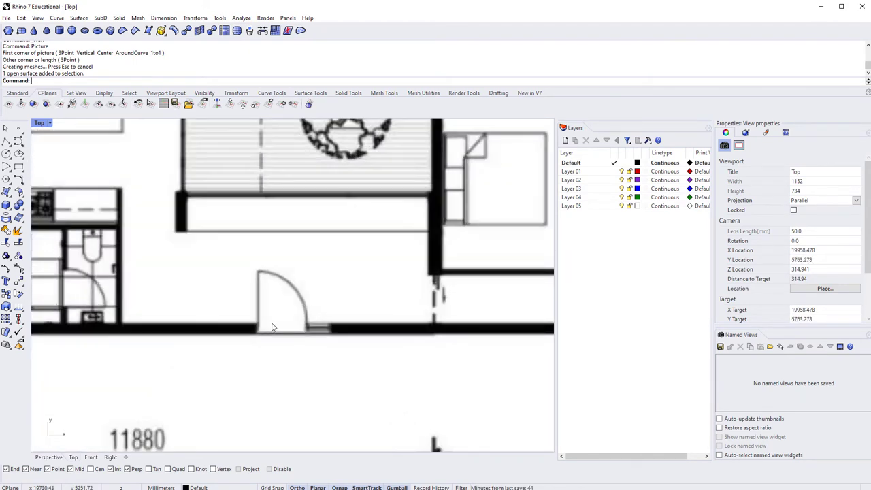
scroll(286, 336, "down", 2)
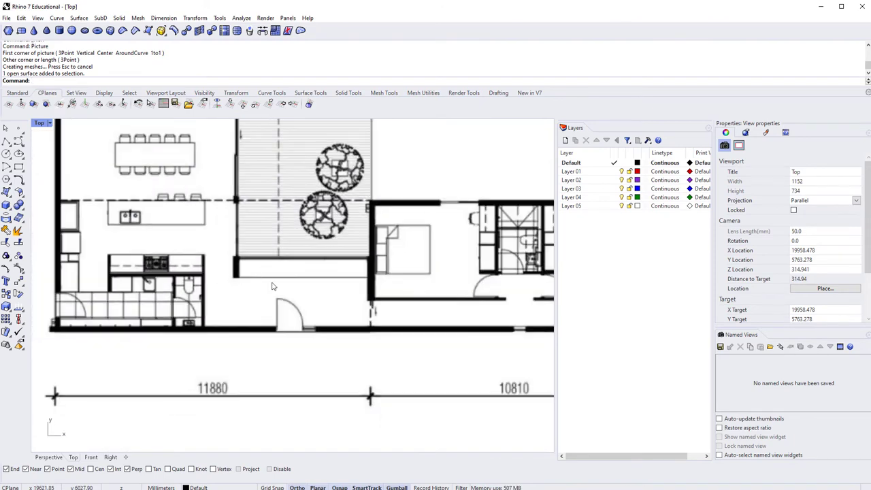
scroll(272, 269, "up", 5)
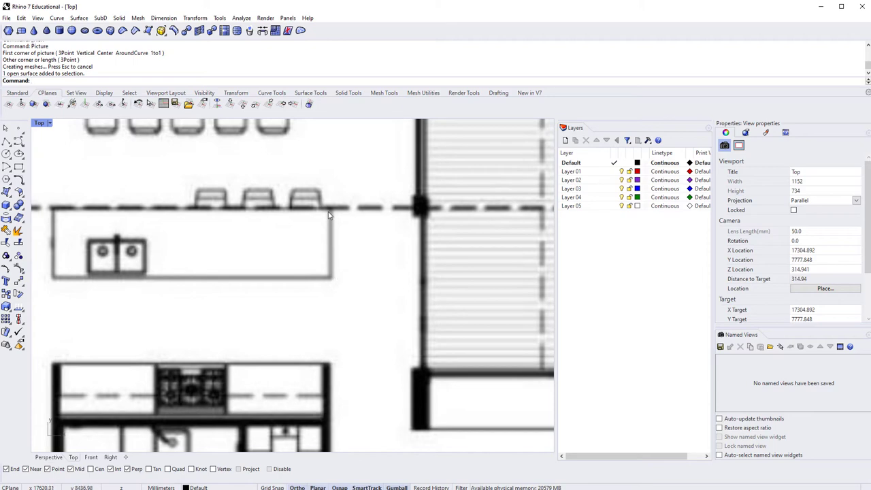
scroll(325, 310, "down", 2)
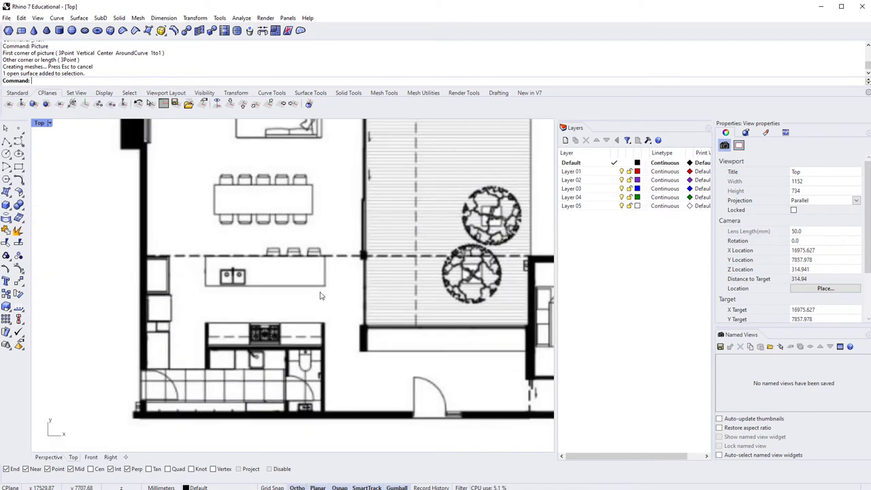
scroll(325, 292, "down", 2)
right_click_drag(381, 306, 299, 285)
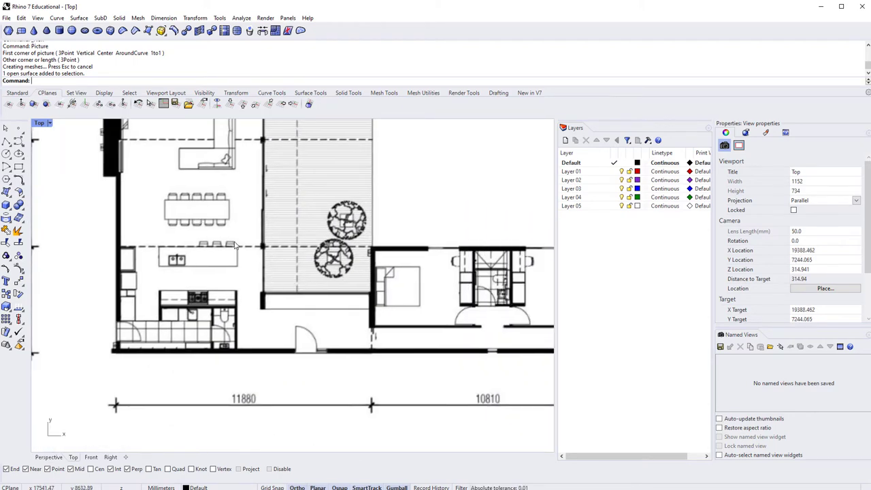
scroll(235, 246, "down", 2)
right_click_drag(238, 246, 249, 276)
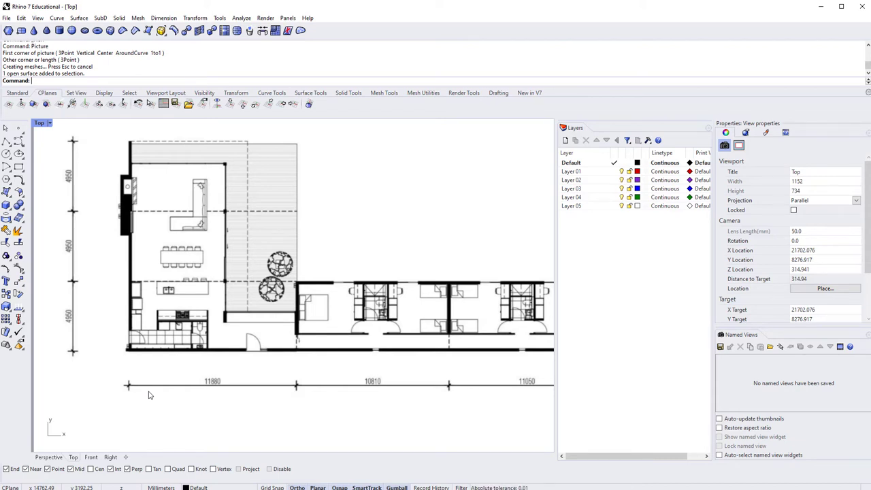
Start a line at the centre of the tick where the 11880 dimension begins, below the floor plan's kitchen corner
scroll(255, 338, "down", 2)
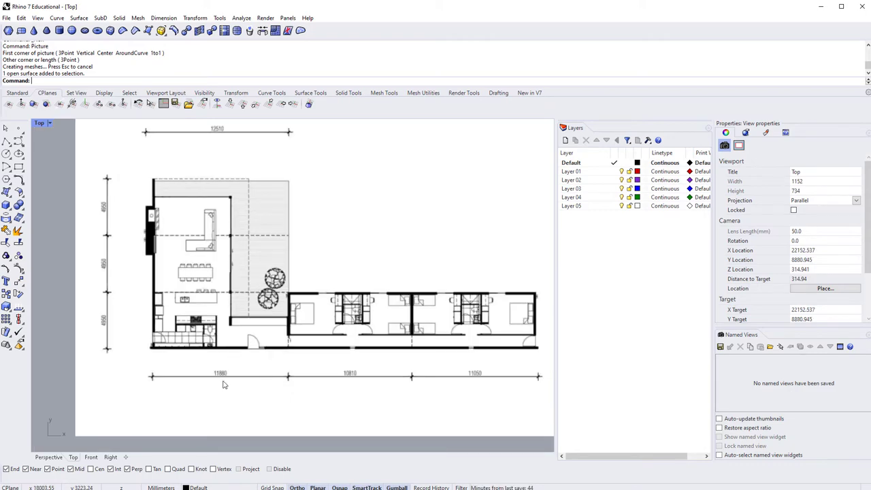
scroll(222, 385, "up", 2)
scroll(187, 379, "down", 2)
right_click_drag(259, 348, 208, 338)
scroll(208, 338, "up", 3)
scroll(152, 357, "up", 1)
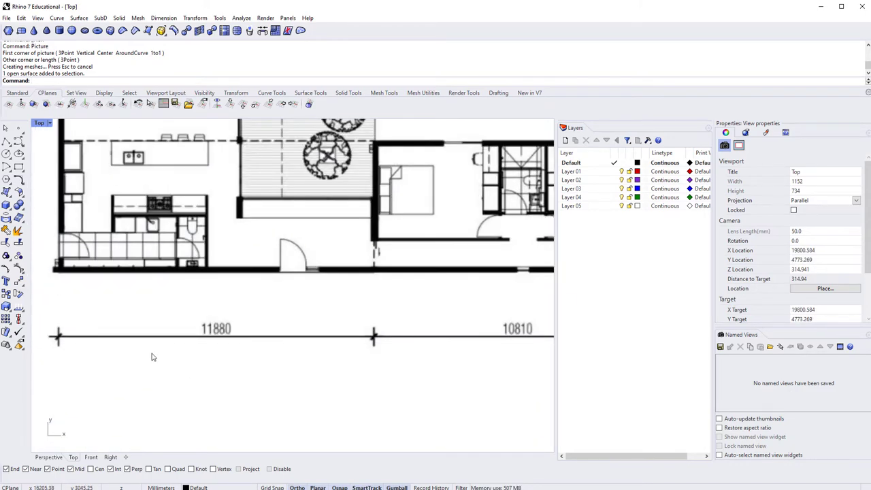
right_click_drag(153, 357, 185, 350)
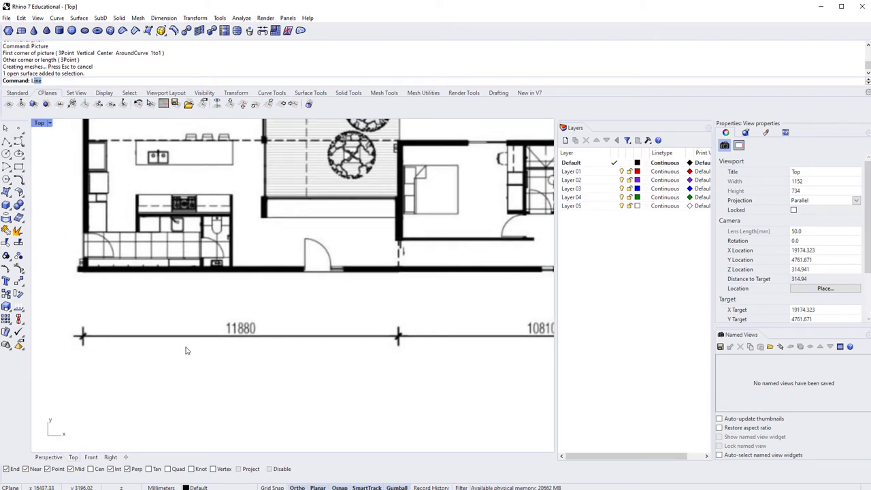
key("Return")
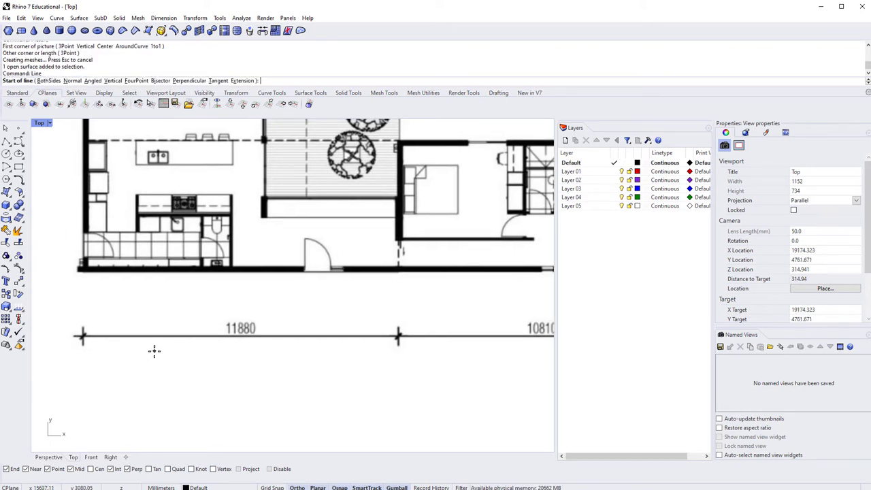
scroll(171, 355, "up", 10)
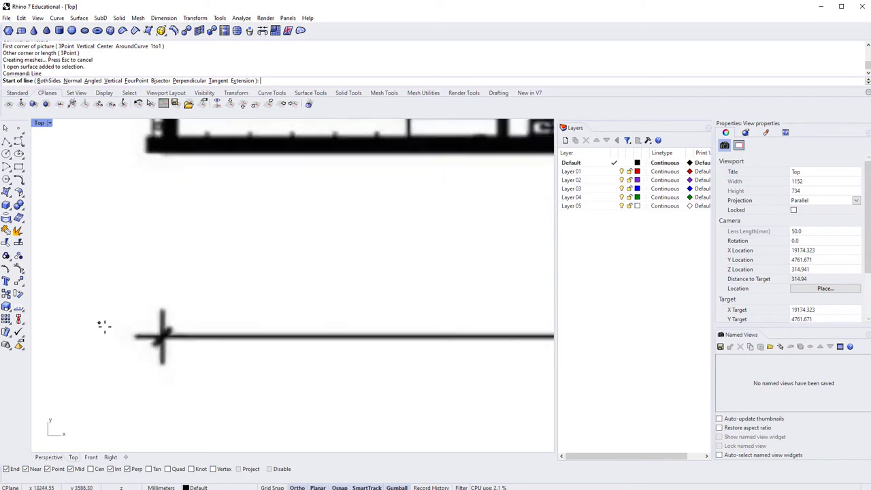
scroll(171, 313, "up", 2)
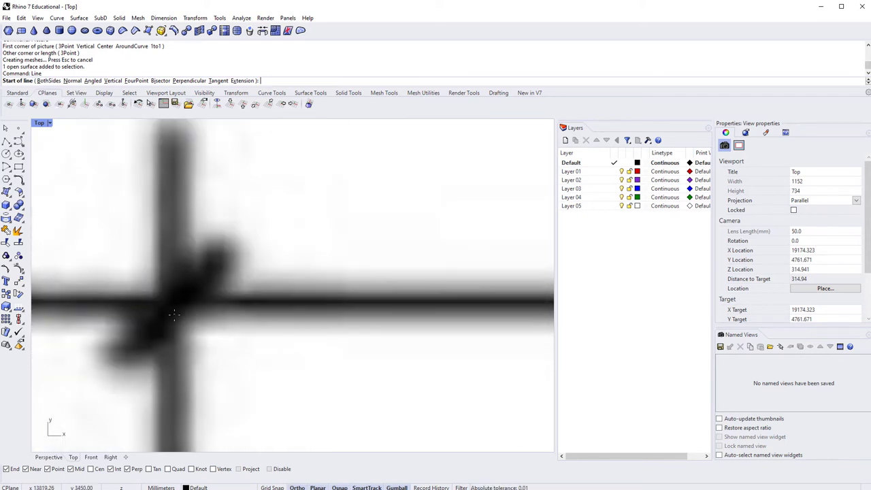
scroll(143, 230, "down", 3)
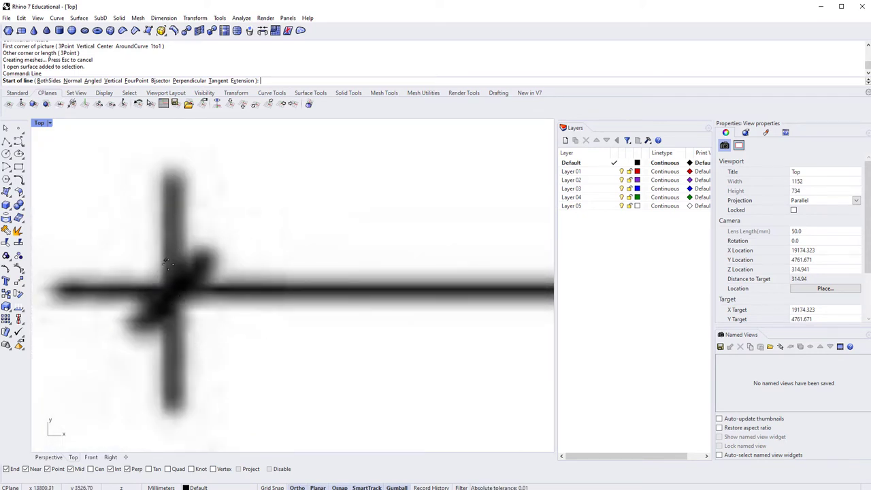
scroll(175, 259, "up", 3)
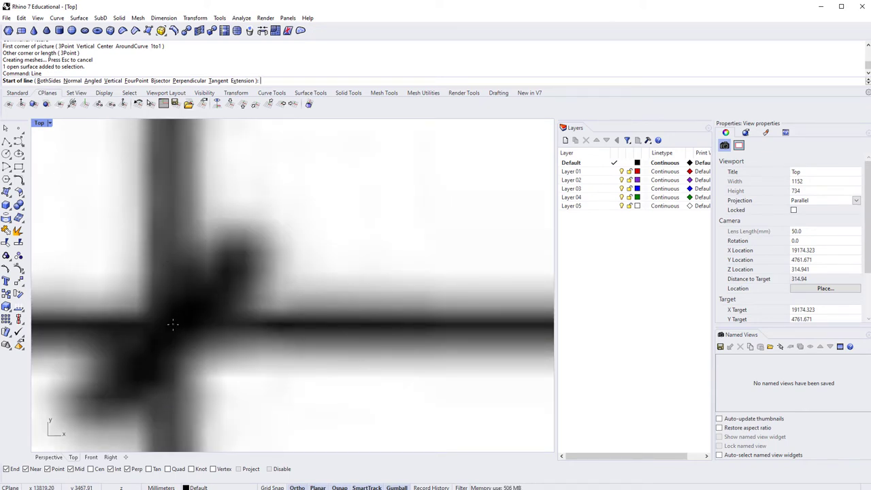
left_click(172, 323)
Finish the line horizontally along the dimension towards the bedrooms with a length of 11880 mm
scroll(290, 339, "down", 3)
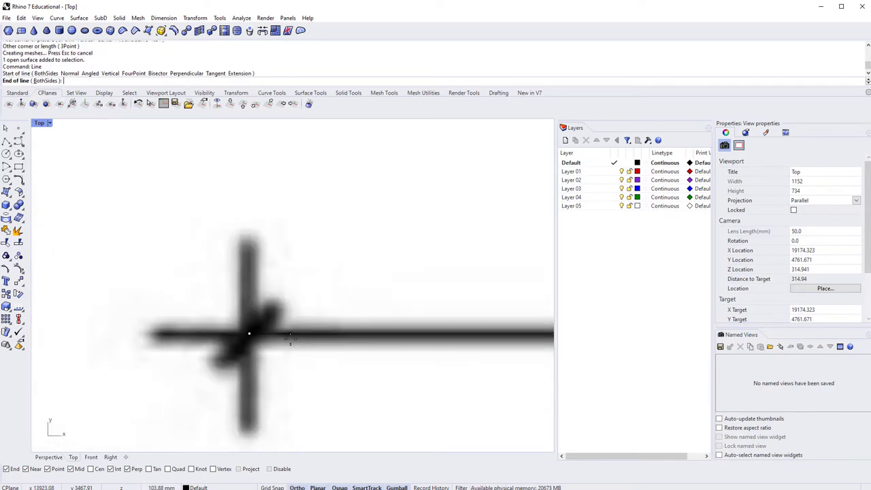
scroll(291, 339, "down", 8)
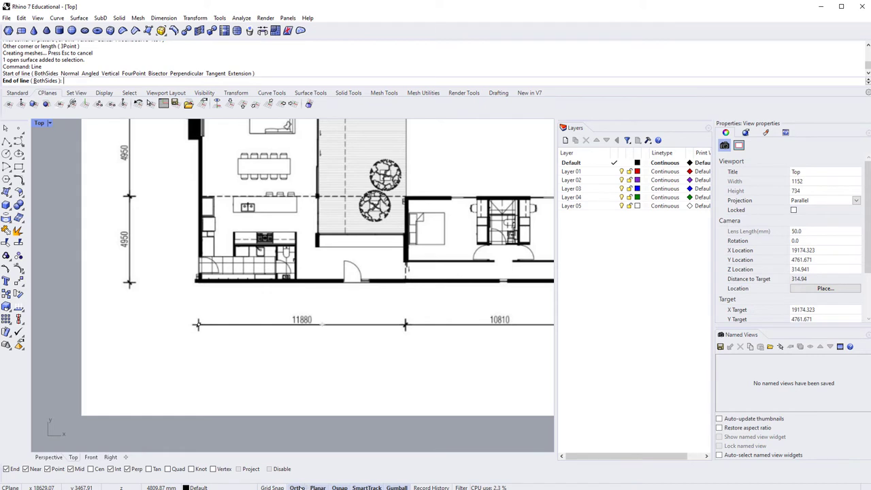
left_click(297, 486)
scroll(298, 324, "up", 3)
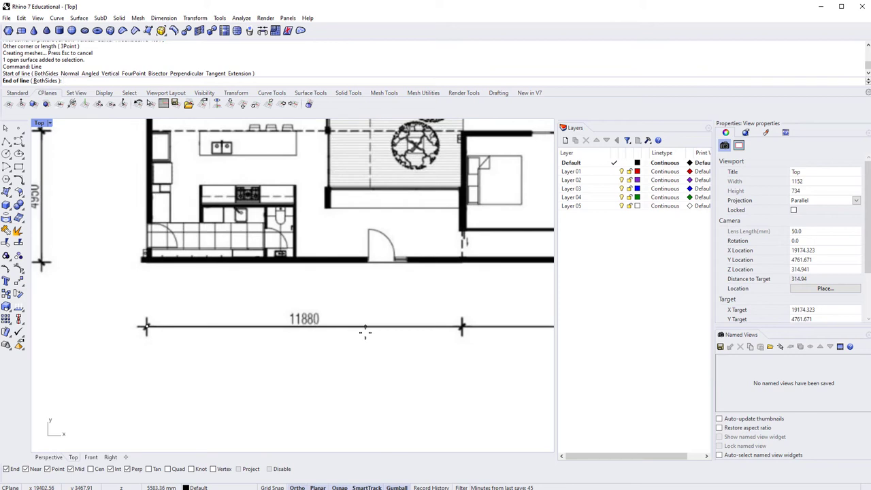
type("11")
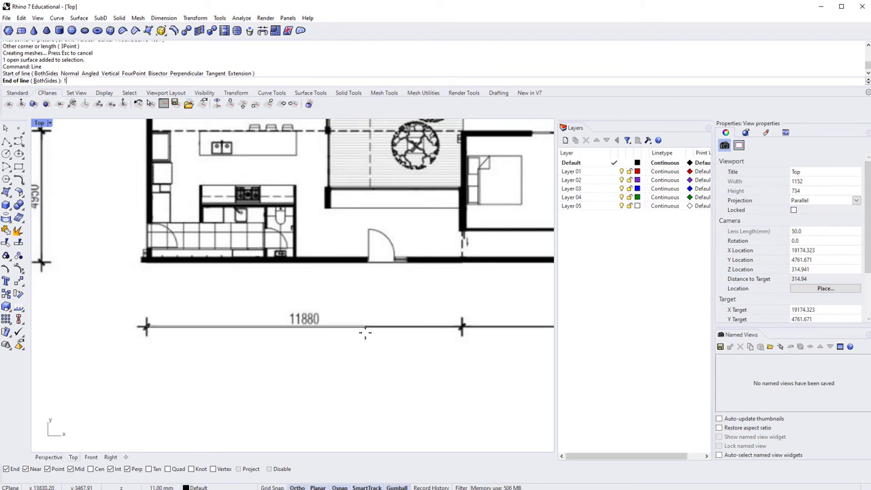
type("880")
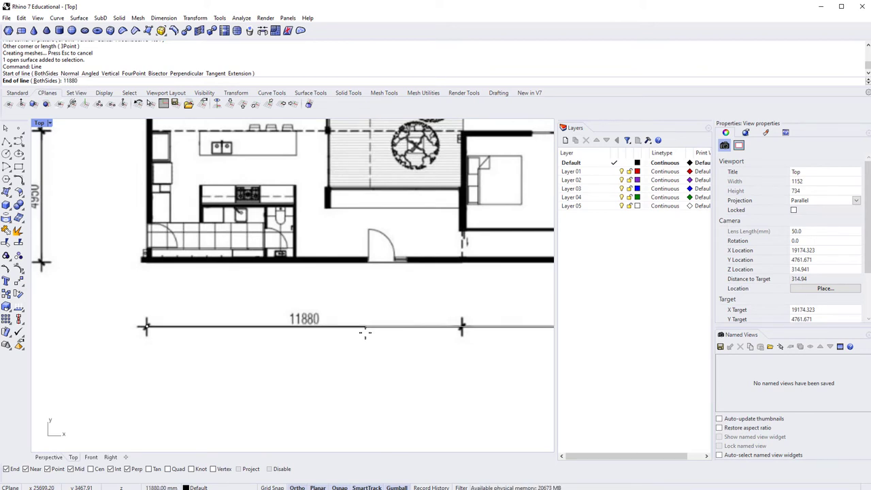
key("Return")
scroll(360, 333, "down", 5)
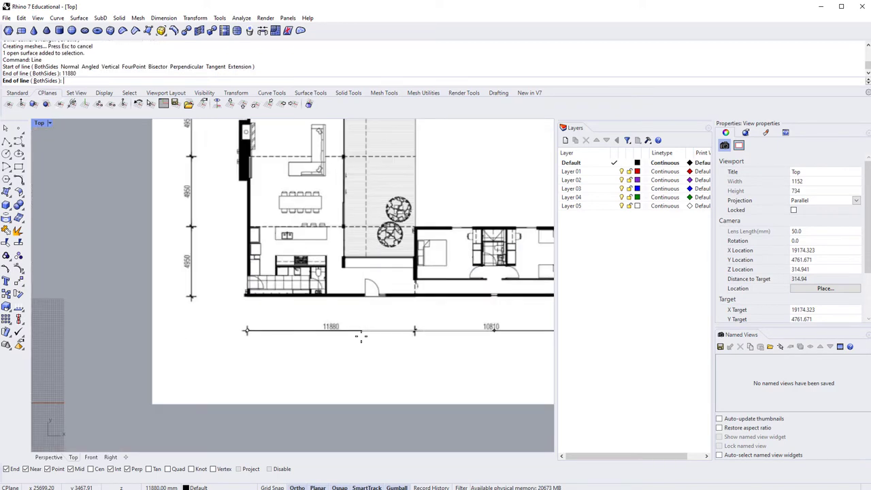
scroll(423, 344, "up", 4)
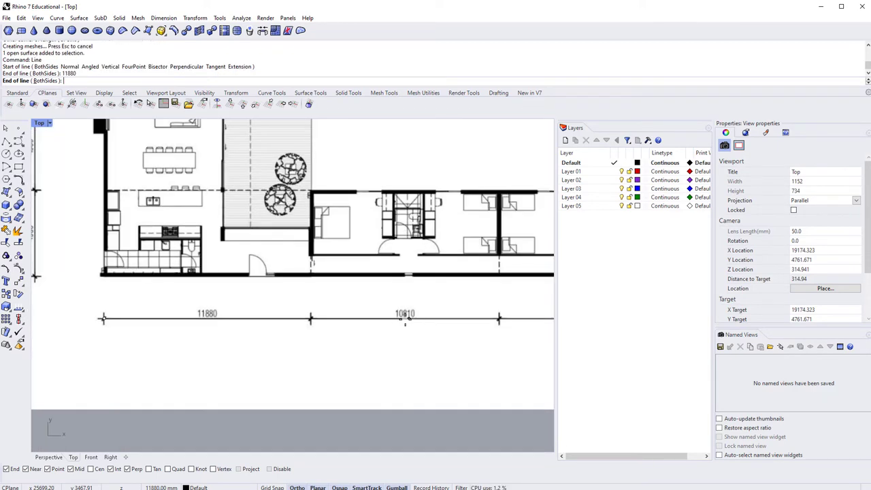
scroll(404, 320, "up", 4)
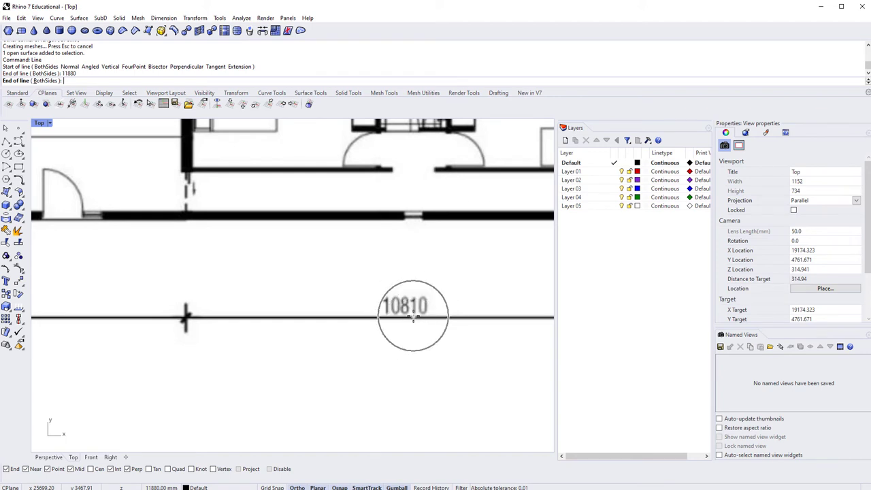
scroll(412, 317, "down", 5)
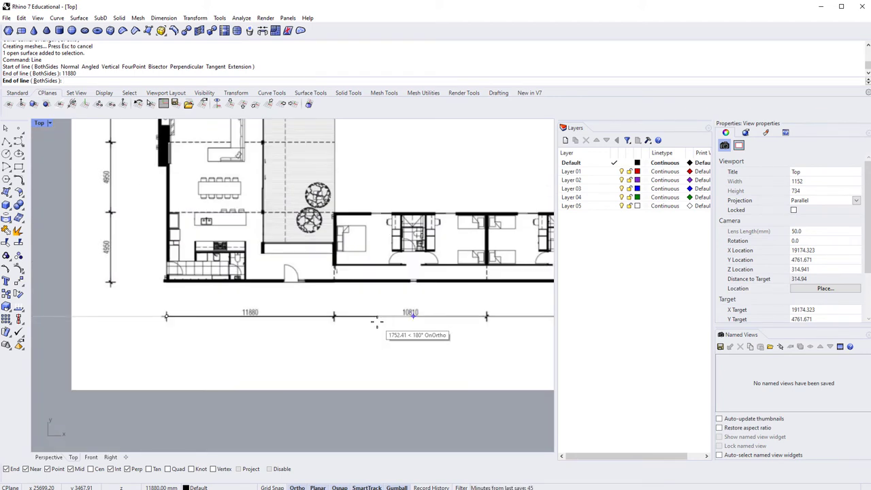
key("Escape")
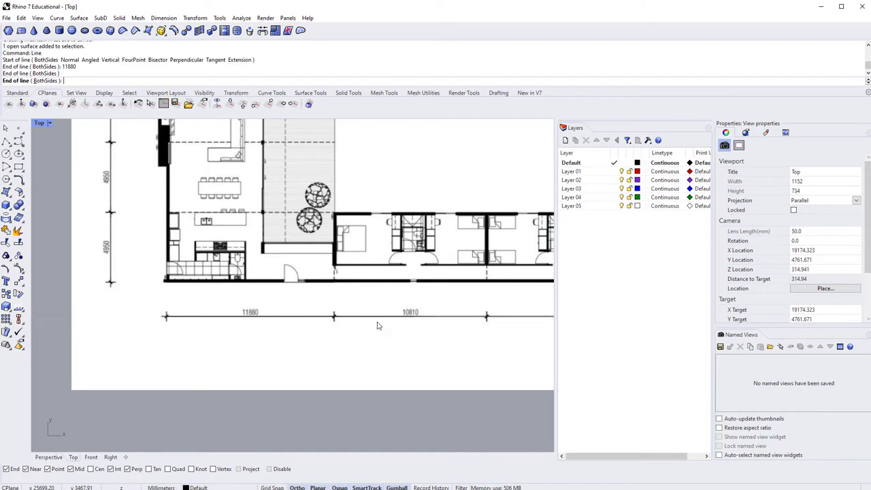
scroll(404, 320, "down", 3)
right_click(404, 319)
key("Return")
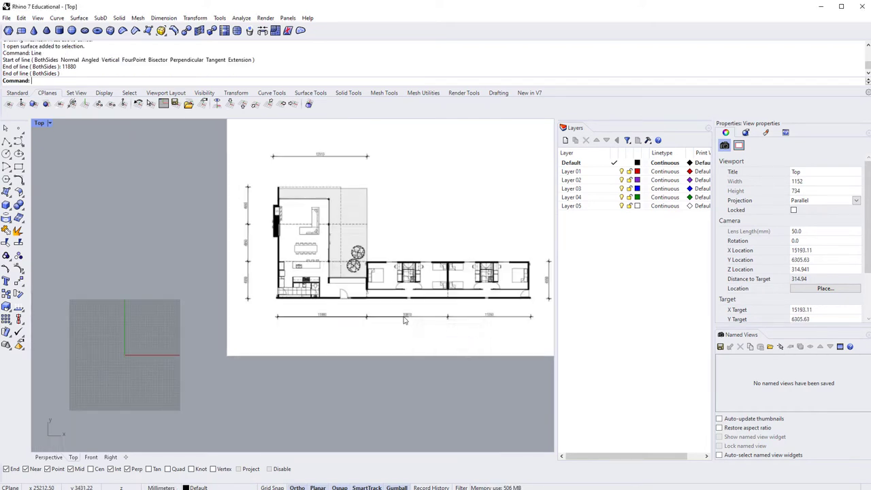
key("Escape")
Select the reference line to compare its extent with the plan's 11880 dimension, and review the whole floor plan picture
left_click(404, 319)
left_click(442, 342)
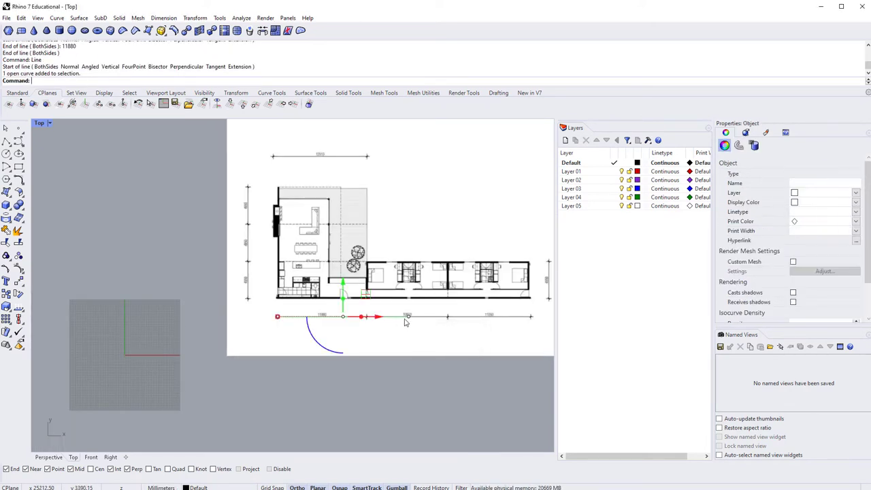
scroll(405, 318, "up", 4)
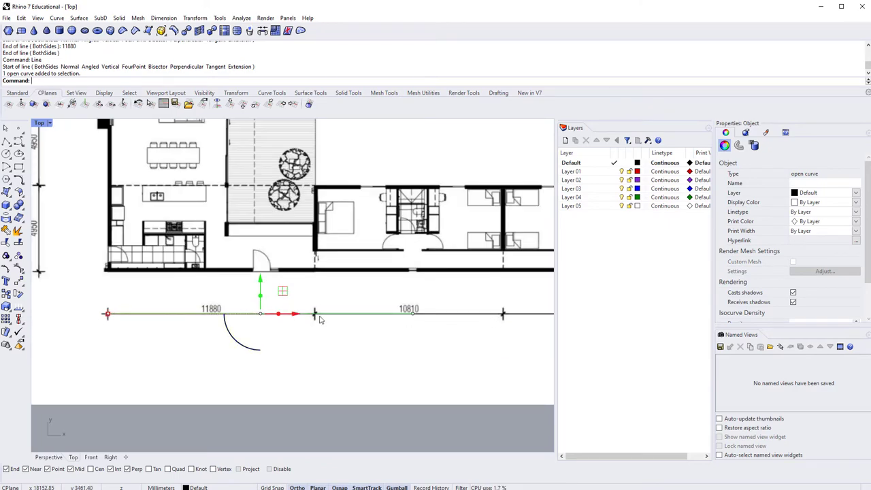
left_click(424, 355)
scroll(424, 357, "down", 6)
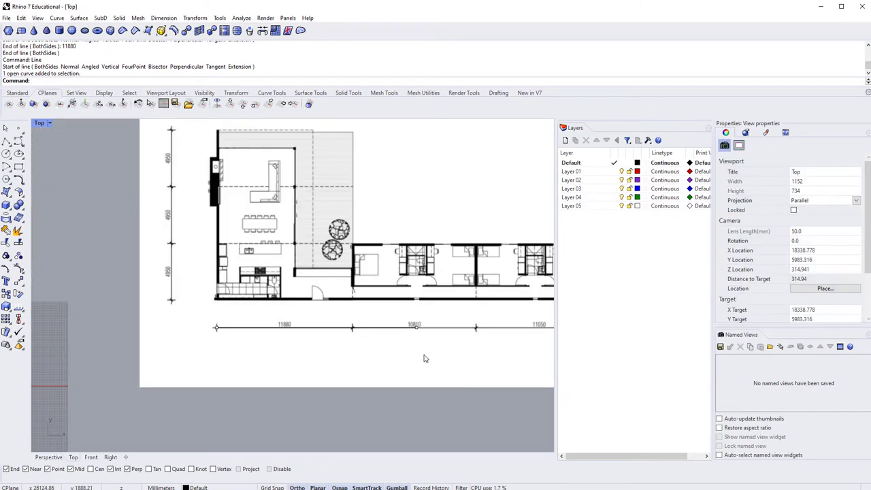
left_click(288, 263)
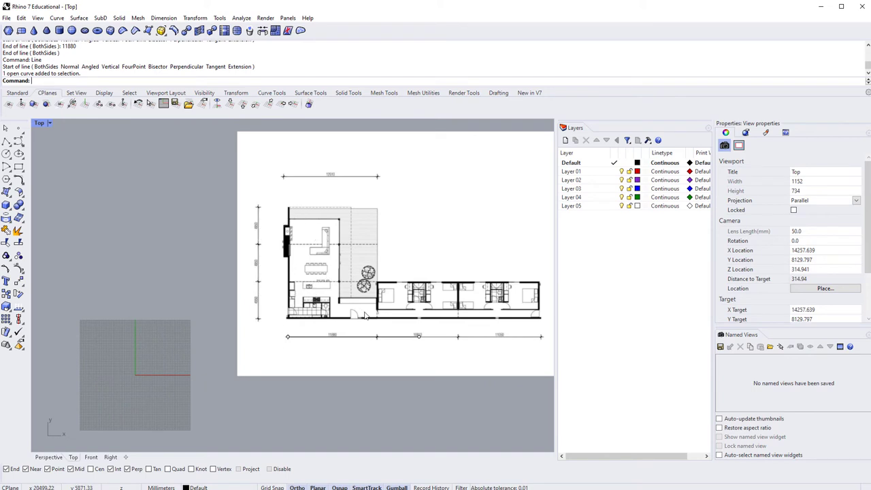
right_click_drag(386, 406, 350, 408)
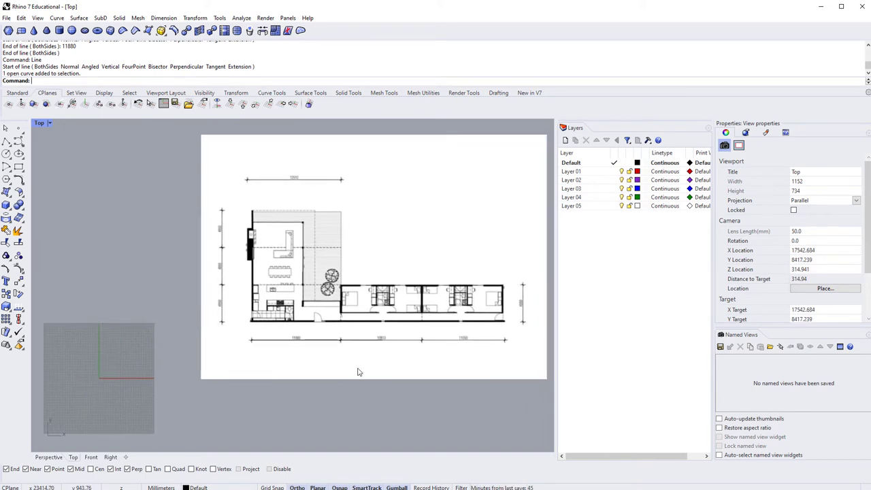
right_click_drag(359, 371, 270, 387)
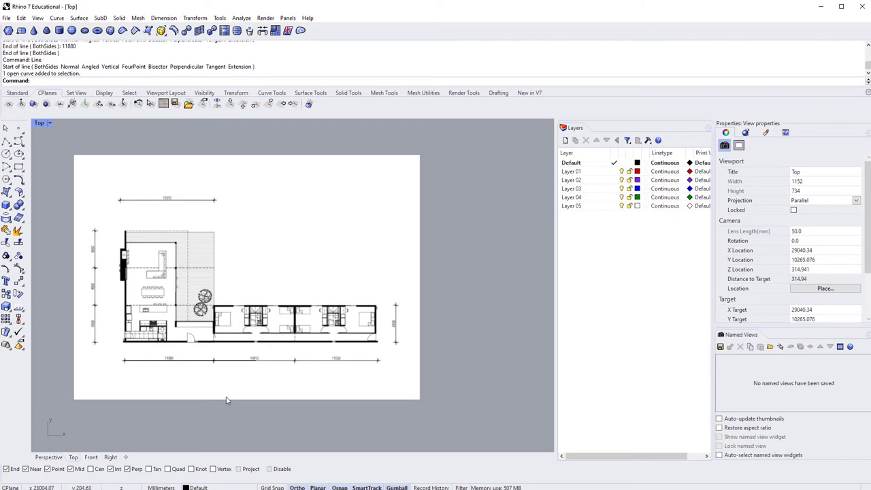
right_click_drag(219, 389, 265, 373)
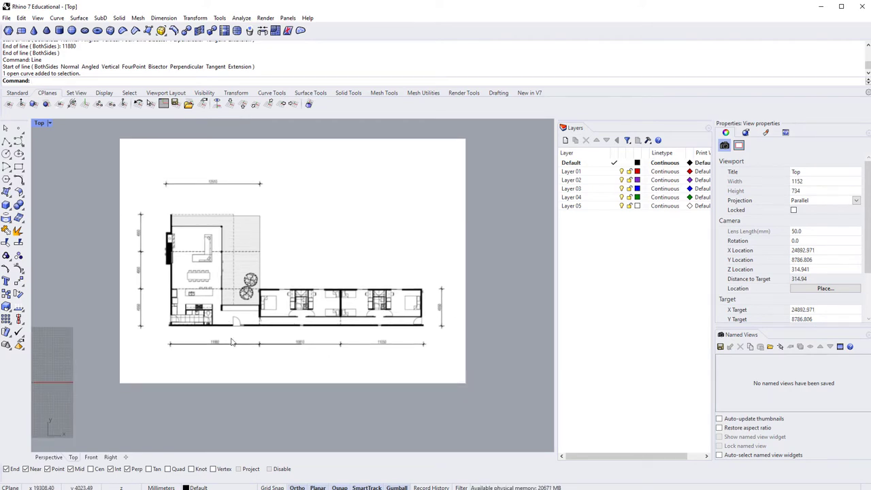
Start scaling the floor plan picture with the base point at the tick where the 11880 dimension begins
scroll(232, 340, "up", 3)
right_click_drag(246, 265, 250, 286)
scroll(251, 285, "down", 2)
left_click(298, 239)
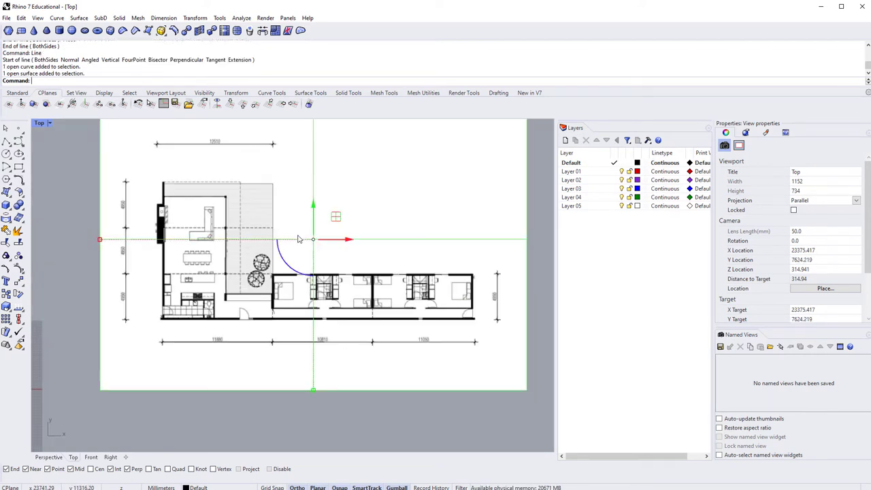
type("Scale")
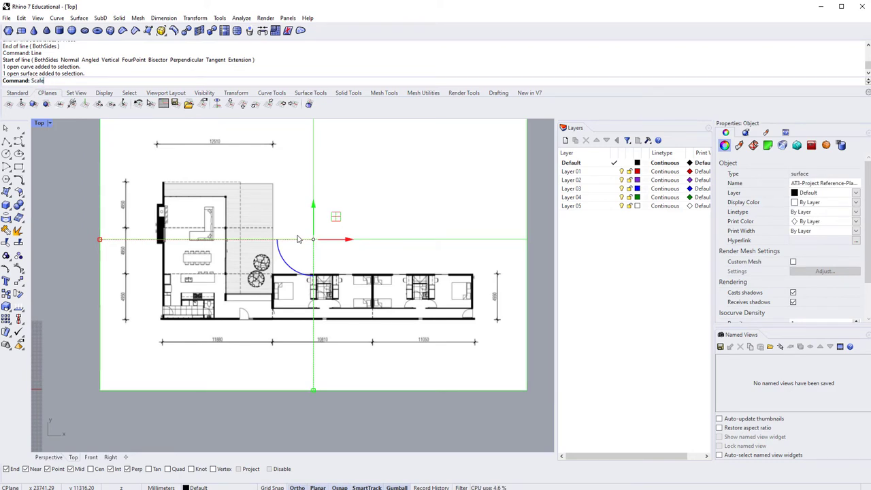
key("Return")
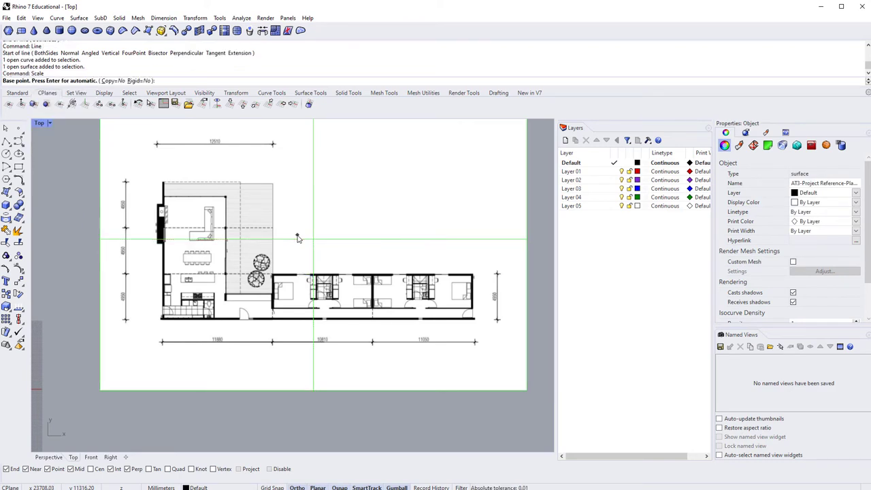
left_click(160, 342)
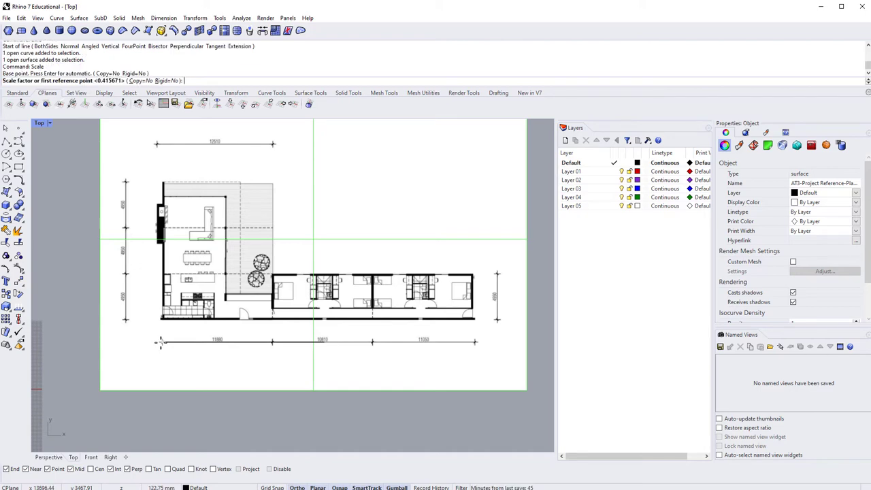
Set the scale's first reference point at the centre of the tick where the plan's 11880 dimension ends
scroll(234, 333, "up", 3)
scroll(317, 365, "up", 5)
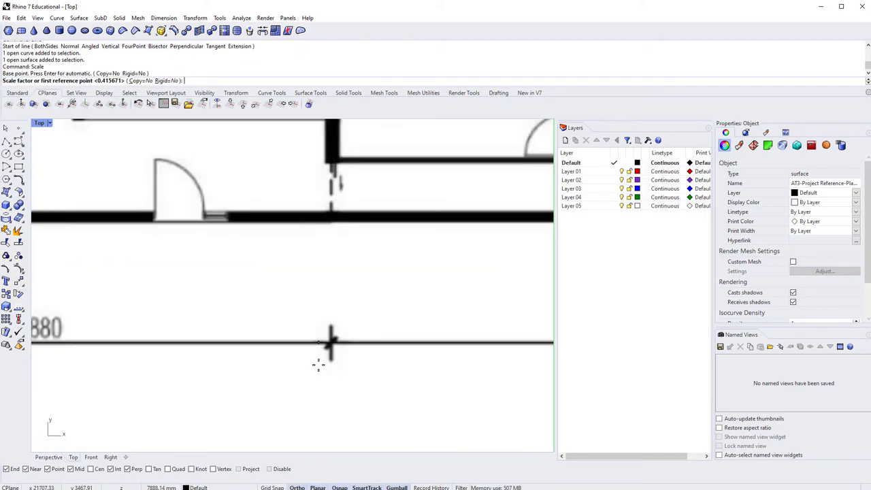
scroll(319, 354, "up", 6)
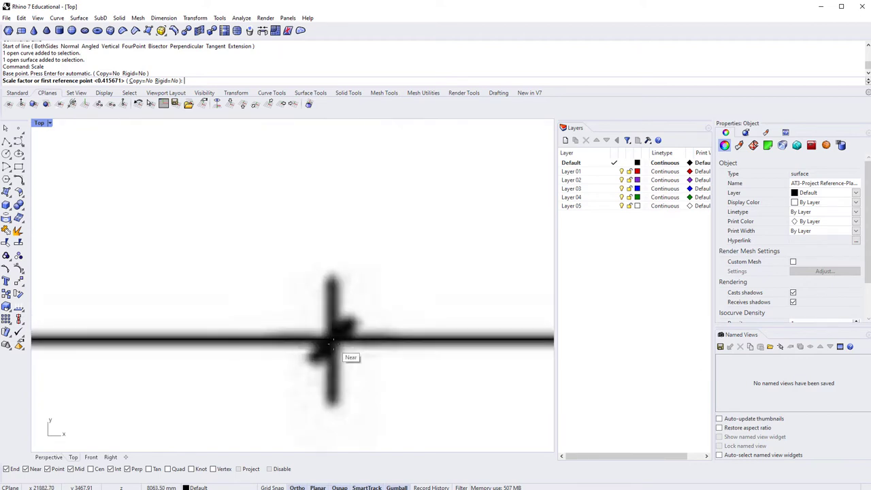
scroll(333, 342, "up", 2)
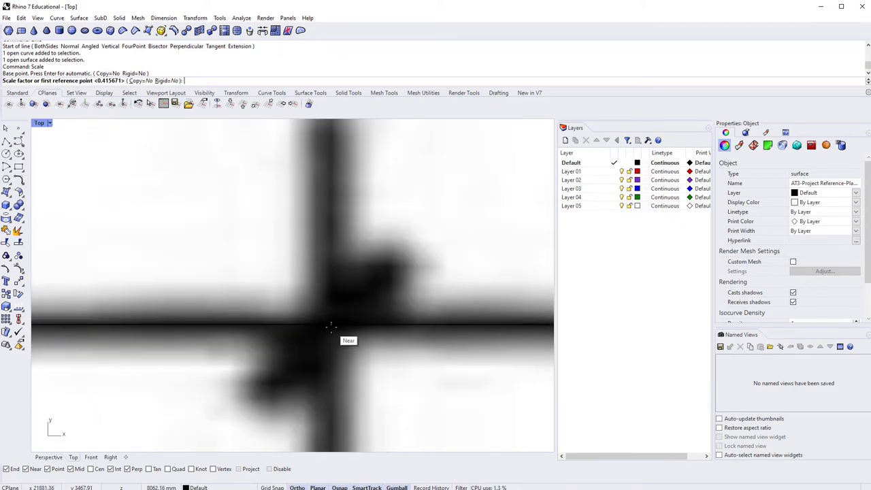
left_click(330, 328)
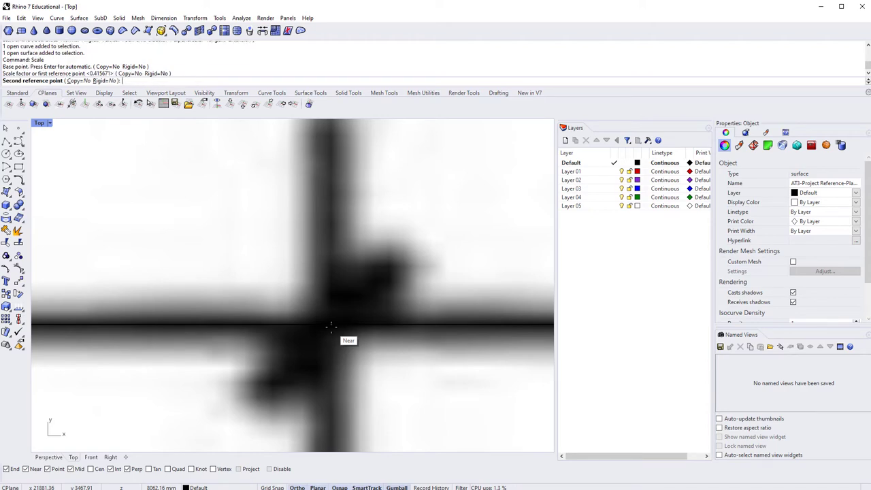
Finish scaling the picture by snapping the second reference point to the far end of the 11880 mm reference line
scroll(332, 327, "down", 6)
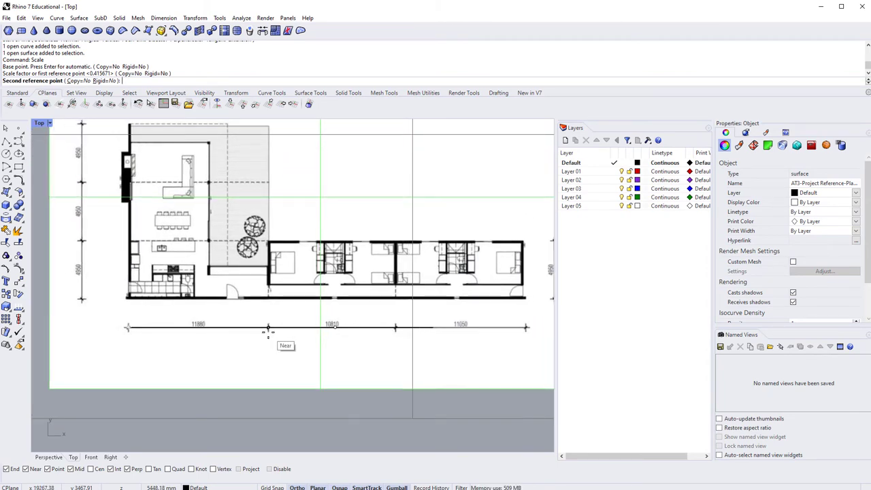
scroll(268, 330, "down", 4)
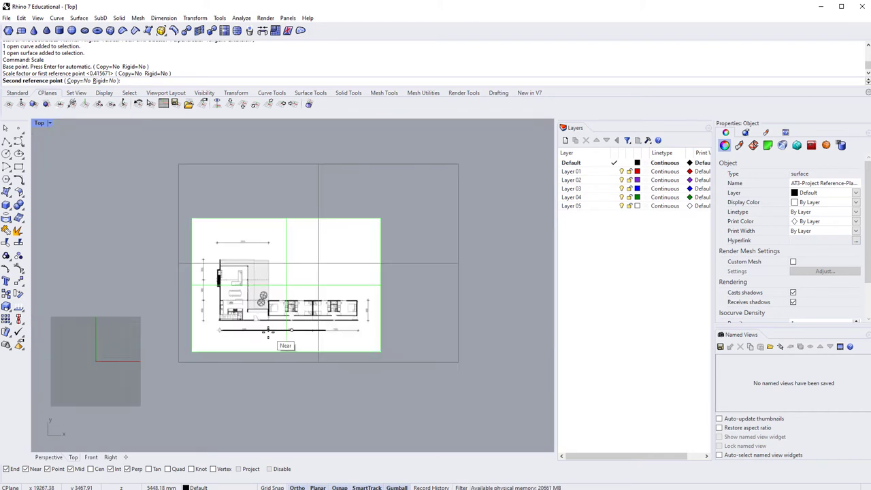
scroll(267, 330, "up", 4)
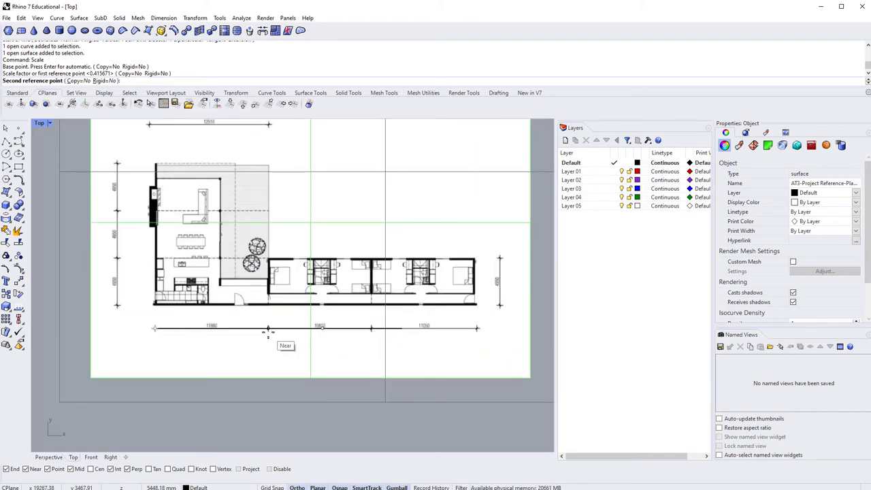
scroll(268, 330, "up", 3)
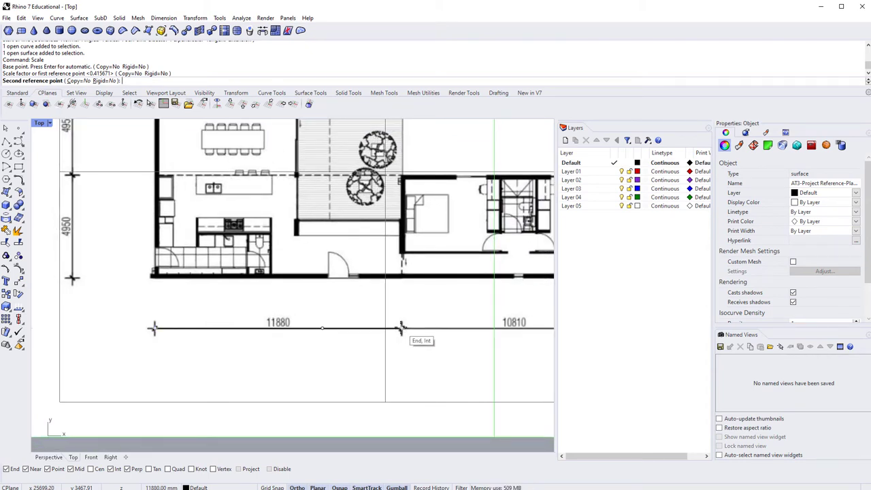
left_click(402, 330)
scroll(415, 408, "down", 5)
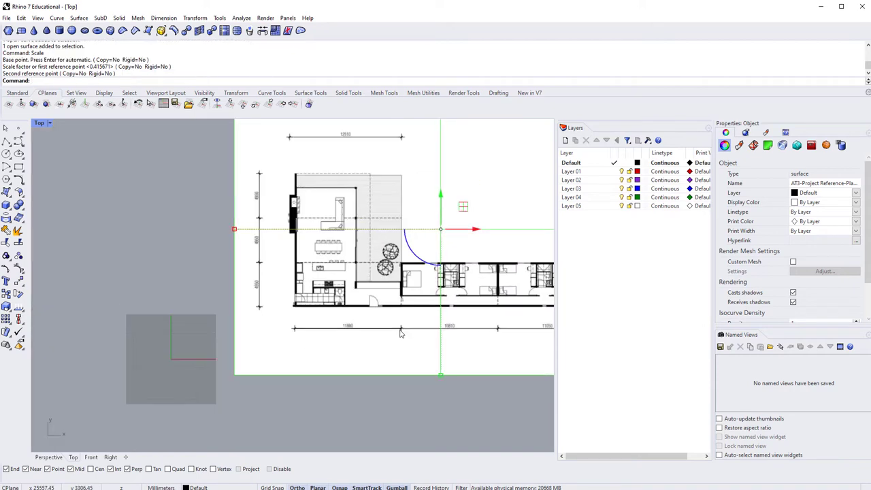
key("Escape")
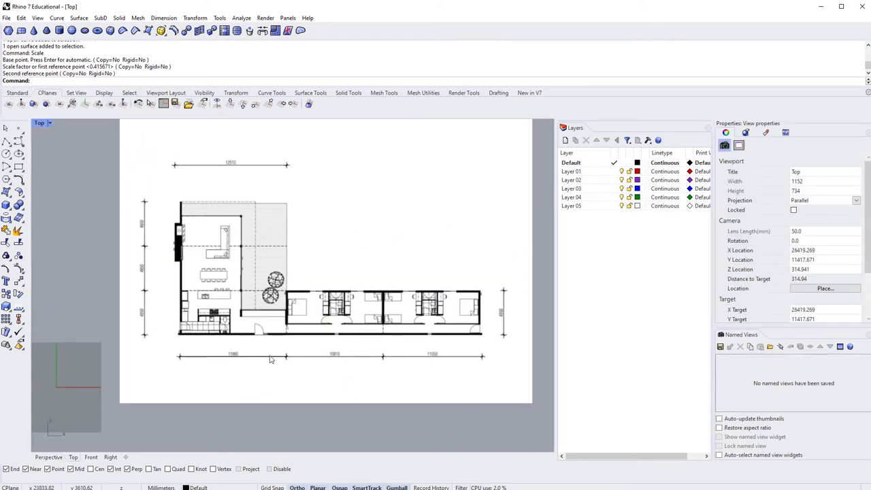
Check the reference line's ends against the ticks of the scaled plan's 11880 dimension and review the whole plan
left_click(276, 356)
left_click(306, 378)
scroll(247, 373, "up", 4)
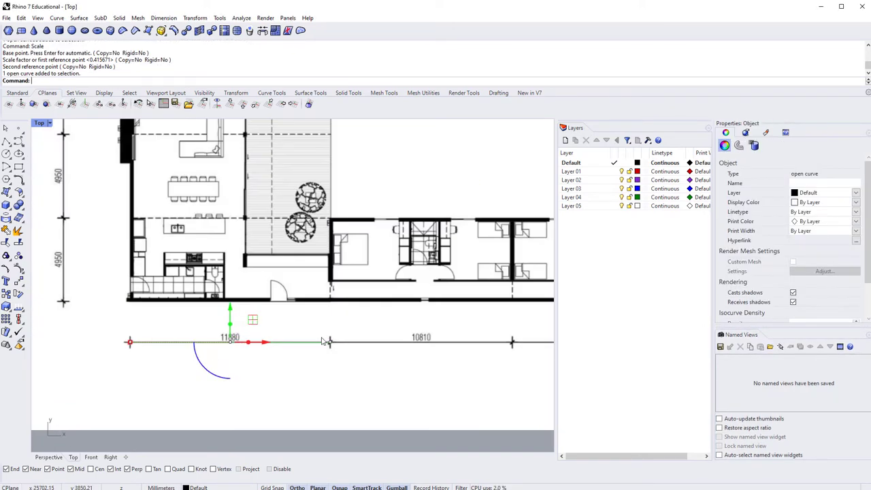
scroll(326, 347, "down", 6)
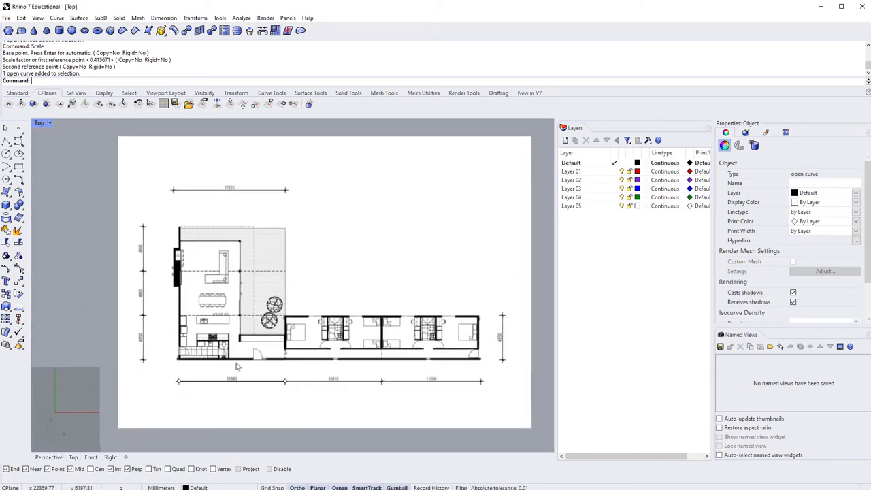
key("Escape")
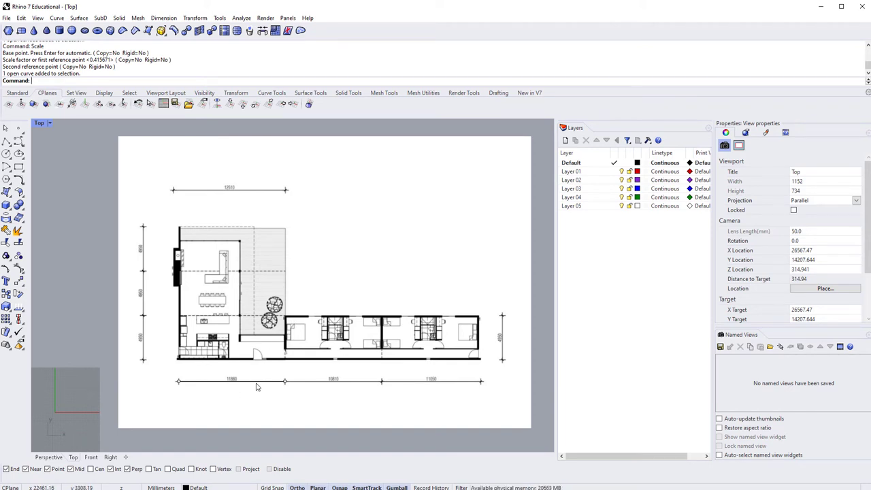
right_click_drag(254, 382, 236, 369)
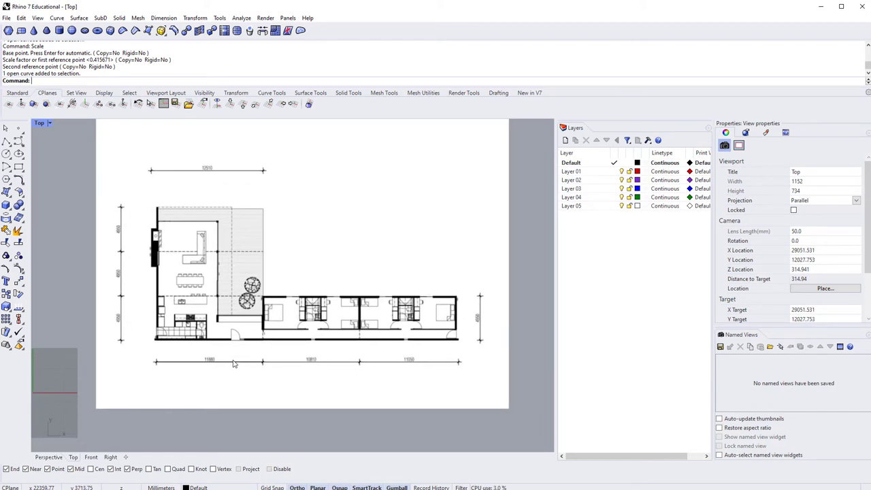
left_click(232, 362)
key("Escape")
right_click_drag(349, 322, 346, 333)
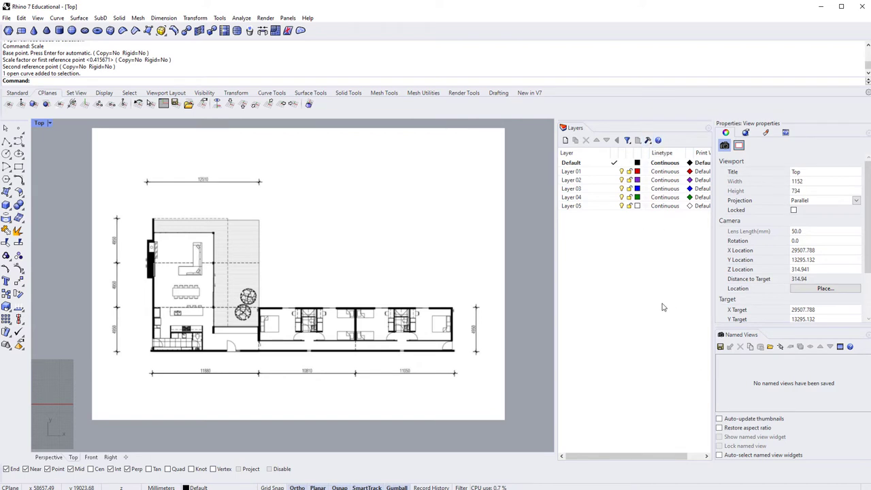
Switch the current layer to Layer 03 and back to Default
double_click(586, 190)
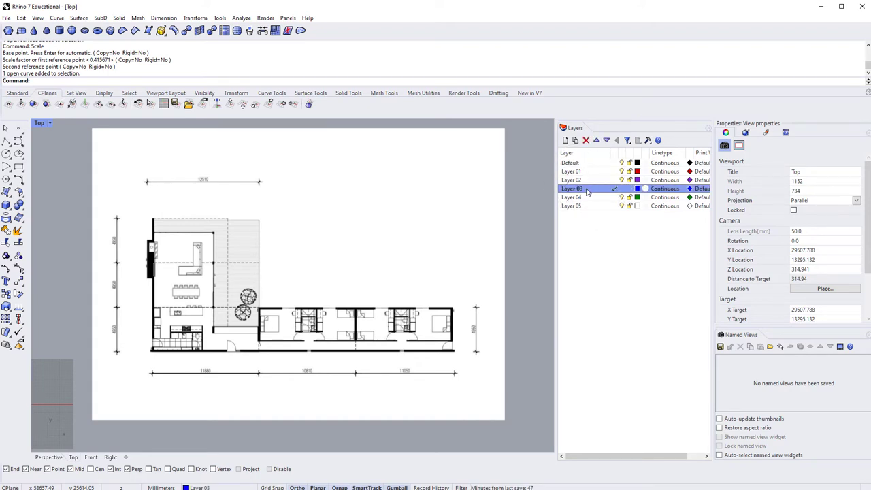
key("Escape")
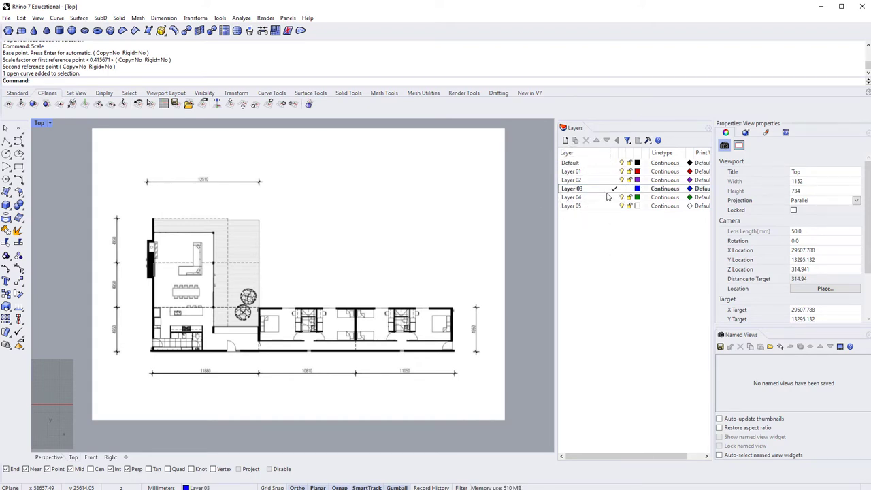
left_click(613, 193)
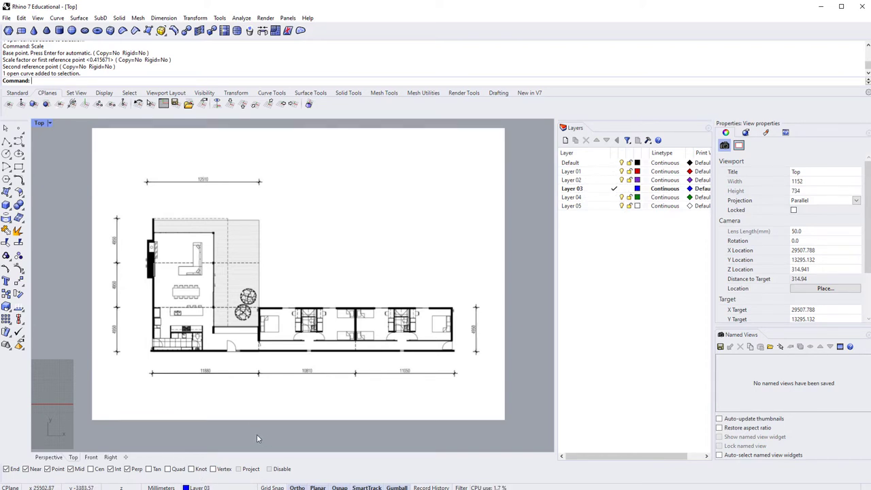
left_click(199, 480)
left_click(198, 486)
left_click(599, 163)
left_click(614, 163)
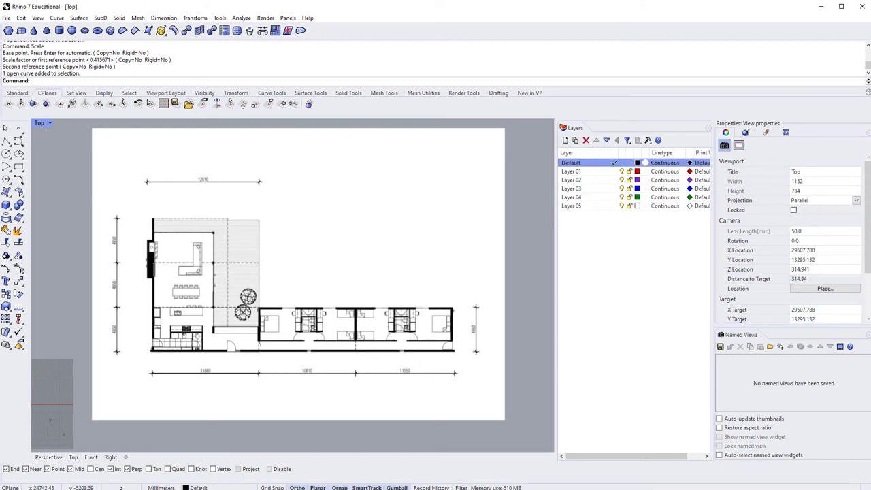
left_click(623, 240)
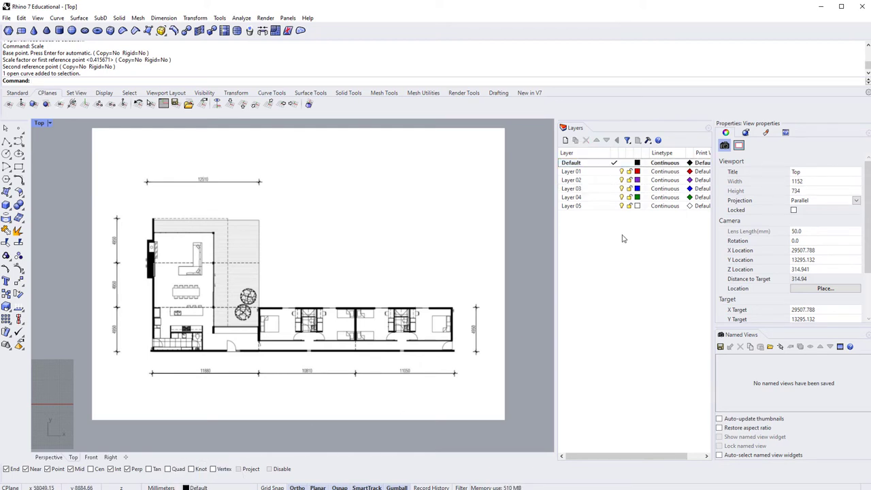
Make Layer 01 the current layer and rename it Background Image
double_click(572, 173)
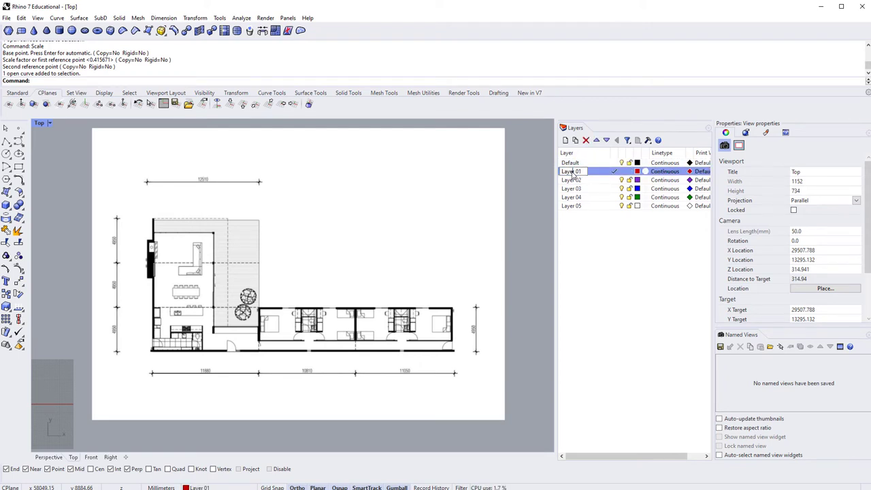
double_click(571, 171)
left_click_drag(587, 176, 561, 176)
type("Background I")
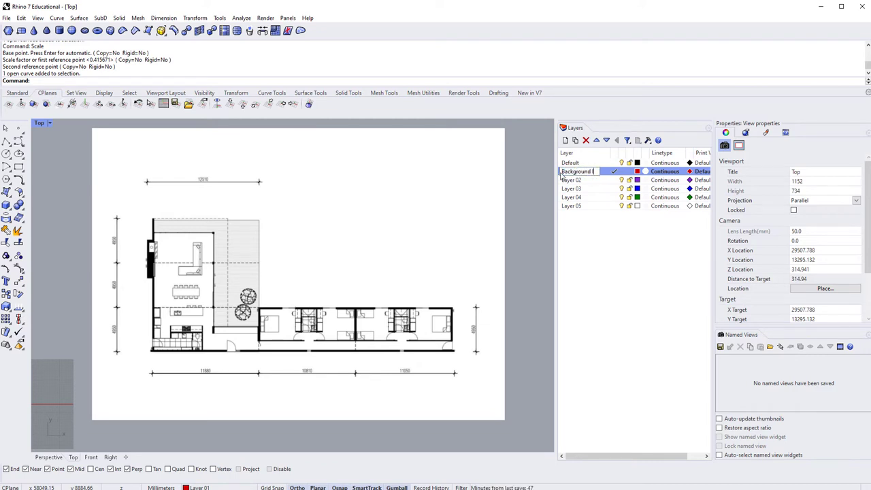
type("mage")
key("Return")
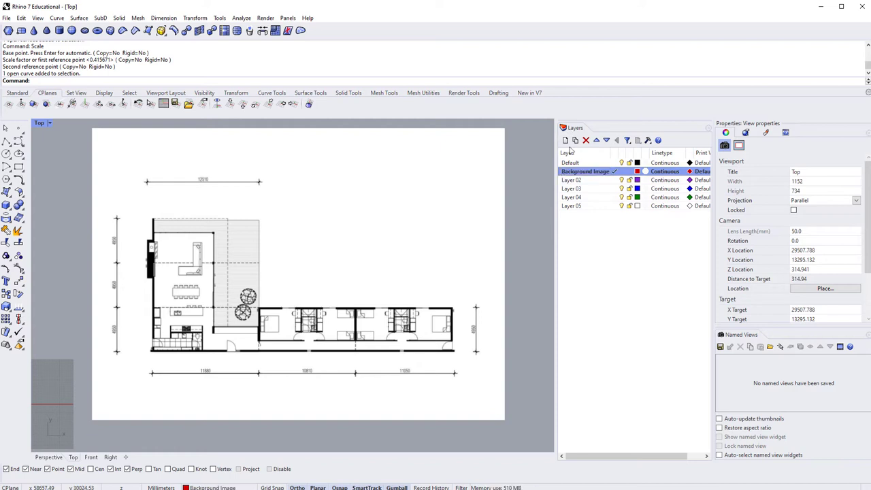
left_click(636, 251)
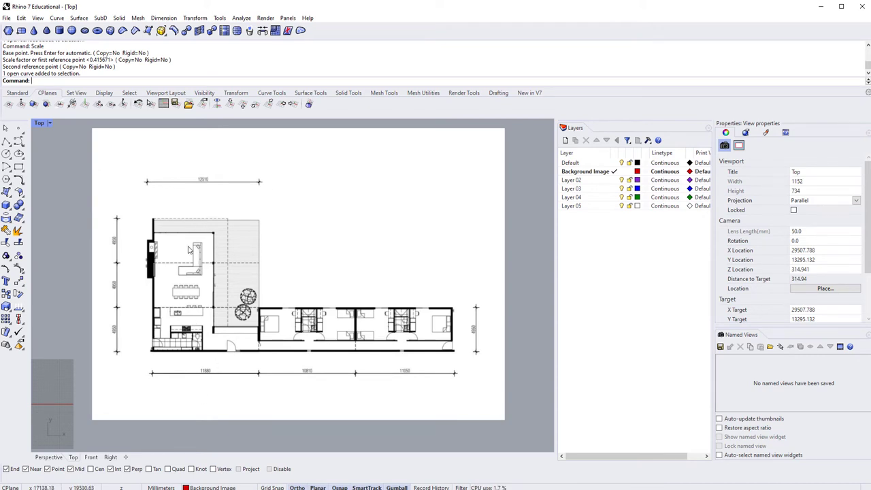
Assign the floor plan picture to the Background Image layer through its object properties
left_click(207, 214)
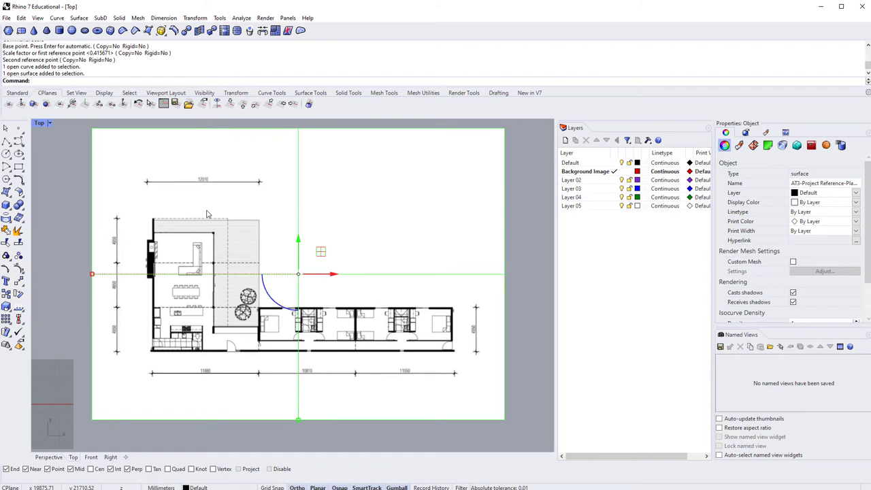
left_click(532, 364)
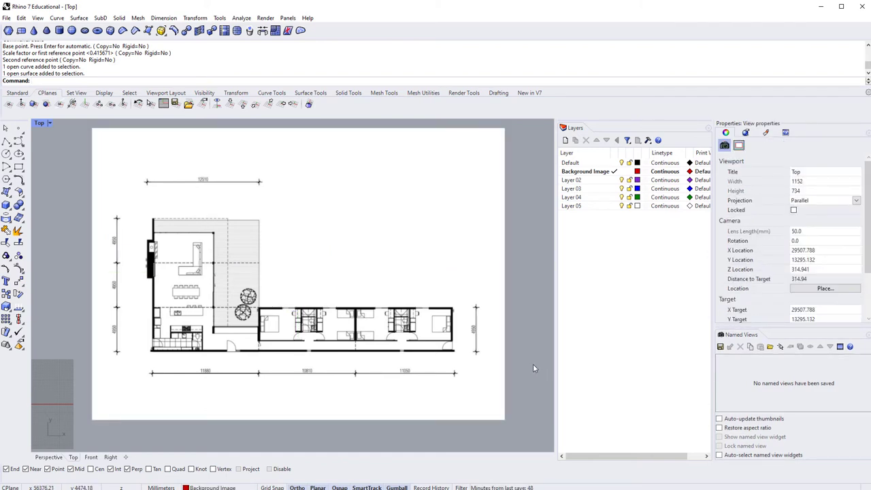
left_click(444, 286)
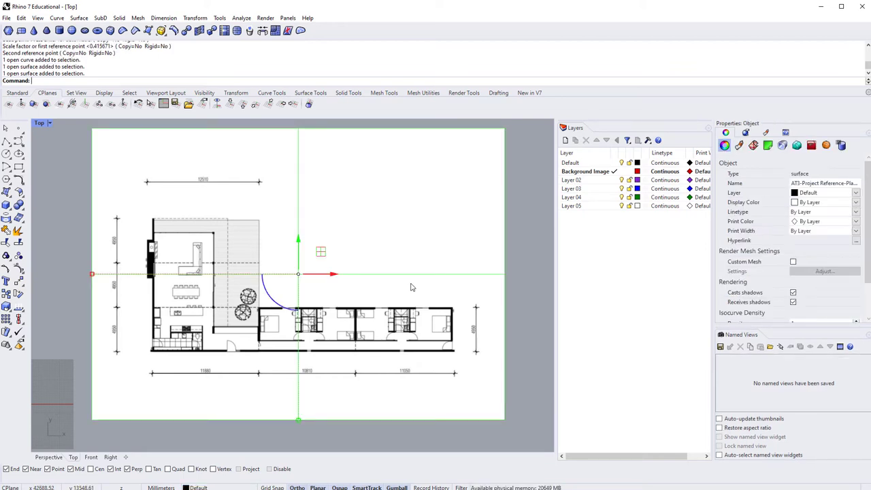
left_click(727, 132)
left_click(808, 194)
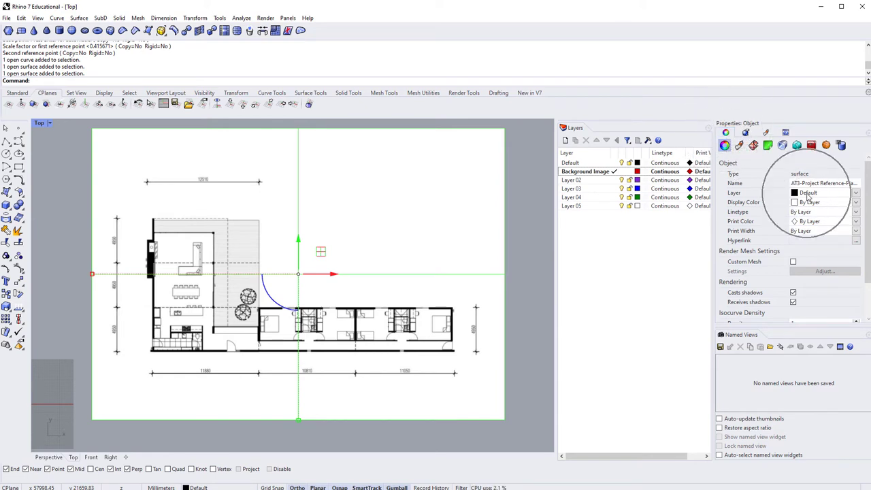
left_click(808, 194)
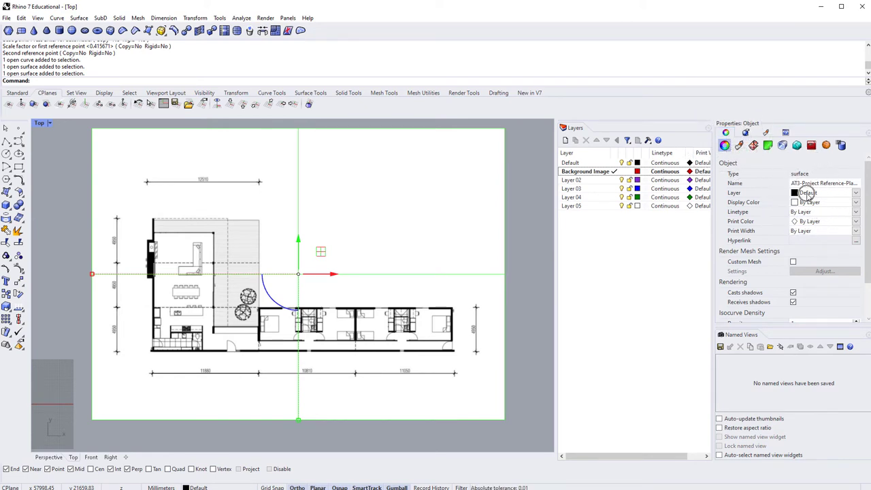
left_click(647, 212)
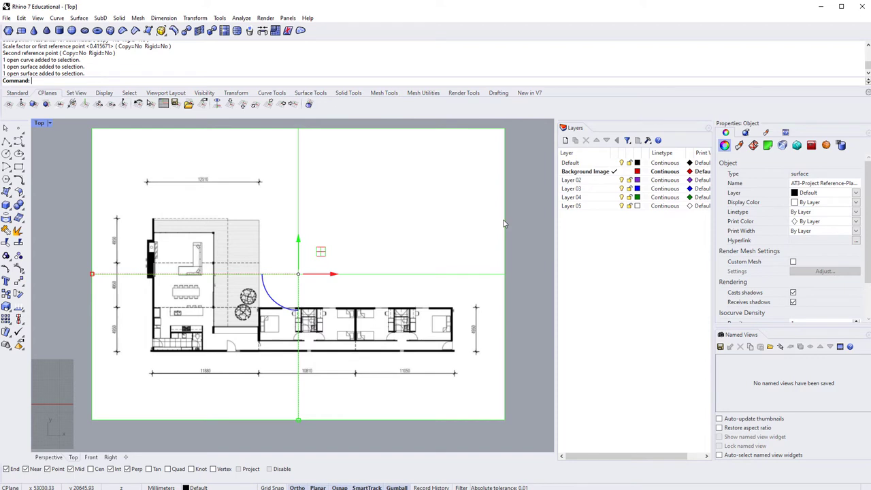
left_click(855, 193)
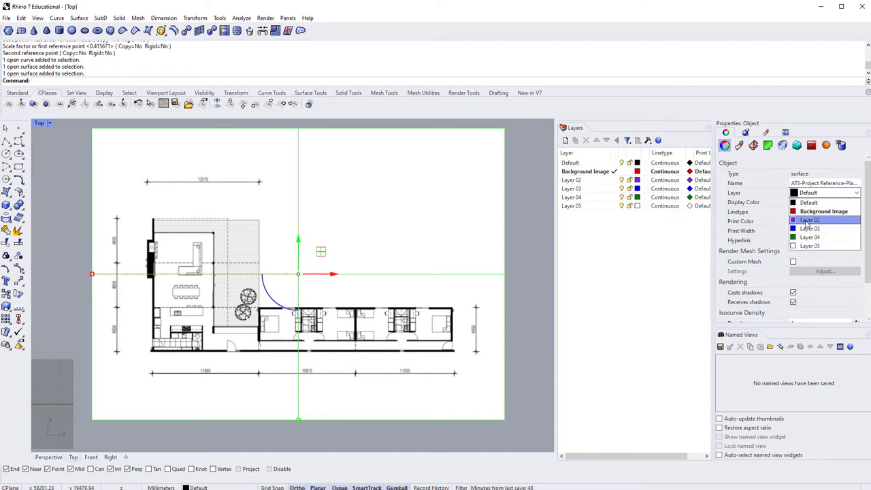
left_click(803, 212)
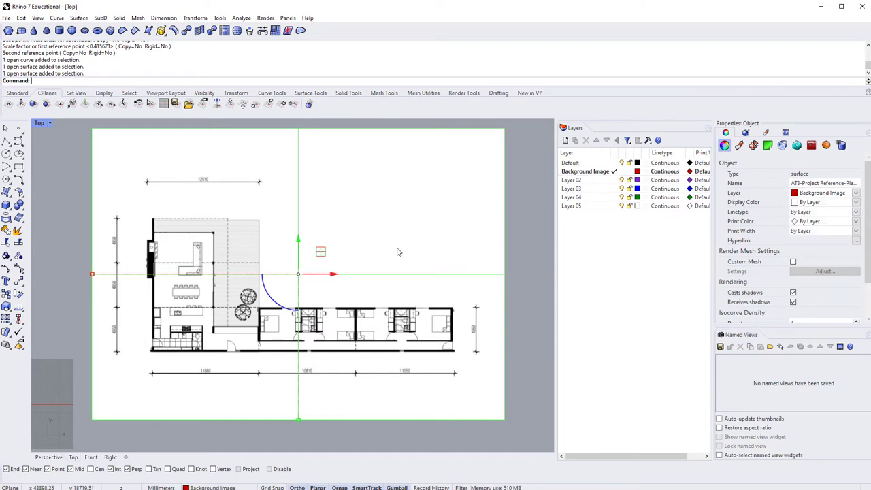
Undo the picture's layer change and clear the selection
left_click(418, 275)
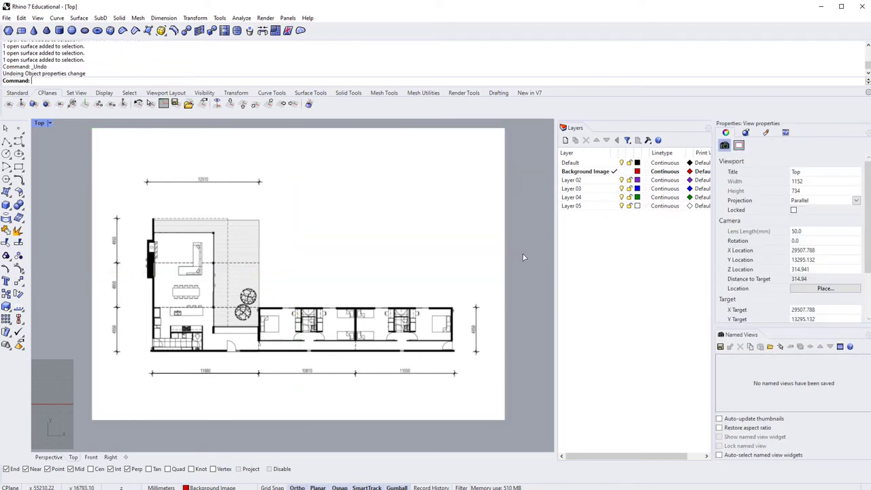
key("ctrl+z")
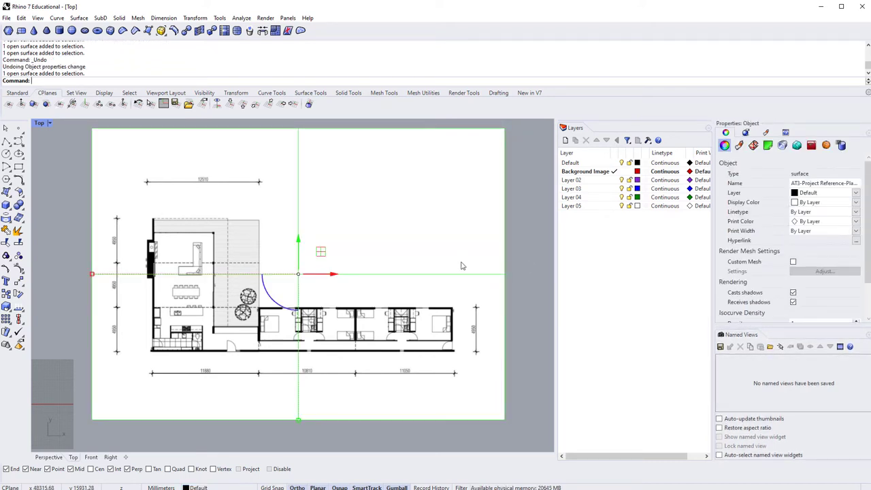
left_click(522, 294)
Move the floor plan picture onto the Background Image layer with Change Object Layer and deselect it
left_click(447, 200)
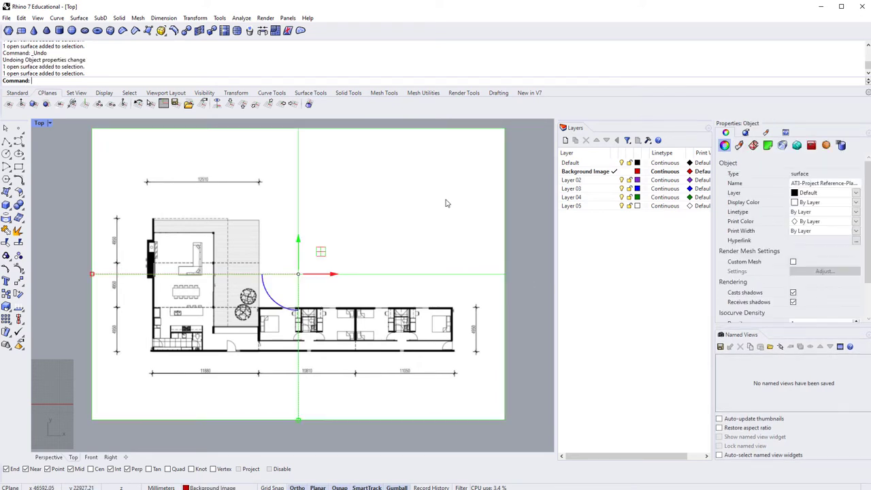
right_click(582, 175)
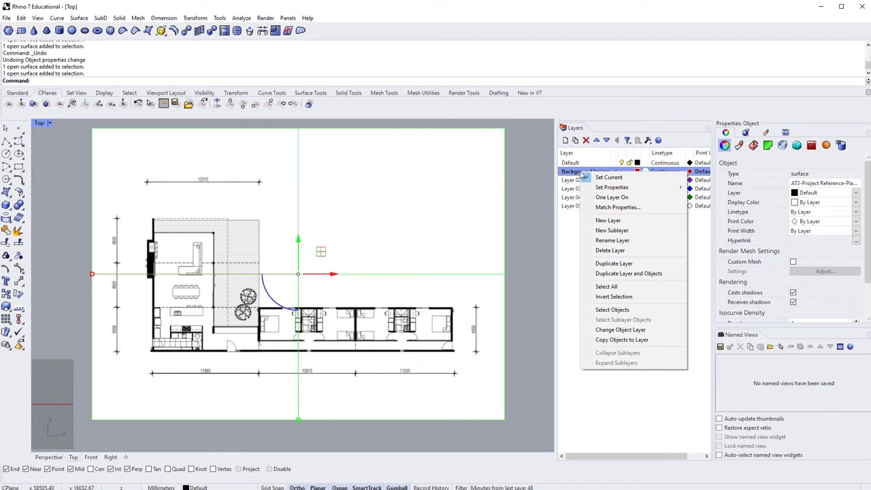
left_click(653, 330)
left_click(456, 285)
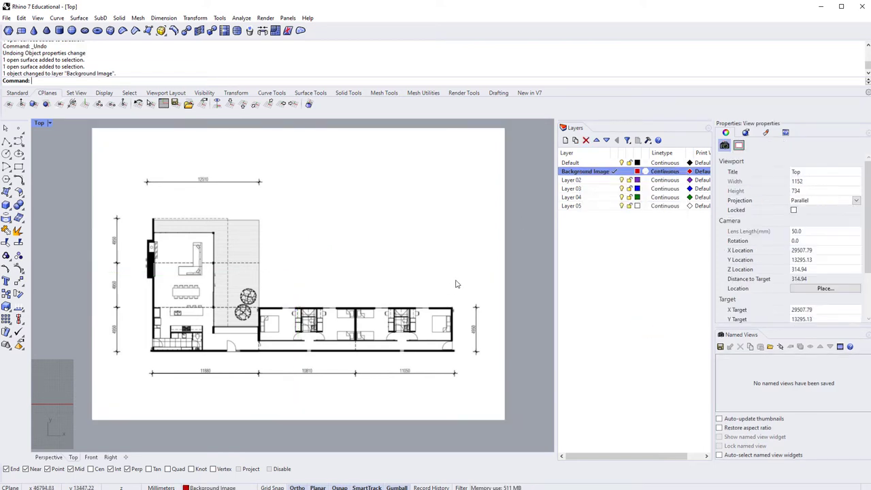
Make Default the current layer and test switching the Background Image layer's visibility off and on
double_click(593, 163)
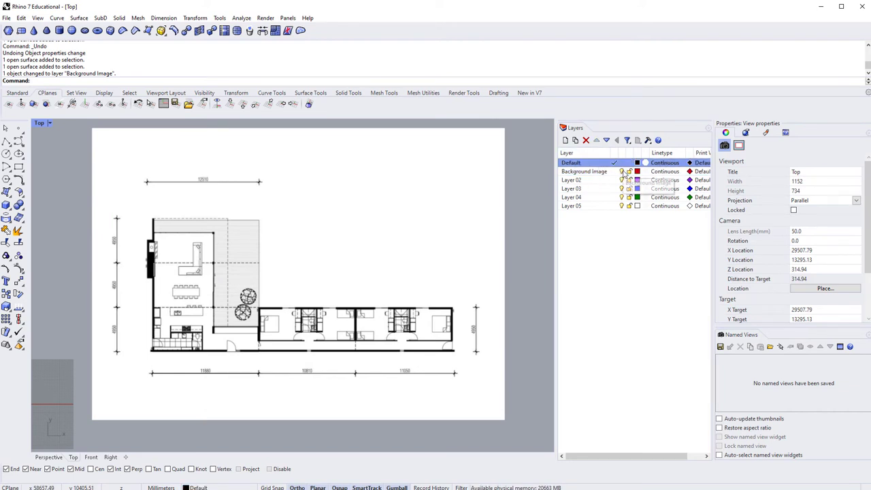
left_click(622, 171)
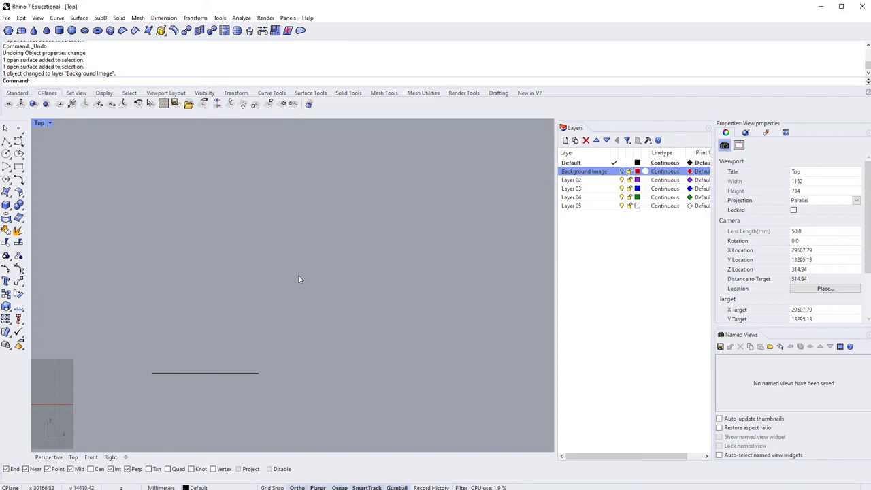
left_click(622, 172)
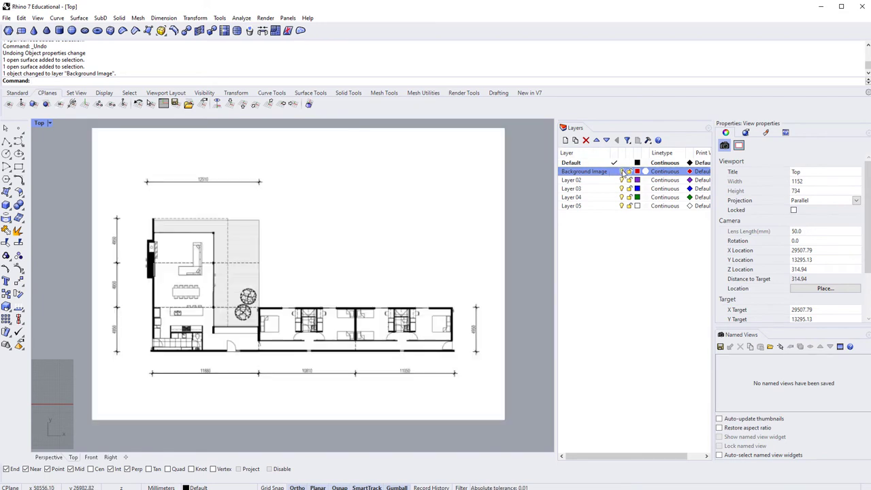
left_click(622, 172)
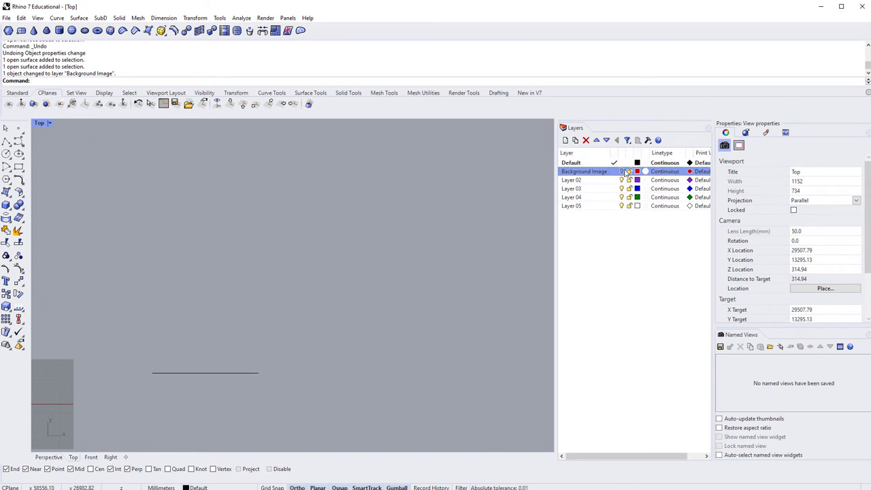
Turn the Background Image layer back on and lock it
left_click(622, 172)
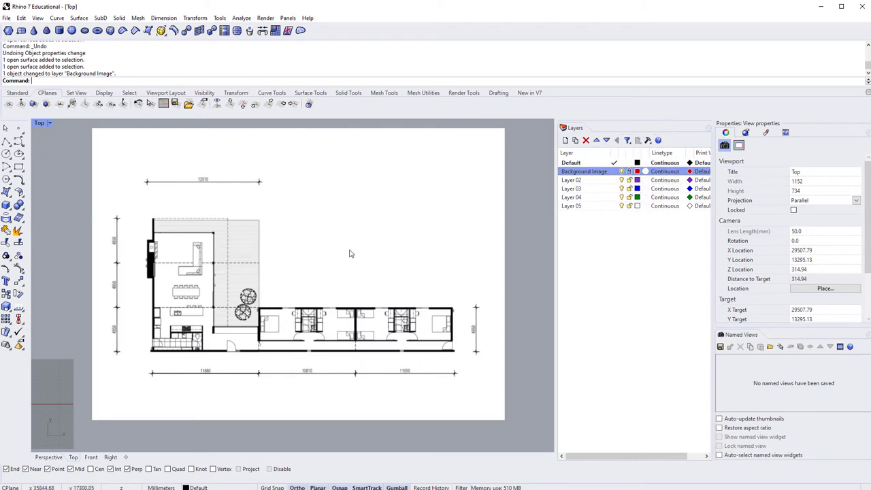
scroll(350, 250, "down", 3)
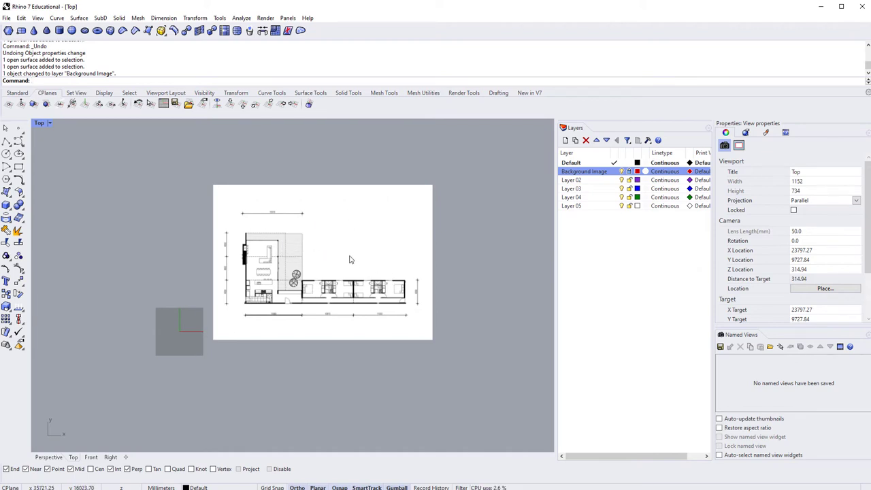
scroll(376, 248, "up", 3)
right_click_drag(377, 249, 379, 264)
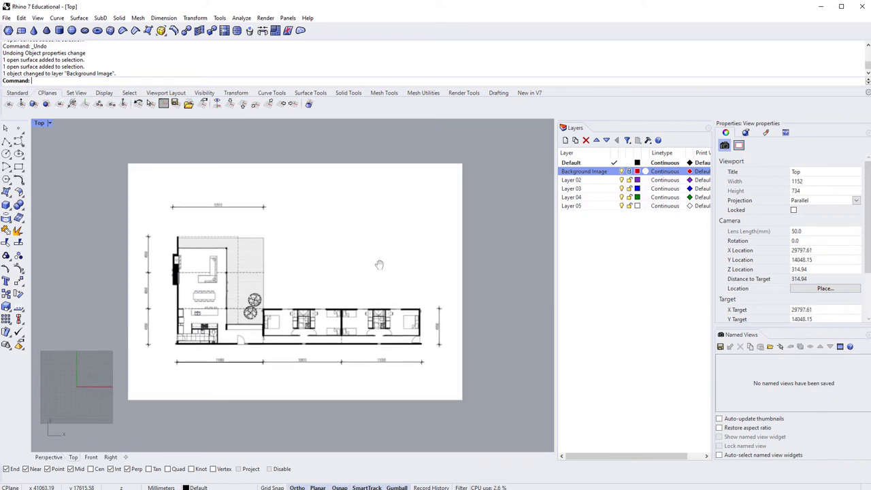
Make Layer 02 the current layer, rename it REFFERANCE PLANES, and widen the layer name column to fit
double_click(573, 180)
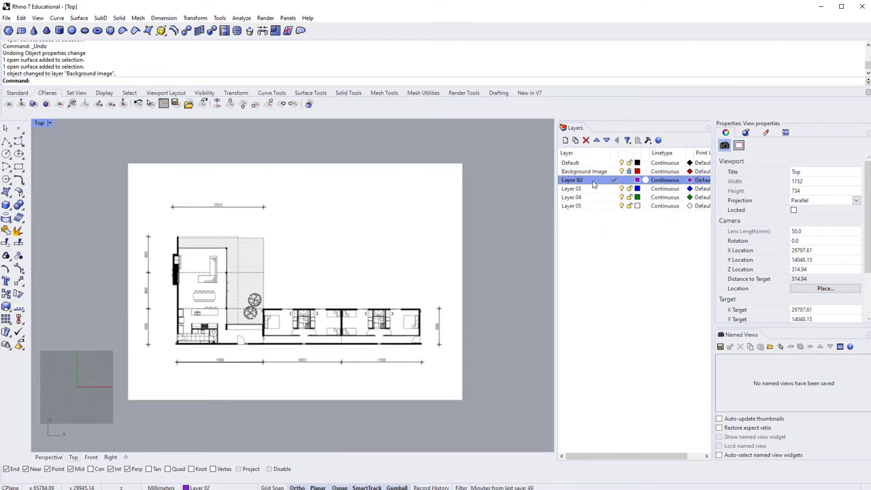
left_click(575, 181)
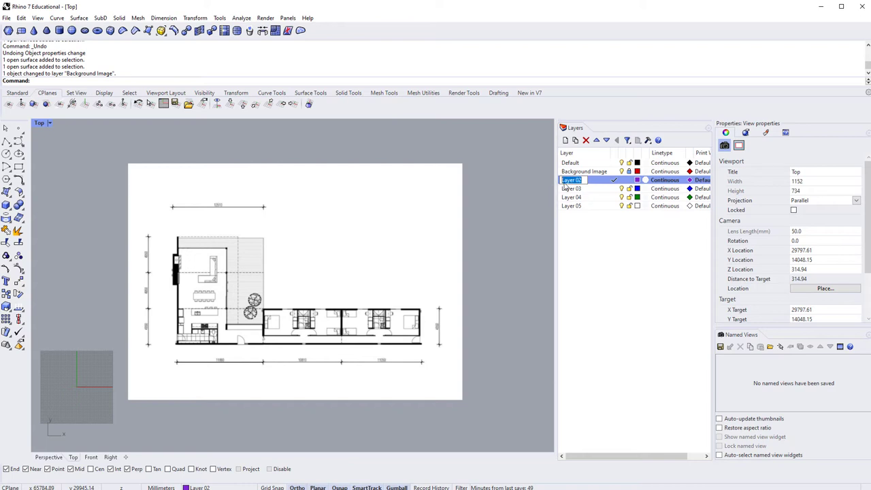
type("REFFER")
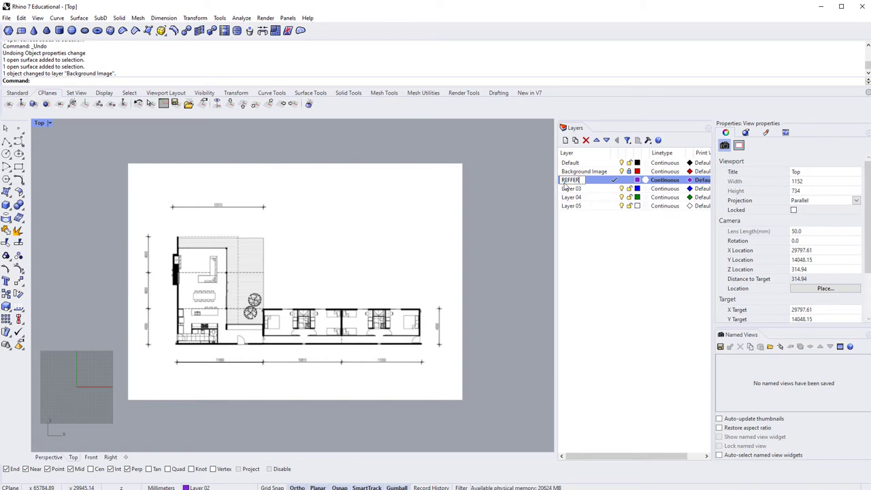
type("ANCE PLANES")
key("Return")
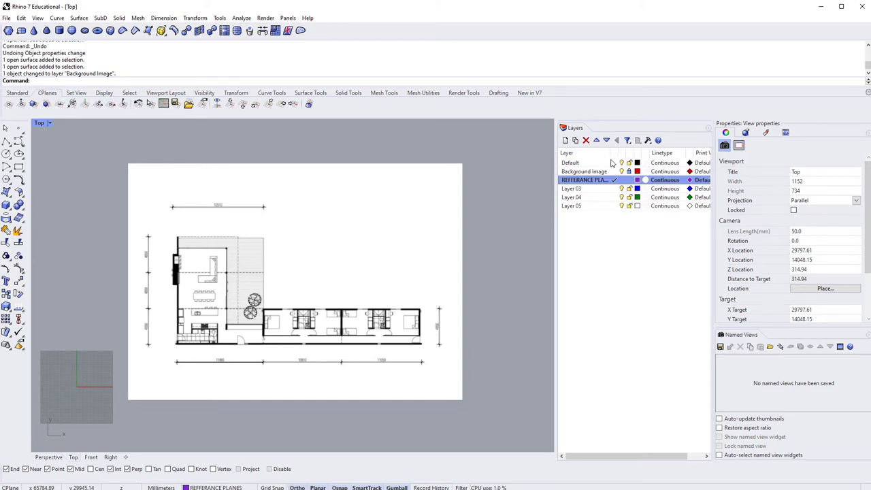
left_click_drag(610, 153, 622, 153)
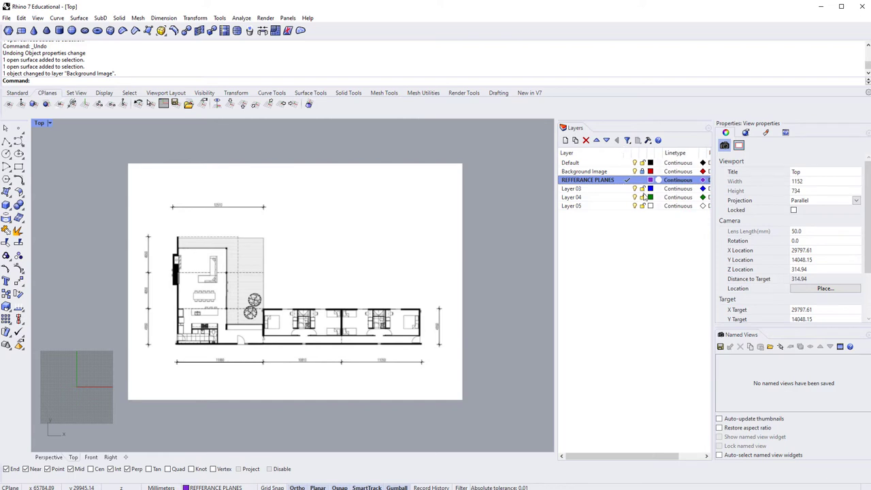
Set the REFFERANCE PLANES layer's colour to magenta, hex #FF00FA
left_click(650, 180)
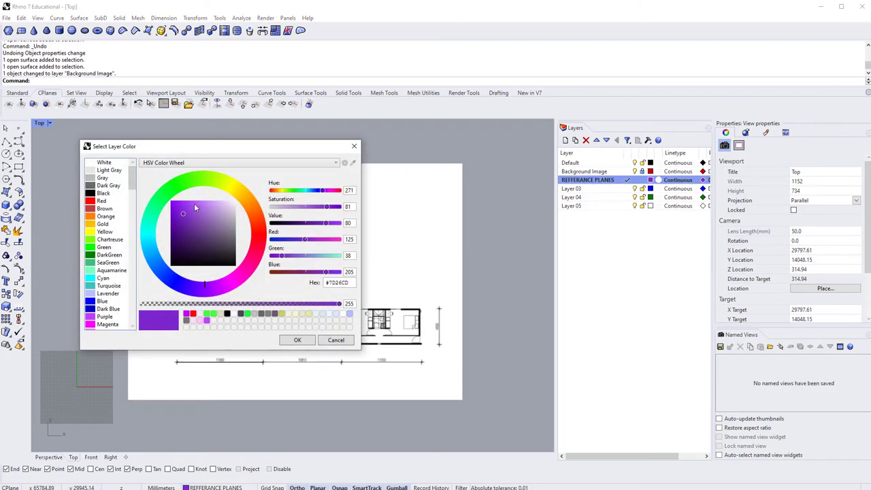
left_click(231, 284)
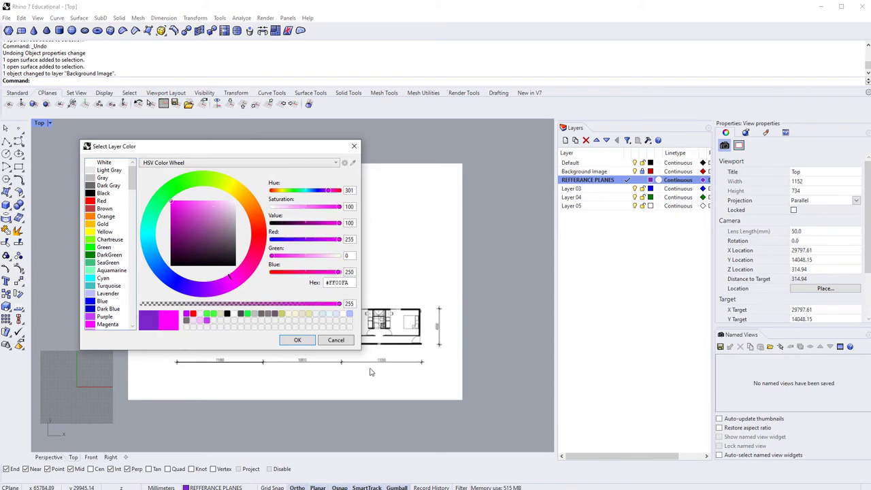
left_click(285, 341)
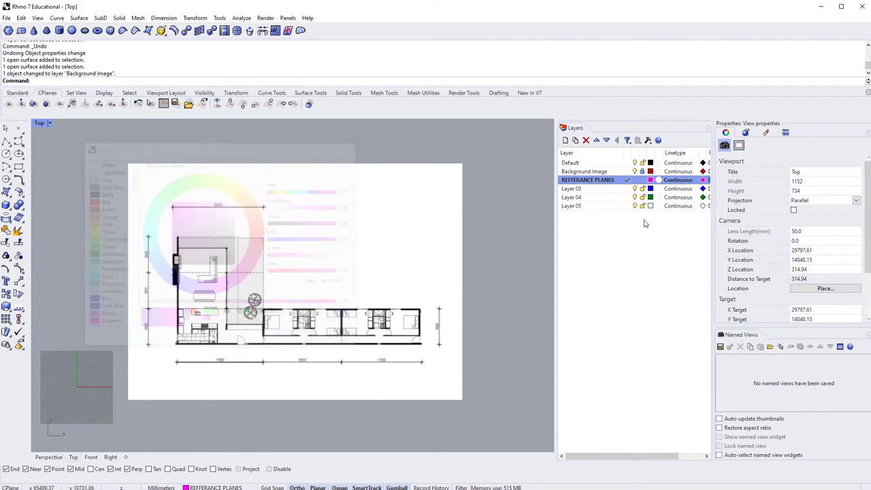
Make Layer 03 the current layer and rename it WALLS
double_click(576, 190)
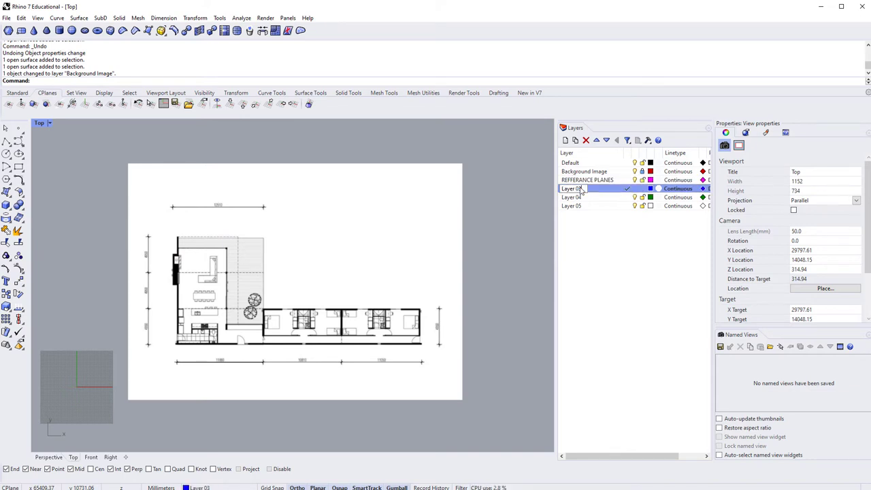
left_click(581, 190)
type("WALLS")
key("Return")
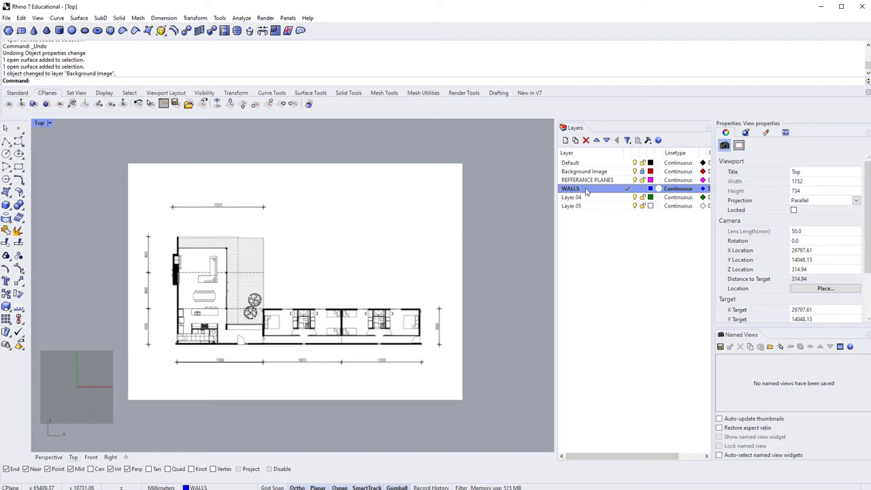
Create a sublayer named Curves under the WALLS layer
left_click(585, 192)
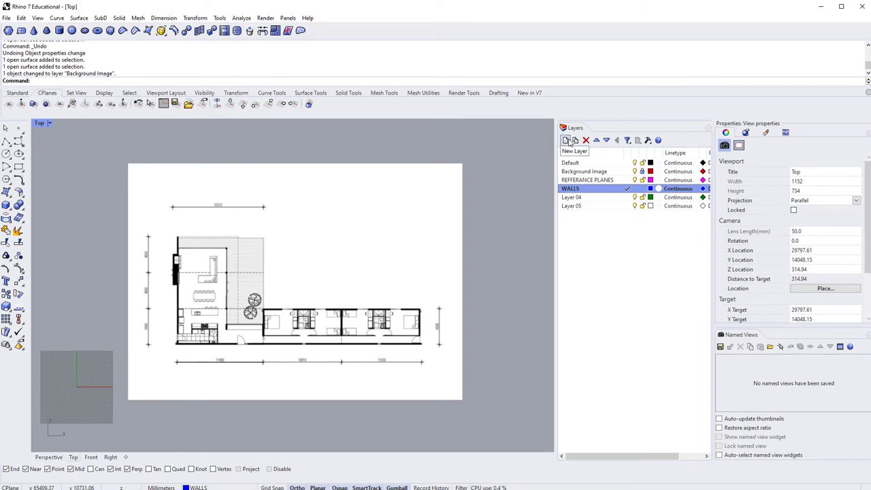
left_click(576, 141)
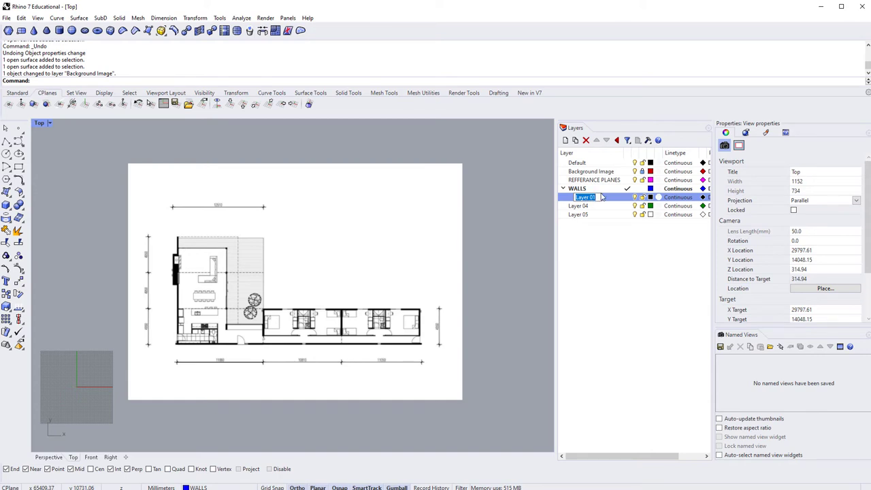
type("Cur")
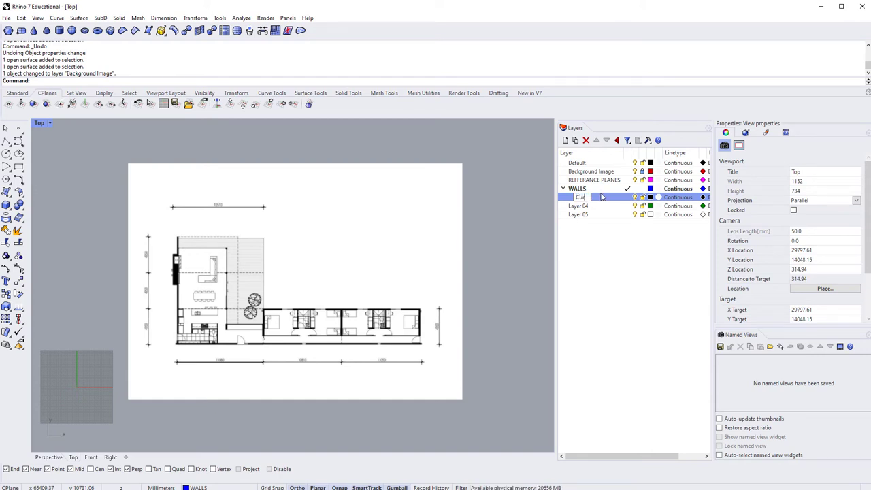
type("ves")
key("Return")
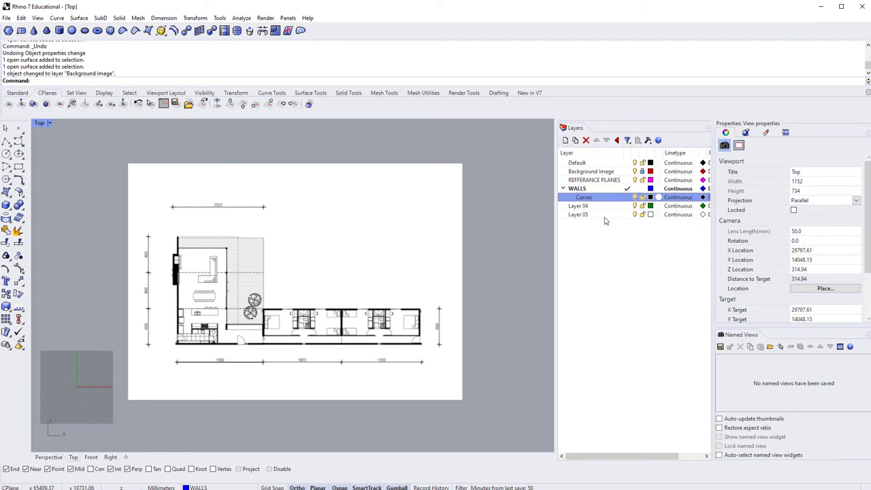
left_click(589, 201)
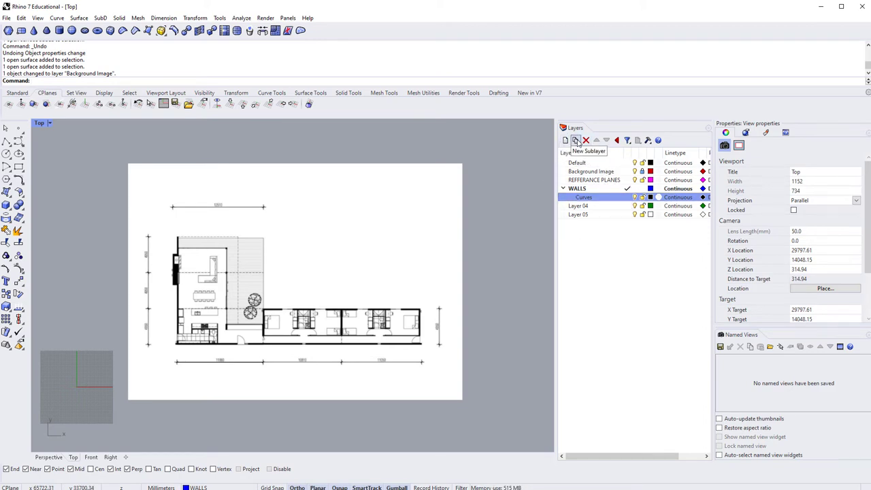
left_click(576, 140)
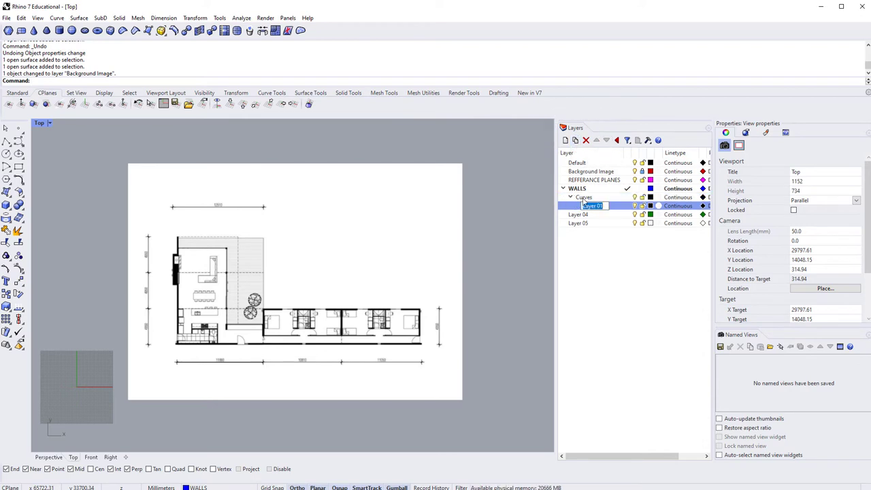
left_click(599, 255)
key("ctrl+z")
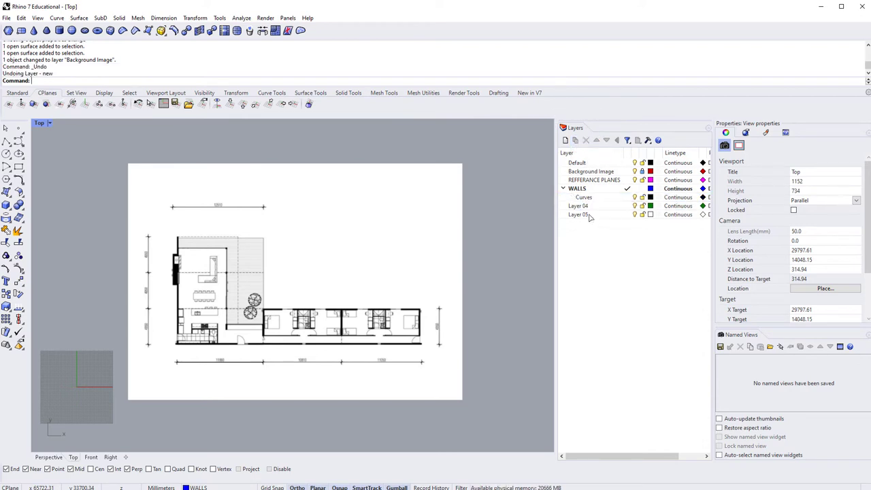
Add a layer named Solids alongside Curves under the WALLS layer, and collapse the WALLS group
left_click(579, 197)
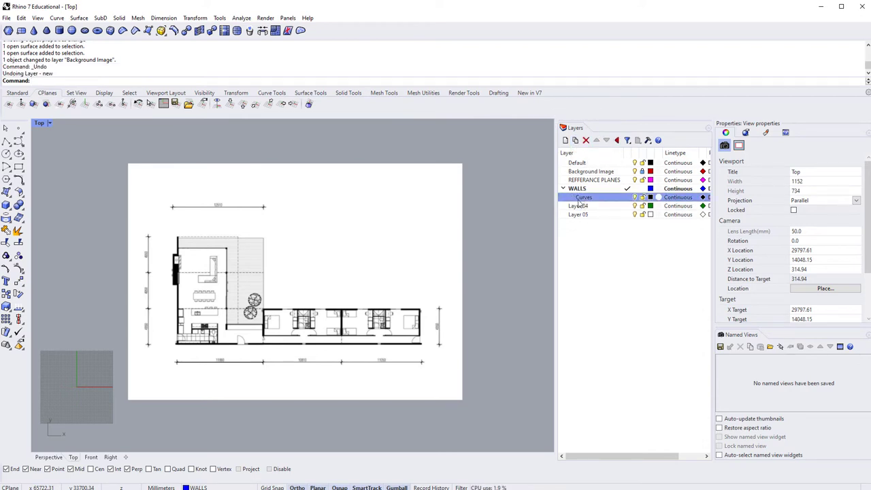
left_click(564, 140)
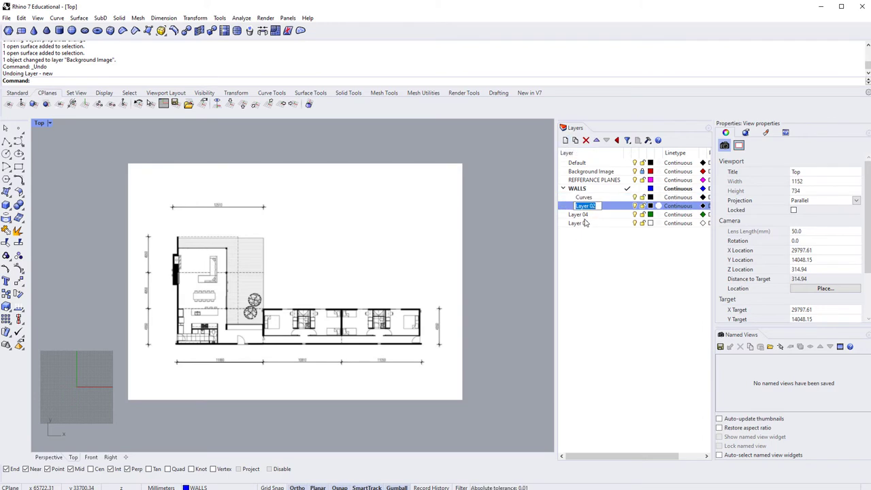
type("Solids")
key("Return")
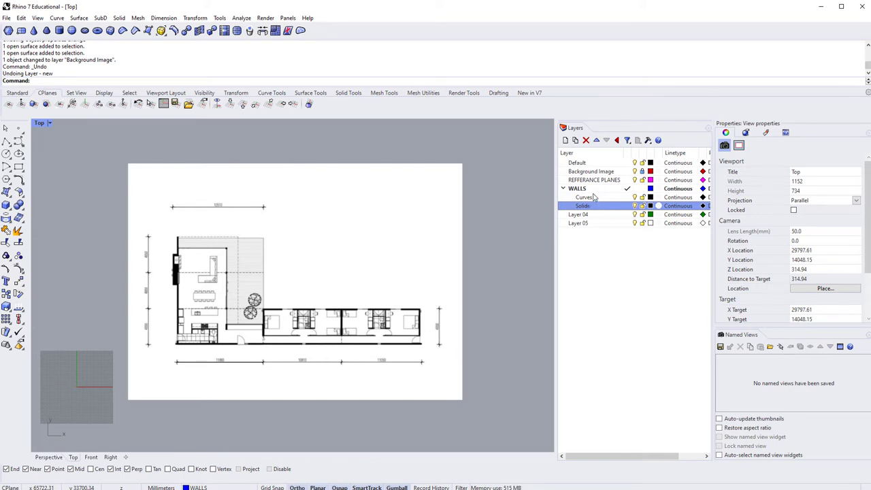
left_click(592, 196)
left_click(580, 191)
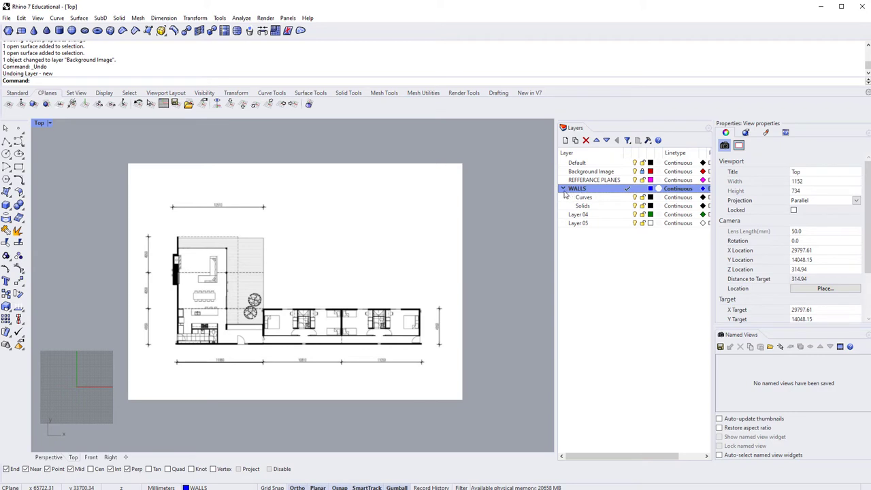
left_click(562, 189)
left_click(587, 229)
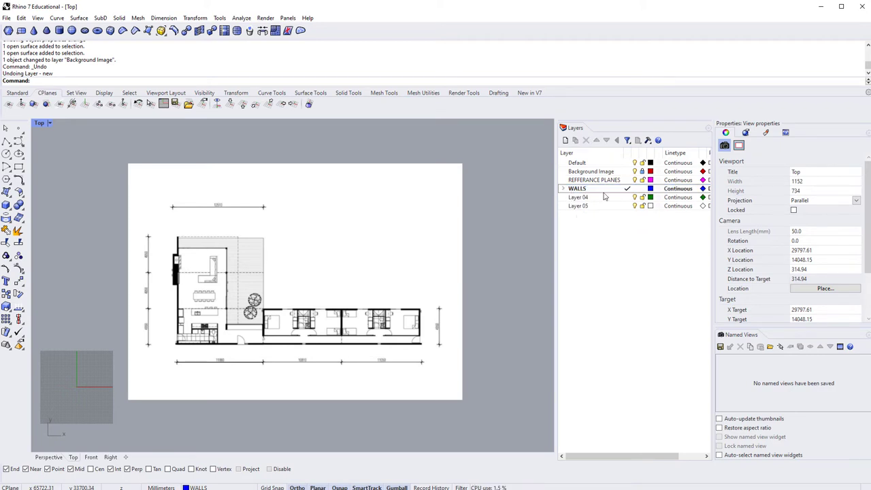
double_click(582, 192)
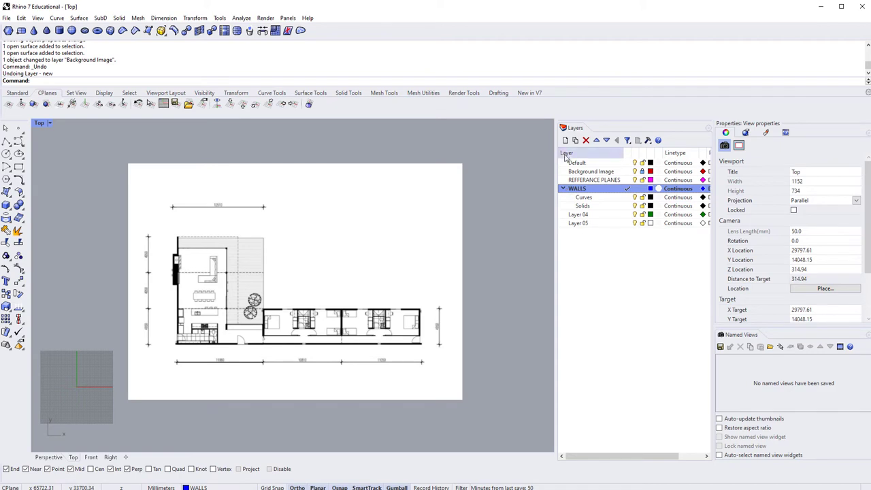
left_click(563, 189)
Rename Layer 04 as WINDOWS
left_click(578, 197)
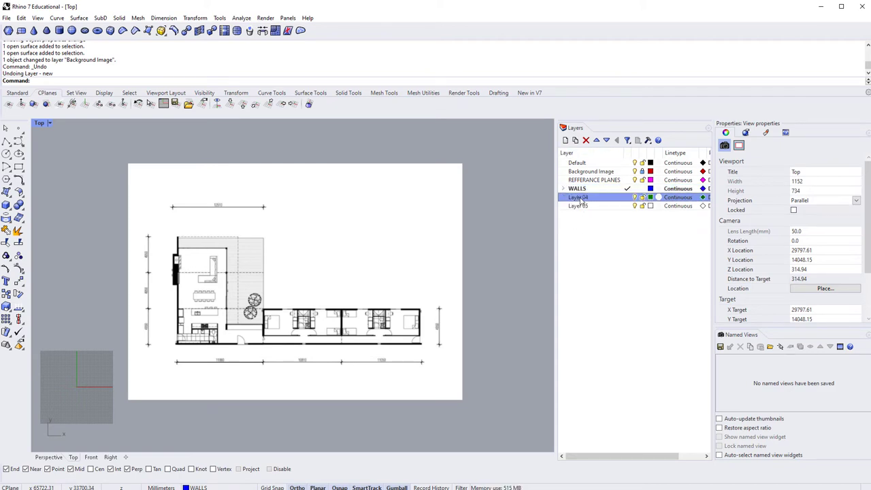
left_click(578, 197)
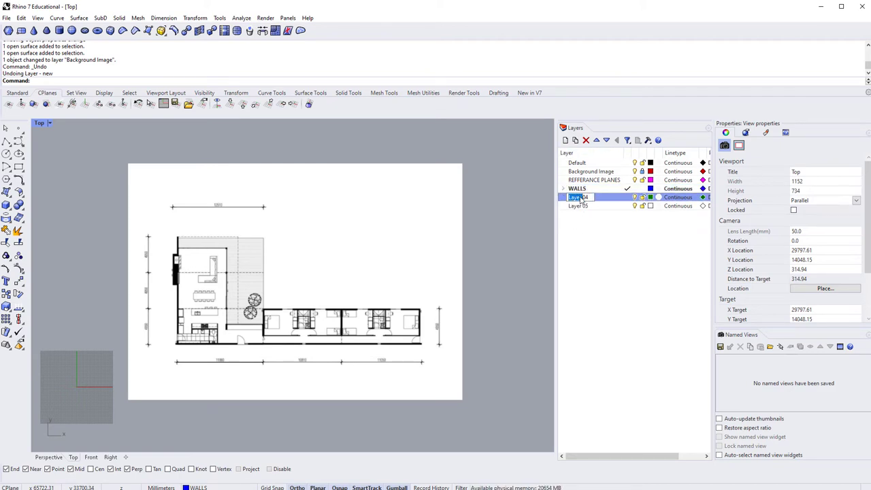
type("WINDOWS")
key("Return")
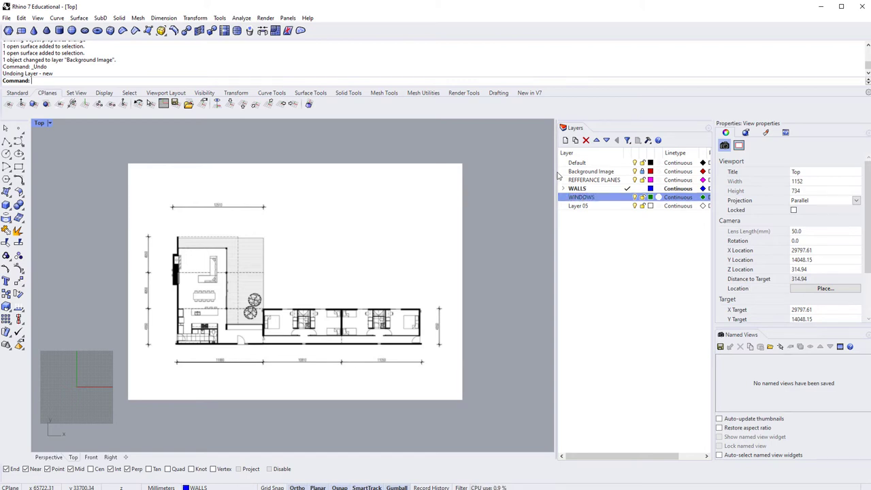
Create two sublayers named Curves and Solids under the WINDOWS layer
left_click(574, 139)
type("Curves")
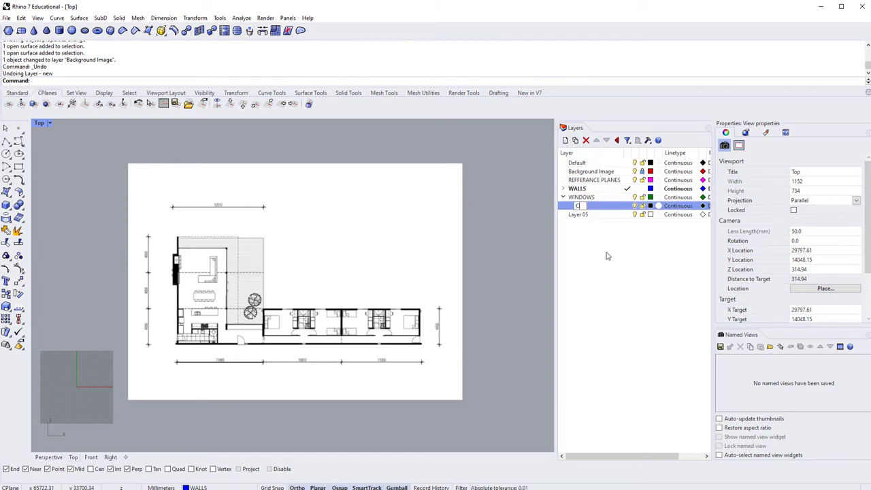
key("Return")
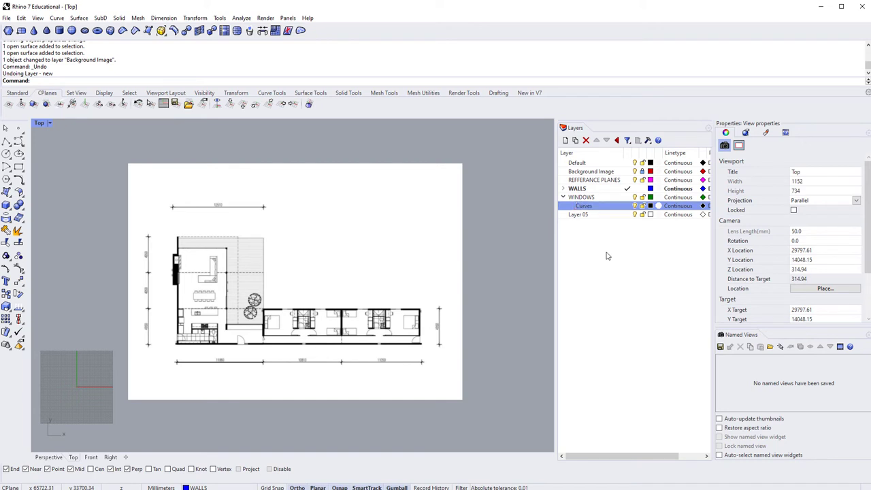
left_click(564, 140)
type("Solids")
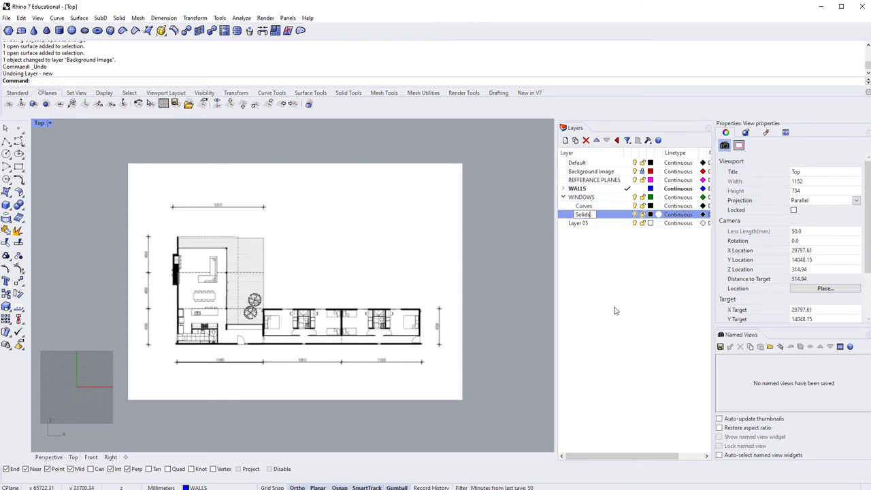
key("Return")
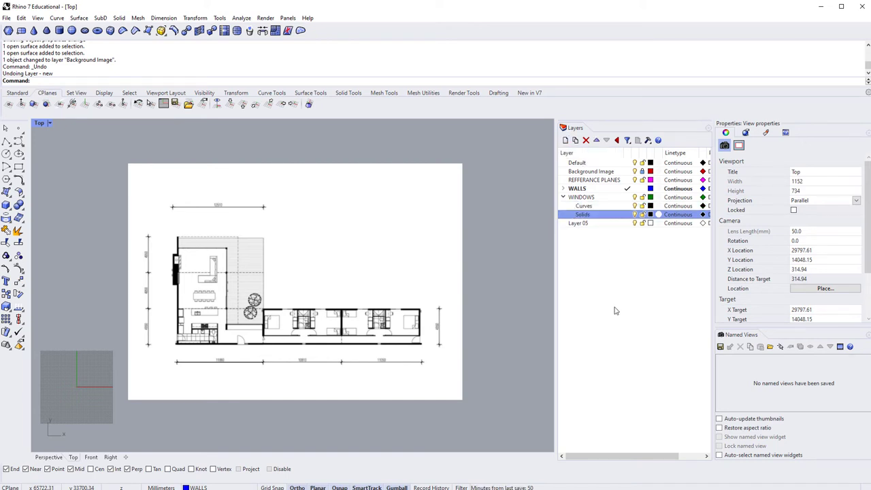
Collapse the WINDOWS group and make REFFERANCE PLANES the current layer
left_click(563, 199)
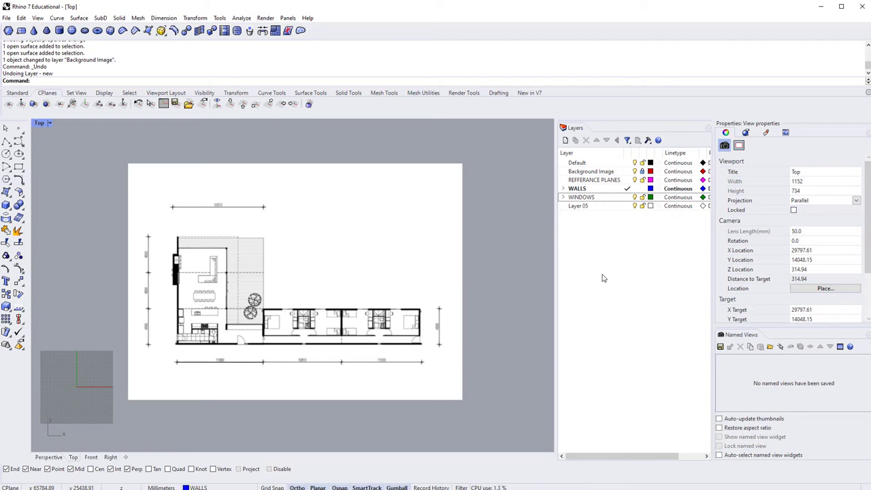
double_click(601, 179)
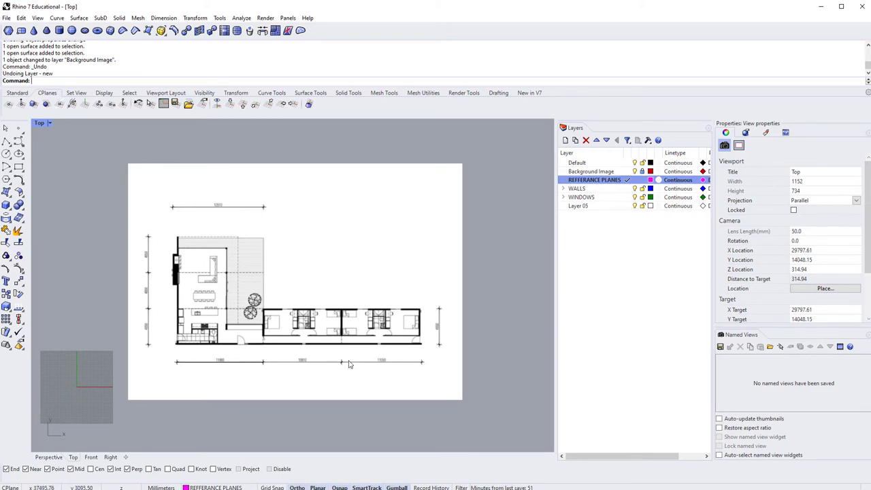
Draw a trial vertical line outside the plan sheet, east of the bedroom wing, and delete it
type("line")
key("Return")
left_click(477, 252)
left_click(466, 336)
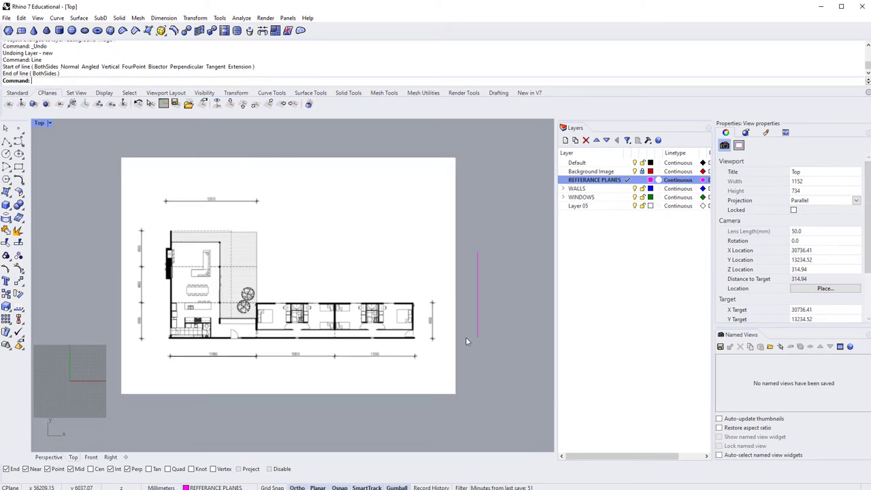
scroll(476, 323, "up", 2)
key("Escape")
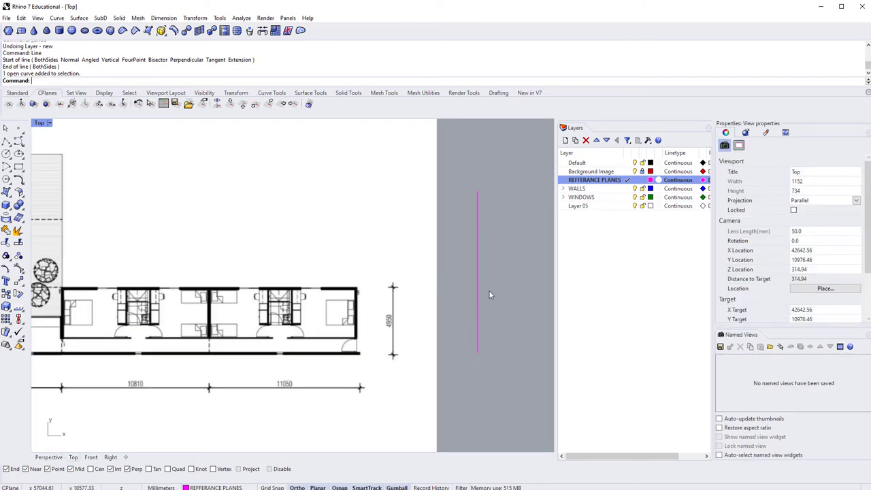
scroll(488, 290, "down", 3)
left_click(485, 297)
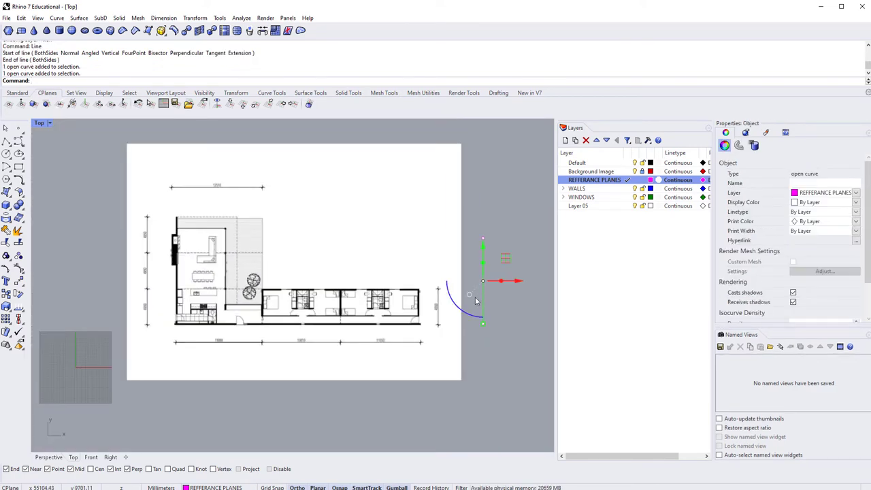
key("Delete")
scroll(475, 297, "down", 1)
right_click_drag(475, 297, 460, 315)
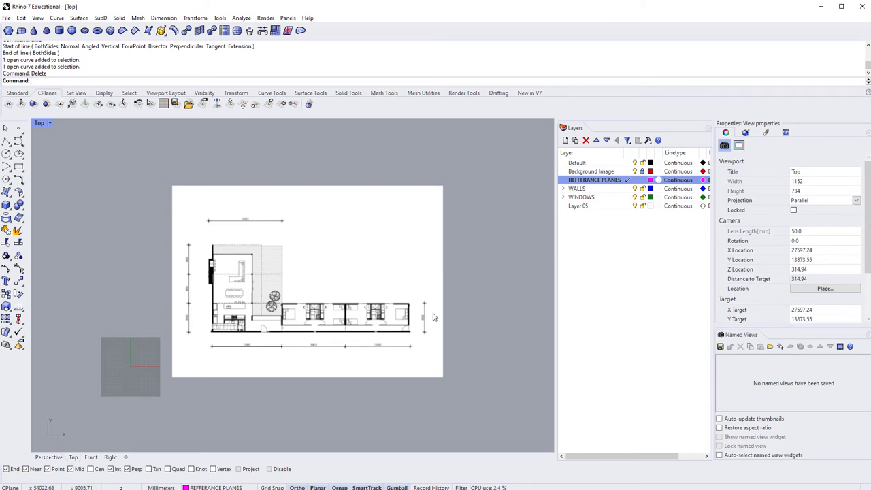
Draw a vertical reference line from the underside of the south wall, along the west wall's outer face, up past the sheet's upper edge
type("line")
key("Return")
scroll(210, 335, "up", 10)
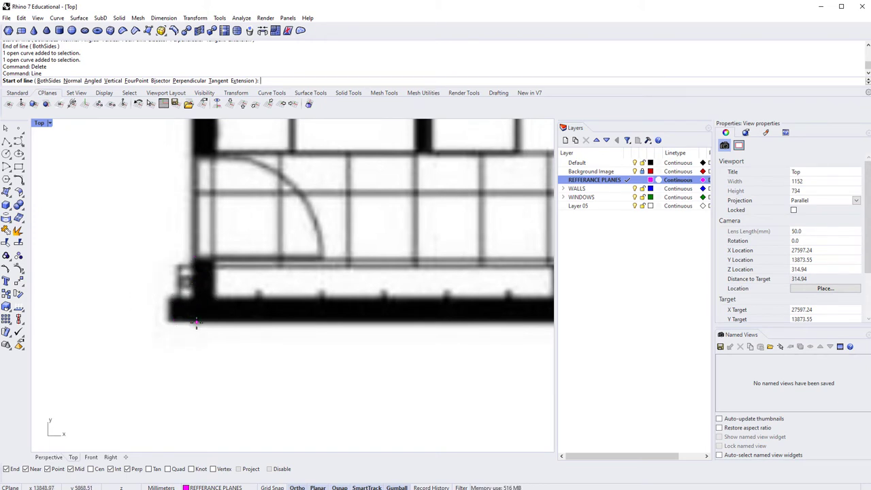
left_click(196, 324)
scroll(195, 324, "down", 5)
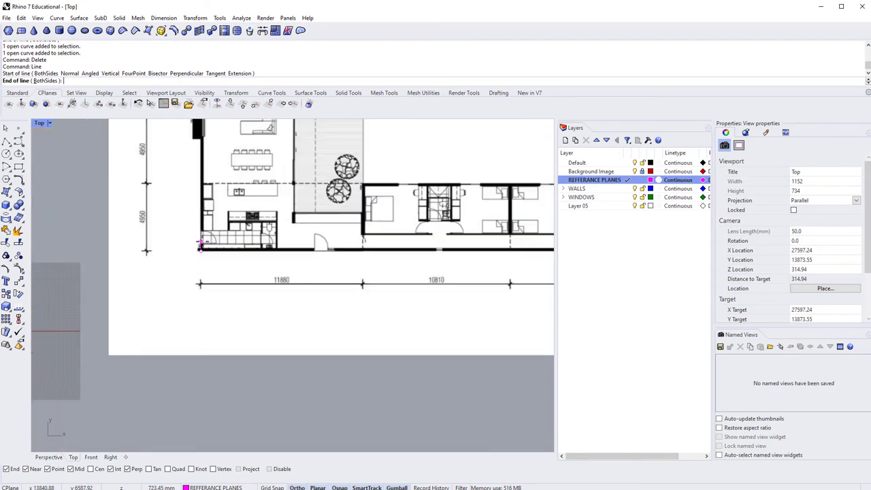
scroll(204, 355, "down", 4)
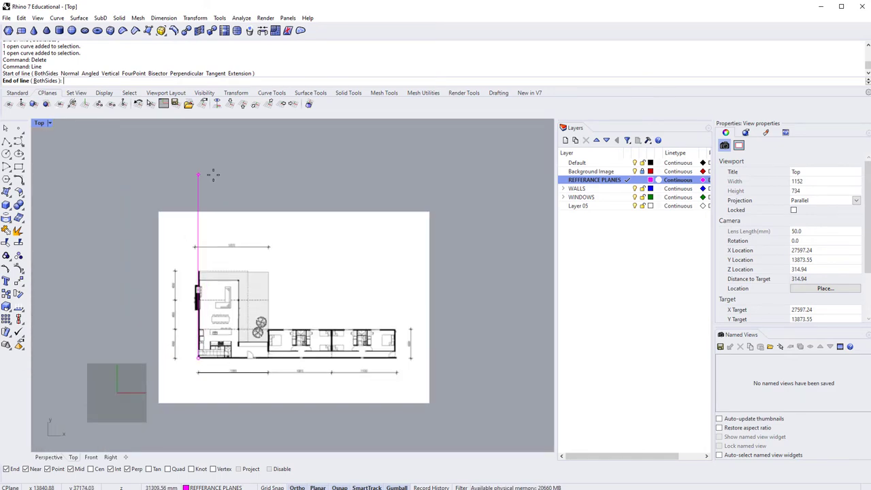
left_click(208, 144)
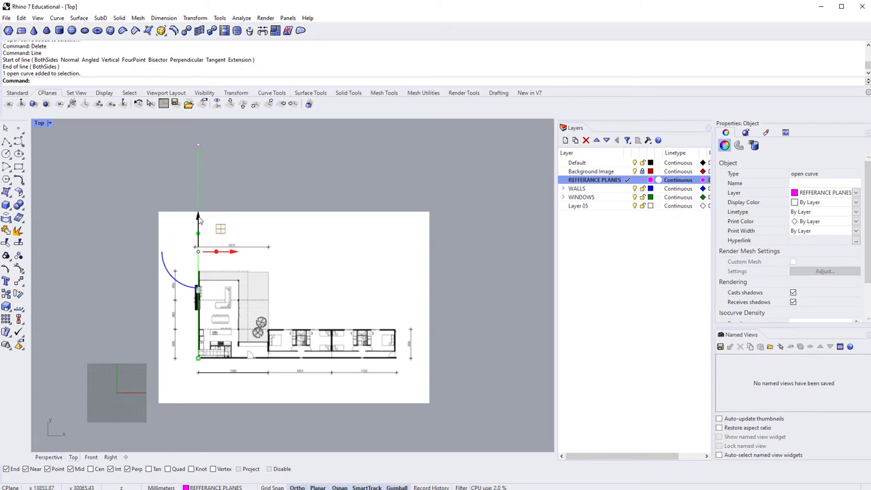
Move the vertical reference line straight down so it extends beyond both the upper and lower edges of the plan sheet
left_click_drag(199, 218, 198, 269)
left_click(241, 388)
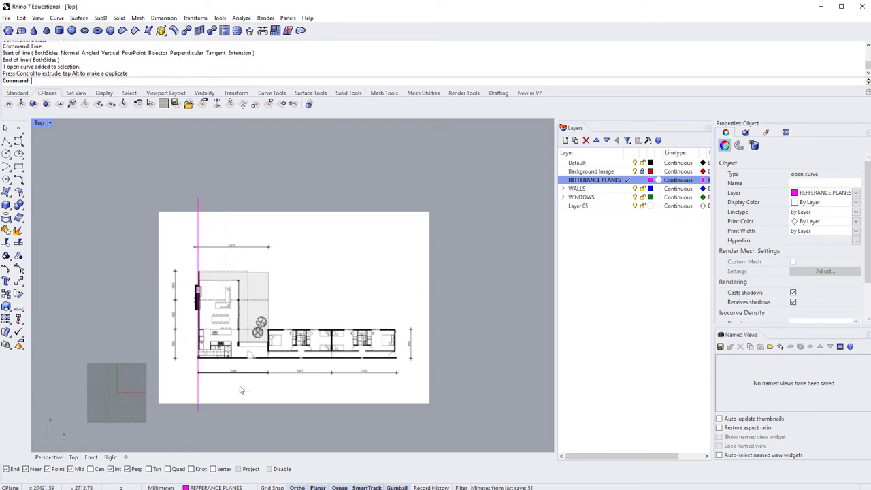
scroll(225, 369, "up", 3)
scroll(225, 370, "down", 2)
right_click_drag(222, 348, 222, 349)
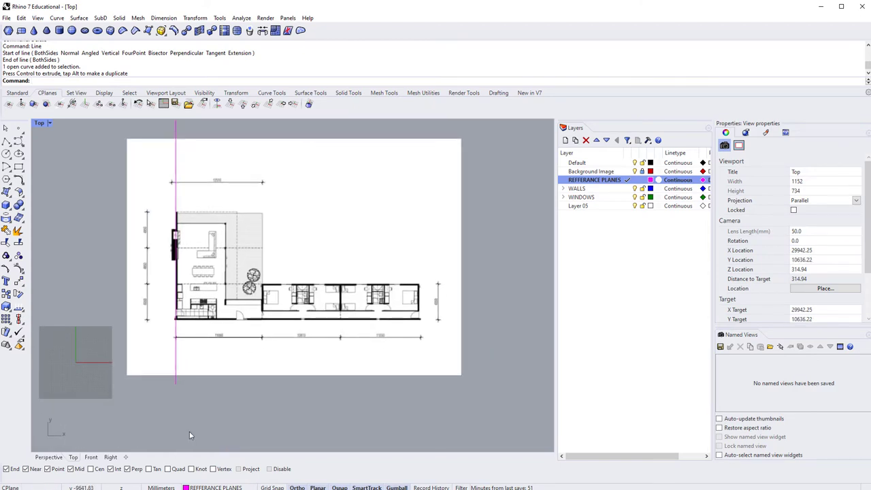
left_click(174, 380)
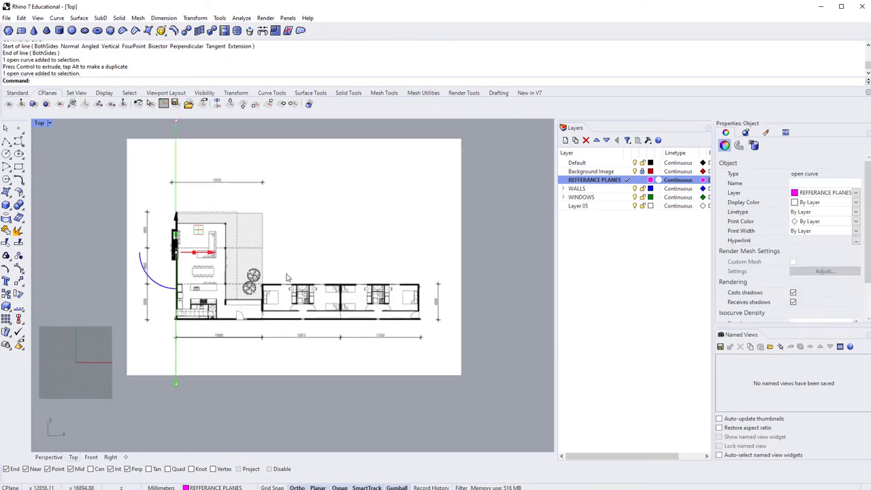
key("Escape")
right_click_drag(241, 225, 238, 240)
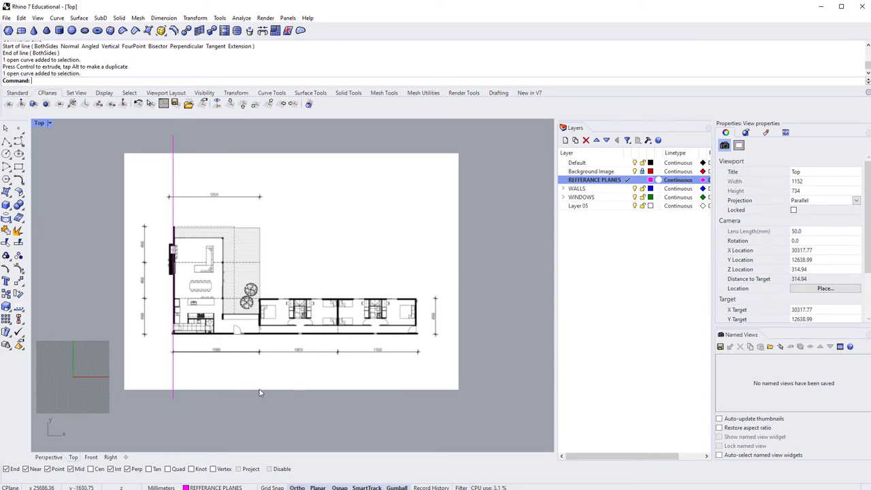
Offset the vertical reference line along the west wall 34000 mm to the east
scroll(258, 392, "up", 3)
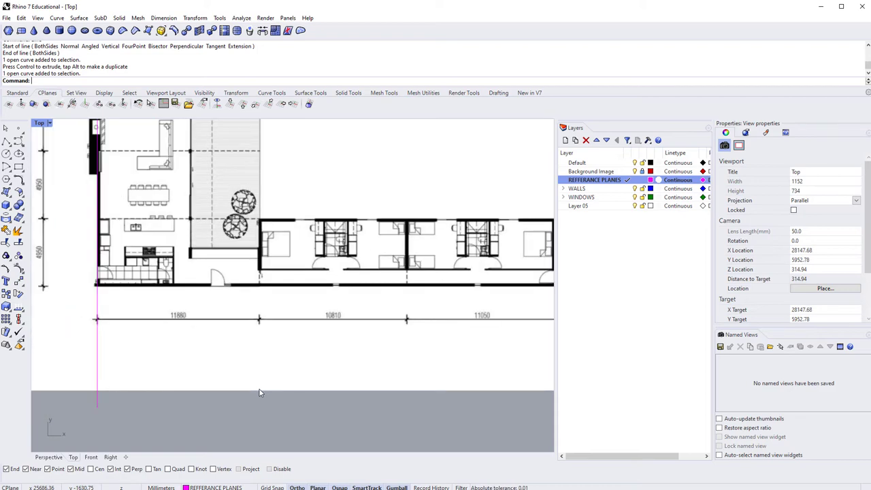
right_click_drag(196, 327, 151, 335)
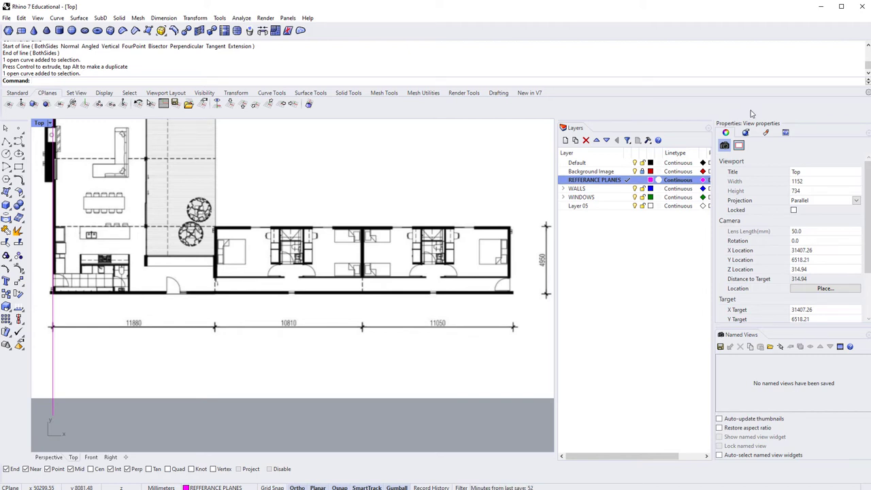
left_click(75, 92)
scroll(175, 176, "down", 4)
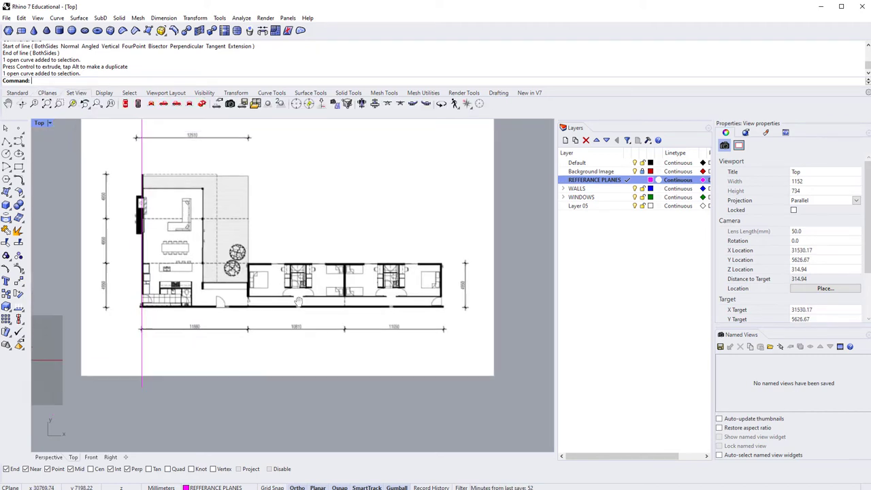
left_click(140, 384)
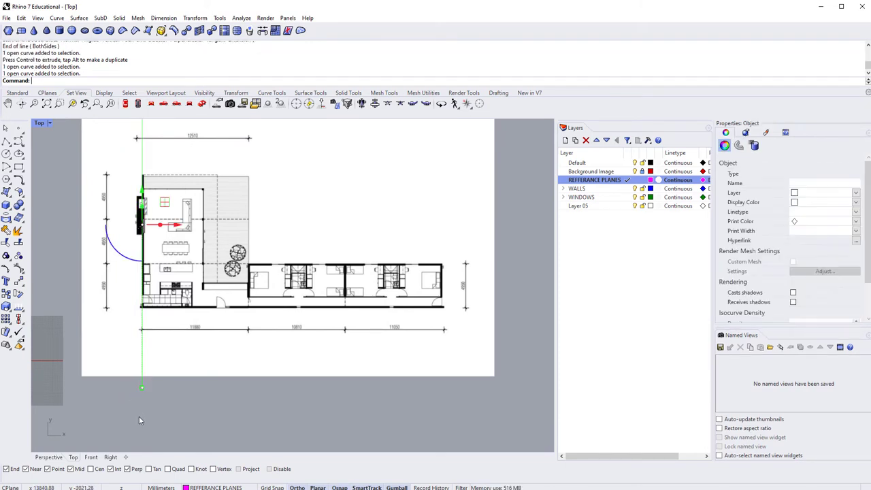
type("offset")
key("Return")
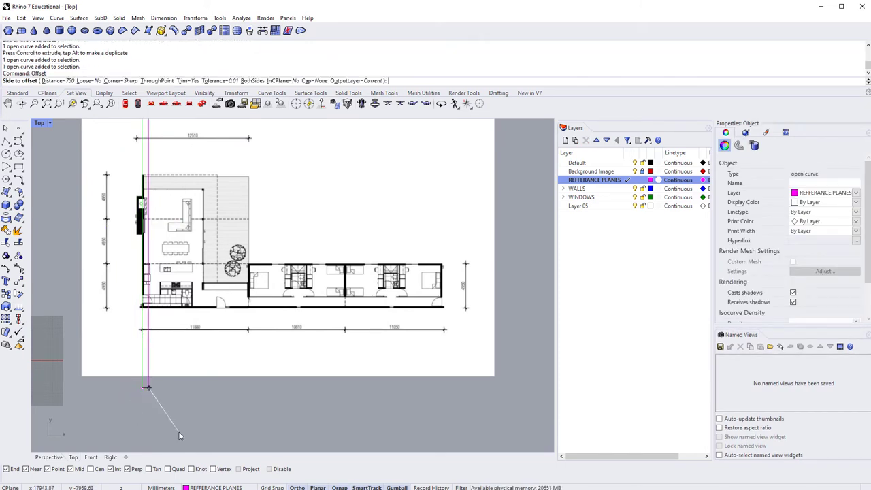
type("34000")
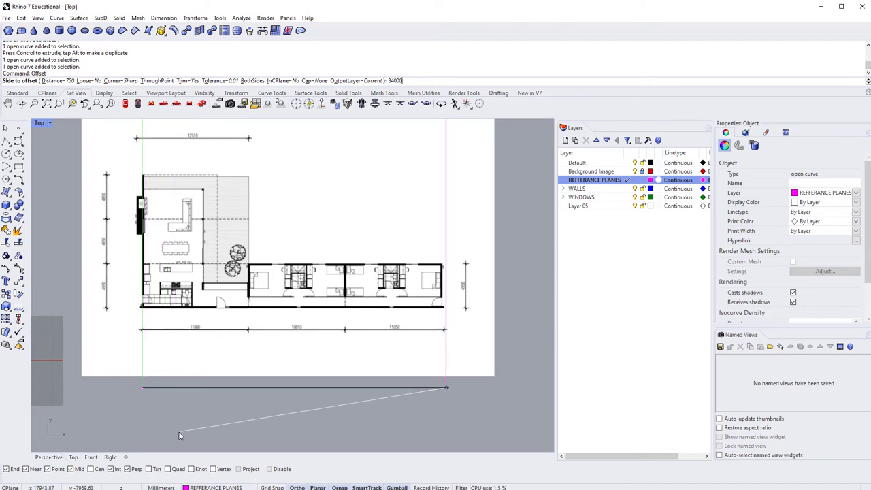
key("Return")
left_click(468, 388)
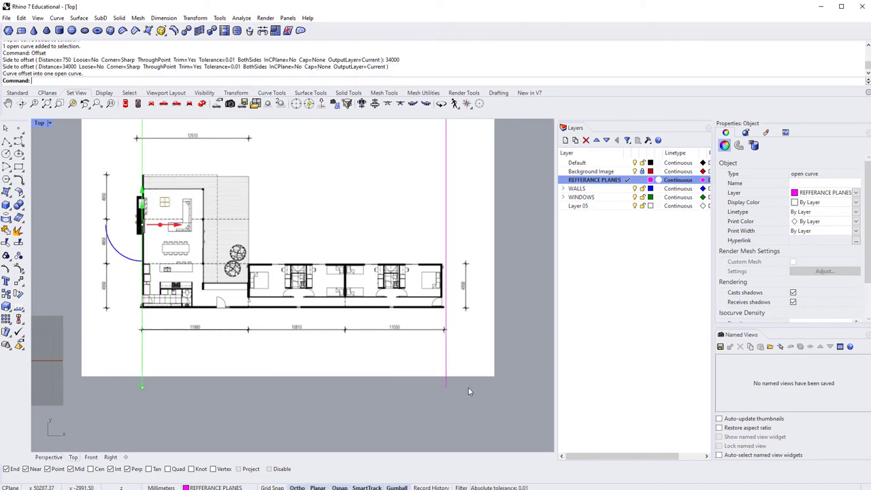
left_click(381, 408)
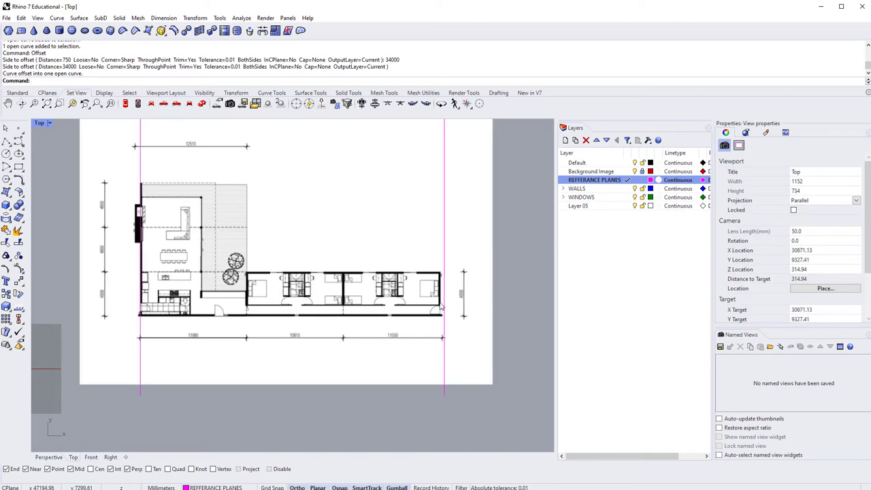
scroll(401, 294, "up", 5)
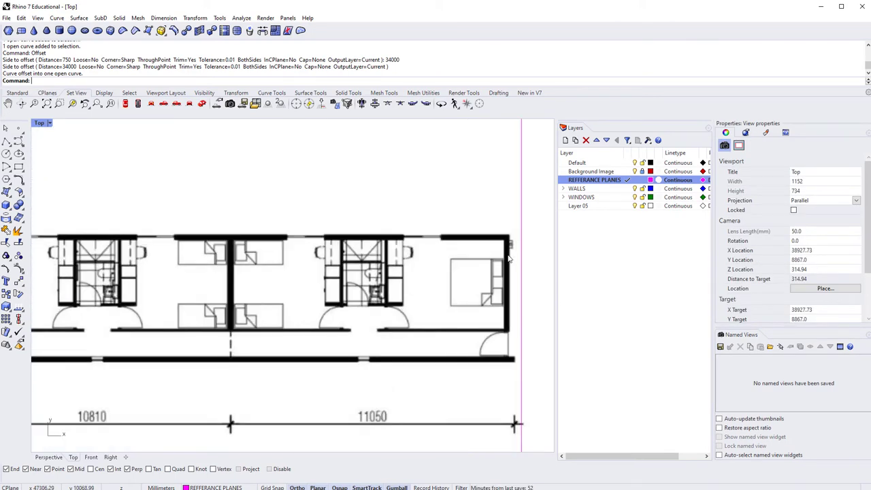
scroll(503, 267, "down", 4)
left_click(511, 283)
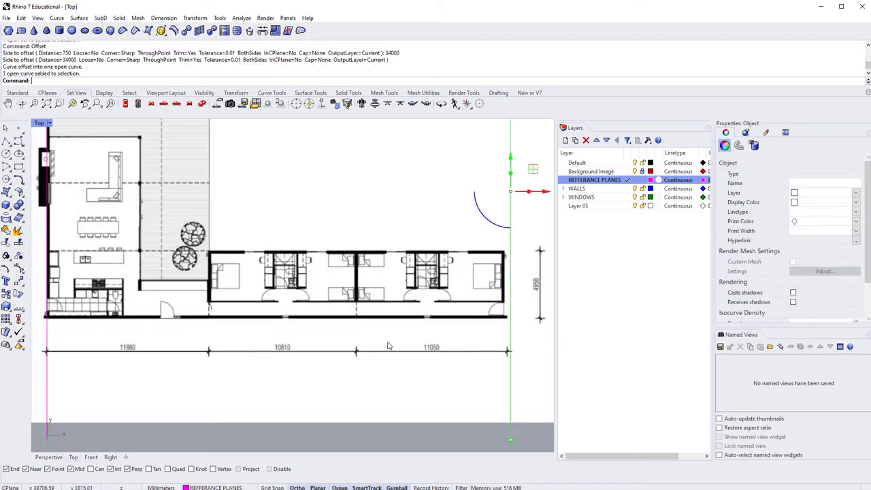
key("Escape")
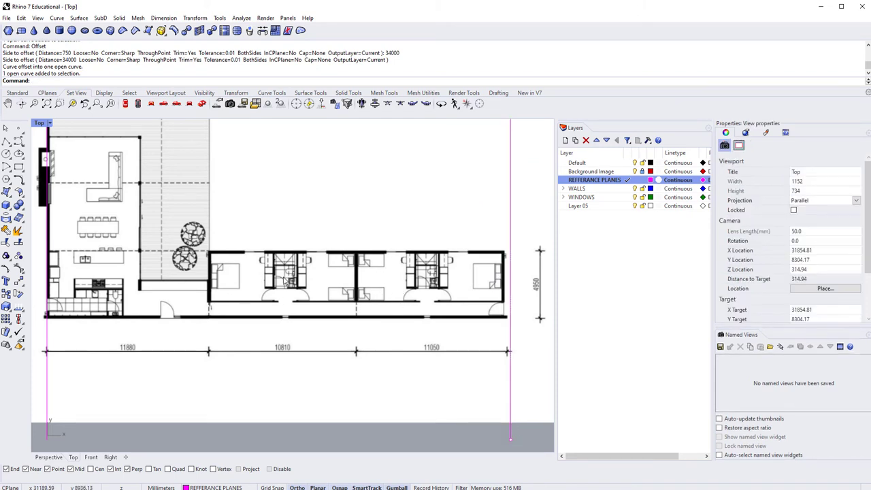
Draw a horizontal reference line about 51709 mm long eastward from the west reference line, along the south wall's outer face
scroll(284, 281, "down", 2)
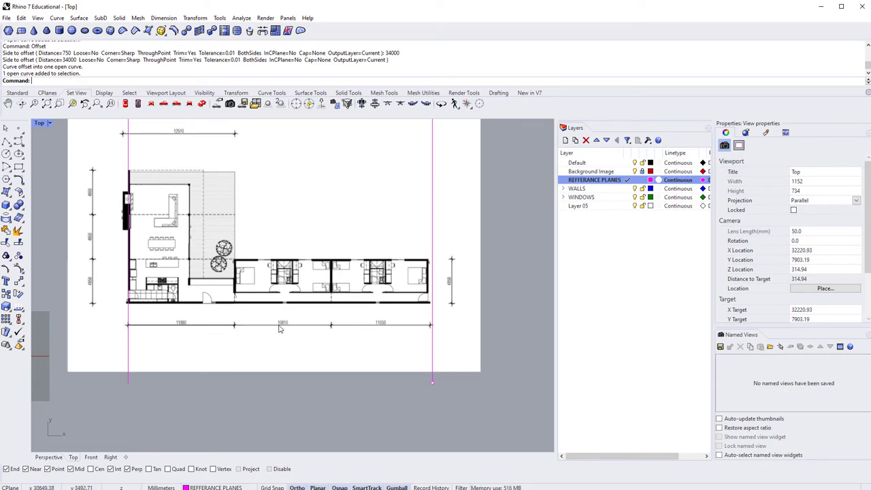
right_click_drag(241, 263, 253, 288)
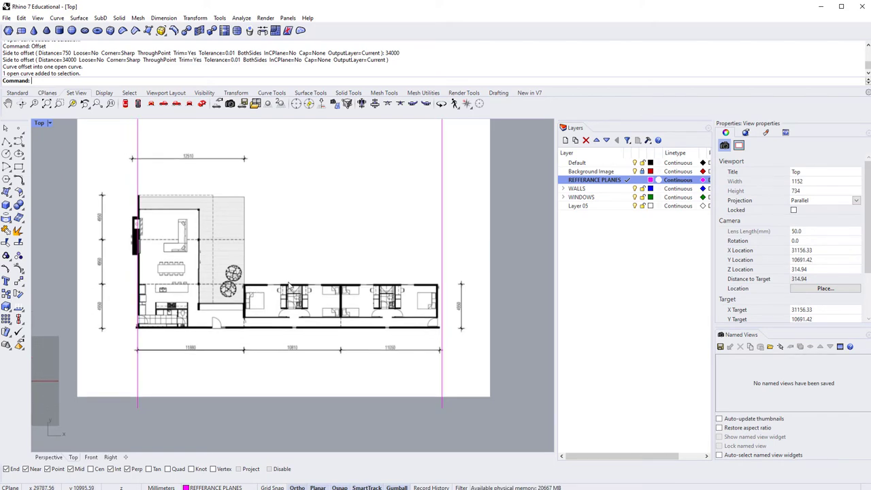
type("line")
key("Return")
scroll(151, 332, "up", 4)
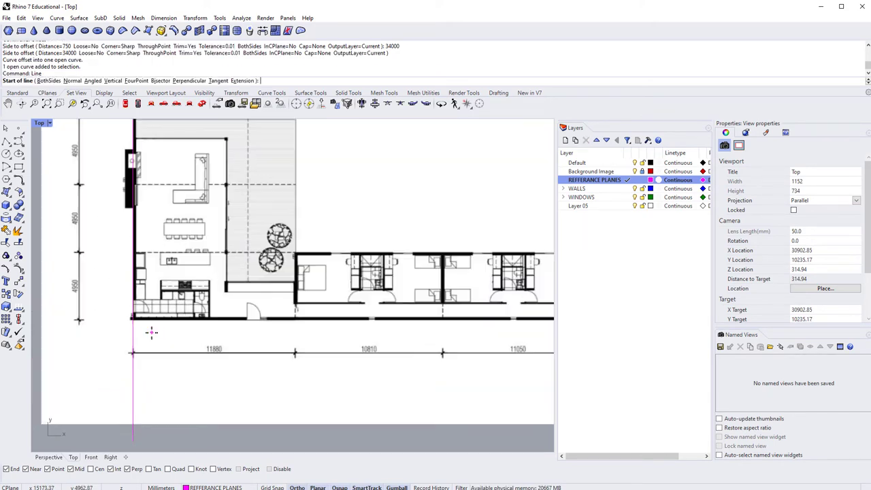
scroll(152, 332, "up", 8)
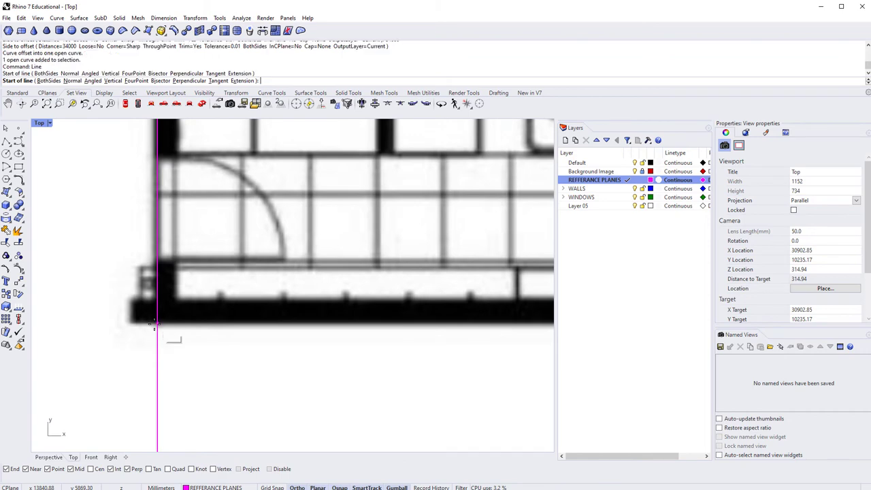
left_click(153, 325)
scroll(154, 325, "down", 10)
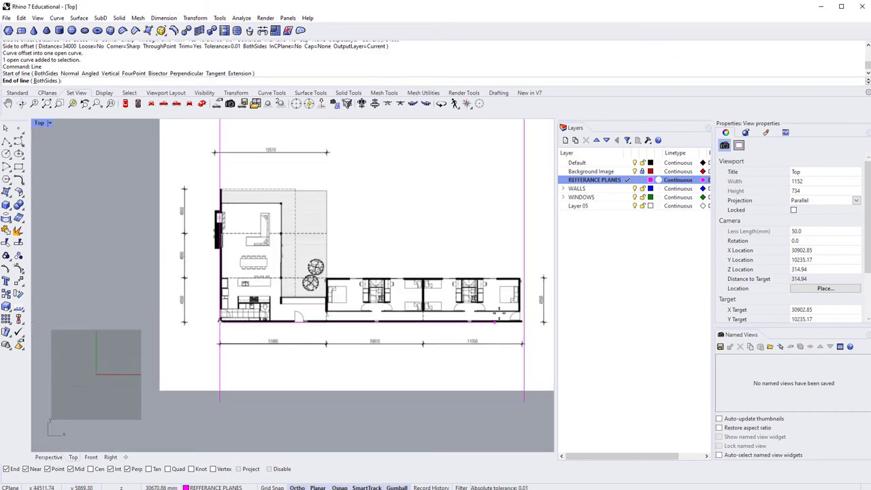
right_click_drag(496, 321, 334, 329)
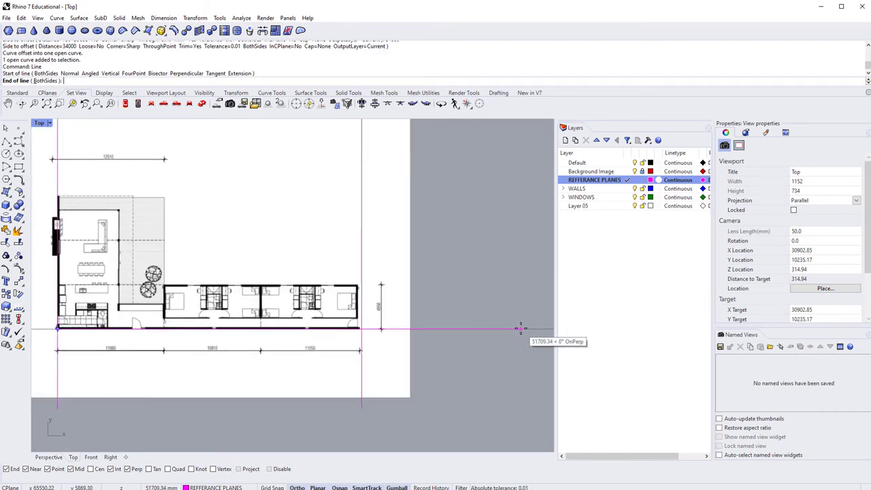
left_click(520, 329)
Move the horizontal reference line straight west so it extends beyond both side edges of the plan sheet
scroll(520, 329, "down", 3)
right_click_drag(520, 329, 468, 342)
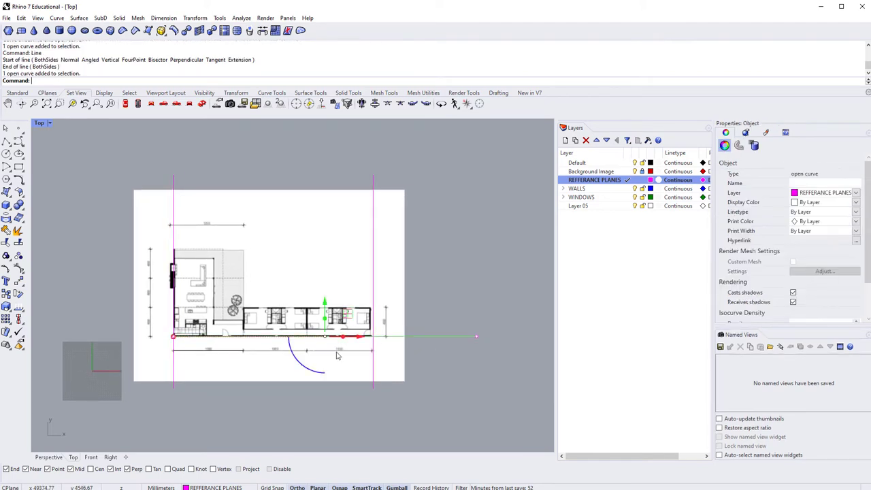
left_click_drag(355, 346, 304, 350)
left_click(308, 423)
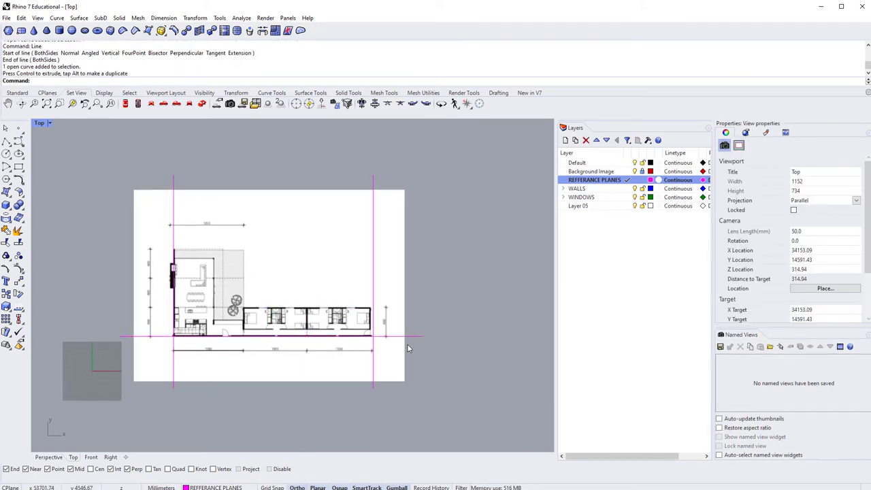
Offset the horizontal south wall reference line 5000 mm to the north, along the bedroom wing's north wall
scroll(398, 326, "up", 5)
scroll(317, 286, "up", 5)
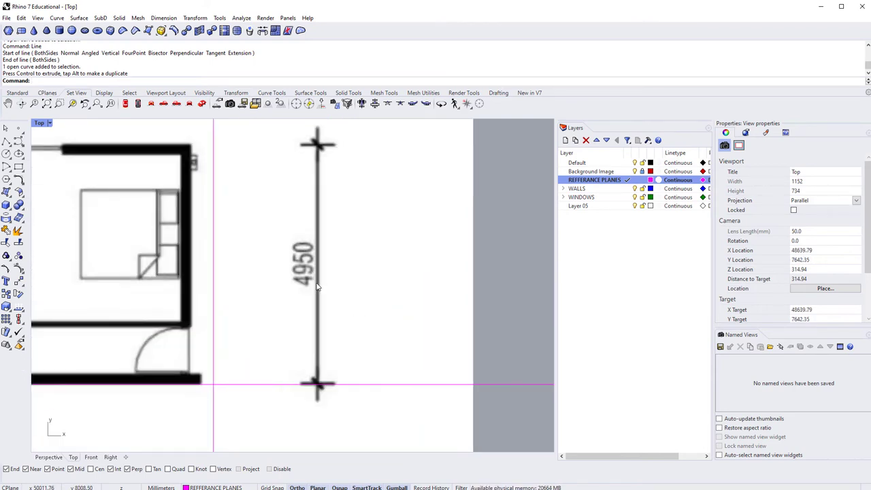
left_click(487, 385)
scroll(487, 383, "down", 4)
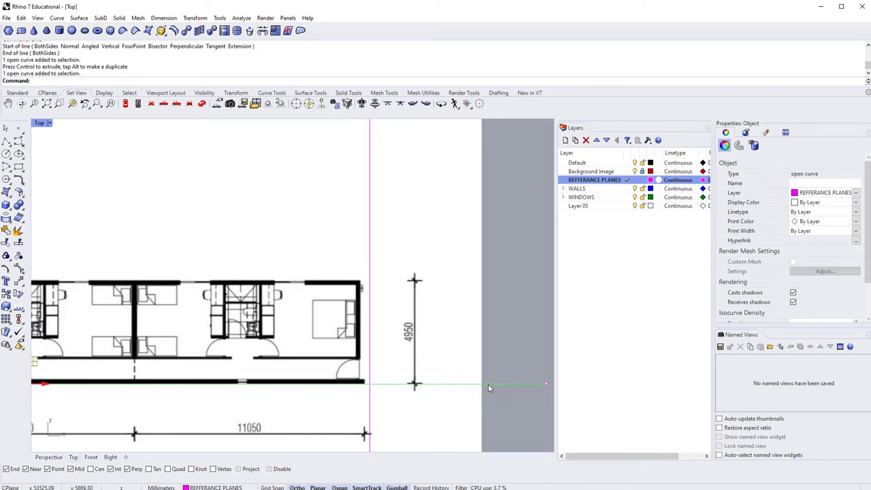
type("offset")
key("Return")
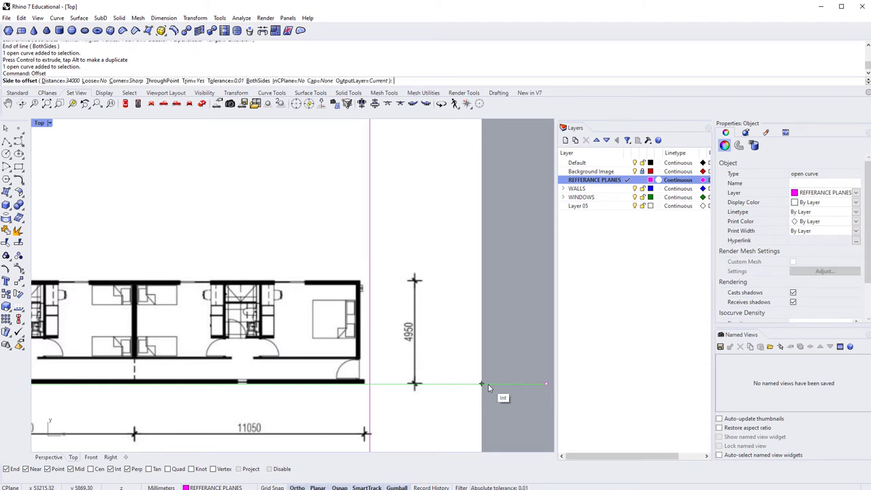
type("5000")
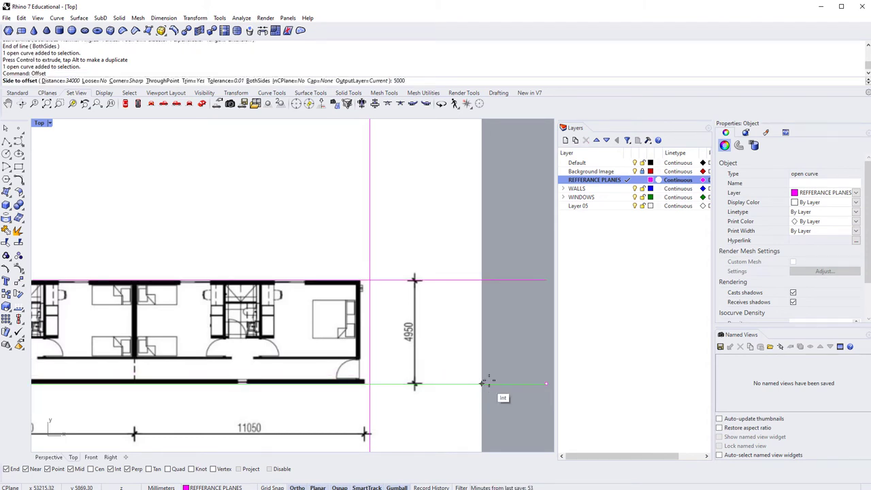
key("Return")
left_click(468, 219)
scroll(469, 220, "down", 6)
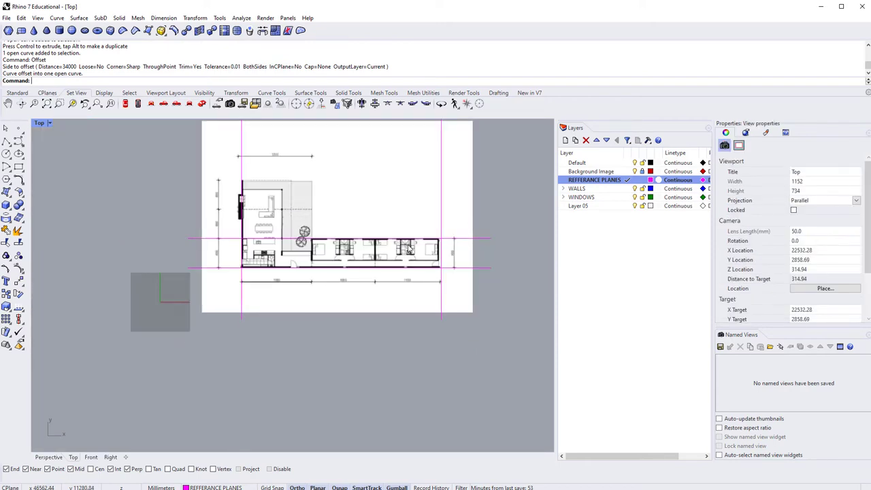
scroll(278, 358, "up", 3)
scroll(250, 209, "down", 2)
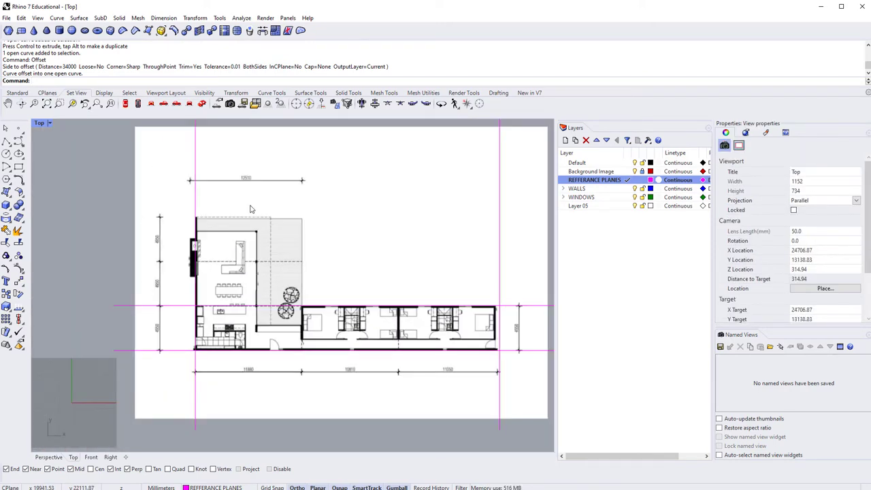
scroll(249, 213, "up", 4)
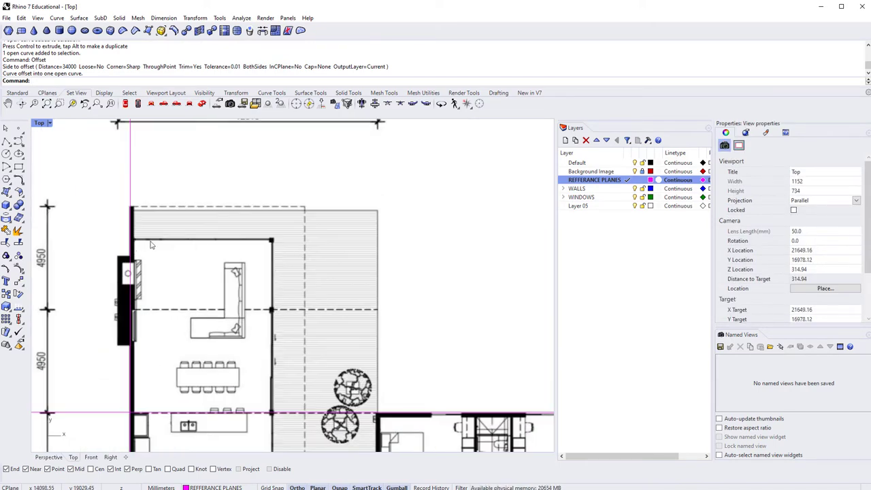
scroll(151, 244, "down", 2)
type("line")
key("Return")
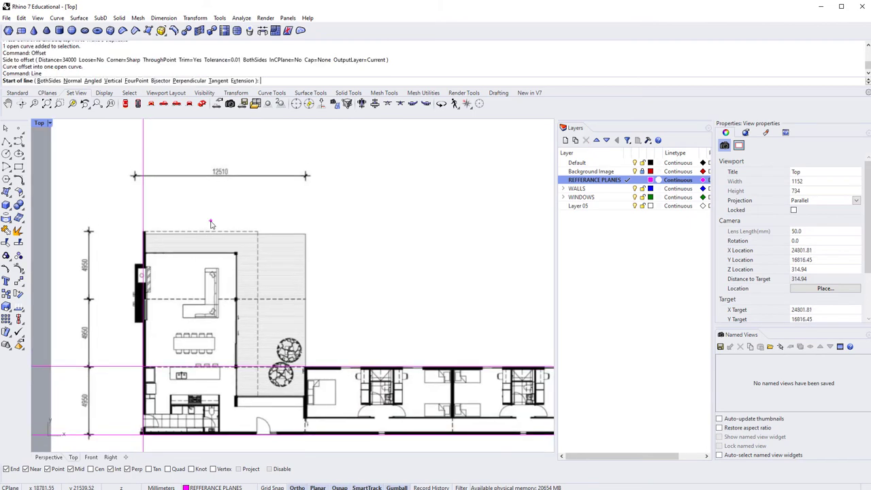
scroll(211, 224, "up", 3)
scroll(68, 288, "up", 3)
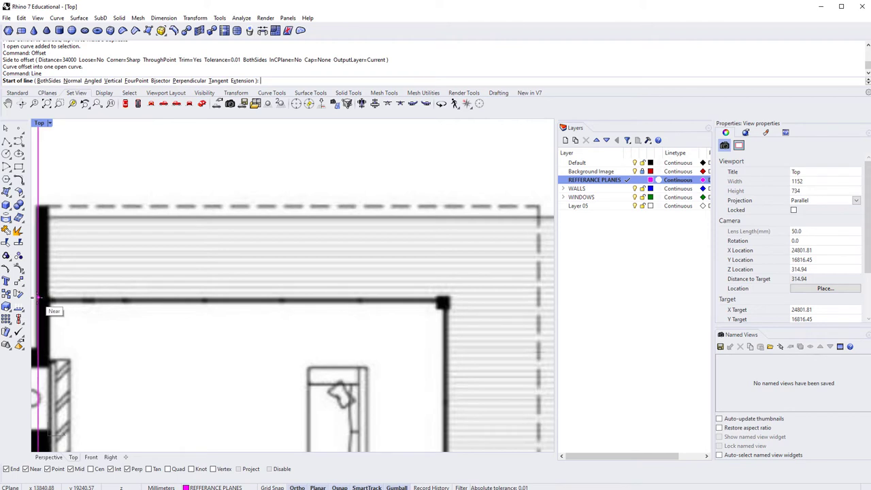
left_click(38, 297)
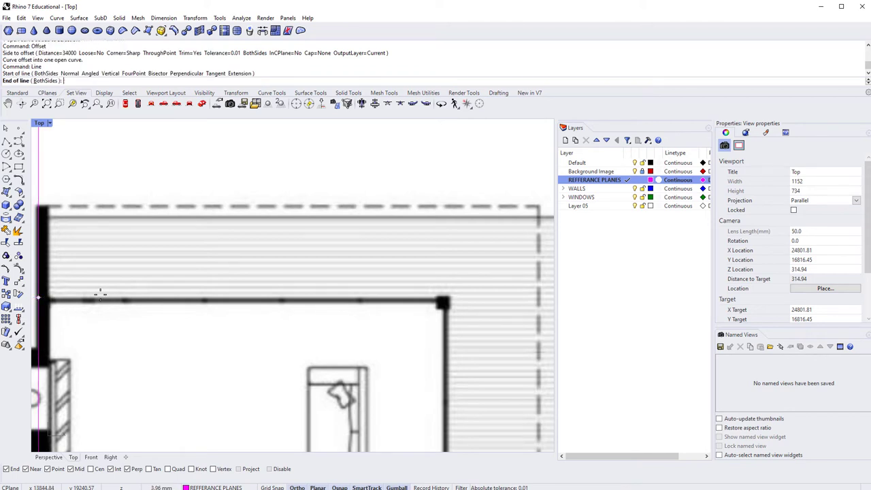
left_click(449, 291)
Offset the vertical west wall reference line 7000 mm to the east, towards the living room's east wall
scroll(409, 286, "down", 6)
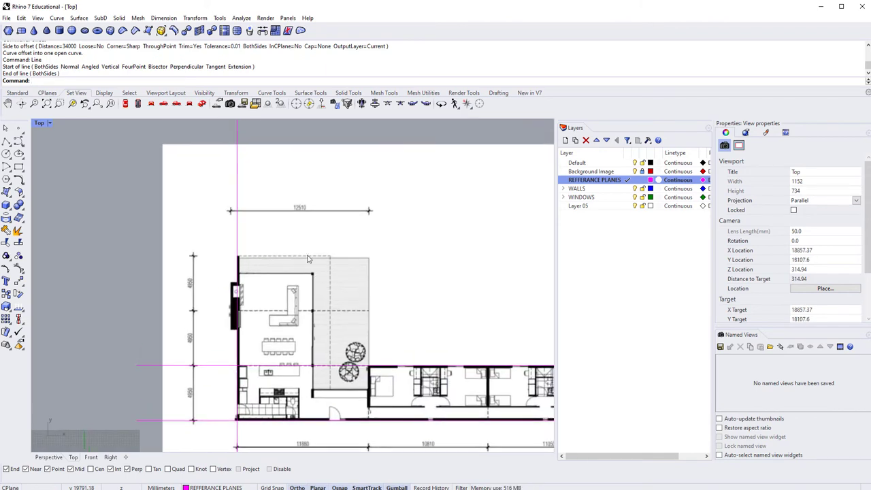
left_click(238, 189)
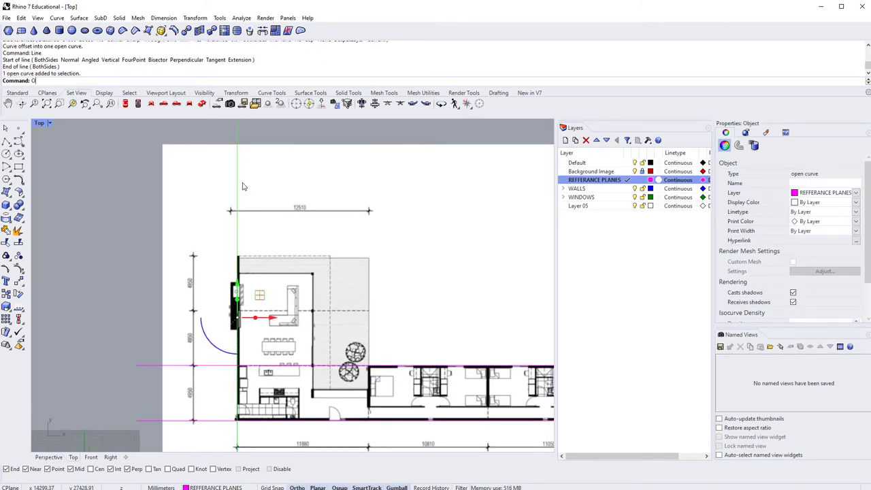
type("ffset")
key("Return")
type("7000")
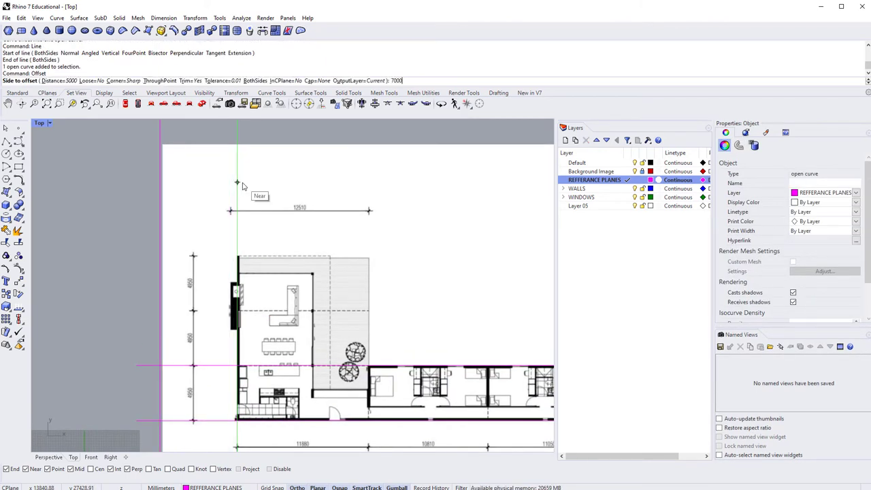
key("Return")
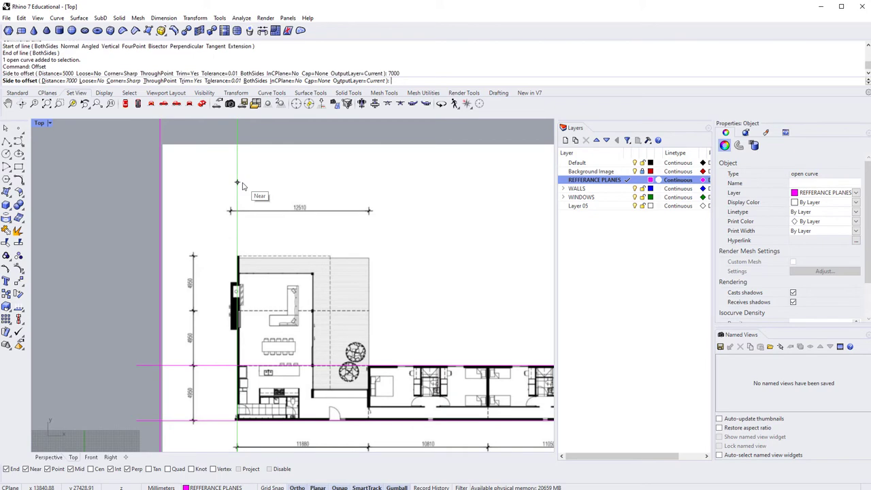
left_click(423, 216)
scroll(326, 259, "down", 5)
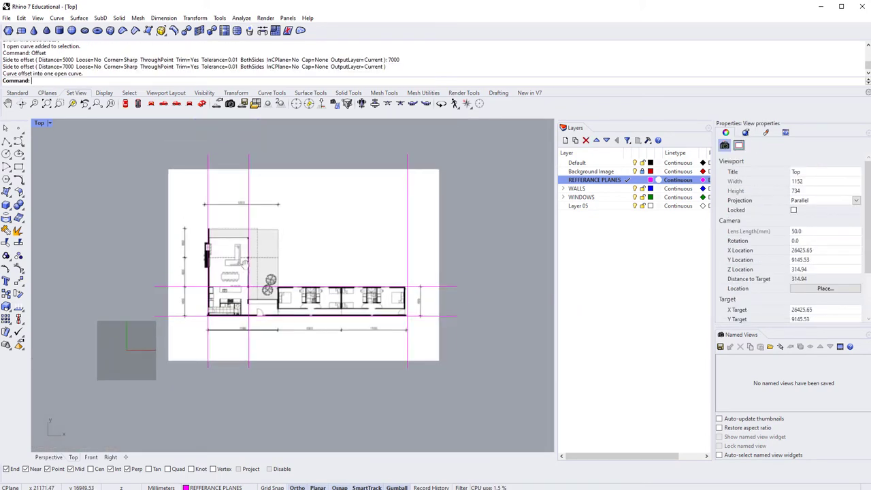
scroll(208, 242, "up", 4)
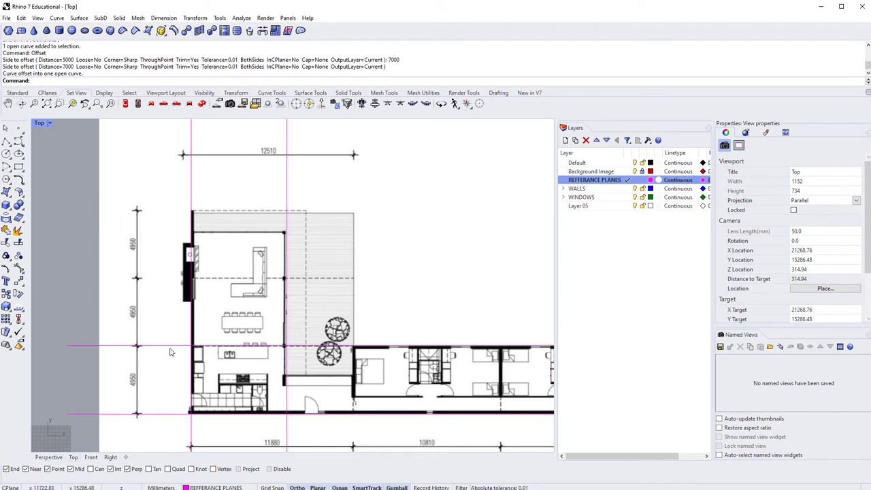
Check the reference lines against the walls and bay dimensions of the living wing and the bedroom wing's east end
scroll(216, 218, "up", 3)
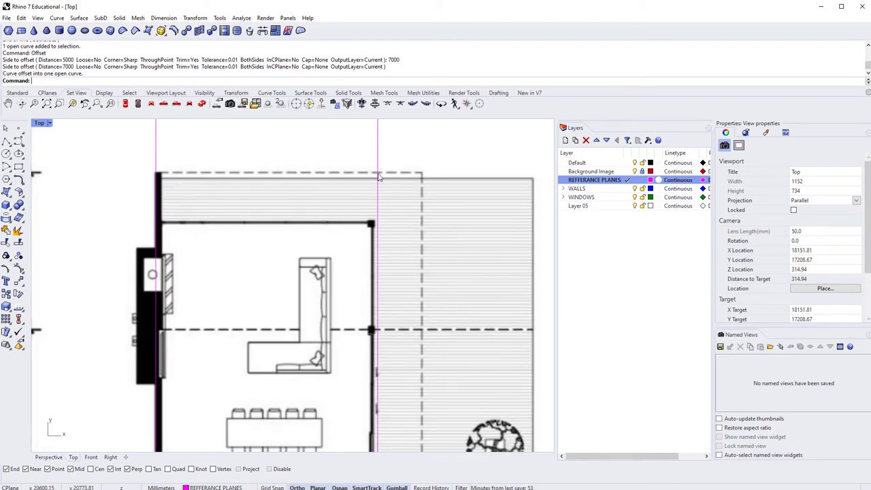
scroll(309, 183, "down", 3)
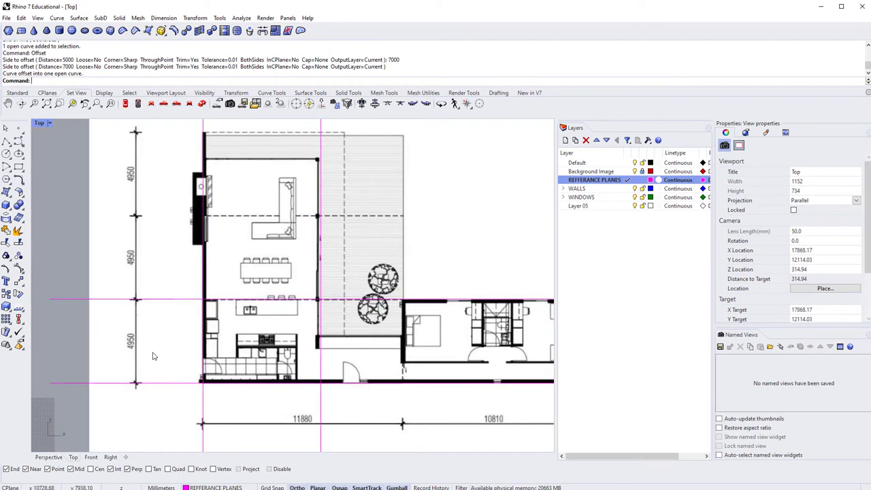
right_click_drag(175, 355, 153, 348)
scroll(165, 397, "up", 2)
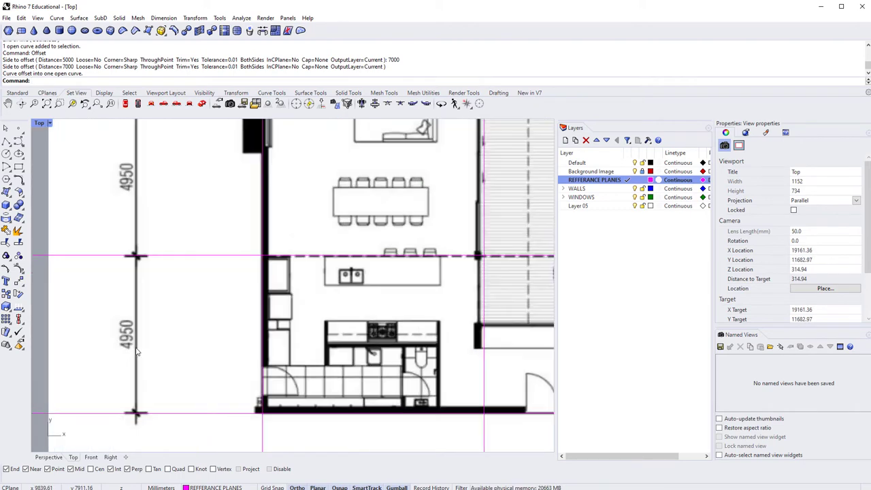
scroll(272, 340, "down", 4)
scroll(308, 304, "up", 1)
scroll(488, 313, "up", 3)
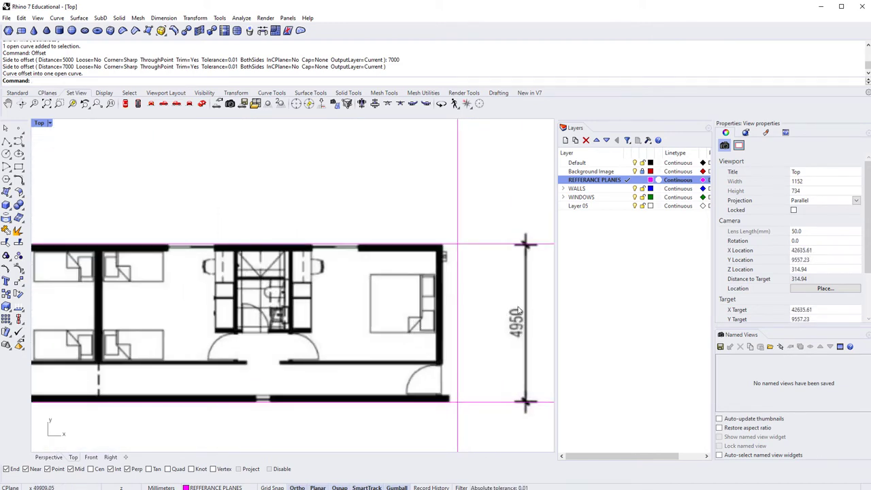
scroll(515, 315, "down", 3)
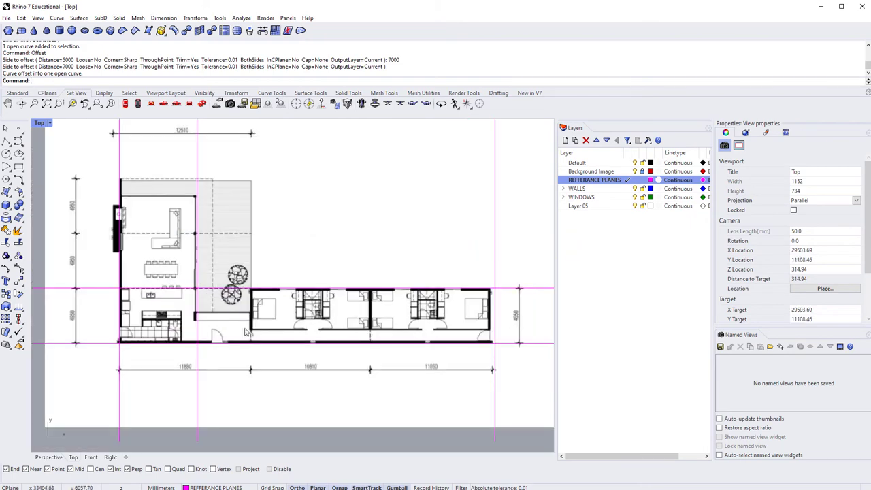
scroll(178, 344, "up", 5)
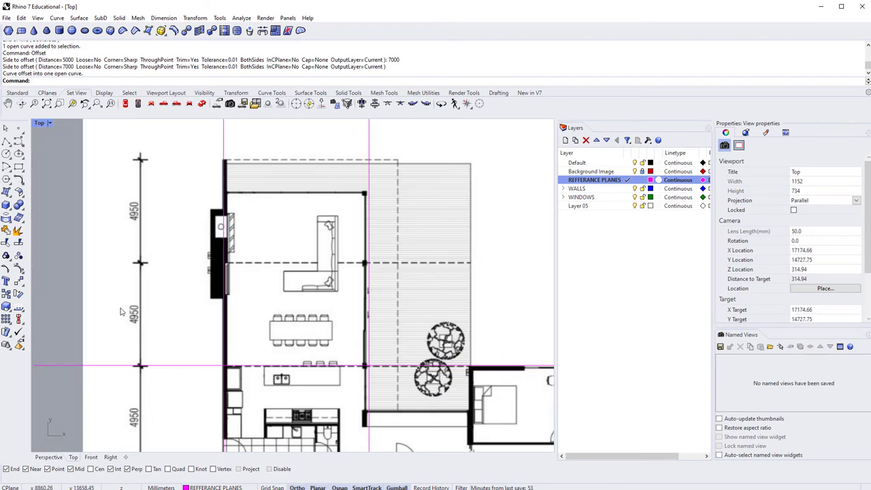
scroll(142, 198, "down", 1)
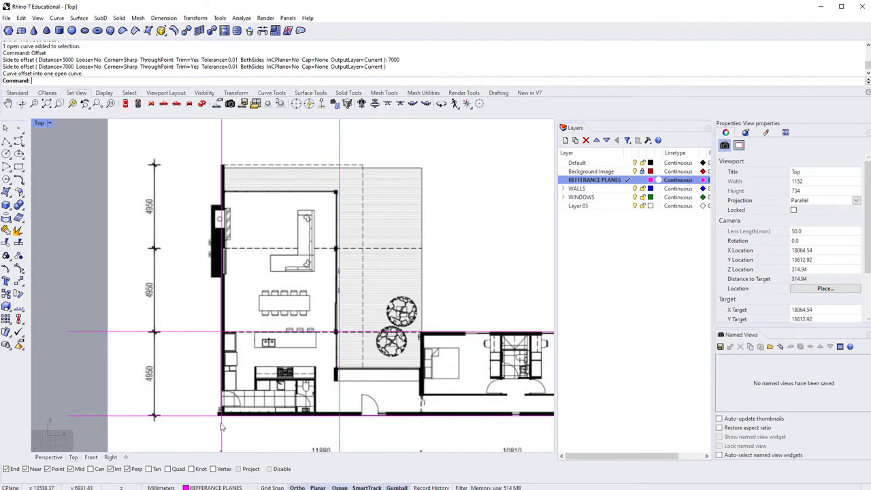
Offset the horizontal south wall reference line 15000 mm to the north, along the living wing's northern edge
left_click(219, 415)
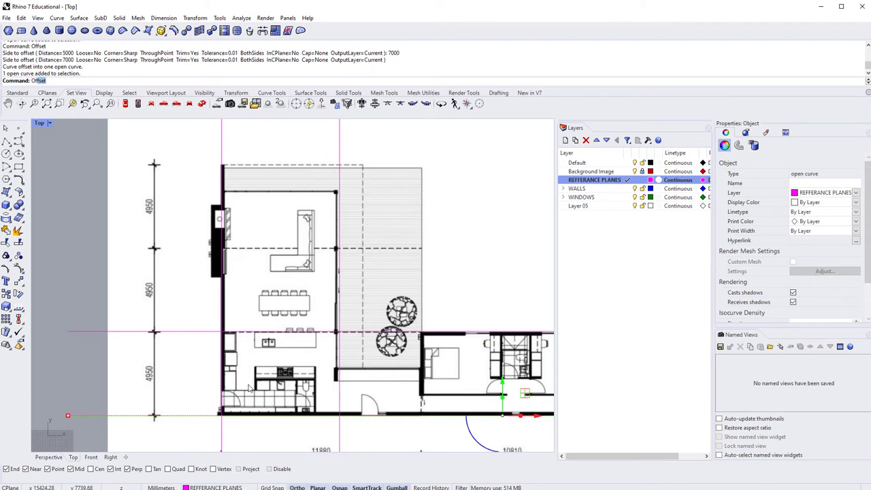
key("Return")
type("000")
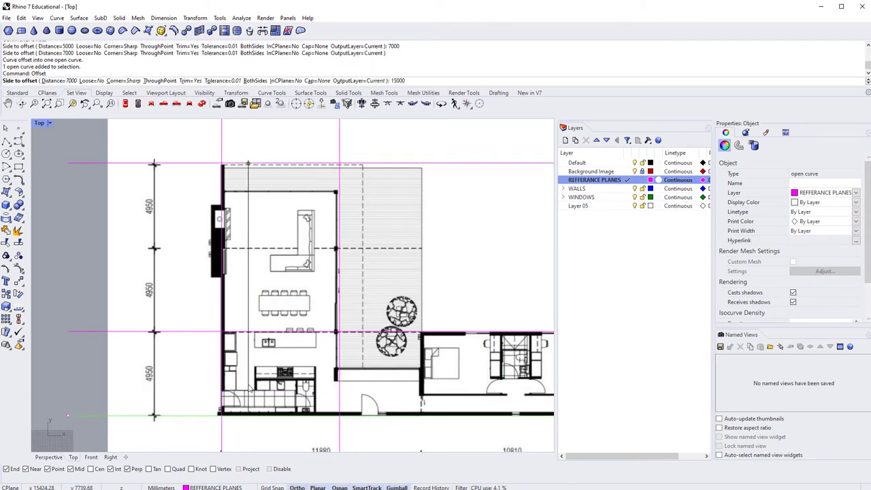
key("Return")
scroll(251, 170, "down", 5)
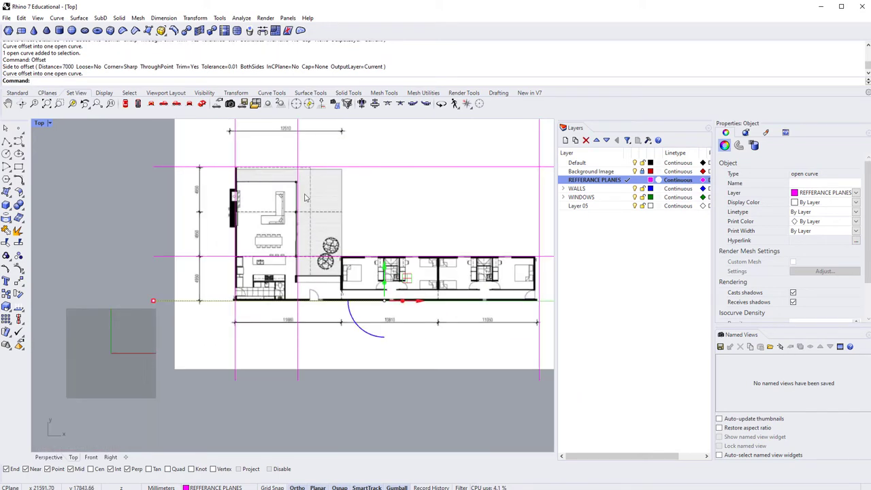
right_click_drag(305, 198, 251, 203)
key("Escape")
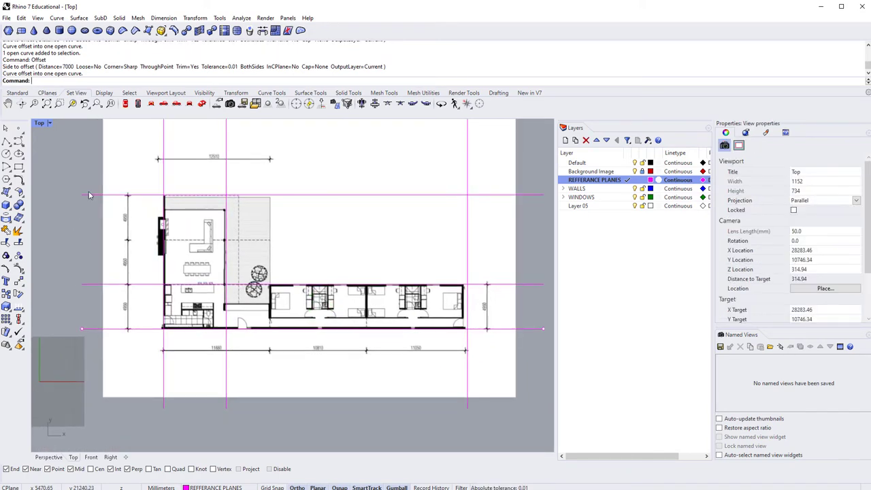
Offset the northernmost horizontal reference line 5000 mm to the south, through the living room's dashed grid line
left_click(88, 196)
key("Return")
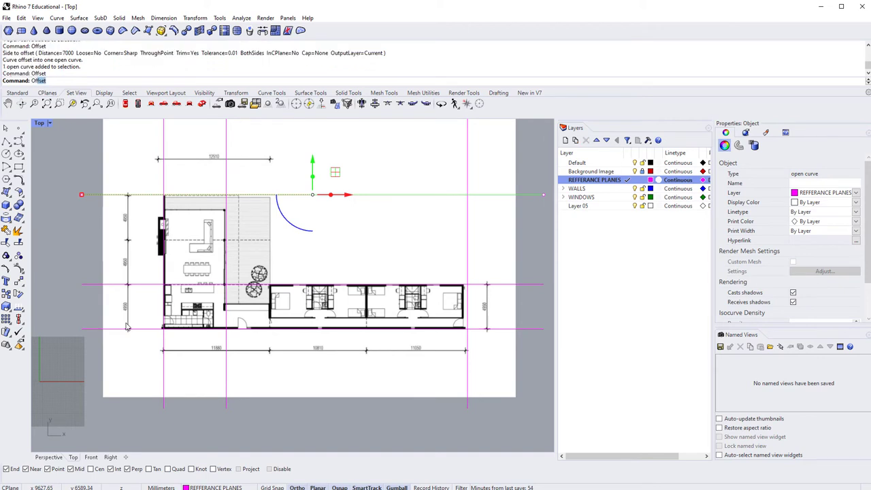
type("5000")
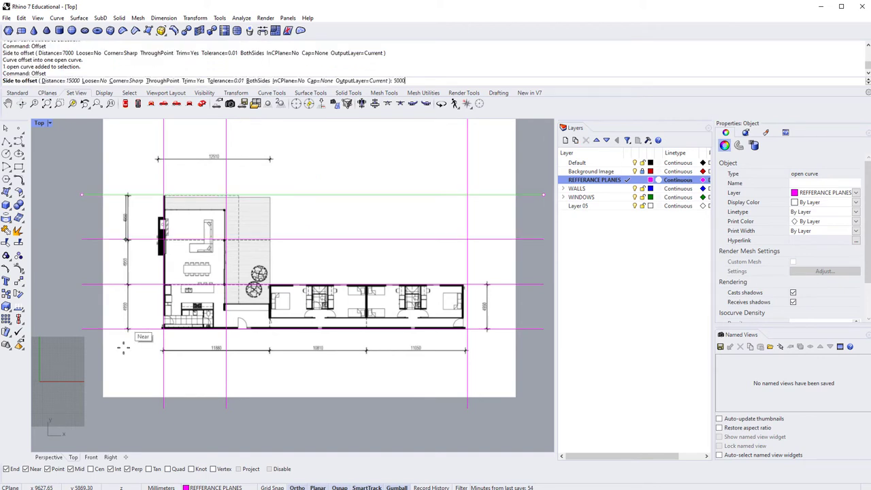
key("Return")
left_click(86, 307)
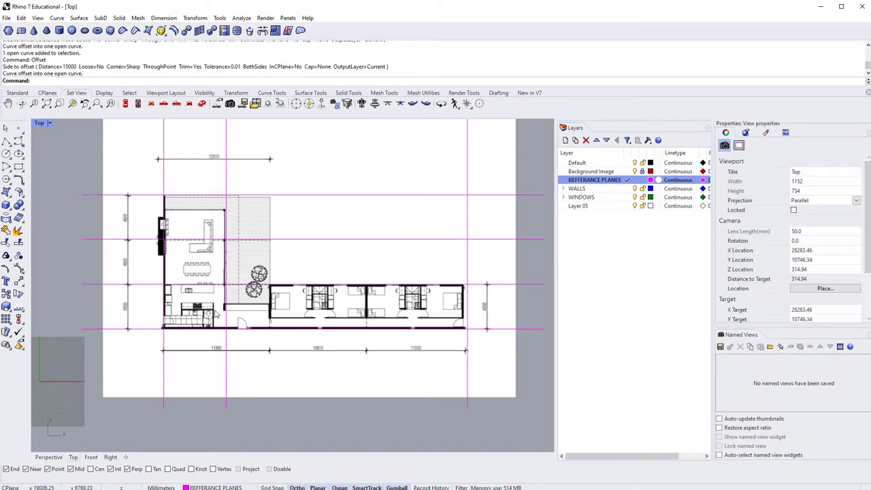
Examine the bedroom wing's walls and the horizontal dimensions below it against the east reference line
right_click_drag(219, 350, 188, 348)
right_click_drag(247, 352, 195, 390)
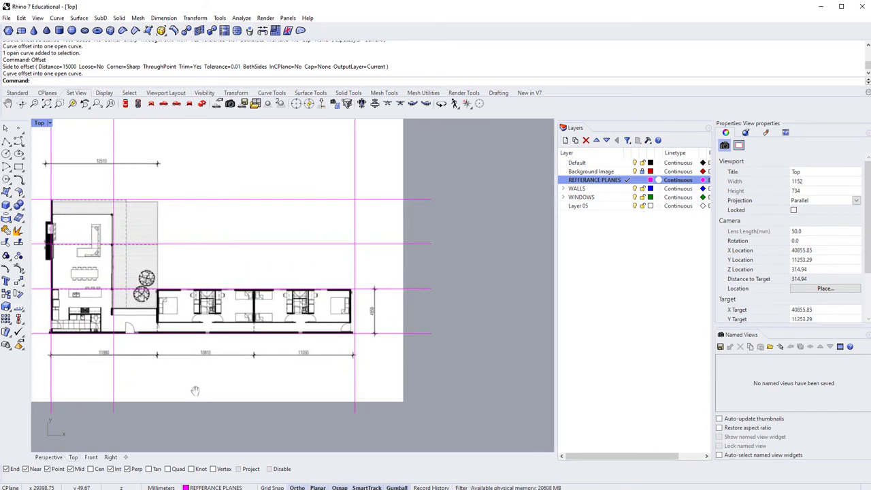
scroll(224, 387, "up", 4)
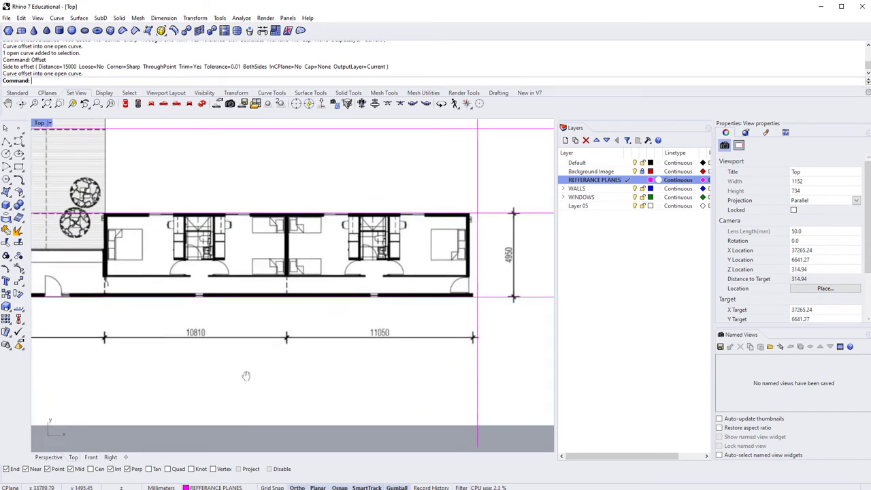
right_click_drag(246, 375, 247, 383)
scroll(268, 395, "down", 3)
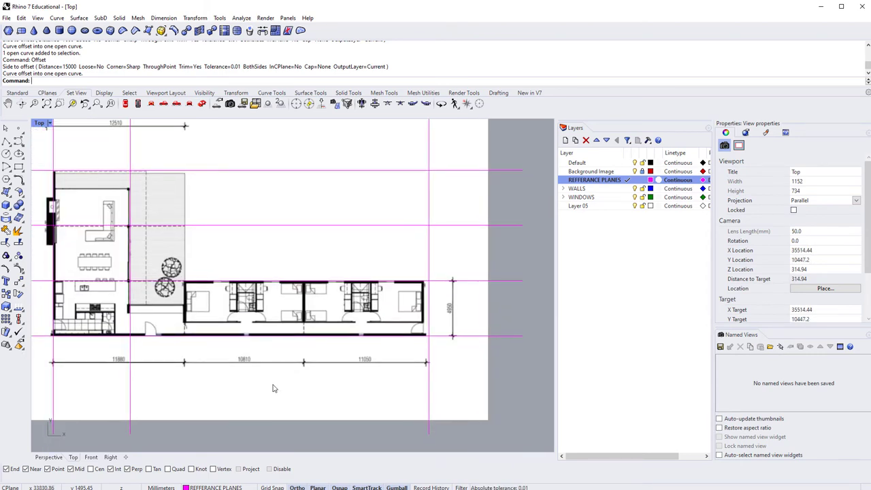
scroll(272, 388, "up", 2)
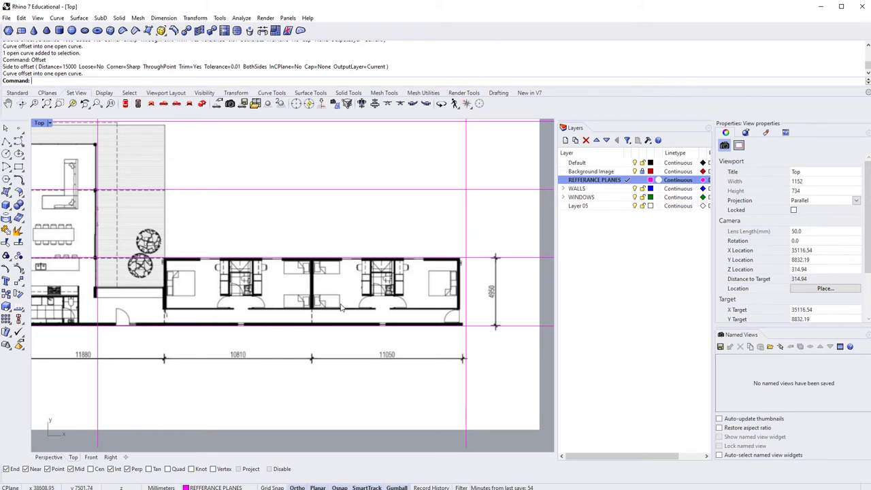
scroll(352, 300, "up", 2)
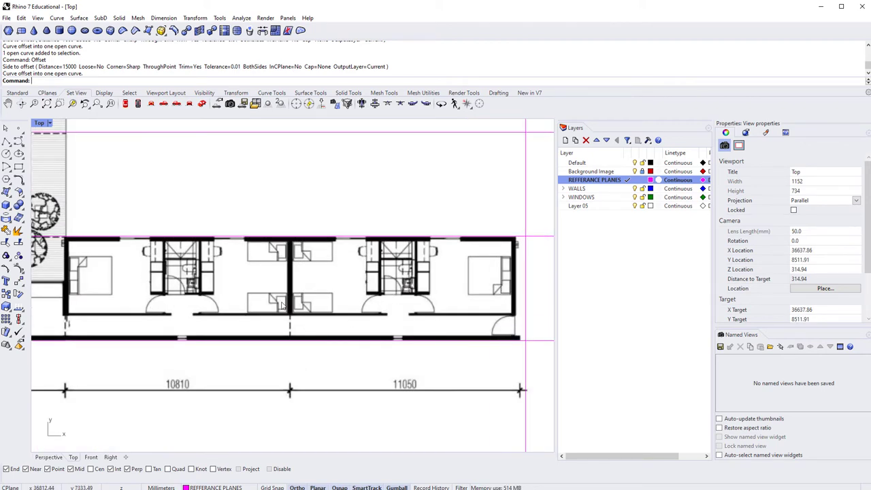
scroll(282, 305, "down", 2)
left_click(505, 266)
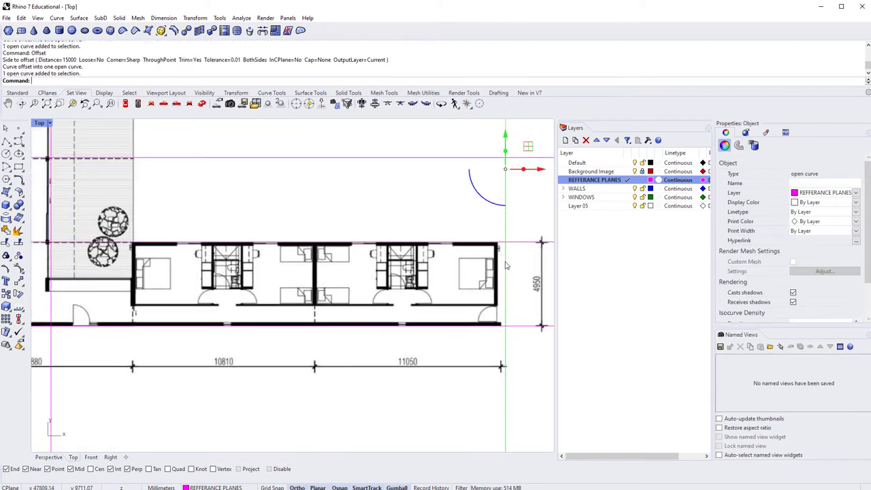
key("Escape")
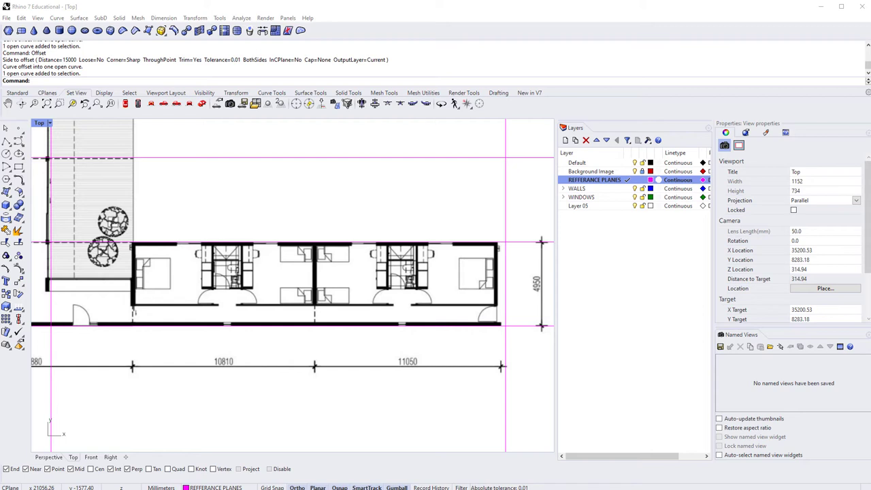
Offset the vertical east reference line 22000 mm to the west, along the bedroom wing's west wall
left_click(504, 345)
left_click(532, 369)
scroll(507, 340, "down", 6)
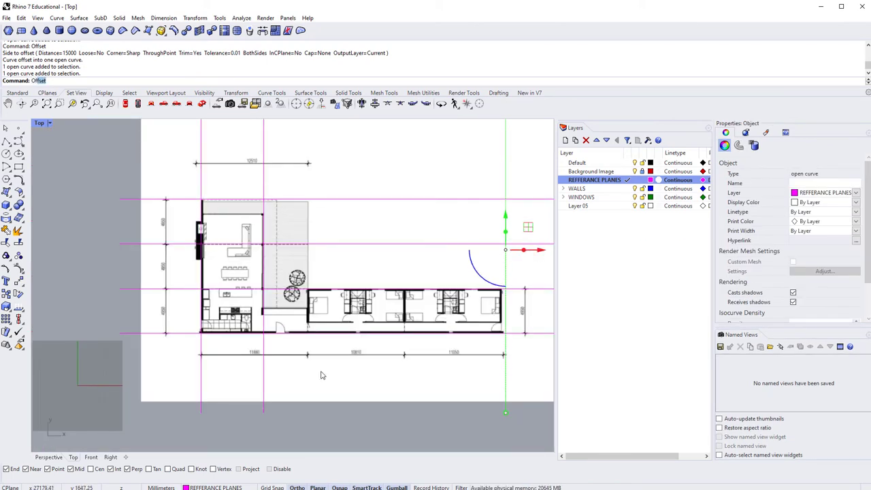
key("Return")
type("200")
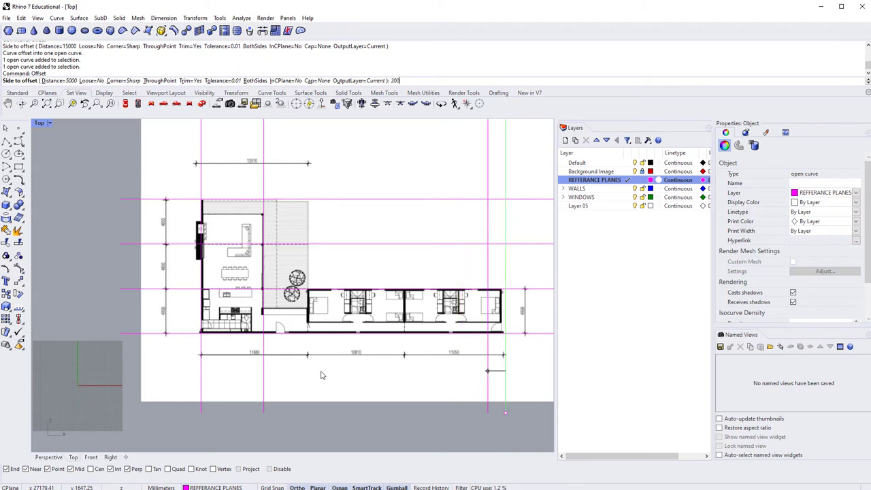
type("0")
key("BackSpace")
key("BackSpace")
key("BackSpace")
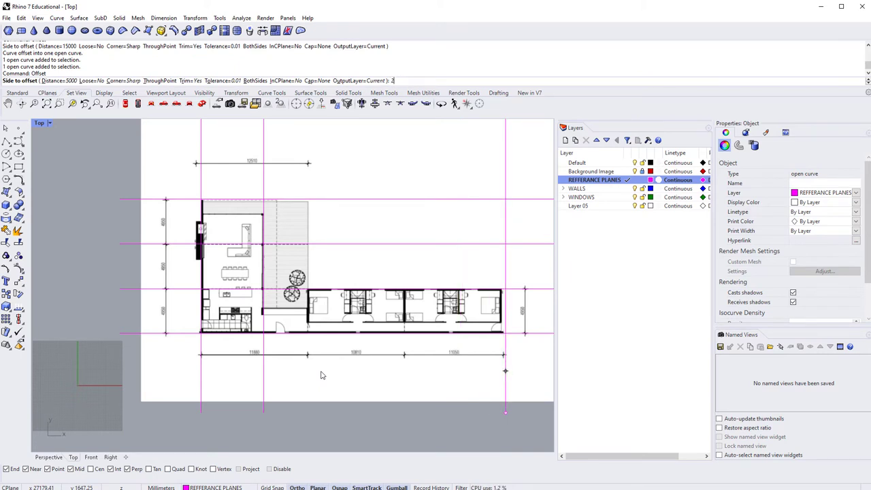
type("2000")
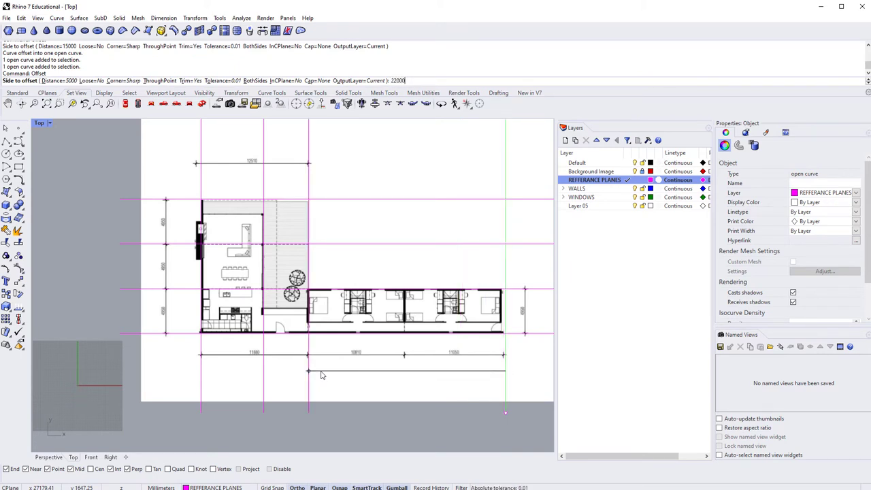
left_click(287, 353)
key("Escape")
Offset the vertical reference line at the bedroom wing's west wall 11000 mm to the east, near the wing's central dividing wall
scroll(359, 354, "down", 2)
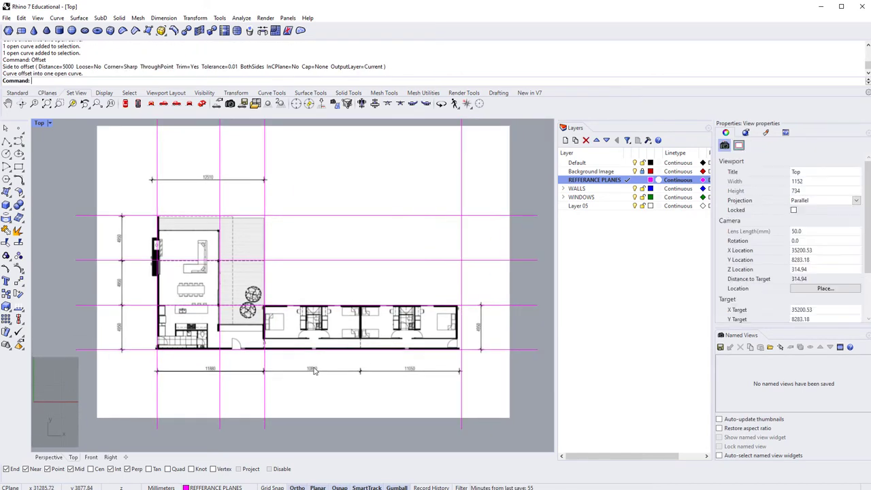
right_click_drag(342, 368, 337, 348)
scroll(334, 268, "up", 2)
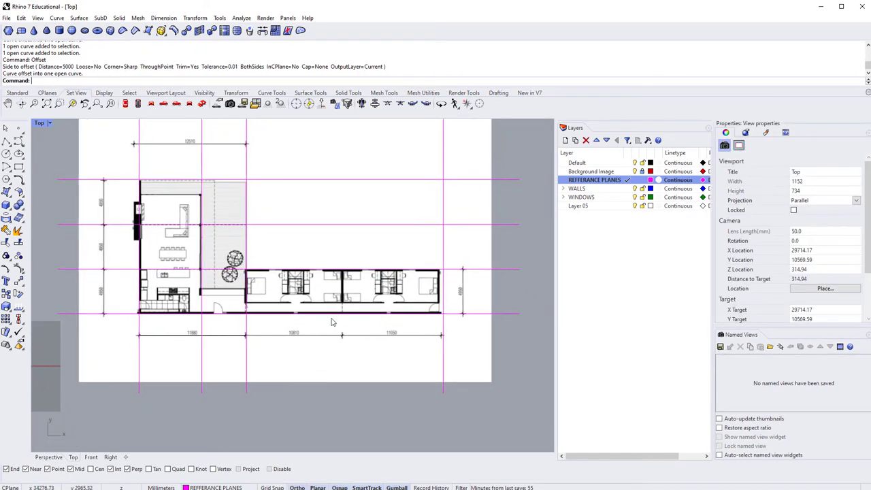
scroll(344, 233, "up", 2)
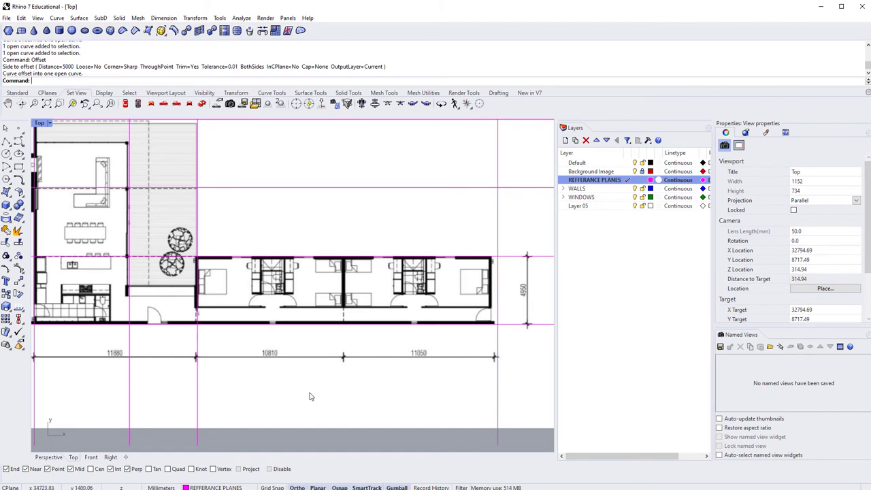
left_click(201, 416)
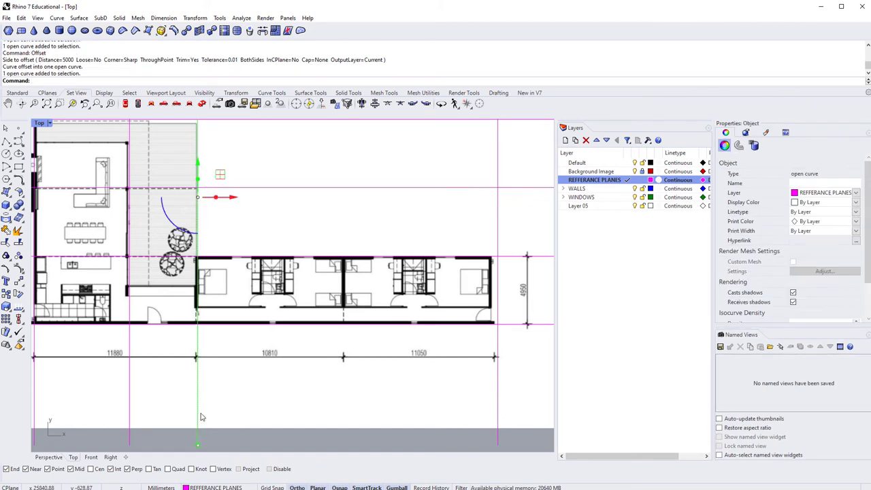
key("Return")
type("11")
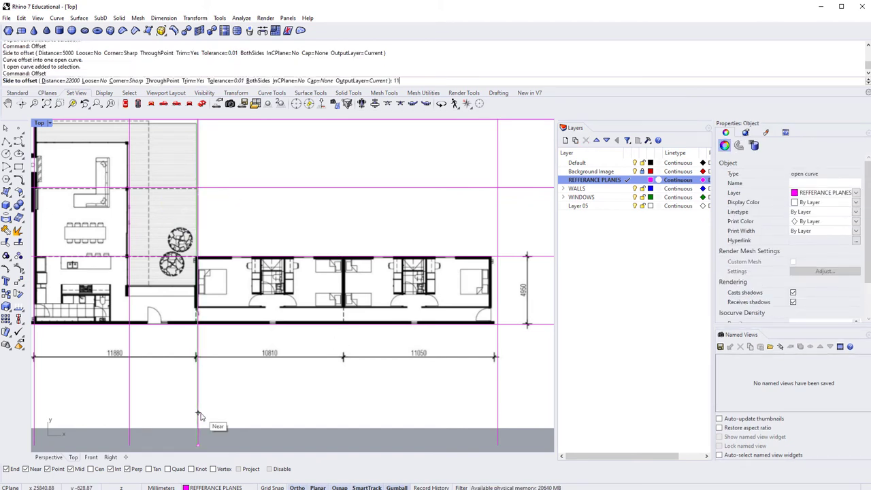
type("000")
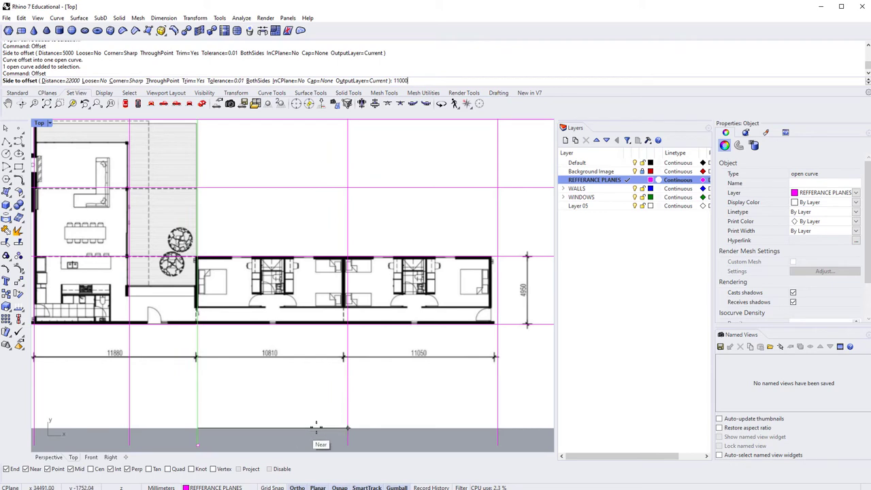
left_click(332, 411)
scroll(332, 410, "down", 2)
key("Escape")
scroll(338, 408, "down", 2)
scroll(345, 404, "up", 2)
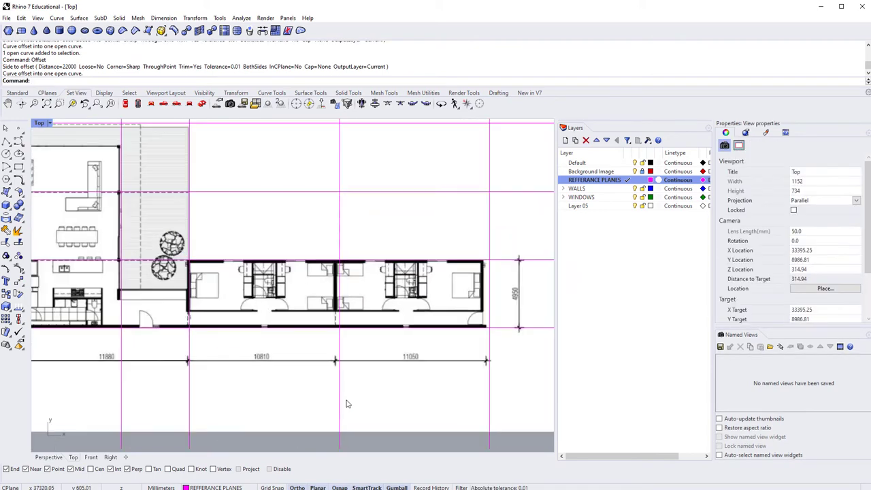
Hide the Background Image layer to view the reference grid without the floor plan
scroll(347, 402, "down", 2)
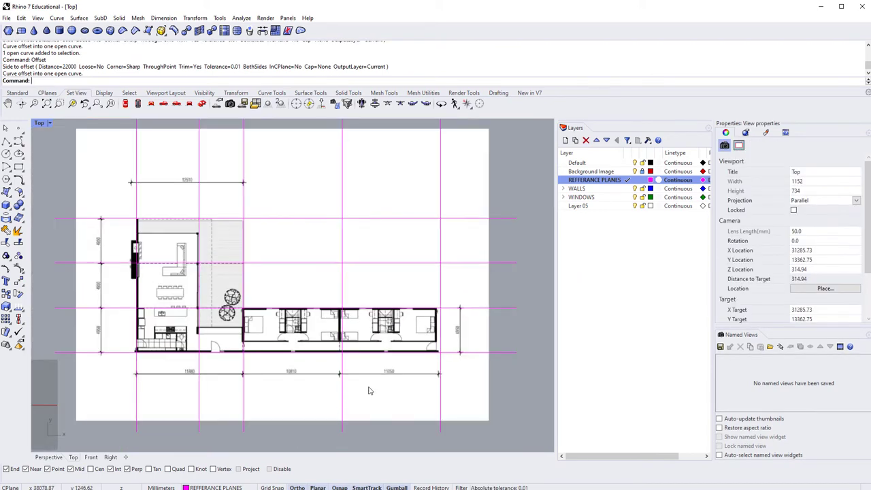
left_click(633, 172)
scroll(350, 326, "down", 1)
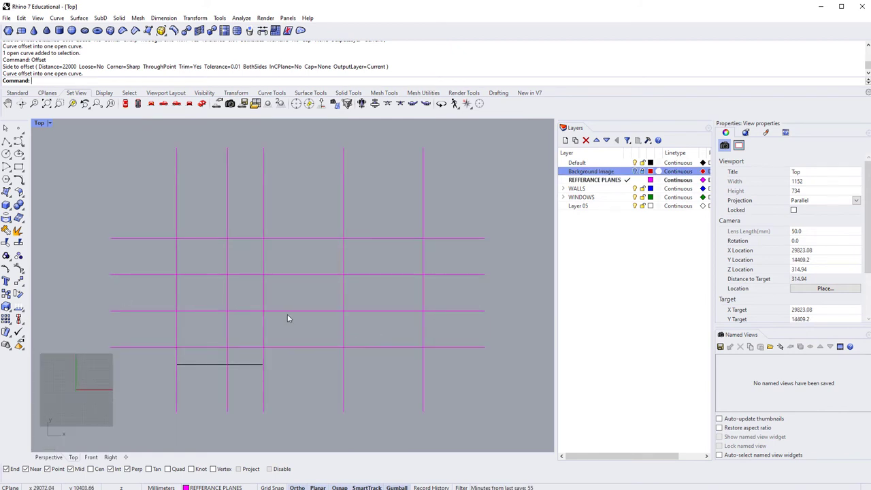
scroll(240, 321, "up", 2)
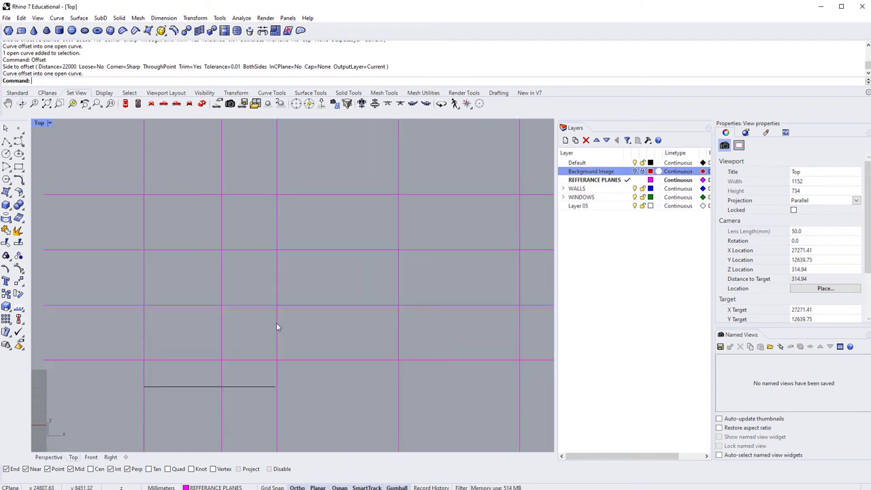
Show the Background Image layer again so the floor plan appears beneath the reference grid
scroll(276, 325, "down", 3)
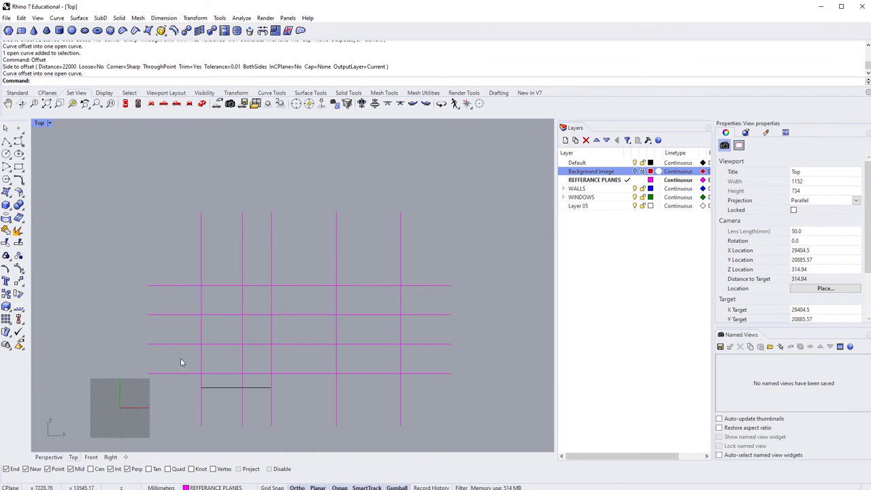
left_click(635, 171)
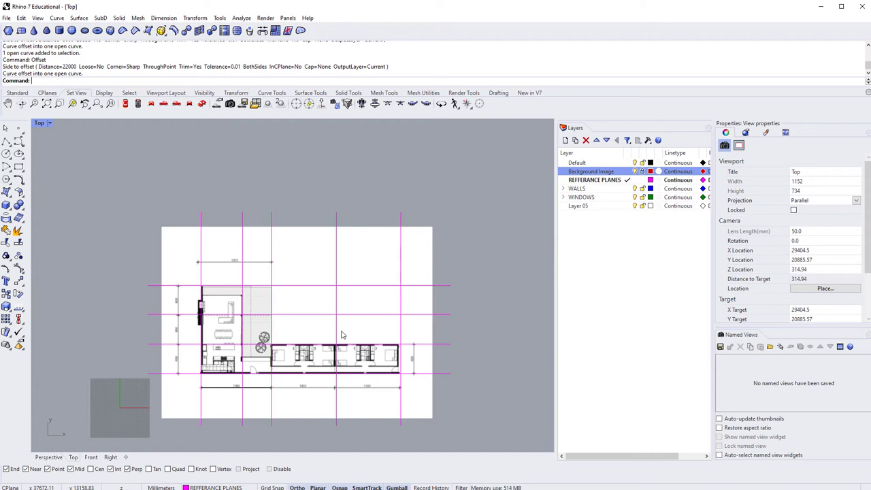
scroll(342, 334, "up", 3)
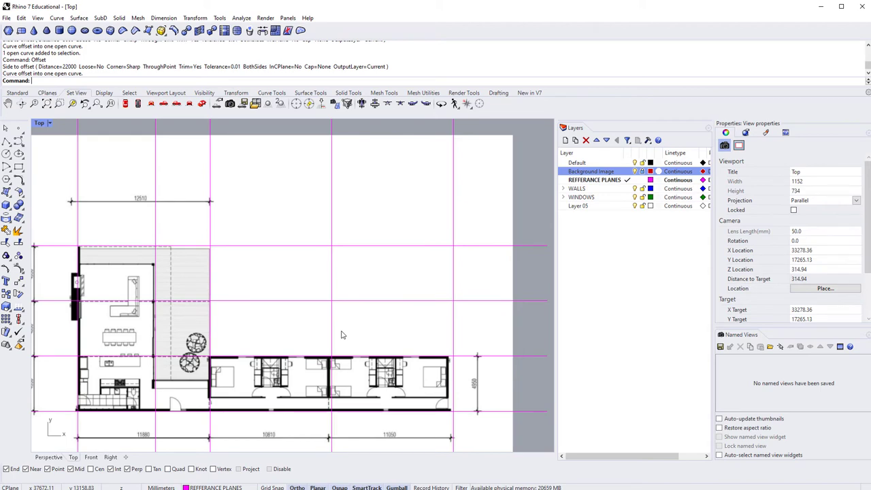
right_click_drag(341, 334, 361, 271)
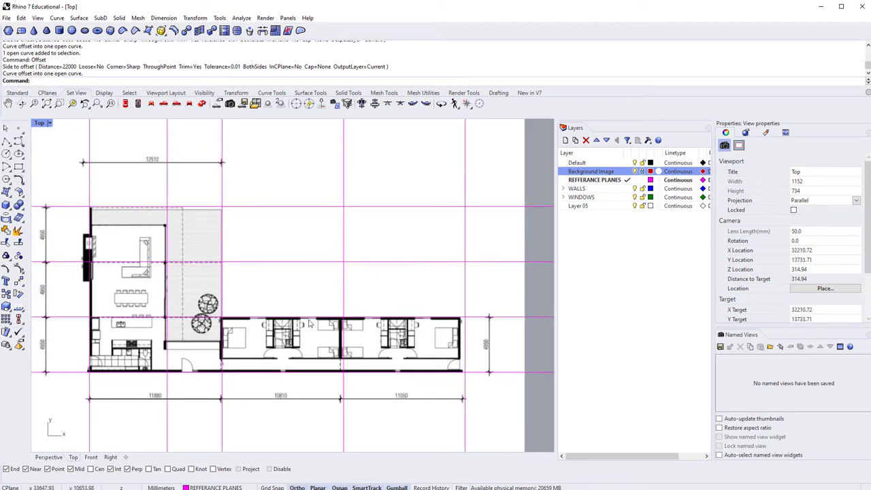
Examine how the bedroom wing, terrace and living room walls line up with the reference lines
scroll(309, 324, "up", 3)
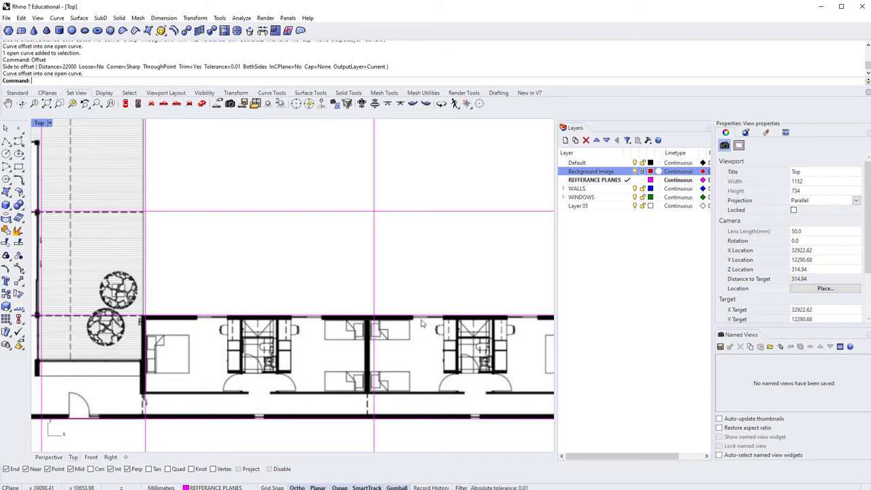
scroll(367, 321, "down", 3)
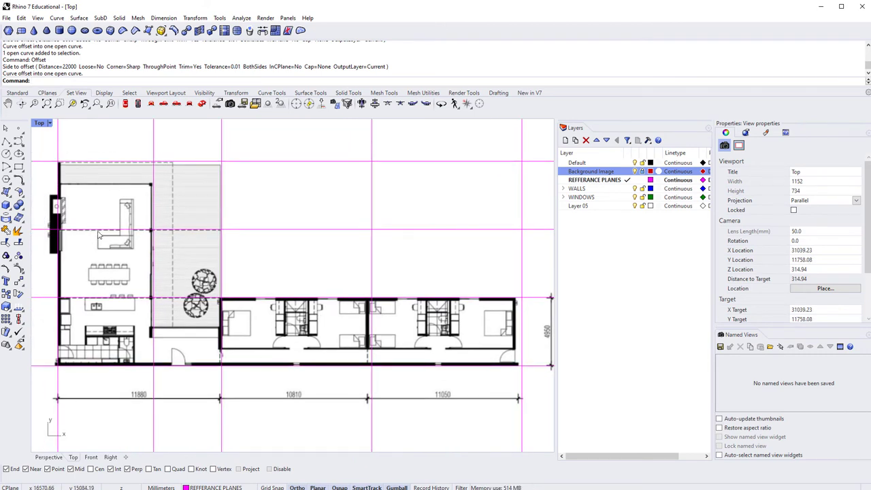
right_click_drag(104, 223, 103, 236)
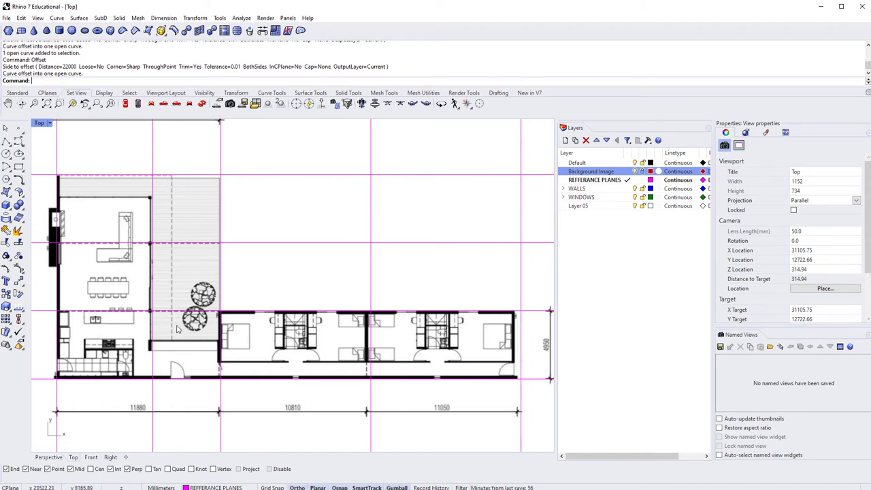
left_click(61, 177)
left_click(60, 177)
scroll(308, 350, "up", 3)
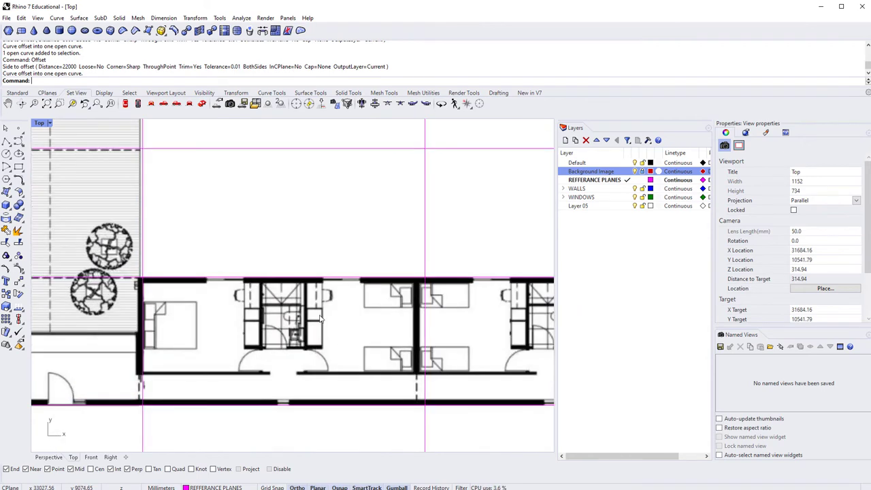
scroll(493, 332, "down", 4)
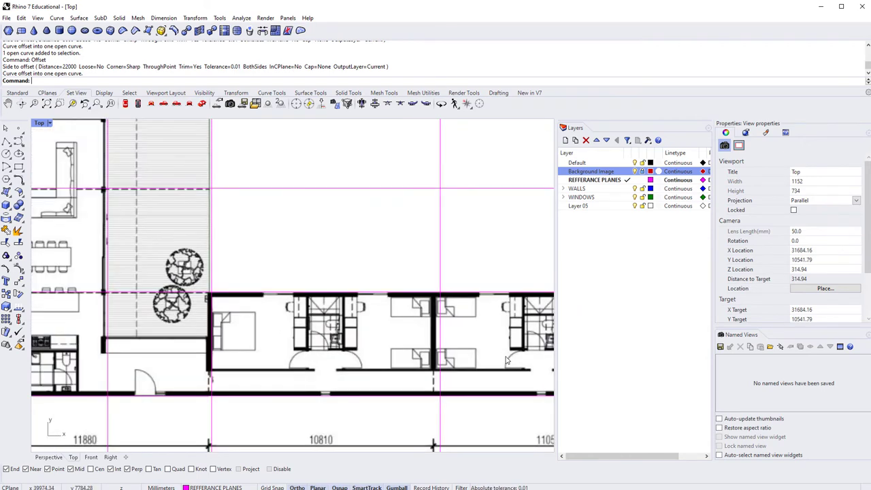
right_click_drag(192, 275, 192, 289)
Draw a horizontal line about 567 mm long from the west reference line to the fireplace block's outer northwest corner
scroll(191, 289, "up", 5)
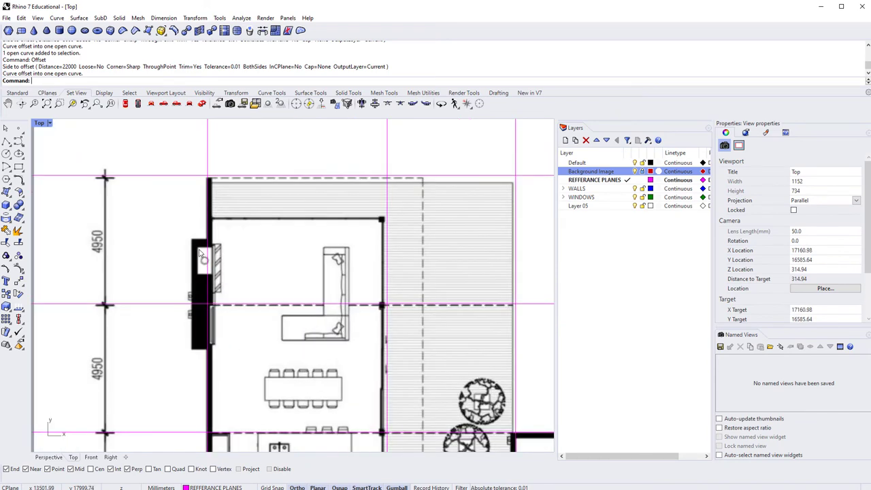
key("Return")
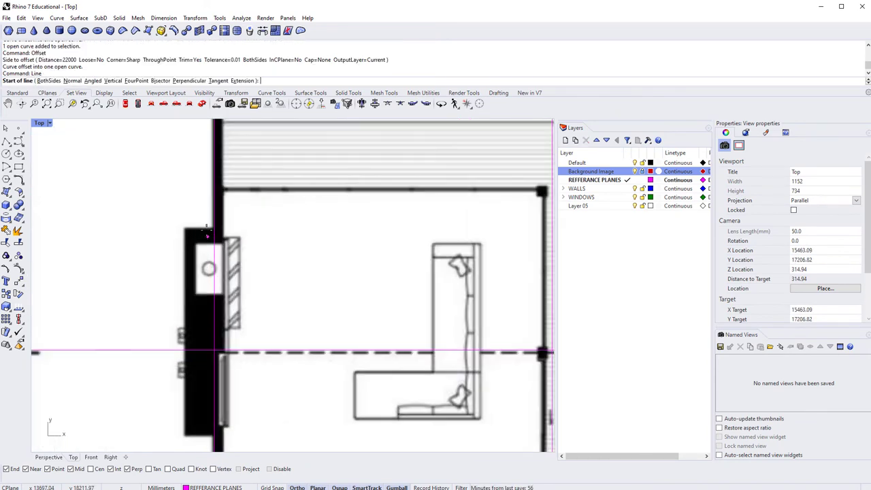
left_click(214, 225)
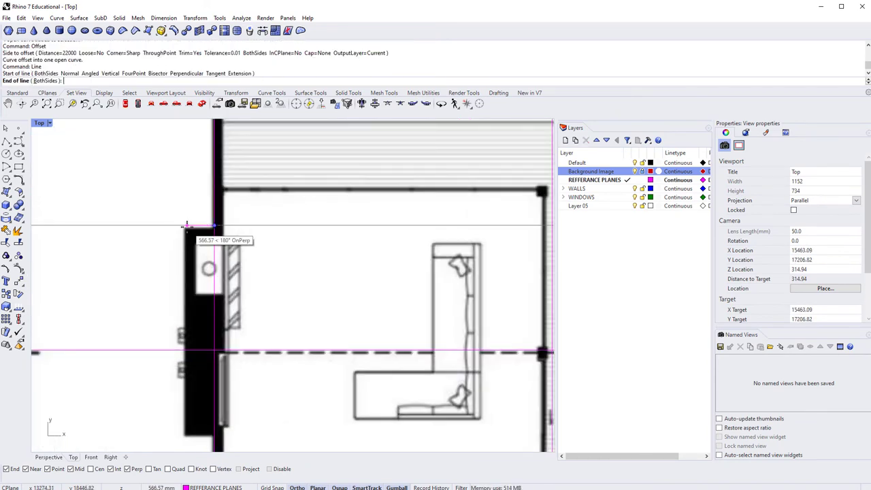
left_click(186, 225)
scroll(187, 227, "down", 1)
scroll(186, 230, "down", 2)
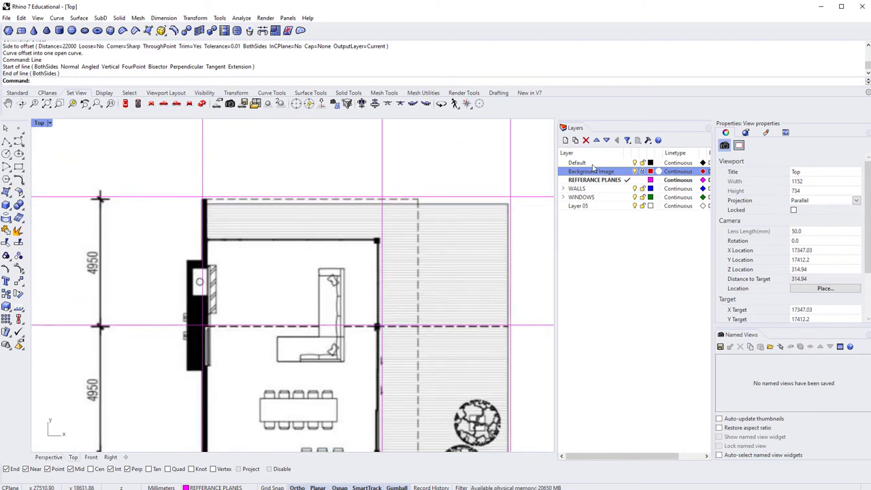
mouse_move(197, 226)
right_mouse_down()
mouse_move(195, 214)
mouse_move(185, 225)
right_mouse_up()
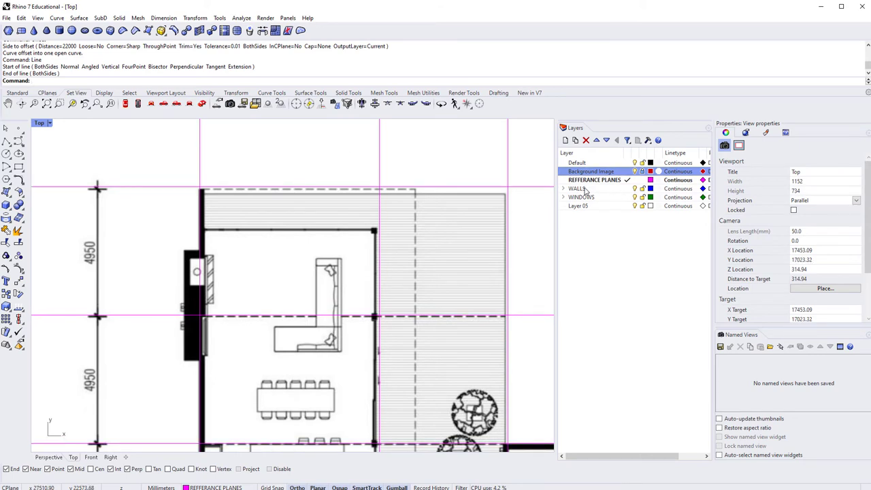
Expand the WALLS layer and make its Curves sublayer current
left_click(563, 188)
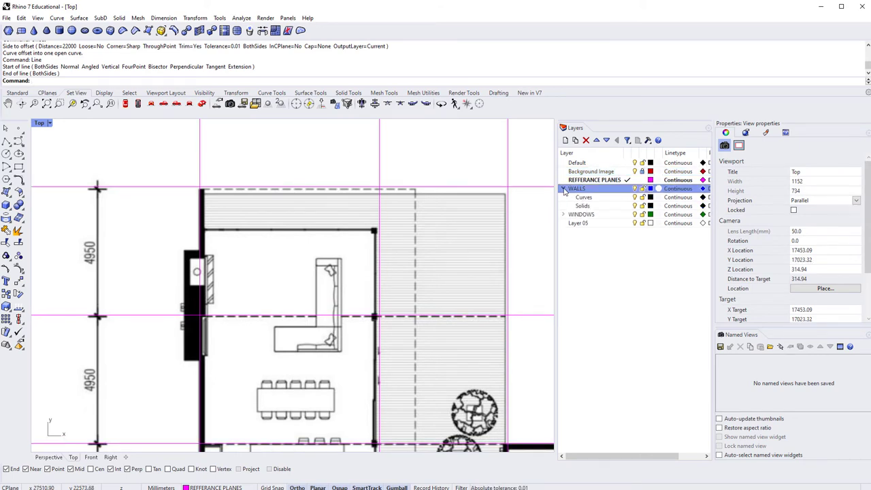
left_click(608, 200)
left_click(608, 201)
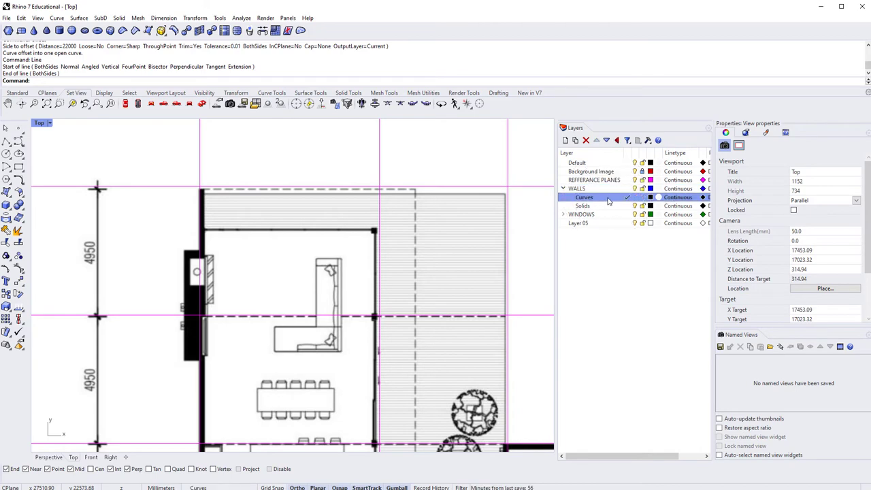
Set the colour of the Curves and Solids sublayers under WALLS to Blue
left_click(649, 196)
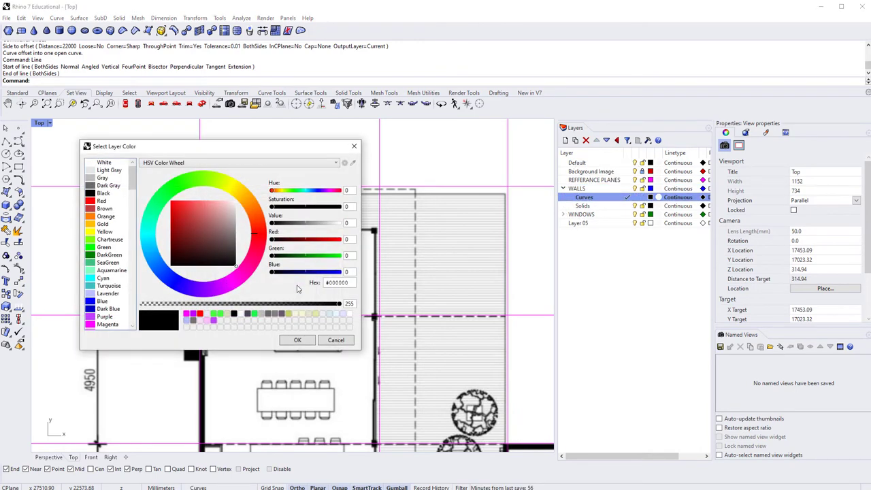
left_click(102, 301)
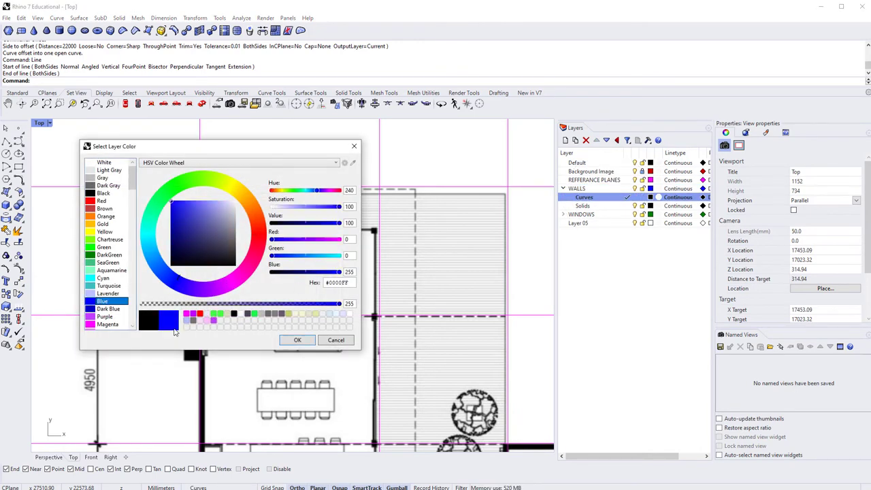
left_click(297, 340)
left_click(649, 205)
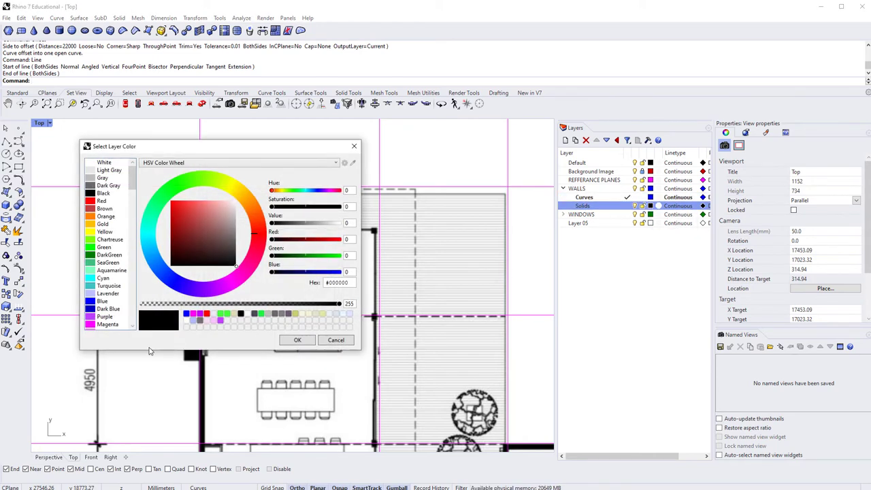
left_click(103, 302)
left_click(297, 340)
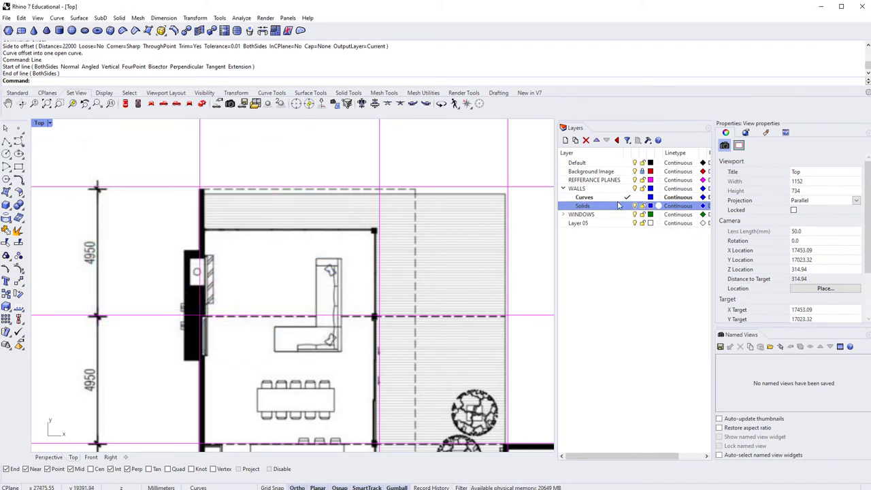
Start a polyline at the west wall's north end and run it 15000 mm south to the grid's southwest intersection
right_click_drag(221, 298, 199, 266)
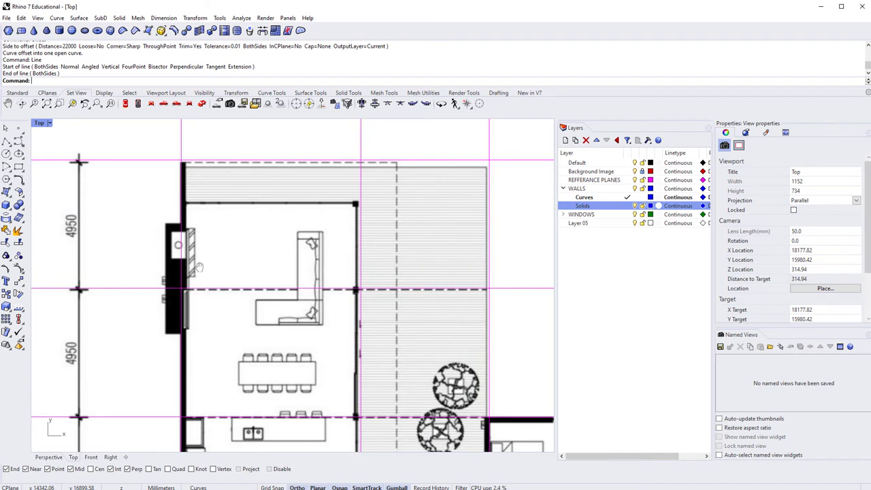
type("Polyline")
key("Return")
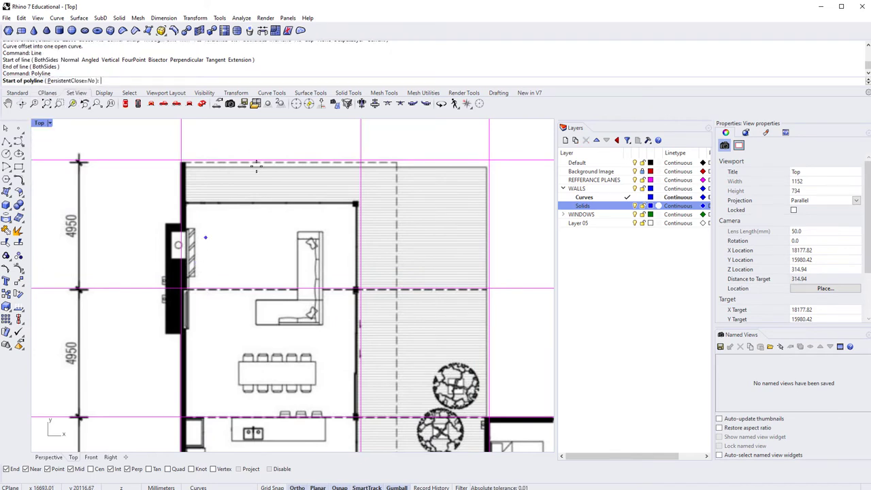
left_click(200, 166)
scroll(228, 229, "down", 5)
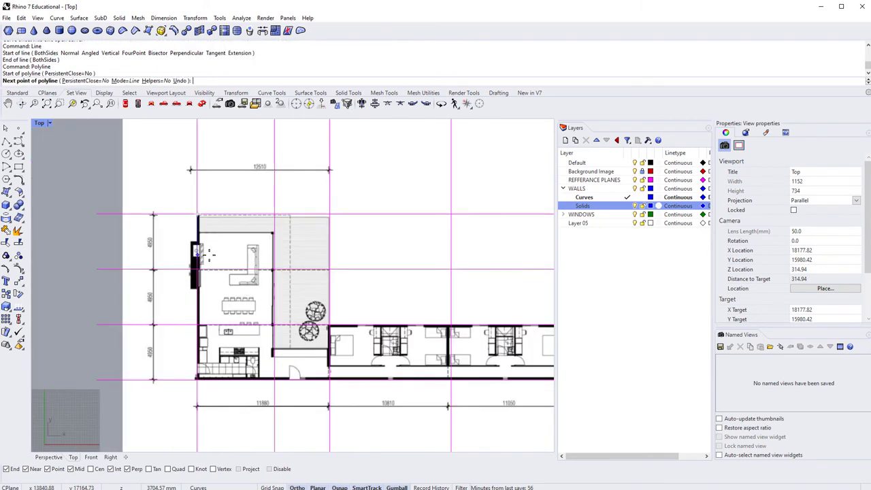
scroll(184, 361, "up", 5)
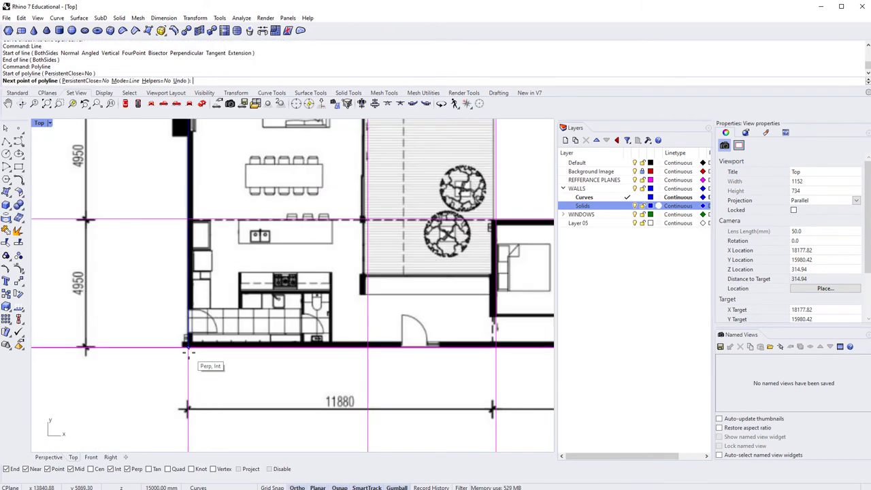
left_click(189, 345)
Continue the wall polyline east along the south reference line to the east line, and north to the bedroom wing's north line
scroll(204, 340, "down", 6)
scroll(245, 345, "up", 1)
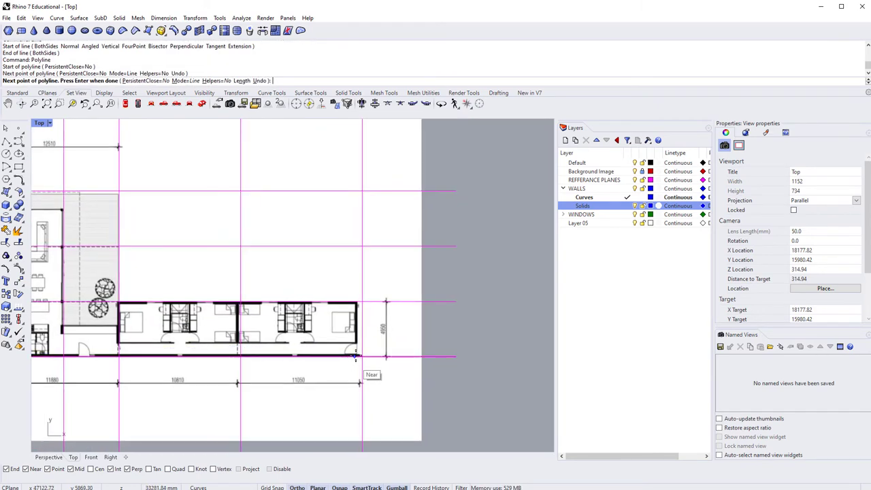
scroll(361, 354, "up", 3)
left_click(364, 355)
left_click(369, 257)
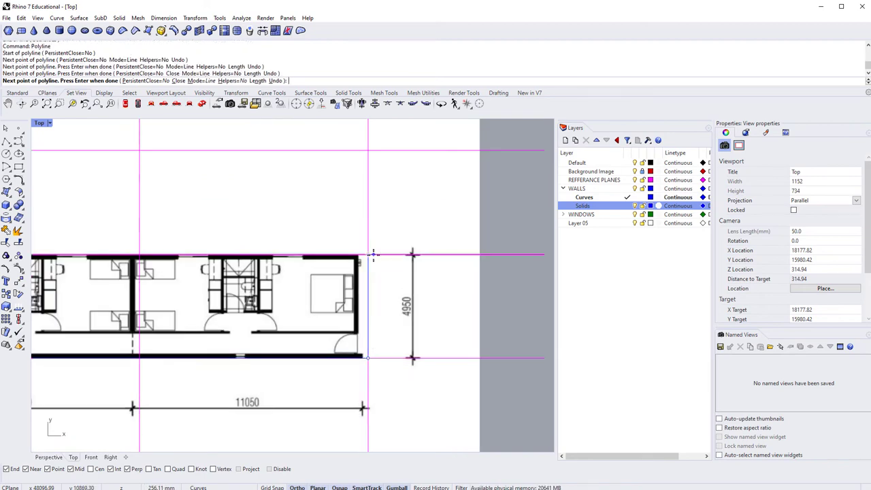
Finish the polyline 22000 mm west along the bedroom wing's north line and about 3817 mm south to its west wall's end
scroll(286, 258, "down", 5)
scroll(197, 254, "up", 6)
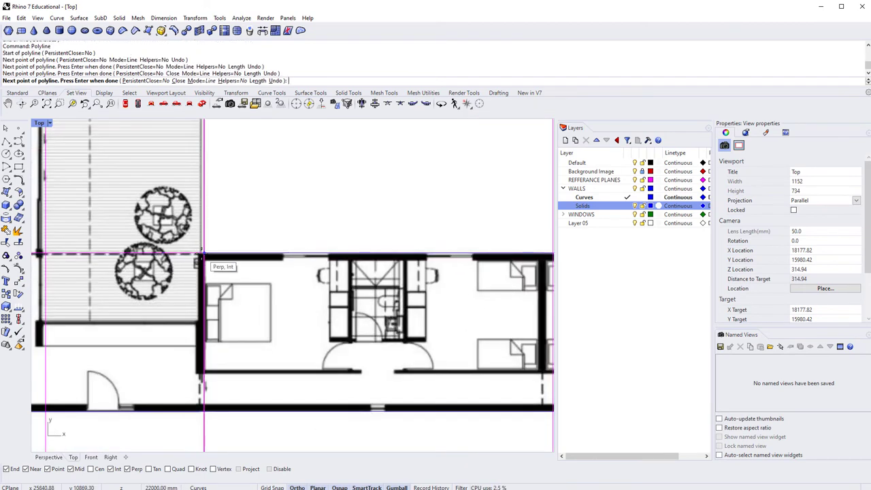
left_click(200, 256)
scroll(202, 373, "up", 3)
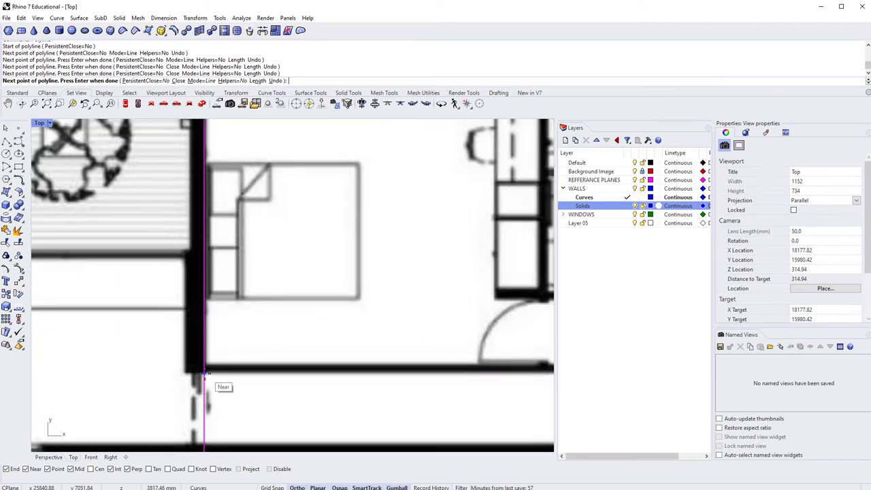
key("Return")
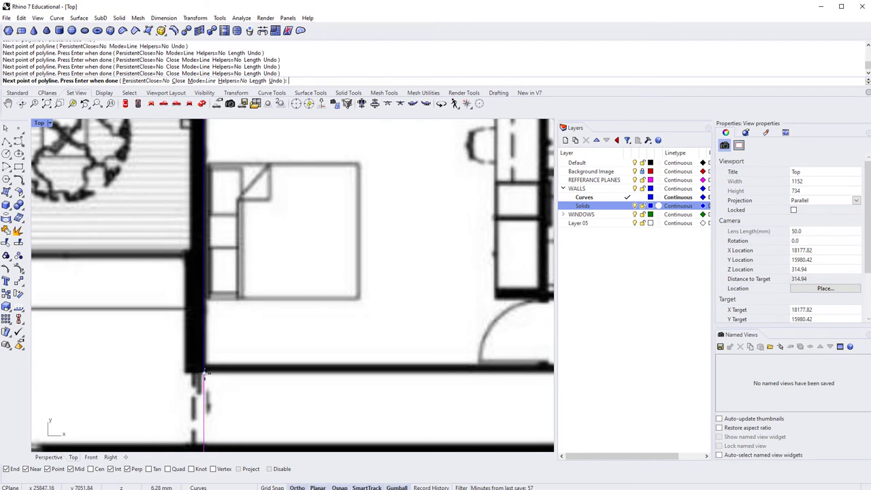
scroll(202, 373, "down", 5)
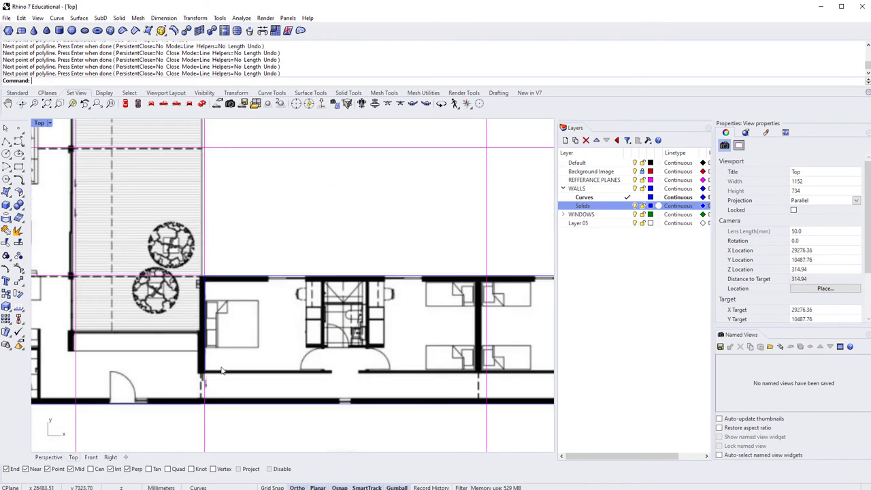
Hide the Background Image layer to view the wall polyline against the reference grid
scroll(202, 374, "down", 3)
right_click_drag(201, 374, 247, 348)
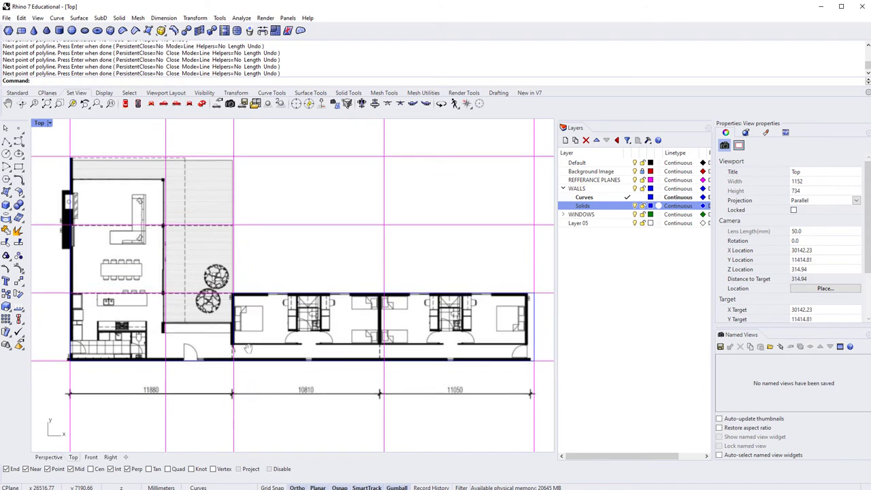
left_click(635, 172)
scroll(102, 215, "down", 1)
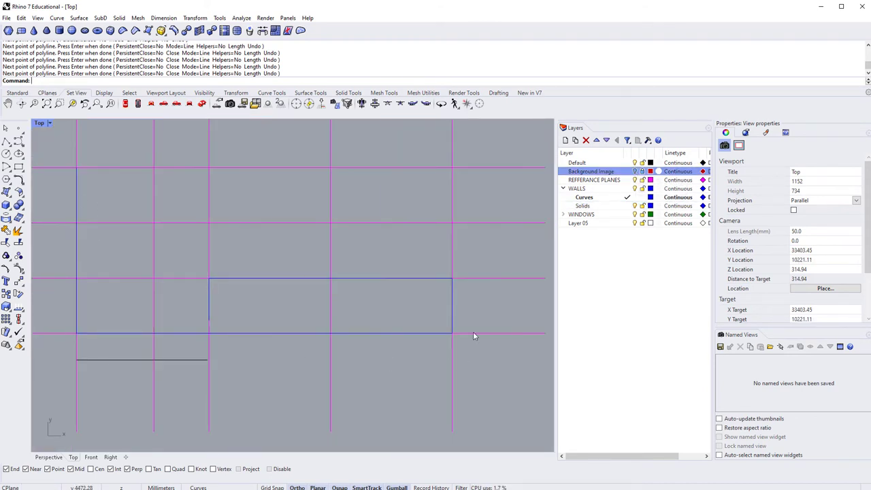
left_click(276, 338)
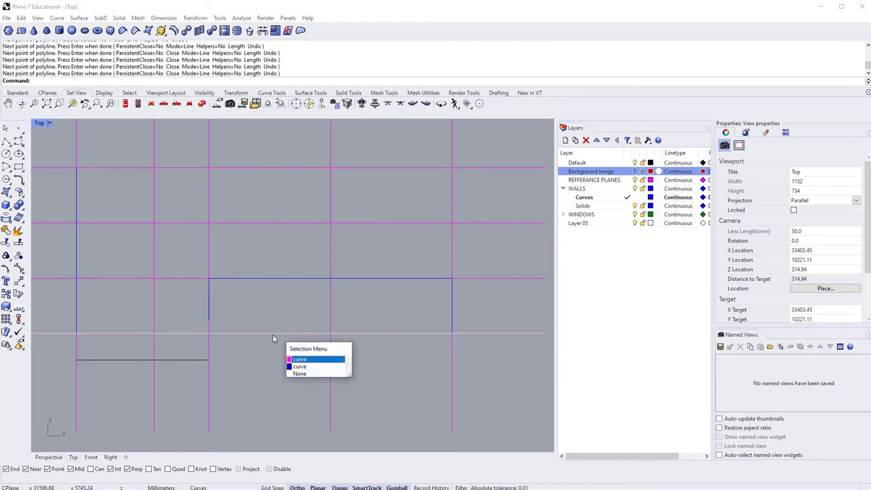
key("Escape")
left_click(207, 304)
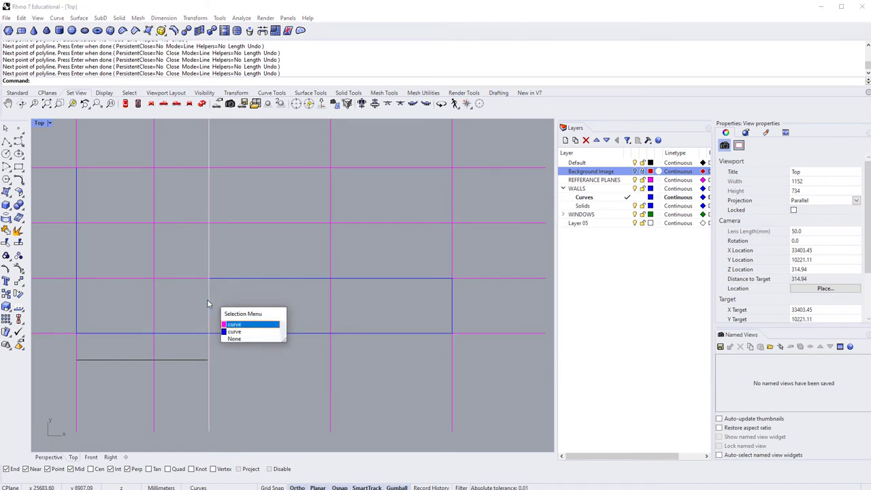
key("Escape")
Offset the outer wall polyline 250 mm toward the inside of the building
left_click(245, 278)
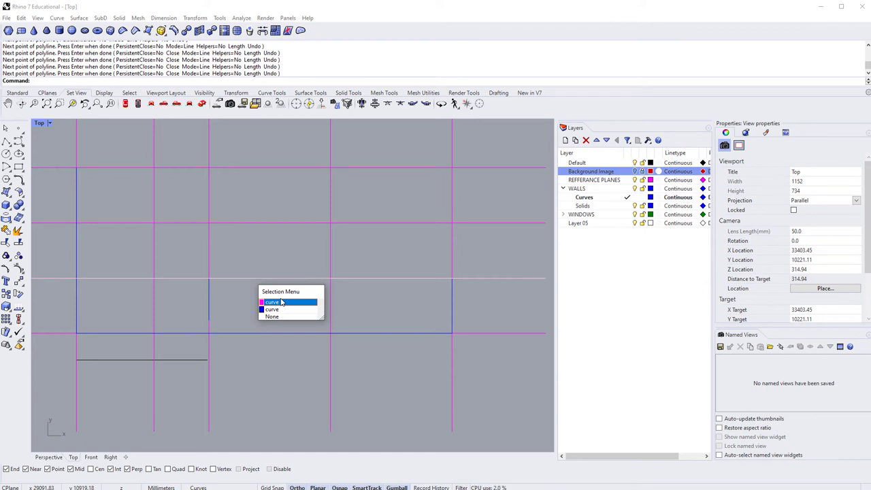
left_click(280, 309)
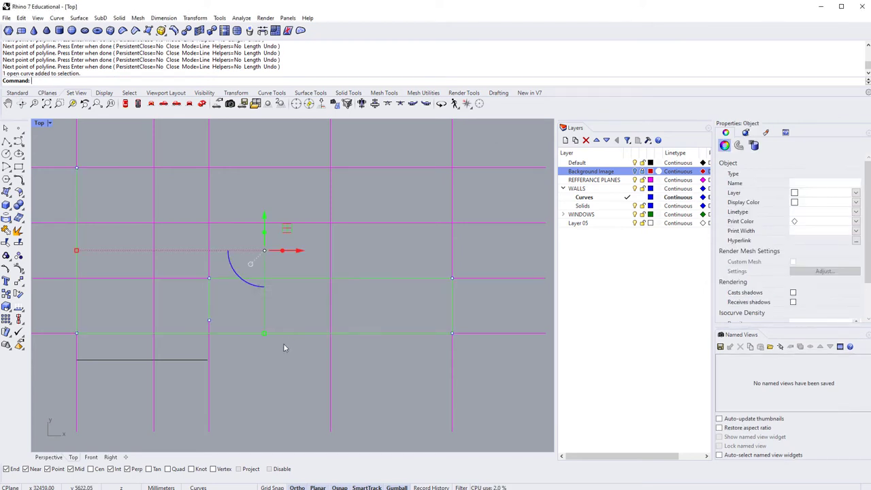
type("ffset")
key("Return")
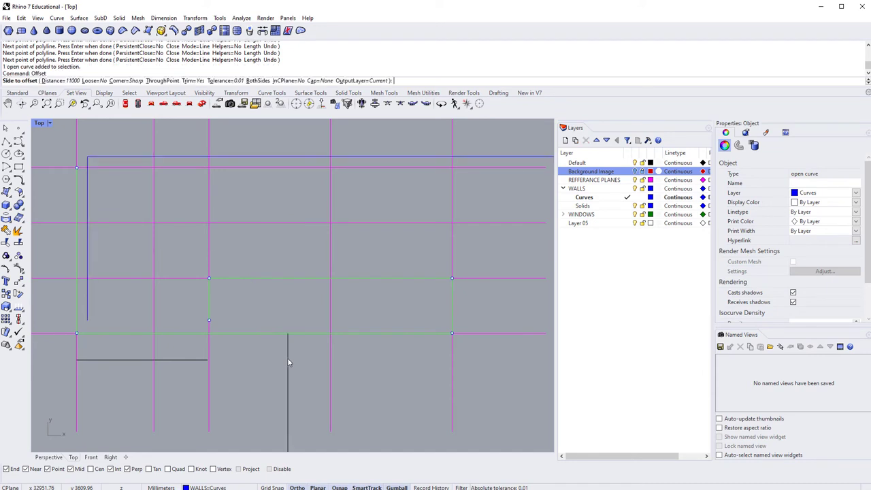
type("2")
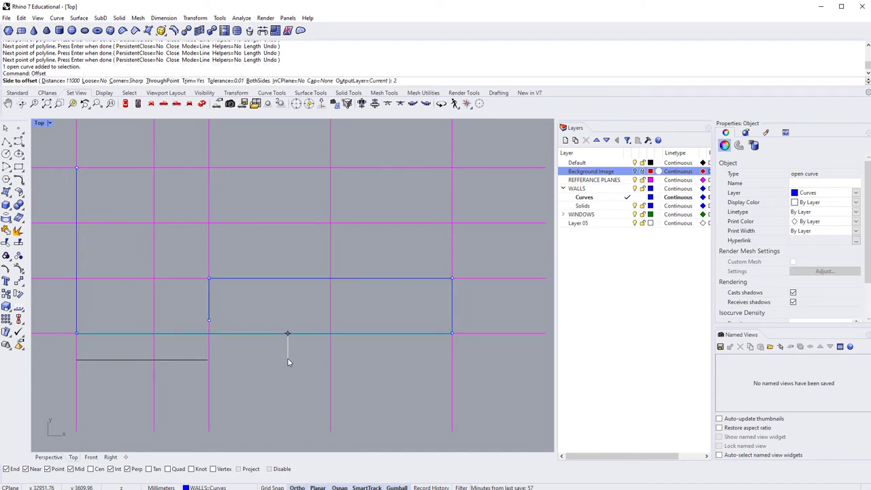
type("0")
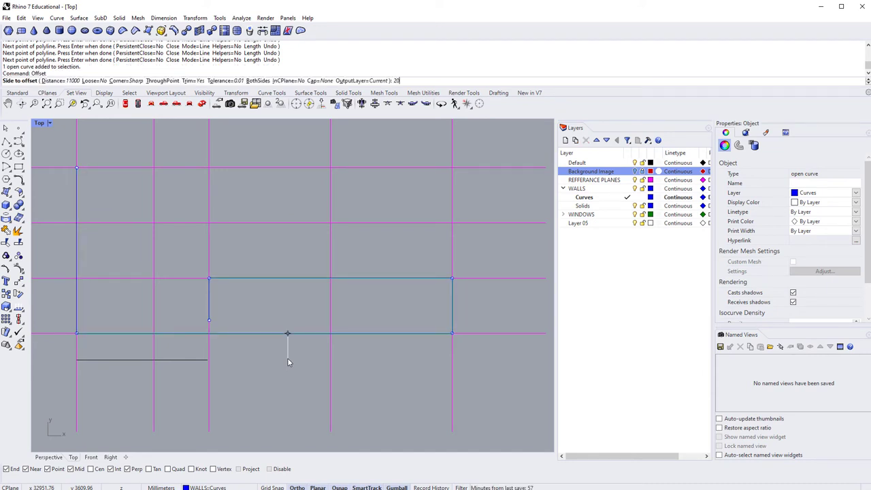
key("BackSpace")
key("BackSpace")
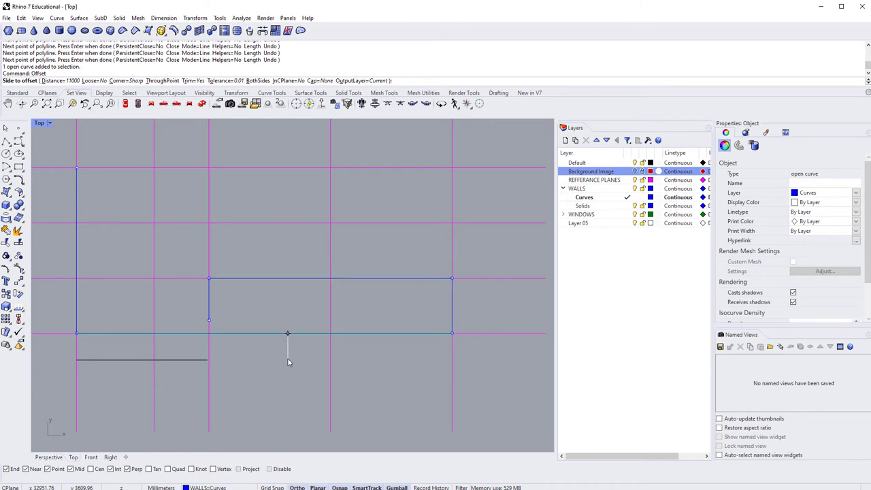
type("250")
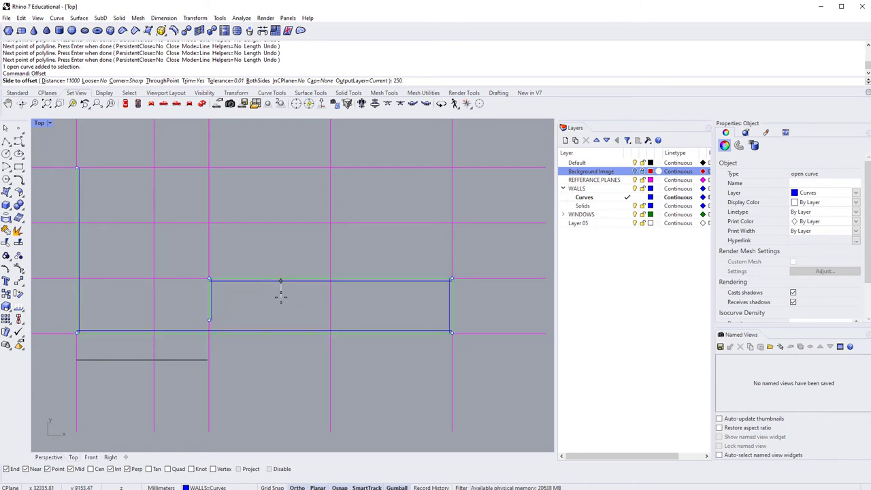
key("Return")
left_click(281, 298)
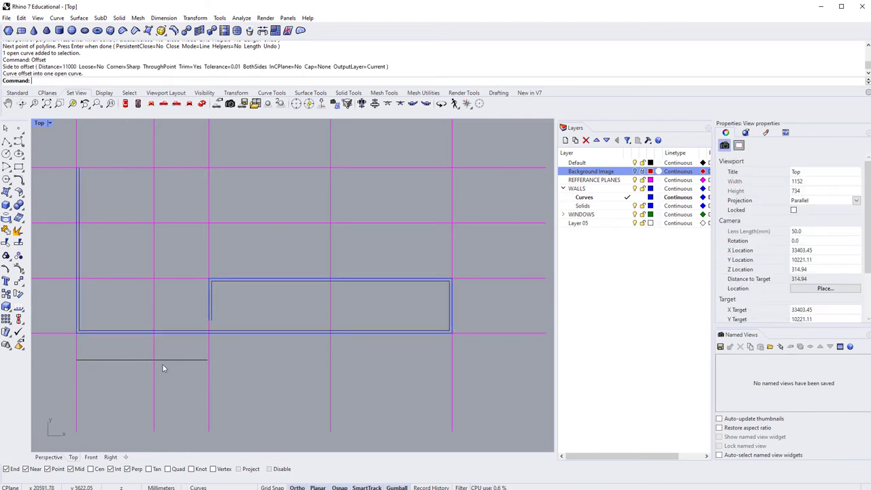
Show and hide the Background Image layer repeatedly to compare the double wall lines with the plan image, leaving it hidden
right_click_drag(266, 259, 276, 273)
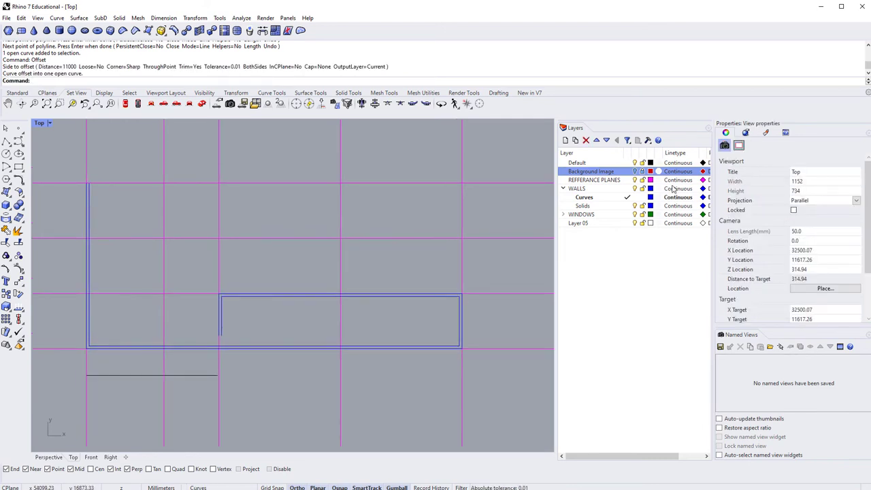
left_click(635, 171)
left_click(635, 171)
left_click(636, 172)
left_click(635, 171)
left_click(635, 171)
left_click(635, 171)
left_click(635, 172)
left_click(636, 171)
Draw a 1000 mm line north from the south wall's inner face, just east of the bedroom wing's west wall
scroll(229, 361, "up", 5)
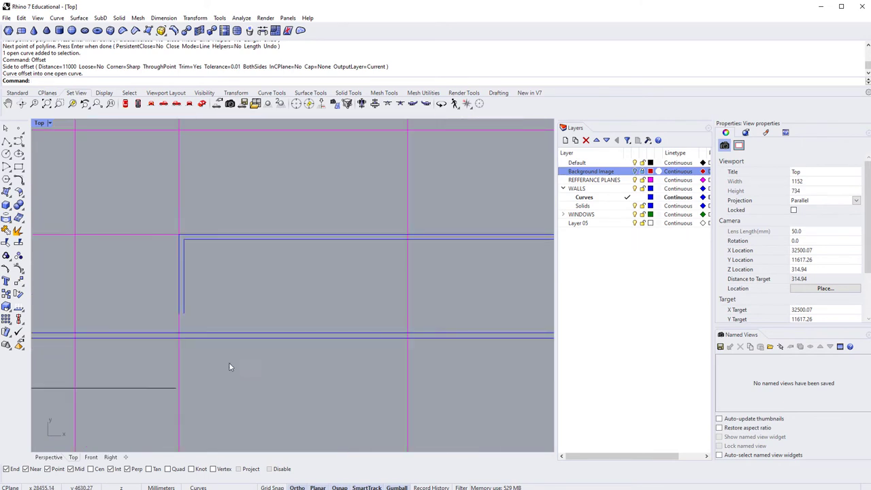
scroll(183, 330, "up", 5)
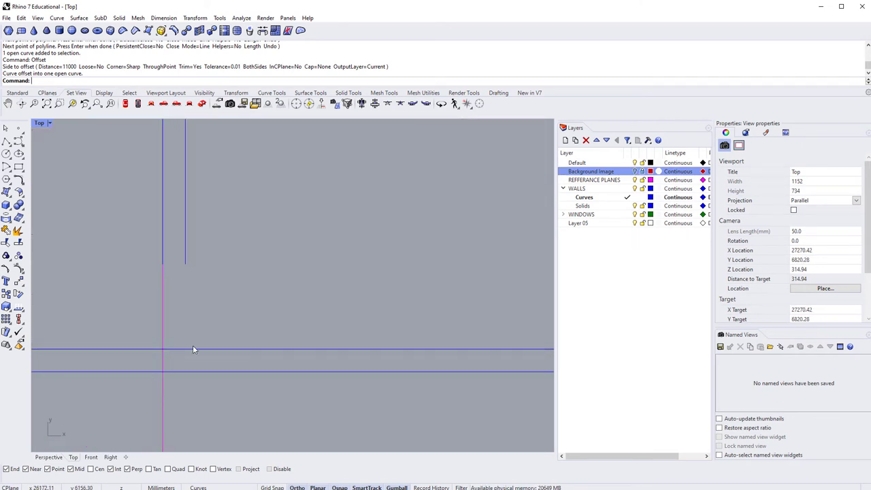
type("line")
key("Return")
left_click(192, 348)
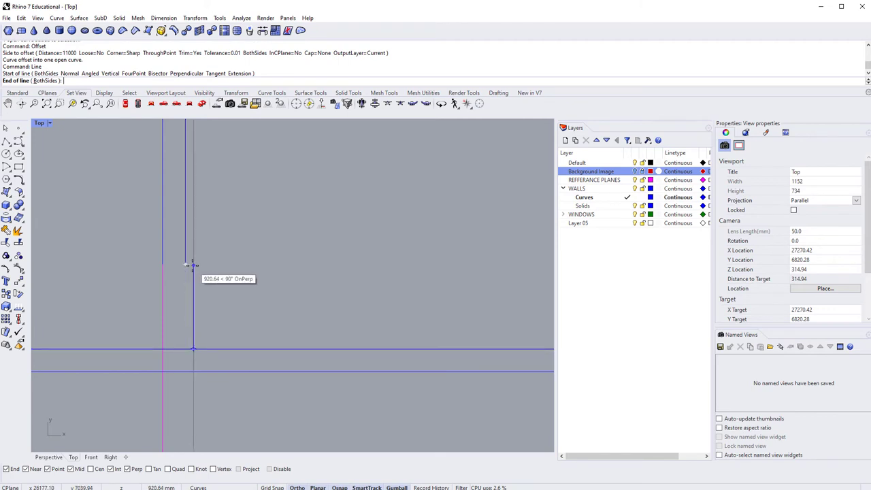
key("Escape")
key("Return")
left_click(232, 349)
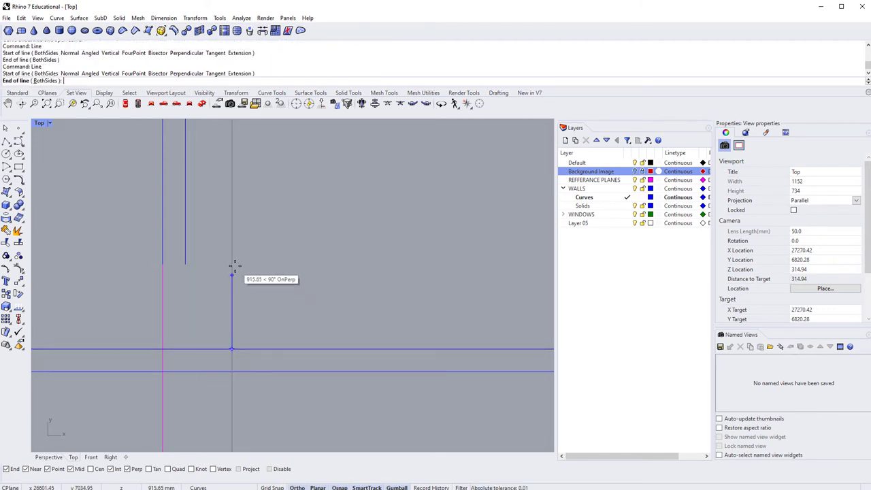
type("1000")
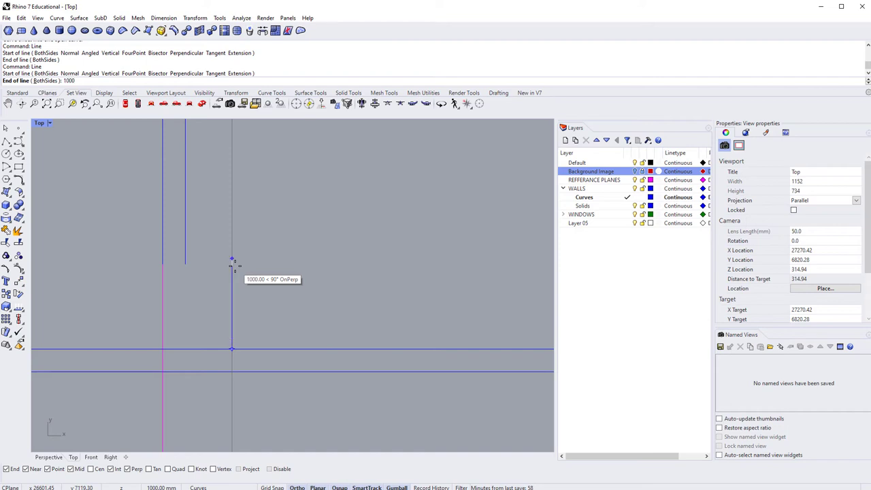
key("Return")
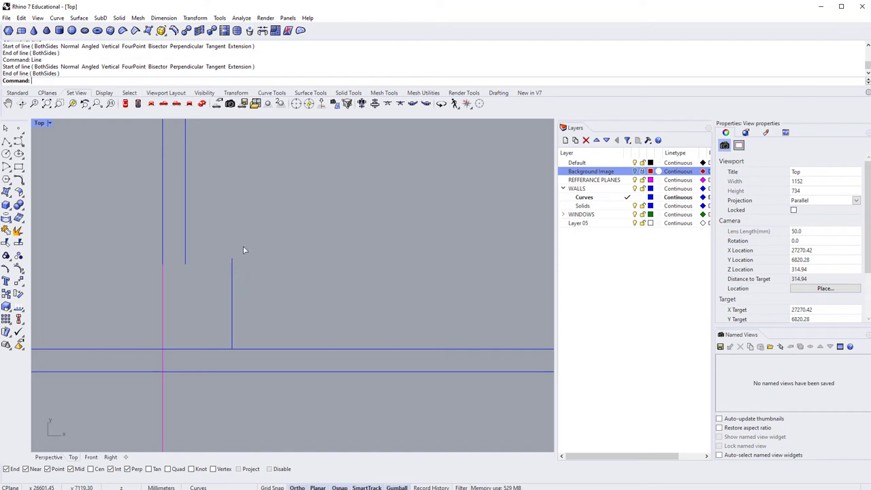
Draw a horizontal line west from the 1000 mm line's north end, crossing both lines of the bedroom wing's west wall
right_click_drag(243, 250, 249, 279)
key("Return")
left_click(230, 289)
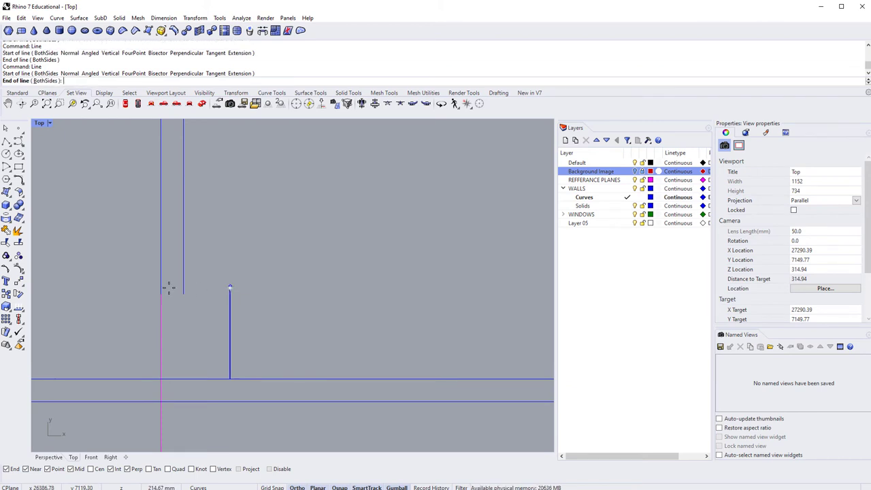
left_click(134, 287)
scroll(246, 288, "down", 3)
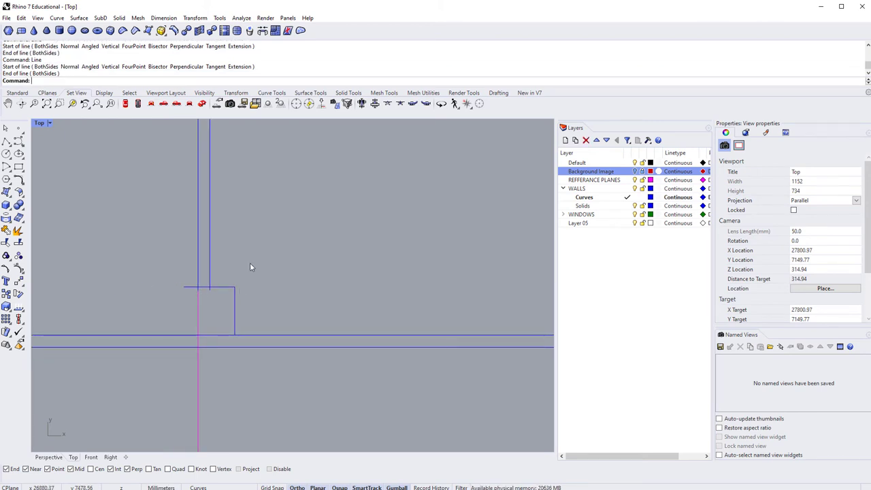
scroll(215, 269, "up", 2)
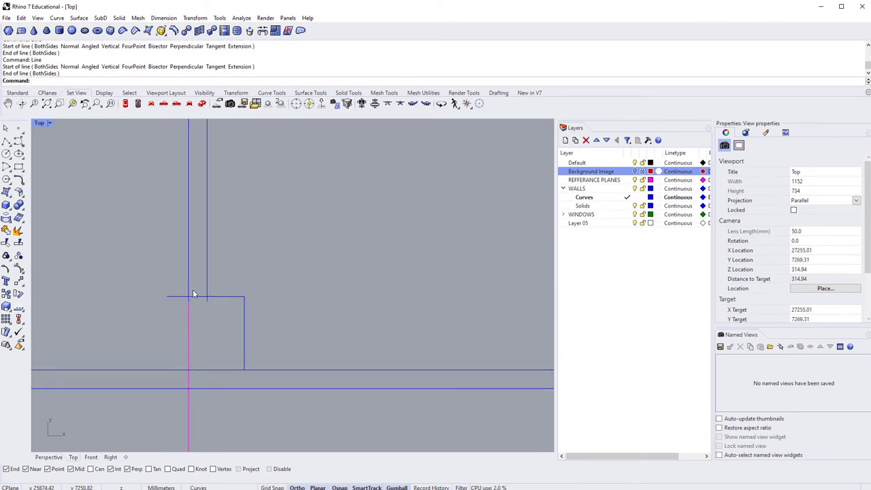
scroll(204, 305, "down", 5)
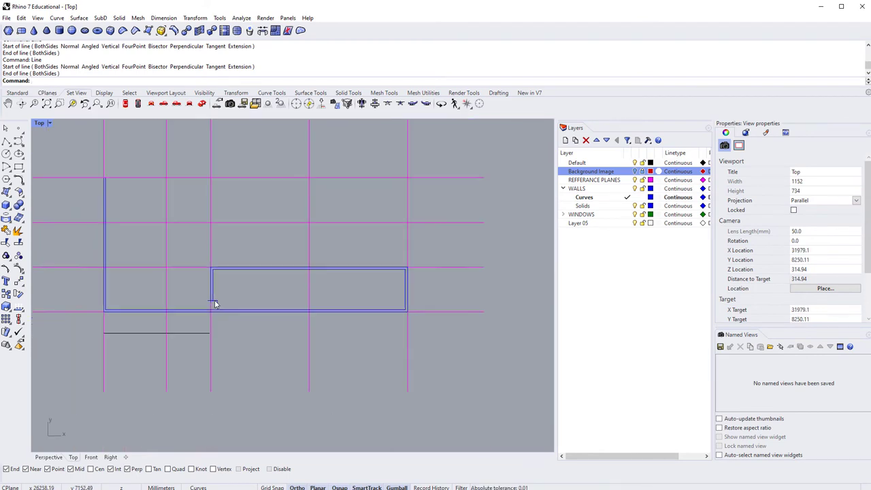
Close the open upper end of the long vertical wall with a line joining its two wall curves
right_click_drag(212, 302, 216, 290)
scroll(164, 230, "up", 6)
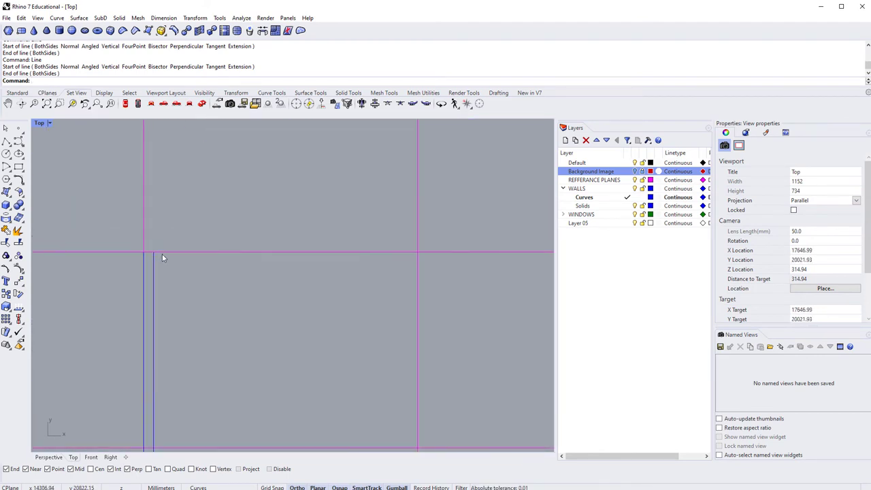
right_click(156, 256)
left_click(154, 253)
left_click(144, 252)
scroll(192, 282, "down", 3)
scroll(193, 283, "down", 3)
right_click_drag(289, 352, 190, 292)
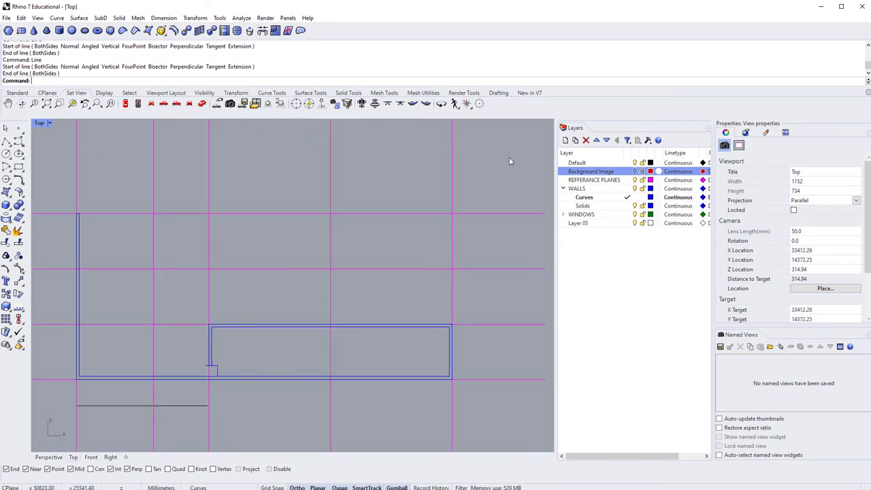
Hide the reference planes layer and trim the helper lines and overshooting curve ends at the short vertical wall's lower end
left_click(635, 180)
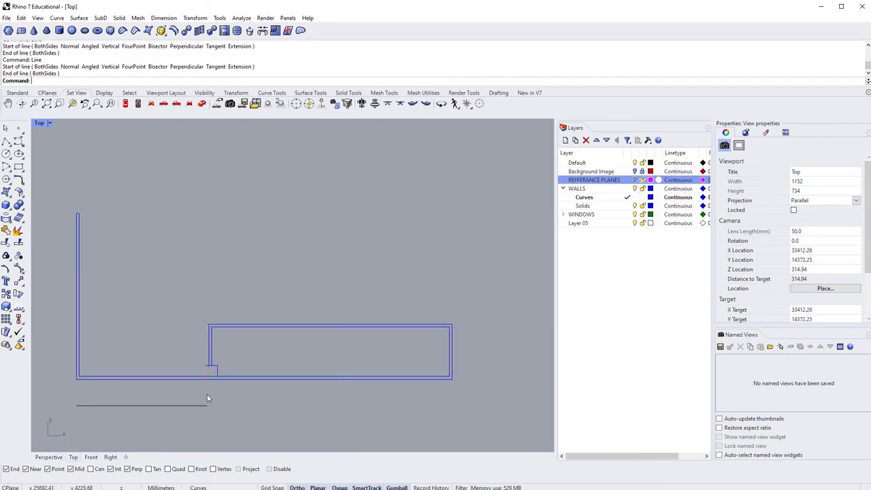
scroll(207, 394, "up", 5)
scroll(217, 352, "up", 1)
right_click_drag(218, 351, 230, 345)
type("t")
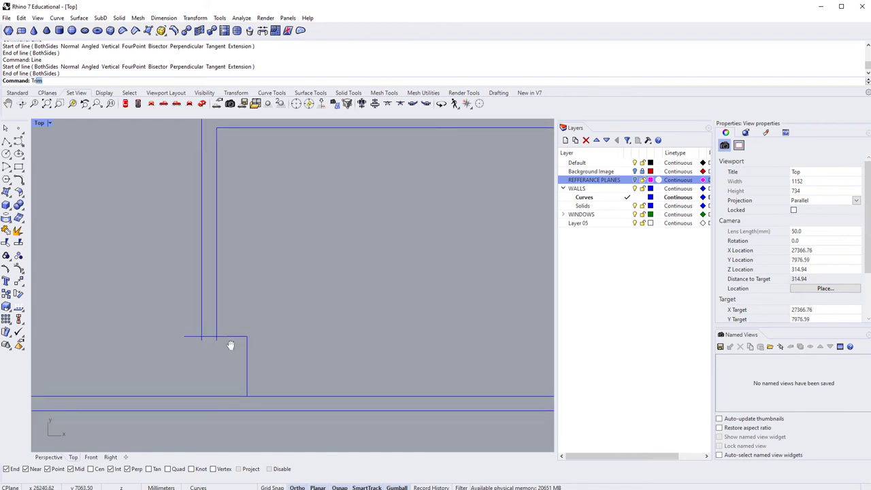
key("Return")
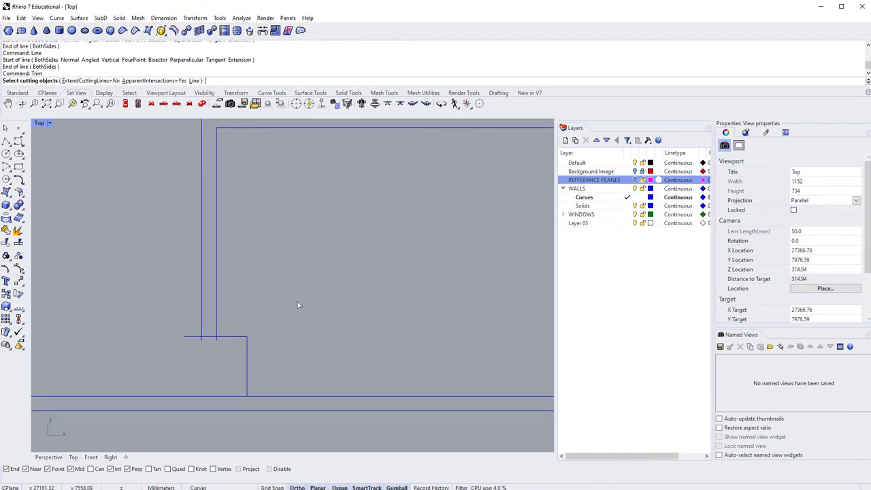
left_click_drag(319, 275, 118, 420)
key("Return")
left_click(249, 336)
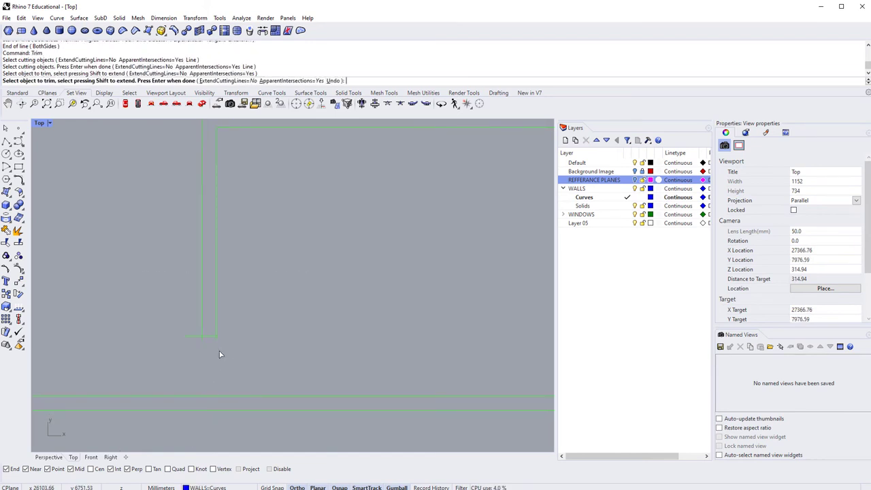
left_click(203, 342)
left_click(194, 336)
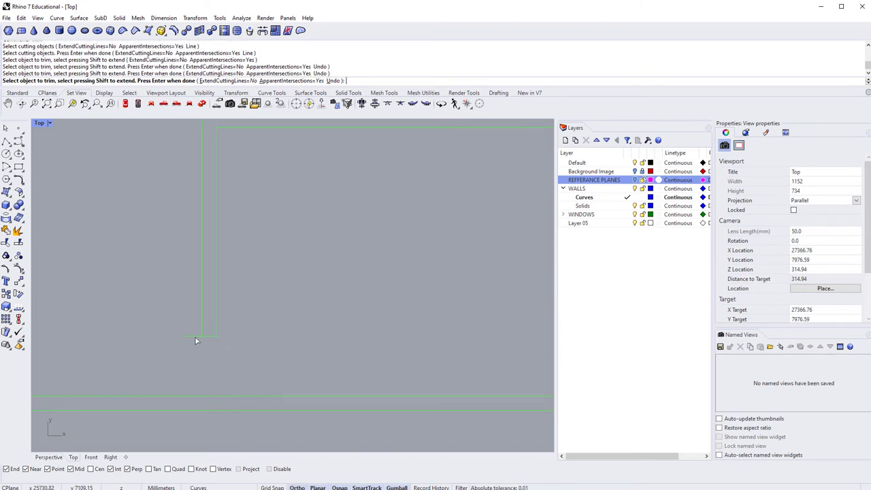
left_click(200, 344)
scroll(203, 345, "down", 5)
key("Return")
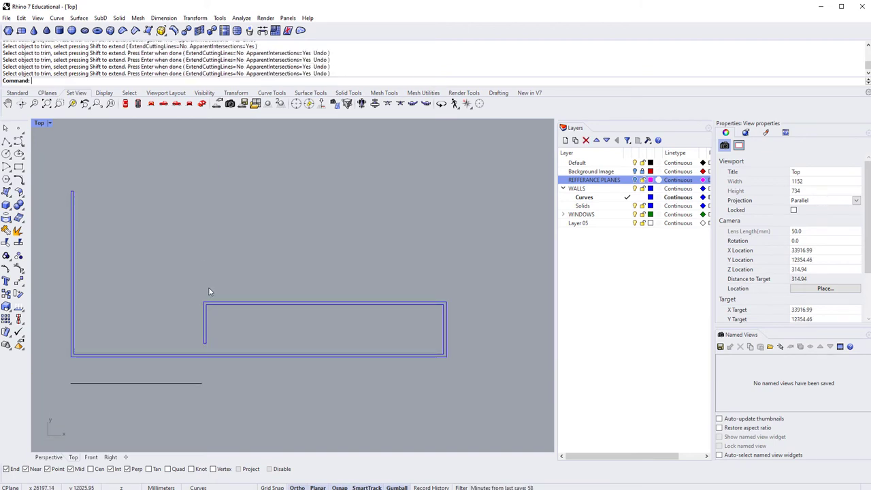
Show the Background Image layer with the floor plan around the fireplace on the long vertical wall
scroll(208, 291, "down", 3)
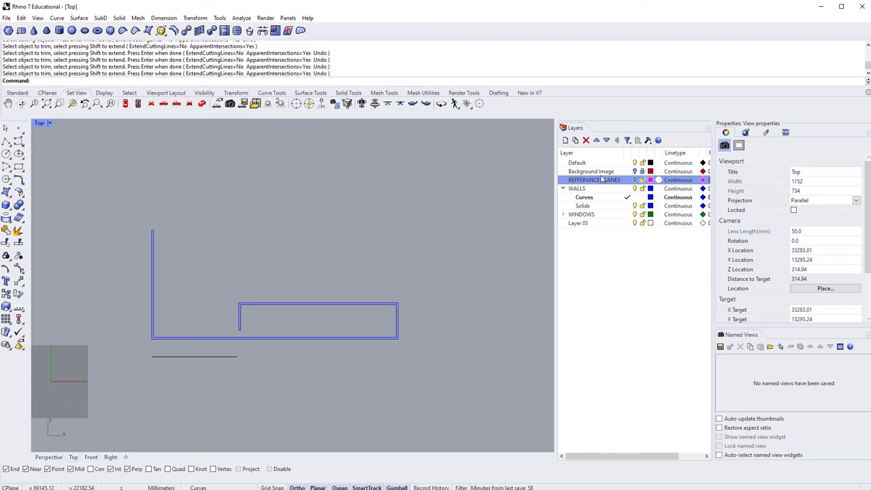
left_click(634, 172)
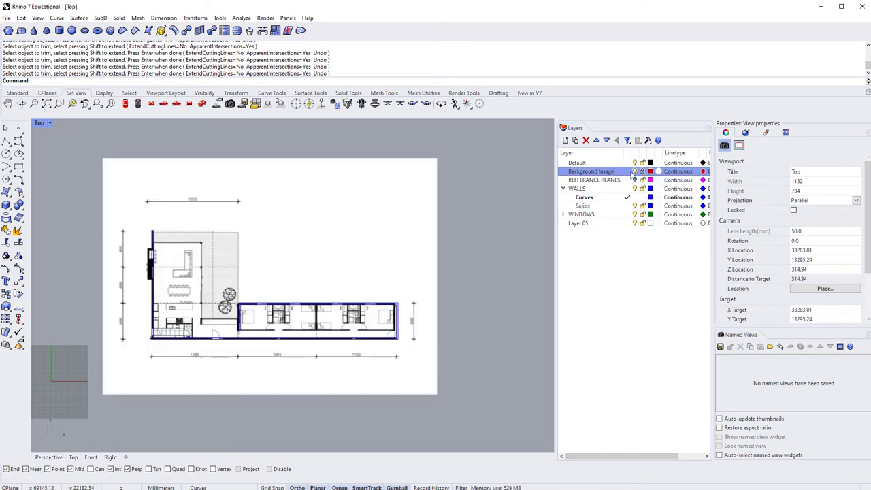
scroll(157, 257, "up", 3)
scroll(154, 257, "up", 3)
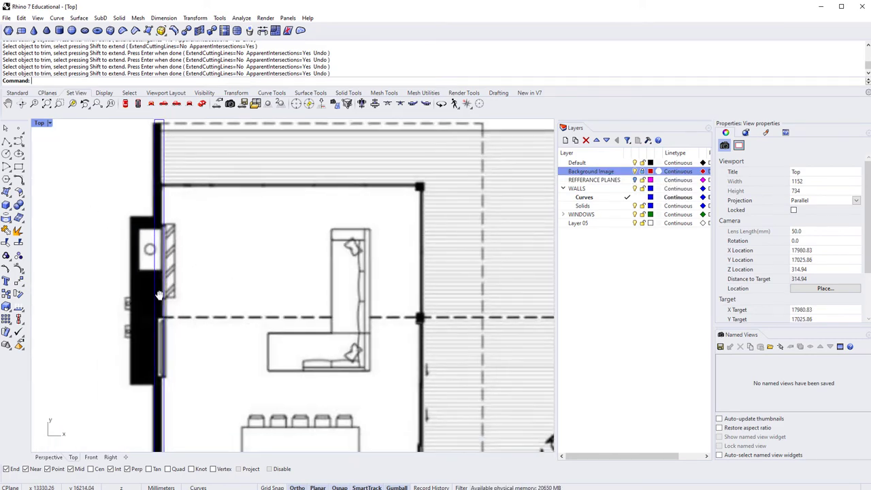
scroll(160, 253, "up", 3)
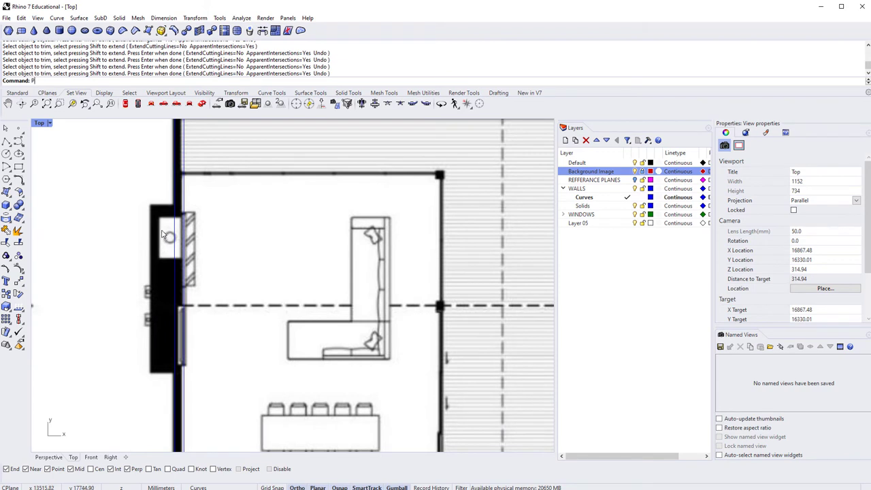
Try to draw the fireplace projection as a polyline, 600 mm out from the wall and 4500 mm down, returning to the wall
type("olyline")
key("Return")
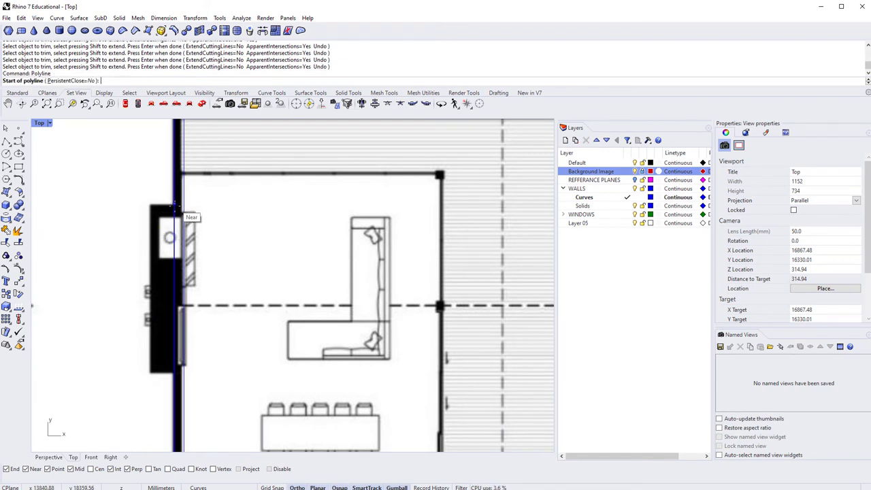
left_click(174, 204)
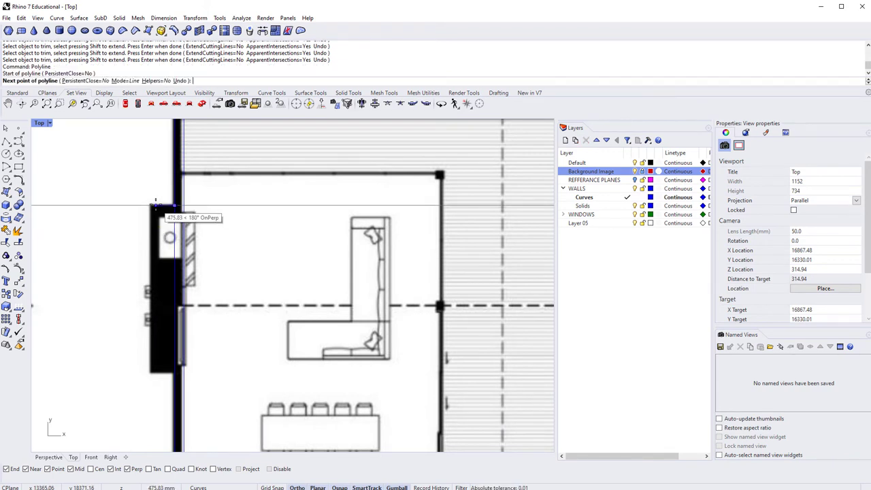
type("600")
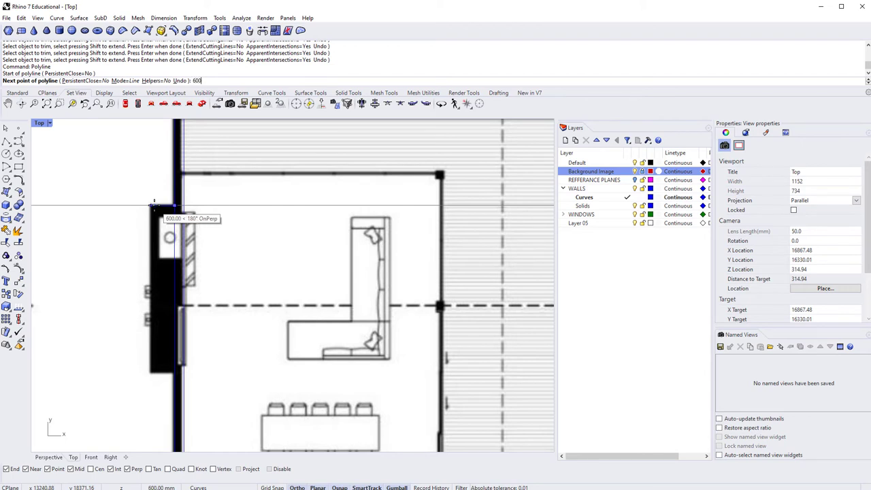
key("Return")
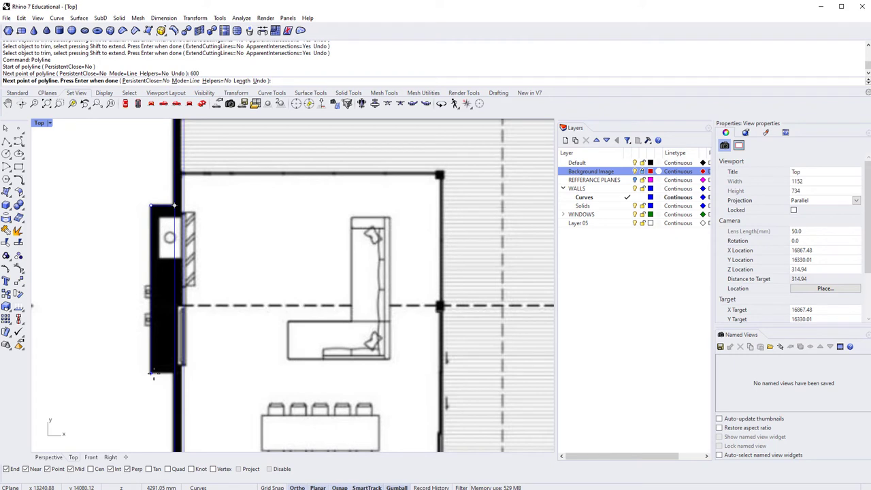
type("4200")
key("BackSpace")
key("BackSpace")
key("BackSpace")
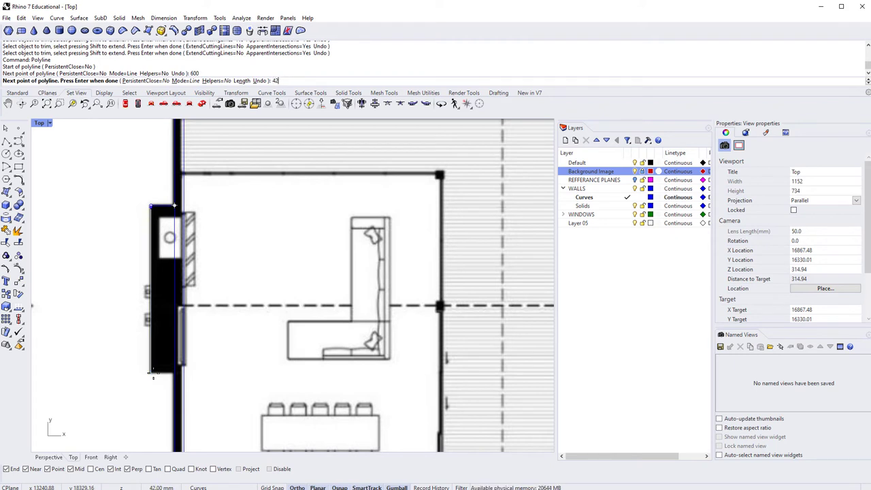
type("500")
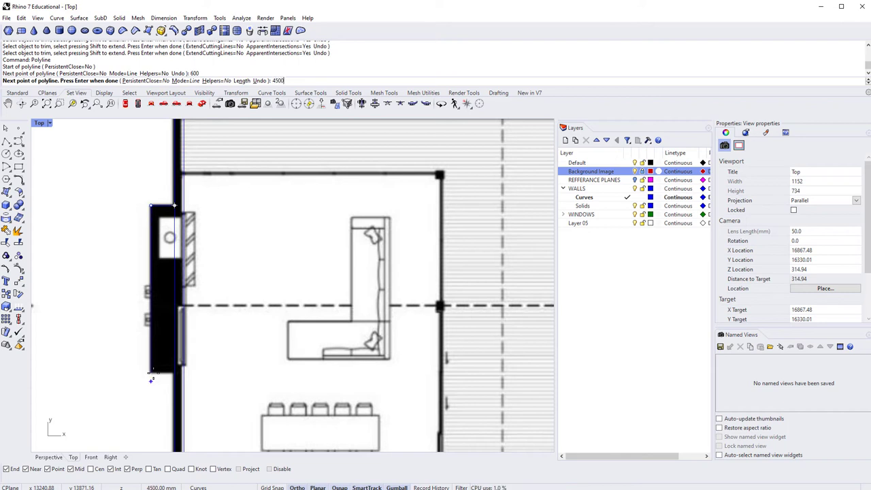
key("Return")
left_click(150, 378)
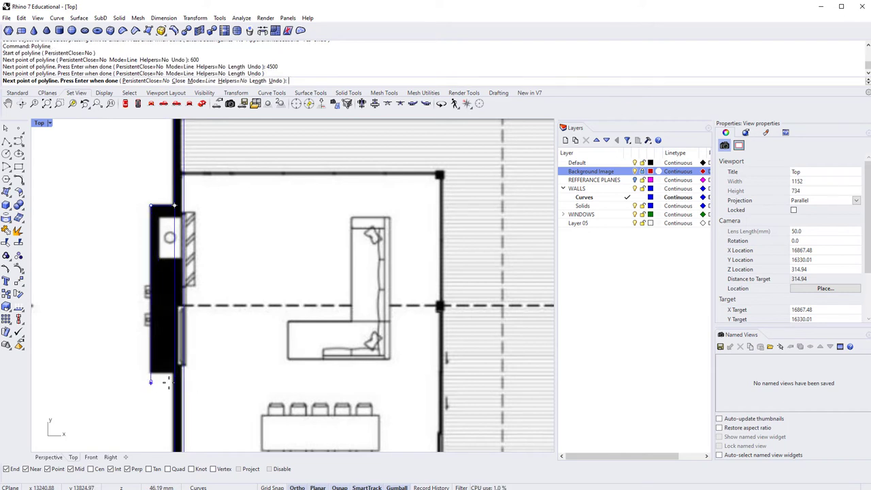
left_click(175, 379)
key("Return")
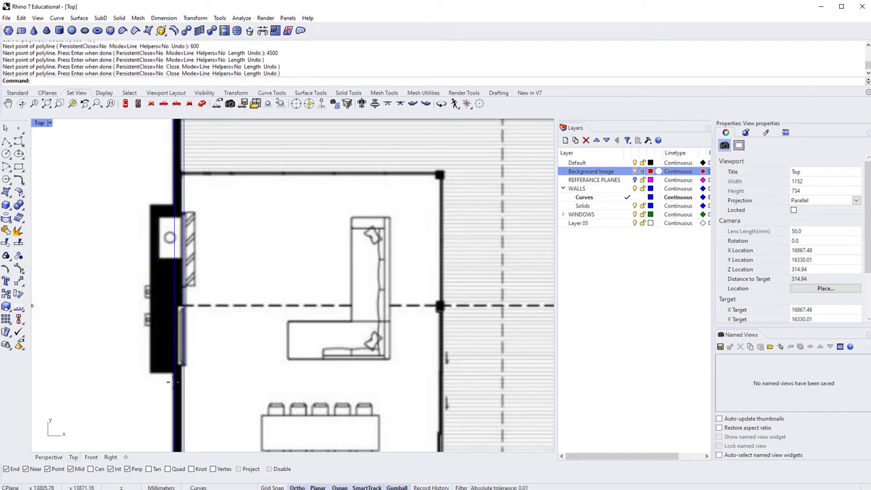
Draw the fireplace projection as a polyline from the outer wall curve: 600 mm outward, 4500 mm down, and perpendicularly back to the wall
key("Return")
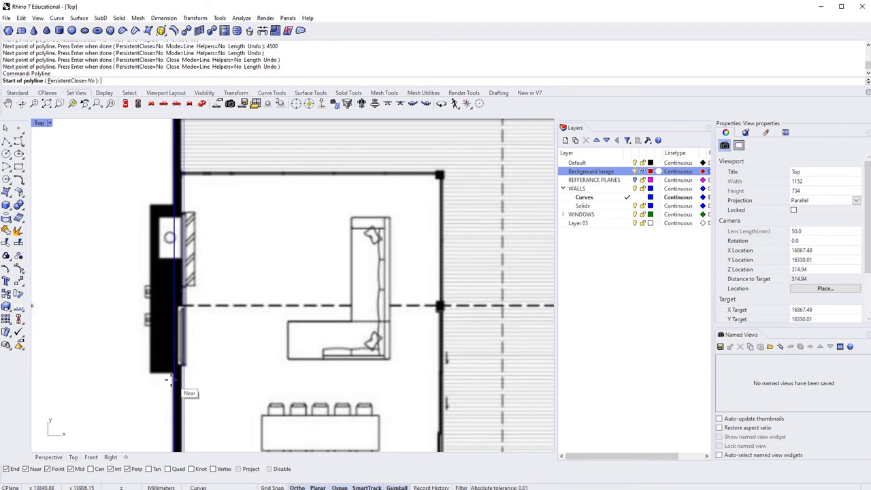
left_click(174, 204)
type("600")
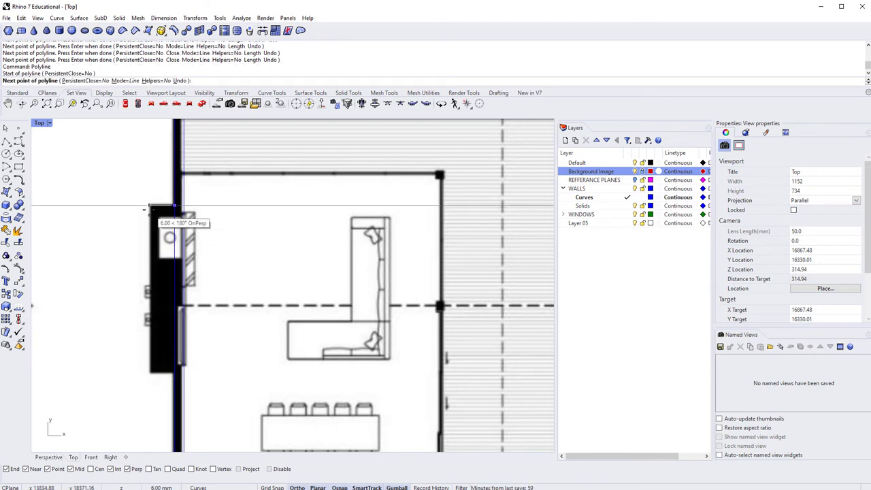
key("Return")
left_click(148, 209)
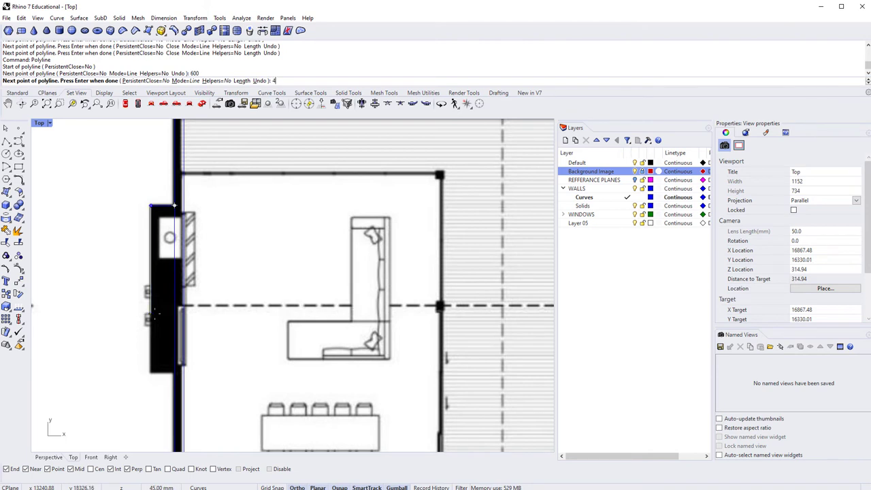
type("4500")
key("Return")
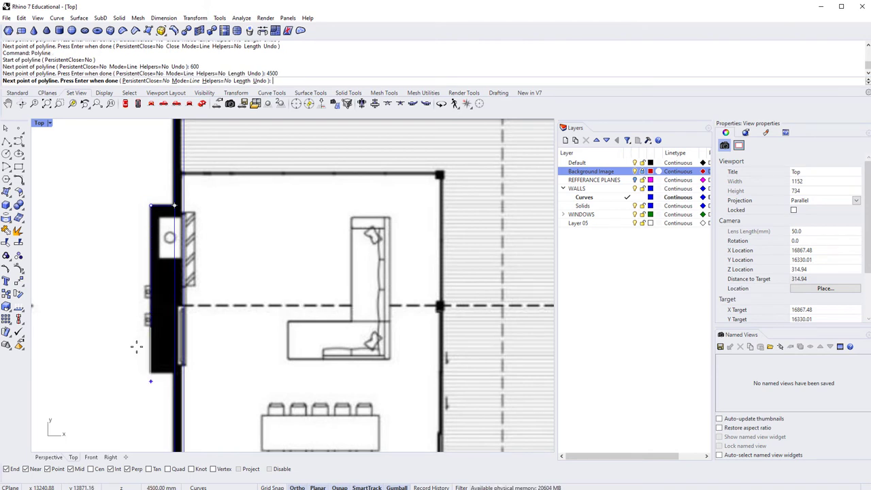
left_click(151, 378)
left_click(174, 380)
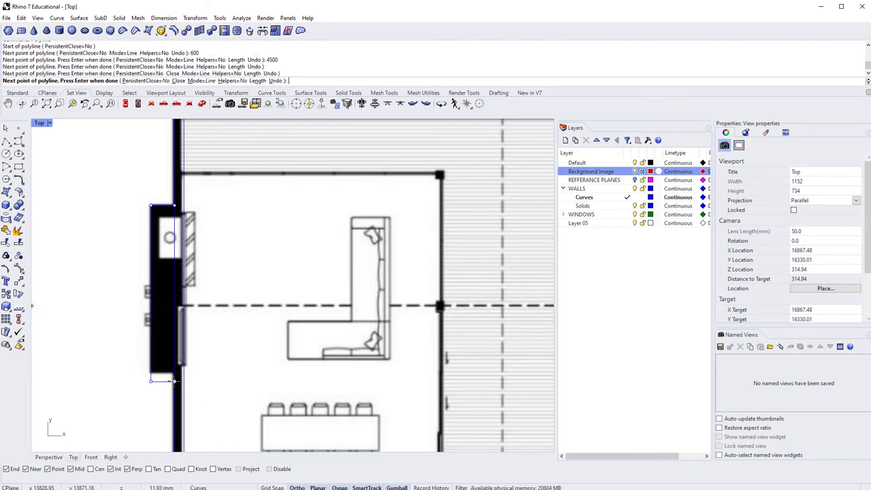
key("Return")
Hide the background image and trim away the outer wall curve between the two ends of the fireplace projection
scroll(156, 277, "down", 3)
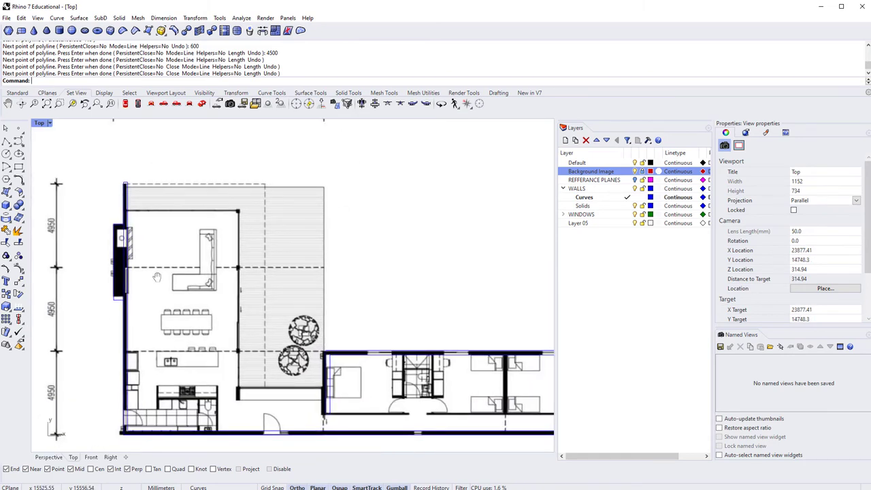
left_click(634, 171)
scroll(154, 228, "up", 5)
scroll(127, 240, "up", 2)
type("trim")
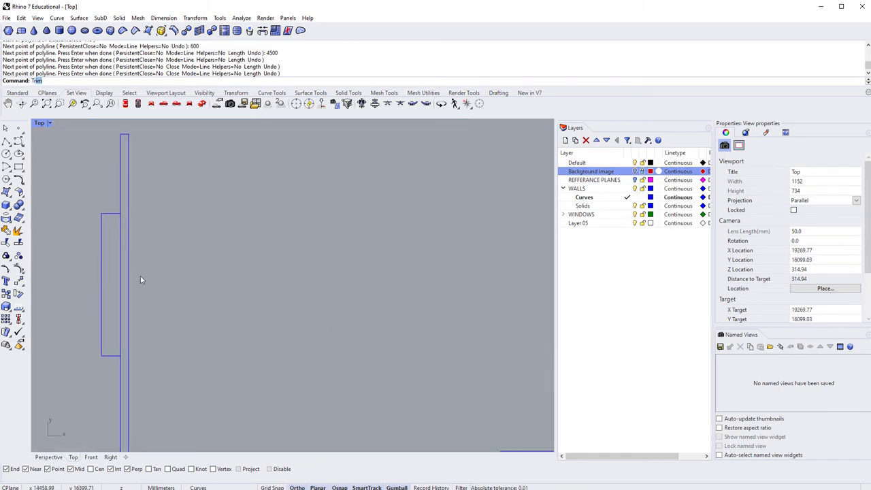
key("Return")
left_click_drag(177, 196, 61, 410)
key("Return")
left_click(120, 283)
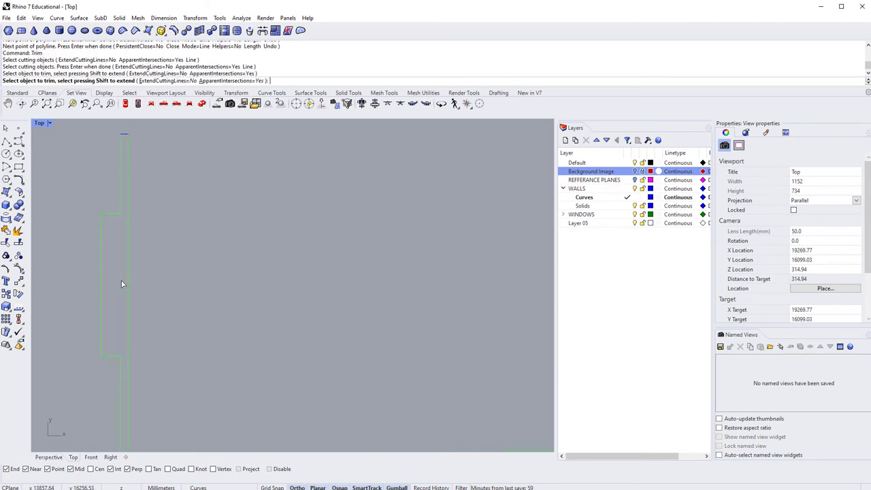
key("Return")
scroll(121, 283, "down", 4)
right_click_drag(157, 302, 167, 278)
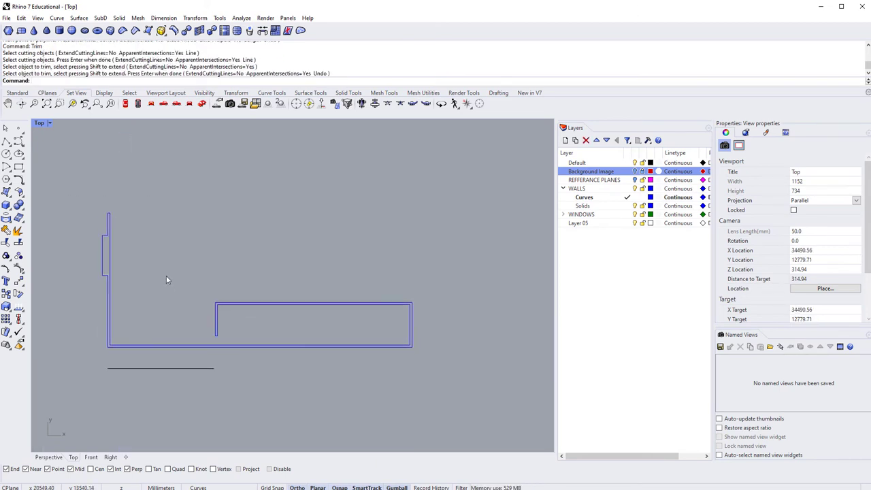
Select the inner and outer wall curves in turn to check whether each one is an open or a closed curve
scroll(151, 272, "up", 2)
scroll(186, 258, "down", 2)
right_click_drag(283, 309, 295, 305)
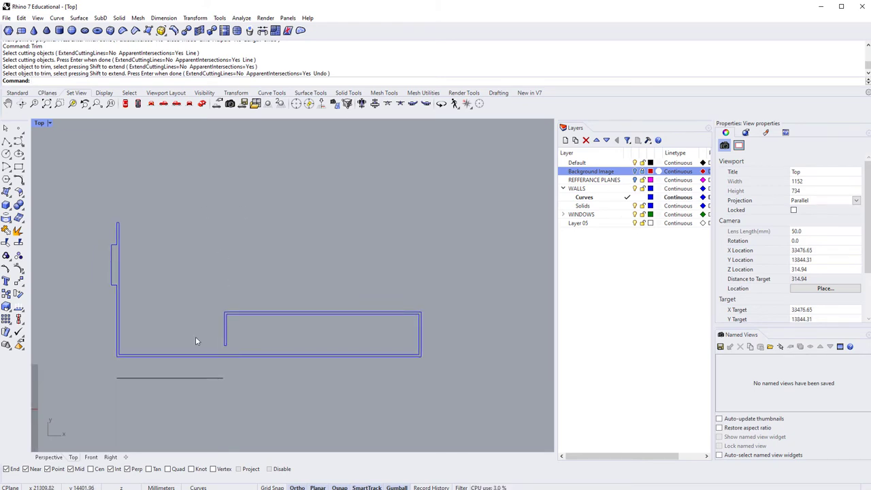
left_click(271, 313)
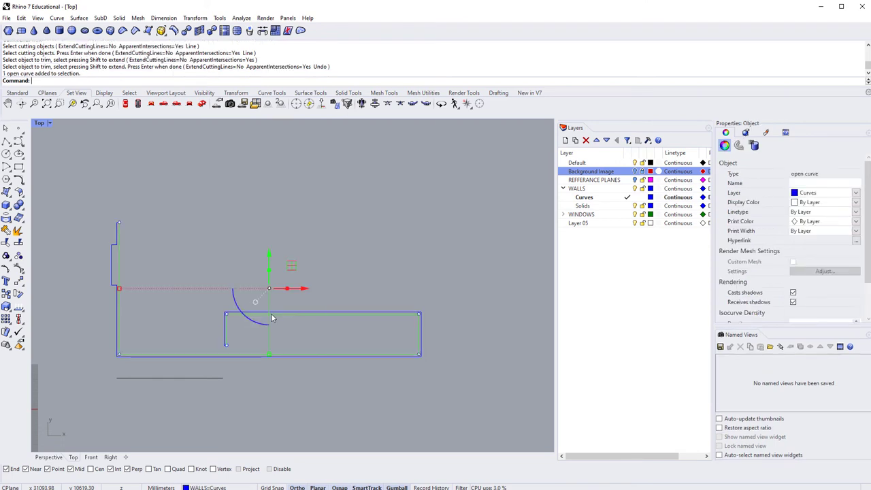
left_click_drag(302, 315, 301, 317)
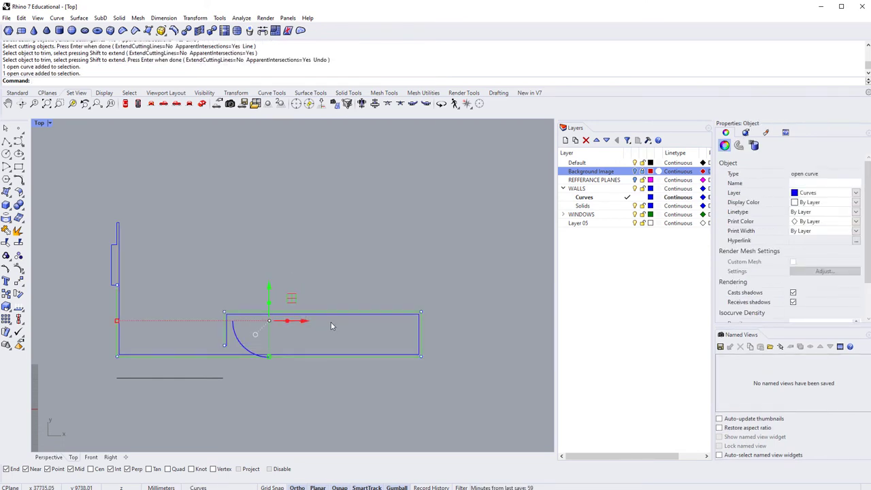
key("Delete")
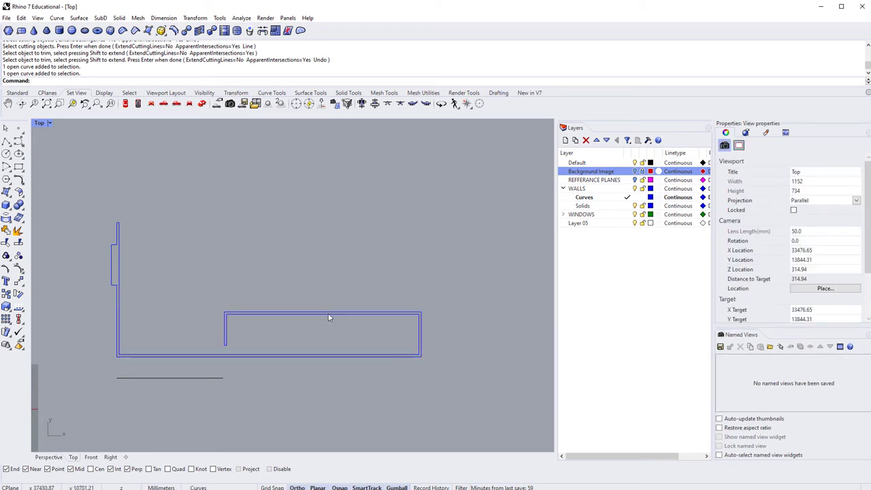
key("ctrl+z")
key("Delete")
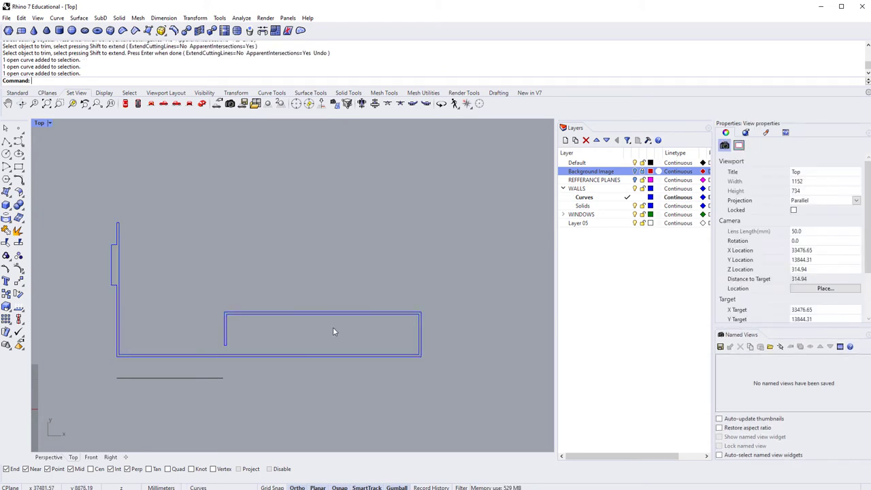
key("ctrl+z")
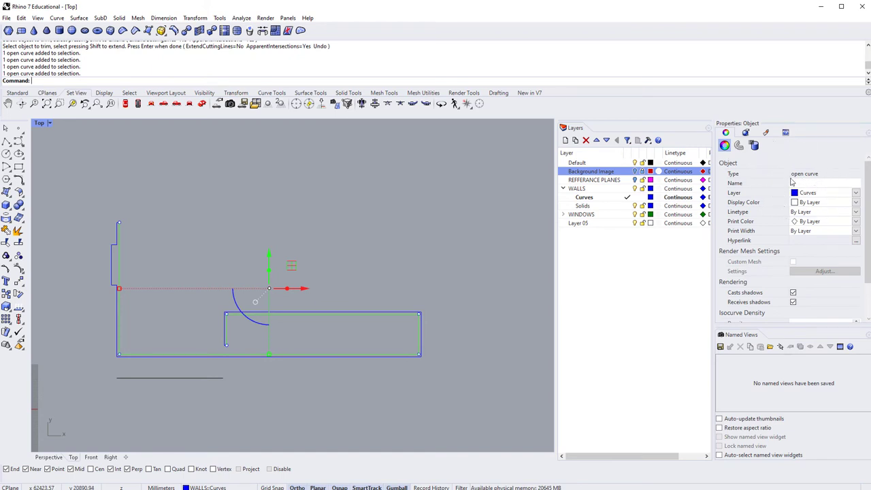
Try enclosing and crossing selection windows on different parts of the wall curves, clearing the selection after each try
key("Delete")
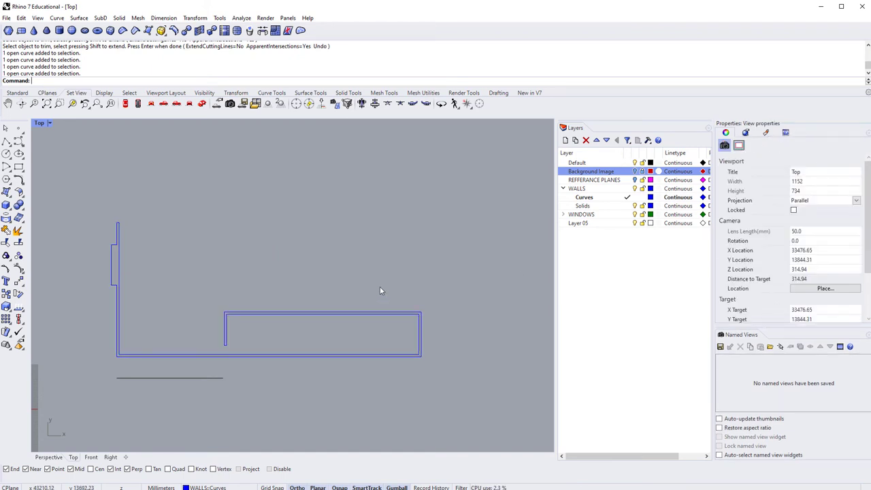
scroll(358, 302, "up", 4)
scroll(358, 302, "down", 2)
right_click_drag(358, 301, 401, 320)
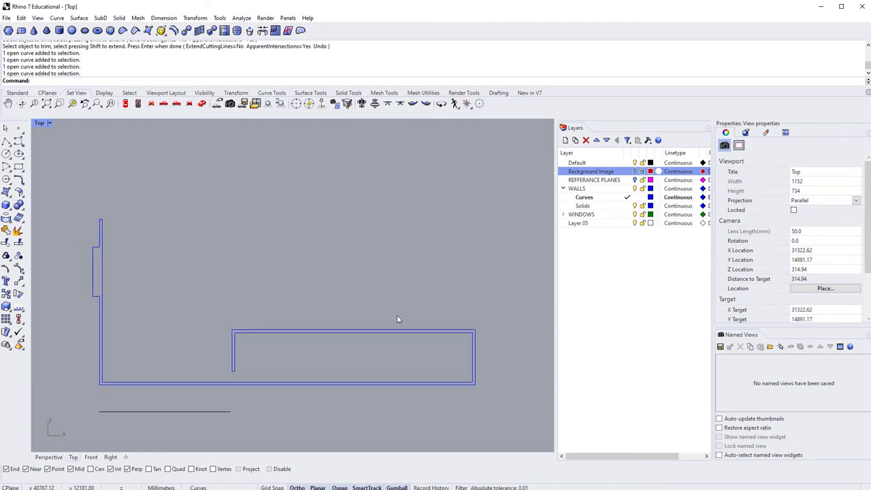
left_click_drag(67, 199, 483, 406)
key("Escape")
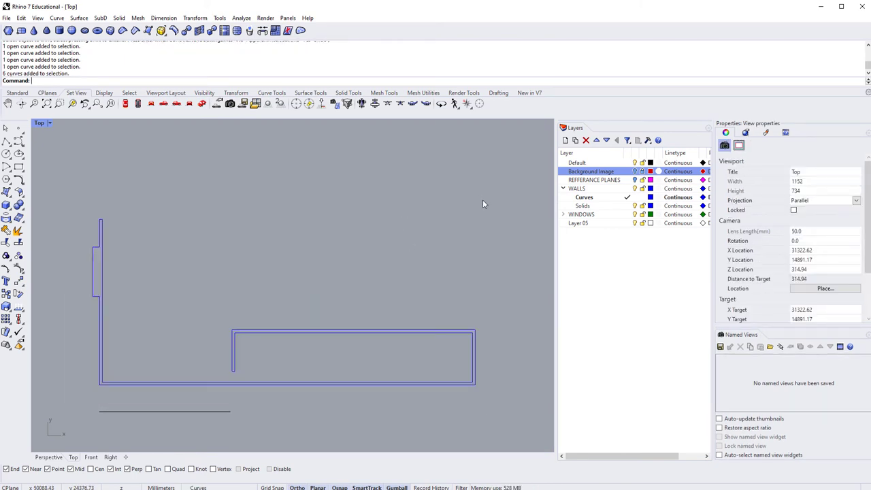
left_click_drag(503, 180, 377, 336)
key("Escape")
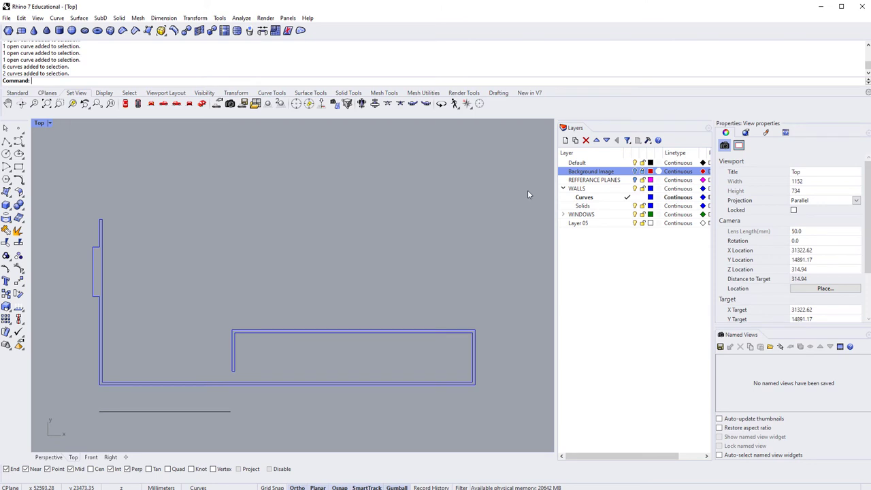
left_click_drag(527, 191, 468, 334)
key("Escape")
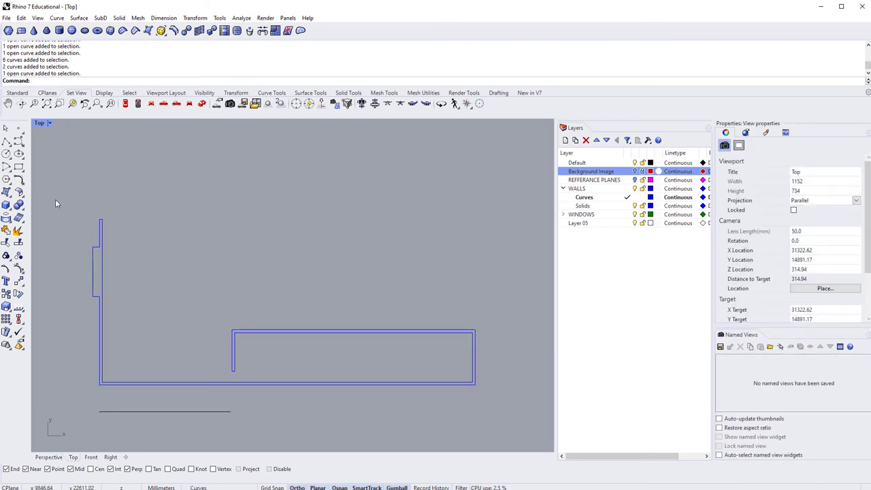
left_click_drag(57, 199, 144, 369)
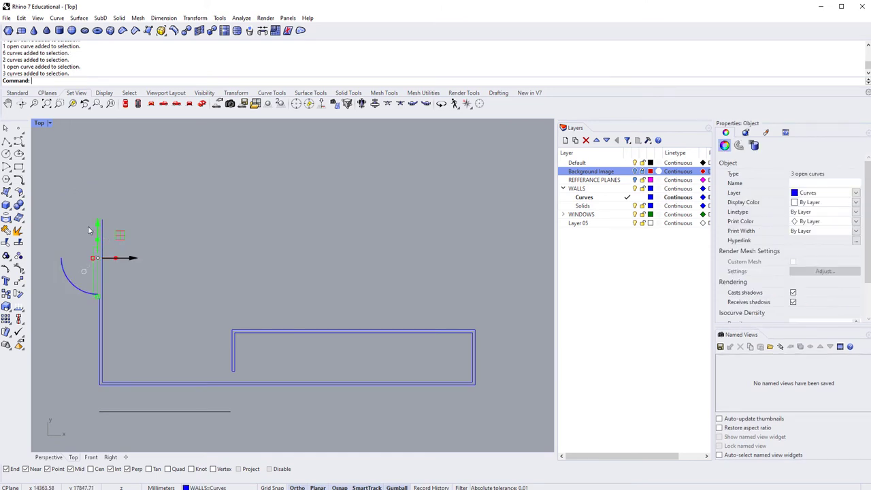
key("Delete")
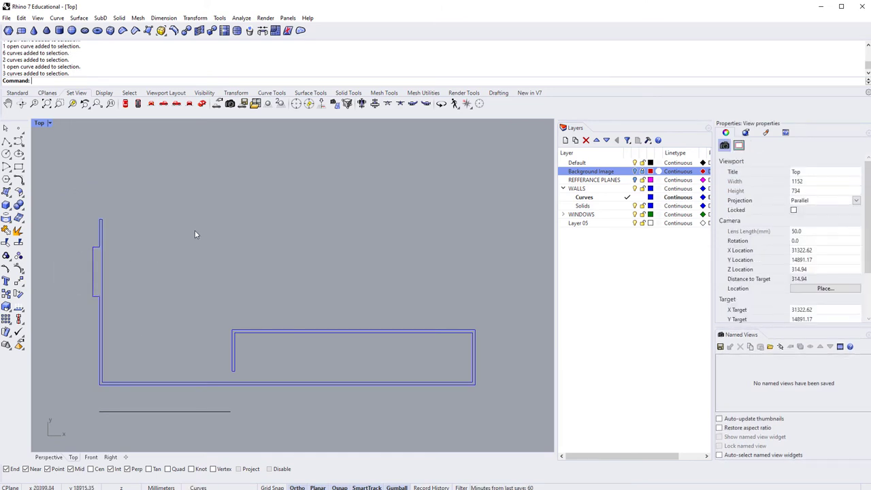
Join all the wall and fireplace curves into one curve, and select it to check its type in the object properties
left_click_drag(508, 160, 83, 410)
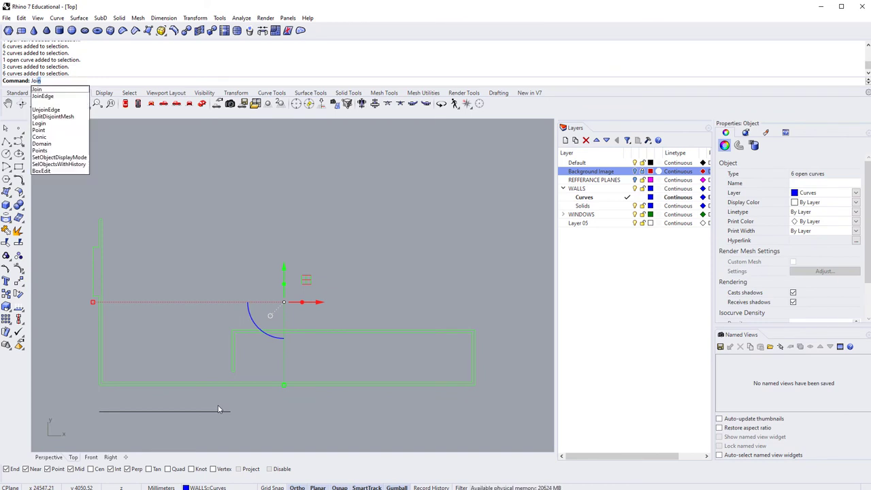
key("Return")
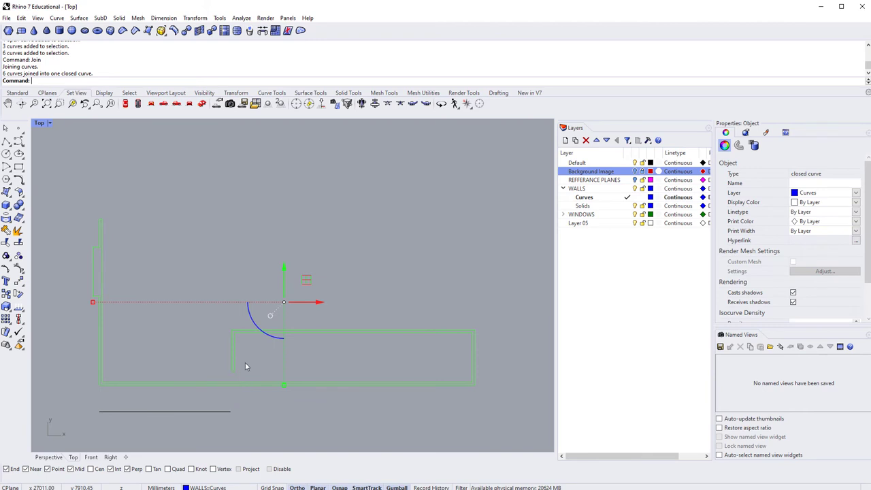
left_click(242, 361)
left_click(232, 356)
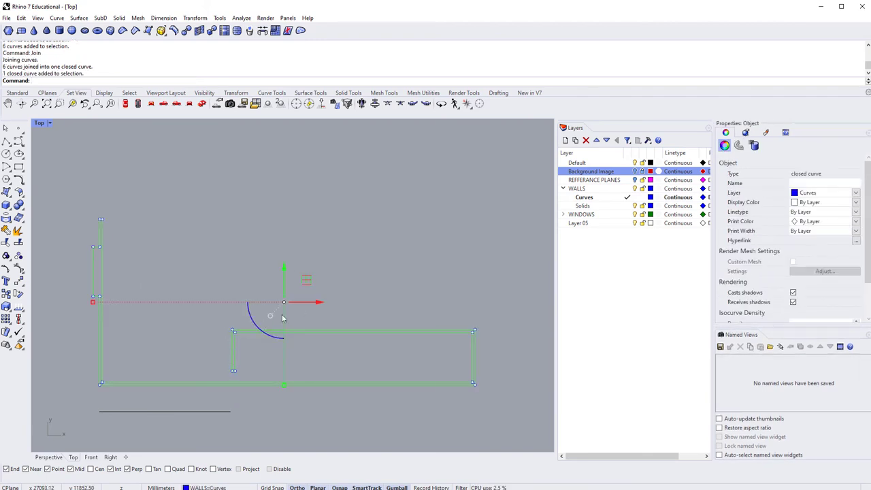
left_click(453, 357)
left_click(362, 331)
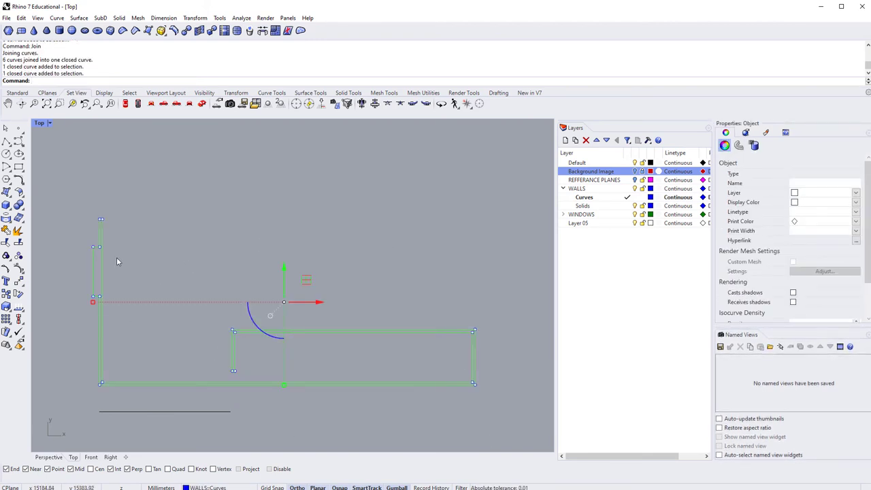
left_click(810, 175)
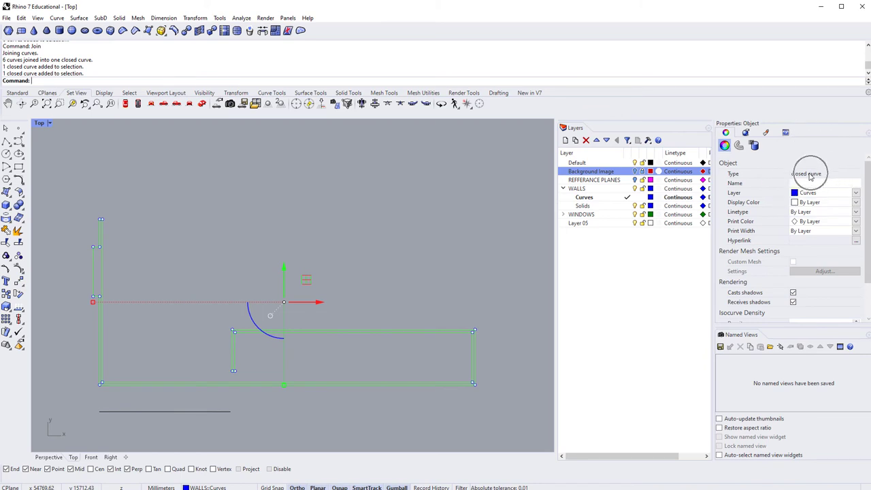
left_click(798, 175)
left_click(799, 177)
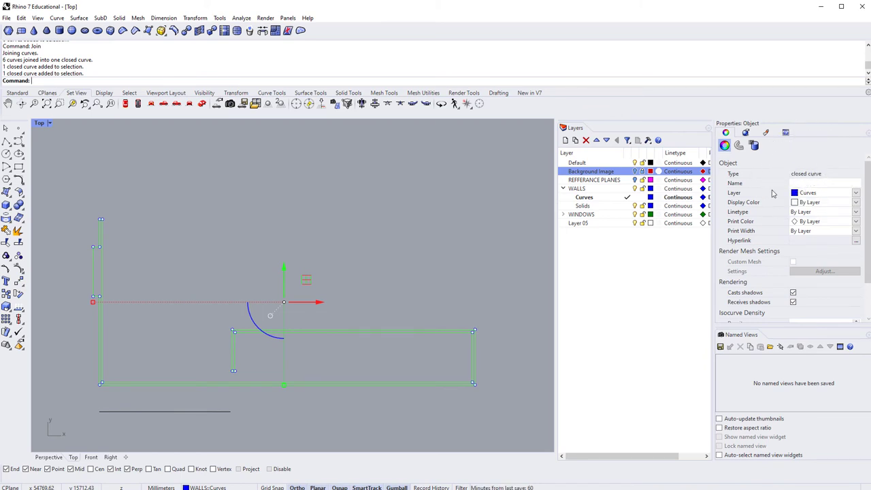
left_click(411, 266)
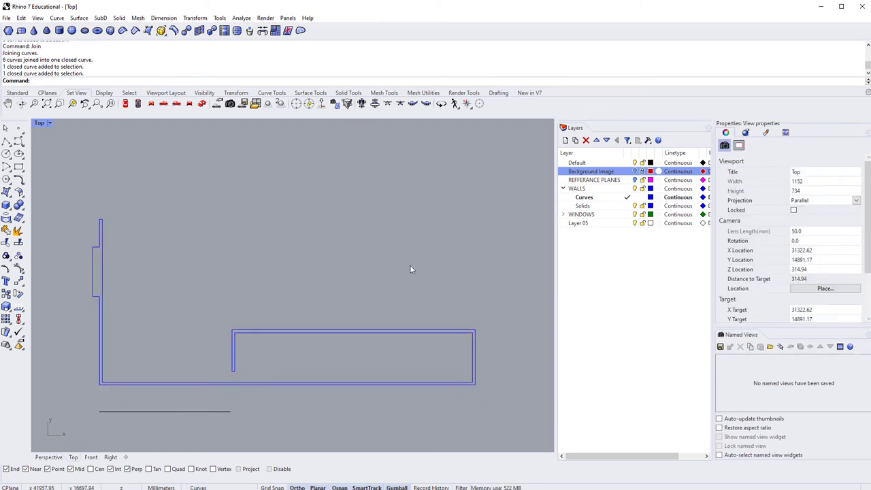
Turn on the REFFERANCE PLANES and Background Image layers
left_click(634, 180)
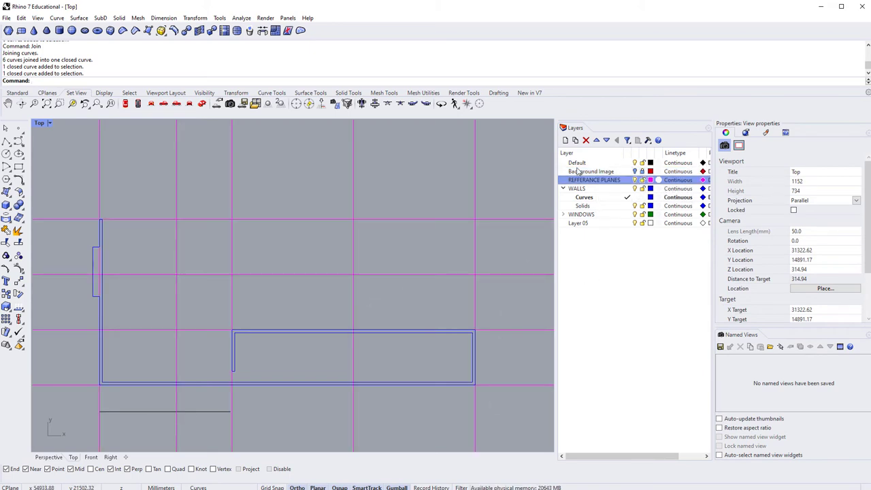
left_click(634, 170)
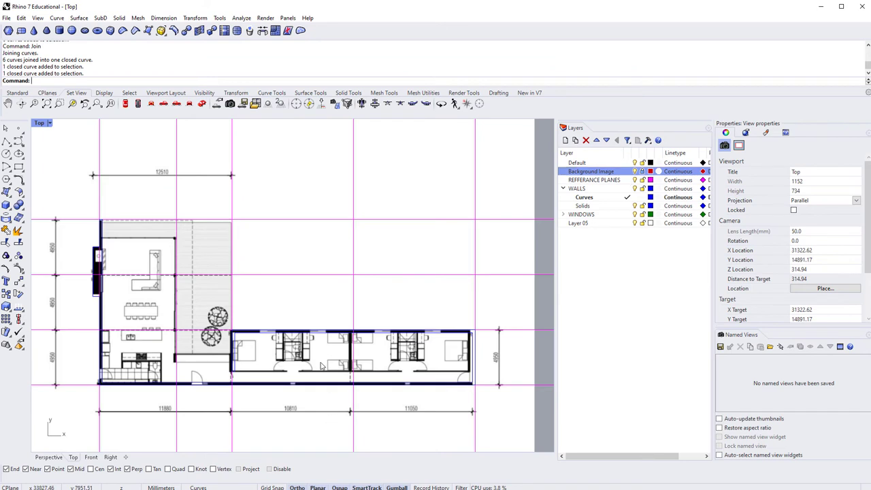
right_click_drag(323, 367, 271, 347)
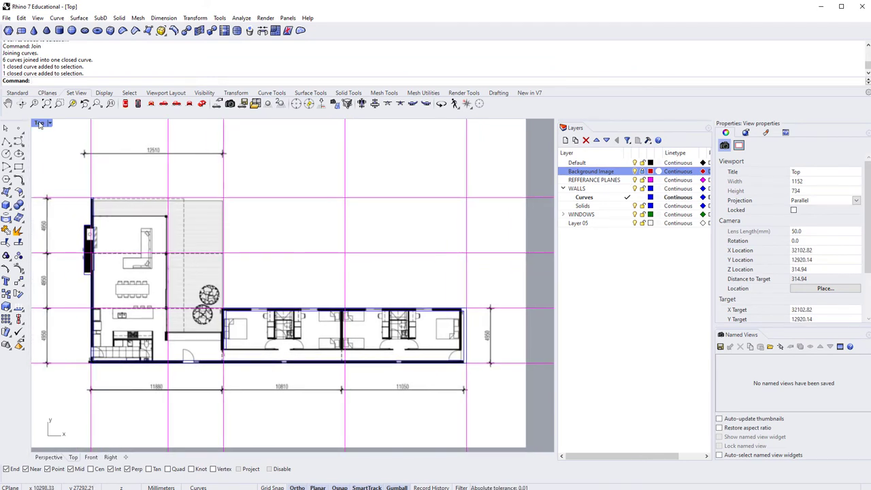
Switch from the maximized Top view to a maximized Perspective view framing the floor plan
double_click(40, 123)
double_click(312, 123)
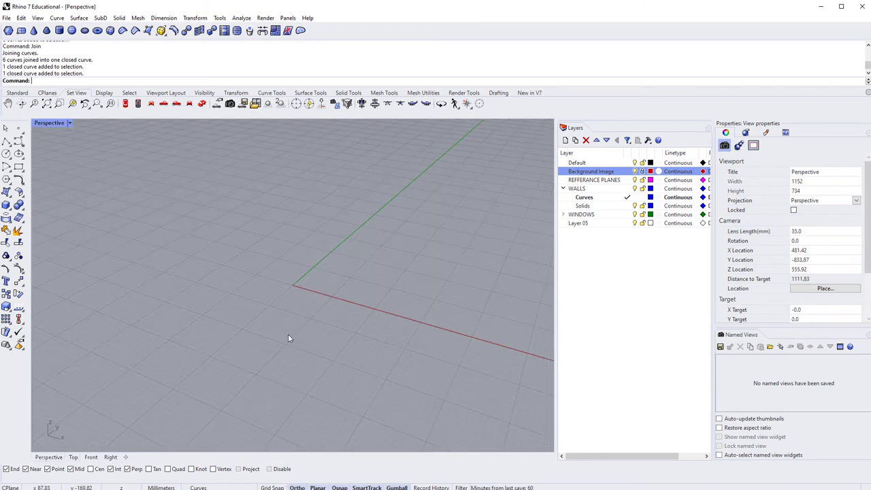
right_click_drag(288, 334, 311, 300)
scroll(293, 296, "down", 3)
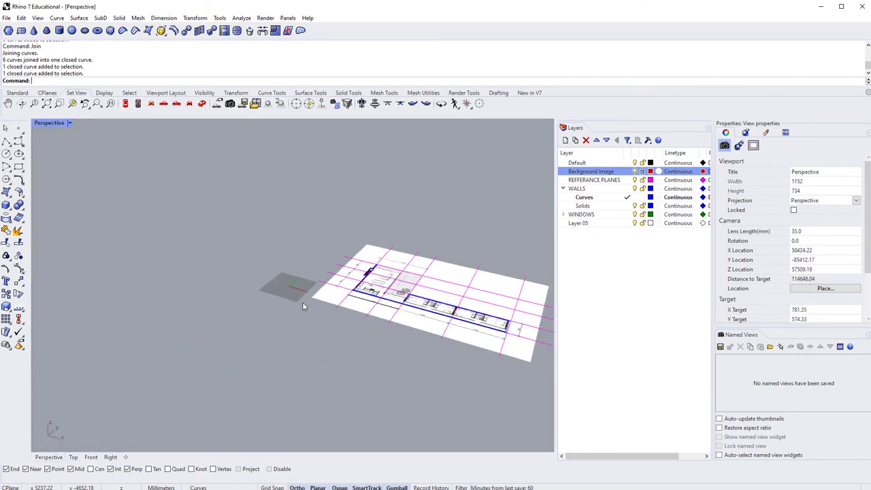
scroll(381, 331, "up", 8)
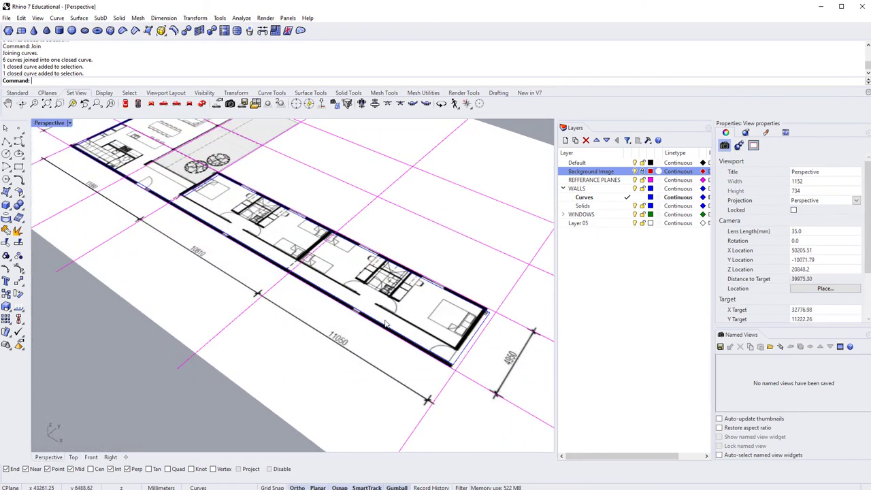
Extrude the joined wall outline curve 3500 mm upward as a solid with ExtrudeCrv
left_click(386, 326)
scroll(327, 331, "up", 3)
right_click_drag(326, 331, 339, 311)
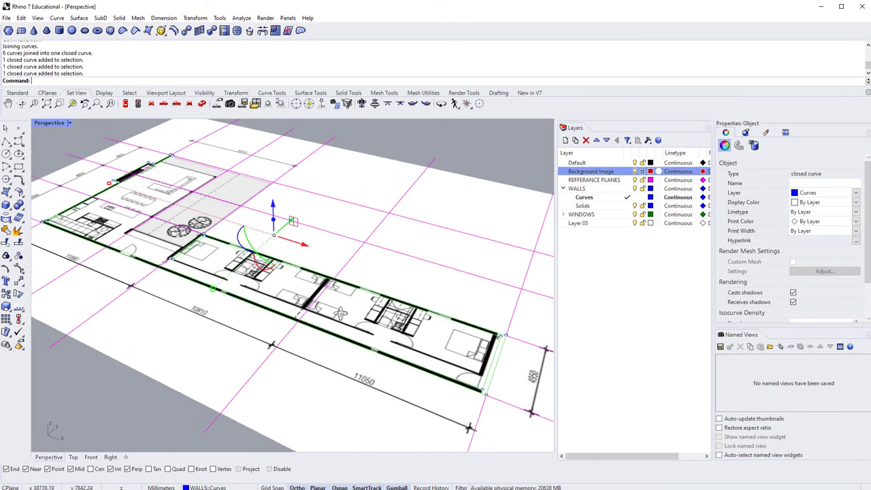
type("ExtrudeCrv")
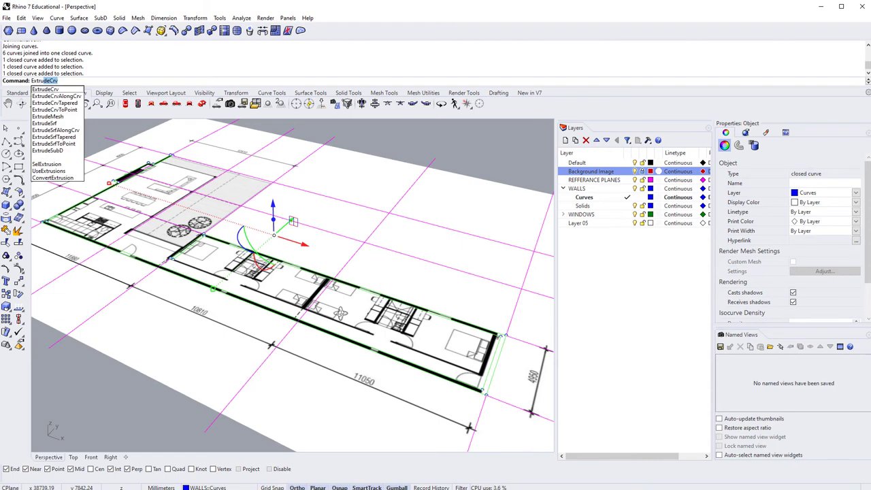
key("Return")
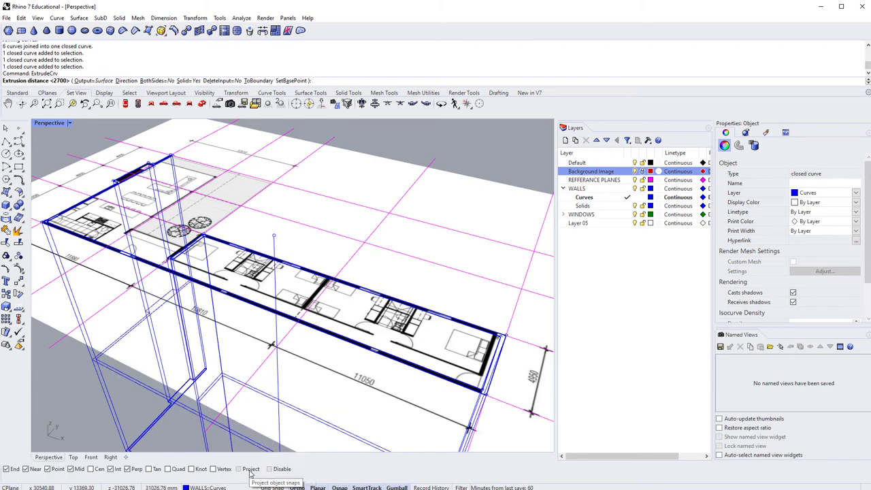
right_click_drag(272, 218, 331, 189)
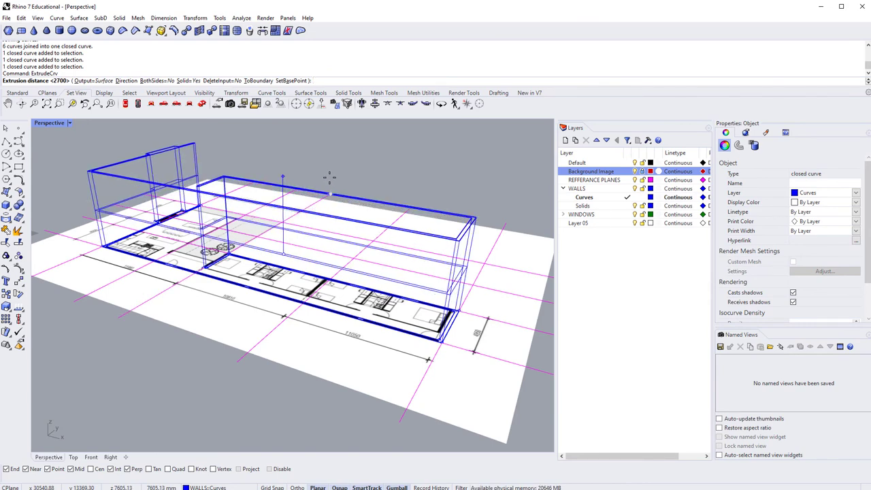
type("35")
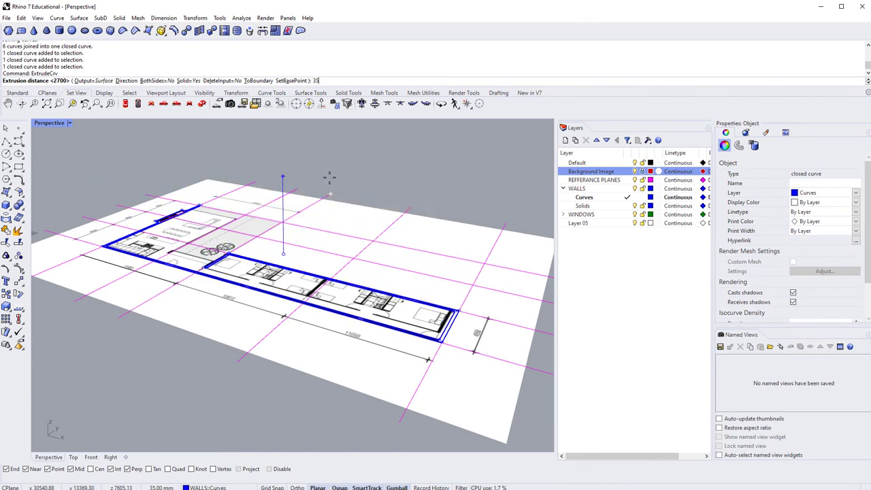
type("00")
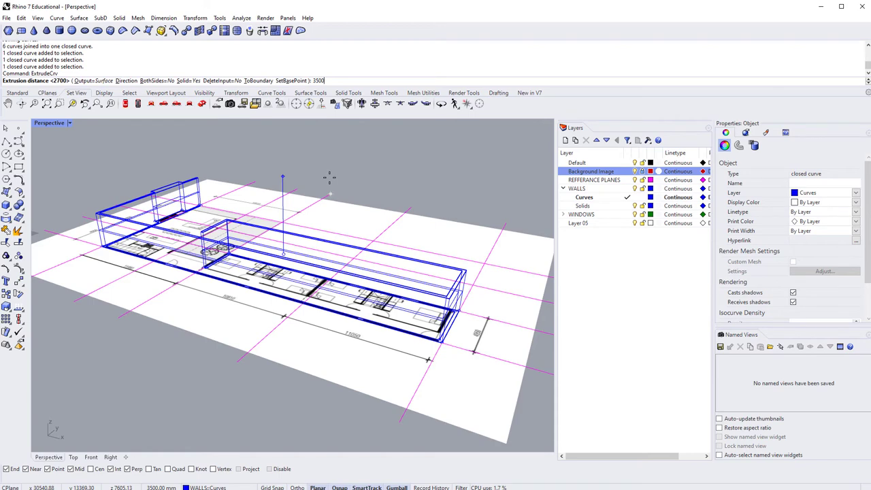
key("Return")
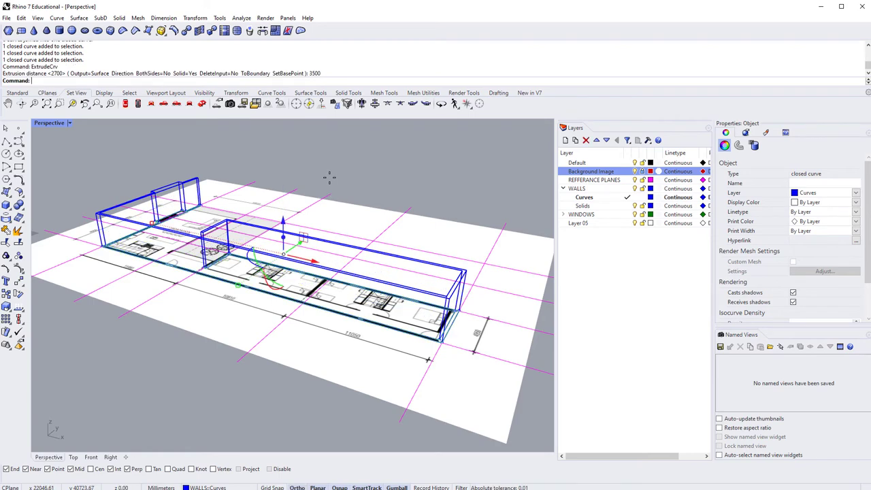
left_click(329, 177)
Set the Perspective viewport's display mode to Shaded
right_click_drag(329, 177, 102, 204)
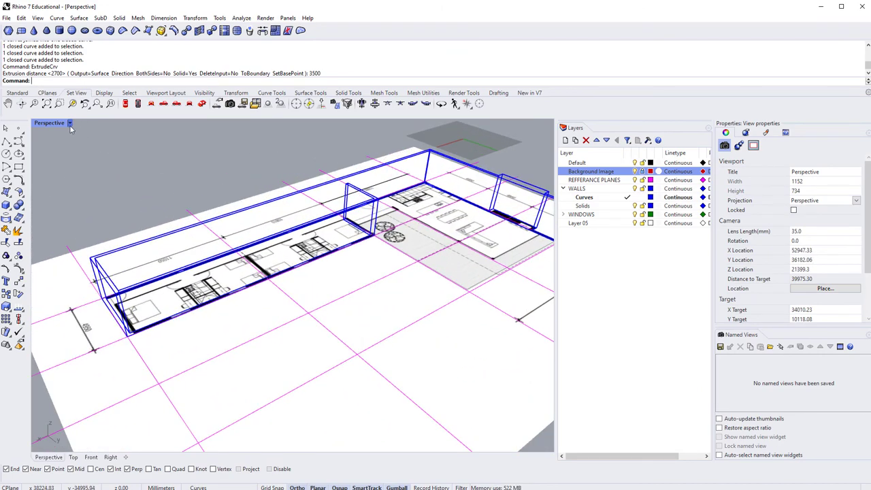
left_click(69, 124)
left_click(61, 167)
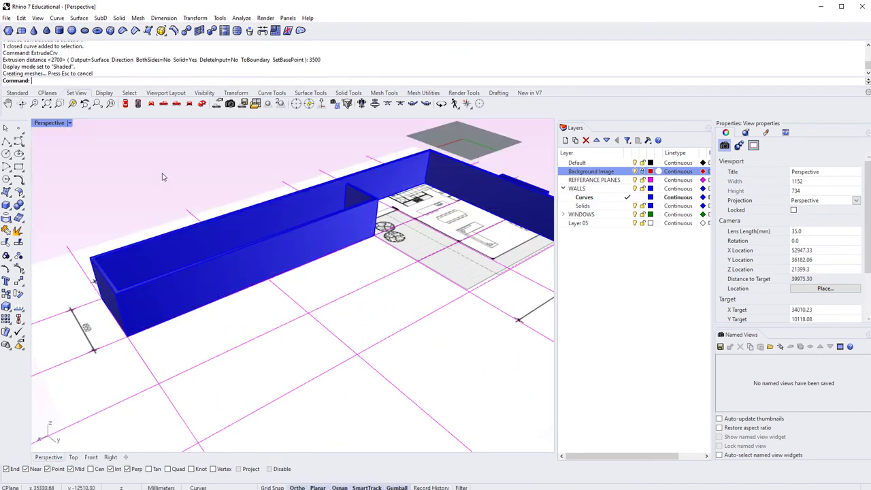
right_click_drag(162, 177, 320, 253)
Move the extruded wall solid to the Solids sublayer of WALLS and clear the selection
left_click(320, 252)
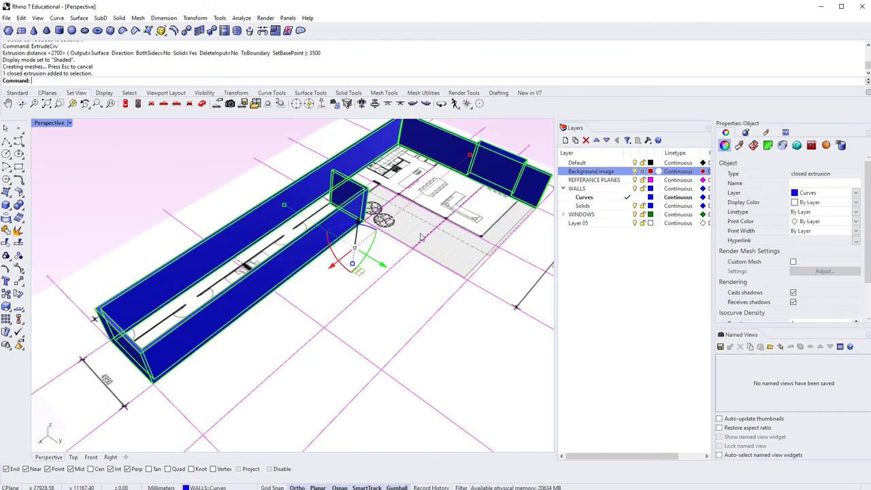
left_click(452, 195)
right_click_drag(452, 195, 318, 289)
left_click(318, 289)
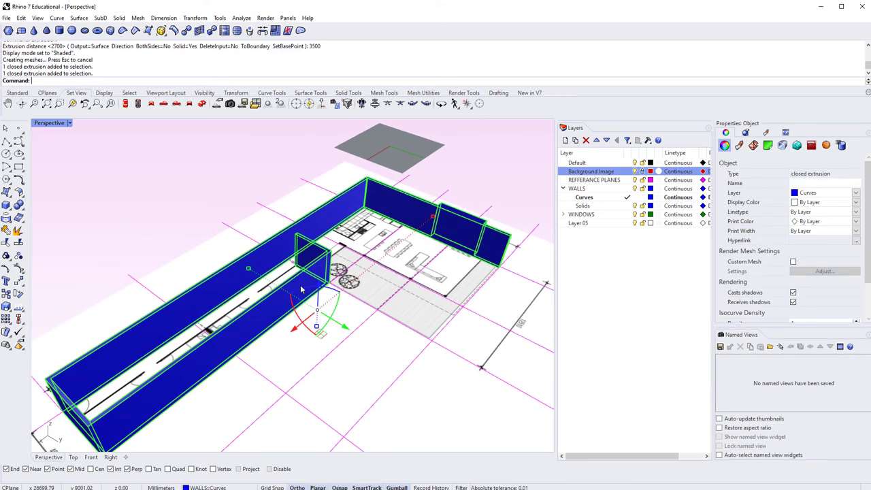
scroll(277, 338, "up", 3)
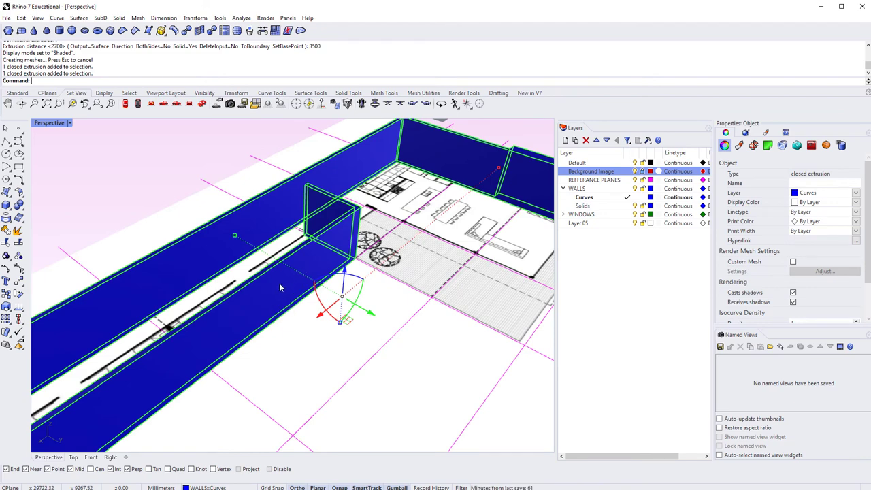
right_click_drag(281, 288, 300, 289)
left_click(597, 206)
right_click(598, 208)
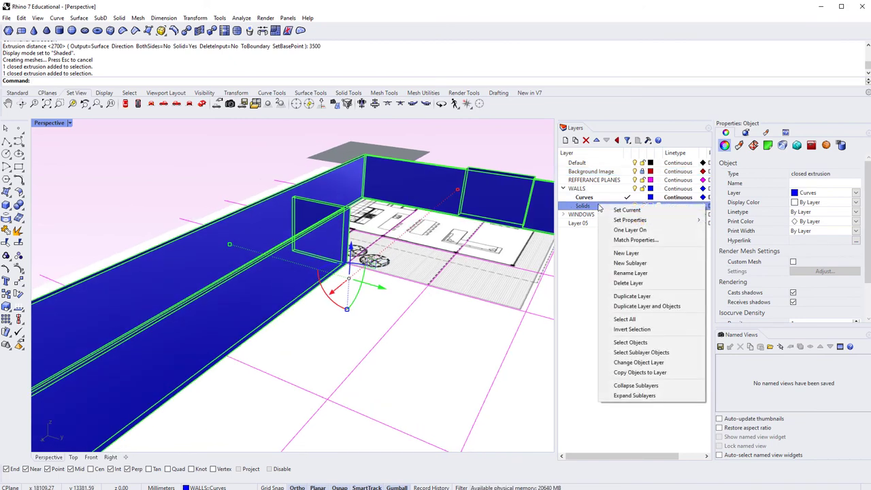
left_click(630, 365)
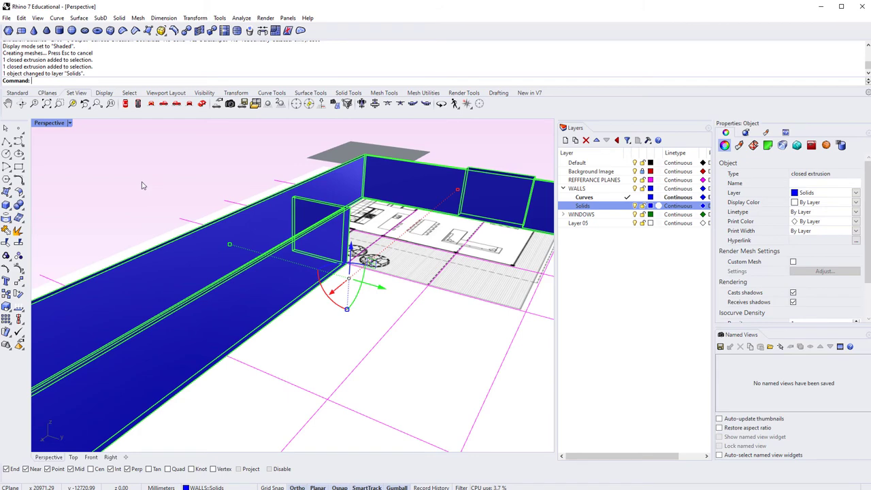
key("Escape")
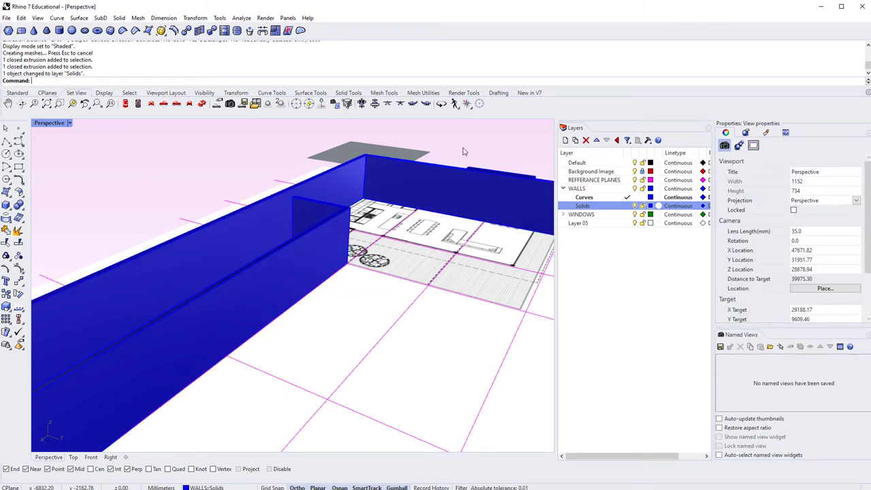
Hide the Solids sublayer of WALLS to inspect the floor plan beneath, and show the wall solid again
left_click(634, 205)
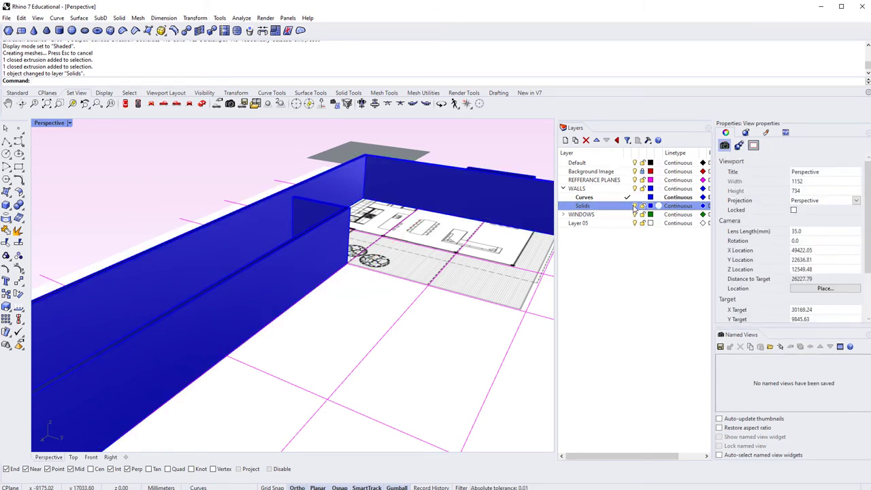
scroll(239, 306, "down", 3)
right_click_drag(239, 306, 318, 287)
scroll(325, 322, "up", 2)
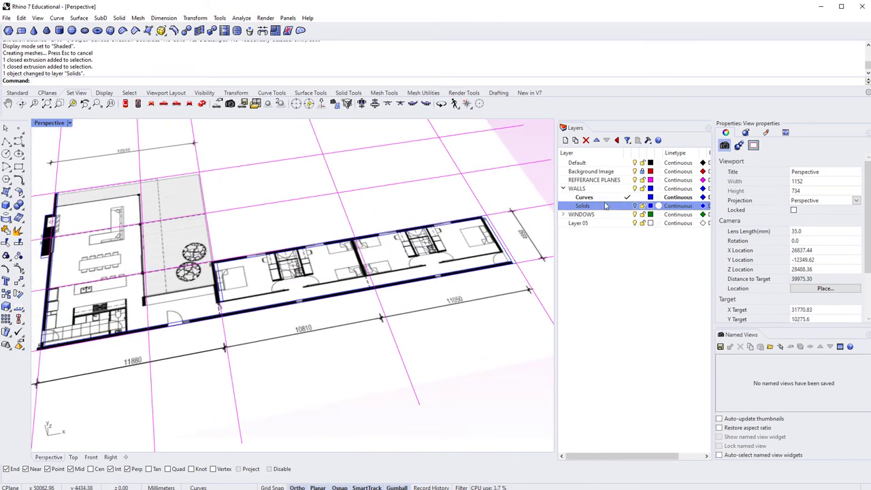
left_click(635, 205)
right_click_drag(421, 292, 522, 251)
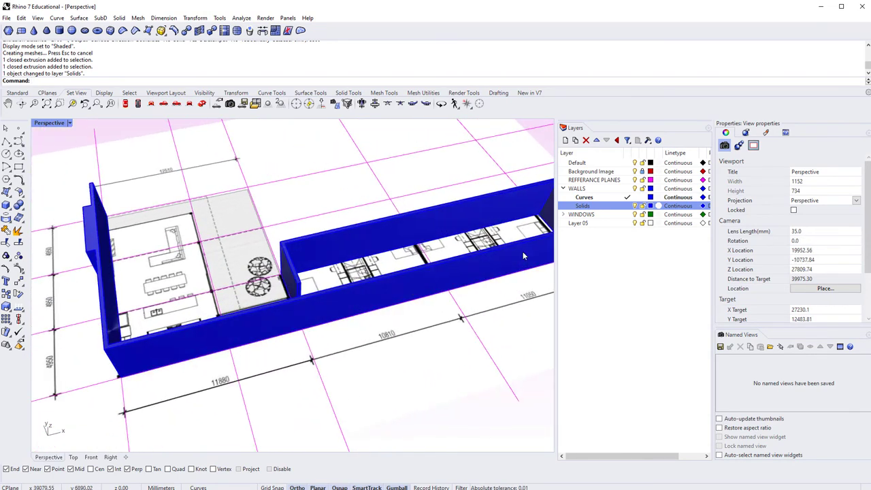
right_click_drag(296, 181, 223, 243)
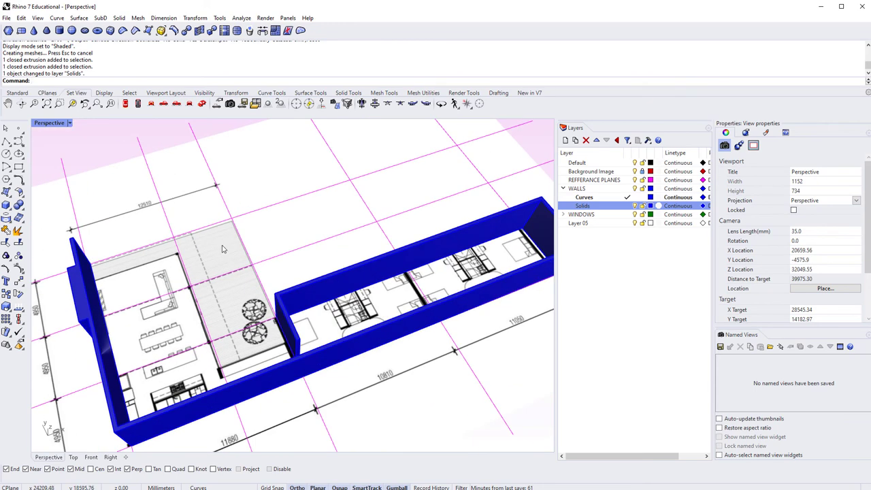
Switch to the Top view of the bedroom wing and enable the Project object snap
key("ctrl+F1")
scroll(330, 357, "up", 3)
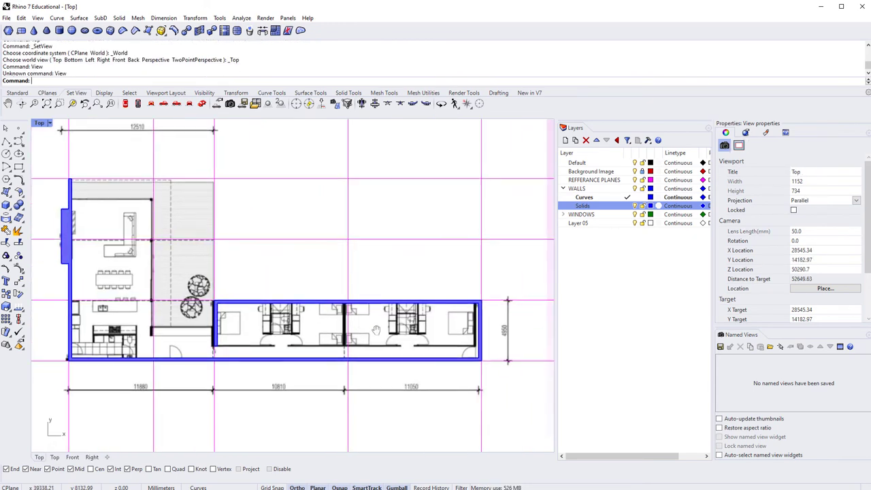
scroll(372, 318, "up", 2)
scroll(372, 319, "up", 1)
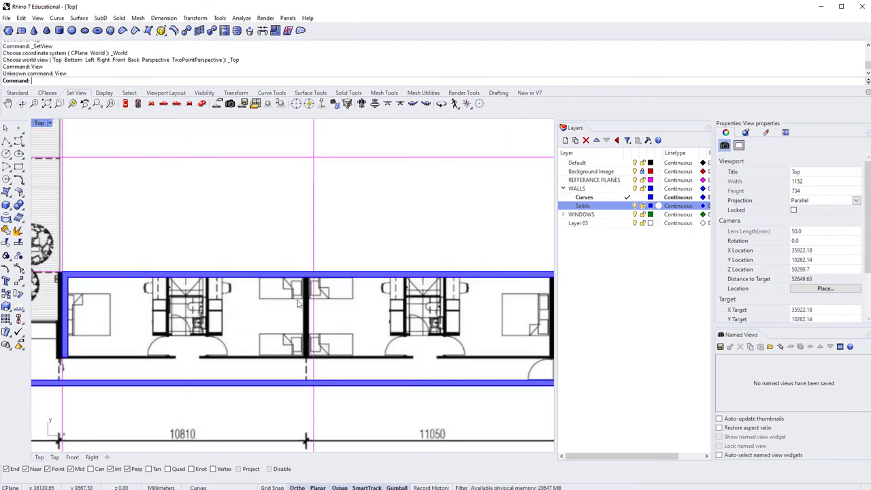
right_click_drag(280, 328, 303, 306)
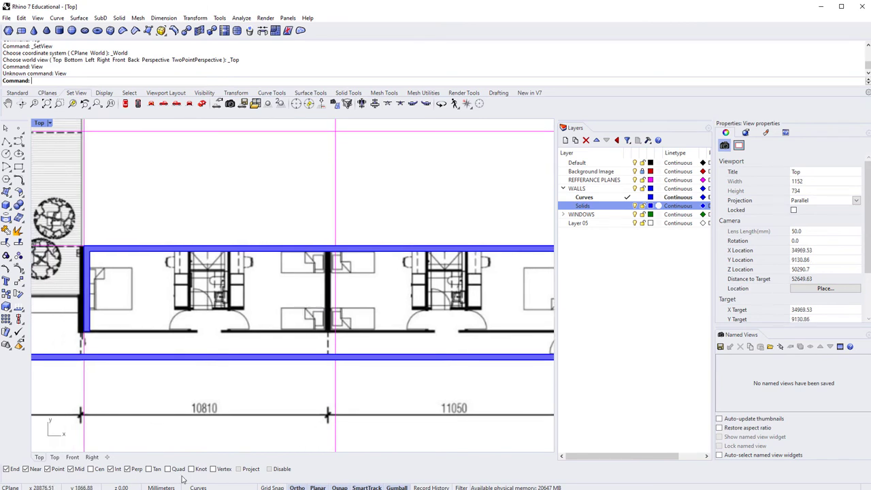
left_click(250, 471)
scroll(234, 323, "down", 3)
scroll(285, 307, "up", 2)
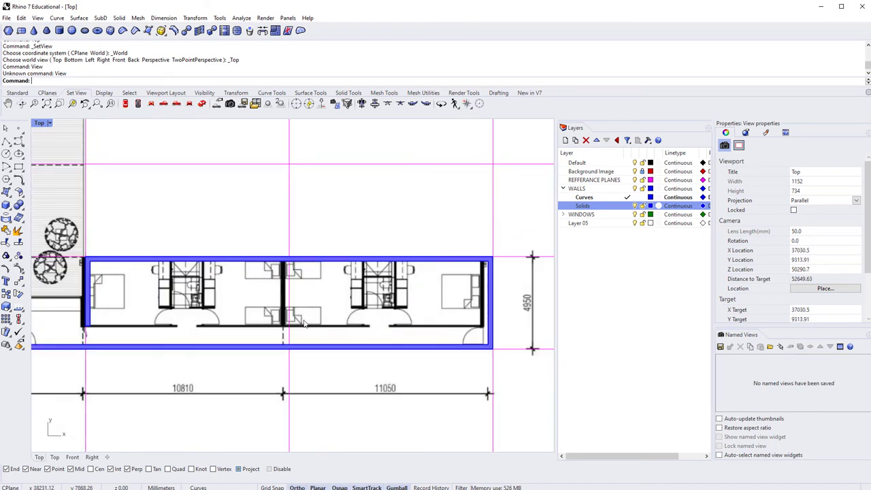
left_click(238, 470)
left_click(612, 201)
left_click(612, 199)
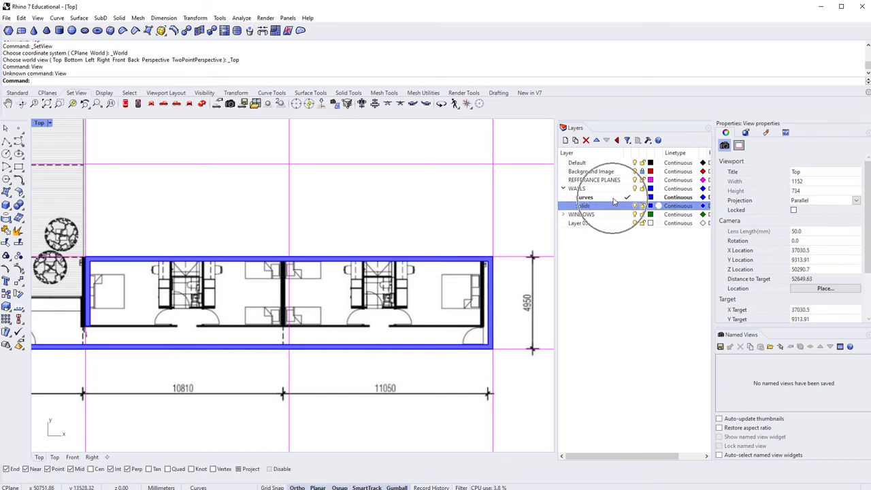
left_click(627, 197)
right_click_drag(276, 390, 237, 383)
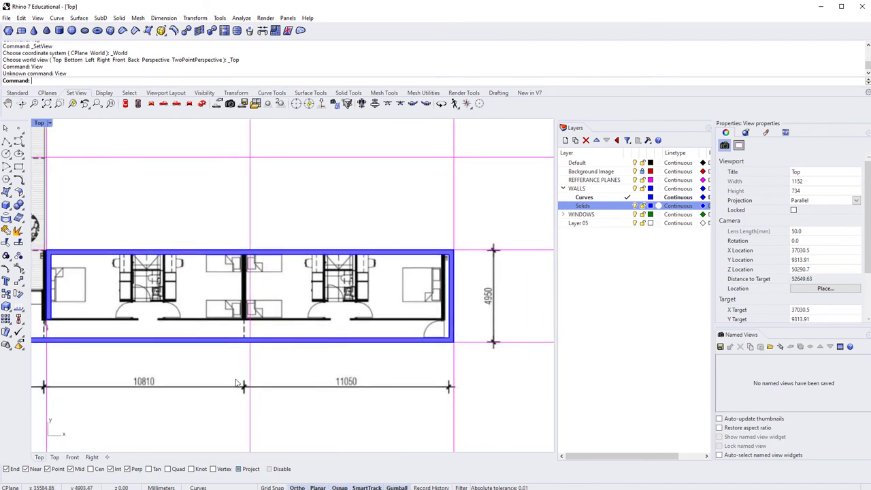
left_click(251, 375)
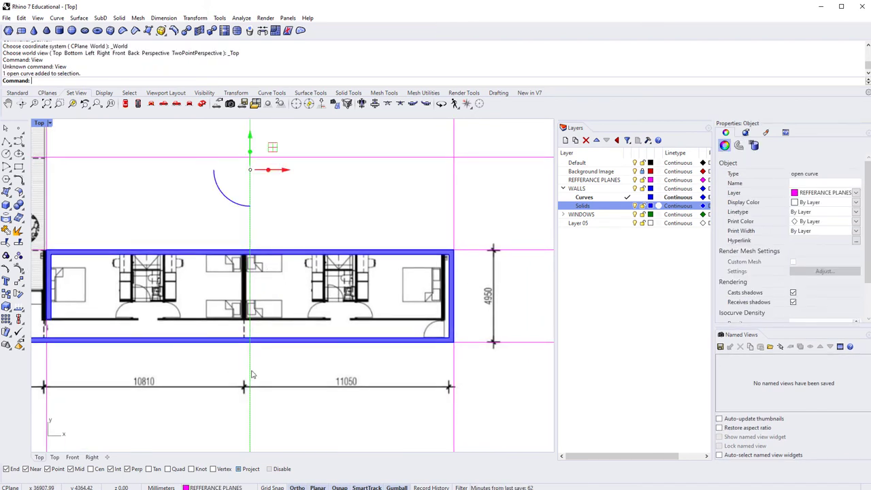
key("Escape")
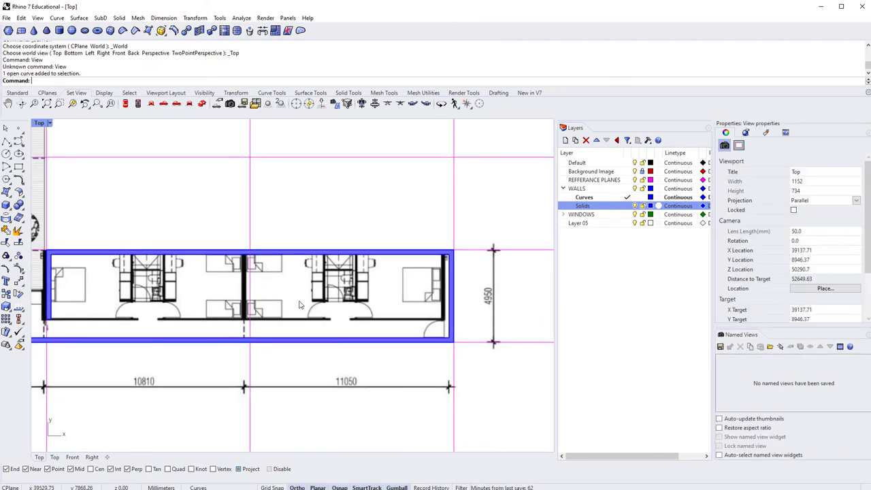
Draw a line along the bedrooms' corridor wall from the end of the short outer wall to the middle vertical reference line
right_click_drag(319, 296, 275, 296)
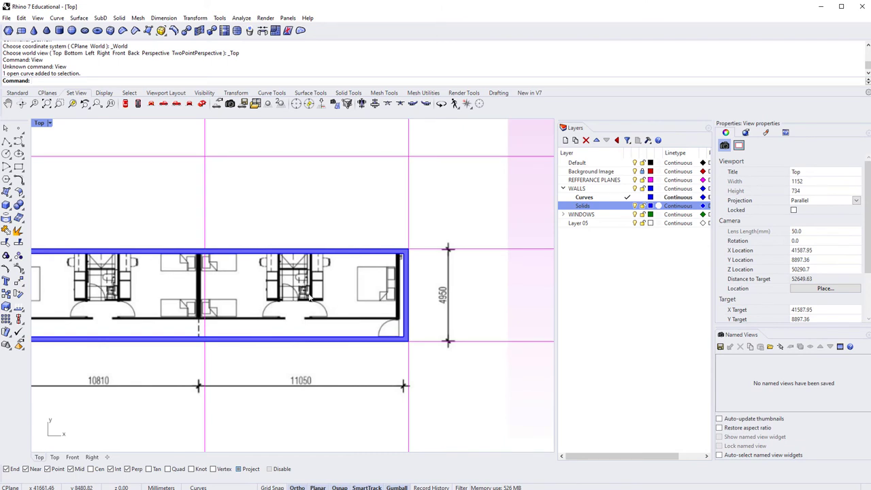
scroll(306, 292, "up", 2)
scroll(293, 299, "up", 2)
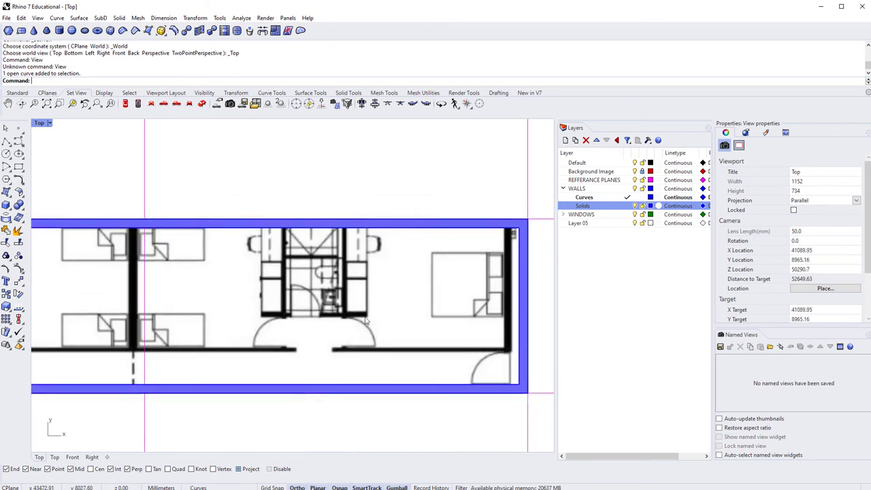
right_click_drag(365, 320, 331, 319)
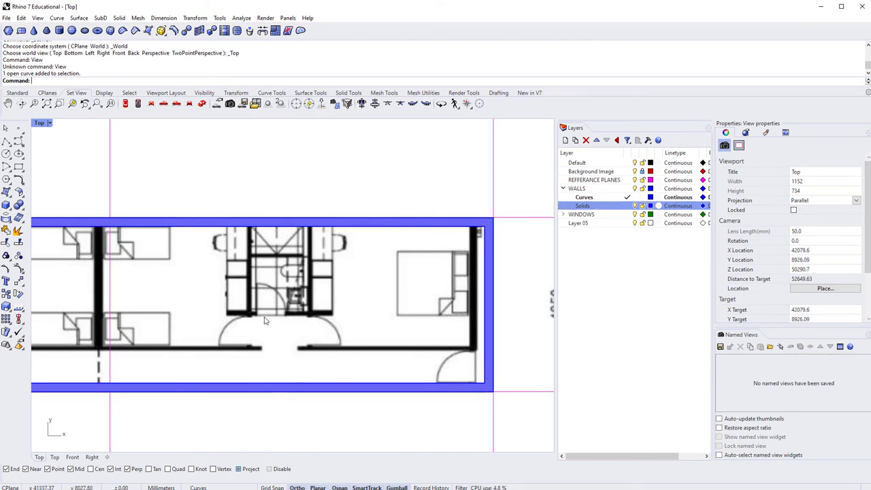
right_click_drag(267, 321, 246, 310)
type("line")
key("Return")
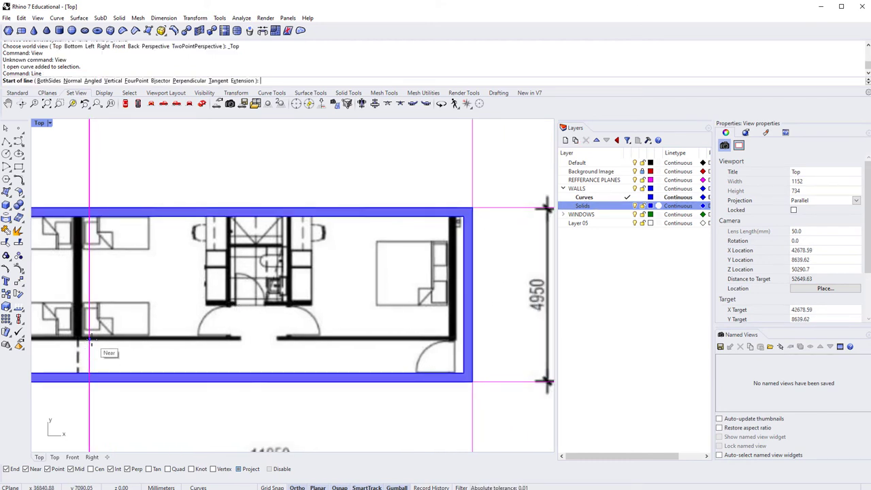
right_click_drag(206, 328, 463, 343)
right_click_drag(97, 332, 263, 327)
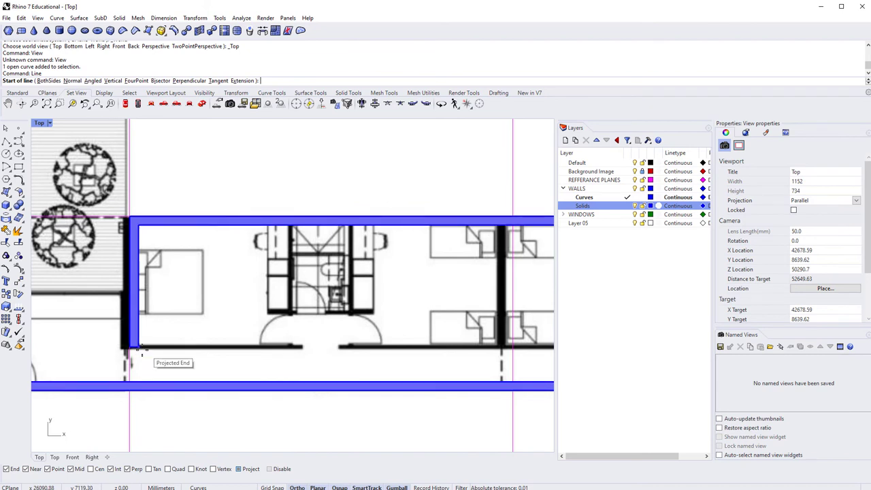
left_click(138, 349)
left_click(509, 350)
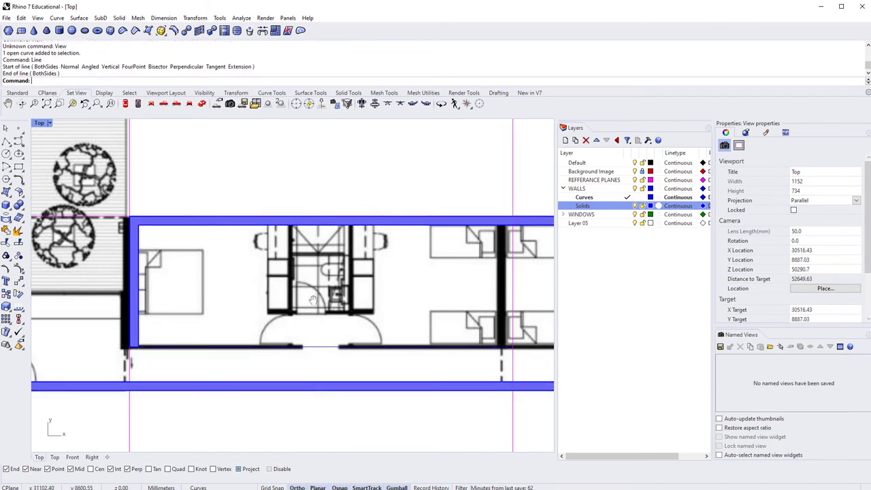
Draw a vertical line from the midpoint of the corridor wall line up past the outer wall, through the bathroom block
right_click_drag(312, 301, 196, 302)
key("Return")
left_click(207, 345)
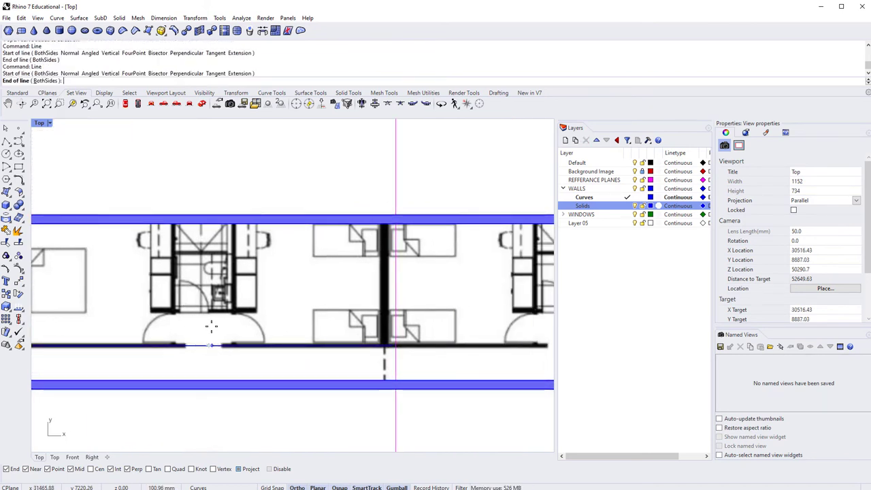
left_click(209, 182)
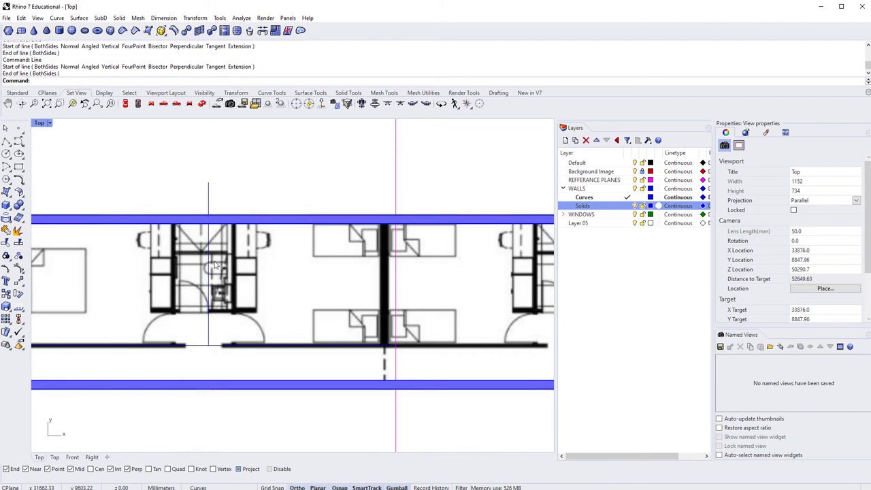
left_click(209, 272)
key("Escape")
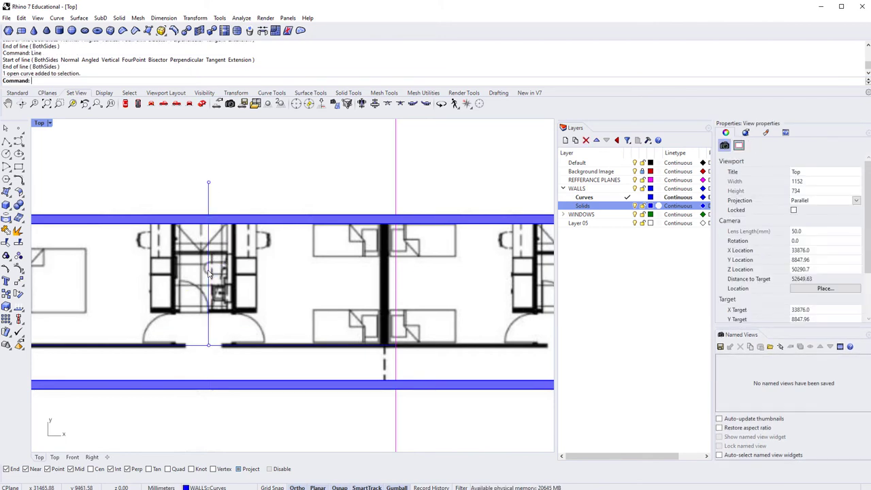
left_click(209, 273)
scroll(218, 275, "up", 5)
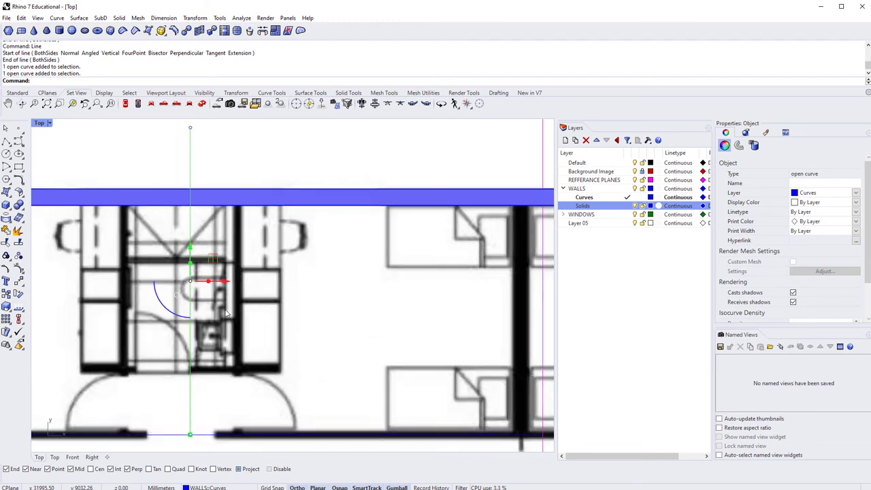
key("Escape")
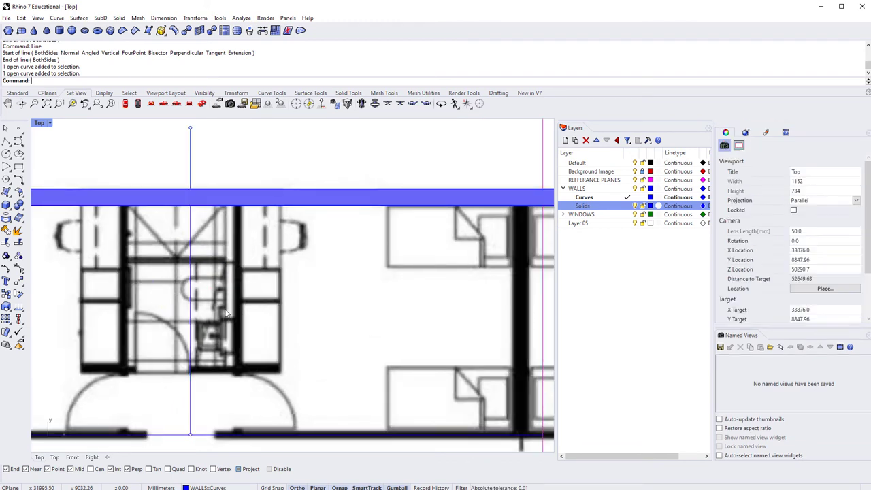
Make REFFERANCE PLANES the current layer and move the new corridor and bathroom lines onto it
left_click(616, 180)
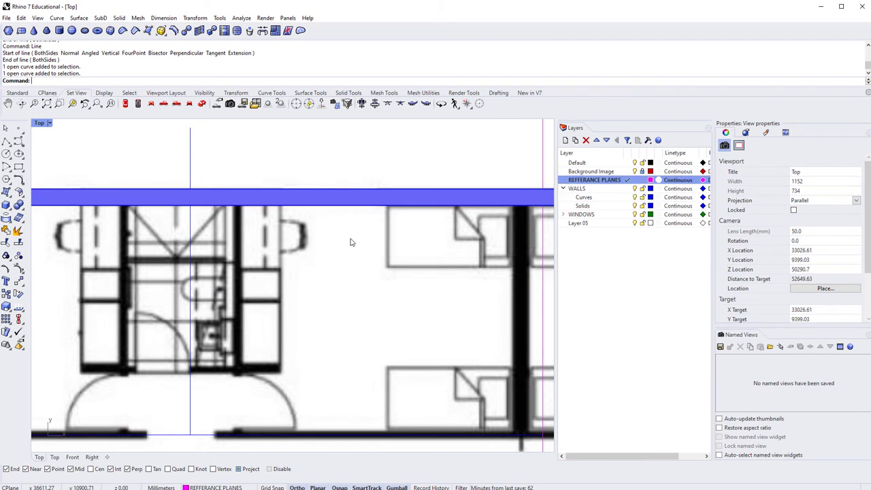
right_click_drag(172, 177, 197, 213)
left_click(217, 206)
scroll(218, 206, "down", 3)
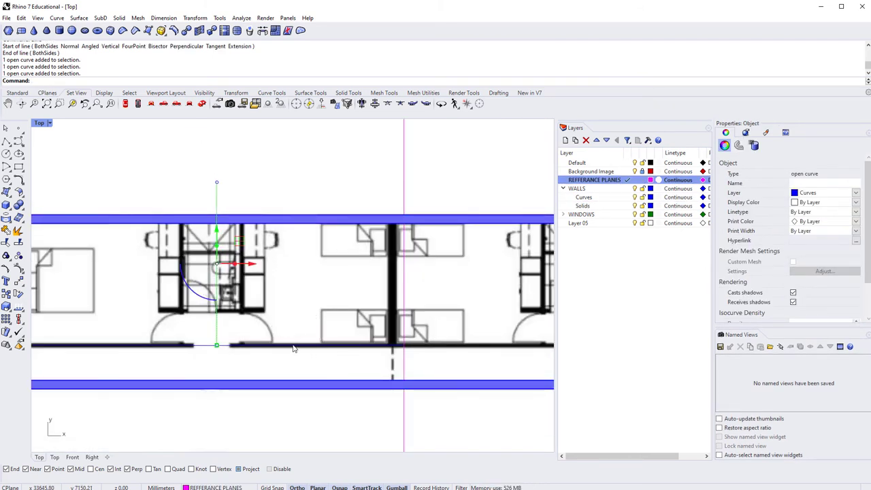
left_click(291, 345, "shift")
right_click(606, 184)
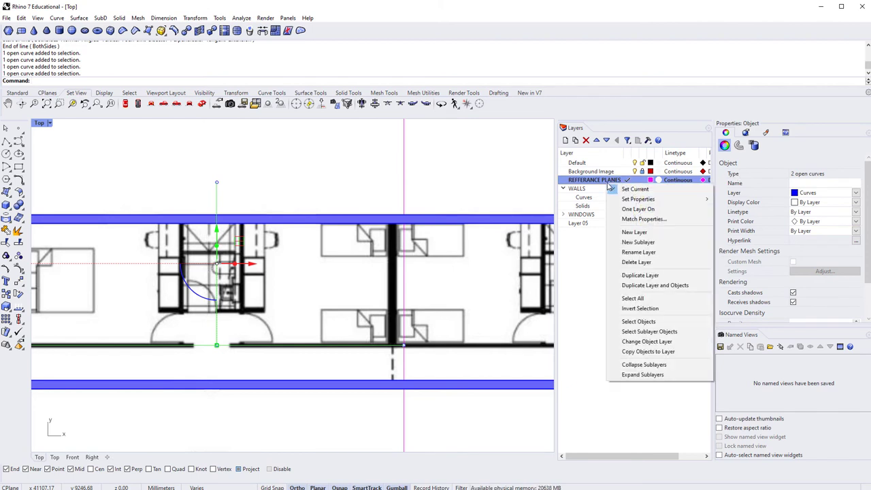
left_click(642, 336)
key("Escape")
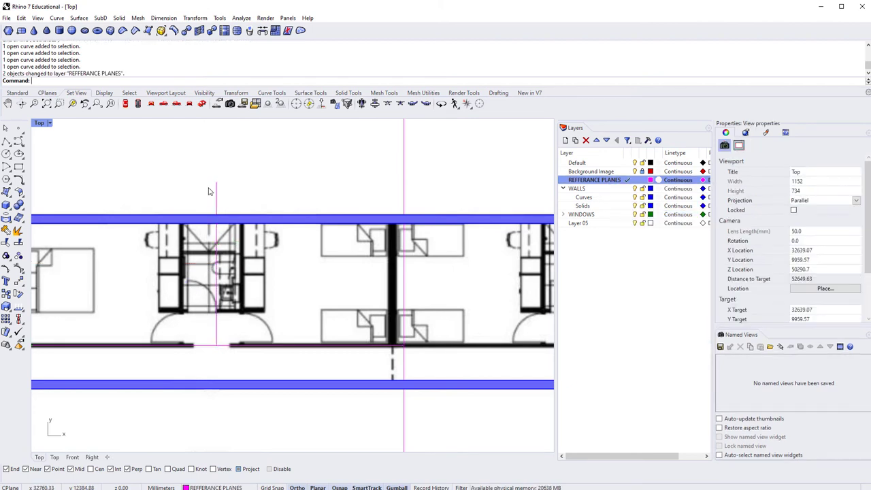
Stretch the horizontal corridor reference line about its midpoint so it spans the full length of the house plan
left_click(238, 346)
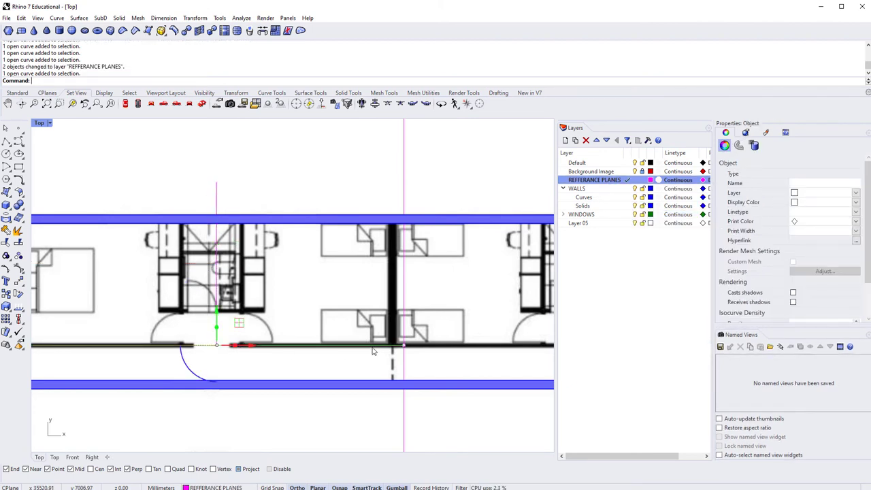
scroll(272, 349, "down", 5)
scroll(184, 356, "down", 2)
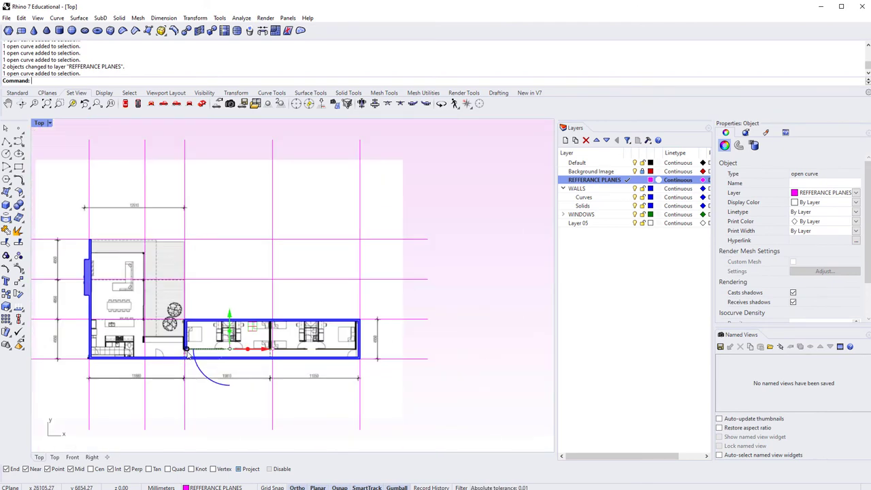
left_click_drag(190, 352, 45, 350)
left_click(466, 401)
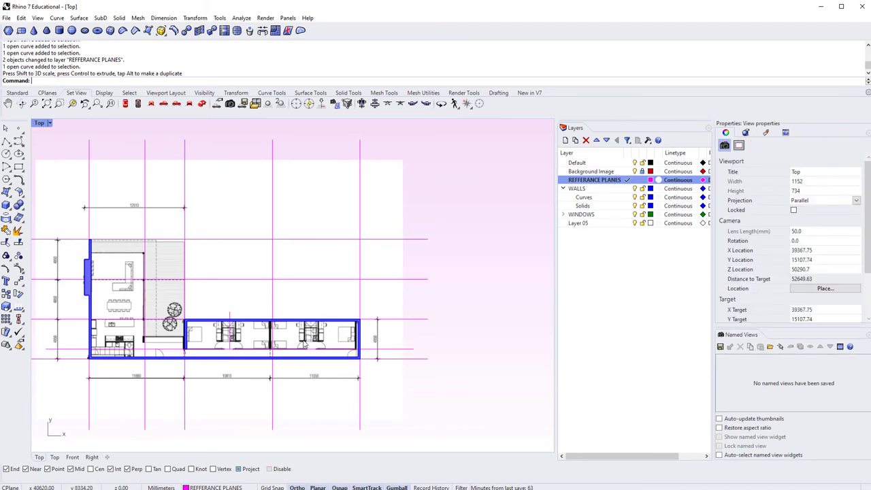
Offset the vertical reference line through the bathroom block 800 mm to each side
scroll(454, 364, "up", 5)
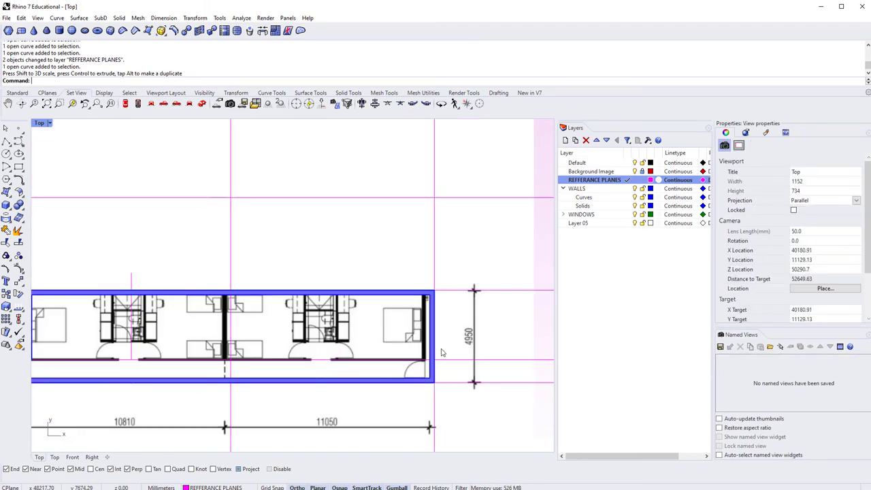
scroll(289, 354, "down", 3)
scroll(204, 353, "up", 6)
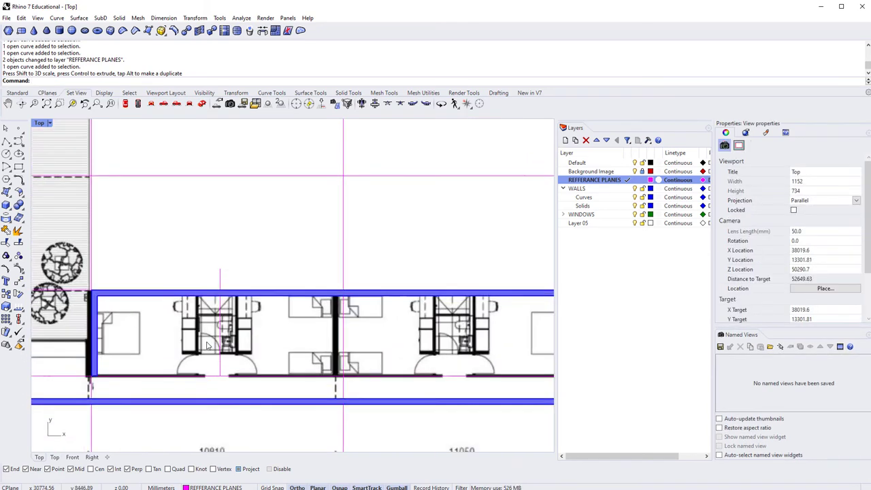
scroll(223, 373, "up", 3)
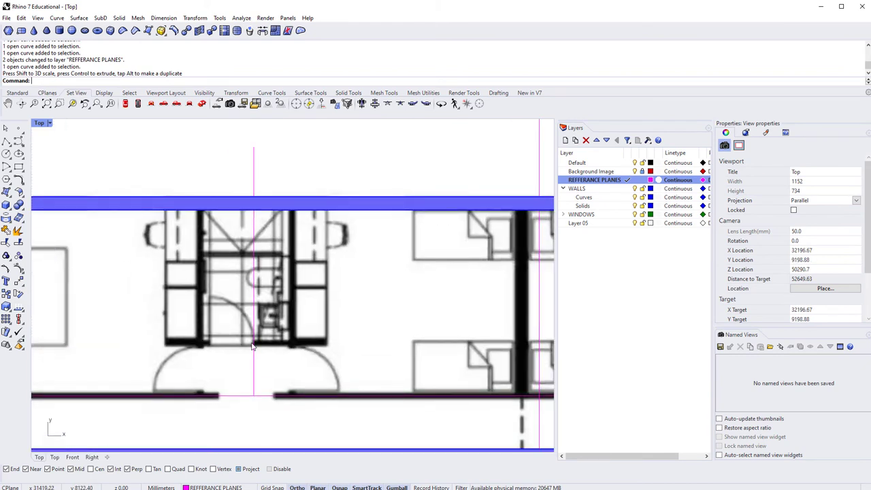
left_click(253, 345)
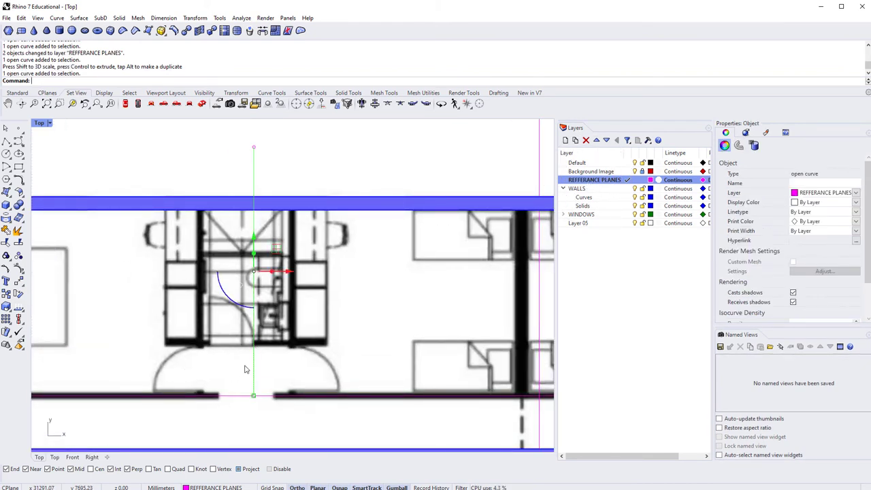
type("offset")
key("Return")
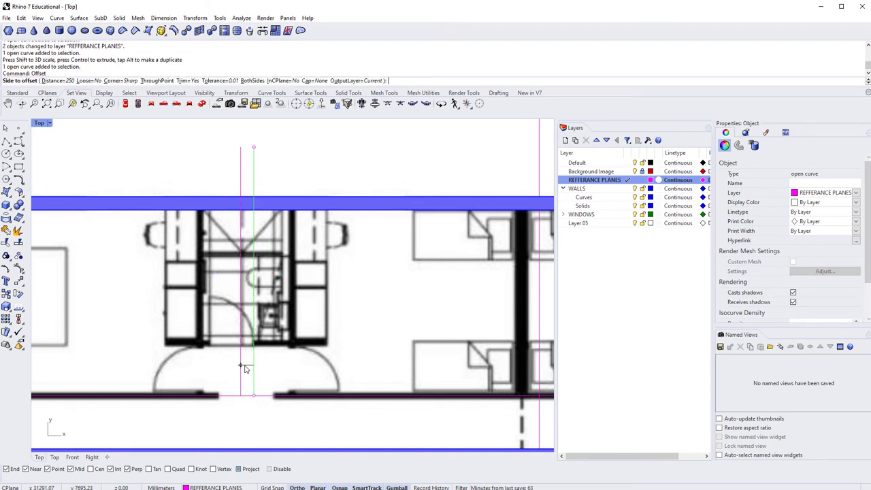
type("800")
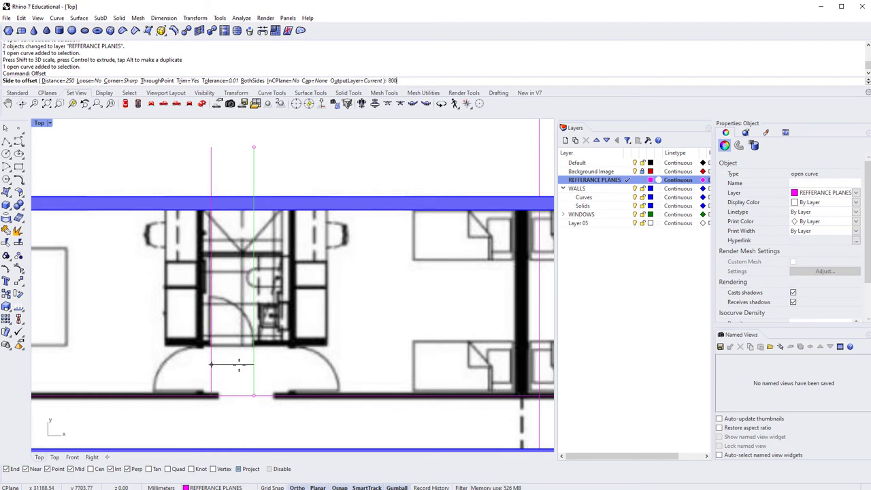
key("Return")
left_click(239, 365)
key("Return")
left_click(318, 370)
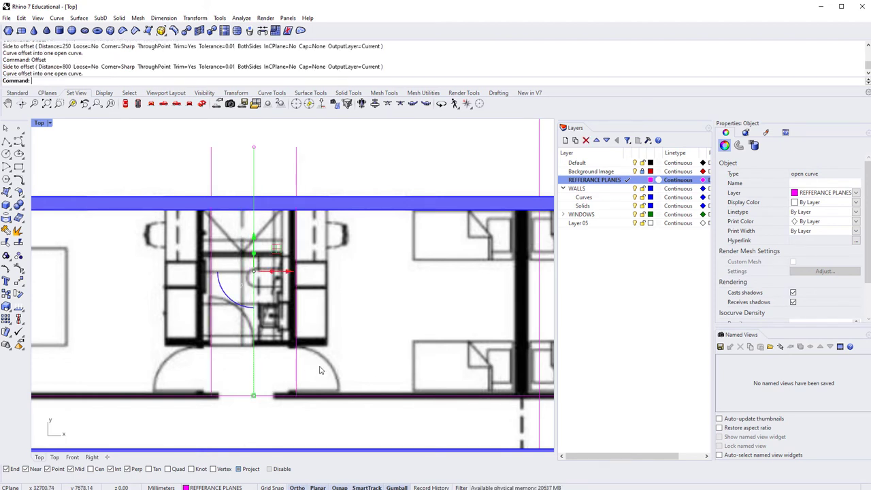
right_click_drag(319, 370, 316, 386)
key("Escape")
Offset both bathroom side reference lines 100 mm outward, away from the centre line
left_click(293, 342)
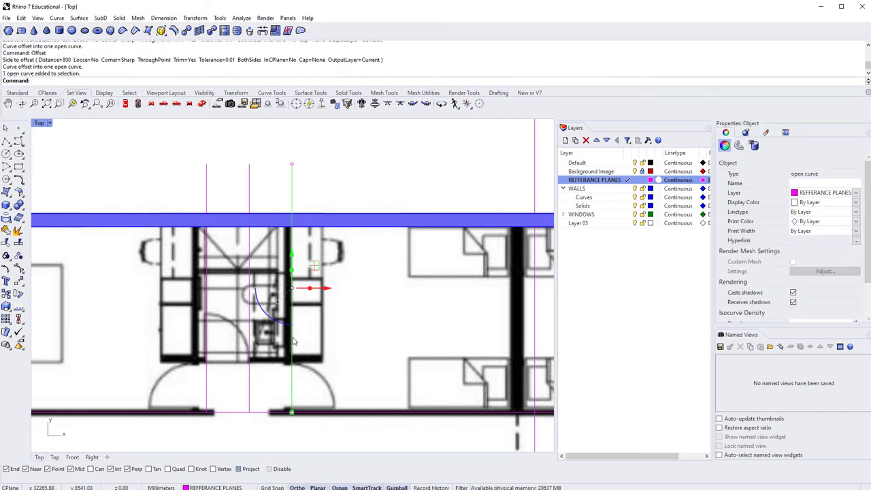
type("offset")
key("Return")
type("100")
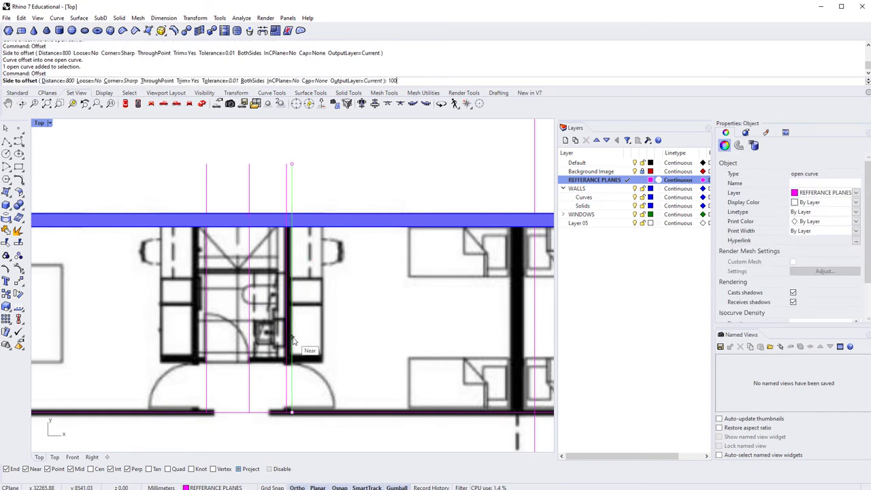
key("Return")
left_click(340, 307)
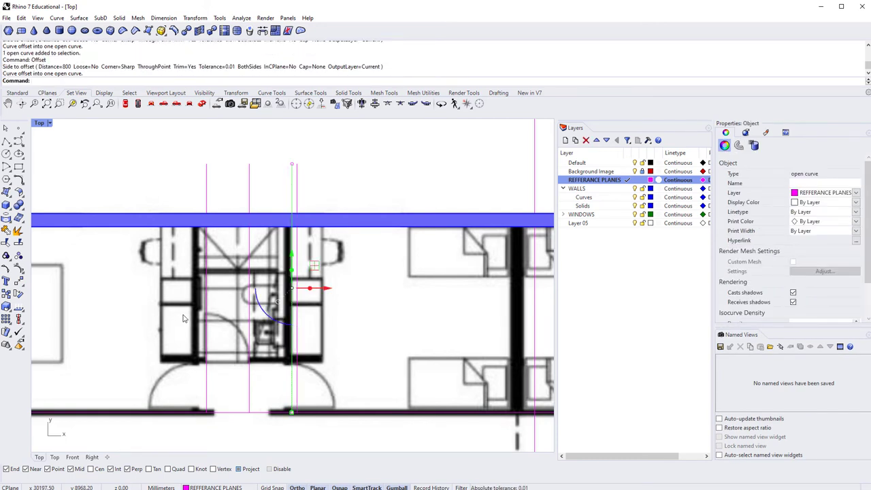
key("Escape")
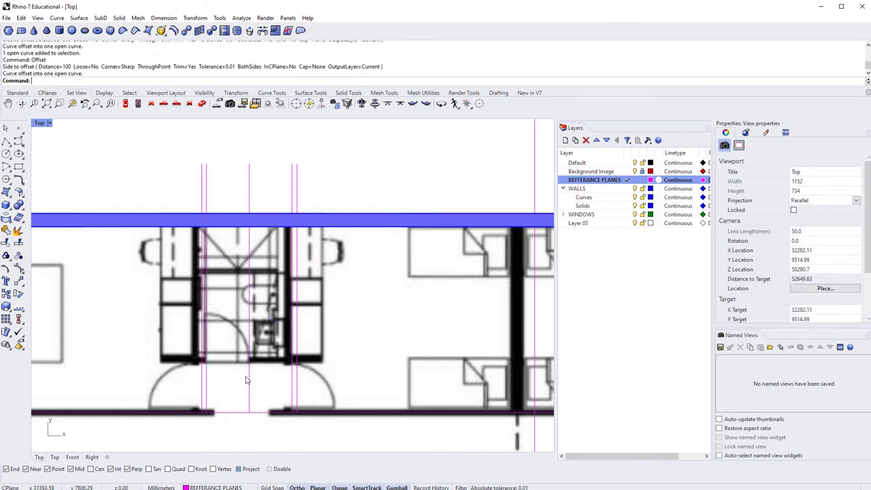
right_click_drag(241, 366, 240, 378)
key("Return")
scroll(302, 422, "up", 3)
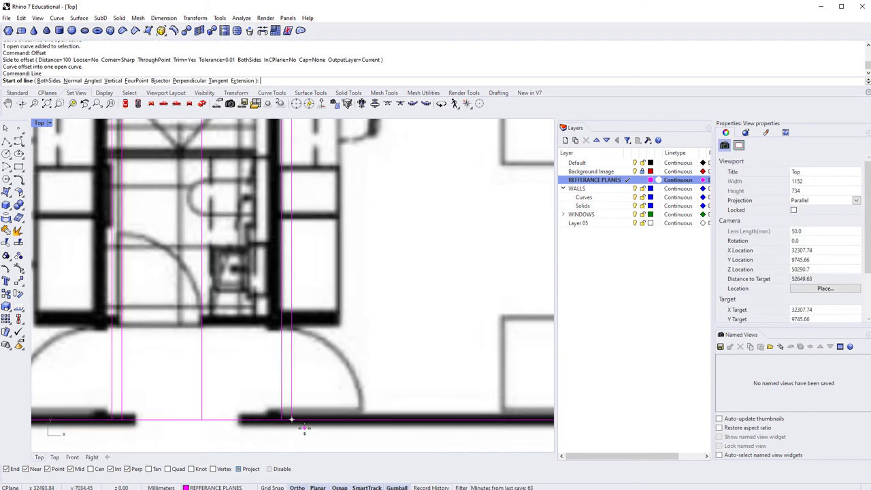
scroll(301, 421, "down", 3)
key("Escape")
Offset the horizontal corridor reference line 100 mm towards the bedrooms
left_click(328, 424)
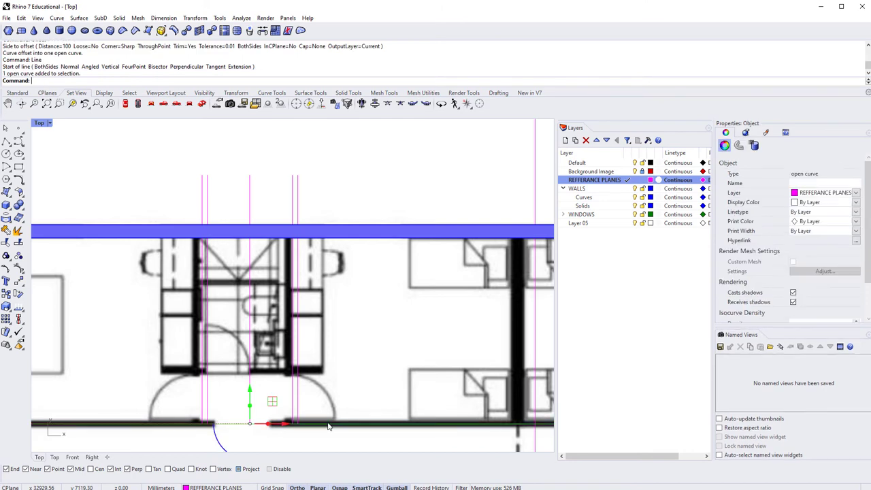
type("offset")
key("Return")
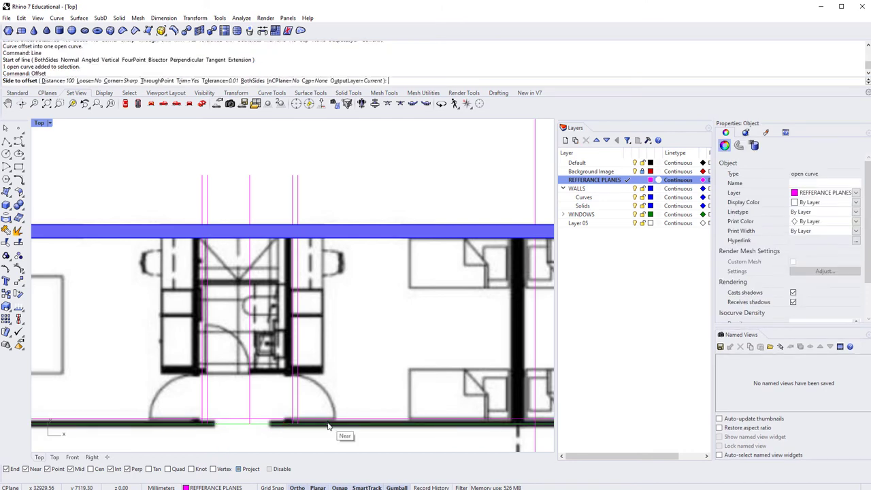
left_click(358, 398)
scroll(207, 445, "up", 3)
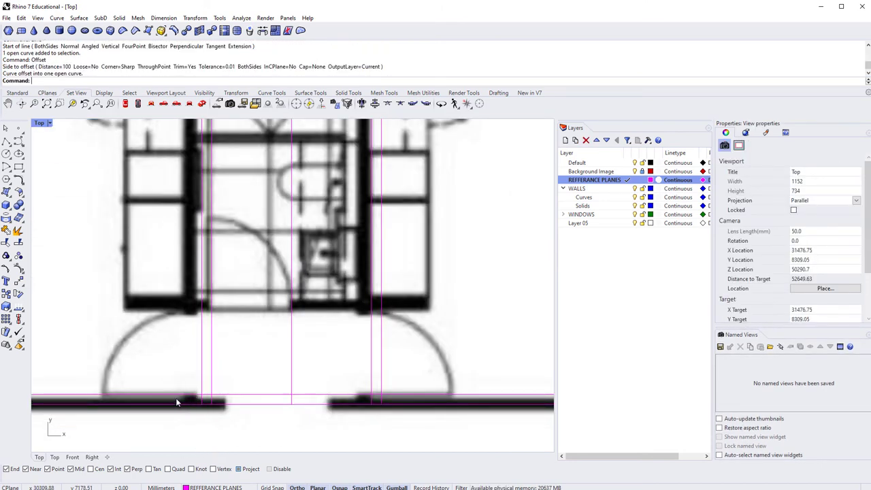
right_click_drag(218, 372, 215, 393)
left_click(254, 416)
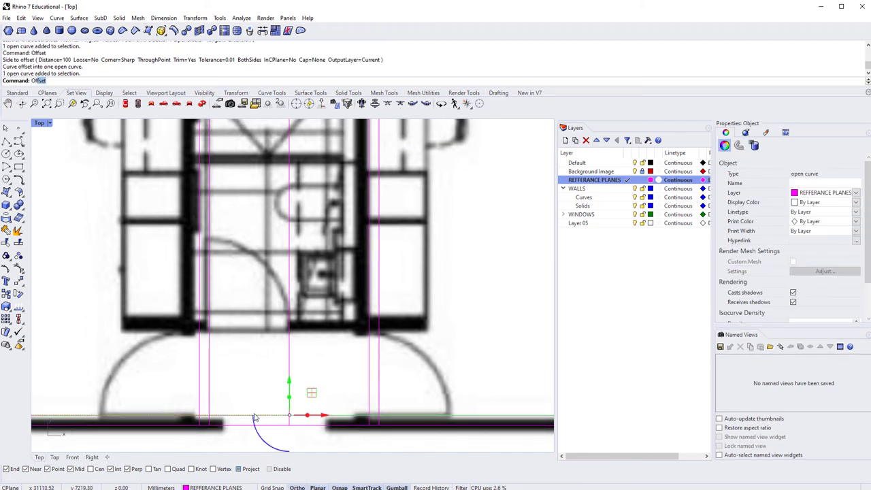
type("f")
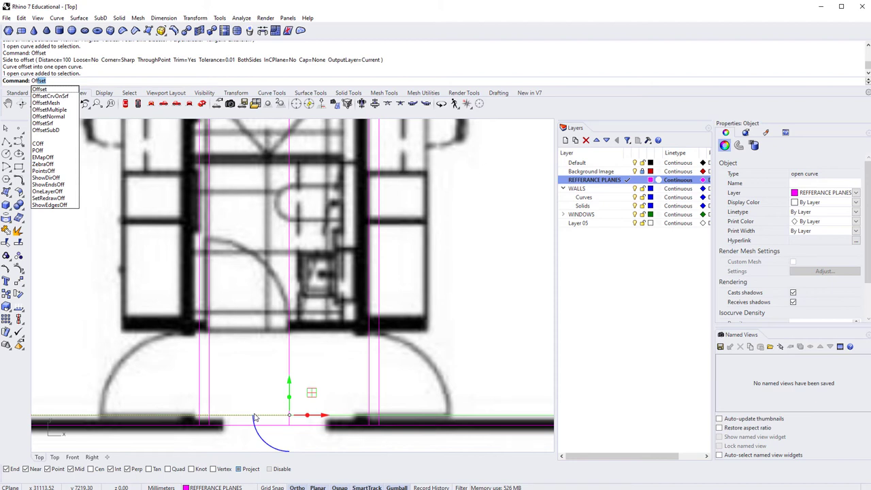
type("900")
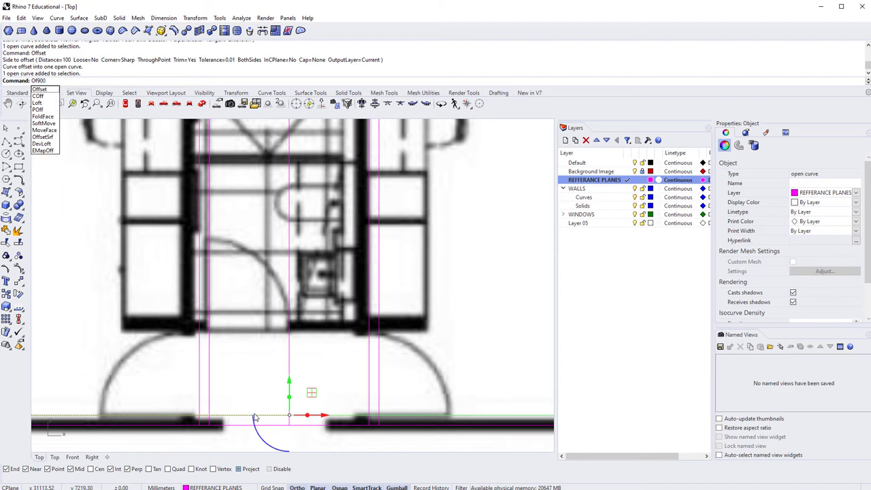
key("Return")
left_click(383, 401)
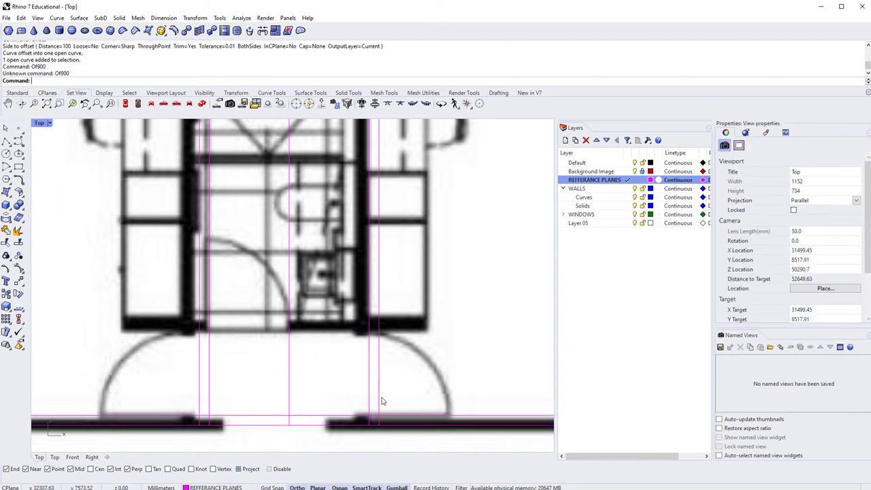
Offset the bedroom-side corridor wall line 900 mm up to the front wall of the bathroom block
left_click(406, 416)
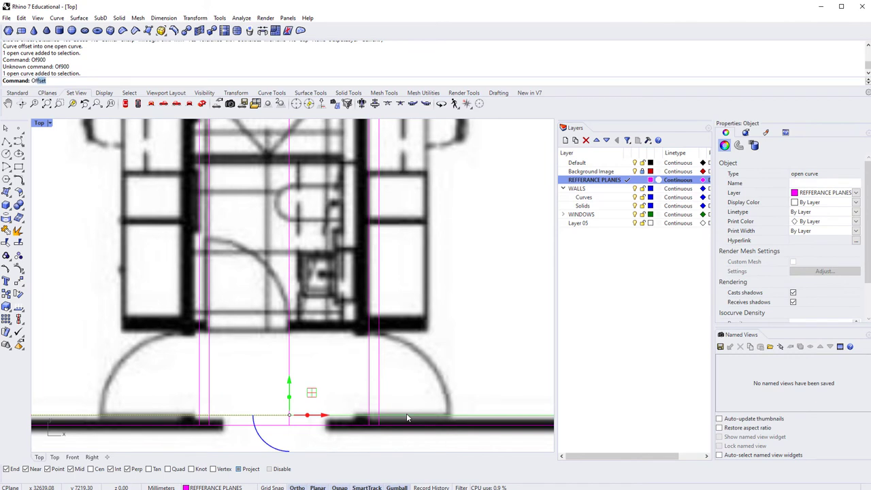
key("Return")
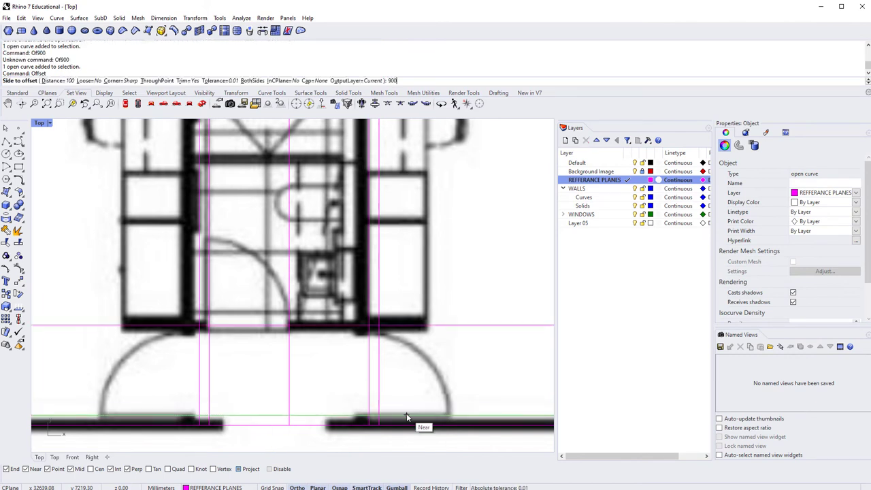
type("900")
key("Return")
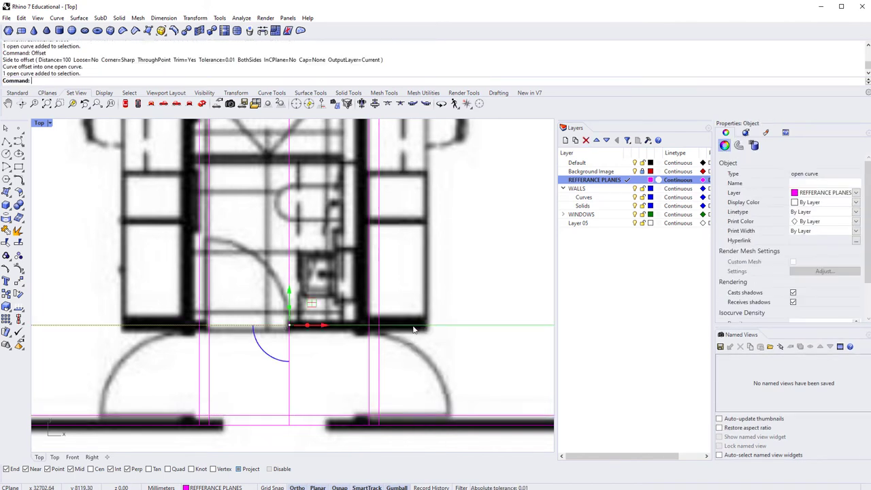
Offset the bathroom block's front wall line 100 mm inward, away from the corridor
key("Return")
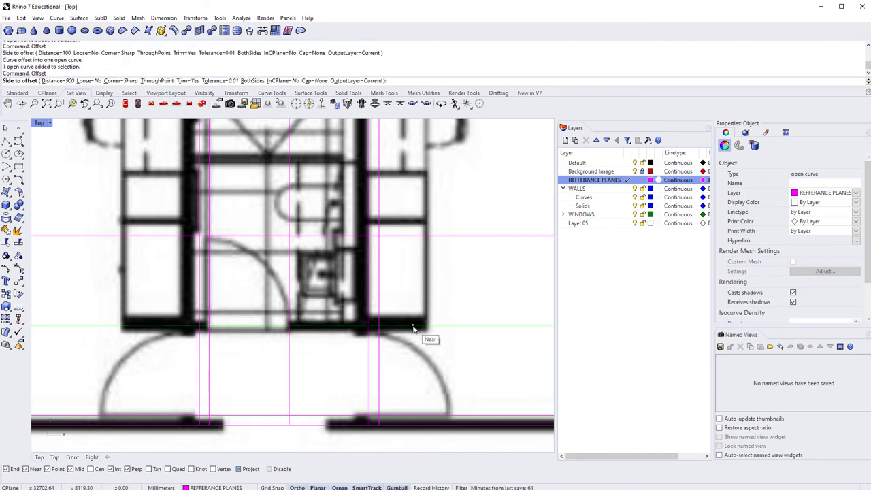
type("10")
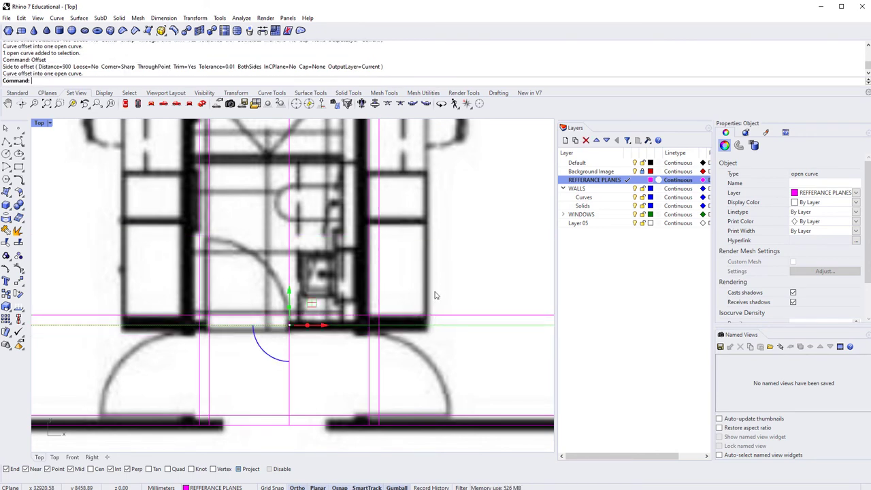
key("Return")
scroll(436, 292, "down", 3)
right_click_drag(467, 278, 326, 309)
scroll(275, 345, "up", 1)
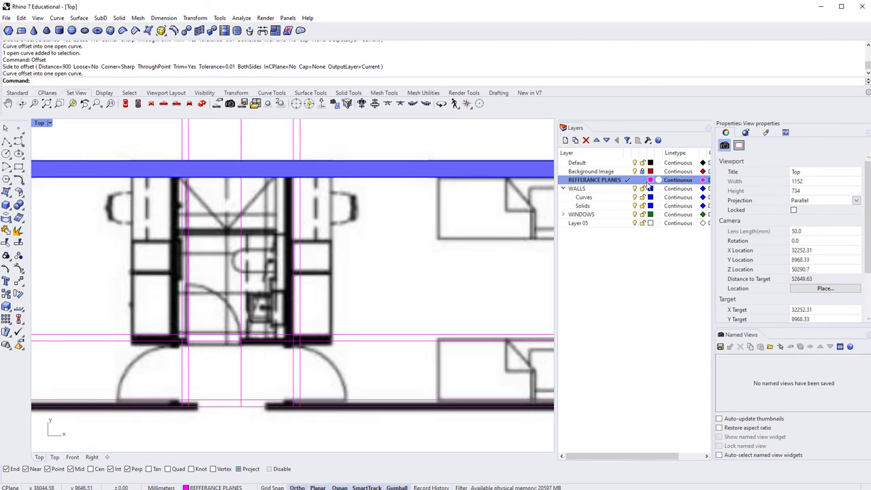
Hide the Background Image layer to check the reference line layout, and show it again
left_click(634, 171)
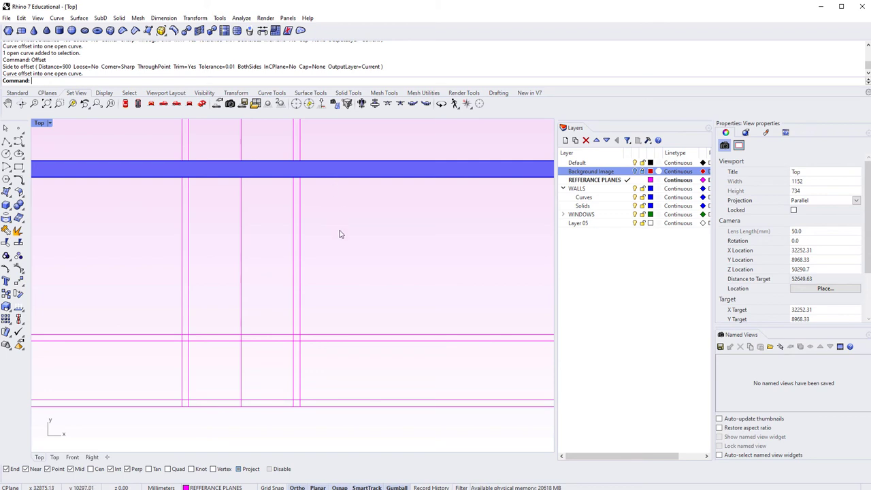
scroll(340, 340, "down", 2)
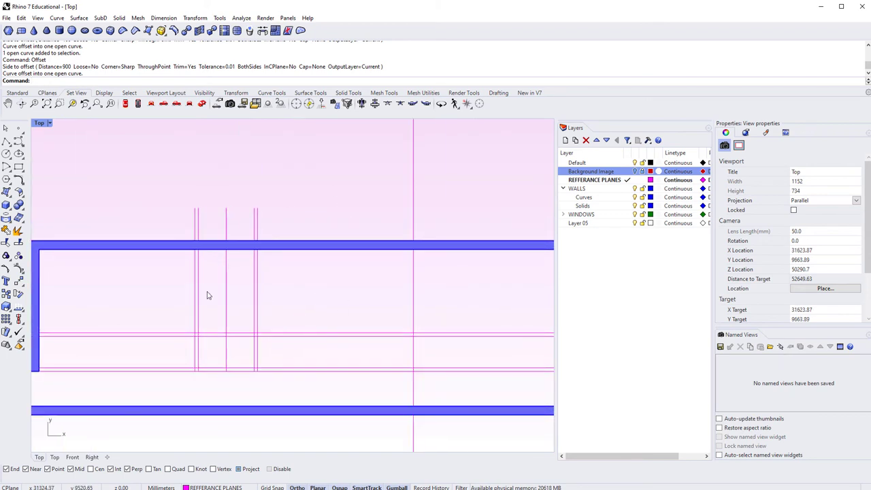
right_click_drag(258, 361, 217, 358)
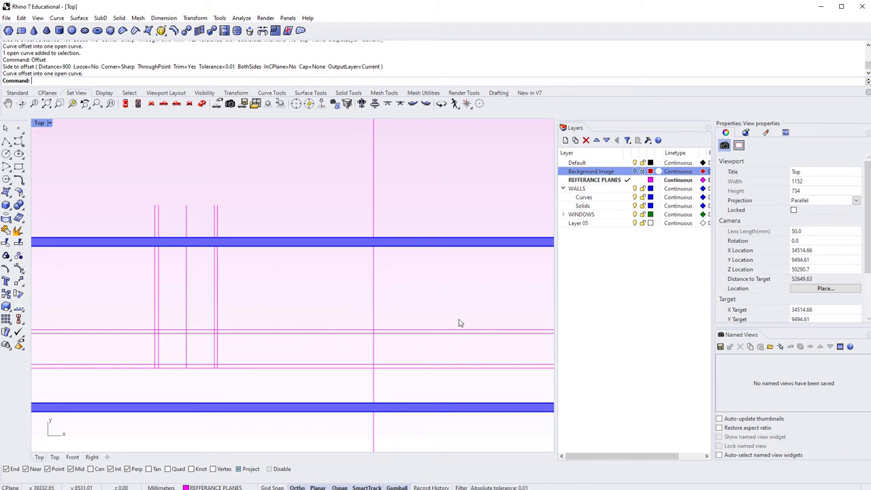
scroll(238, 338, "up", 2)
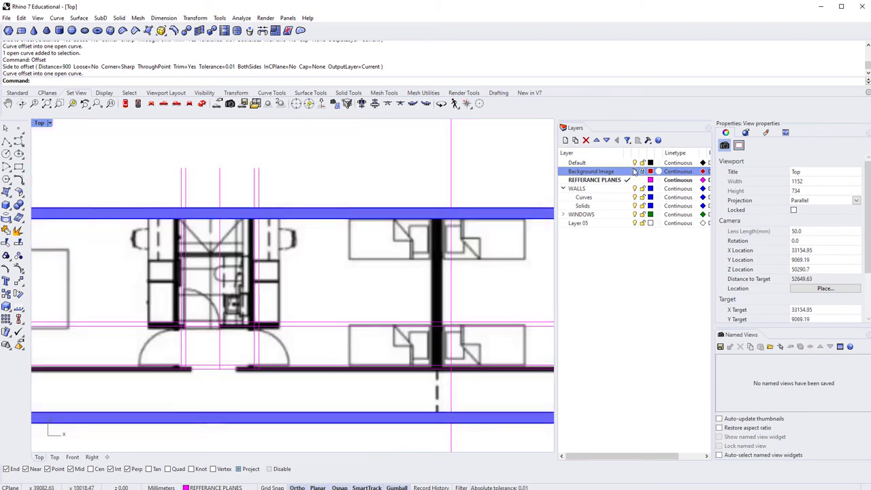
Offset the outer line of the bathroom block's right-hand side wall 650 mm outward to mark the closet depth
scroll(291, 327, "up", 3)
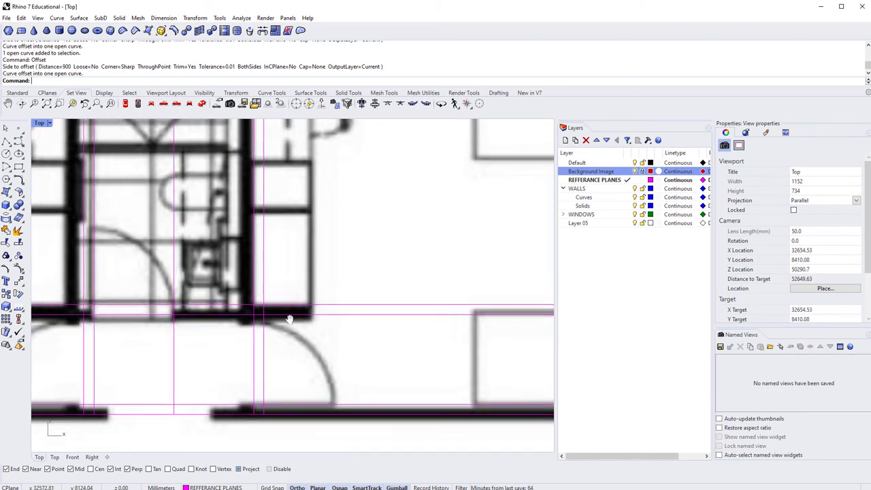
left_click(264, 346)
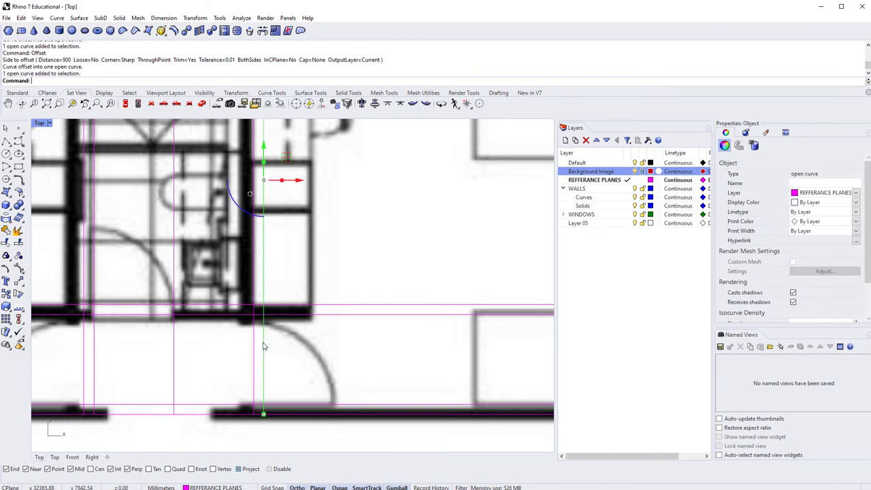
scroll(269, 357, "down", 2)
right_click_drag(269, 357, 260, 383)
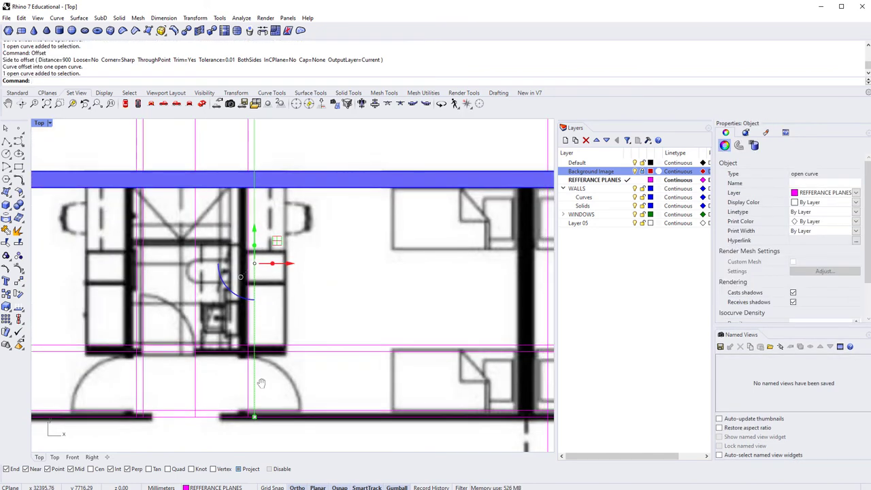
right_click(260, 383)
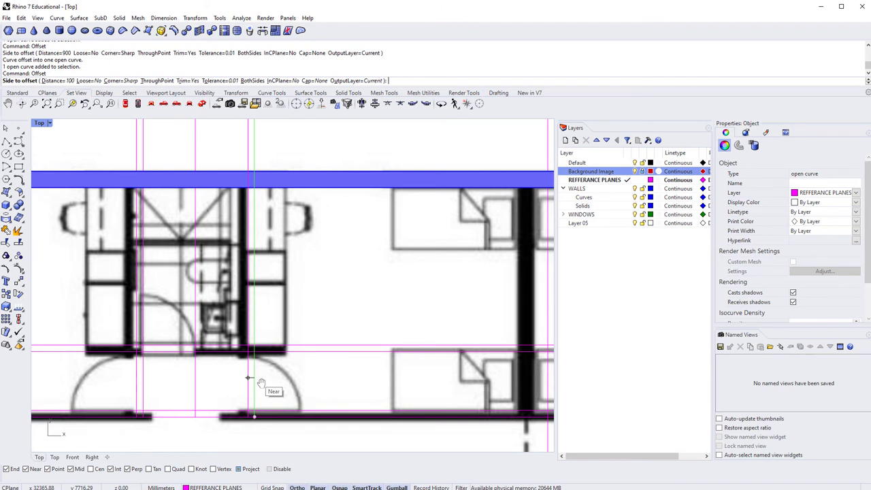
type("700")
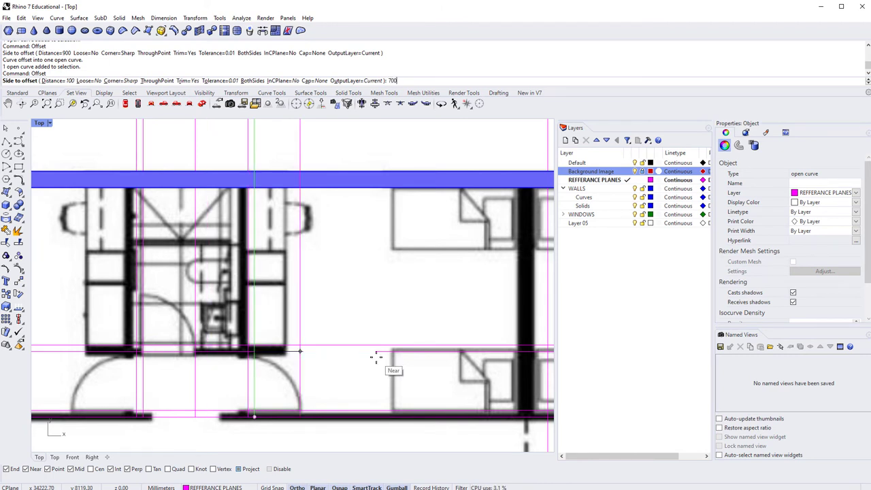
key("BackSpace")
key("BackSpace")
type("650")
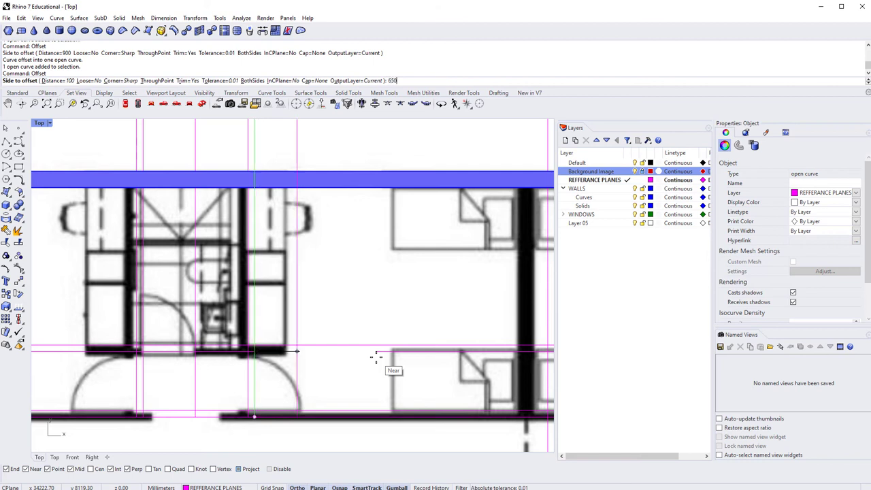
key("Return")
Offset the outer line of the bathroom block's left-hand side wall 650 mm outward for the opposite closet
right_click_drag(134, 355, 194, 355)
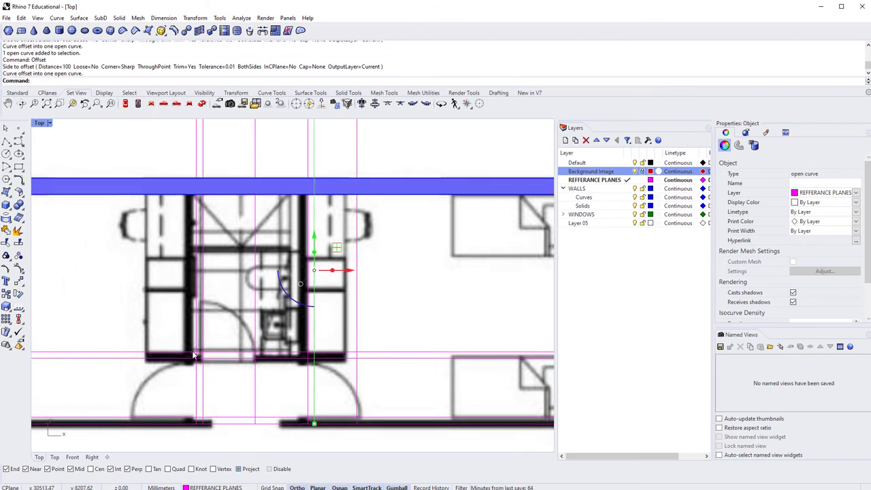
left_click(198, 342)
key("Return")
left_click(119, 332)
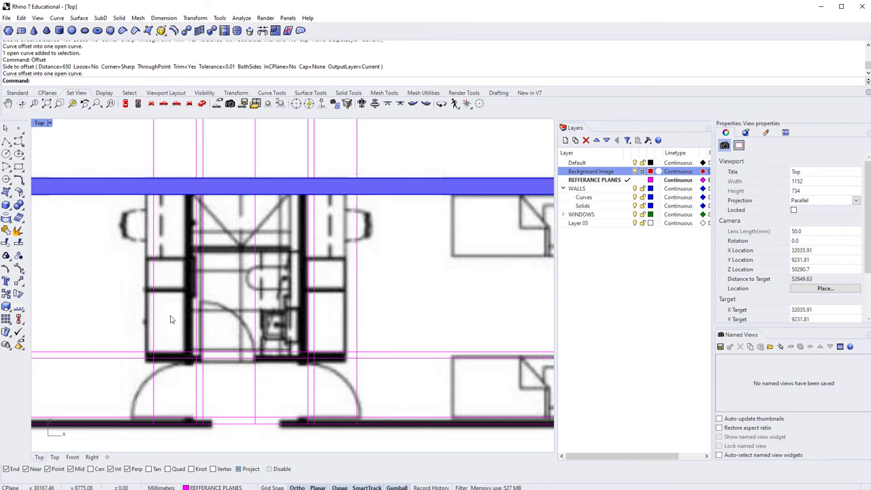
Offset the vertical reference line beside the central bedroom partition 125 mm towards the partition drawn on the plan
scroll(331, 294, "down", 3)
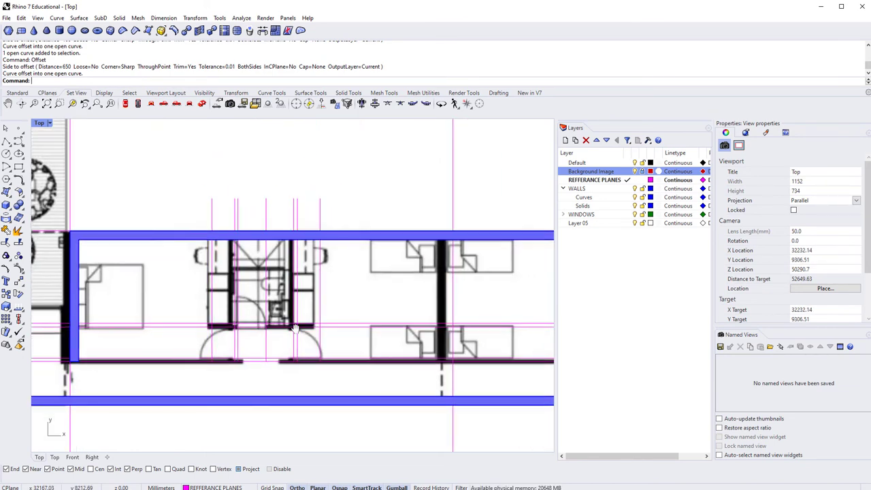
right_click_drag(247, 332, 196, 335)
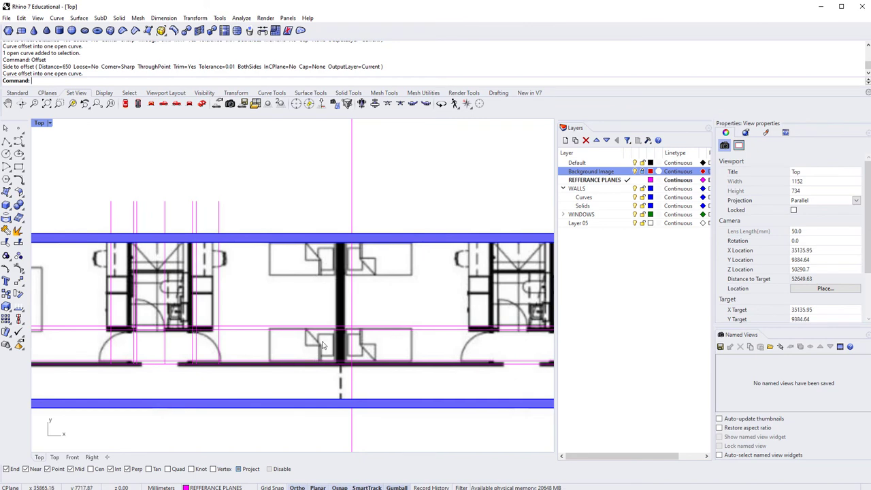
right_click_drag(366, 312, 305, 317)
left_click(298, 309)
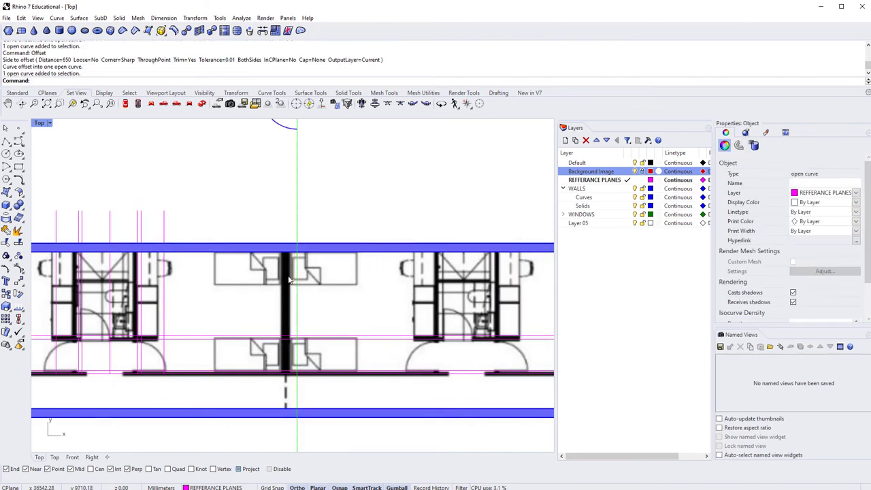
scroll(293, 270, "up", 5)
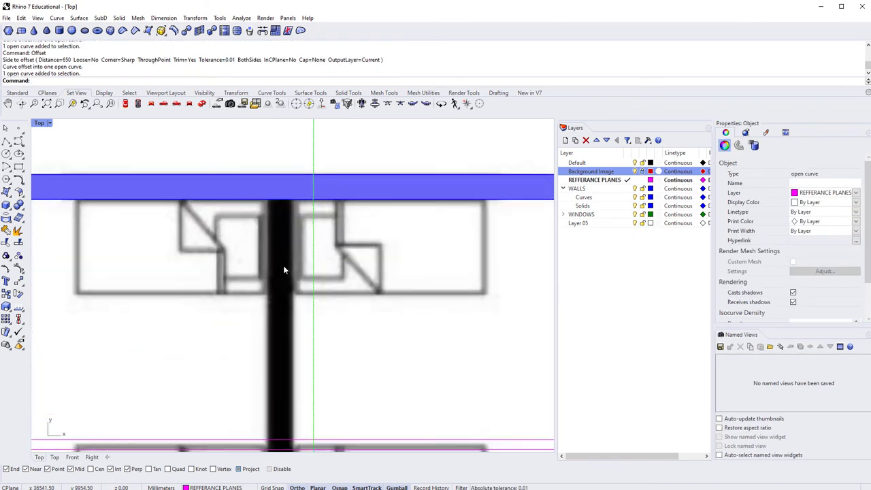
scroll(275, 312, "down", 3)
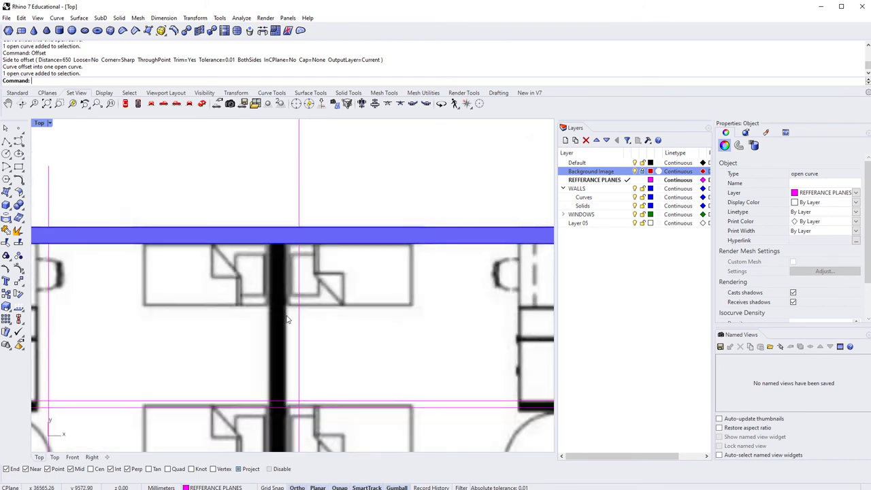
key("Escape")
scroll(267, 320, "down", 2)
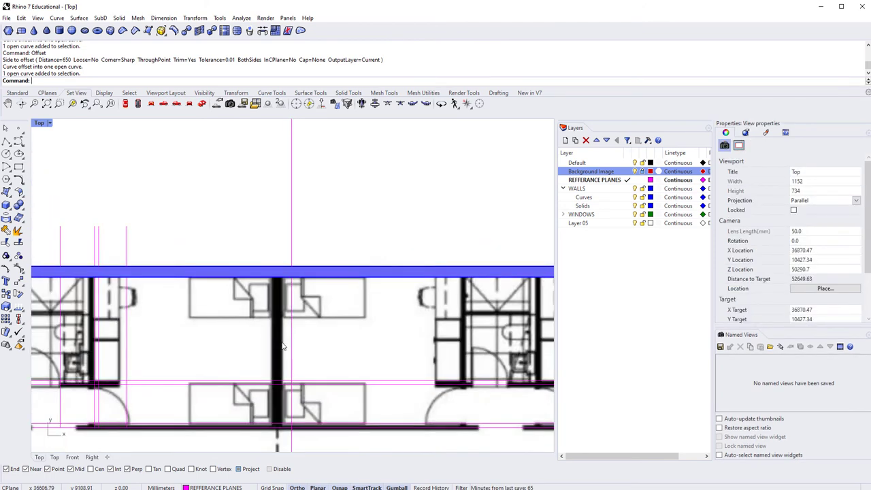
scroll(287, 284, "up", 2)
left_click(302, 295)
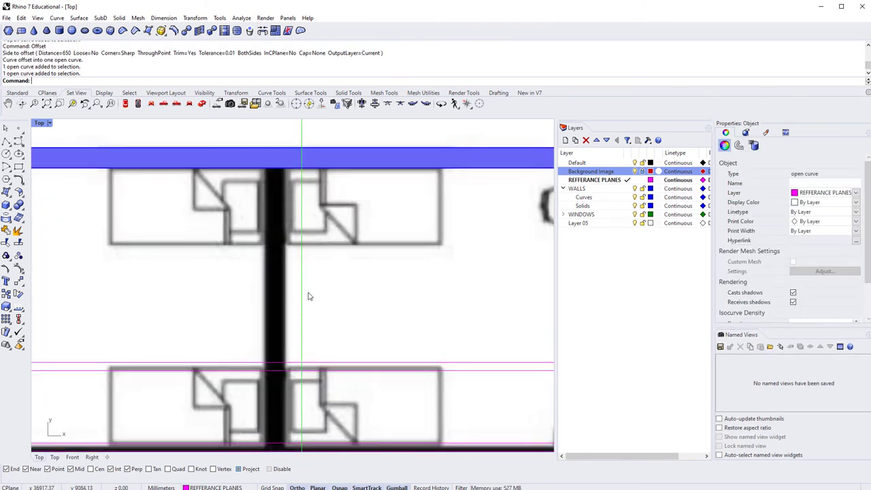
key("Return")
type("125")
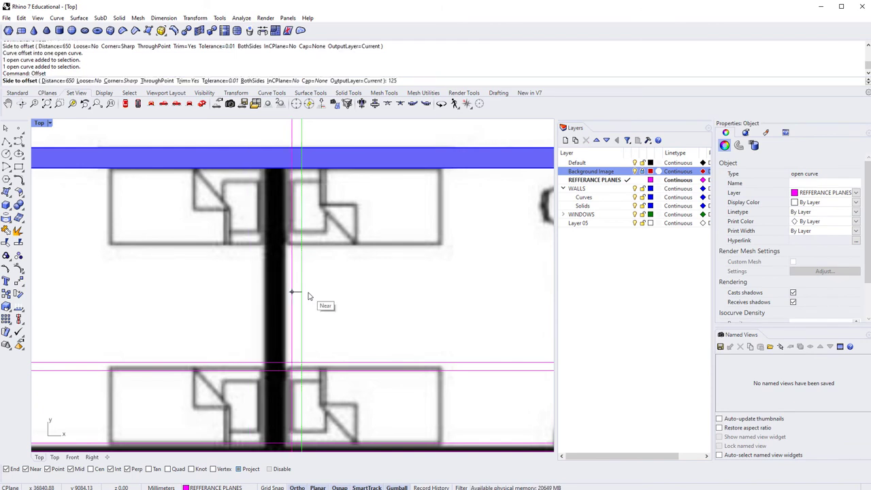
key("Return")
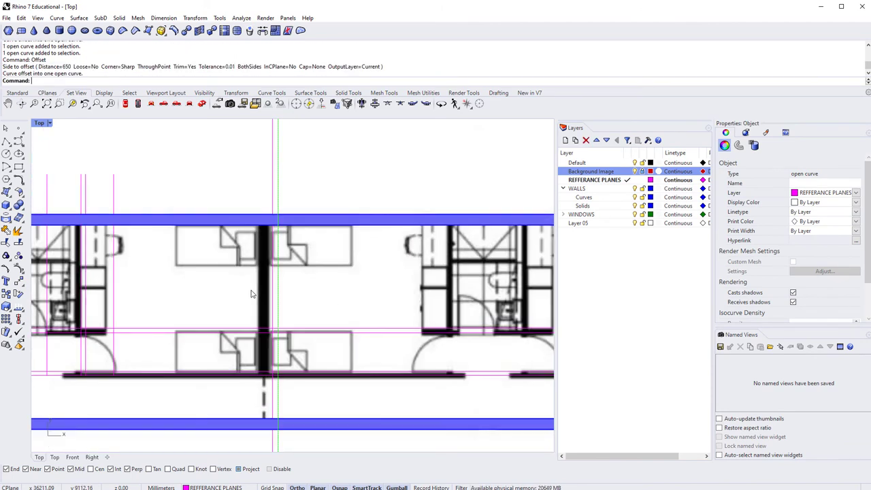
Make the Curves sublayer of WALLS the current layer
scroll(260, 292, "down", 5)
scroll(261, 292, "up", 2)
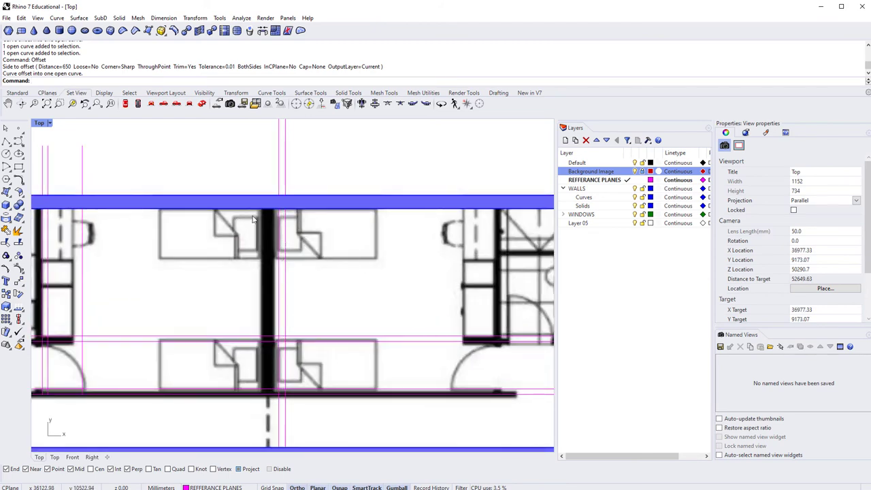
scroll(296, 371, "down", 2)
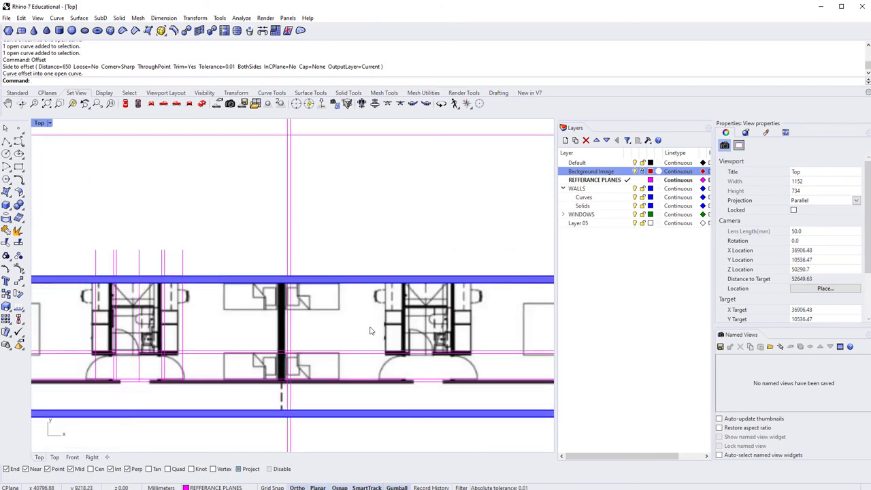
scroll(379, 343, "down", 1)
scroll(255, 345, "up", 2)
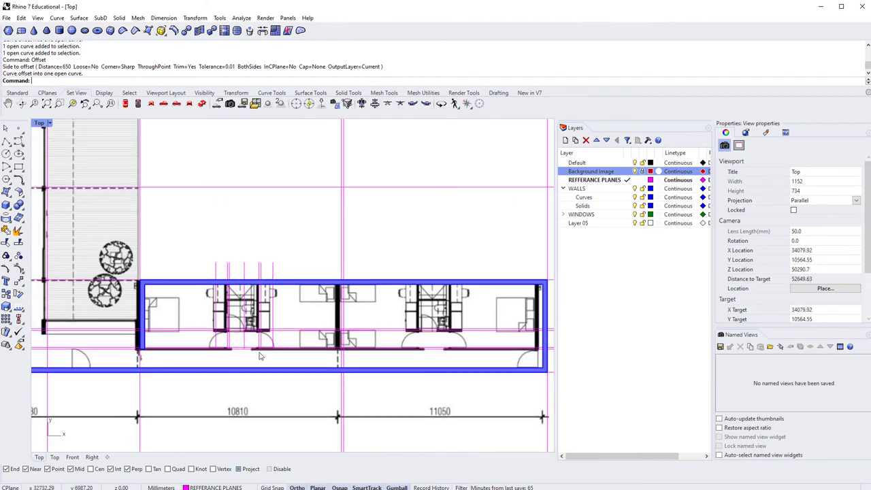
scroll(250, 342, "up", 1)
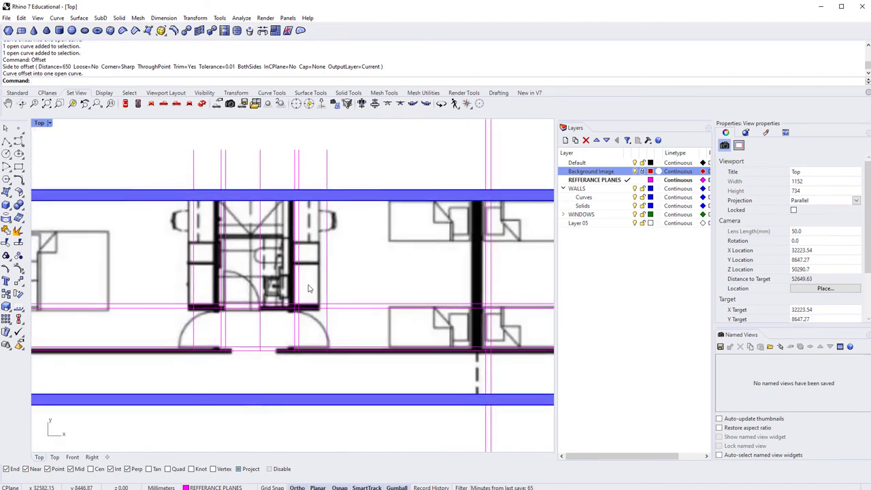
right_click_drag(308, 289, 354, 305)
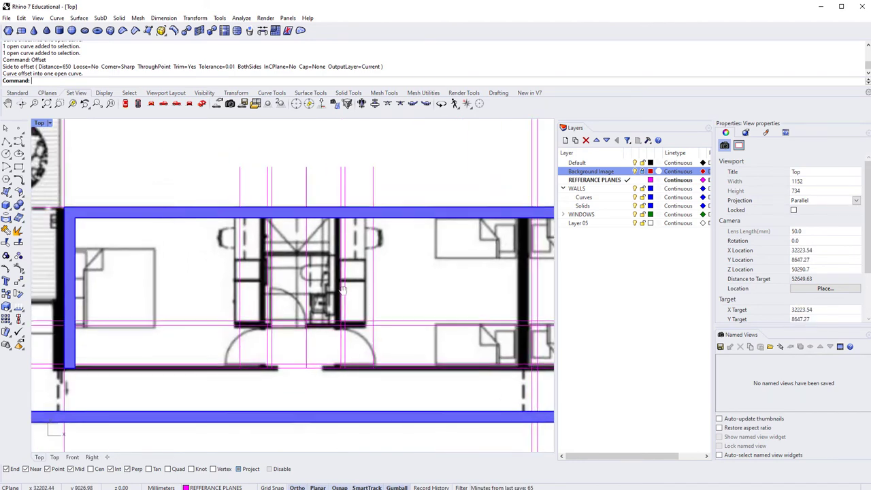
double_click(599, 198)
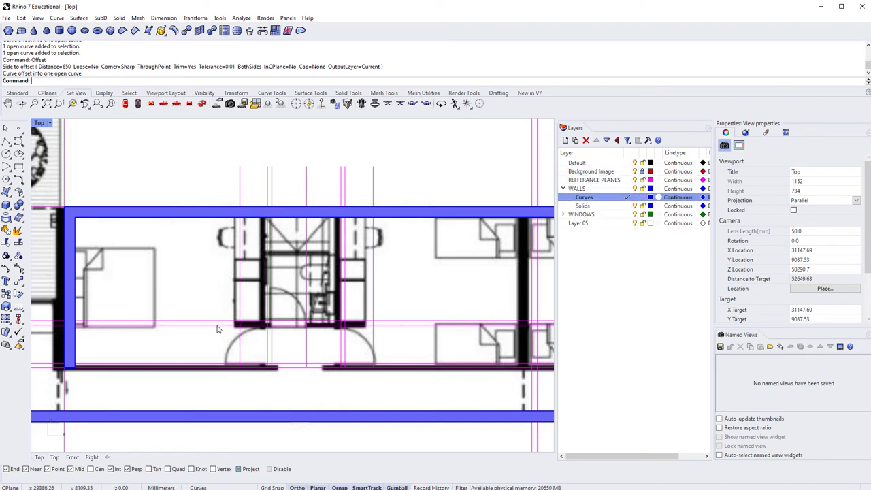
Try to outline the corridor wall and central bedroom partition as one polyline along the reference lines, starting at the left outer wall
type("Polyline")
key("Return")
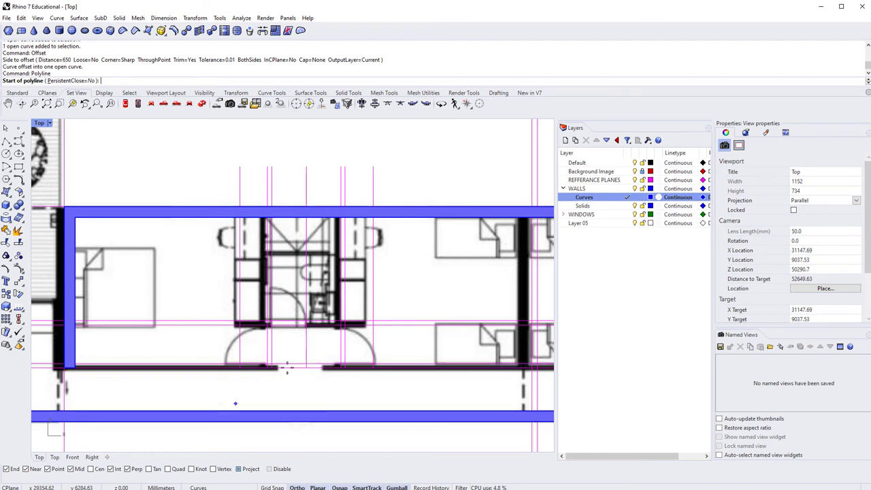
scroll(253, 371, "up", 2)
scroll(253, 371, "down", 3)
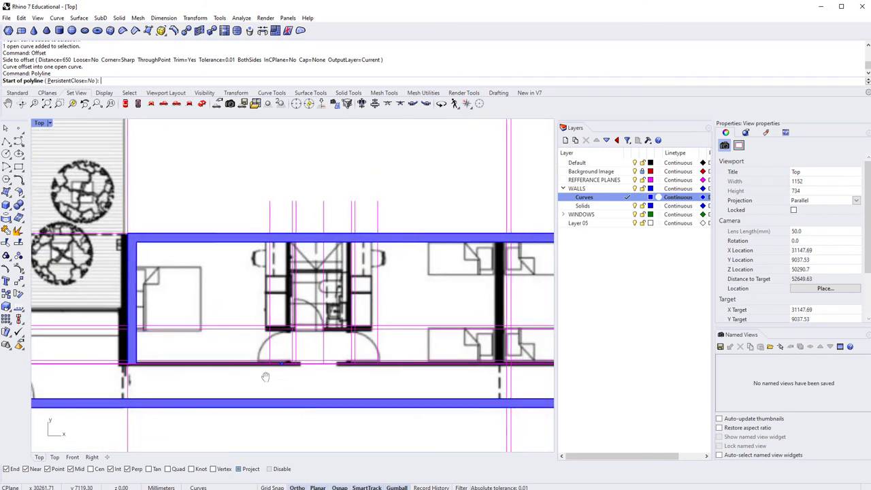
scroll(105, 361, "up", 5)
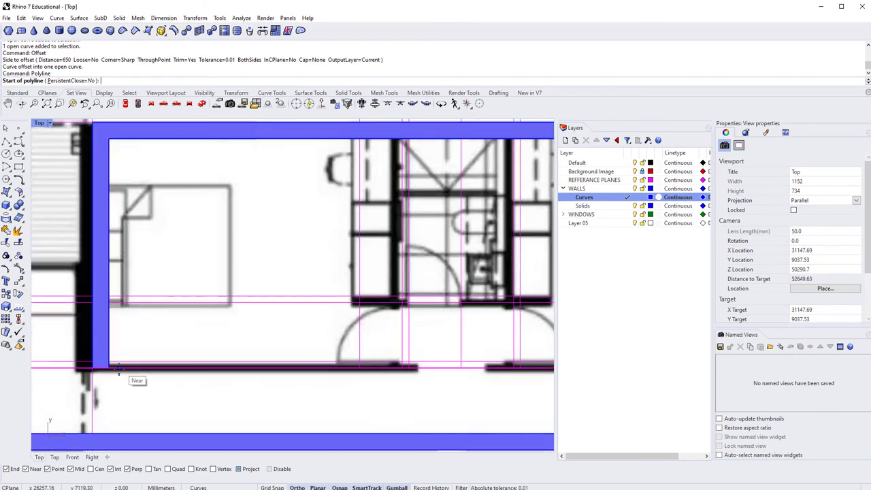
left_click(101, 353)
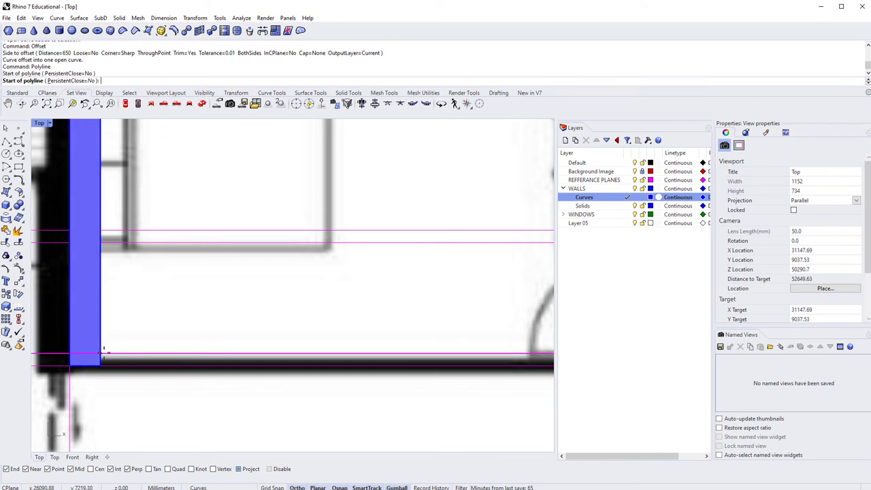
left_click(100, 365)
scroll(100, 365, "down", 3)
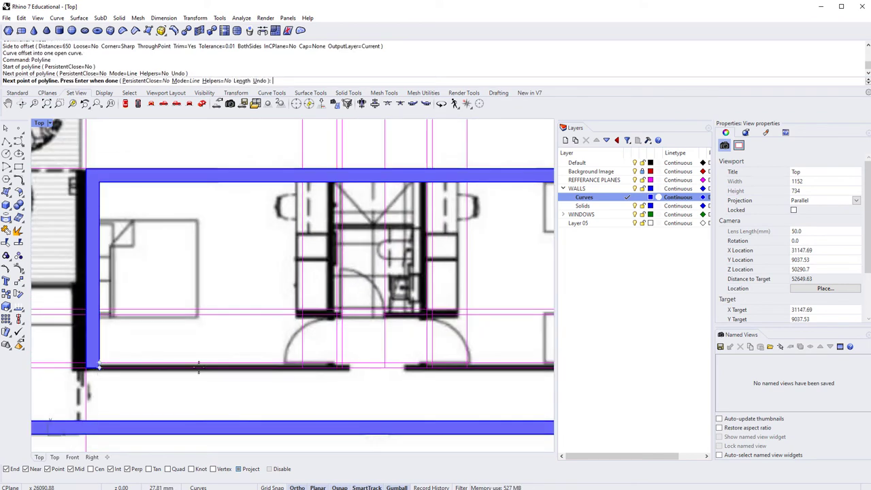
right_click_drag(430, 376, 188, 383)
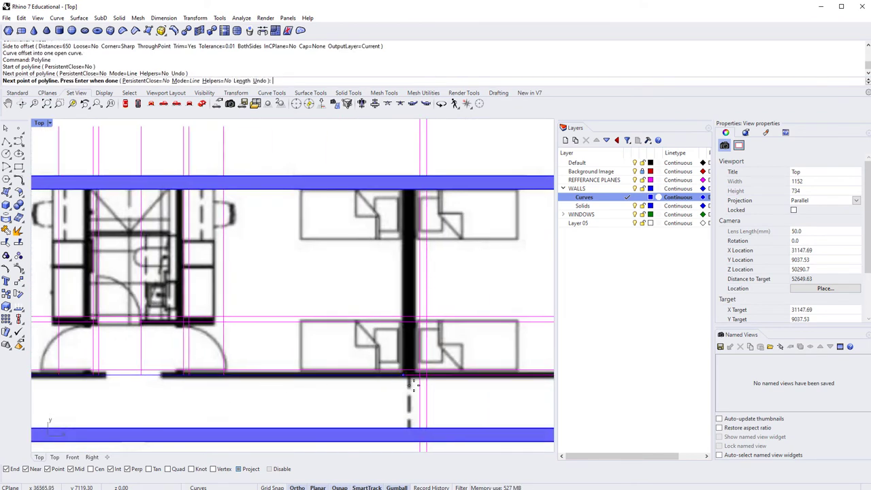
left_click(426, 376)
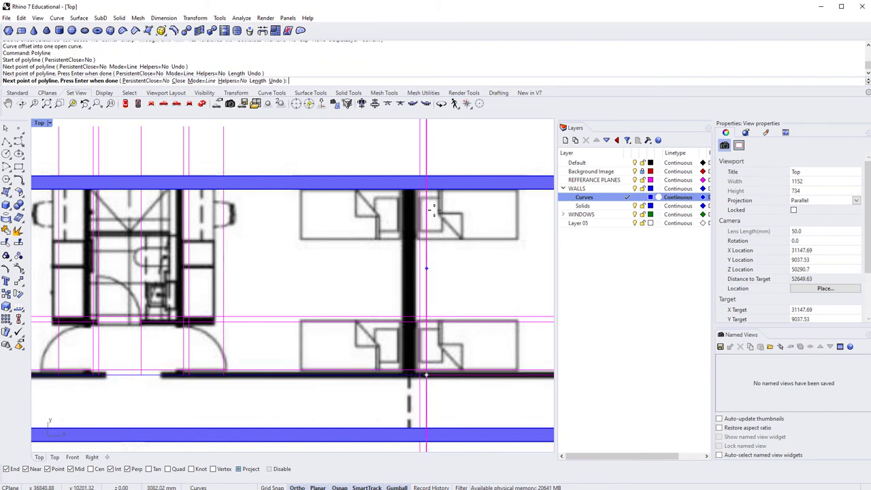
left_click(425, 188)
left_click(425, 190)
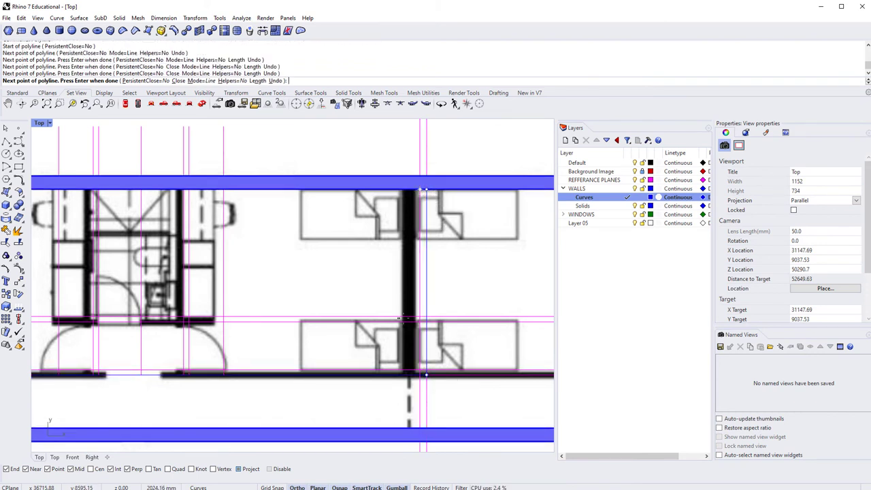
left_click(422, 371)
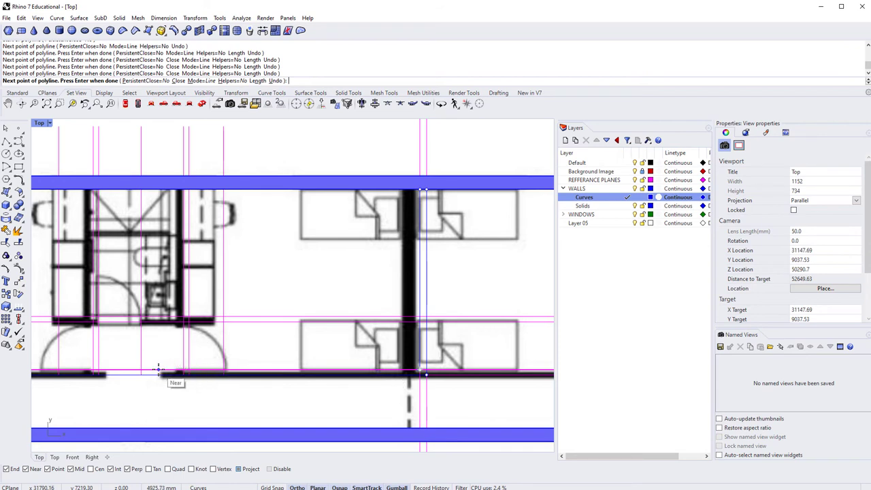
scroll(161, 371, "up", 3)
scroll(162, 371, "down", 5)
scroll(161, 371, "up", 2)
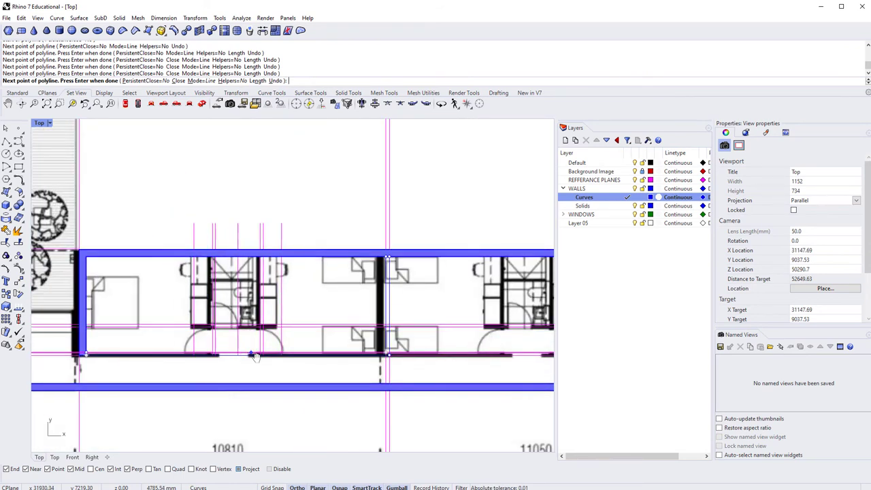
key("Return")
scroll(240, 360, "up", 2)
scroll(241, 361, "up", 2)
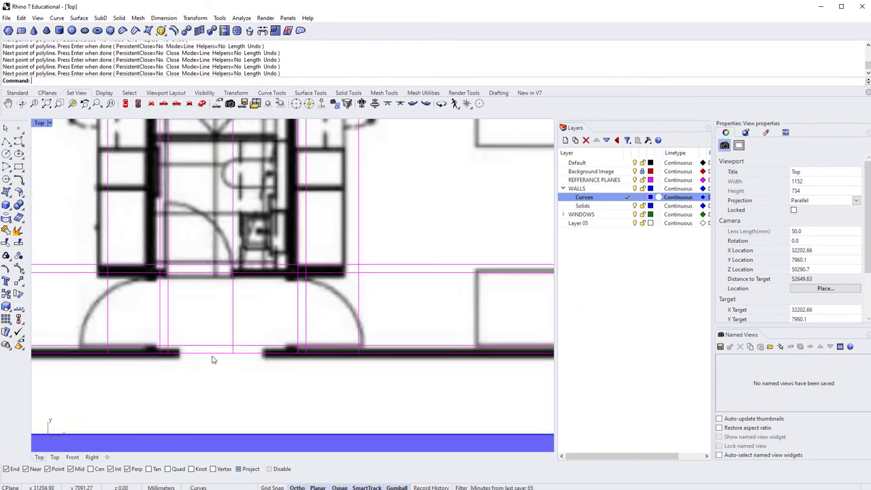
scroll(211, 359, "up", 3)
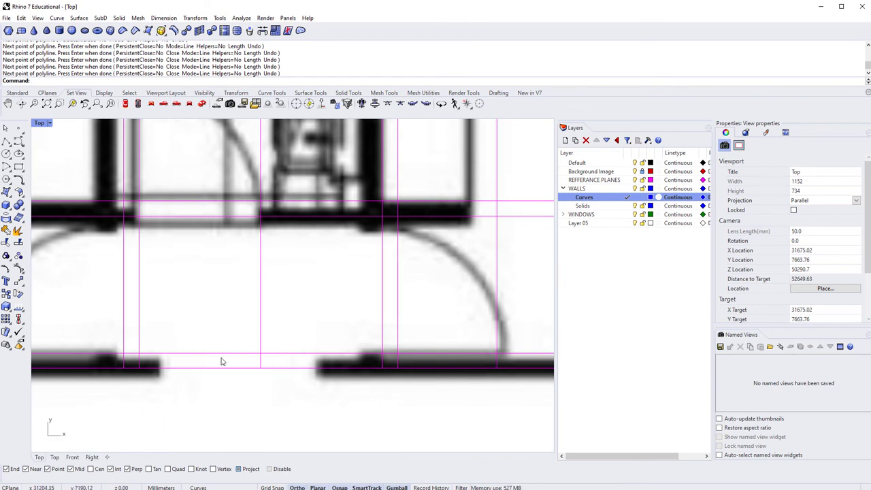
Offset the inner reference line of the bathroom block's right-hand side wall 300 mm inward for the corridor opening
scroll(242, 313, "down", 2)
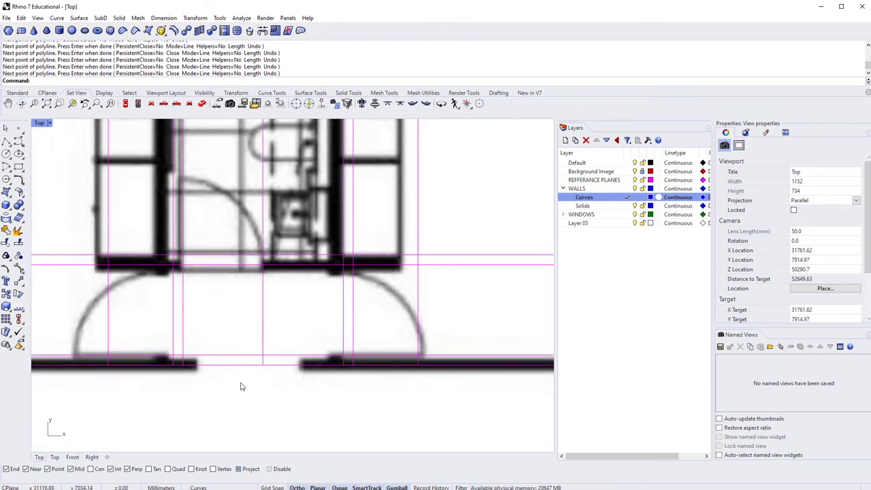
scroll(299, 379, "up", 2)
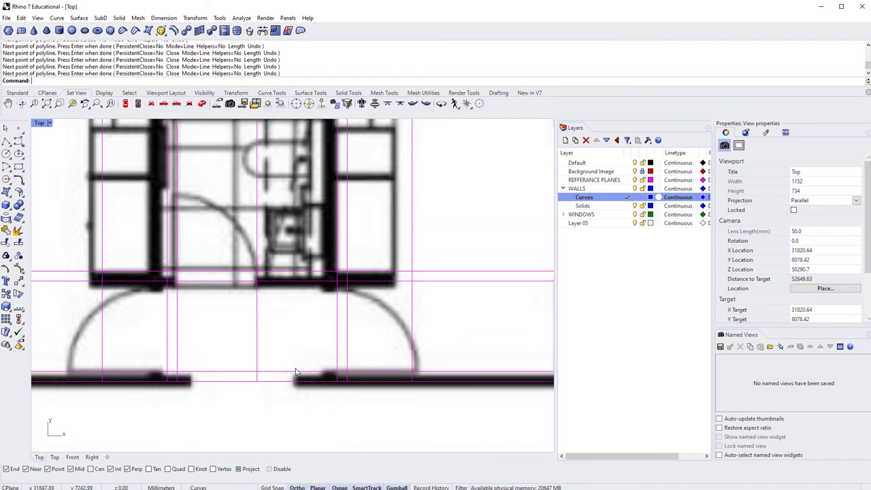
scroll(309, 381, "up", 1)
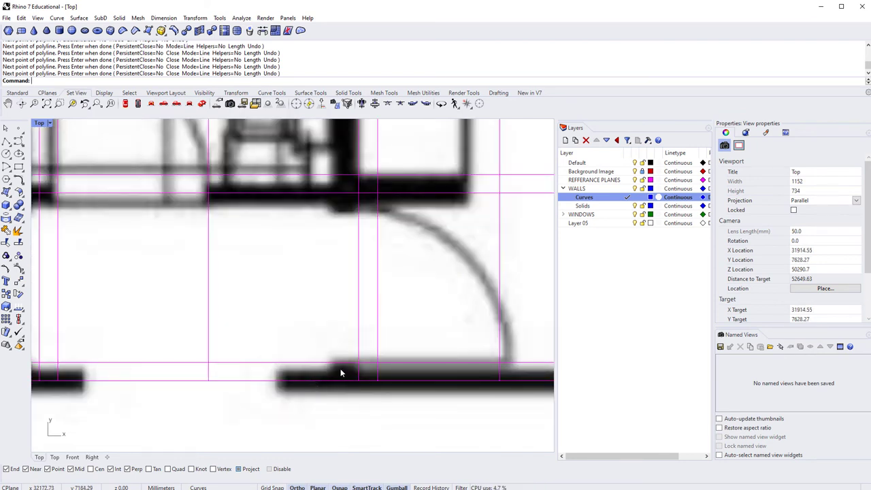
left_click(340, 369)
scroll(295, 428, "down", 2)
scroll(320, 363, "down", 2)
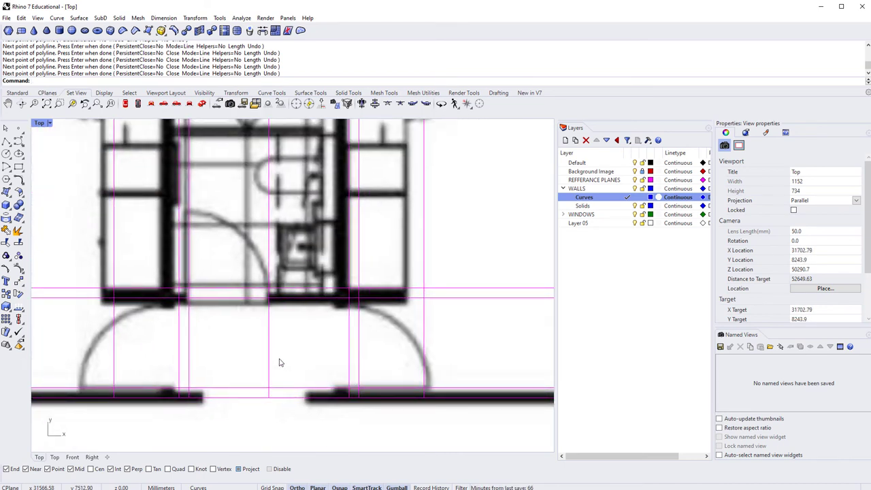
key("Return")
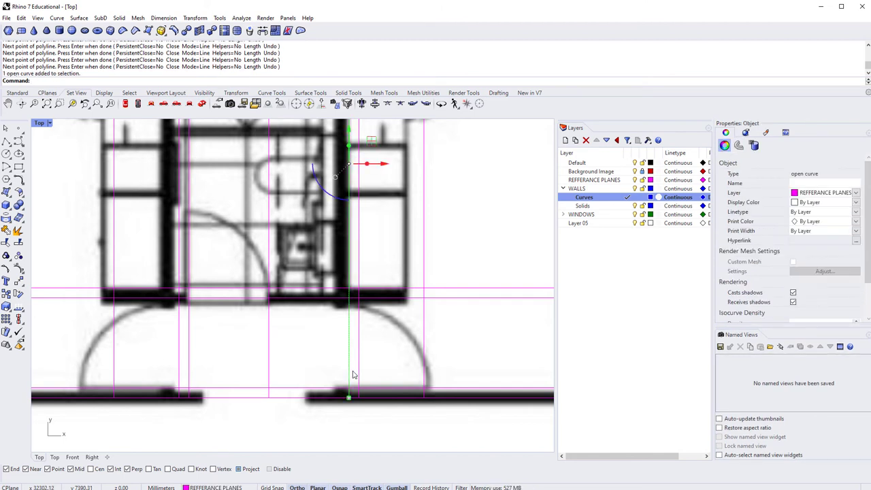
type("offset")
key("Return")
type("300")
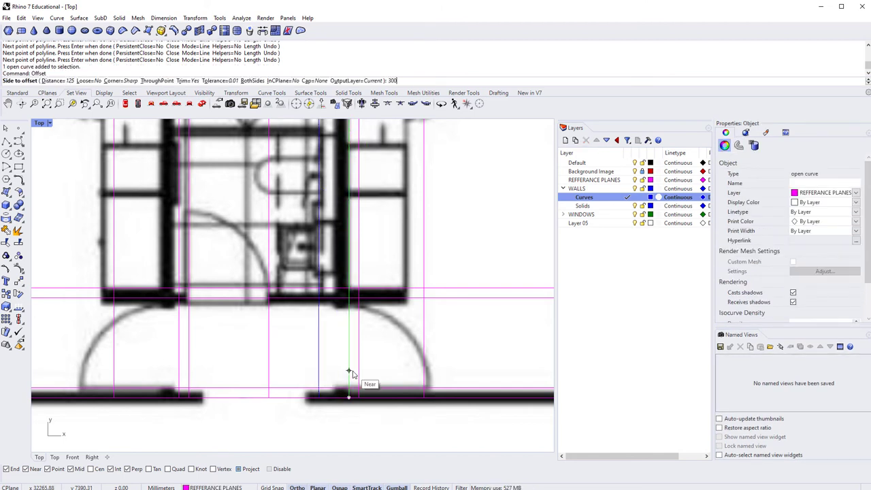
left_click(332, 374)
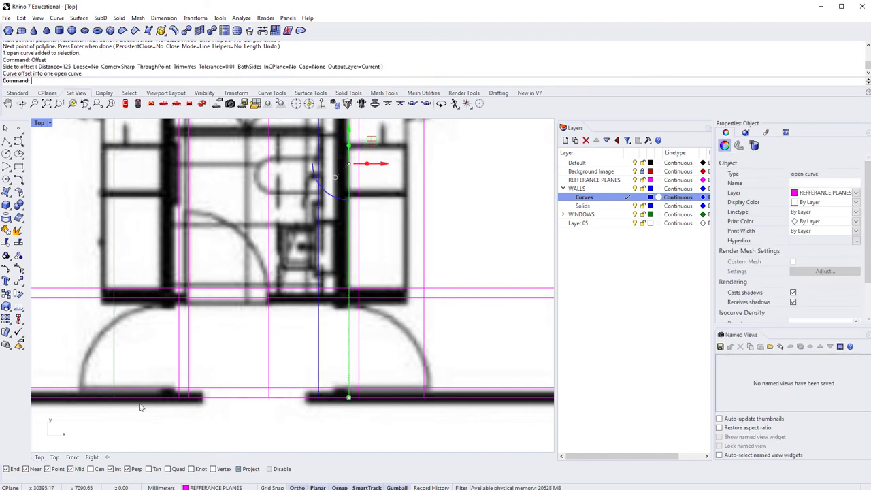
Offset the inner reference line of the bathroom block's left-hand side wall 300 mm towards the middle of the corridor opening
left_click(187, 363)
key("Return")
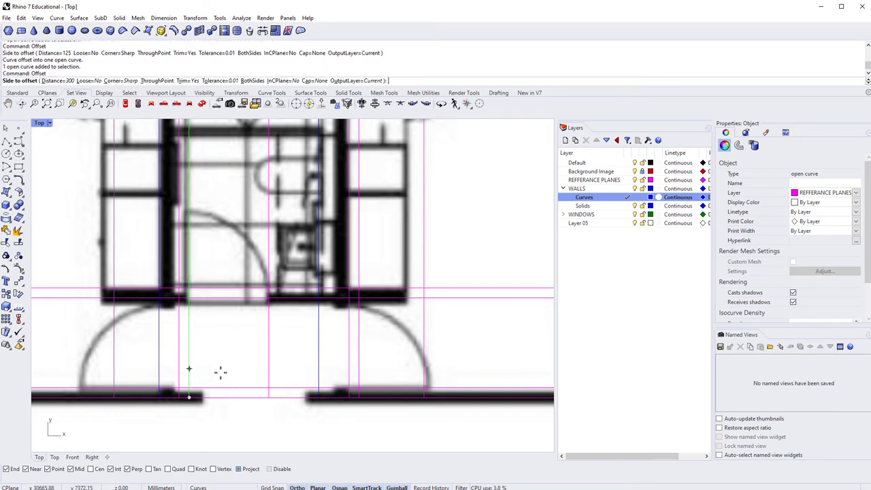
left_click(219, 372)
key("Escape")
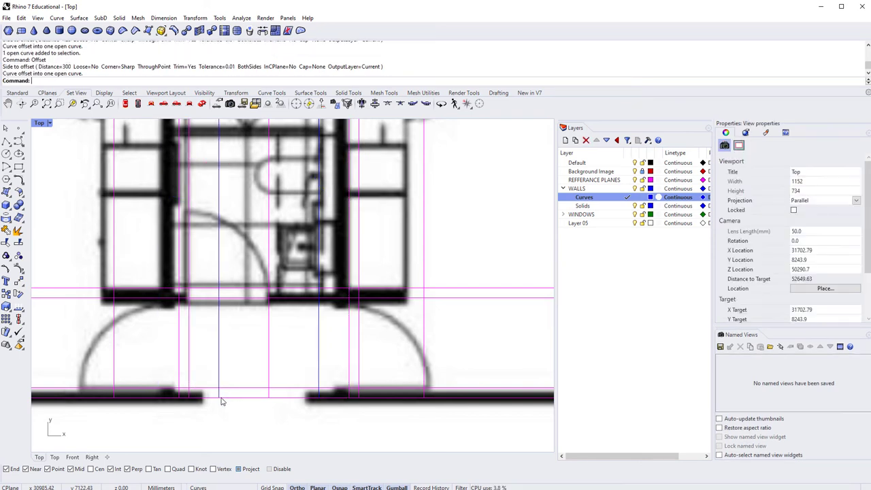
Start a polyline at the inner face of the left outer wall, drawing the 100 mm end of the corridor wall
scroll(224, 401, "down", 4)
type("Polyline")
key("Return")
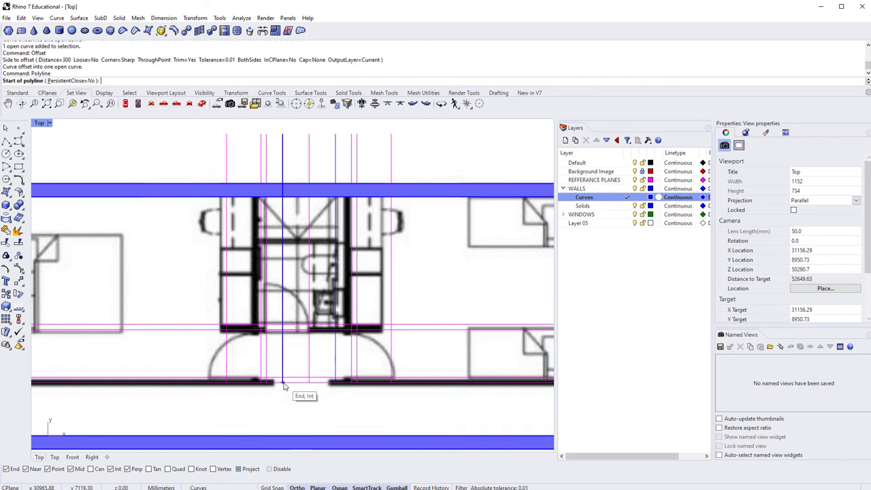
scroll(283, 385, "down", 3)
scroll(276, 384, "up", 10)
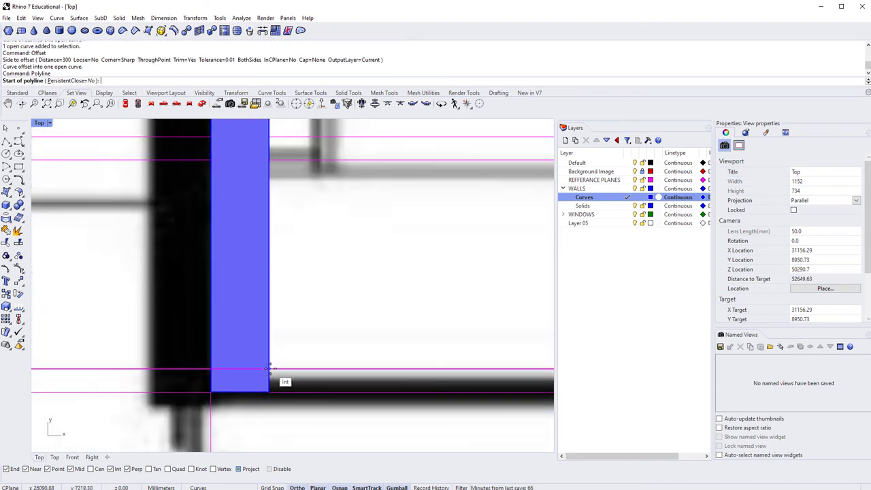
left_click(269, 369)
left_click(269, 391)
scroll(268, 391, "down", 2)
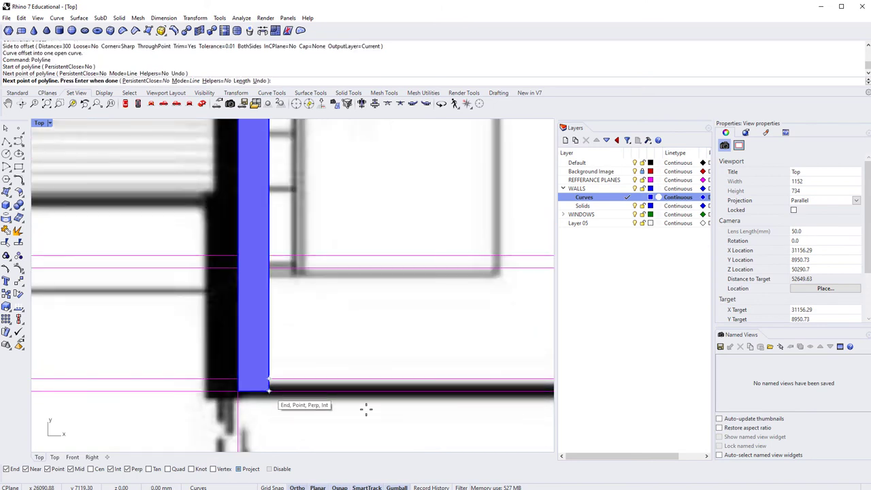
Continue the polyline along the corridor wall's lower edge to the opening's left side and up across the wall thickness
key("Right")
key("Right")
key("Right")
key("Right")
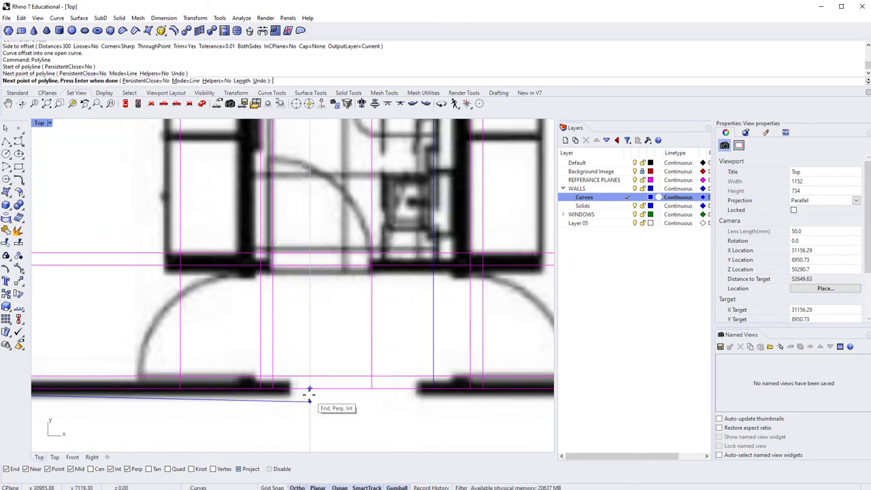
scroll(311, 388, "up", 4)
left_click(313, 367)
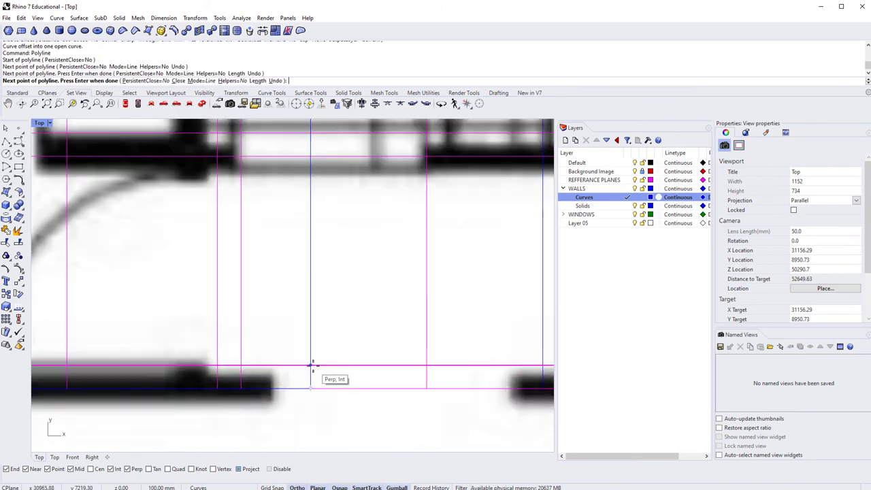
left_click(313, 365)
Trace the polyline around the vestibule, along the bathroom's front wall and down to the corridor opening's right side
scroll(312, 365, "down", 3)
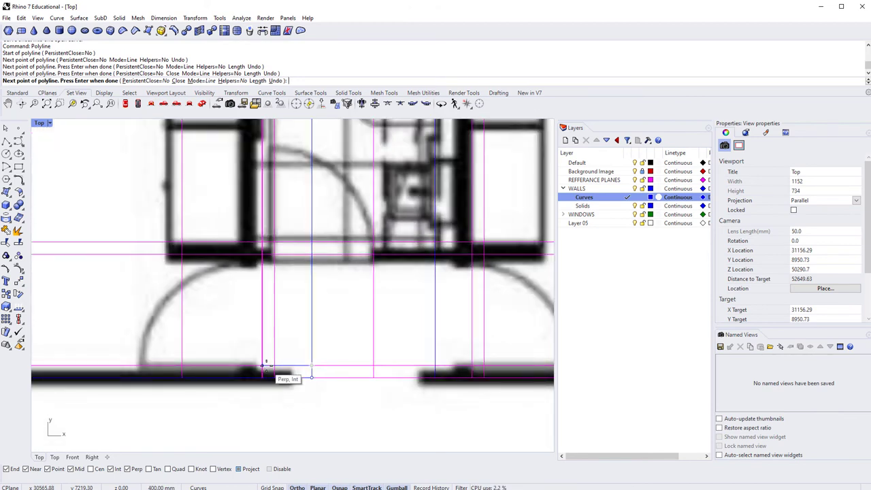
left_click(275, 366)
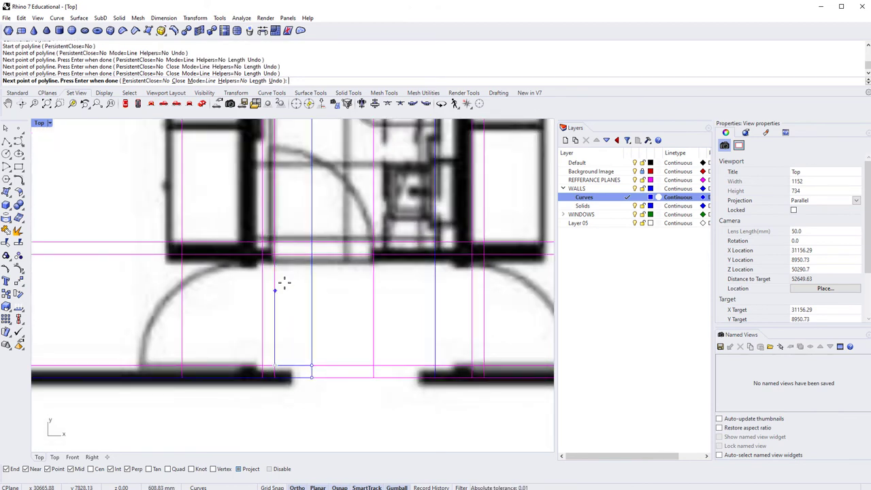
left_click(275, 255)
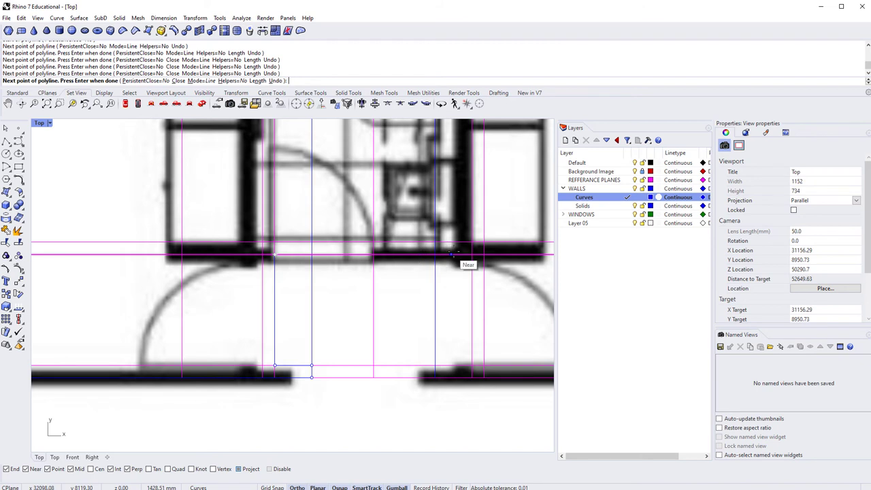
left_click(472, 255)
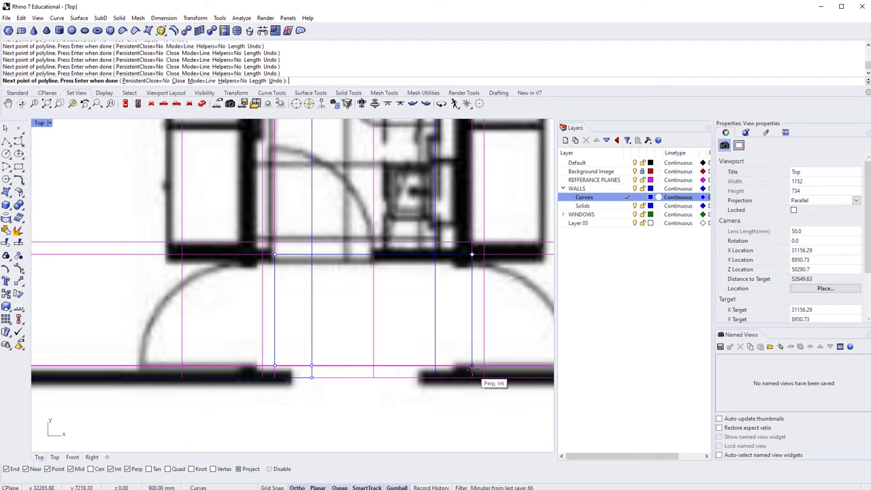
left_click(472, 365)
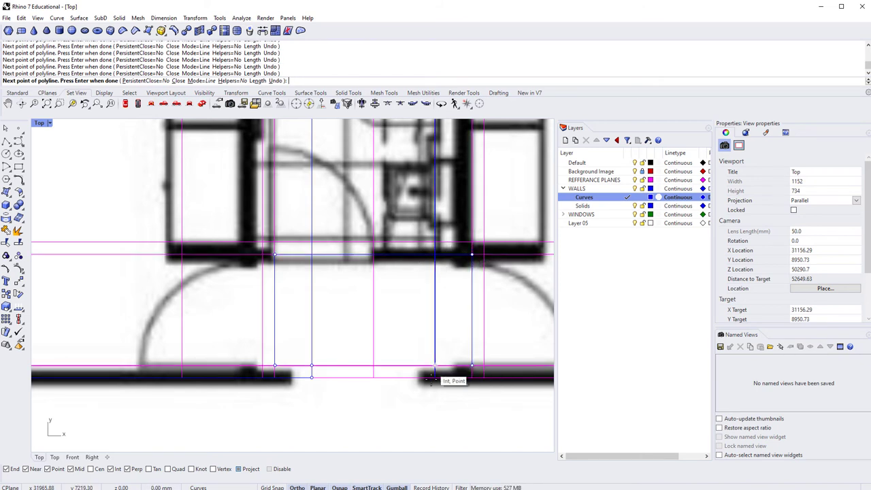
Extend the outline along the corridor wall and around the central bedroom partition, up to the outer wall and back
scroll(431, 378, "down", 3)
right_click_drag(442, 382, 228, 381)
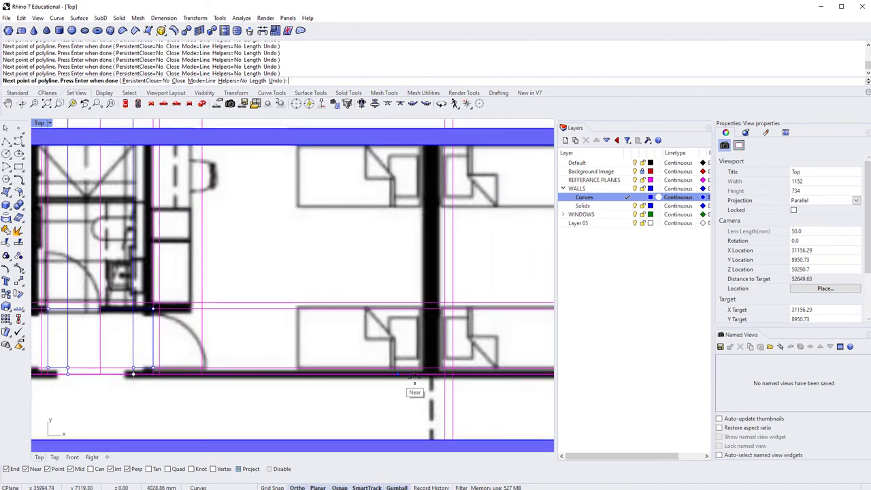
left_click(454, 374)
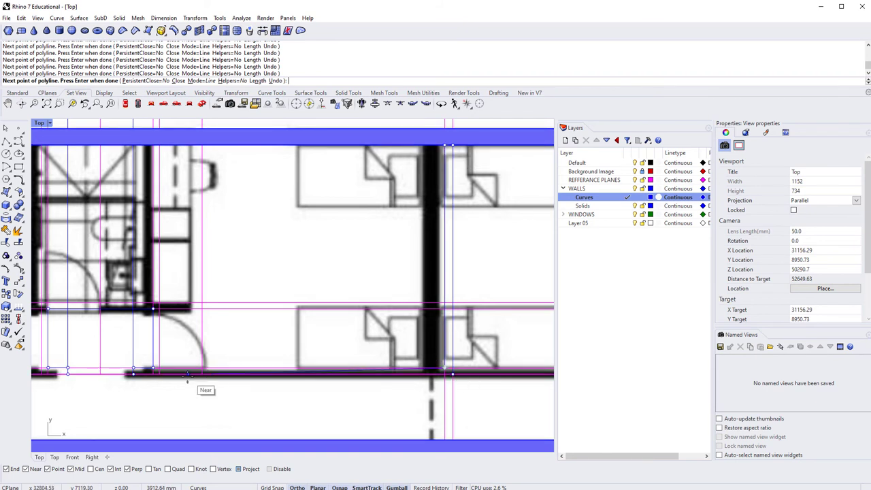
Bring the outline back along the corridor wall's upper edge and around the short front wall of the right-hand closet
scroll(168, 375, "up", 3)
left_click(151, 365)
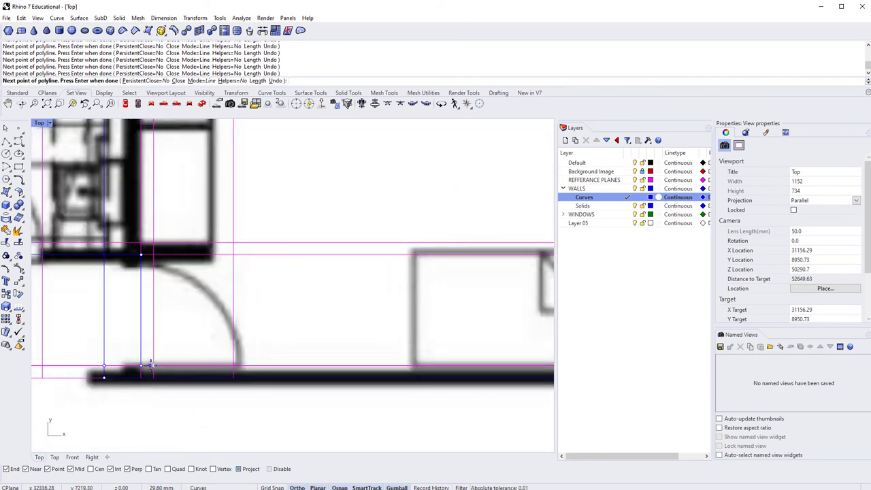
scroll(151, 365, "down", 1)
left_click(152, 277)
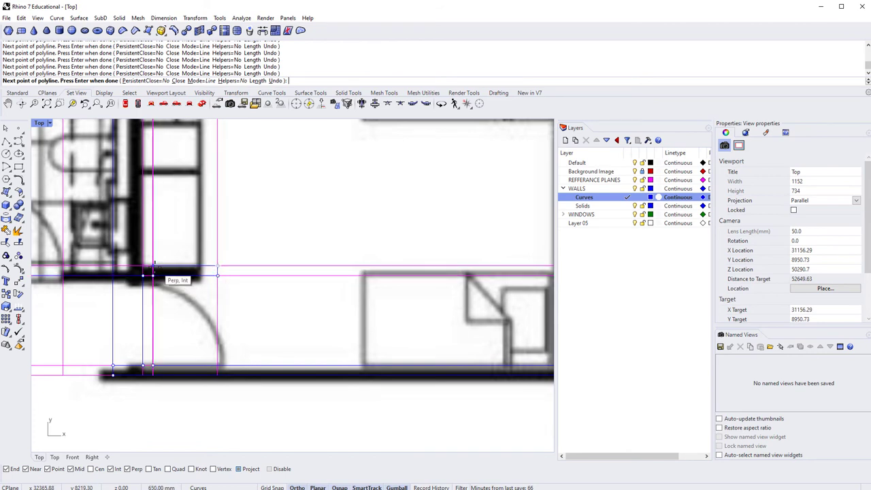
Trace the bathroom block's right-hand side wall up to the outer wall's inner face and across its 100 mm thickness
scroll(218, 340, "down", 3)
scroll(219, 306, "up", 4)
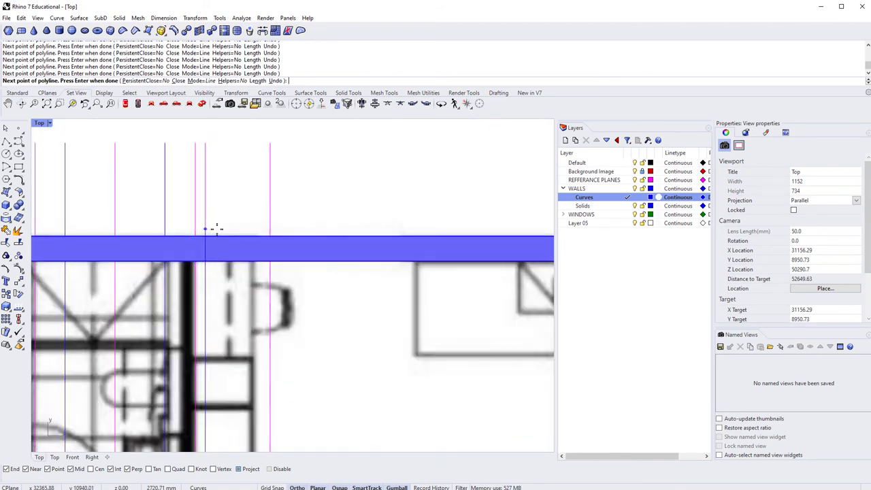
scroll(217, 229, "up", 3)
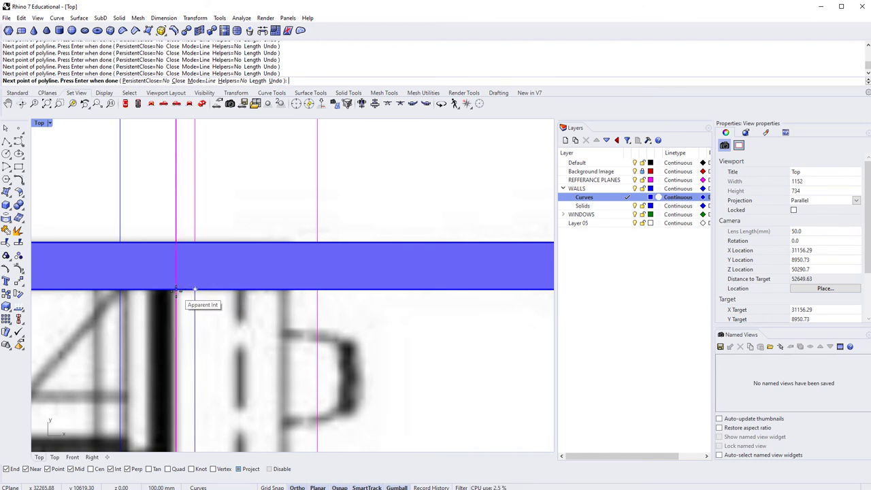
left_click(175, 289)
scroll(180, 293, "down", 2)
scroll(204, 272, "down", 1)
scroll(212, 374, "up", 1)
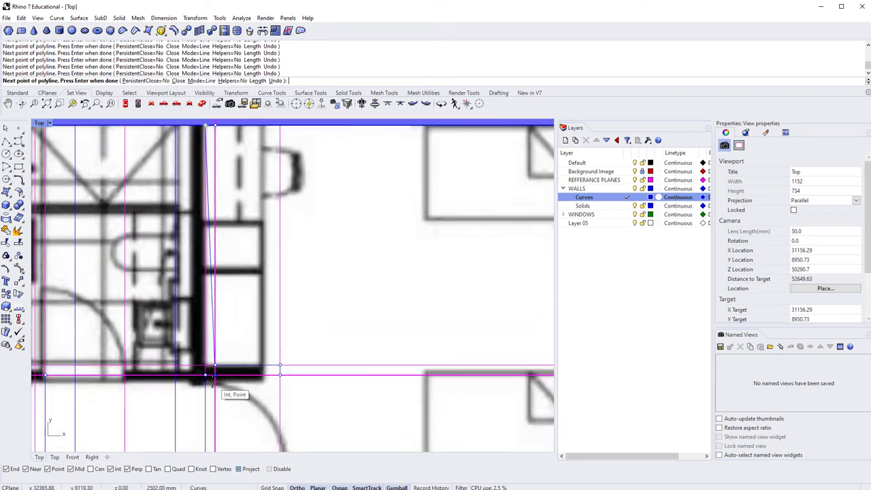
Continue the outline down the right side wall, along the bathroom's front wall, and up the left side wall to the outer wall
left_click(213, 376)
scroll(272, 367, "down", 2)
scroll(179, 374, "up", 2)
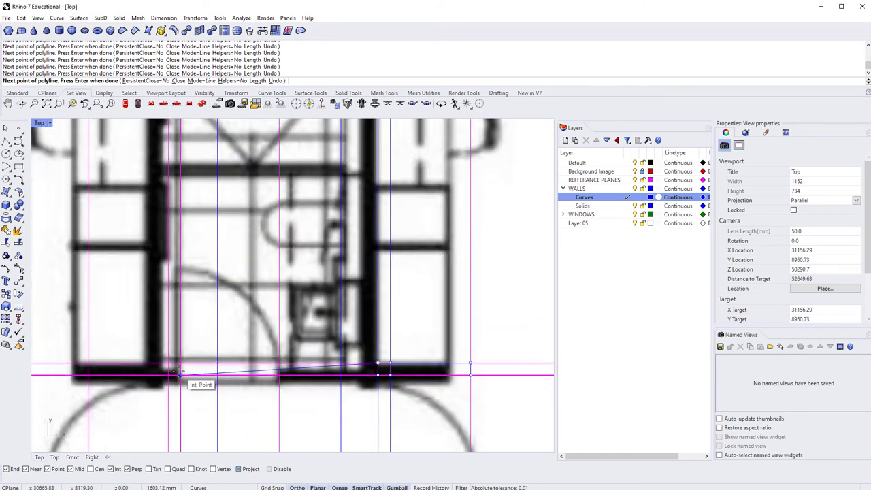
left_click(179, 374)
scroll(200, 214, "up", 2)
scroll(156, 156, "down", 1)
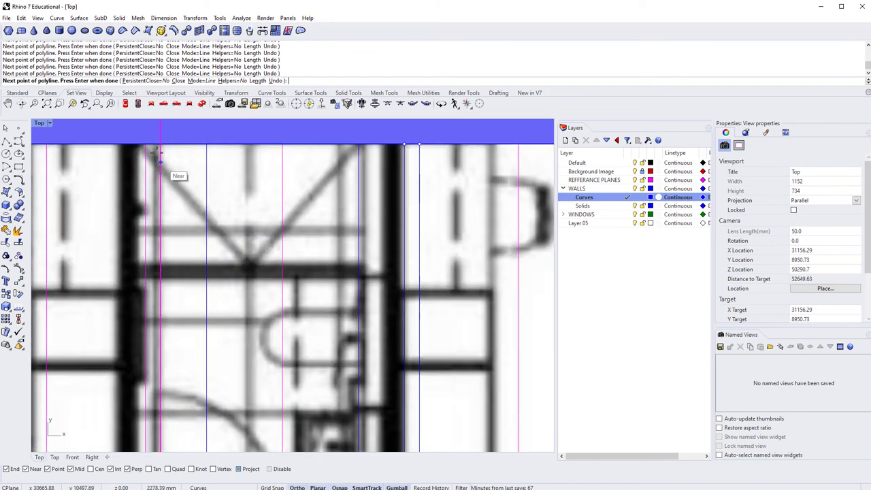
scroll(153, 144, "down", 2)
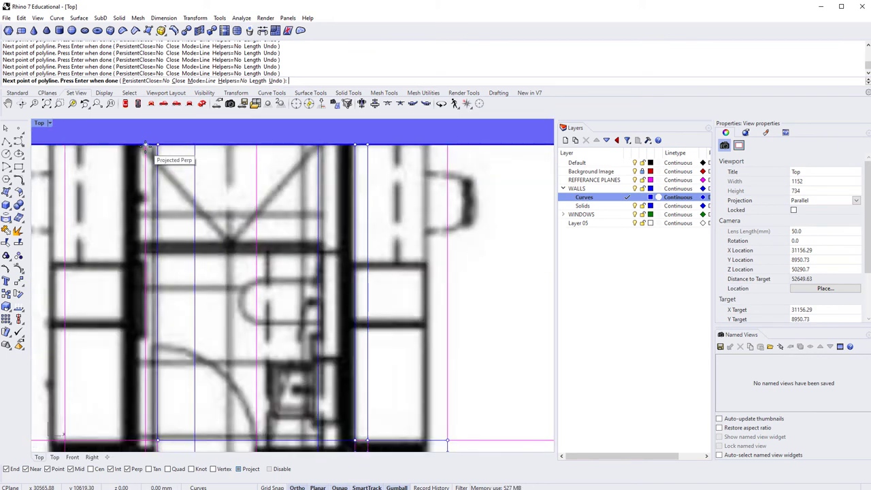
scroll(144, 310, "up", 2)
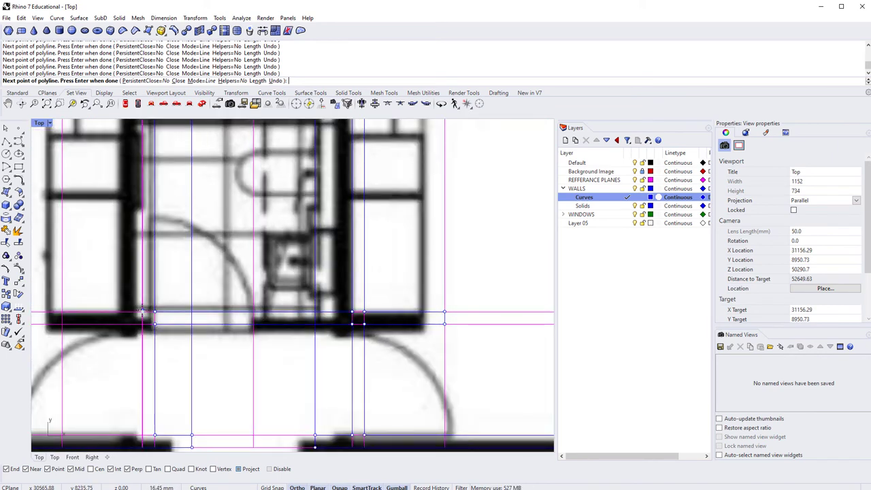
Trace the left-hand side wall and closet front wall, then close the outline along the corridor wall at the left outer wall
left_click(62, 312)
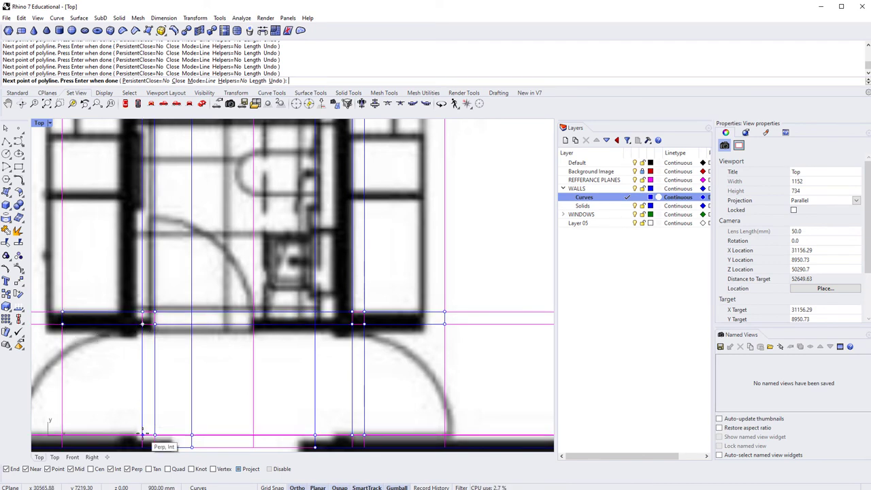
scroll(143, 418, "down", 3)
scroll(258, 386, "up", 3)
scroll(257, 386, "up", 3)
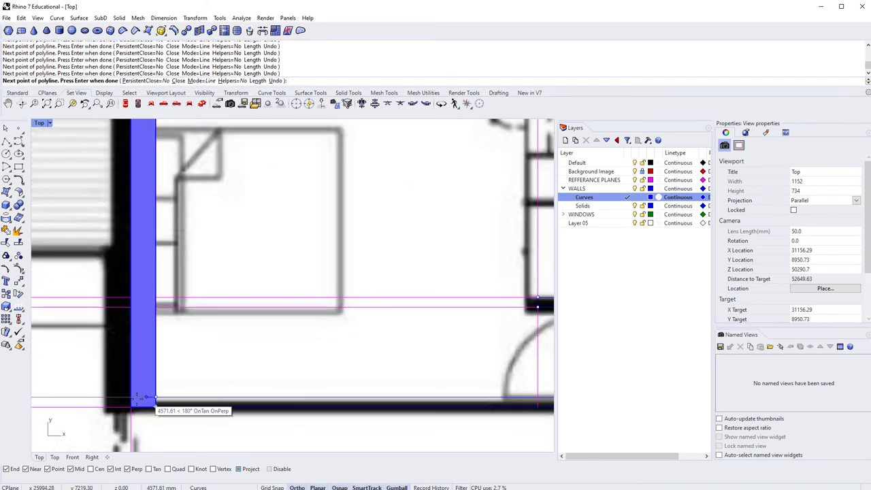
key("Return")
scroll(231, 352, "down", 2)
scroll(230, 353, "down", 3)
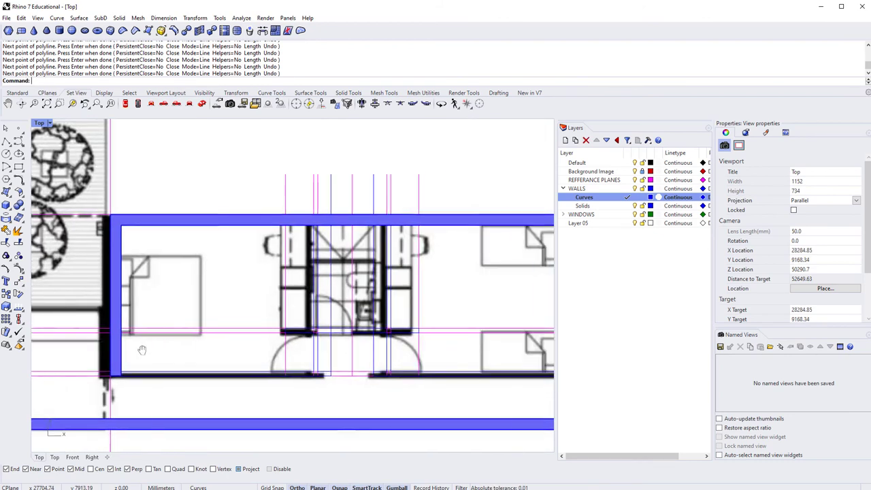
scroll(224, 367, "up", 2)
scroll(223, 368, "down", 2)
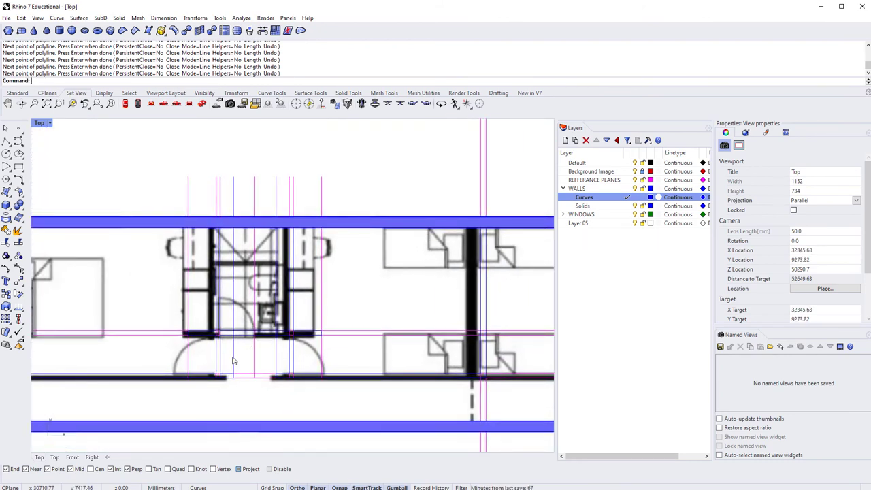
scroll(225, 364, "up", 2)
scroll(261, 354, "down", 2)
scroll(261, 355, "up", 1)
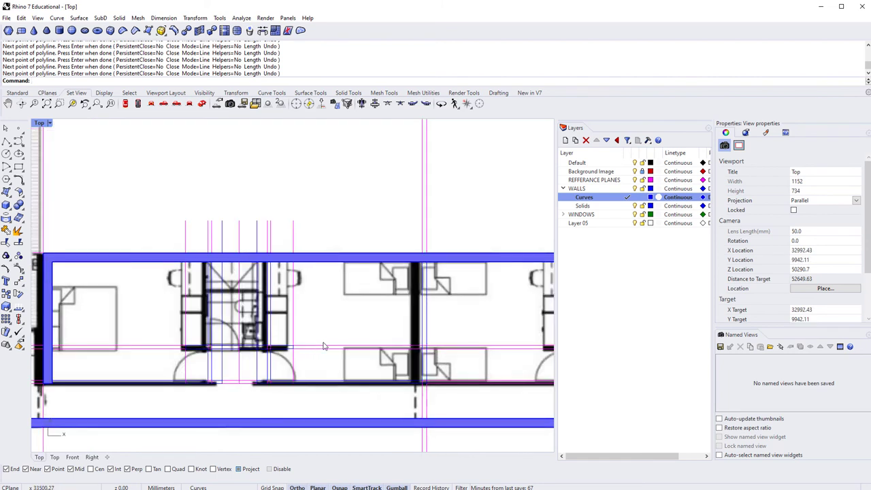
Hide the Background Image and REFFERANCE PLANES layers, and delete the two leftover vertical lines at the corridor doorway opening
left_click(634, 171)
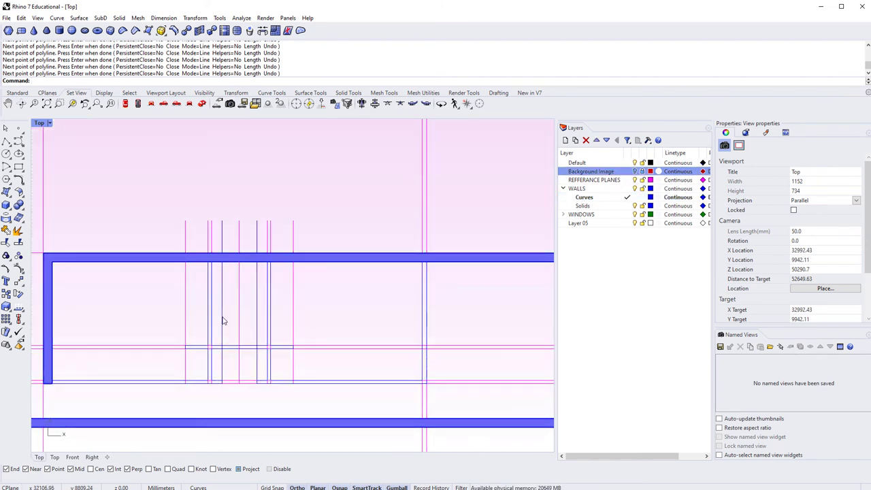
left_click(634, 179)
scroll(239, 375, "up", 4)
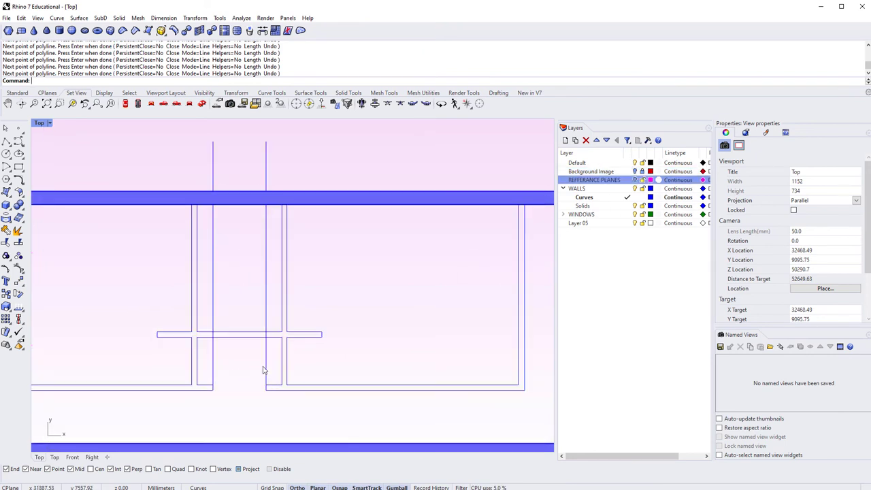
left_click(266, 368)
left_click(212, 366)
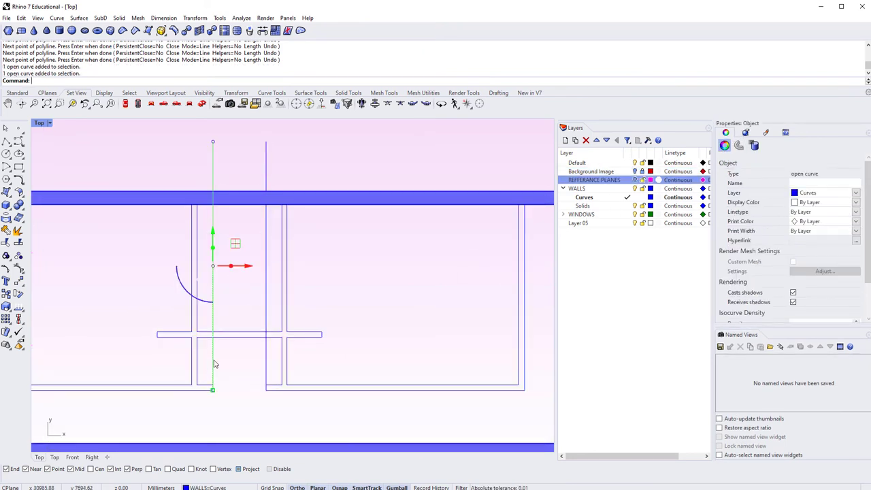
left_click(265, 366, "shift")
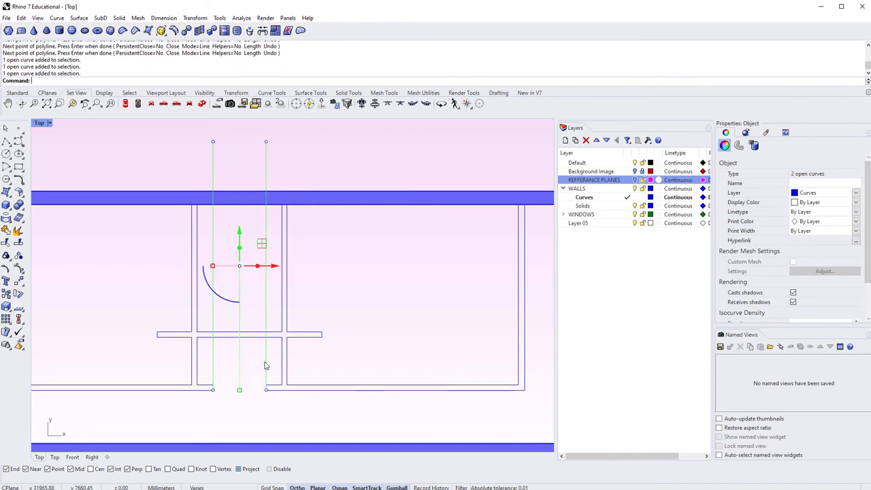
key("Delete")
Check whether the traced interior wall outline is a closed curve and how its ends meet the outer wall
scroll(266, 366, "down", 2)
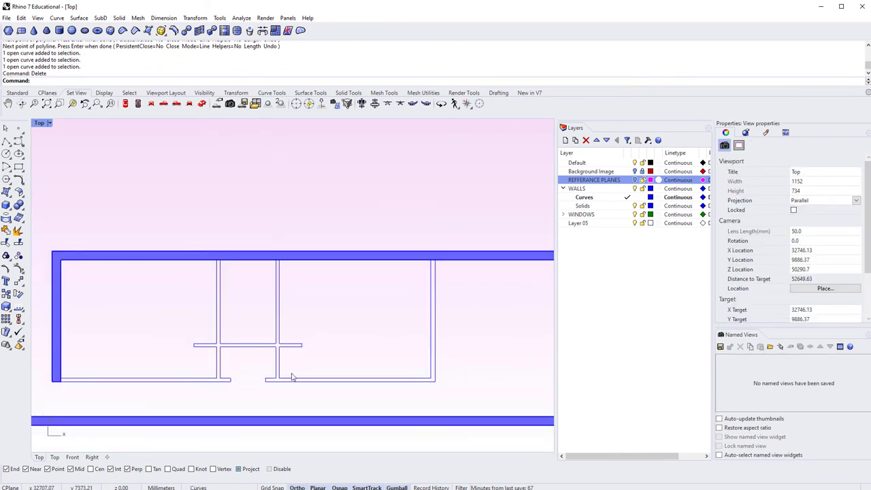
scroll(235, 390, "up", 2)
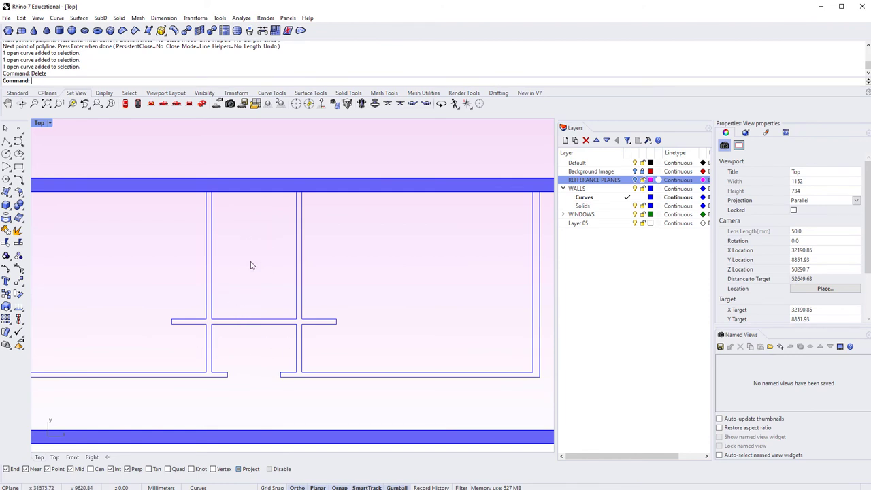
right_click_drag(188, 336, 185, 355)
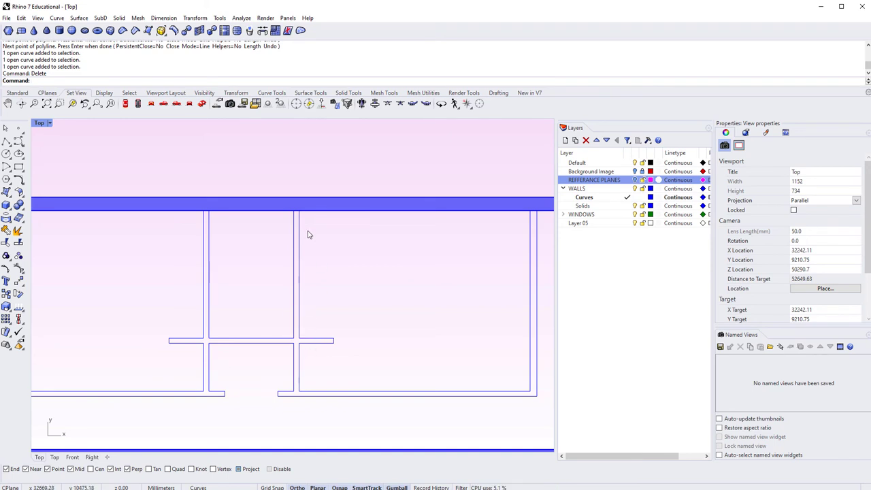
scroll(312, 279, "down", 2)
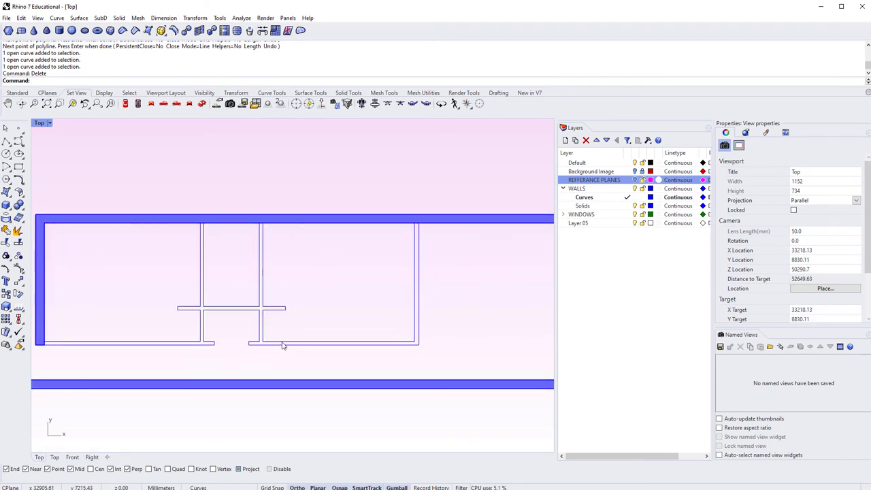
left_click(283, 345)
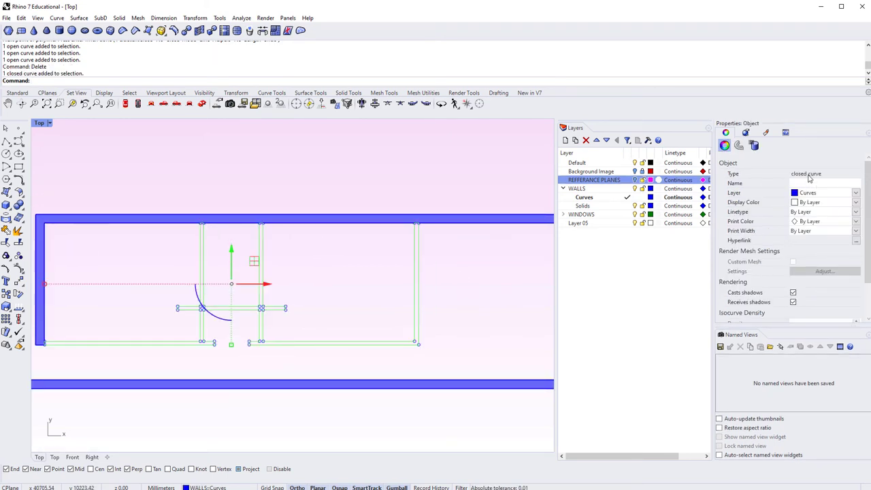
scroll(120, 217, "up", 2)
scroll(402, 249, "up", 2)
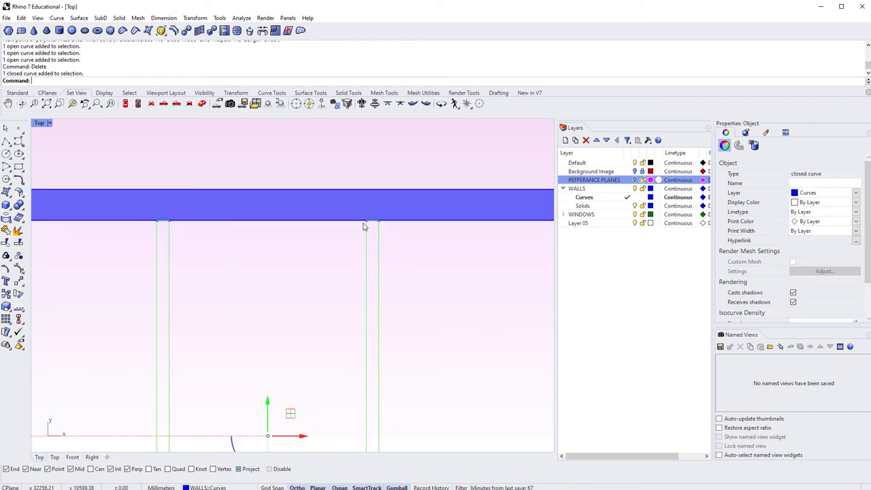
scroll(364, 225, "down", 2)
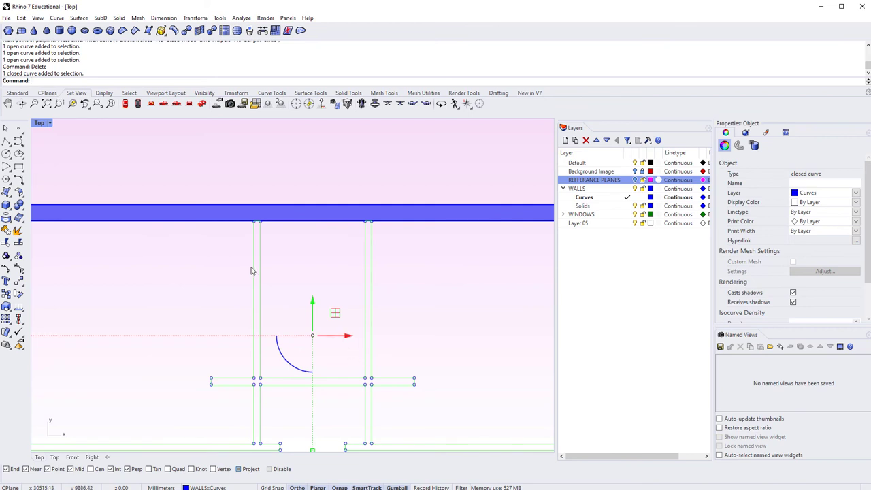
Mirror a copy of the interior wall outline into the wing's right half, about a vertical plane through the outline's lower-right corner
scroll(251, 271, "down", 2)
right_click_drag(340, 346, 264, 374)
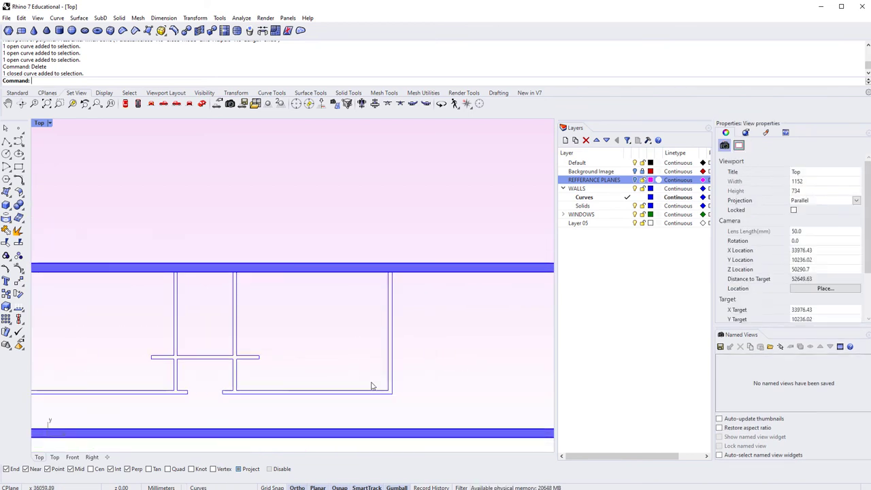
left_click(393, 385)
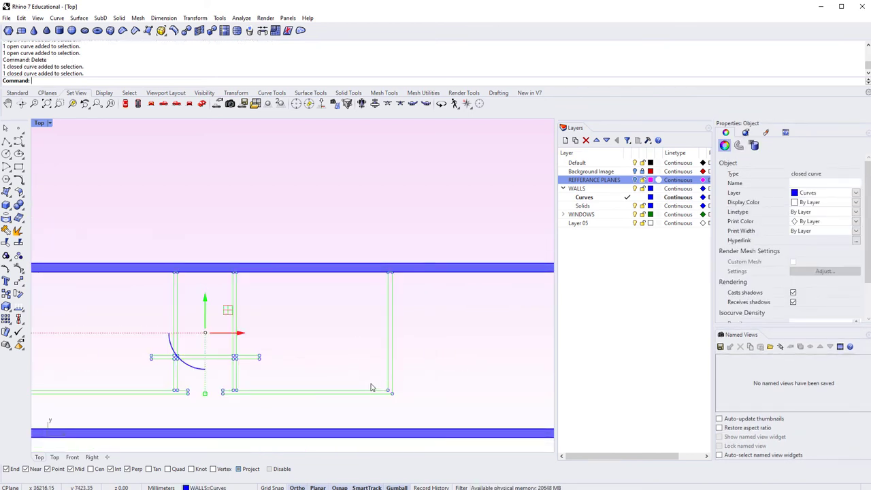
type("Mirror")
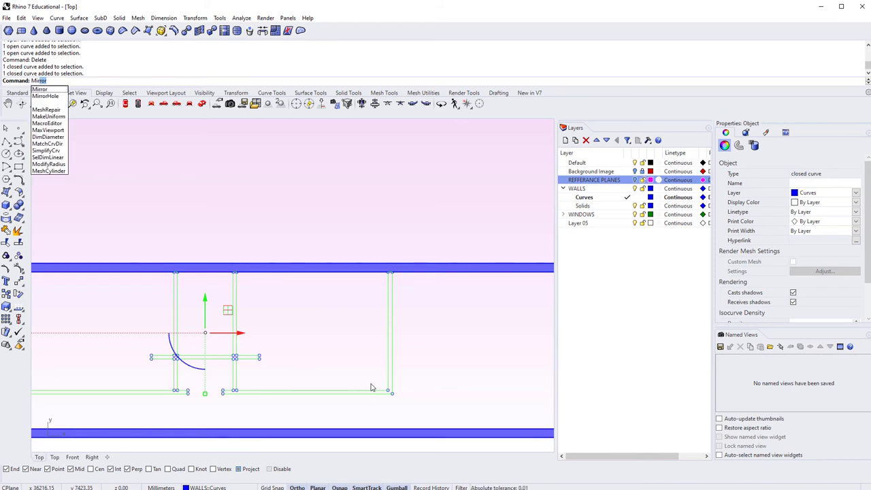
key("Return")
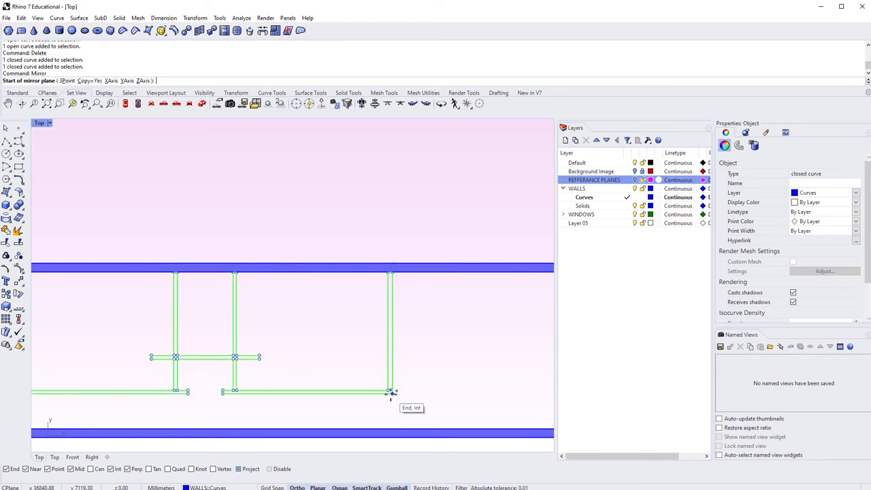
left_click(391, 393)
left_click(391, 344)
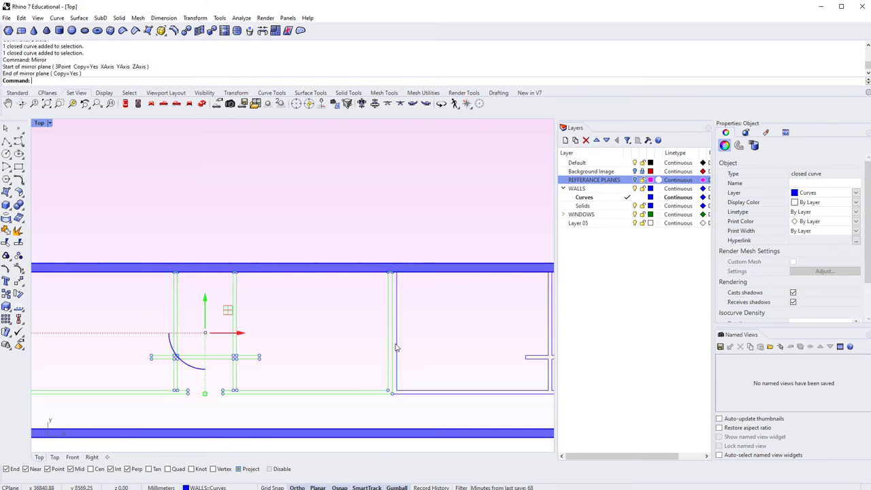
scroll(251, 358, "down", 4)
left_click(439, 372)
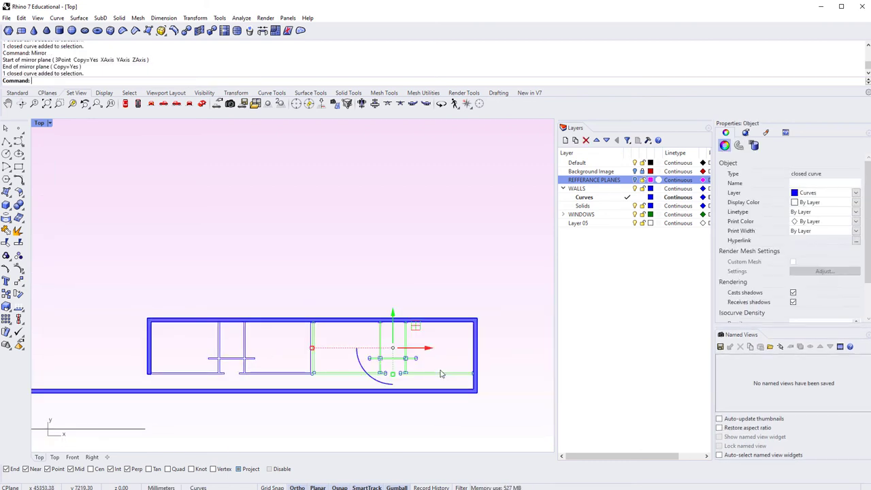
left_click(239, 373)
key("Escape")
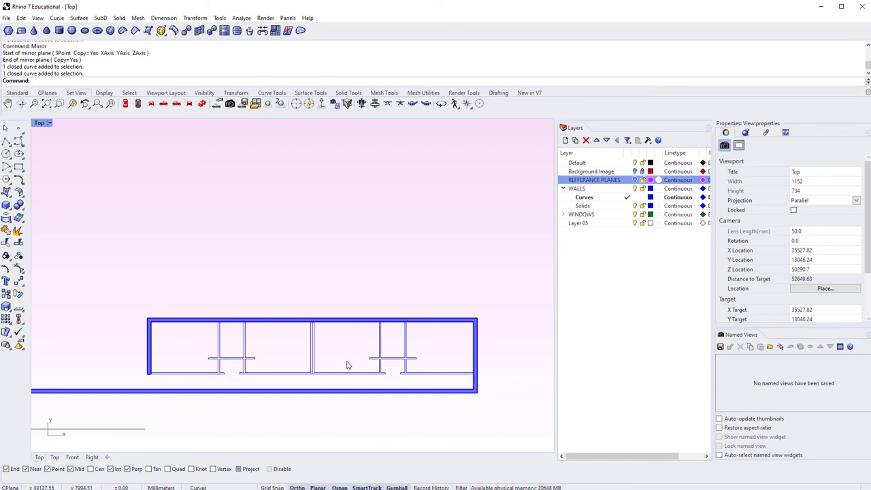
In the Perspective view, extrude both closed interior wall outlines upward as solids to a height of 2700 mm
key("ctrl+F4")
scroll(340, 357, "down", 2)
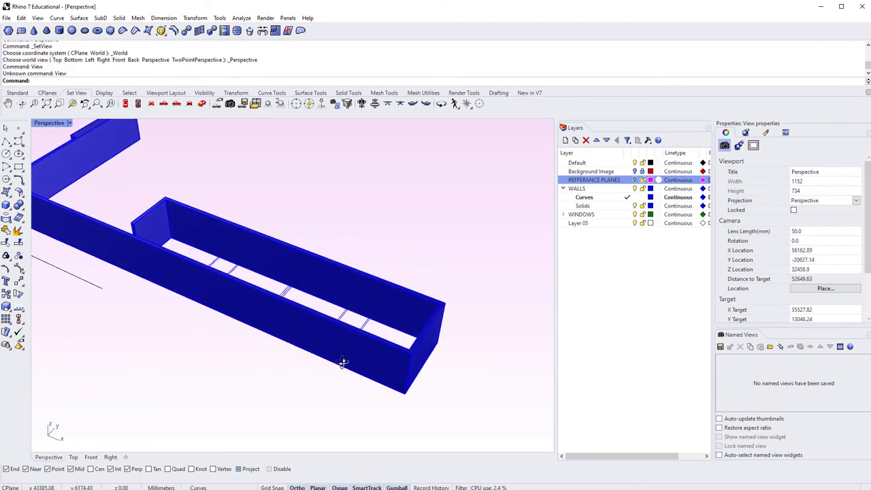
scroll(303, 284, "up", 5)
right_click_drag(303, 285, 217, 369)
left_click(218, 371)
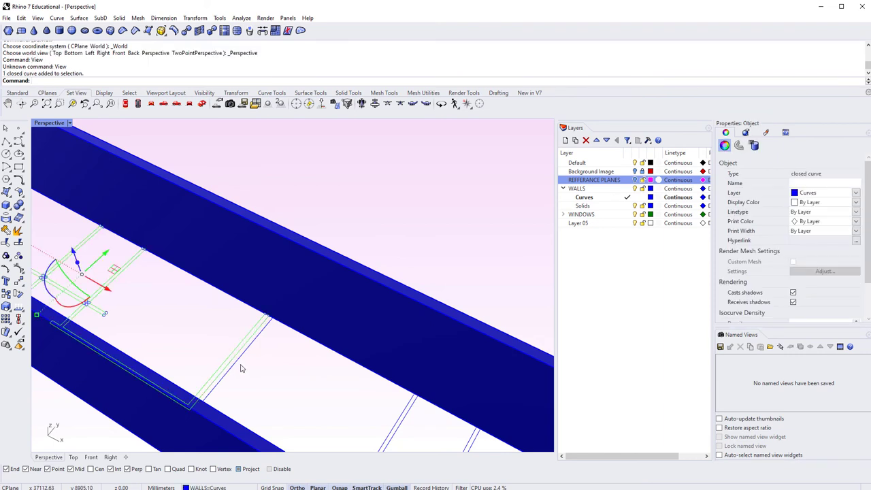
left_click(238, 368, "shift")
scroll(245, 371, "down", 3)
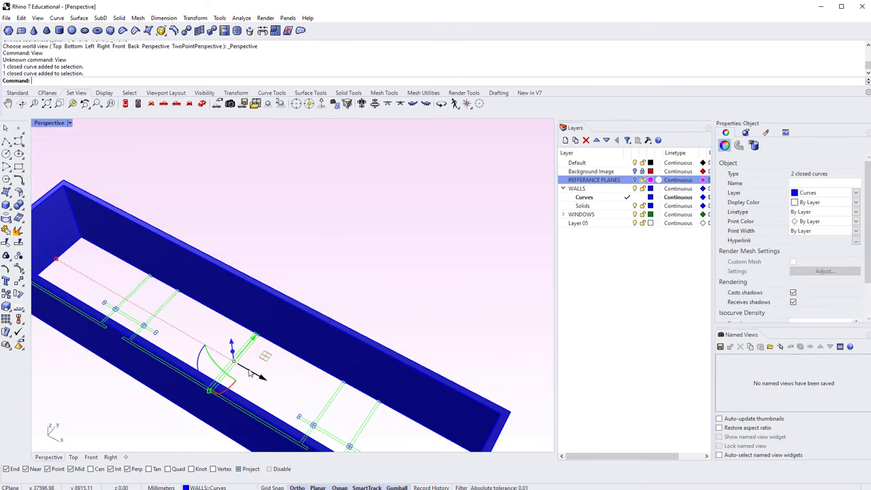
type("ExtrudeCrv")
key("Return")
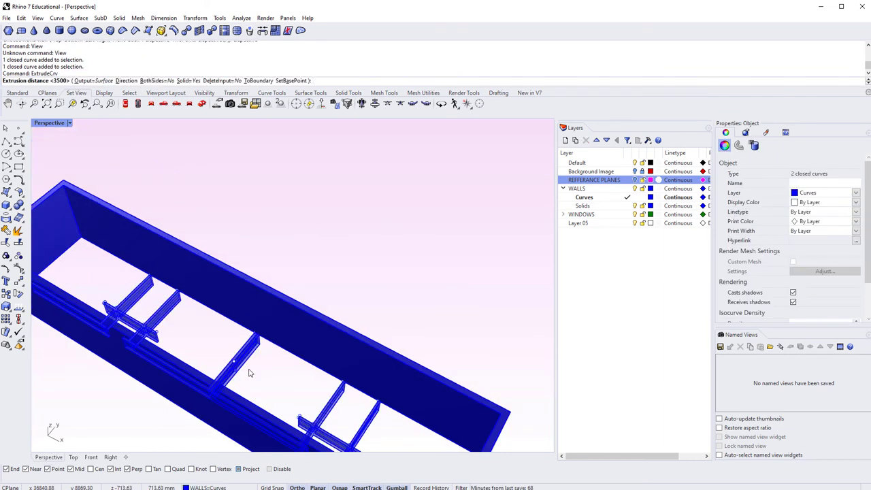
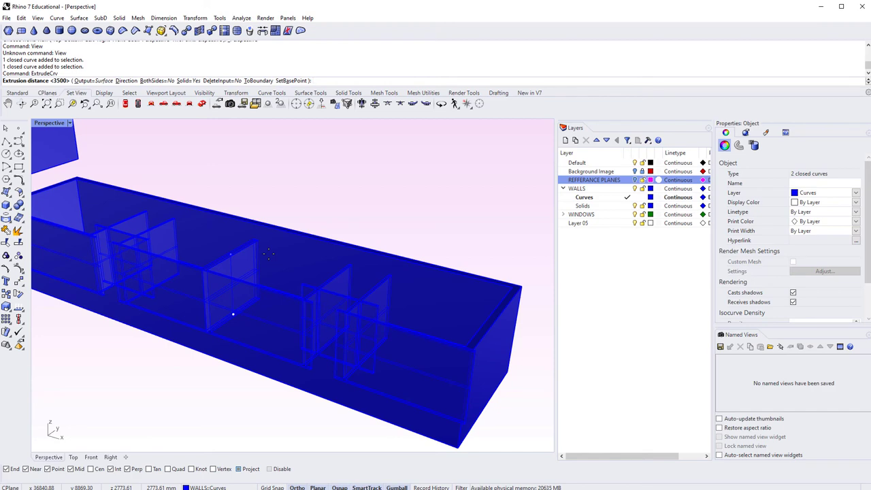
type("2700")
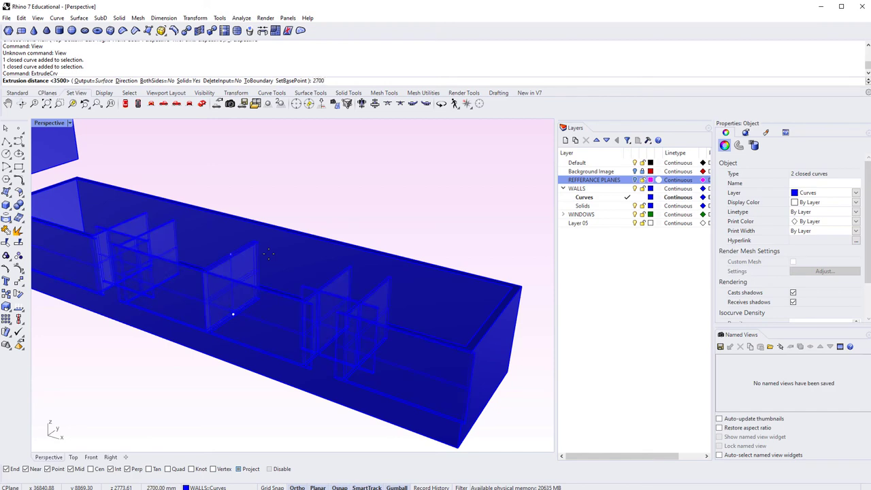
key("Return")
left_click(325, 194)
right_click_drag(326, 190, 334, 259)
scroll(207, 298, "up", 3)
scroll(208, 298, "down", 3)
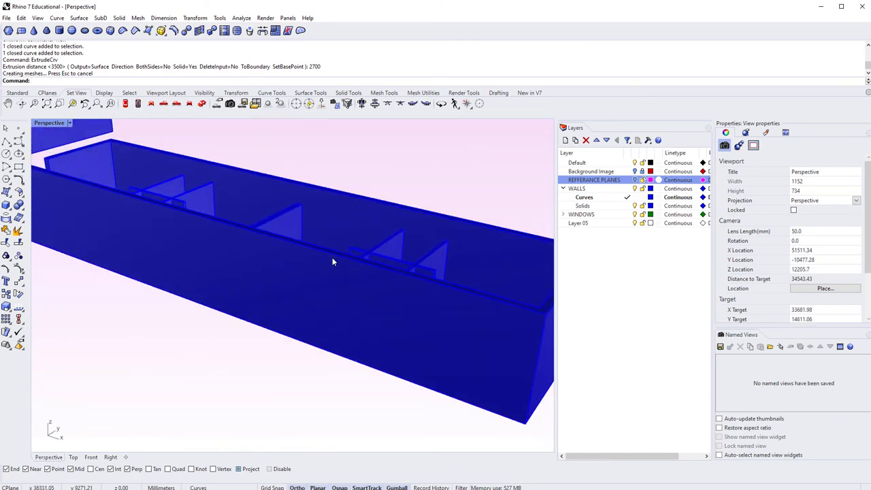
Change the colour of the WALLS Curves layer to Red
left_click(603, 204)
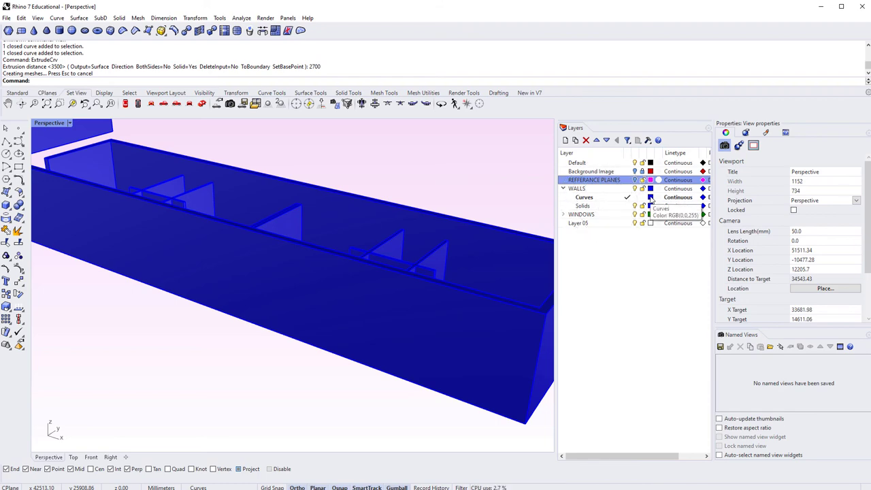
left_click(650, 197)
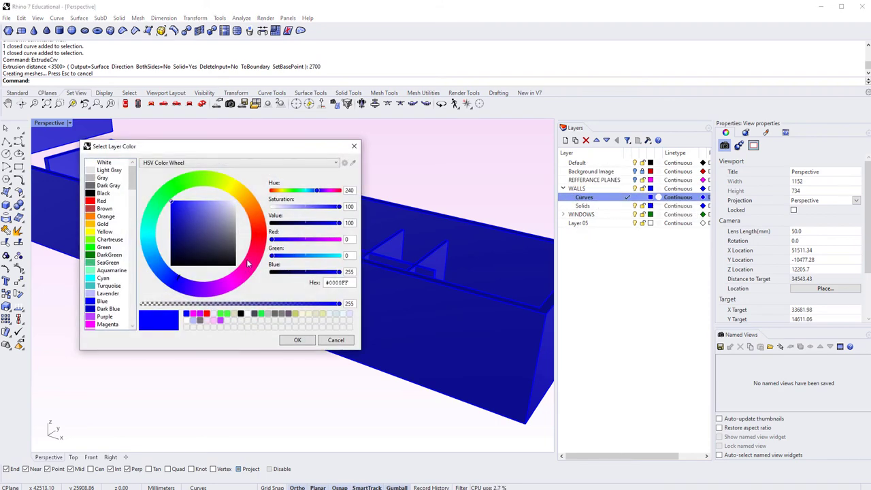
left_click(101, 201)
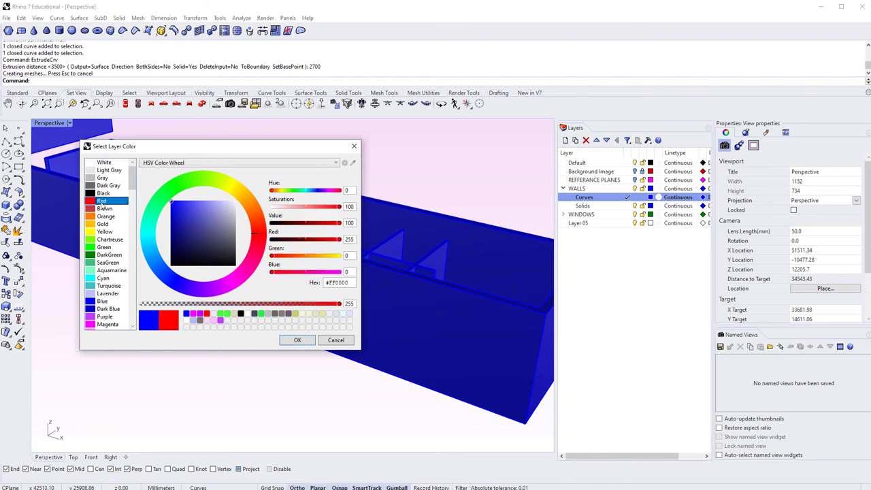
left_click(298, 339)
right_click_drag(234, 391, 255, 395)
left_click(304, 327)
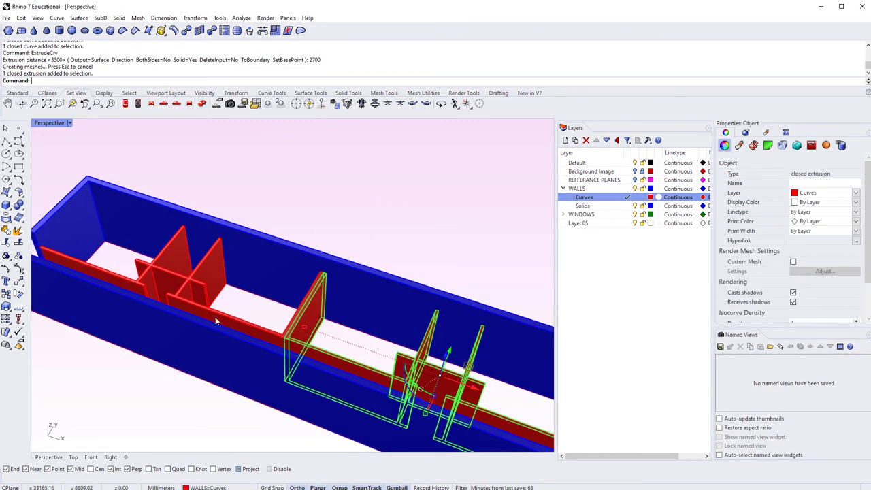
left_click(204, 279, "shift")
left_click(431, 390, "shift")
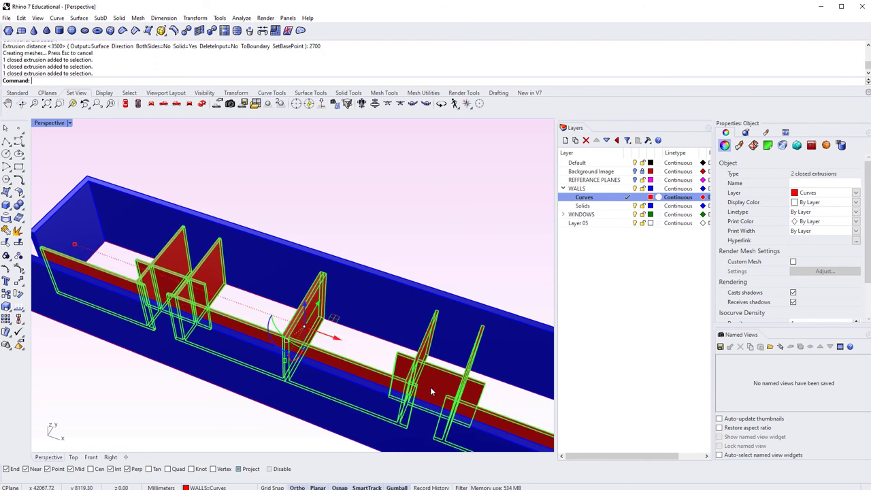
right_click_drag(431, 390, 239, 290)
key("Escape")
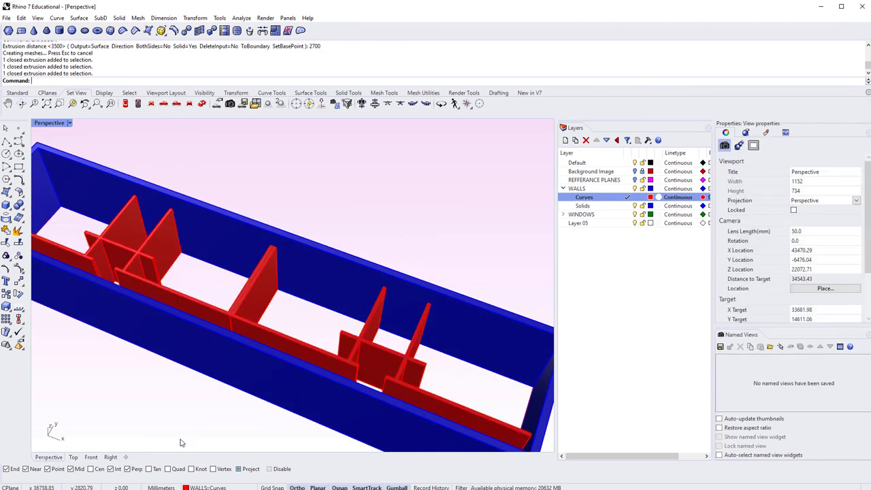
Move both extruded interior wall solids to the Solids layer under WALLS
left_click(243, 314)
left_click(134, 265, "shift")
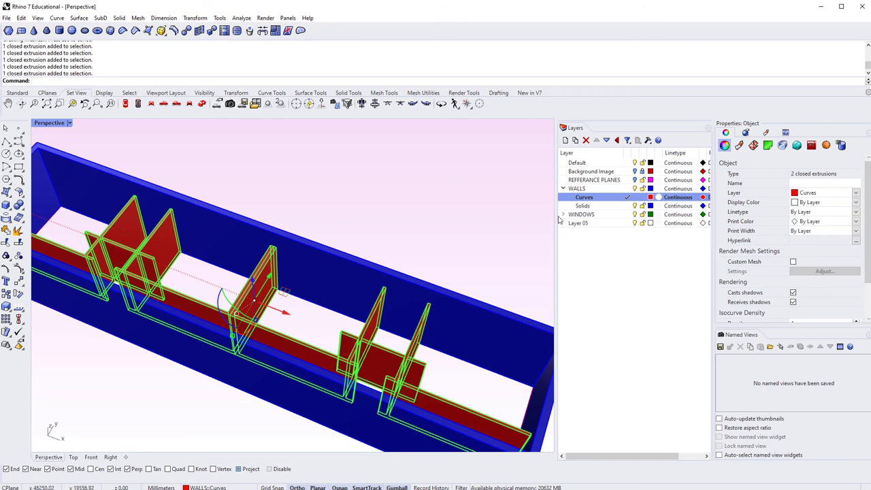
right_click(589, 206)
left_click(630, 366)
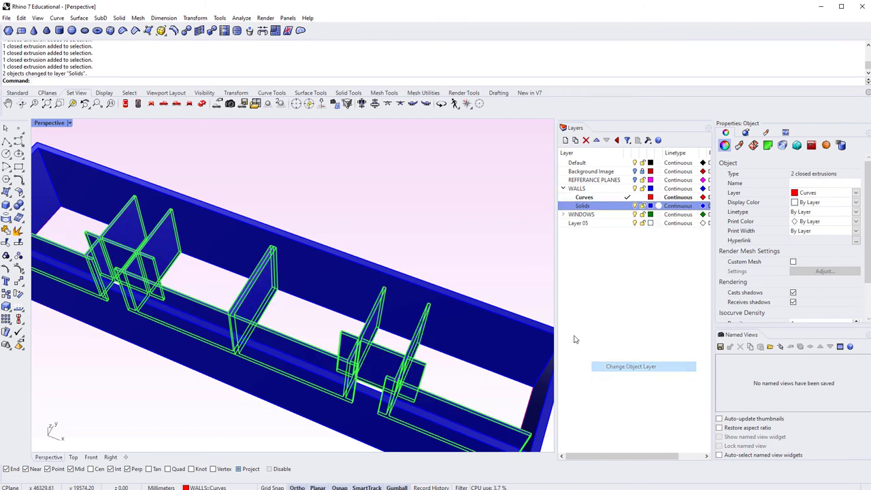
key("Escape")
right_click_drag(204, 292, 262, 303)
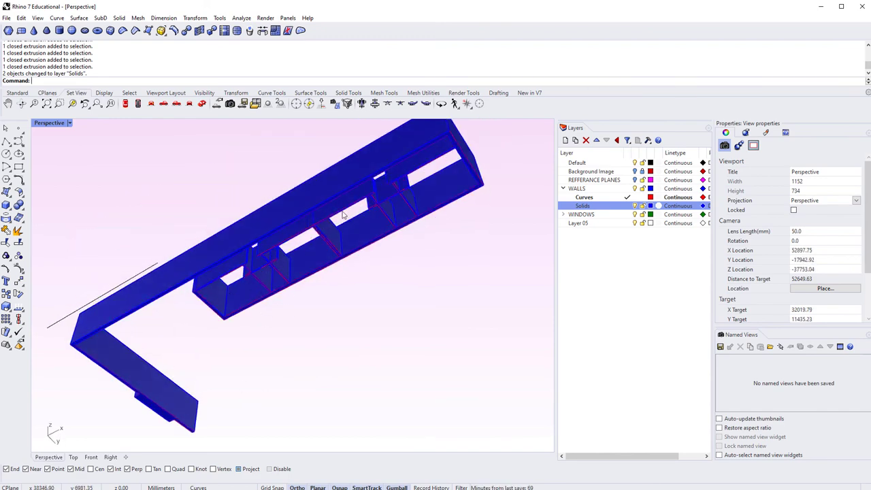
right_click_drag(289, 304, 445, 330)
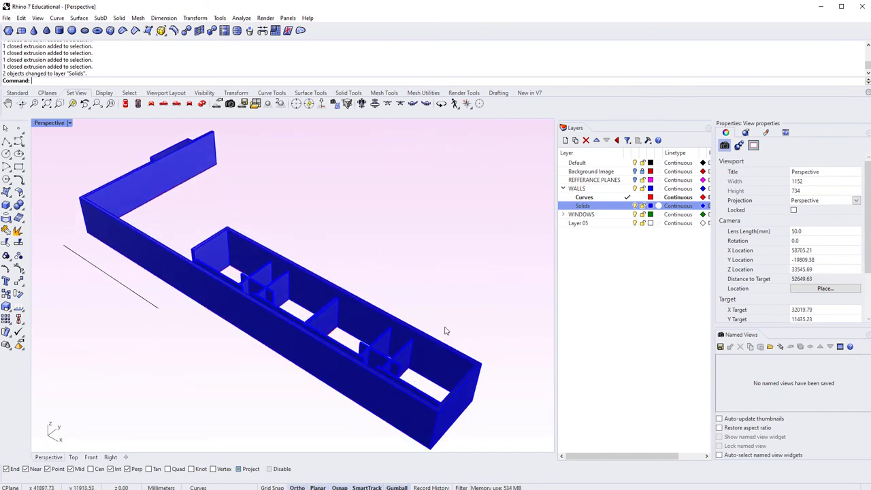
Delete the stray open line lying outside the long front wall
right_click_drag(517, 286, 521, 307)
right_click_drag(360, 279, 408, 285)
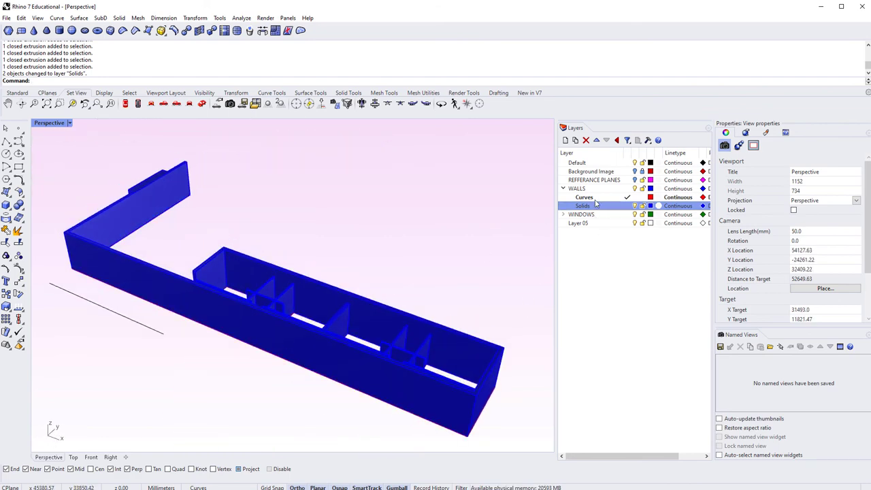
left_click(596, 203)
left_click(629, 198)
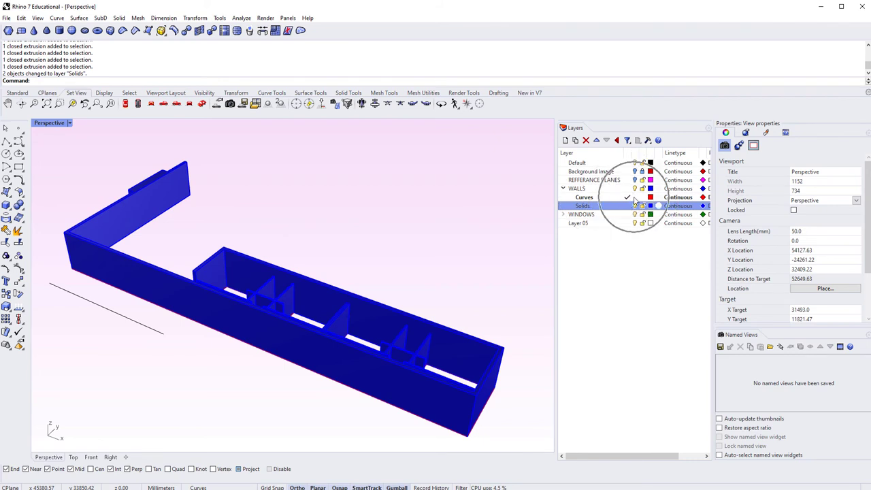
right_click_drag(415, 237, 369, 287)
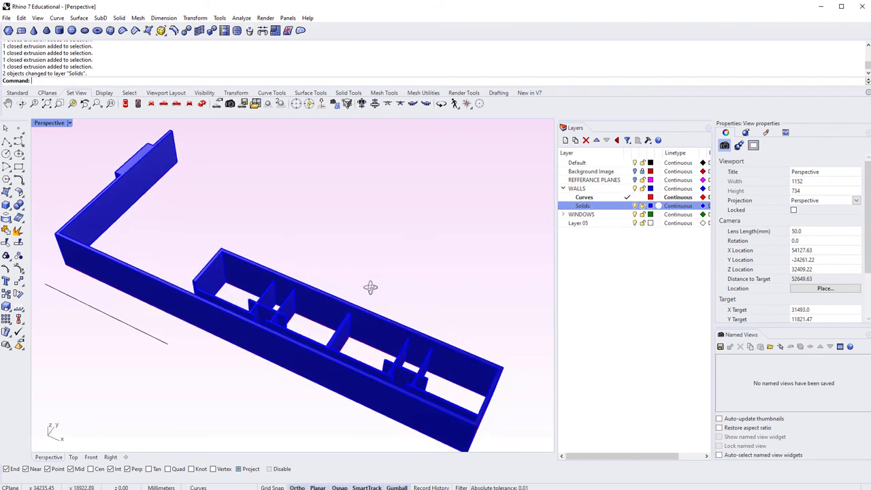
left_click(165, 345)
left_click(167, 395)
left_click(165, 344)
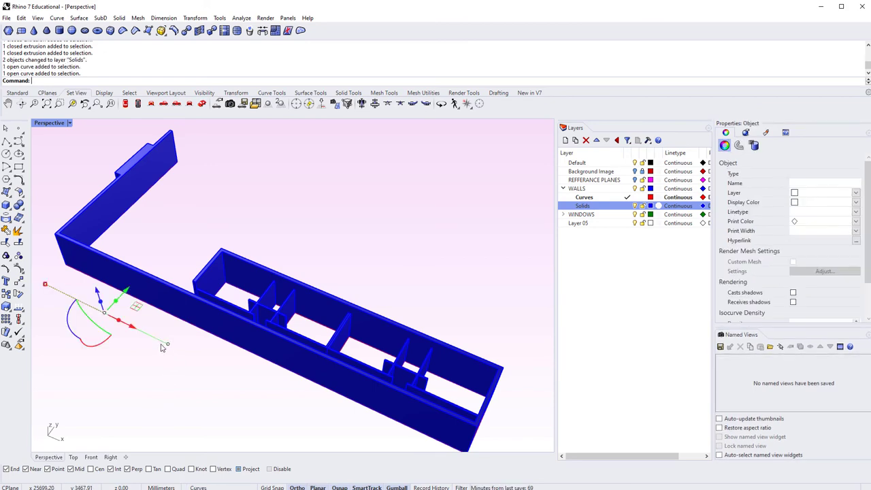
key("Delete")
right_click_drag(138, 411, 280, 376)
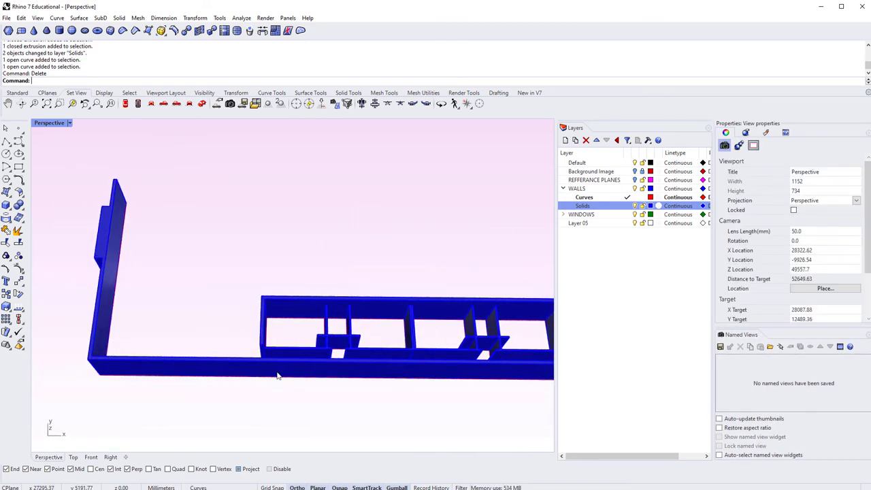
Turn on the Background Image and REFFERANCE PLANES layers and switch to the Top view
left_click(634, 171)
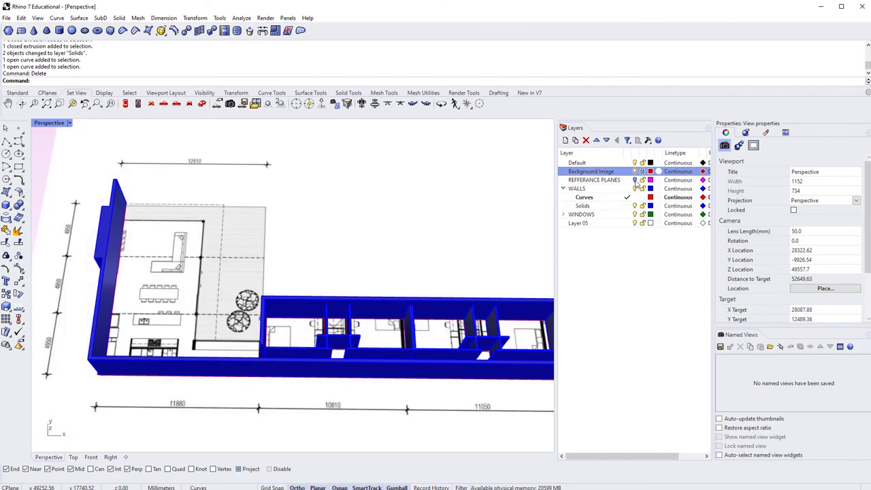
left_click(634, 180)
right_click_drag(479, 248, 427, 263)
key("ctrl+F1")
right_click_drag(277, 290, 197, 298)
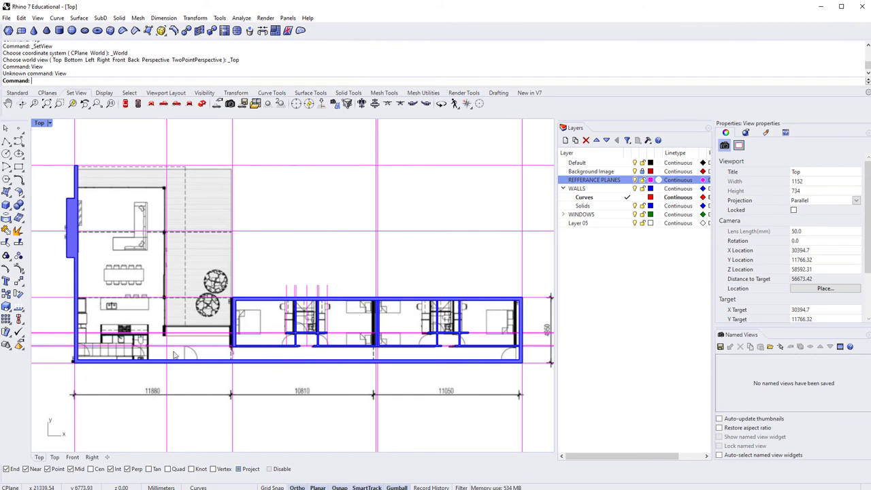
Examine the kitchen, toilet and entrance area of the floor plan against the reference lines and the modelled walls
scroll(174, 355, "up", 10)
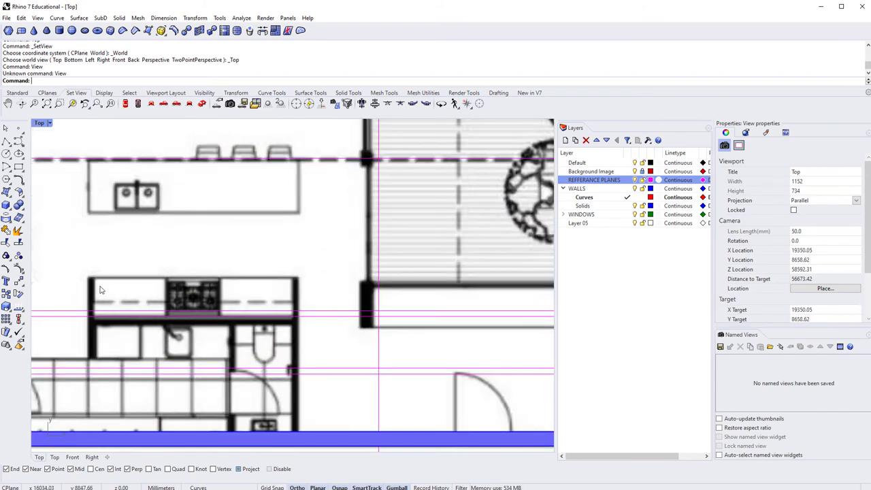
scroll(98, 287, "down", 4)
scroll(96, 284, "up", 4)
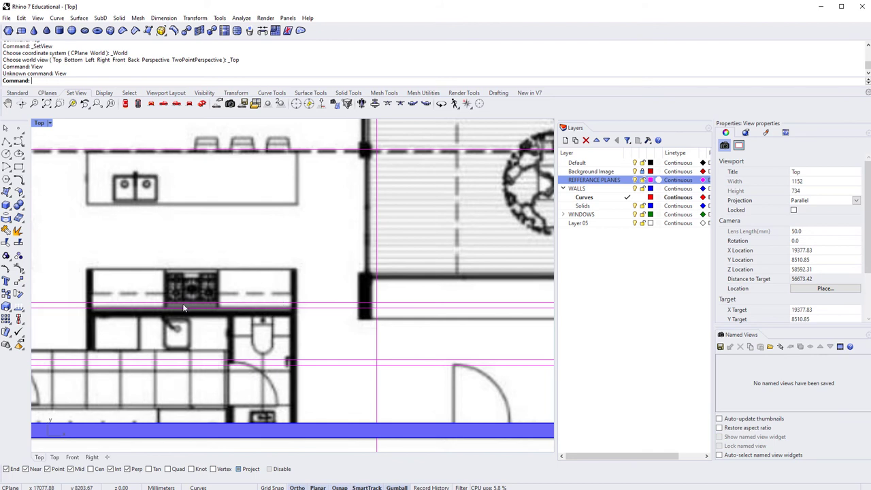
scroll(160, 295, "down", 1)
scroll(103, 314, "up", 1)
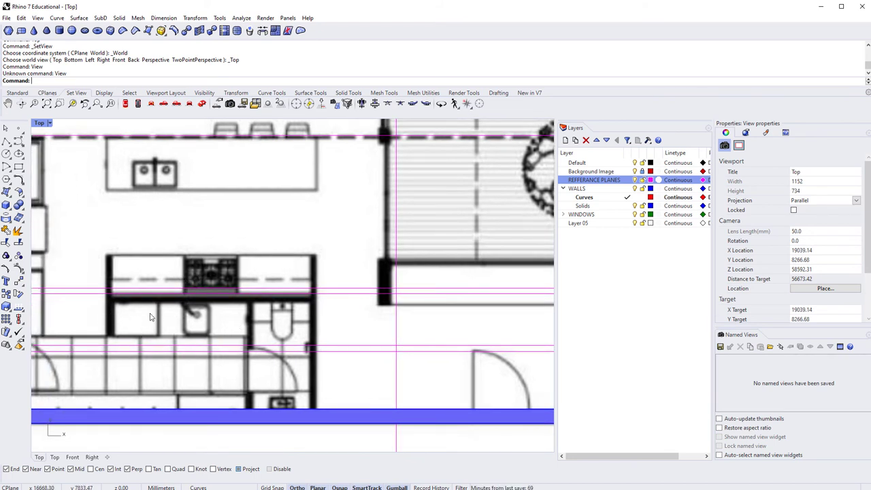
scroll(306, 368, "down", 2)
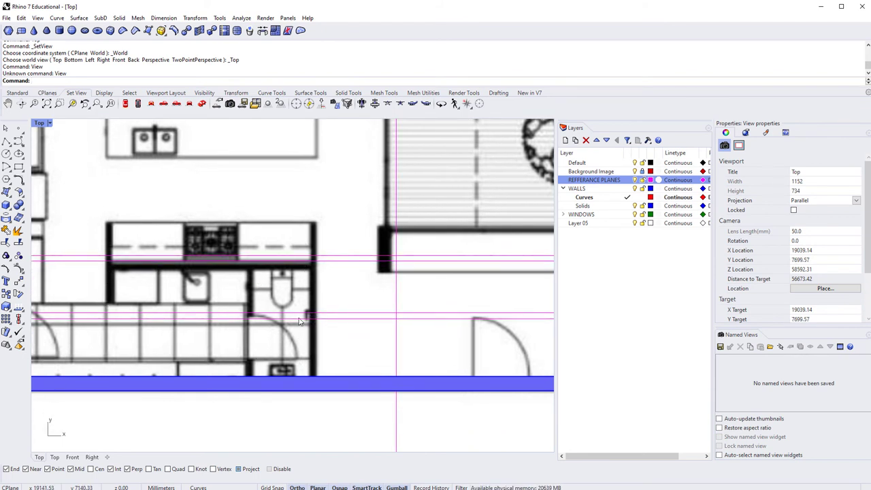
scroll(299, 321, "down", 2)
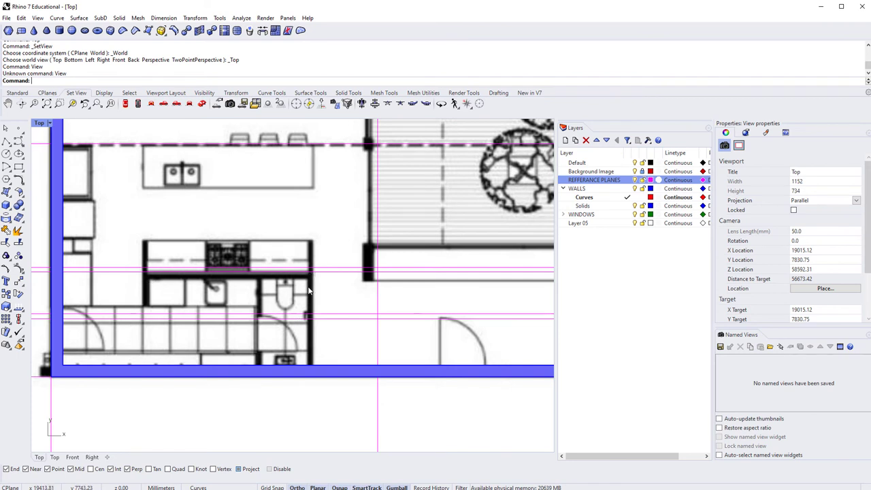
right_click_drag(308, 291, 310, 330)
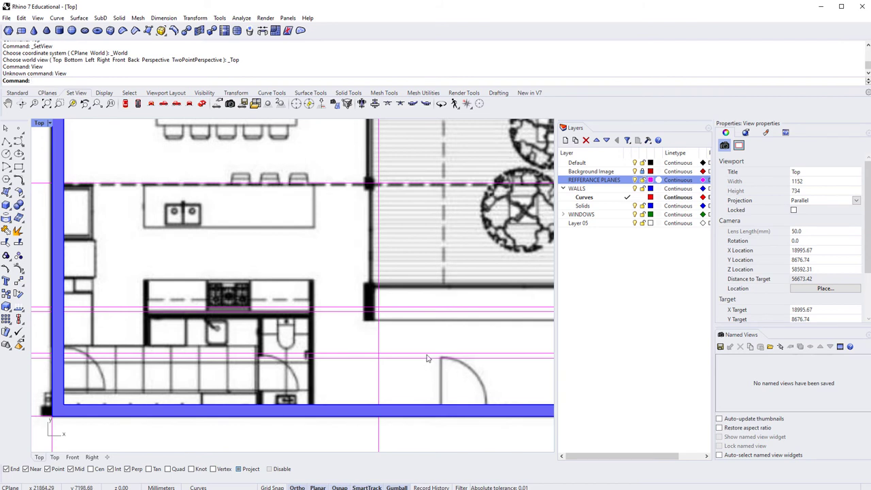
right_click_drag(427, 358, 365, 345)
left_click(315, 375)
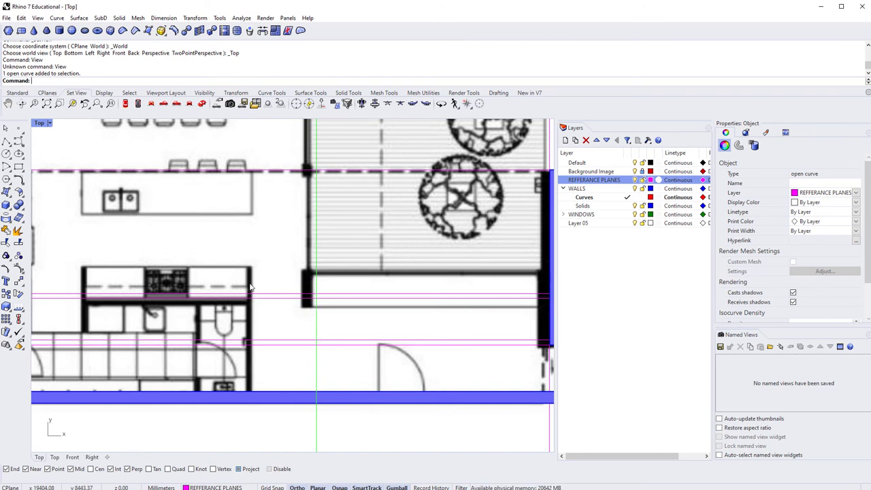
right_click_drag(282, 311, 371, 324)
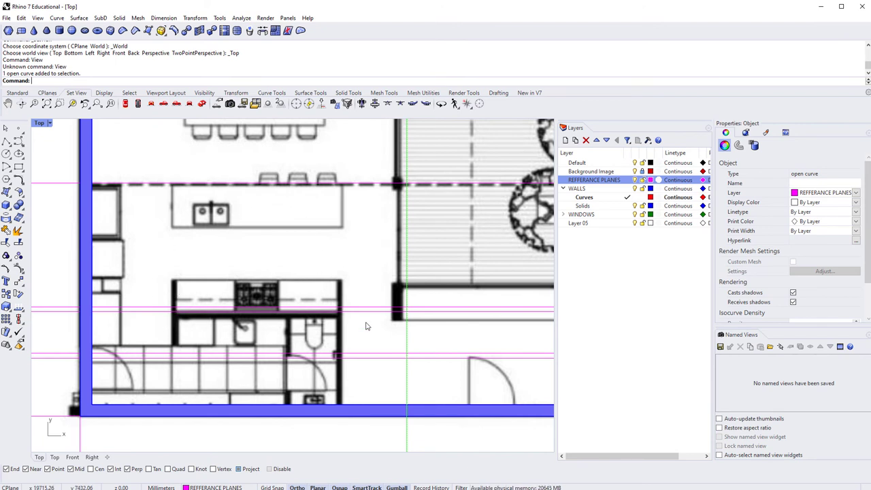
scroll(268, 250, "down", 8)
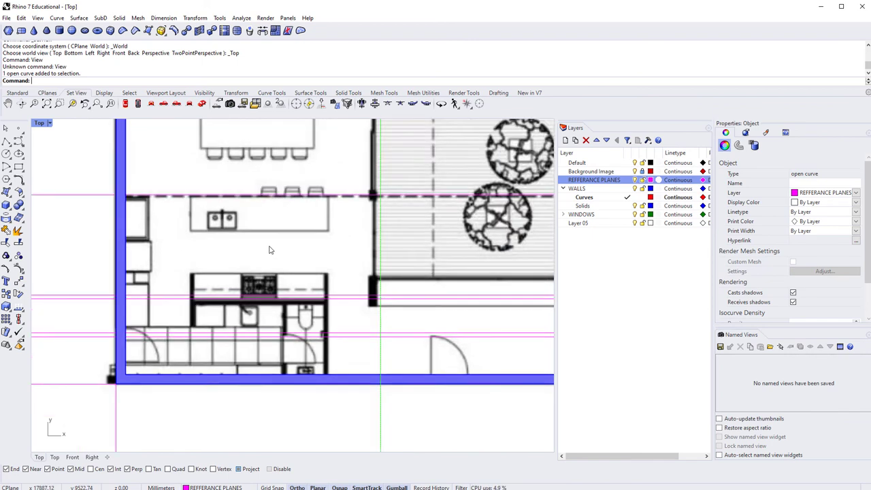
right_click_drag(338, 381, 252, 386)
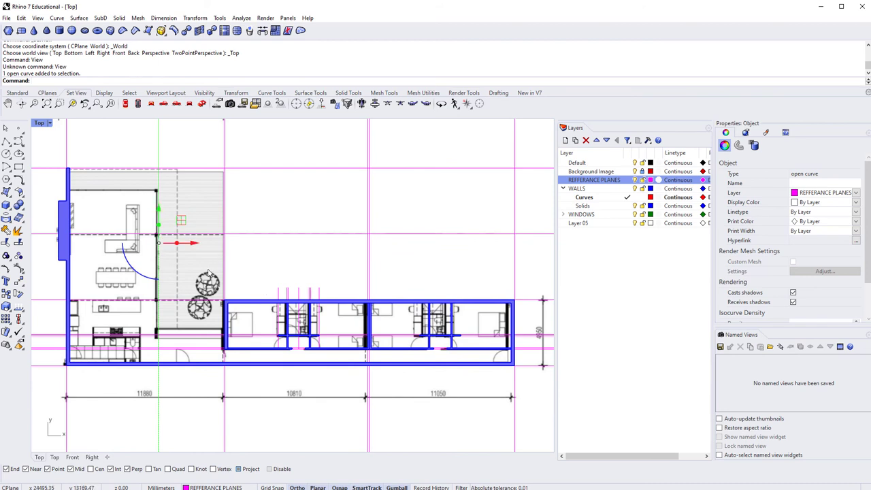
key("Up")
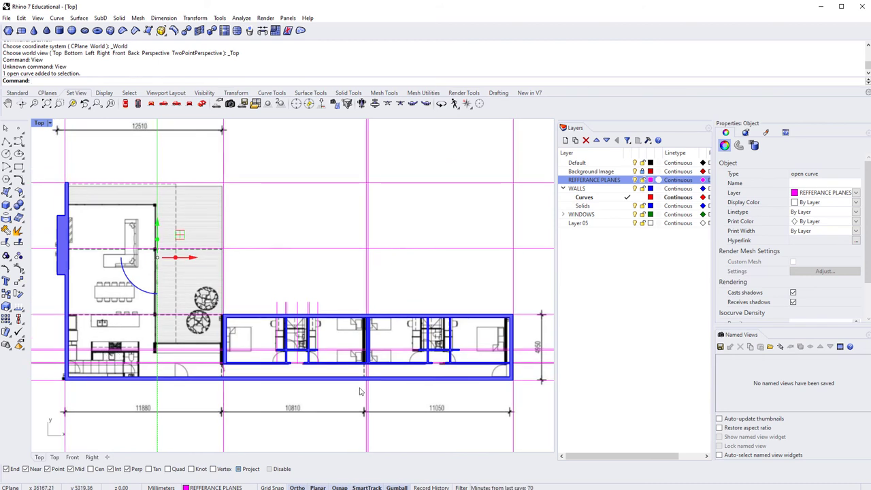
key("Right")
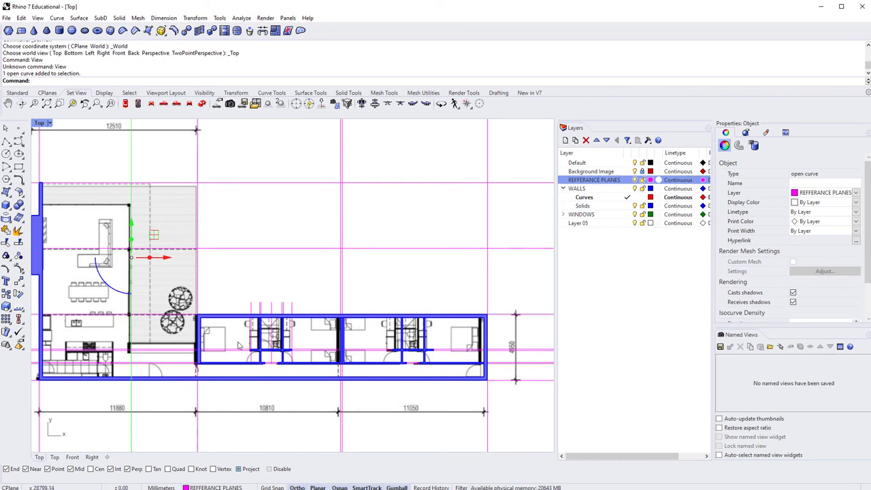
scroll(246, 342, "up", 3)
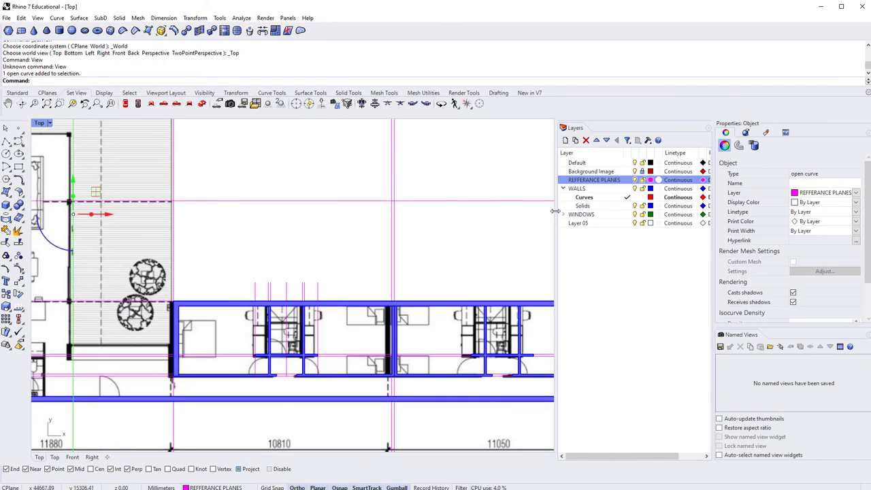
Hide the Solids layer under WALLS to expose the window openings of the bedroom wing on the plan
left_click(642, 206)
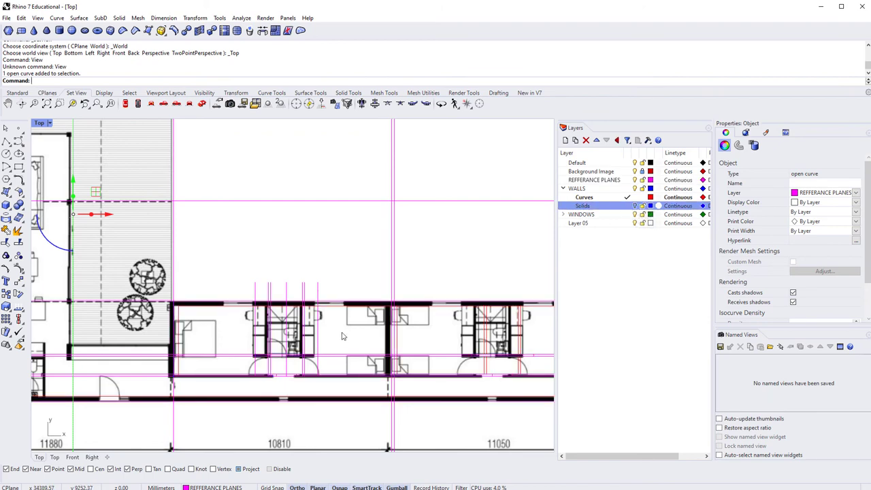
scroll(342, 327, "up", 5)
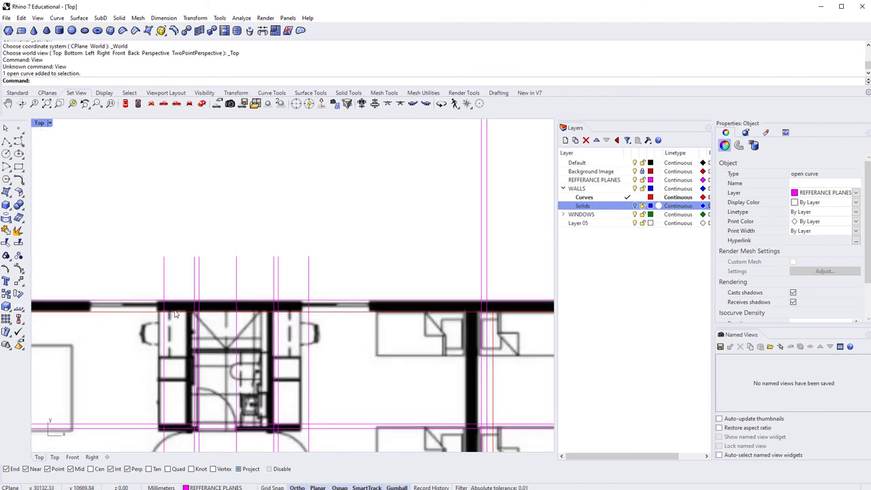
scroll(175, 313, "down", 3)
scroll(378, 336, "up", 4)
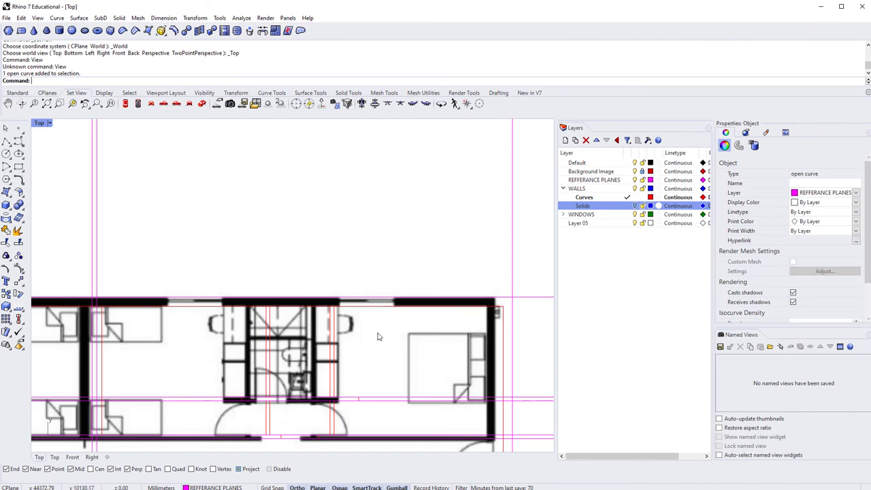
scroll(368, 331, "down", 2)
scroll(318, 354, "up", 2)
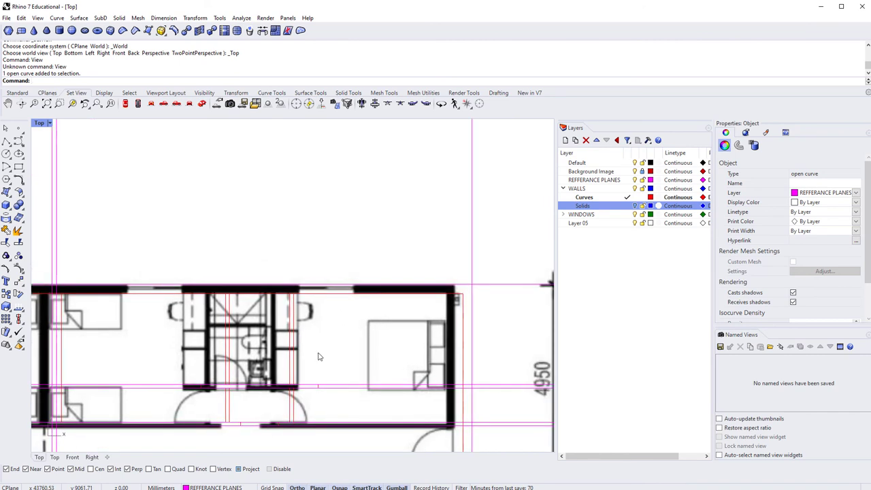
right_click_drag(318, 356, 320, 380)
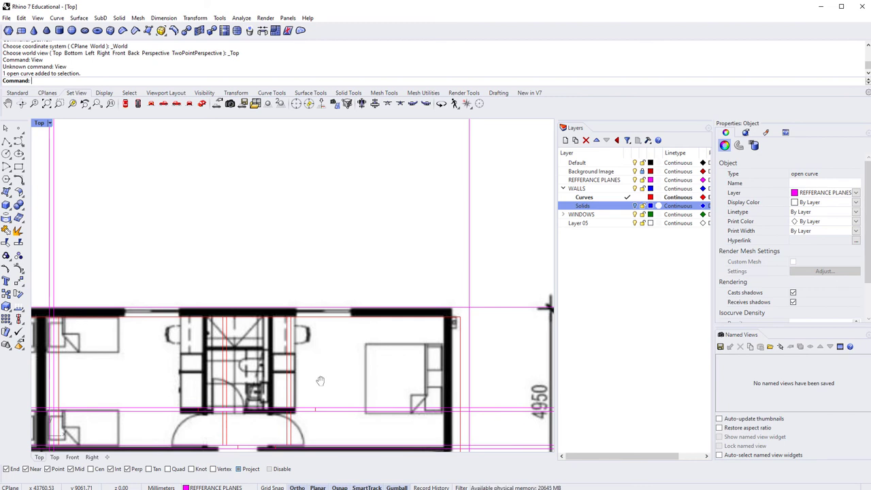
Draw a horizontal line across the window opening in the upper wall of the bedroom at the wing's right end
scroll(371, 333, "up", 5)
type("line")
key("Return")
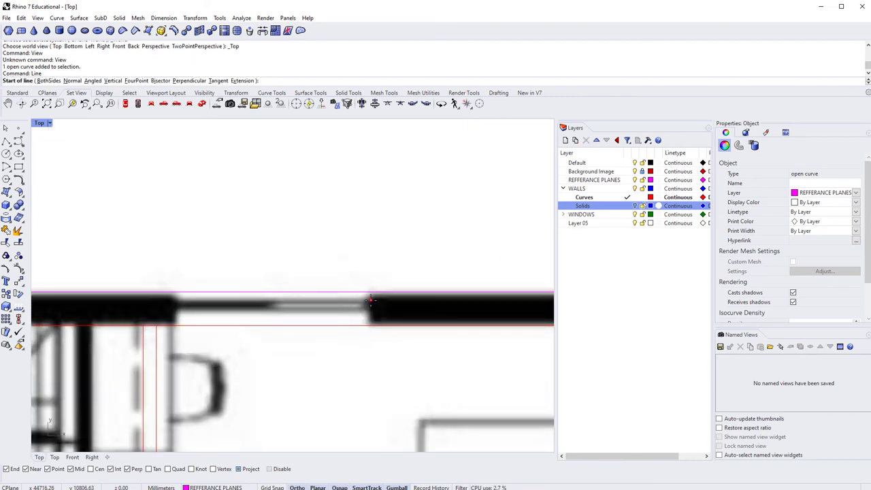
left_click(370, 300)
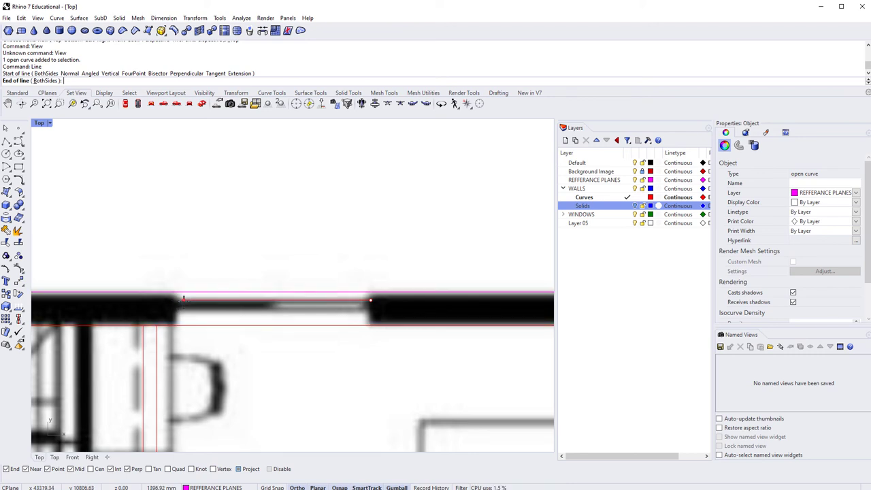
type("1500")
key("BackSpace")
key("BackSpace")
key("BackSpace")
key("BackSpace")
left_click(173, 304)
Examine the window openings along the bedroom wing's upper wall on the floor plan
scroll(349, 310, "down", 6)
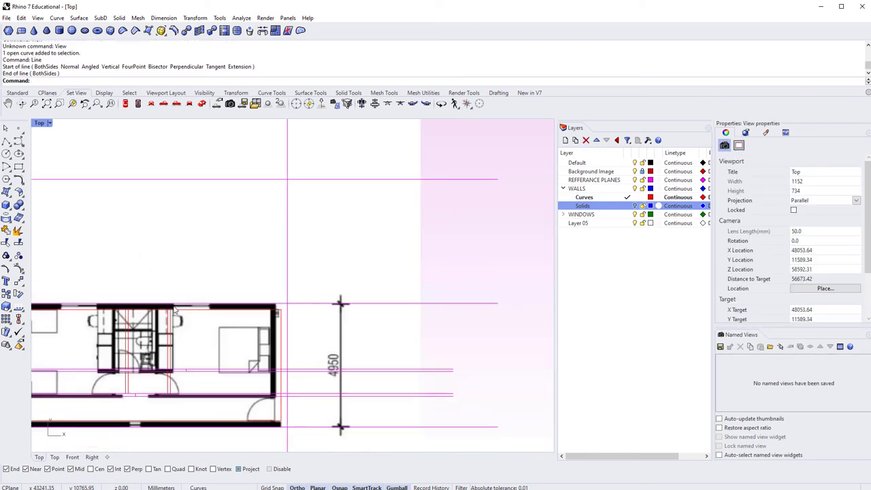
right_click_drag(349, 310, 368, 306)
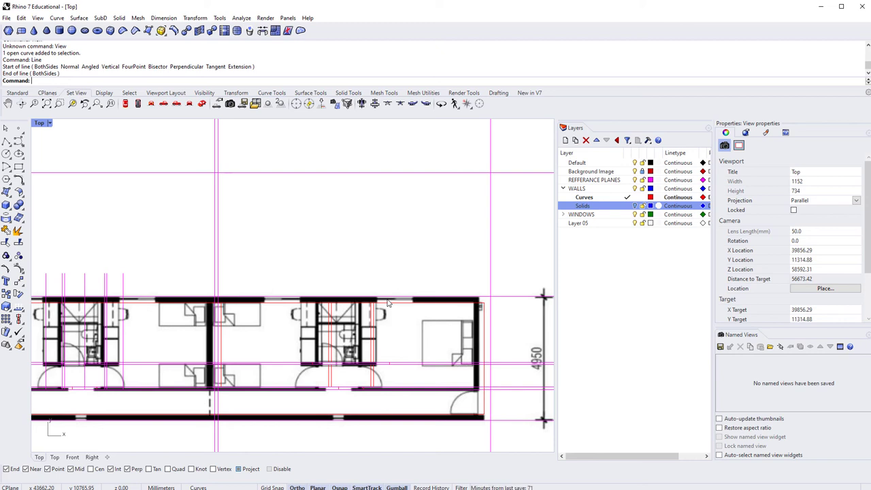
scroll(388, 303, "down", 5)
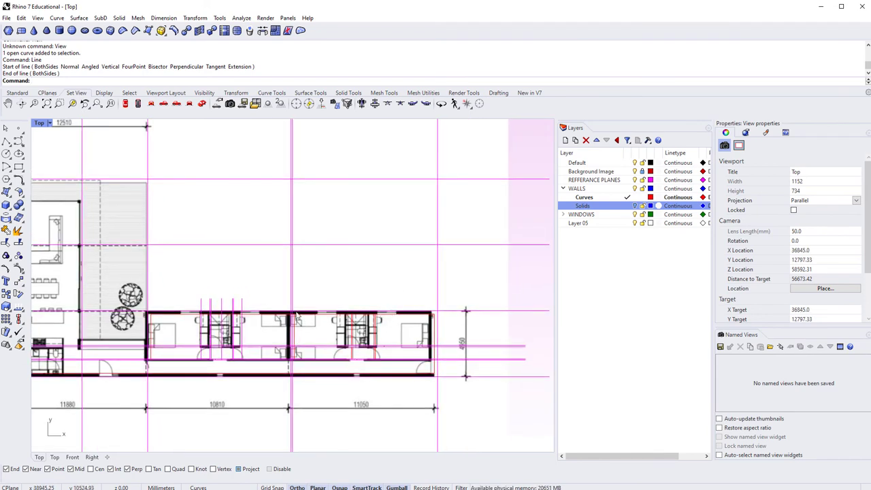
scroll(384, 341, "up", 3)
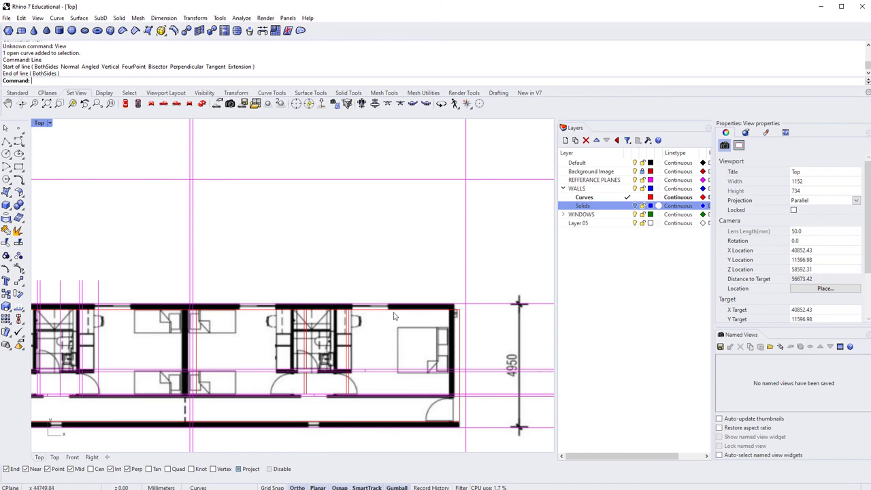
scroll(289, 308, "down", 2)
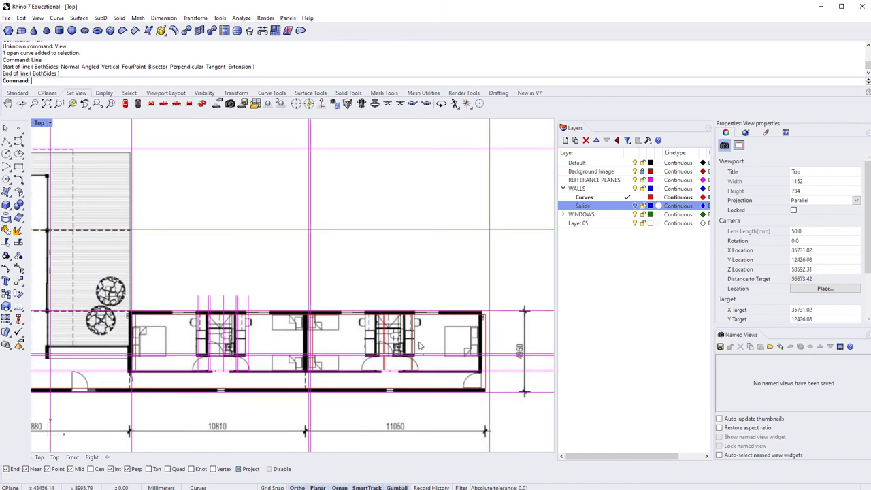
scroll(357, 302, "up", 2)
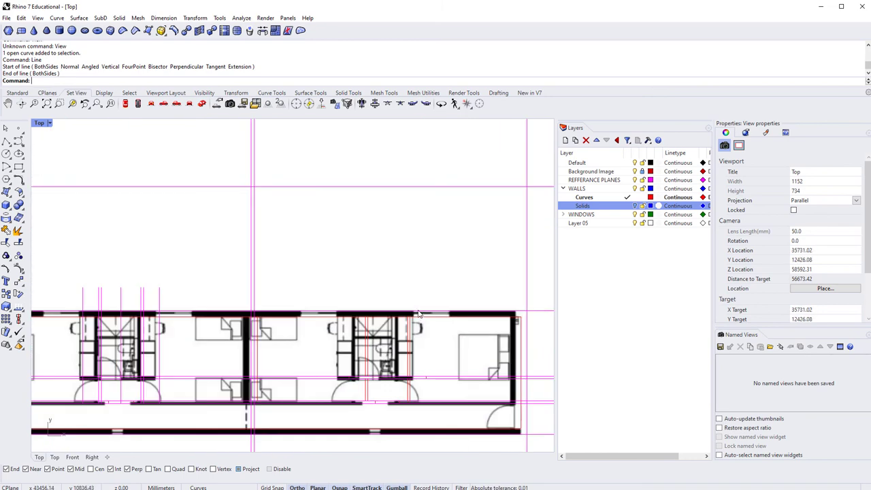
right_click_drag(421, 324, 385, 311)
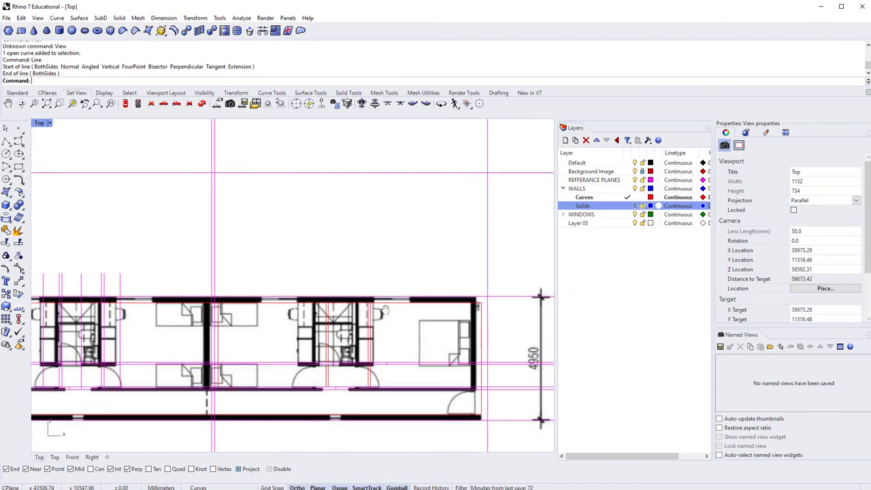
left_click(596, 197)
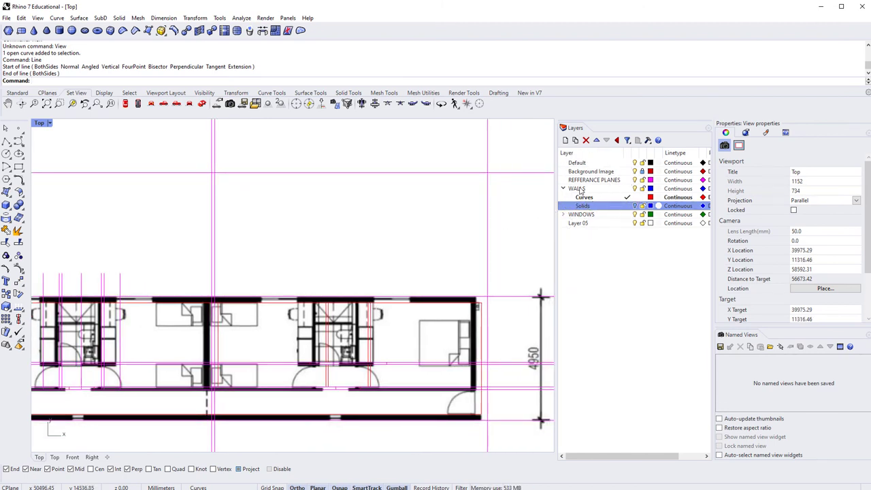
Set the colour of the Curves layer under WINDOWS to Orange
left_click(600, 198)
left_click(564, 215)
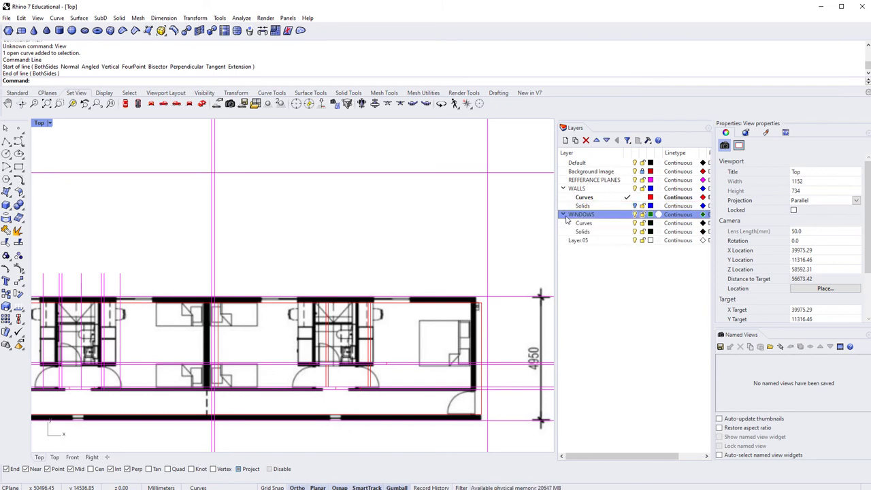
left_click(611, 223)
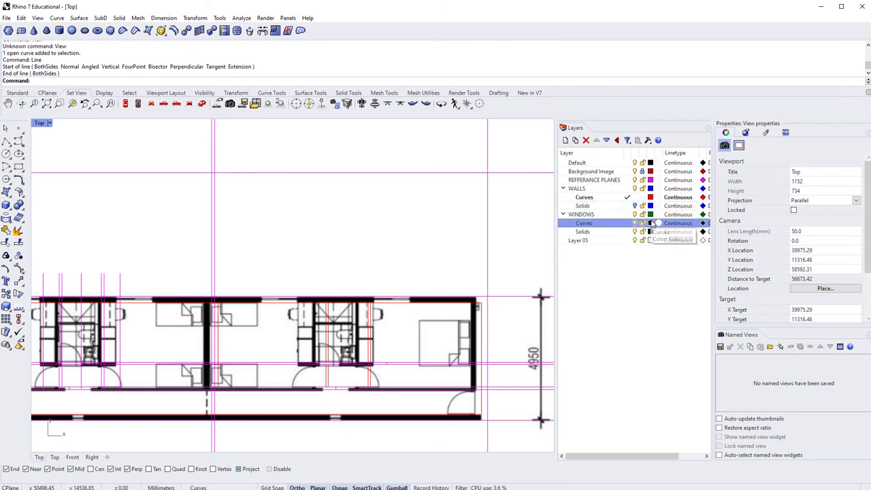
left_click(650, 223)
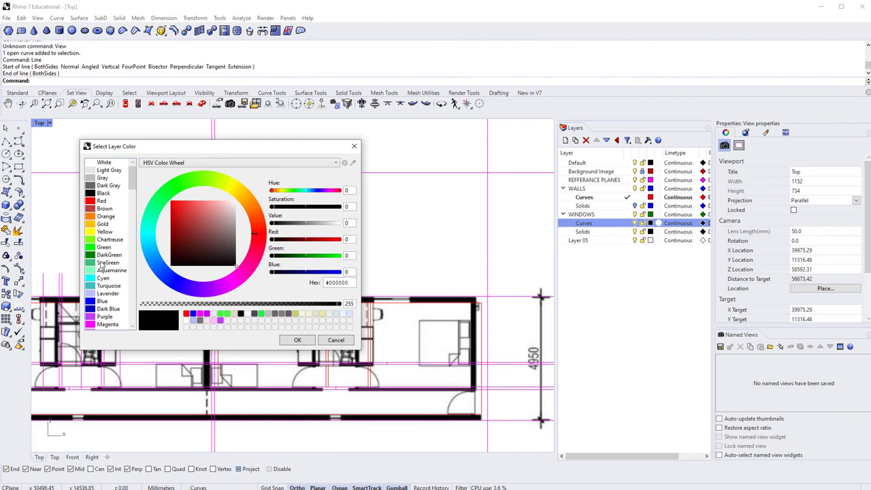
left_click(103, 217)
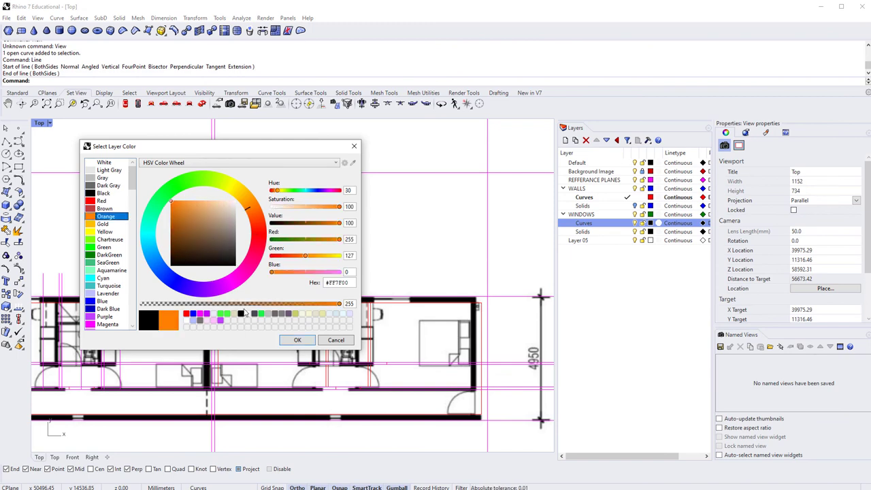
left_click(297, 339)
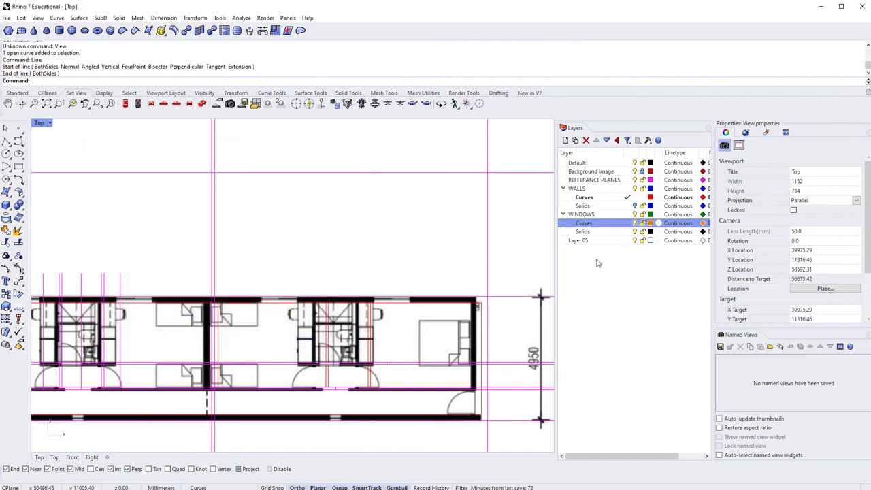
Set the colour of the Solids layer under WINDOWS to DarkGreen and make the WINDOWS Curves layer current
left_click(650, 232)
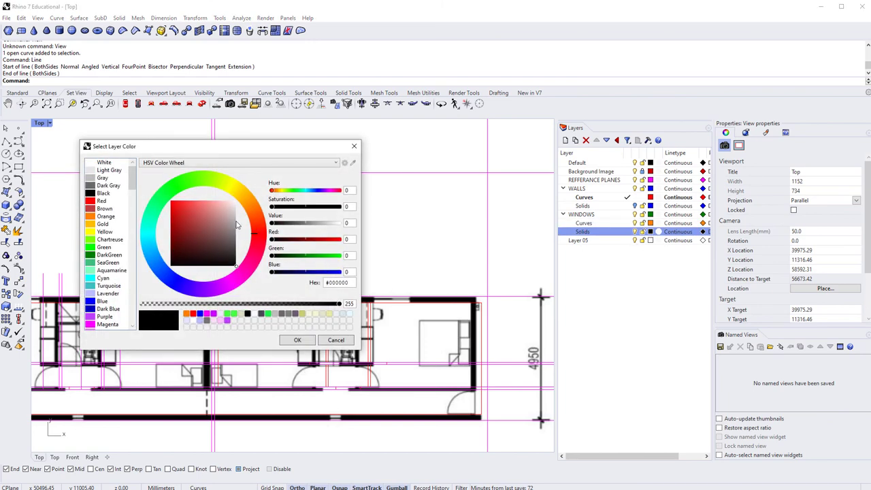
left_click(106, 255)
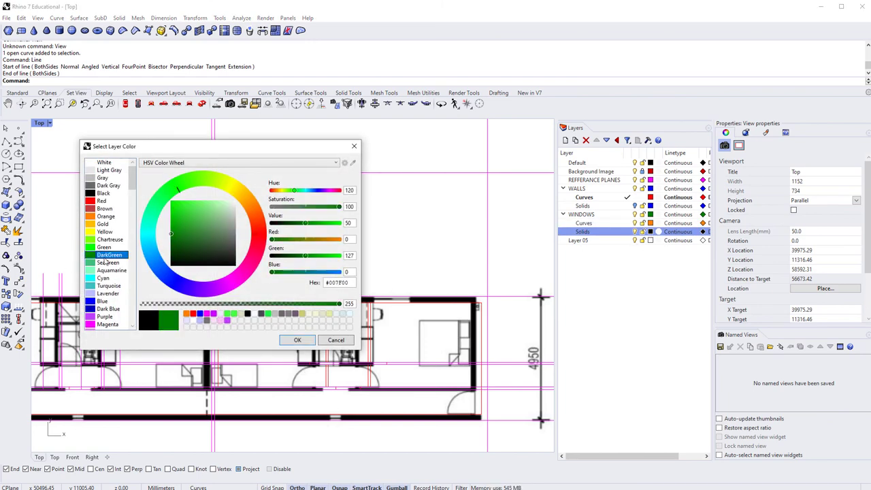
left_click(297, 339)
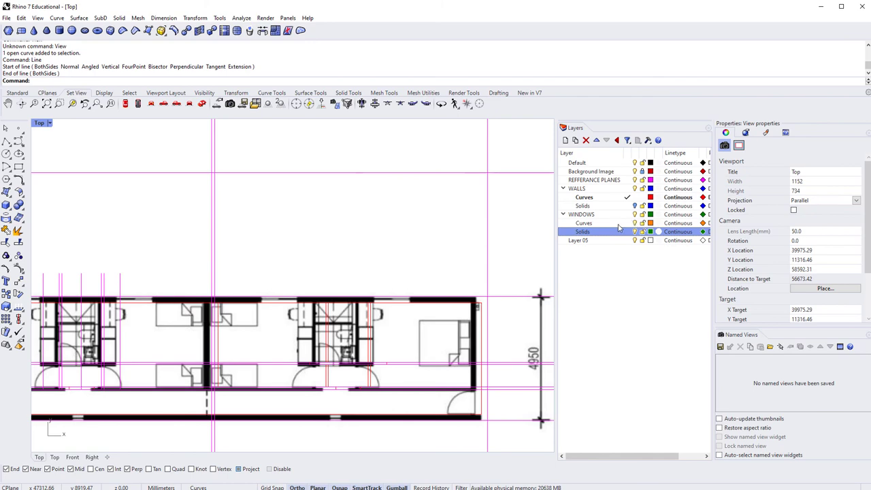
double_click(618, 225)
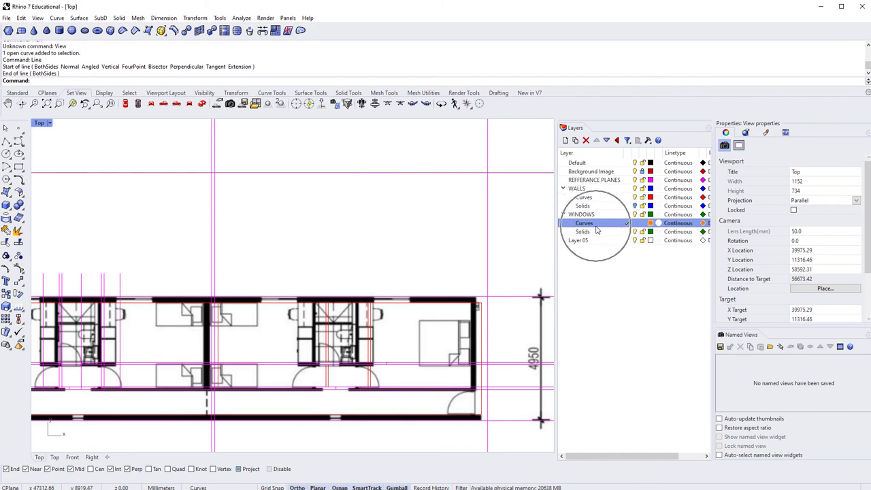
Draw a closed rectangular polyline 1500 mm wide and 2400 mm long in the empty area above the end bedroom's window opening
scroll(352, 295, "up", 3)
scroll(353, 295, "down", 2)
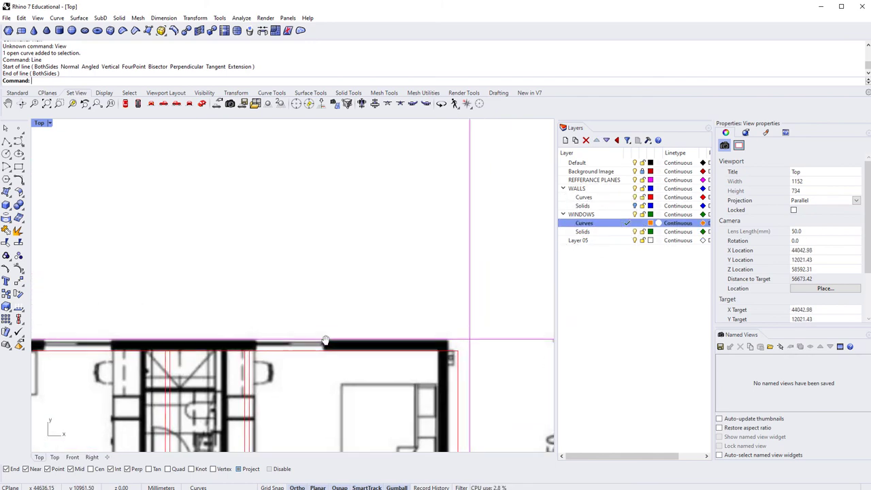
right_click_drag(292, 259, 306, 330)
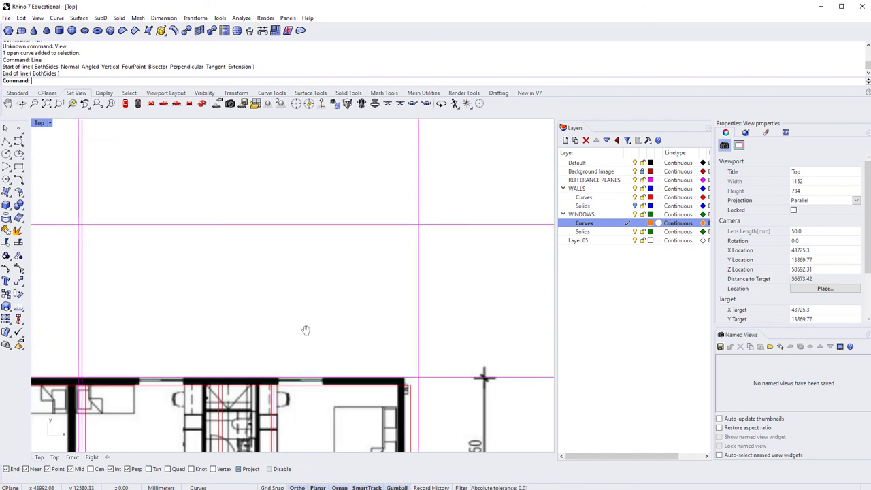
type("polyline")
key("Return")
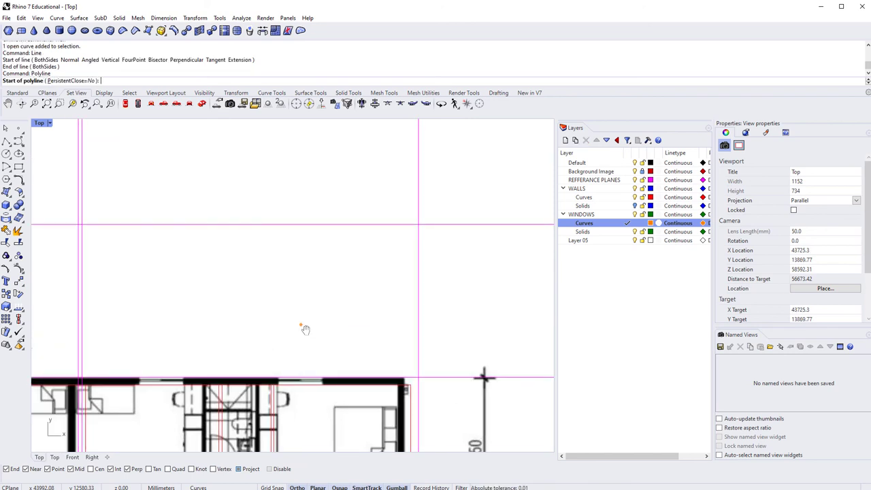
left_click(273, 280)
type("2400")
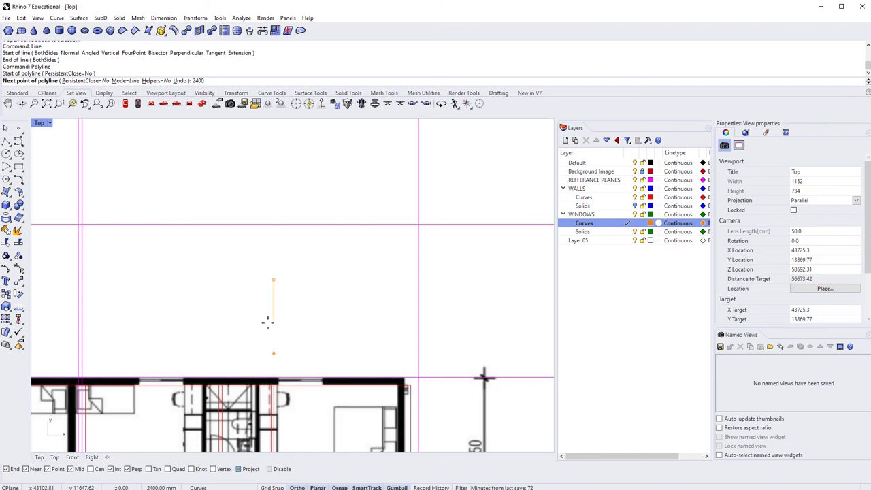
key("Return")
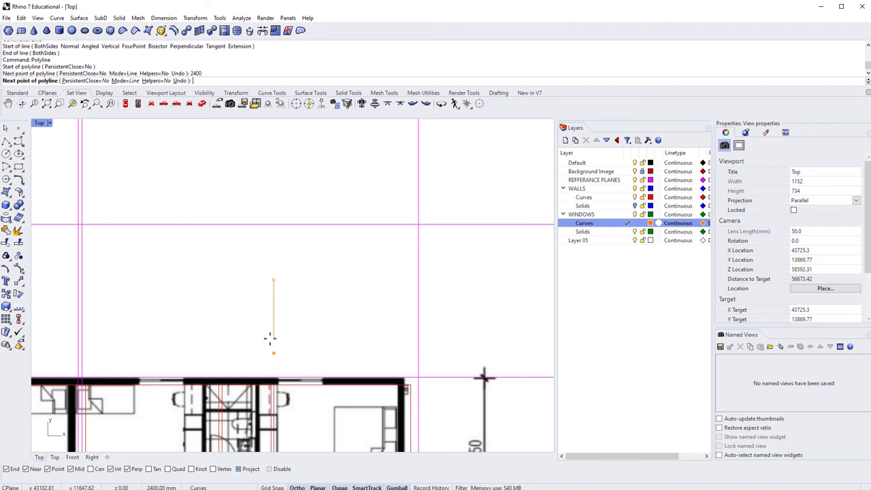
left_click(269, 338)
type("1500")
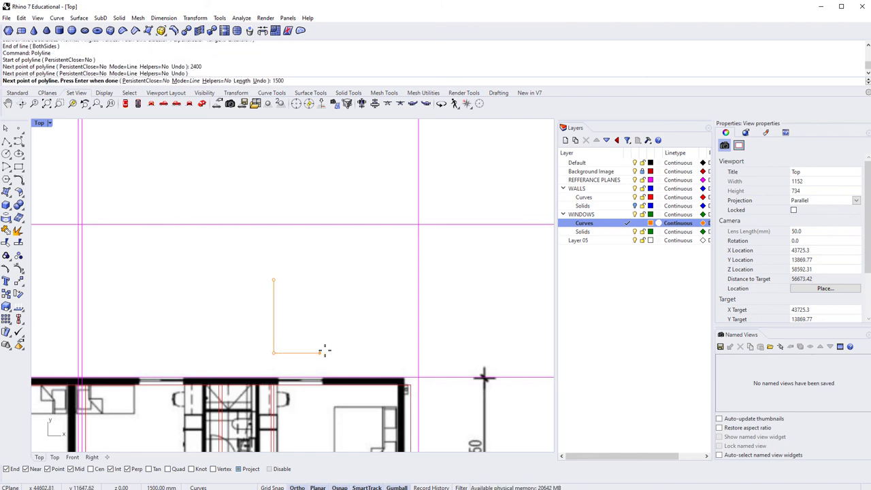
key("Return")
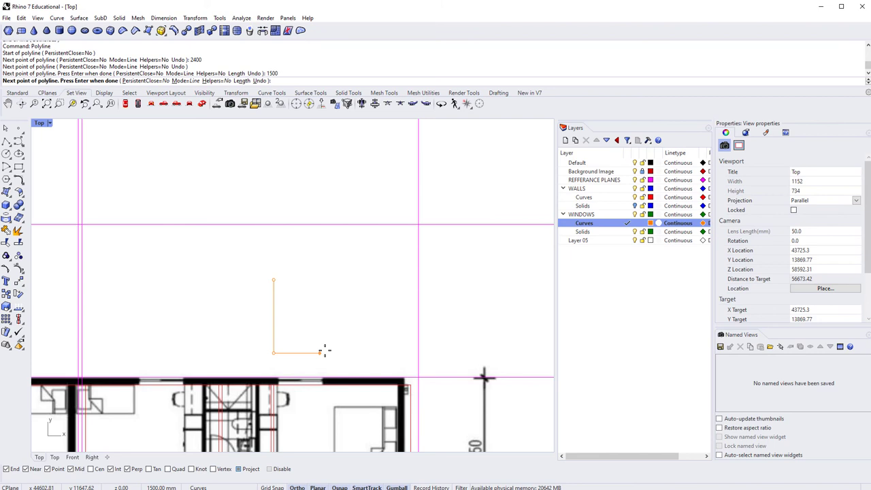
left_click(324, 351)
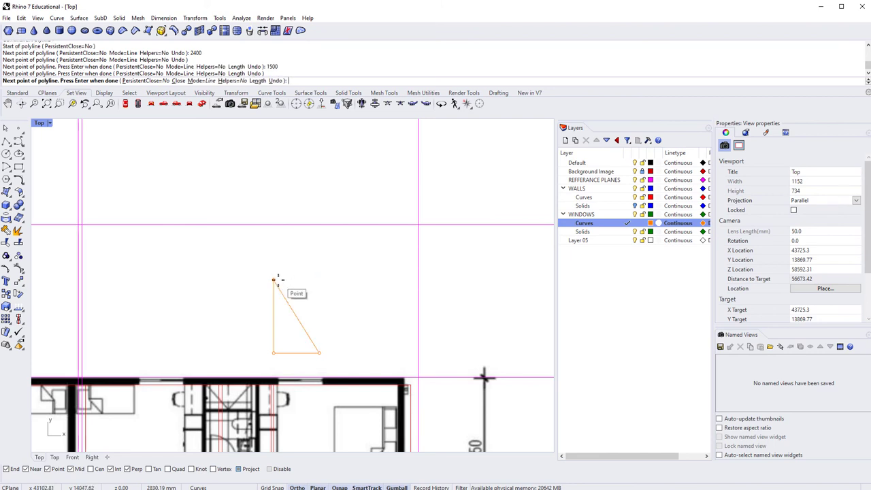
left_click(320, 279)
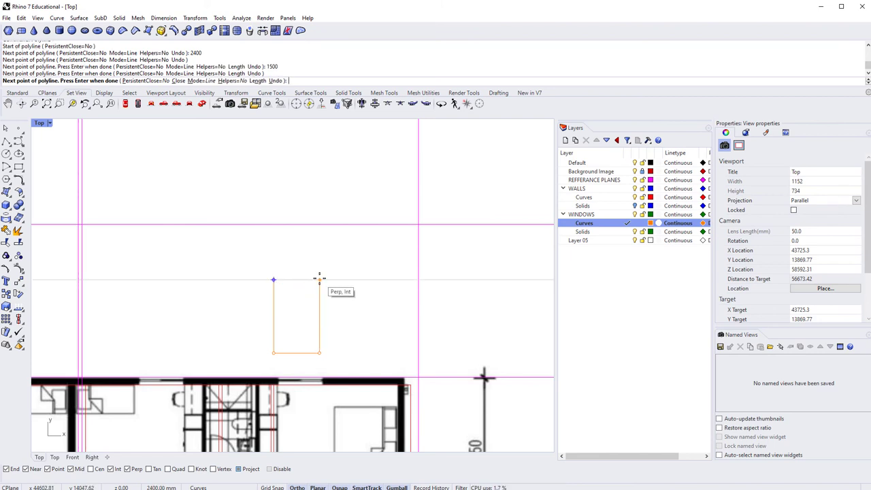
left_click(272, 279)
right_click_drag(311, 291, 231, 252)
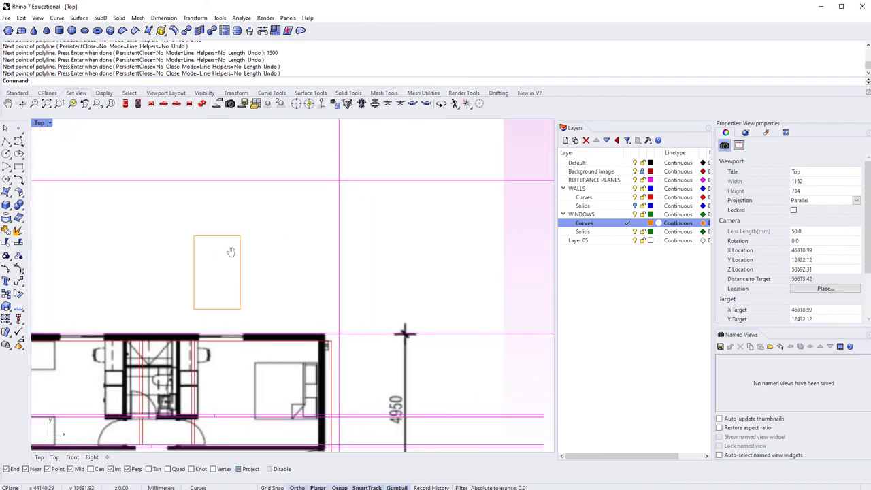
Extrude the rectangle 1500 mm upward into a solid box in the Perspective view
key("ctrl+F4")
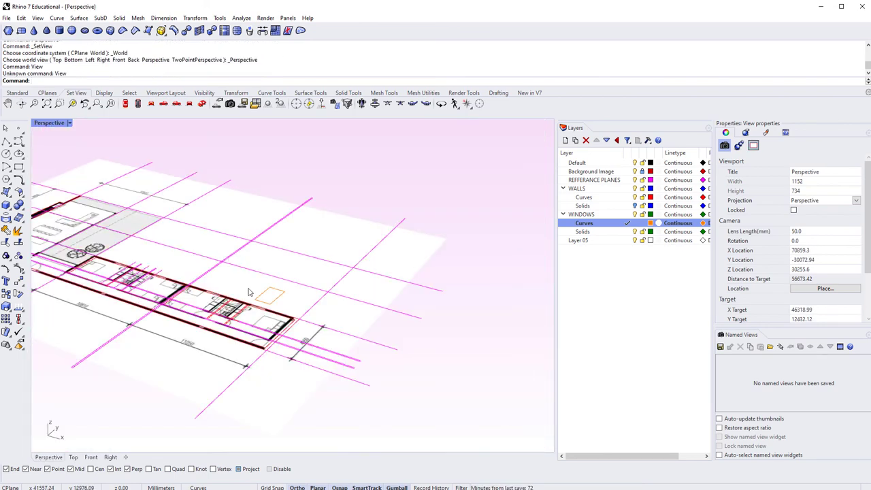
right_click_drag(248, 291, 279, 318)
left_click(317, 314)
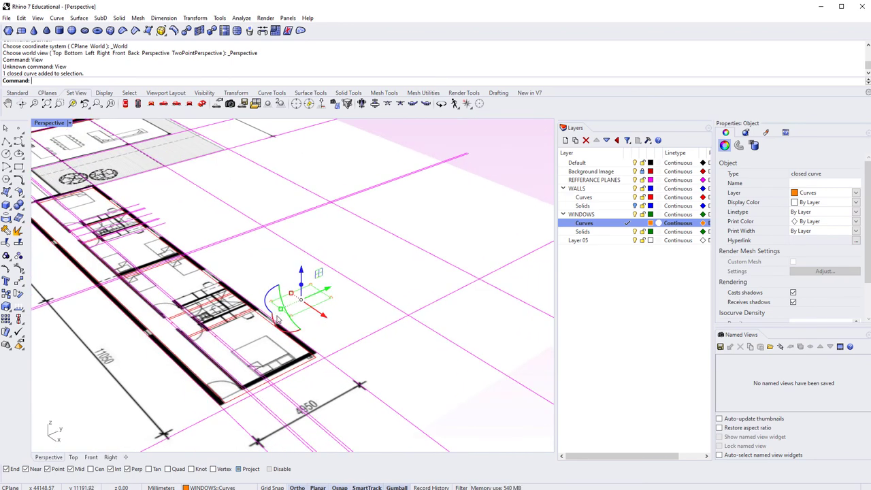
type("zs")
key("Return")
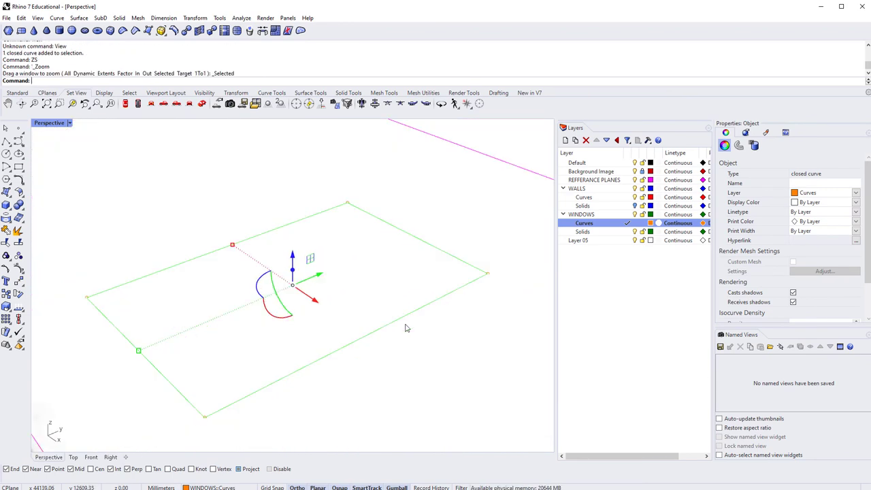
right_click_drag(279, 320, 296, 359)
scroll(295, 359, "down", 10)
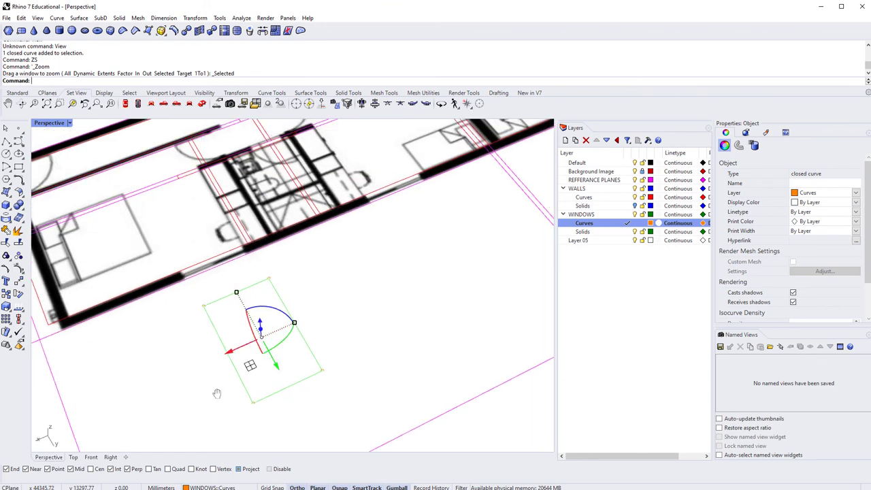
type("ext")
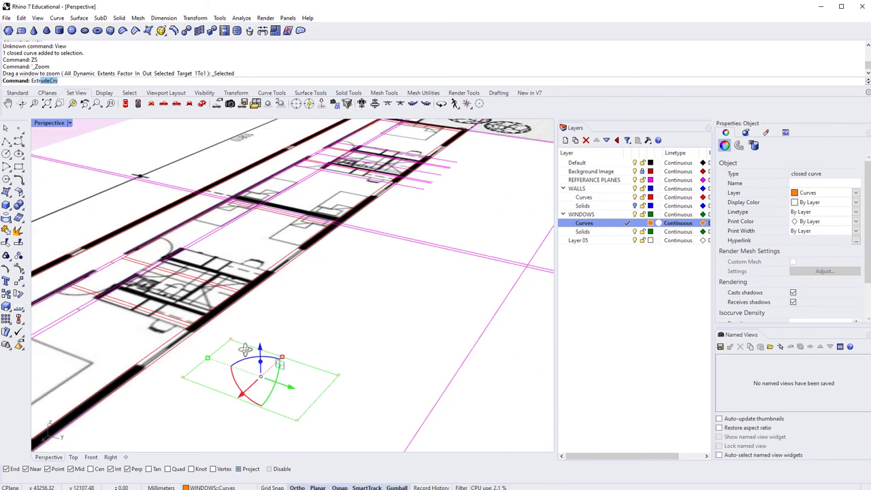
key("Return")
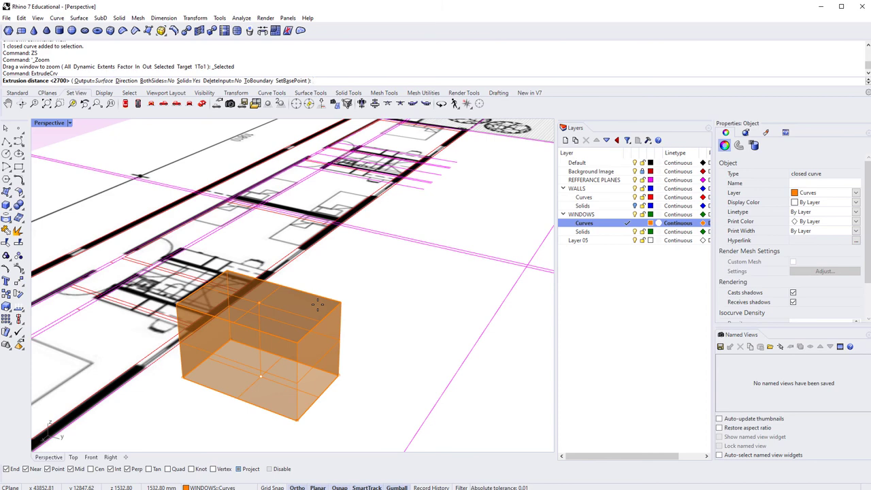
type("1500")
key("Return")
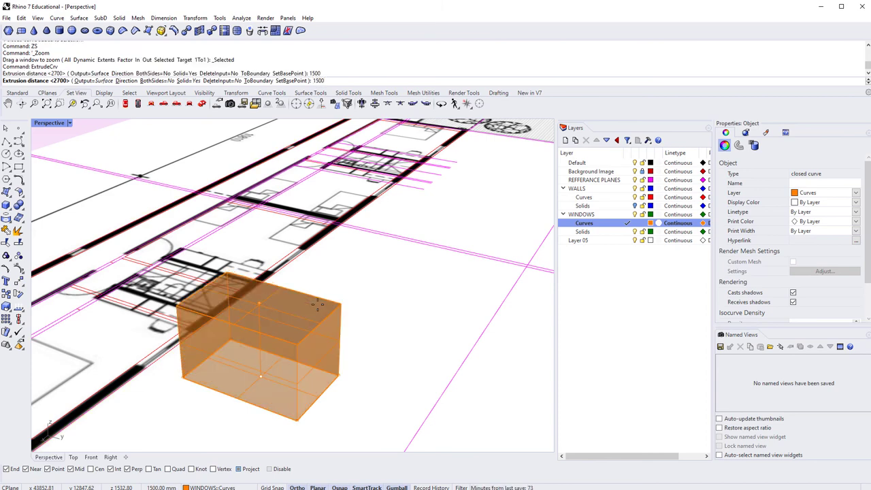
right_click_drag(314, 304, 303, 353)
key("Escape")
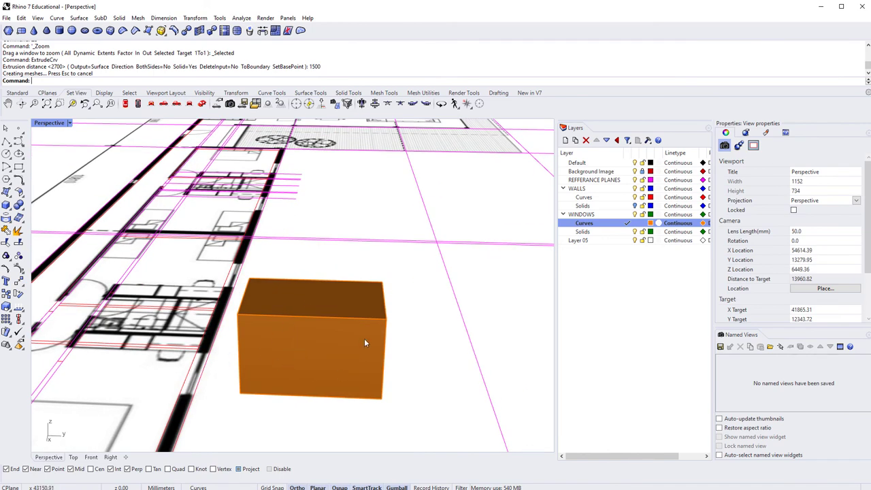
Rotate the extruded box 90 degrees about the X axis so its 2400 mm side stands upright
left_click(307, 338)
right_click_drag(255, 373, 170, 229)
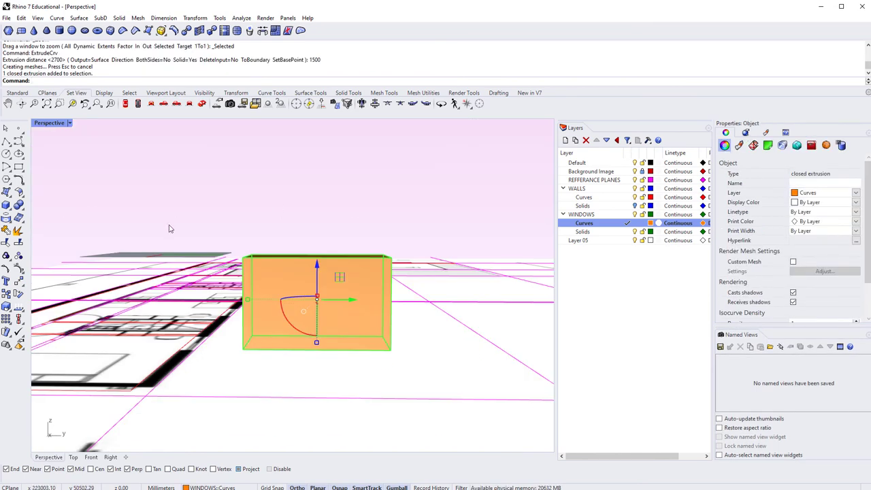
right_click_drag(300, 300, 312, 348)
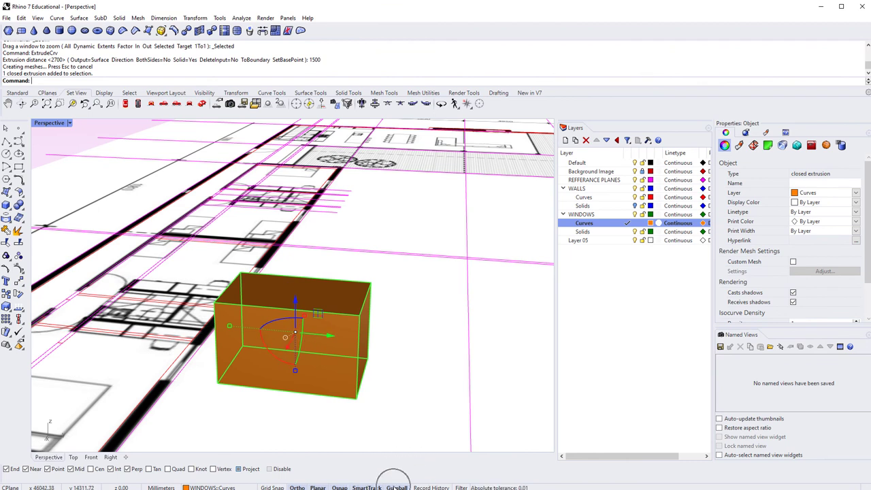
right_click_drag(325, 286, 329, 322)
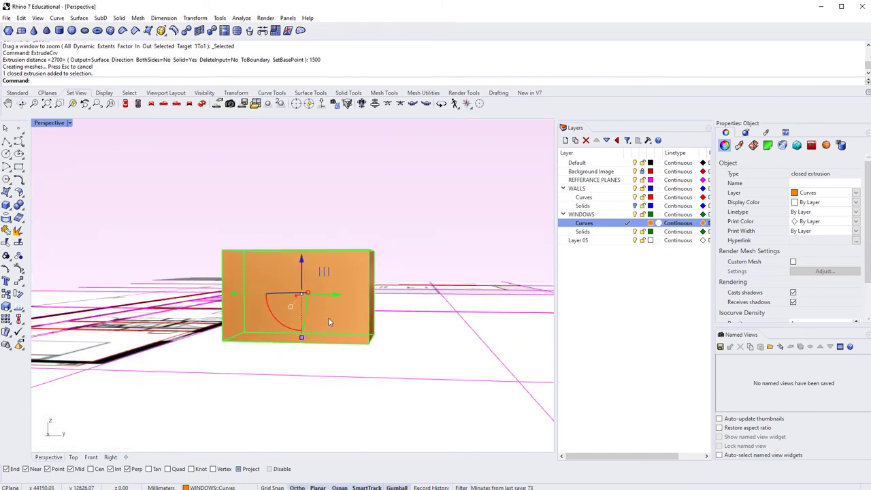
right_click_drag(288, 303, 289, 312)
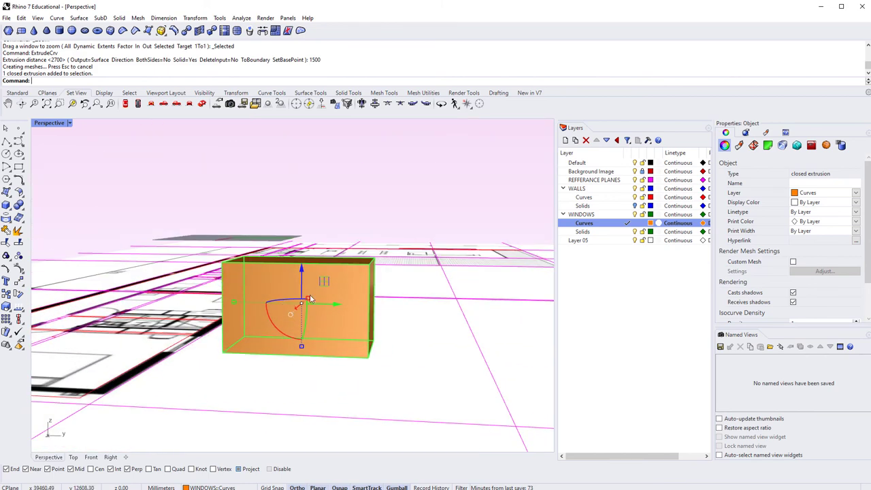
left_click(279, 326)
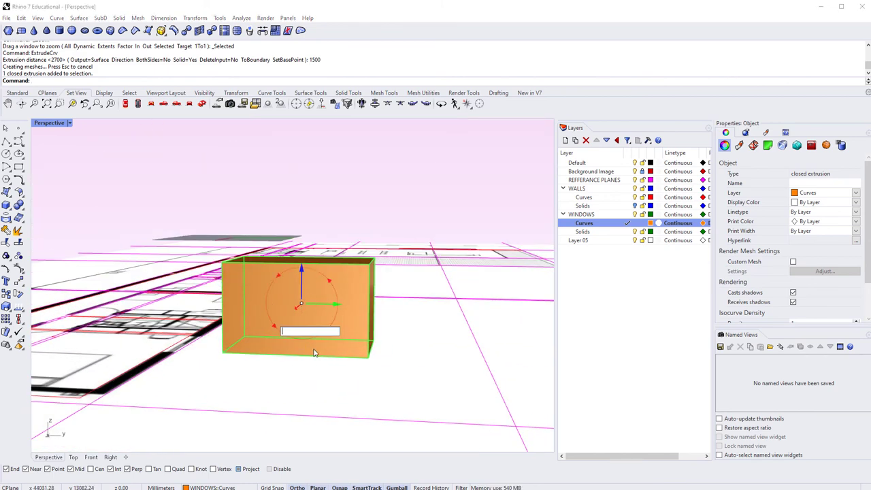
type("90")
key("Return")
Turn off the Project object snap and move the box vertically so its base sits at the level of the rectangle
right_click_drag(313, 352, 314, 192)
right_click_drag(332, 293, 316, 307)
type("m")
key("Return")
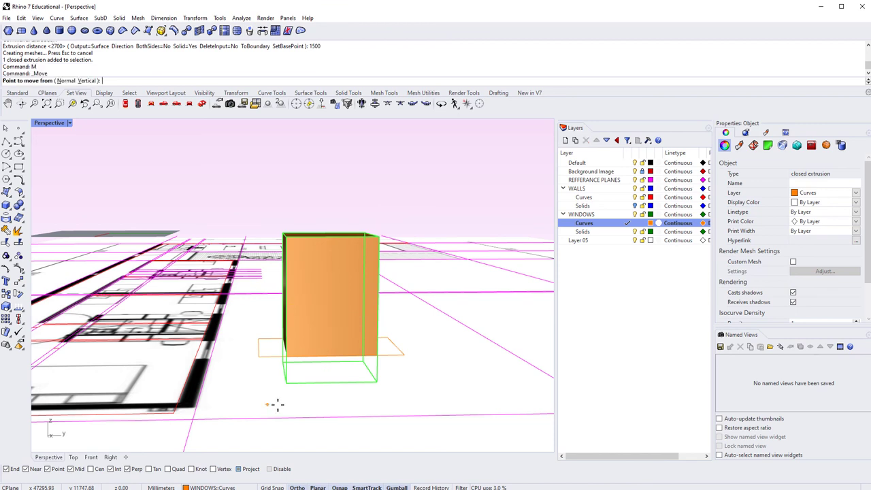
left_click(243, 470)
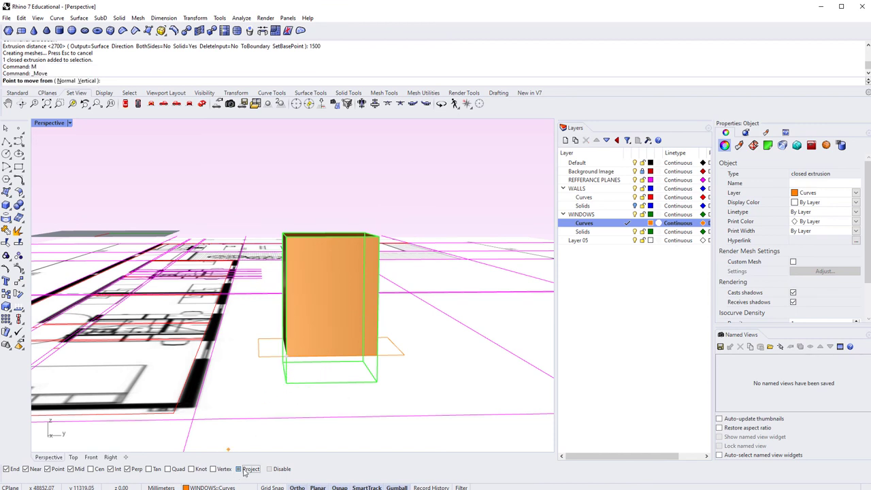
left_click(290, 383)
left_click(291, 352)
right_click_drag(291, 352, 267, 294)
key("Escape")
right_click_drag(291, 293, 352, 347)
left_click(357, 315)
key("Escape")
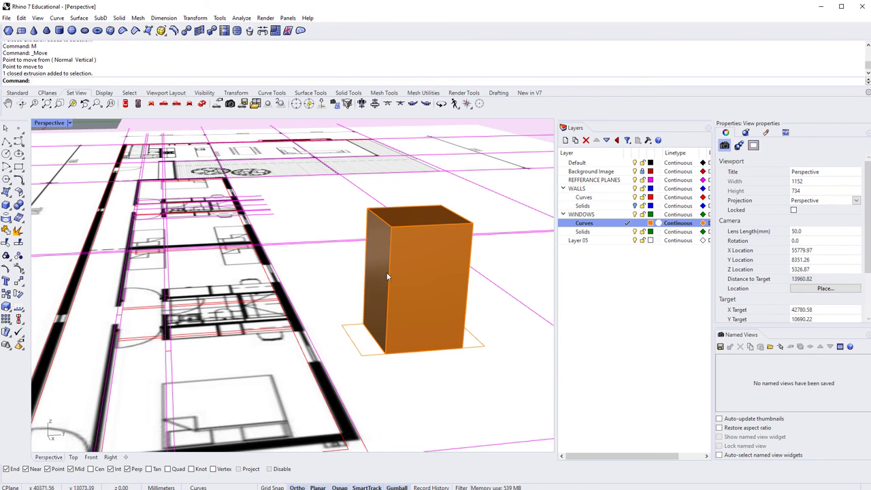
Switch to the Top view and move the box off the 1500 by 2400 mm rectangle into the empty space beside it
key("ctrl+F1")
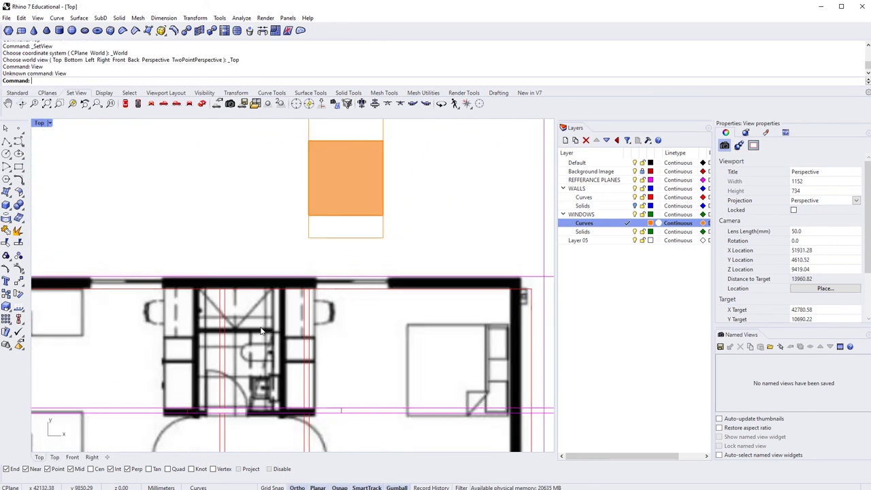
scroll(311, 266, "down", 5)
scroll(320, 255, "up", 4)
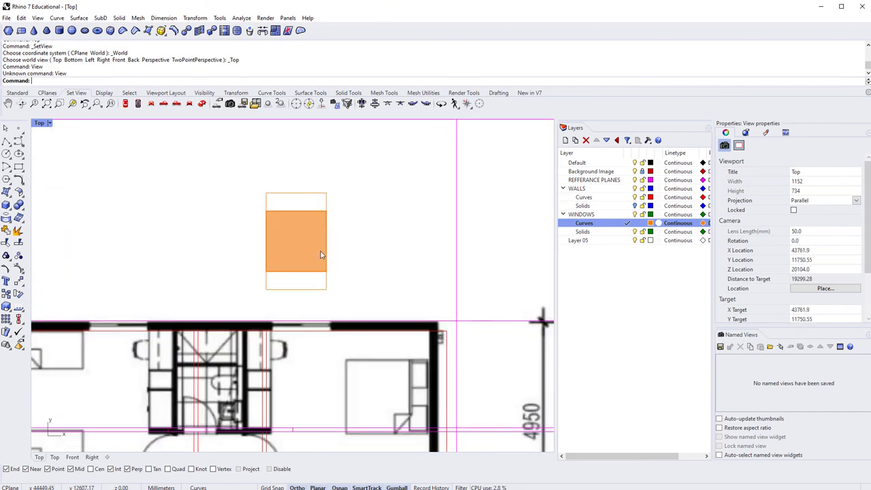
left_click(320, 254)
left_click_drag(320, 254, 416, 275)
left_click(314, 196)
key("F10")
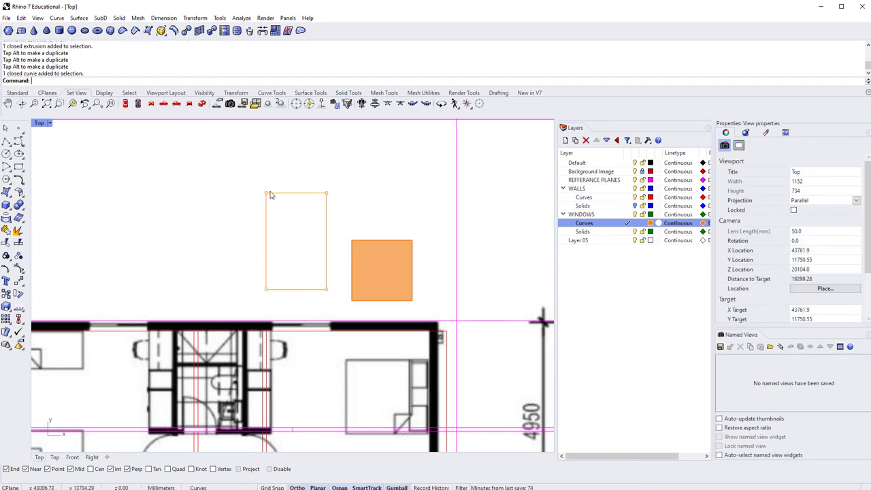
left_click(367, 262)
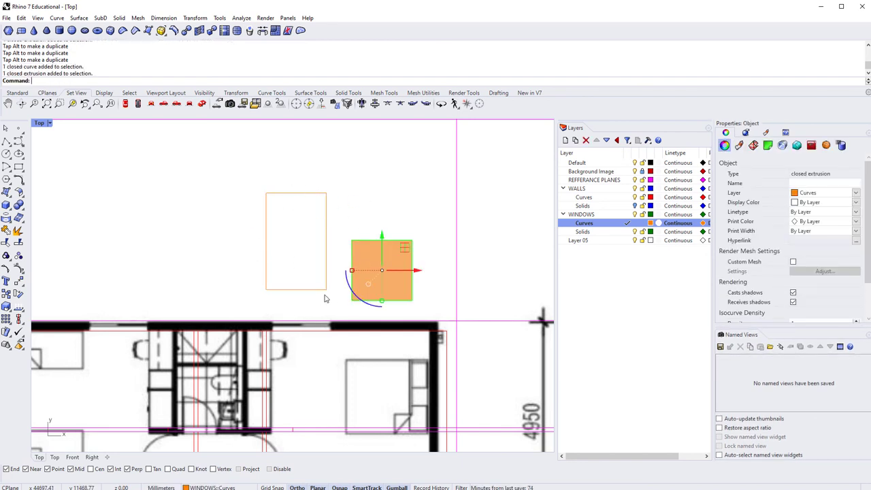
right_click_drag(349, 272, 352, 291)
key("Escape")
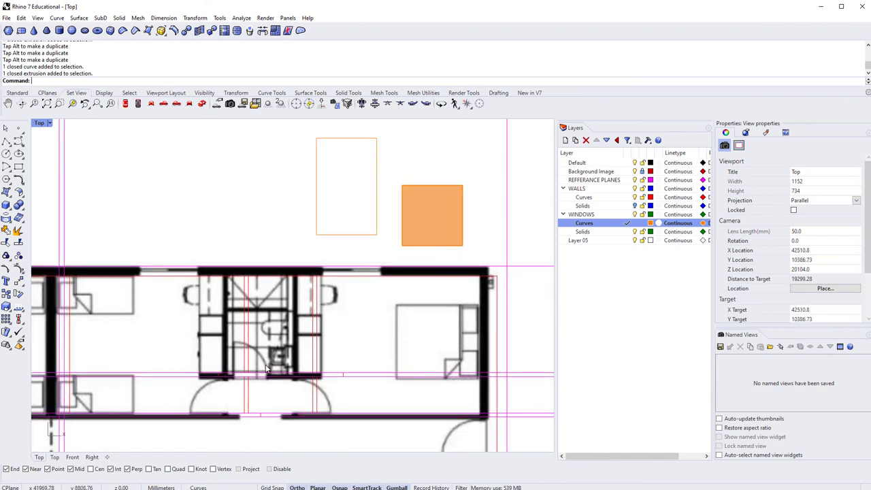
Turn on the WALLS Solids layer and set the Top view to Wireframe display
left_click(635, 205)
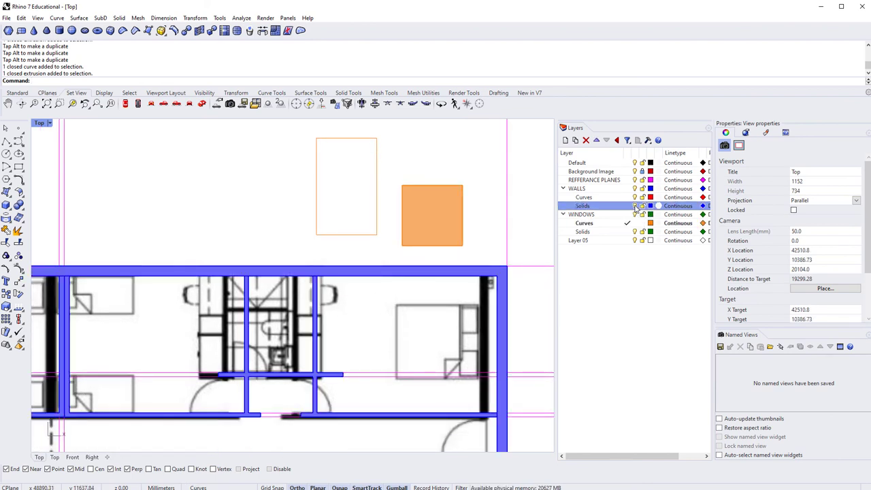
right_click_drag(375, 243, 323, 235)
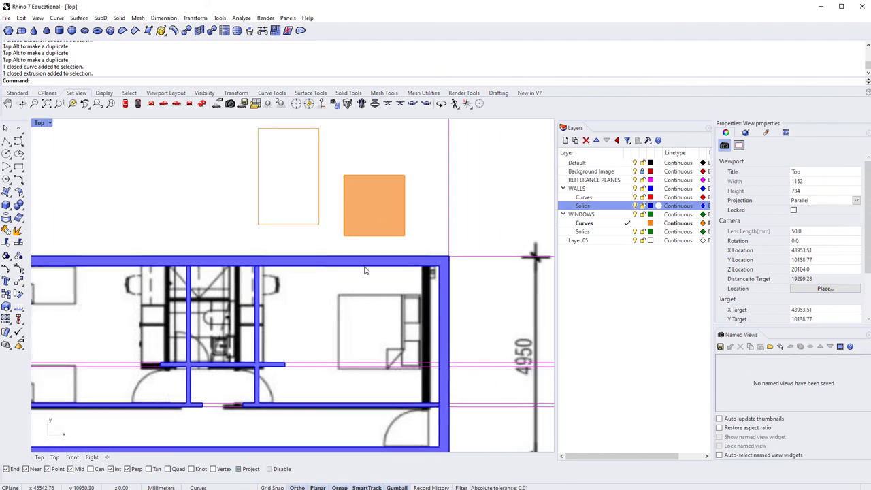
right_click_drag(350, 257, 391, 246)
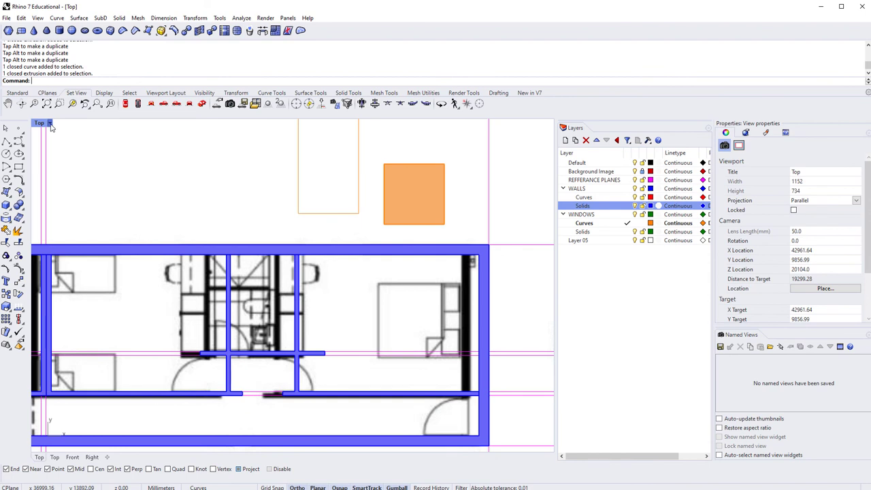
left_click(49, 124)
left_click(55, 159)
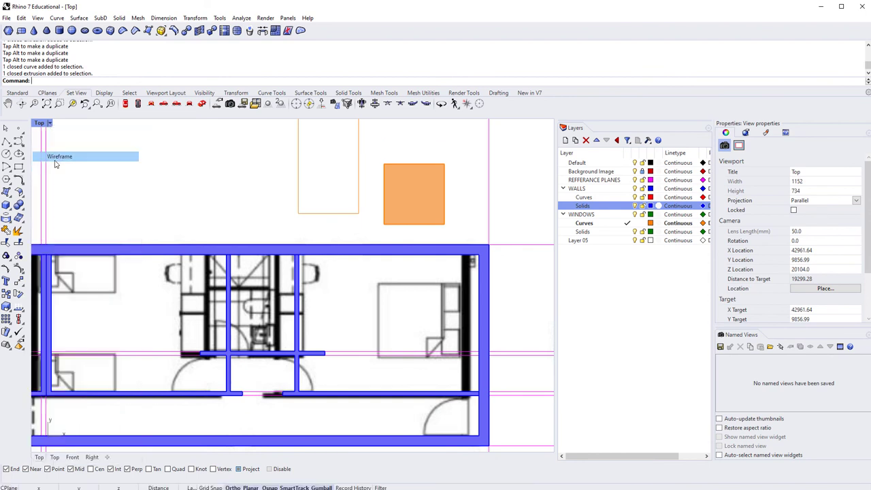
right_click_drag(331, 264, 314, 279)
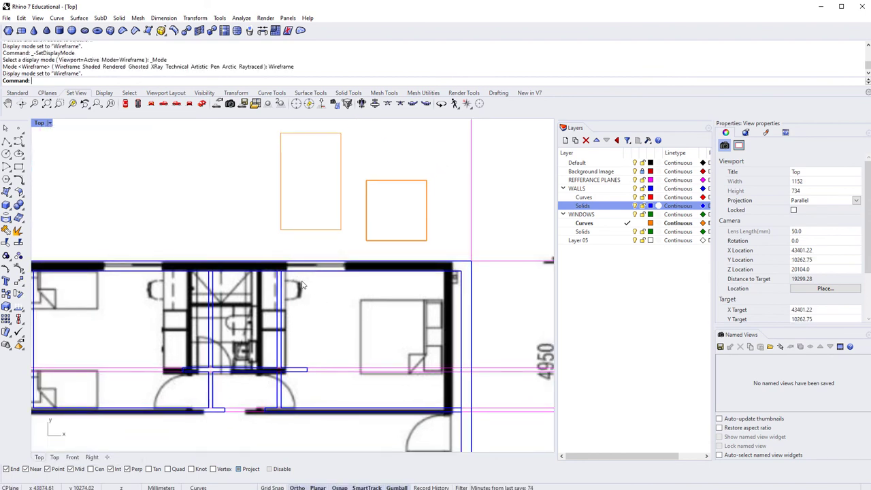
Move the box by its corner to the end bedroom's inner corner, where the partition meets the exterior wall's inner face
left_click(373, 241)
scroll(357, 252, "up", 3)
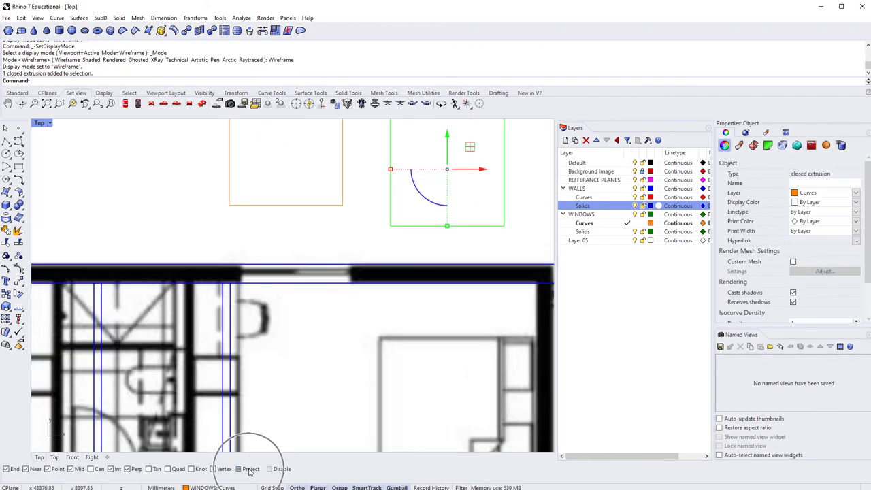
scroll(423, 188, "down", 3)
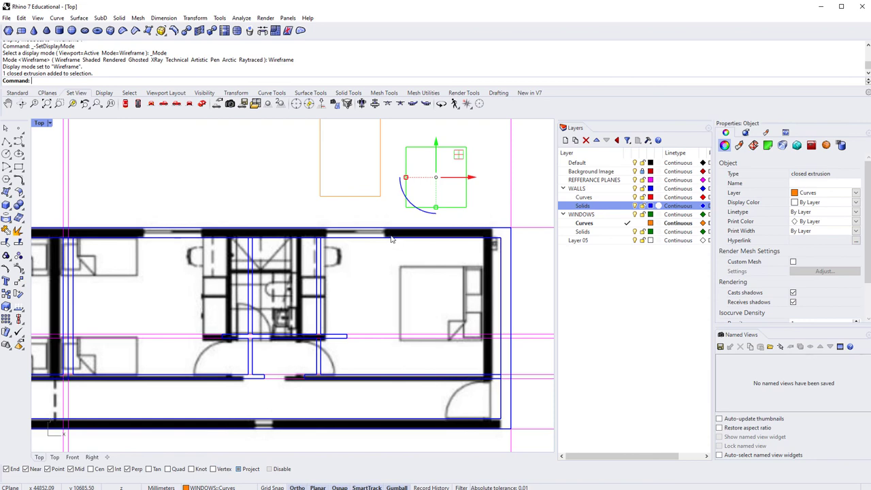
type("M")
key("Return")
left_click(405, 207)
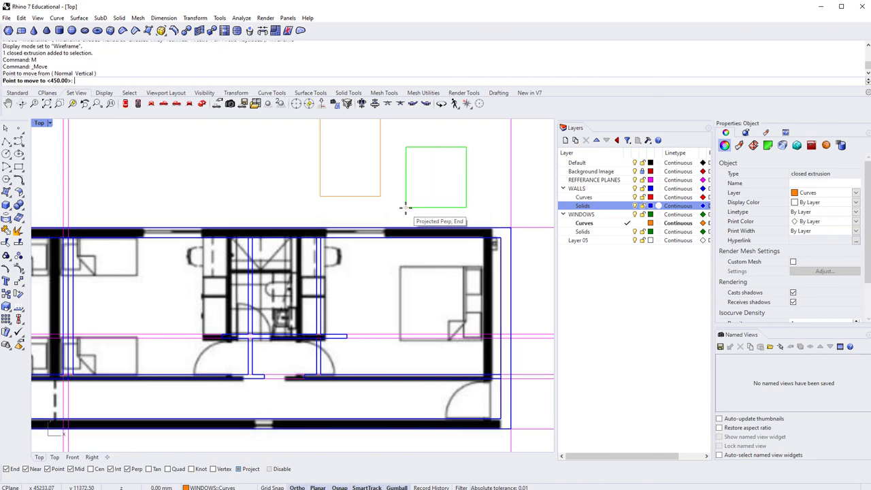
scroll(406, 207, "up", 3)
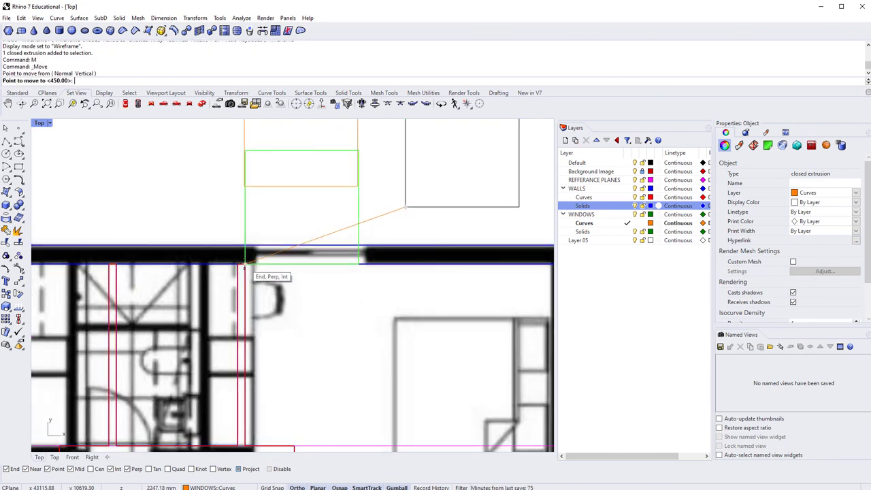
left_click(244, 264)
key("Escape")
Turn off the Background Image layer
scroll(268, 384, "down", 2)
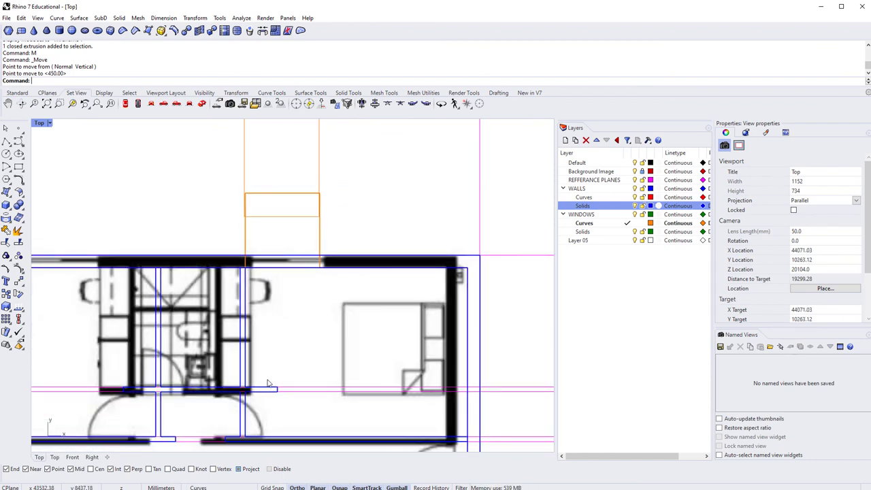
scroll(269, 384, "up", 2)
left_click(634, 171)
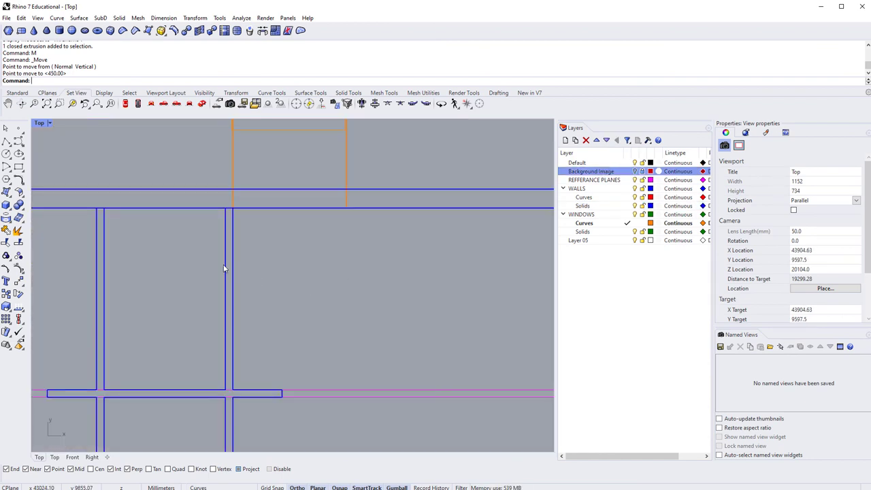
scroll(229, 286, "down", 1)
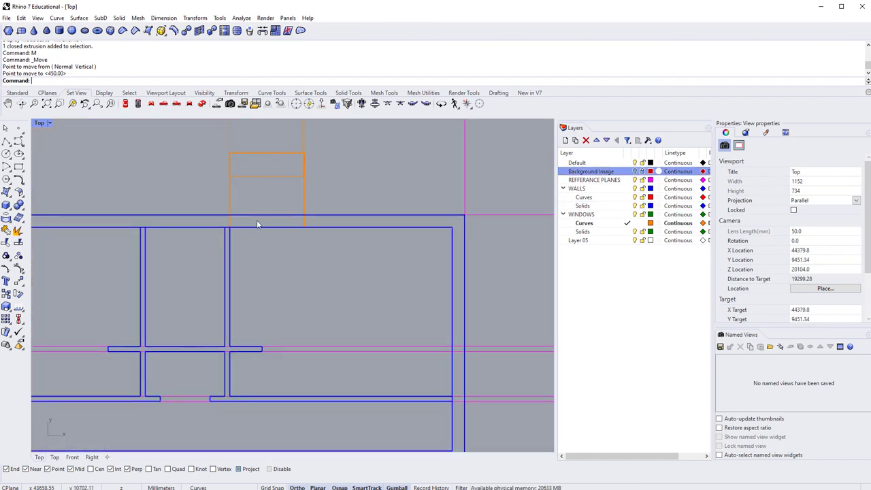
Move the box one box width along the exterior wall, away from the partition, using its two inner corners as reference points
right_click_drag(257, 223, 240, 274)
left_click(241, 206)
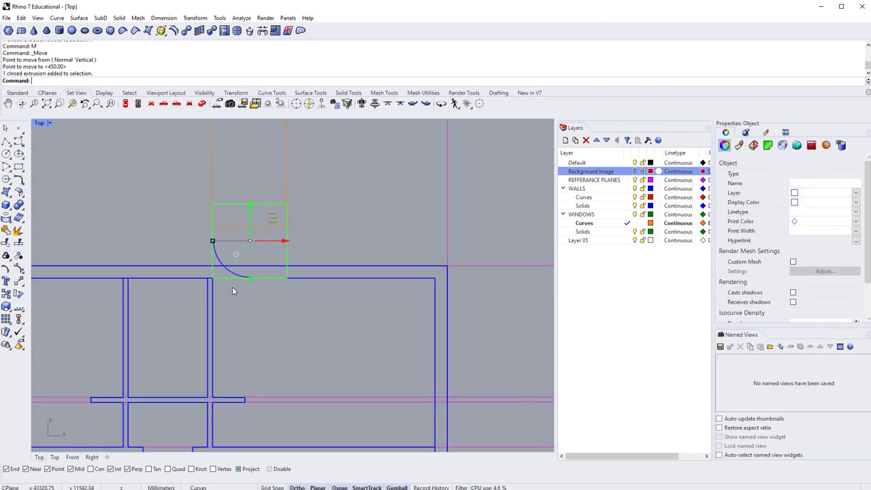
right_click_drag(287, 248, 259, 270)
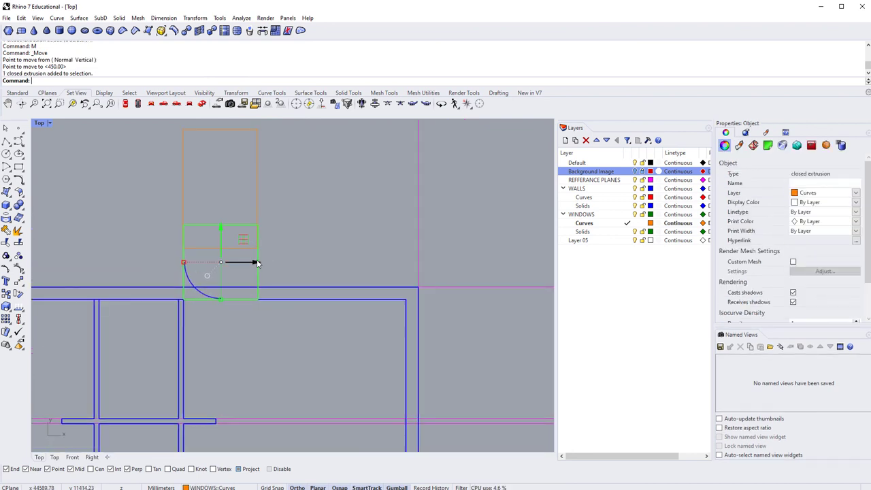
type("M")
key("Return")
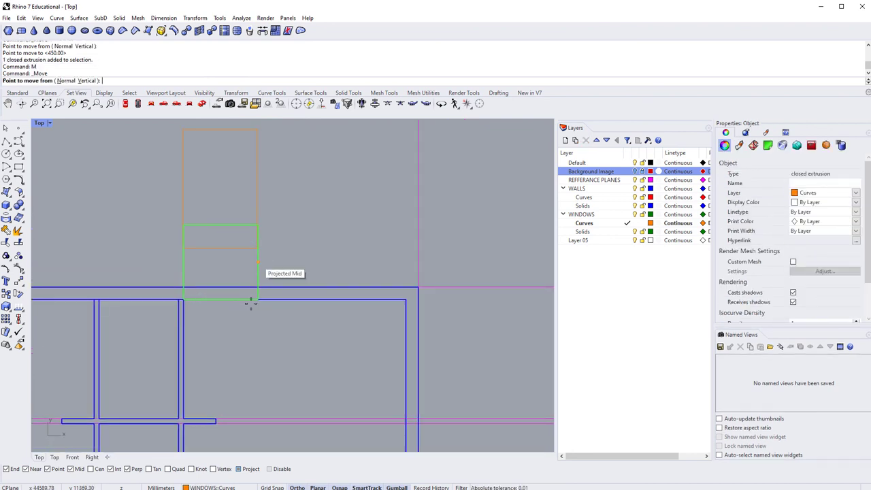
left_click(190, 299)
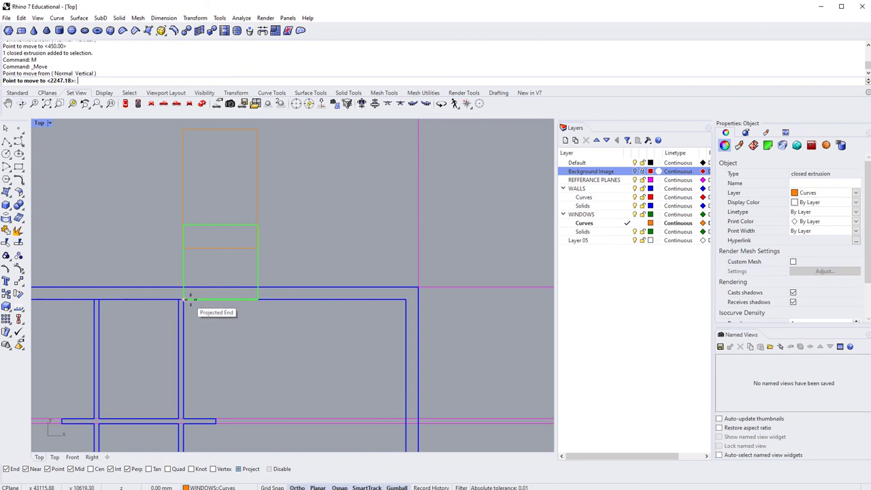
left_click(255, 300)
key("Escape")
Mirror a copy of the box into the neighbouring bedroom about the vertical line through the midpoint between the two bathroom partitions
scroll(268, 333, "down", 3)
scroll(333, 334, "up", 2)
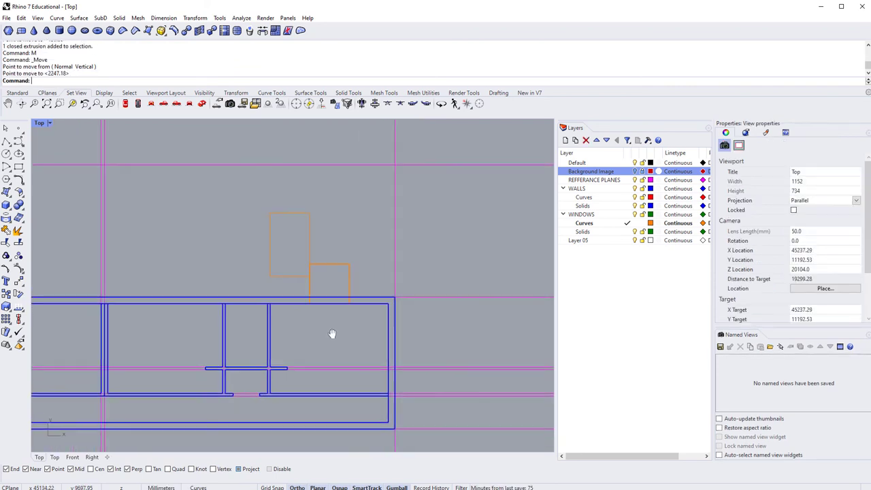
left_click(329, 261)
scroll(321, 337, "up", 2)
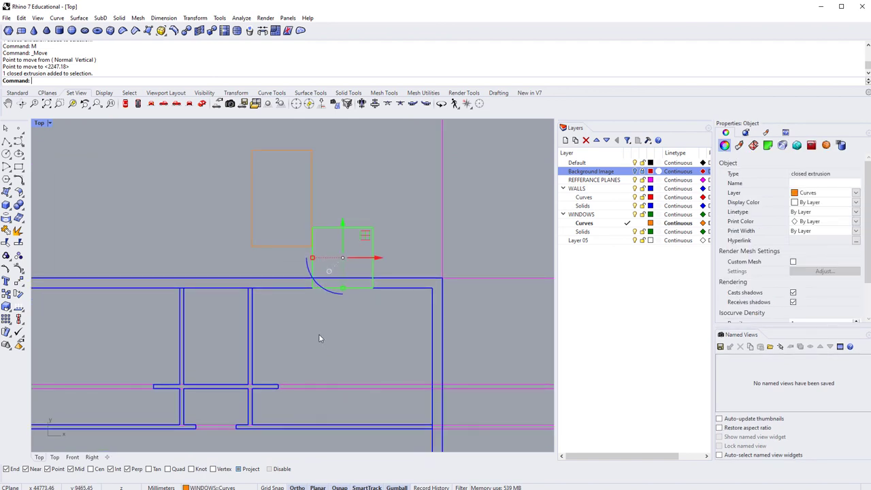
type("Mirror")
key("Return")
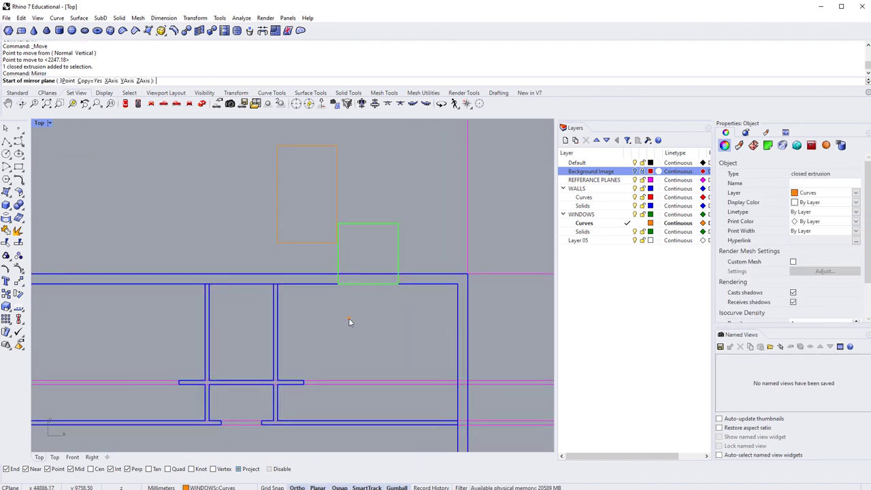
left_click(241, 380)
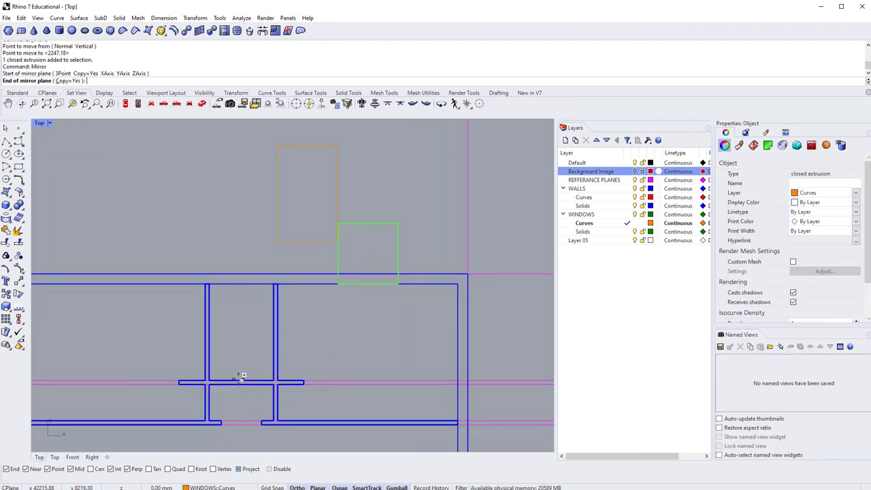
left_click(242, 336)
right_click_drag(242, 336, 299, 353)
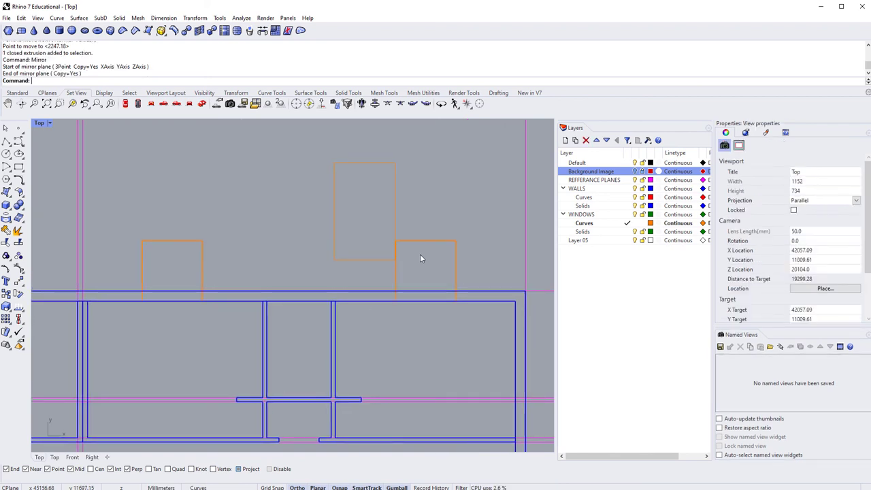
Move both boxes inward together, perpendicular to the exterior wall, so they project from both wall faces
left_click(438, 239)
left_click(173, 240, "shift")
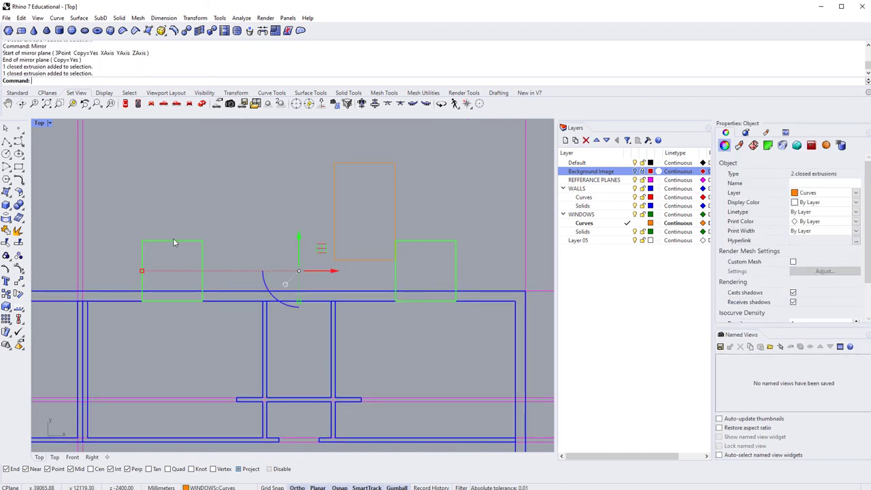
left_click_drag(303, 243, 302, 267)
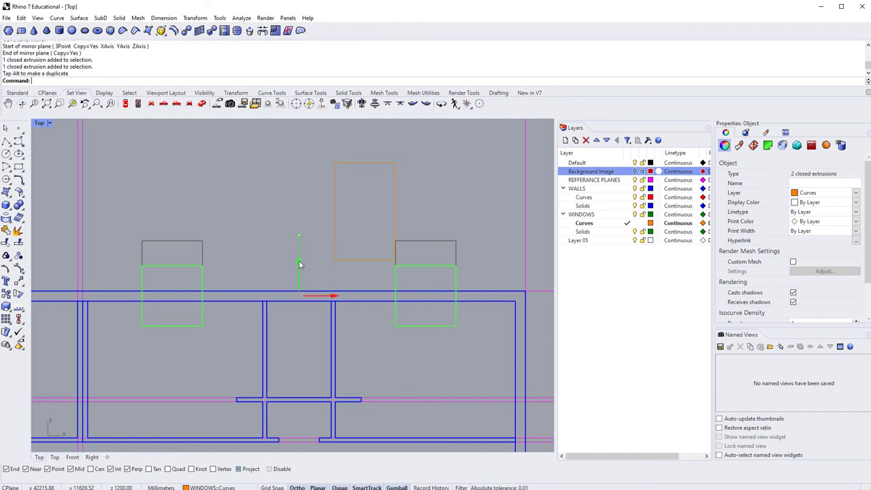
key("Escape")
mouse_move(308, 320)
right_mouse_down()
mouse_move(331, 325)
mouse_move(351, 288)
mouse_move(346, 296)
right_mouse_up()
scroll(355, 338, "down", 4)
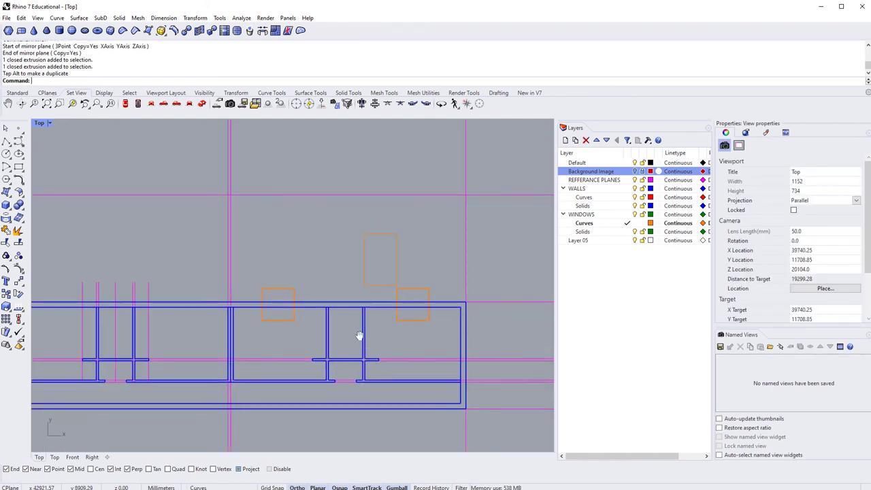
Set the Perspective view to Shaded display and examine the two window boxes against the outside of the exterior wall
key("ctrl+F4")
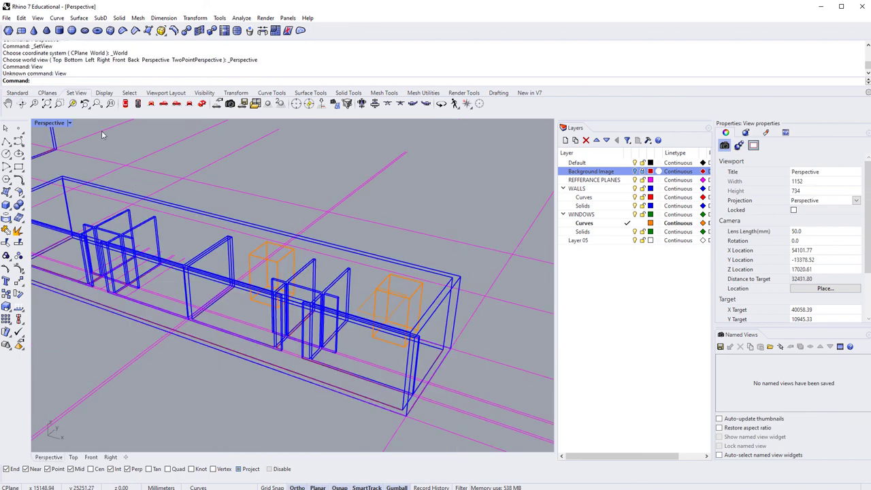
left_click(70, 122)
left_click(51, 170)
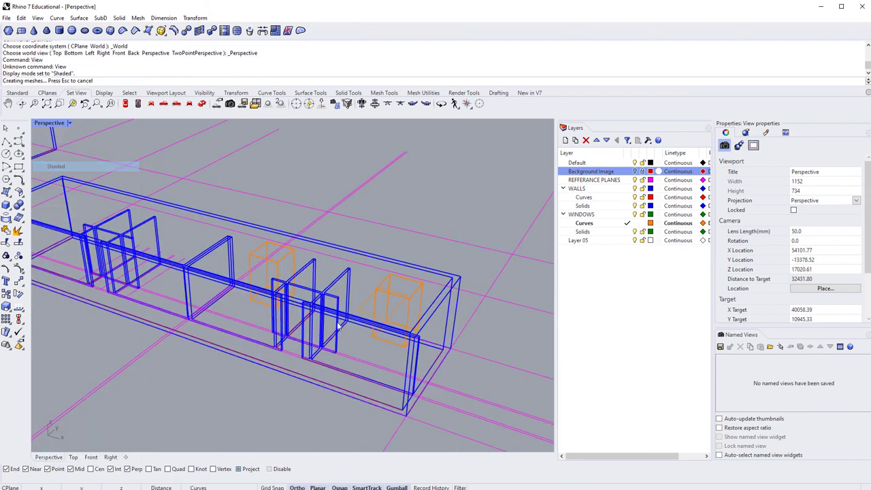
right_click_drag(299, 306, 197, 305)
scroll(193, 286, "up", 3)
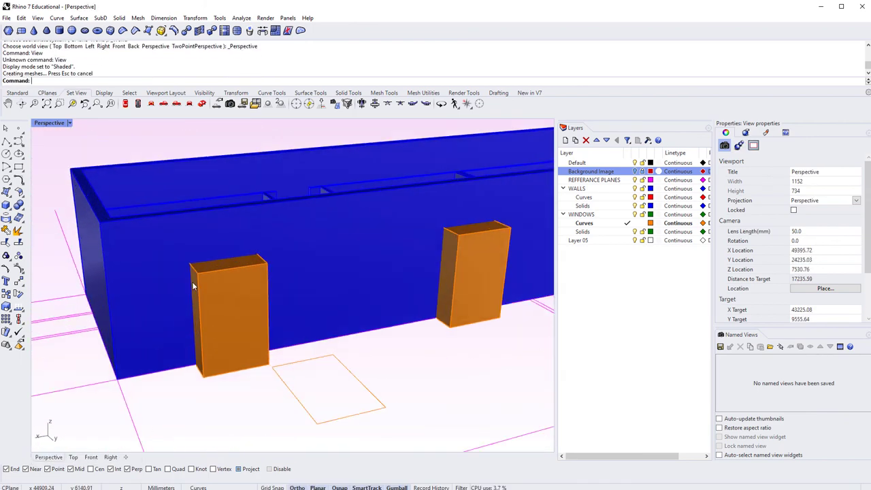
right_click_drag(266, 292, 33, 374)
In the Top view, mirror copies of both window boxes about the vertical centreline of the thick partition wall between the two bedroom pairs
key("ctrl+F1")
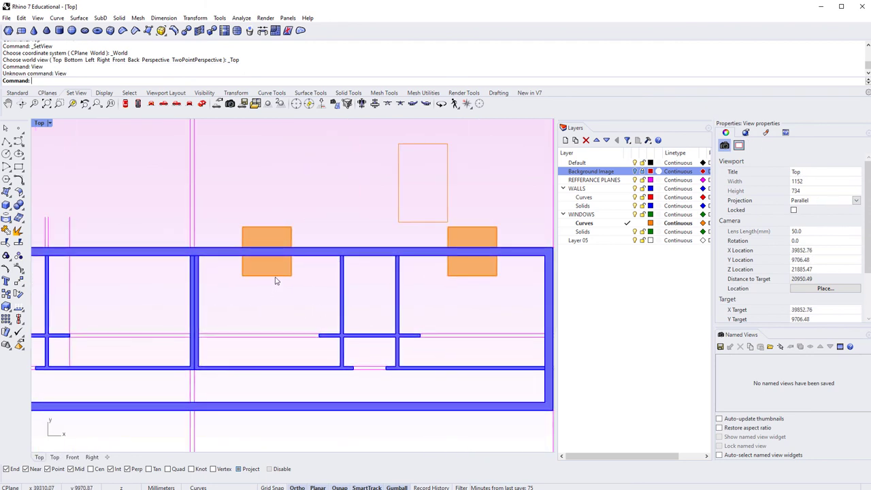
left_click(275, 277)
left_click(475, 276)
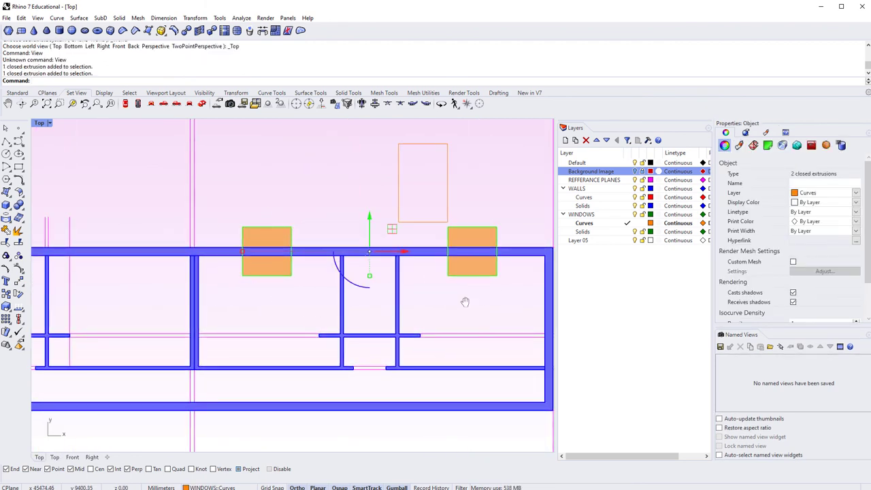
right_click_drag(467, 301, 437, 307)
key("Escape")
left_click(405, 287)
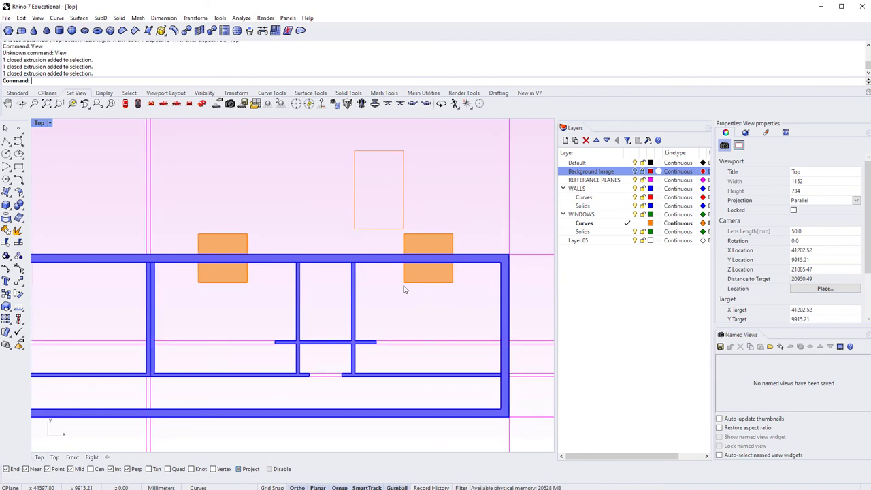
left_click(199, 287)
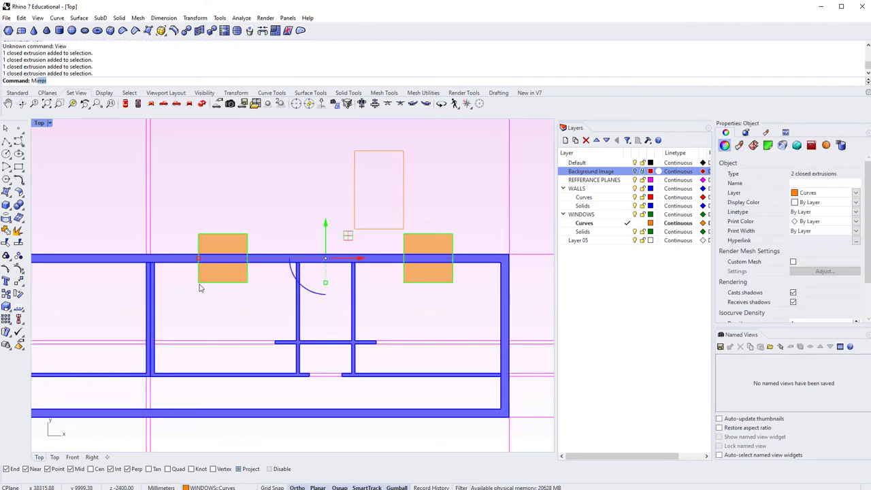
key("Return")
scroll(120, 272, "up", 3)
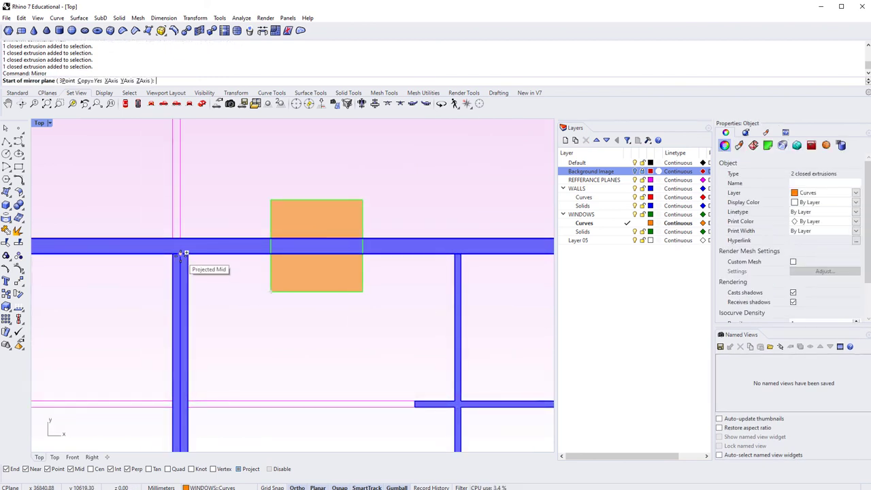
left_click(181, 253)
left_click(181, 224)
scroll(181, 225, "down", 3)
right_click_drag(391, 226, 387, 273)
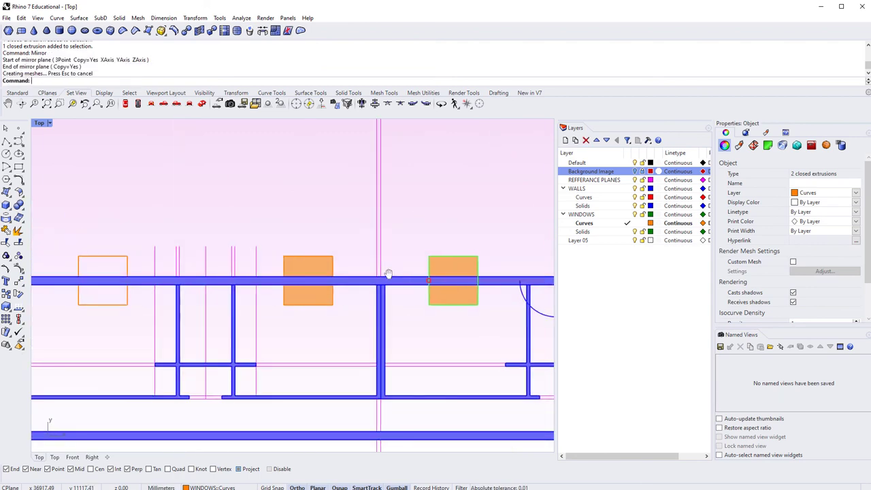
key("Escape")
Examine the four window boxes along the exterior wall in the Perspective view, from both outside and inside the rooms
scroll(310, 320, "down", 3)
key("ctrl+F4")
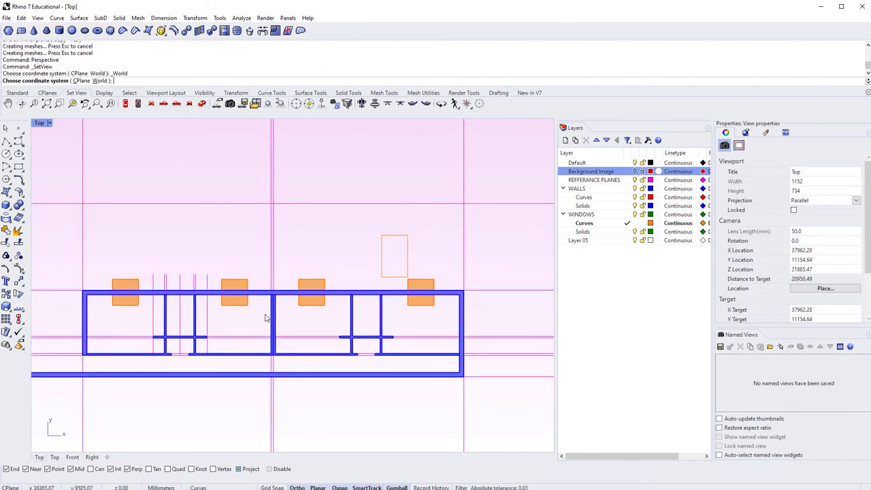
right_click_drag(362, 317, 211, 287)
scroll(201, 332, "up", 3)
right_click_drag(201, 332, 303, 325)
left_click(324, 277)
key("Escape")
scroll(297, 297, "up", 5)
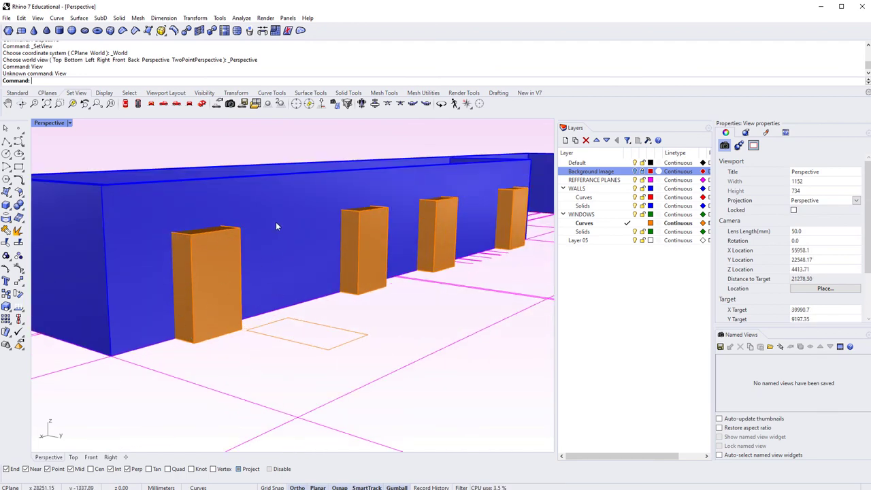
mouse_move(270, 256)
right_mouse_down()
mouse_move(274, 288)
mouse_move(307, 295)
mouse_move(243, 343)
mouse_move(355, 340)
mouse_move(260, 252)
right_mouse_up()
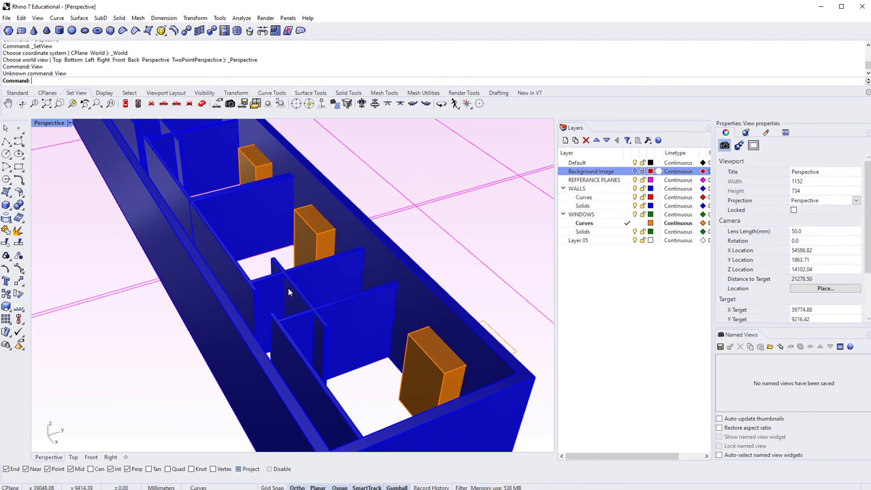
right_click_drag(287, 287, 211, 287)
right_click_drag(279, 362, 225, 423)
right_click_drag(371, 238, 218, 256, "shift")
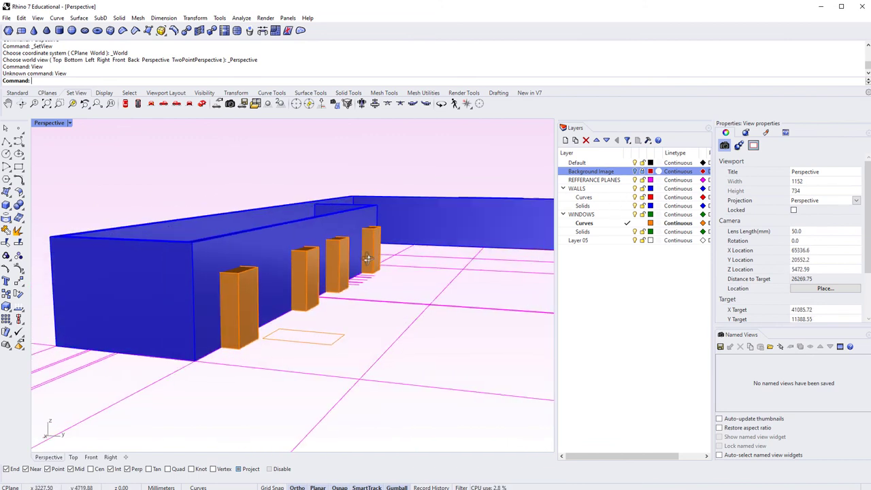
With Project snapping off, use Scale1D to stretch the exterior wall solid downward from its upper end corner to a height of 4500 mm
left_click(150, 282)
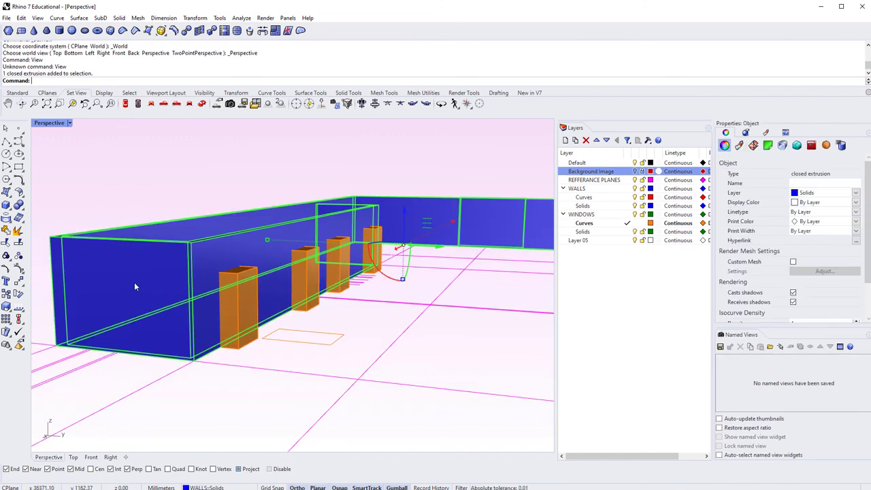
right_click_drag(136, 285, 195, 325)
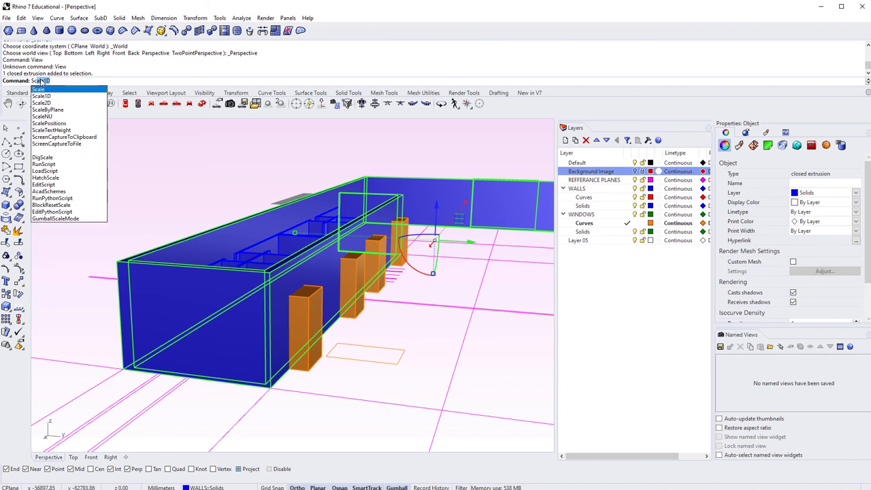
left_click(56, 97)
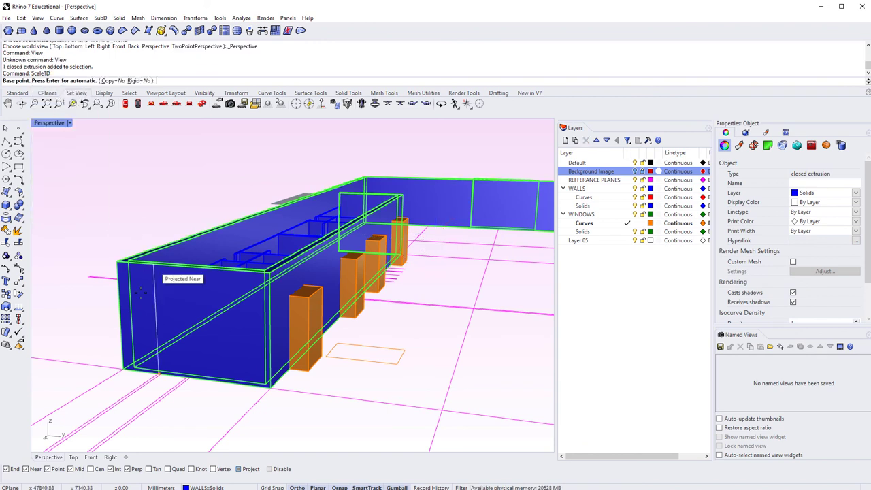
right_click_drag(235, 414, 254, 477)
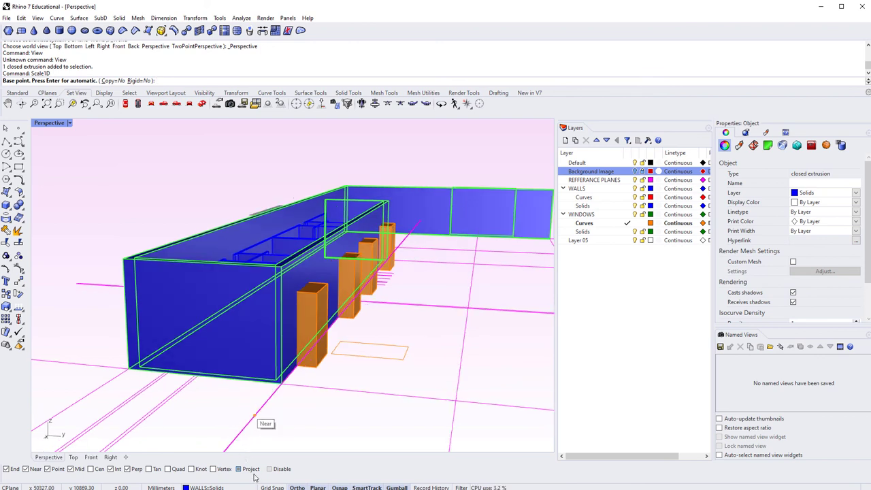
left_click(122, 258)
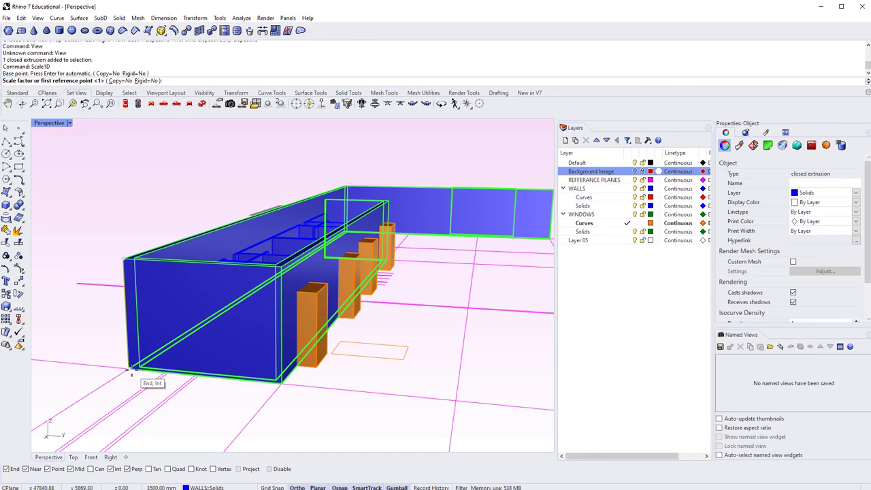
left_click(131, 369)
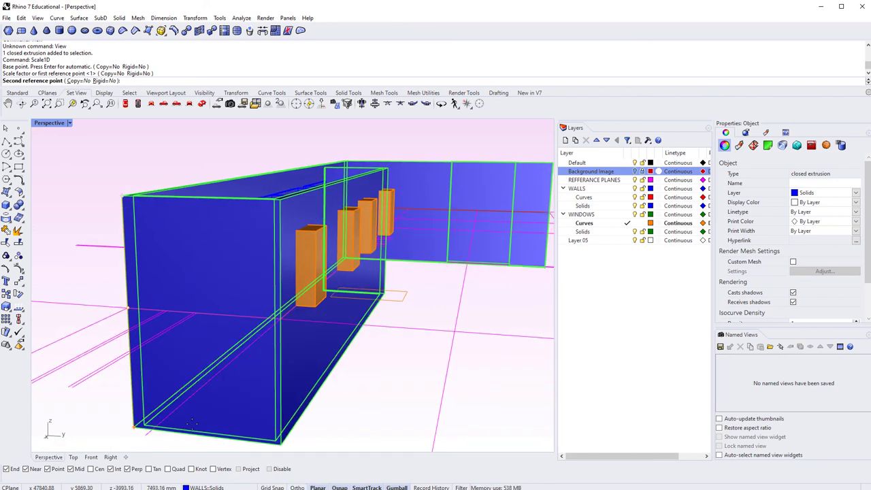
type("4500")
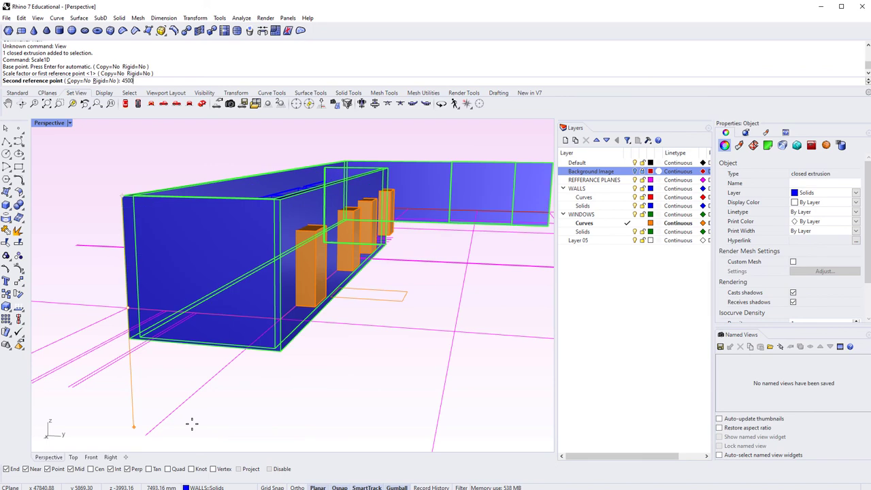
key("Return")
key("Escape")
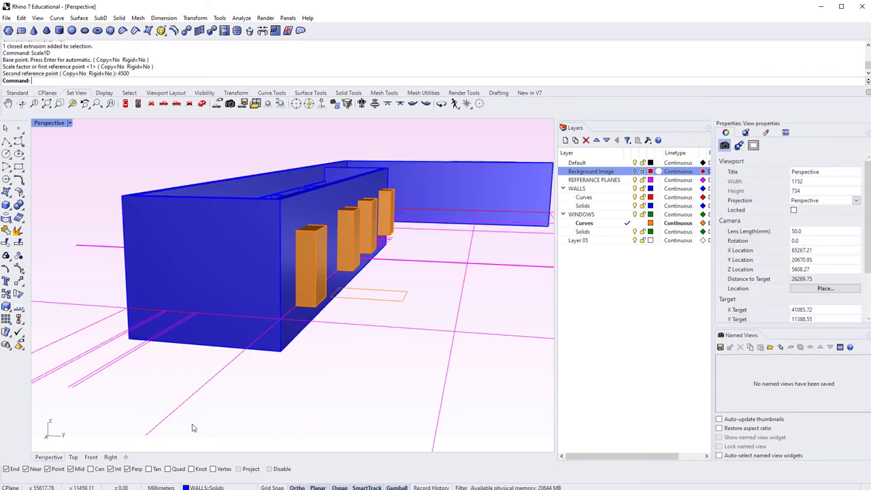
Examine the stretched exterior wall from its end and long sides, checking how it extends below the reference lines
right_click_drag(233, 346, 361, 340)
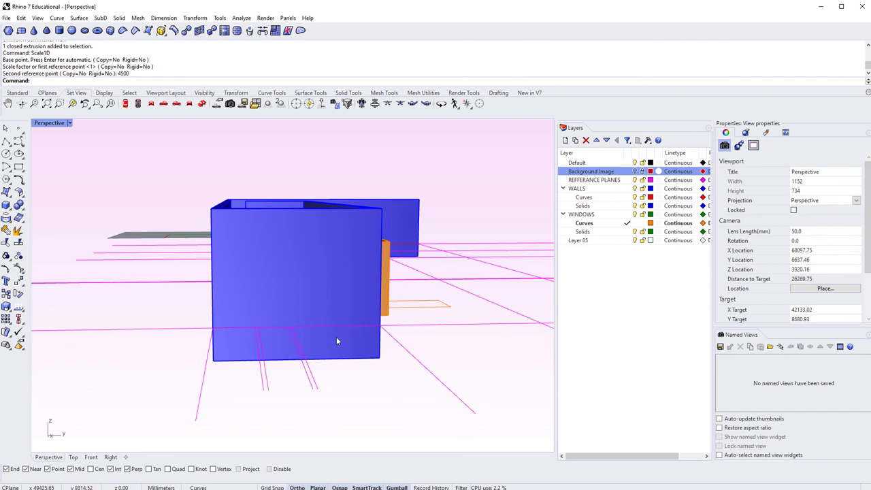
right_click_drag(336, 341, 255, 342)
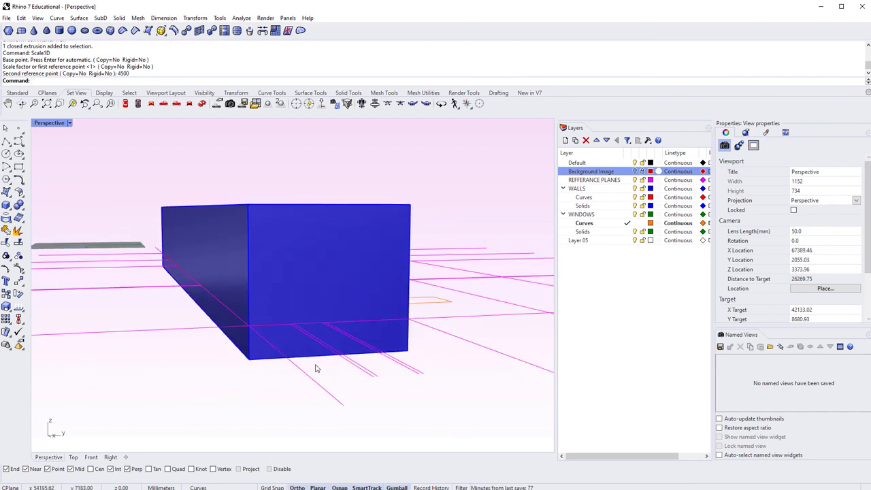
right_click_drag(315, 368, 352, 337)
right_click_drag(334, 368, 393, 450)
right_click_drag(431, 124, 307, 356)
scroll(381, 285, "down", 3)
scroll(302, 381, "up", 3)
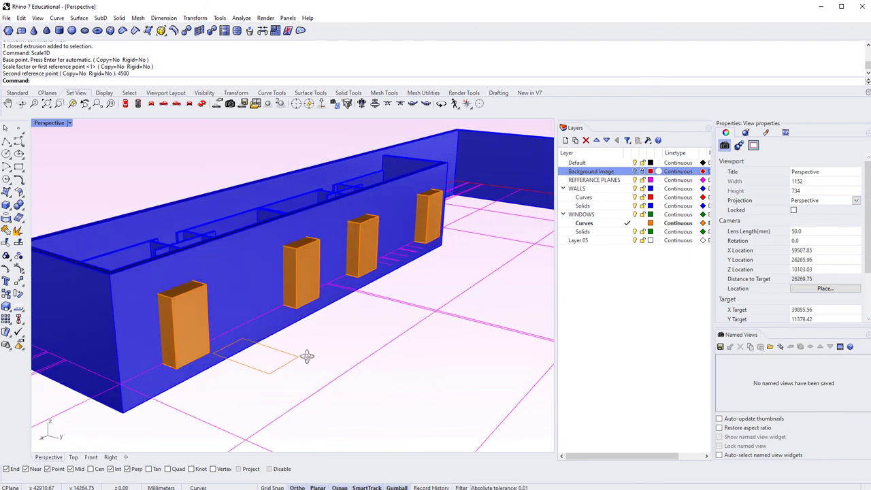
Cut the four window openings by subtracting the boxes from the exterior wall solid with BooleanDifference, keeping DeleteInput set to Yes
key("Up")
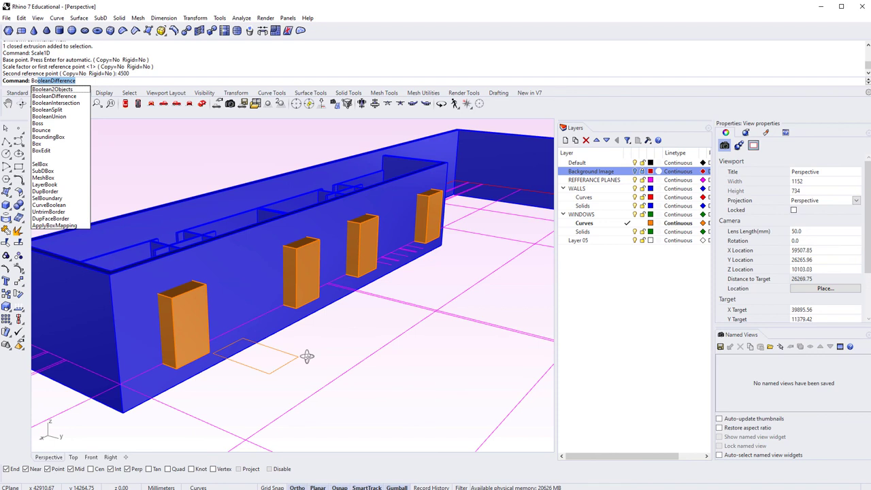
key("Return")
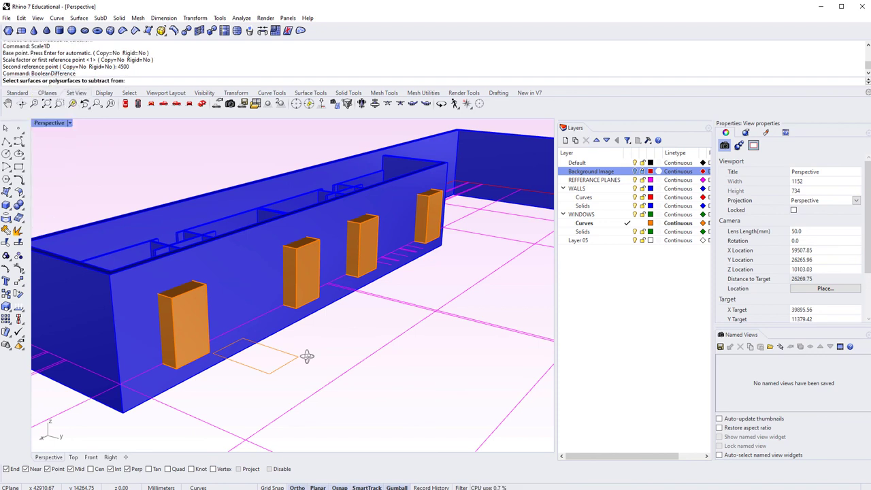
left_click(266, 281)
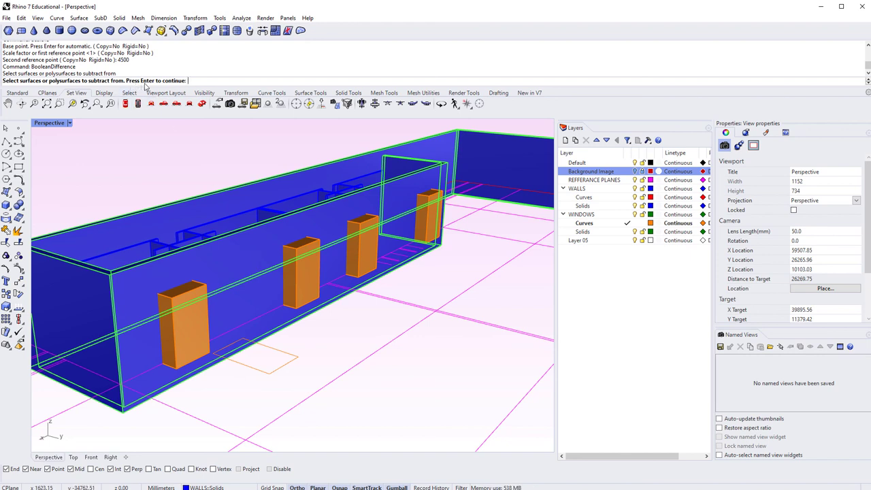
key("Return")
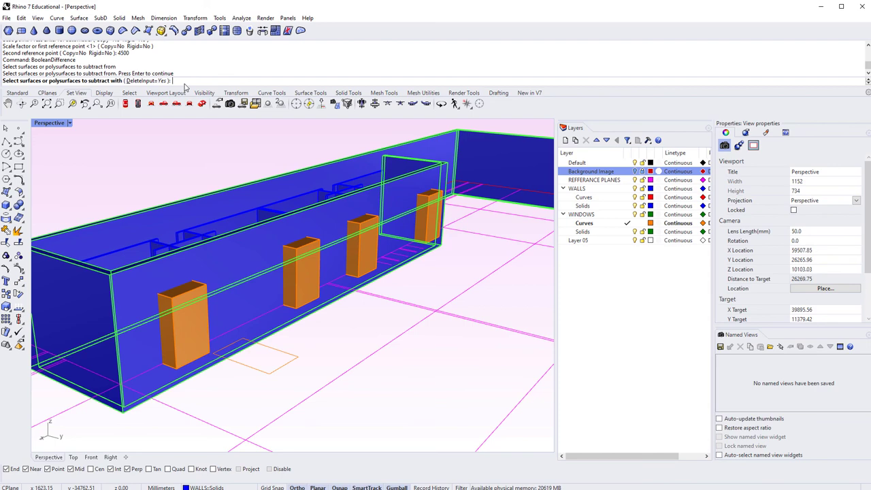
right_click_drag(181, 181, 162, 319)
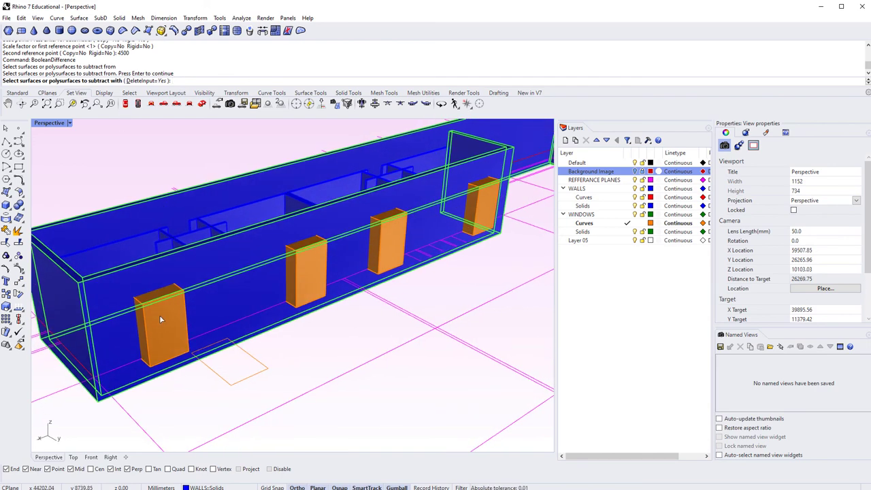
left_click(159, 314)
left_click(296, 286)
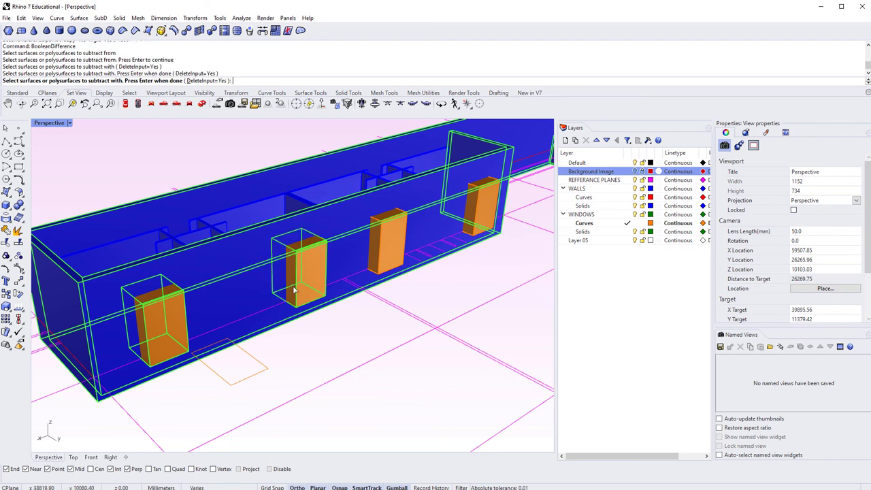
left_click(398, 252)
left_click(490, 224)
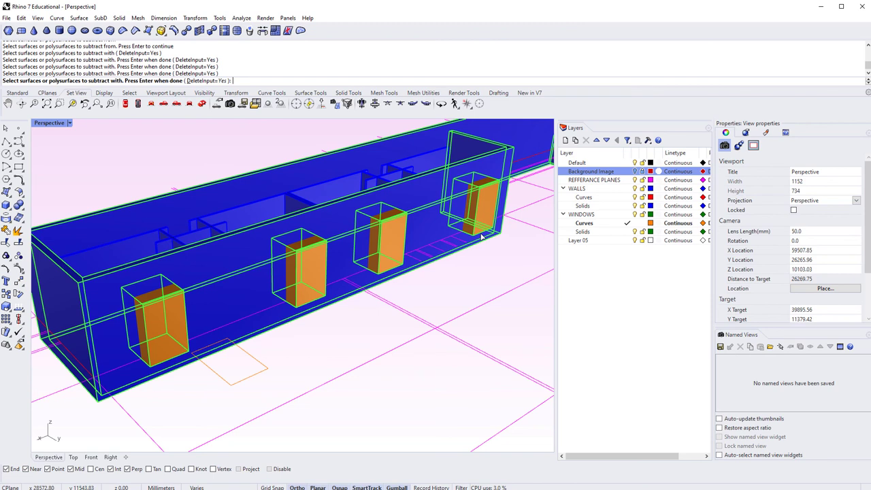
left_click(215, 81)
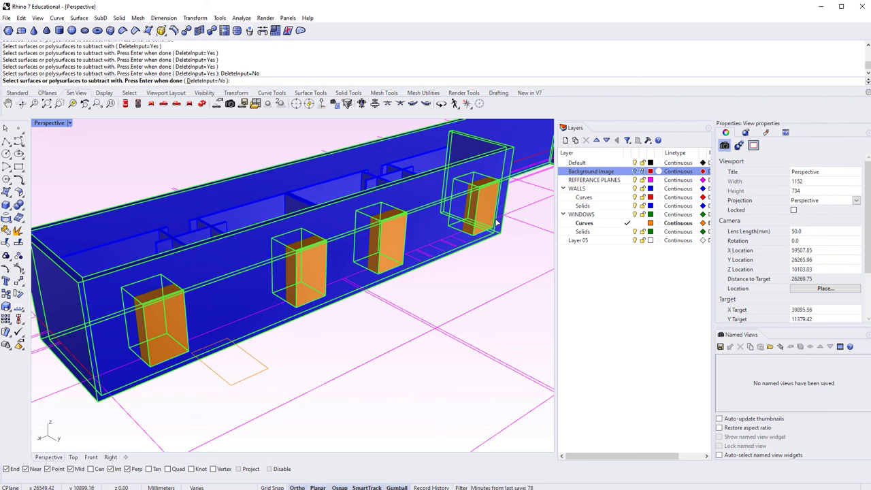
left_click(201, 81)
right_click_drag(260, 221, 316, 267)
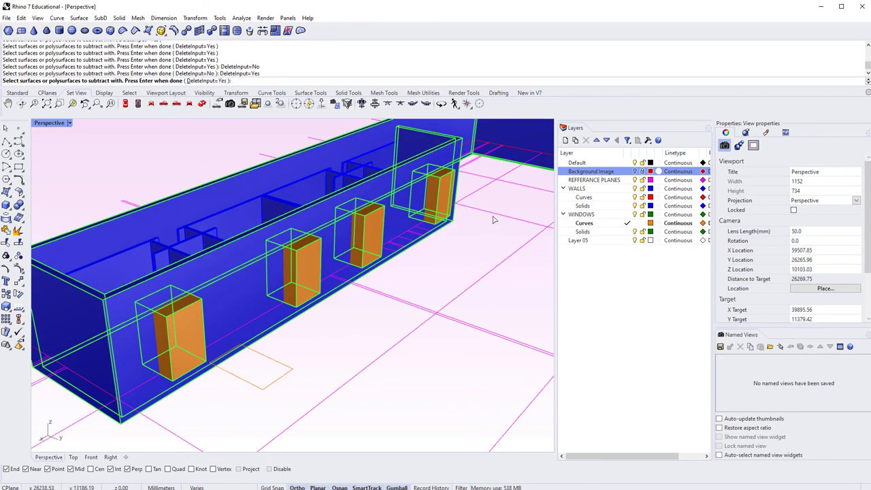
right_click_drag(495, 219, 305, 270)
key("Return")
Inspect the window openings in the exterior wall and the interior partitions from outside and above
right_click_drag(252, 351, 191, 363)
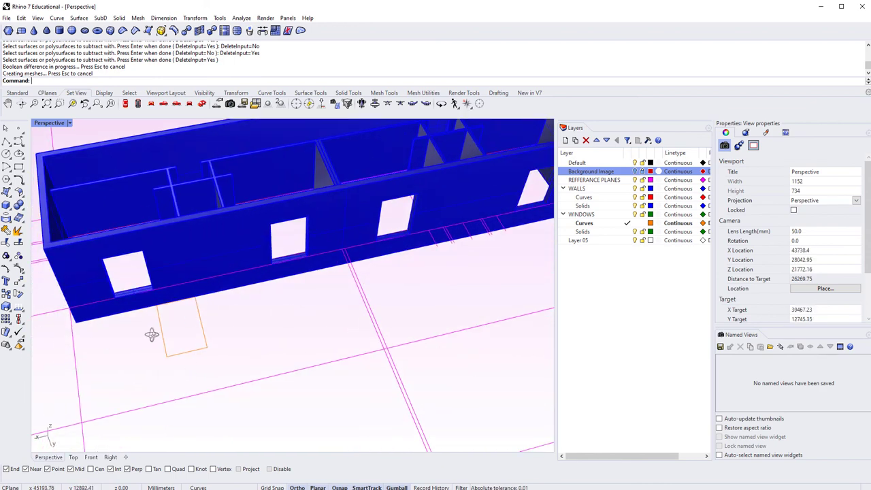
right_click_drag(151, 334, 257, 366)
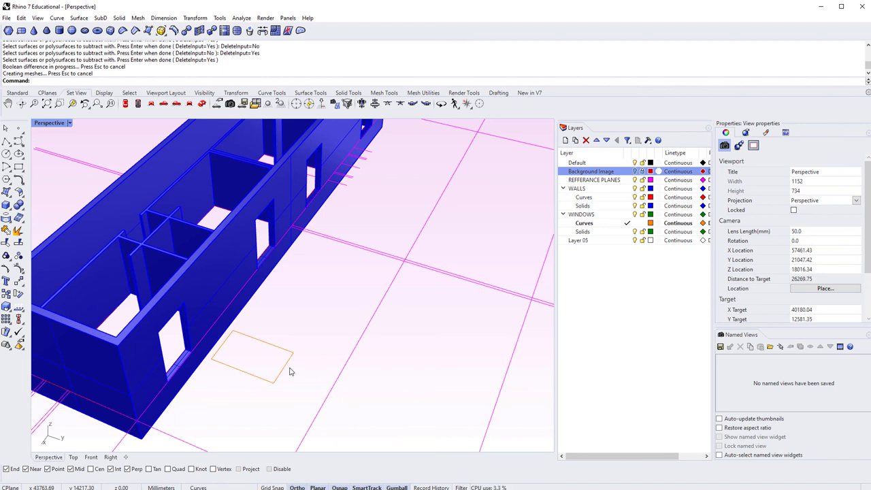
right_click_drag(290, 370, 195, 325)
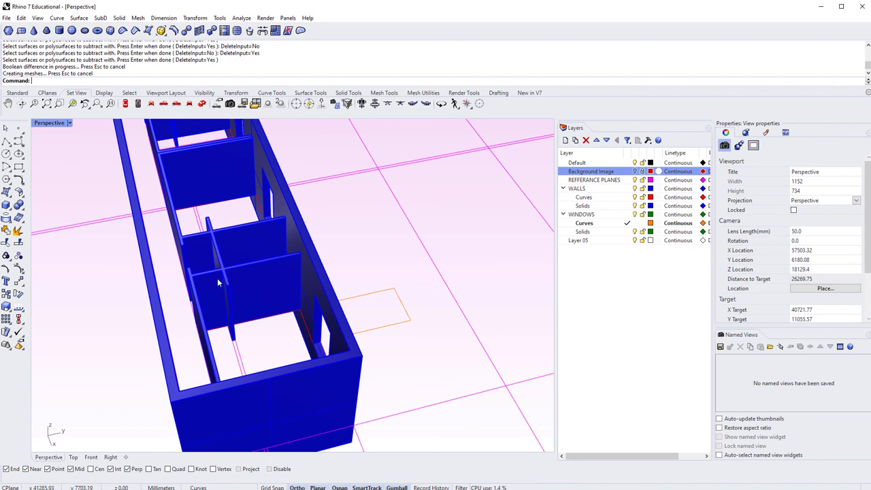
right_click_drag(216, 310, 326, 327)
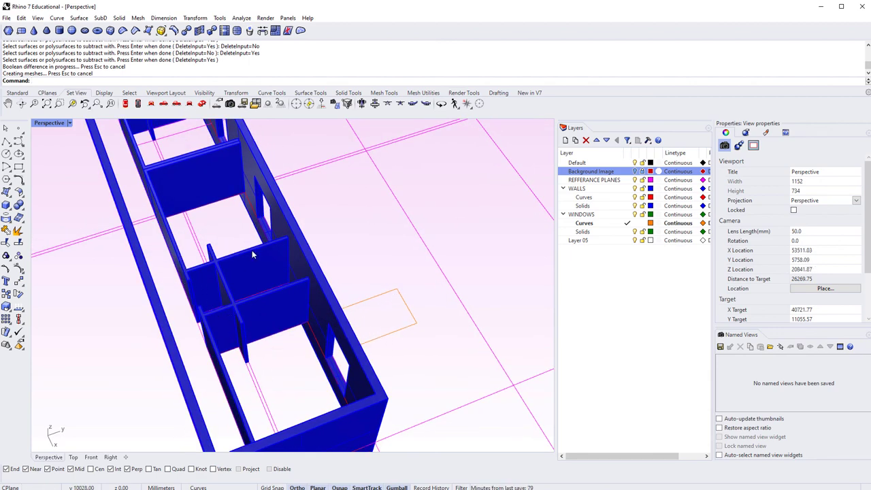
scroll(204, 286, "down", 3)
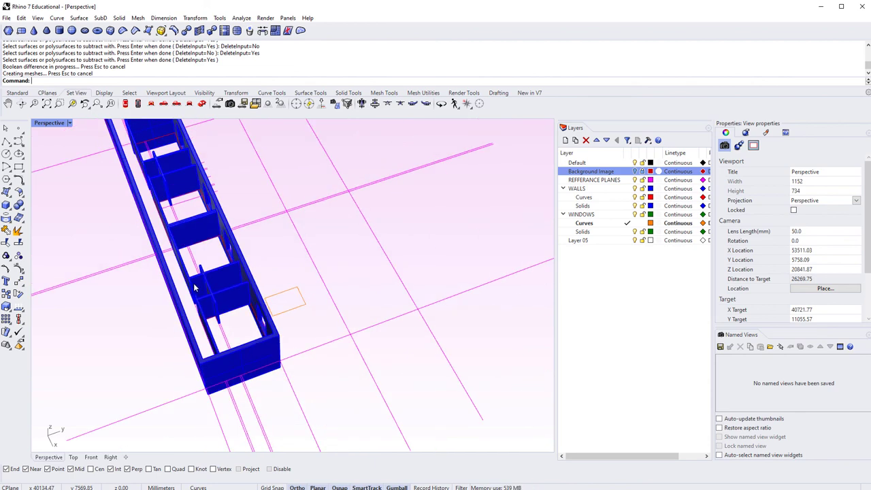
Turn on the Background Image layer to show the floor plan beneath the wall solids
right_click_drag(205, 286, 365, 308)
left_click(634, 171)
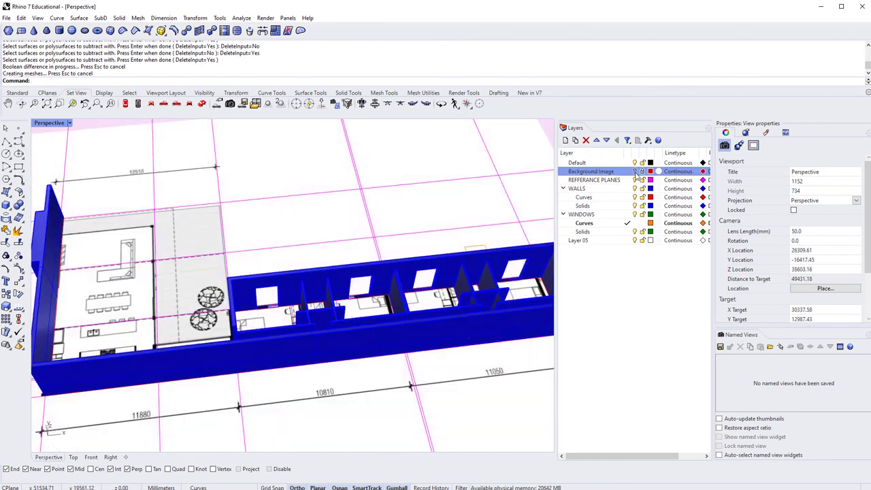
right_click_drag(204, 272, 122, 234)
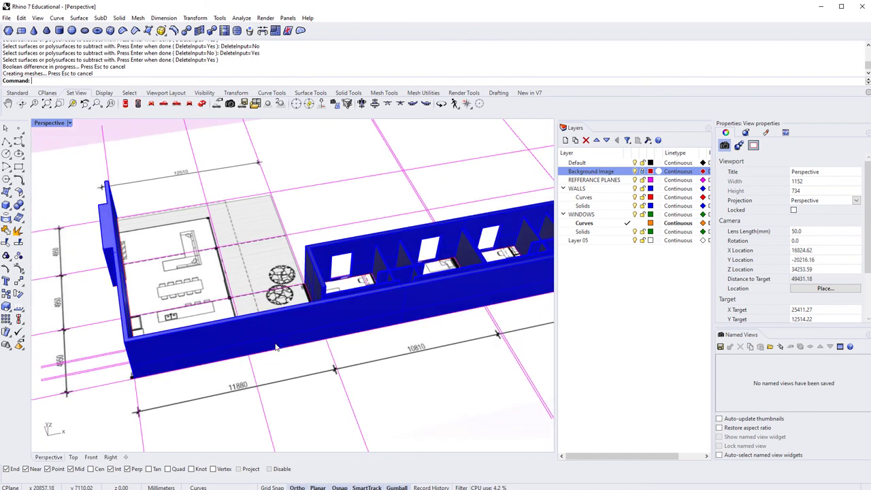
Examine the walls and window openings against the floor plan, from the kitchen and terrace area to the bedroom partitions
right_click_drag(308, 267, 365, 341)
scroll(365, 340, "up", 8)
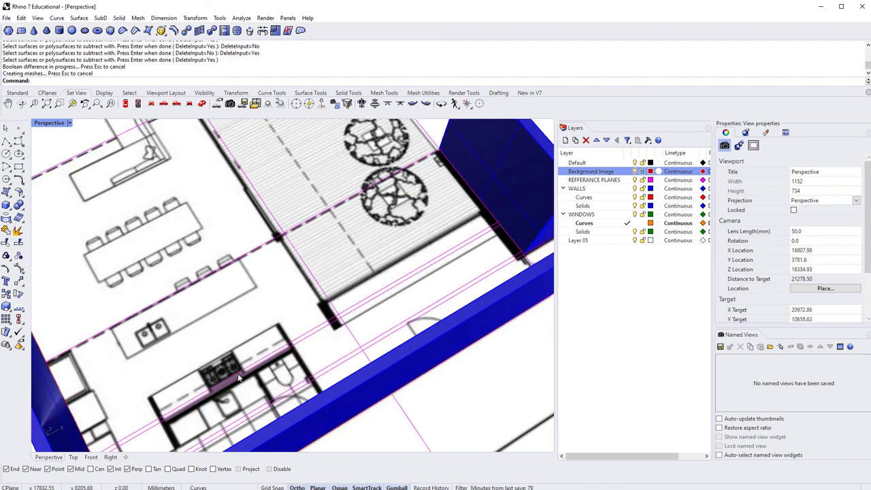
scroll(238, 379, "down", 6)
scroll(103, 288, "up", 3)
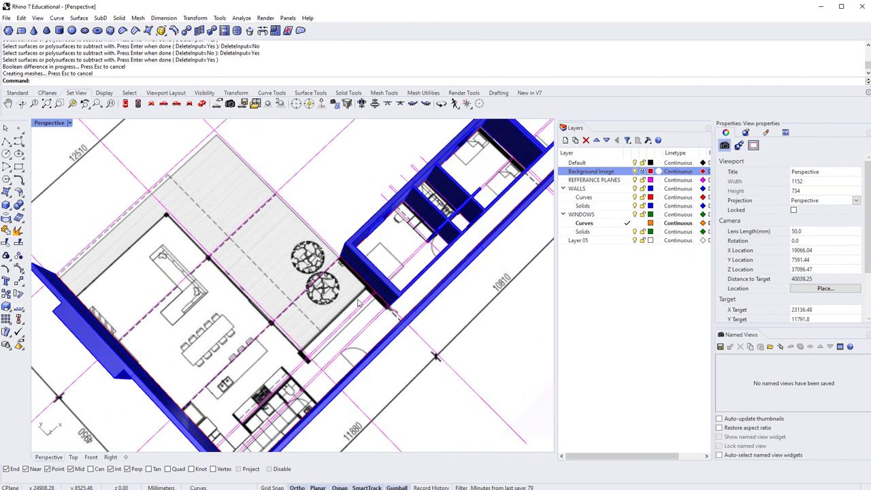
right_click_drag(327, 366, 339, 336)
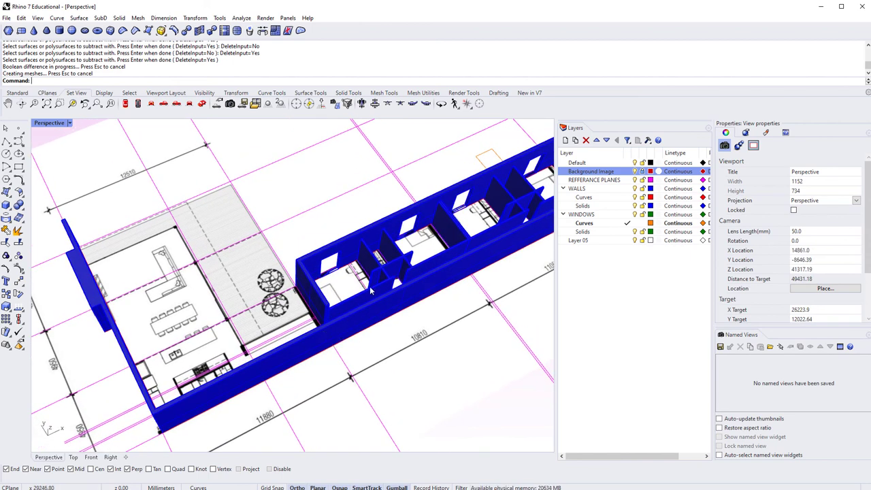
scroll(323, 265, "up", 5)
scroll(390, 265, "down", 3)
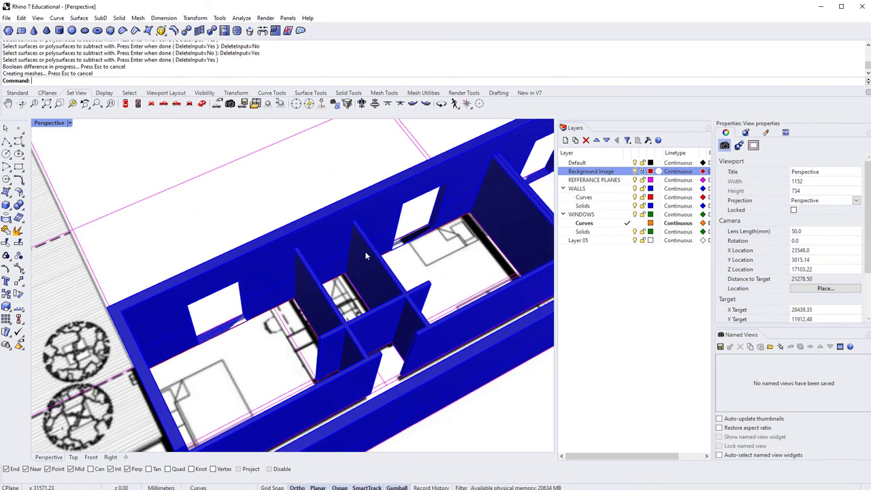
right_click_drag(331, 294, 405, 246, "shift")
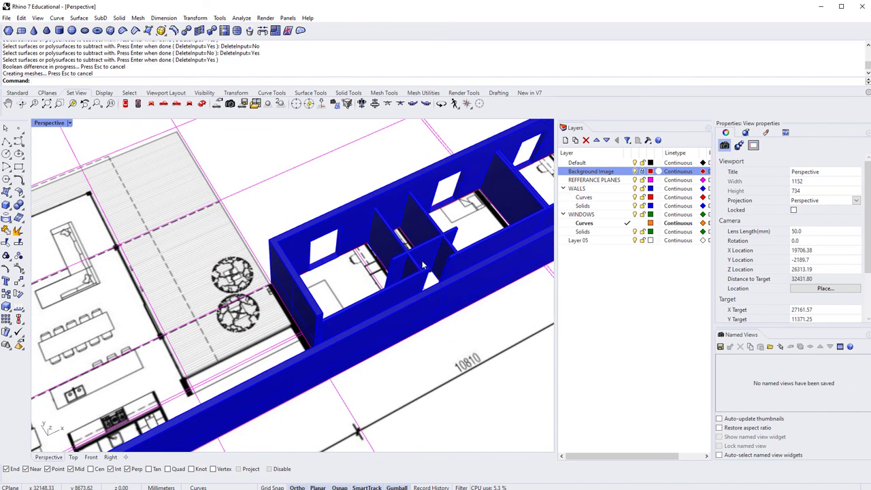
scroll(400, 288, "up", 3)
scroll(408, 269, "down", 3)
right_click_drag(353, 306, 421, 299)
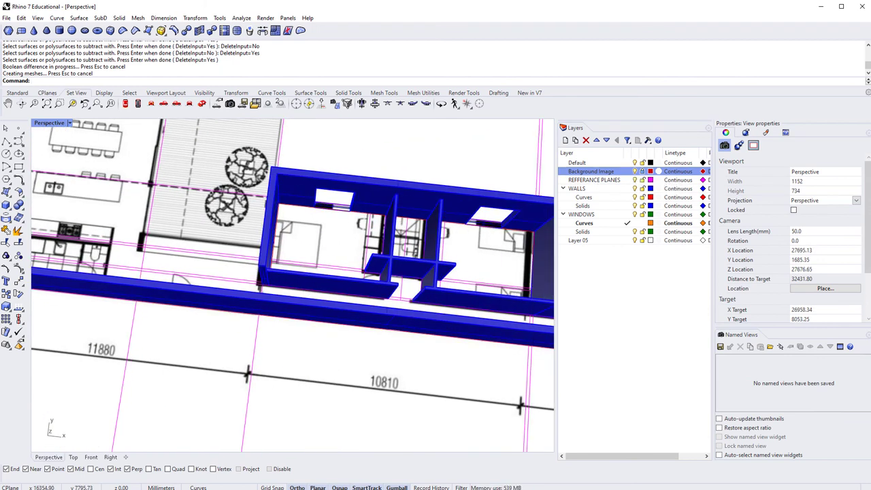
Switch to the project reference PDF in Revu and compare the exterior photo on page 5 with the elevations on page 3
key("alt+Tab")
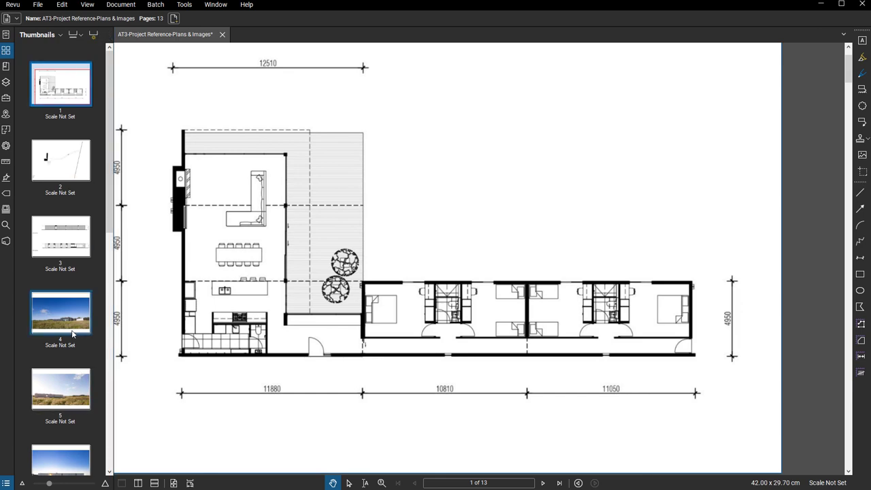
left_click(61, 389)
scroll(232, 338, "up", 2, "ctrl")
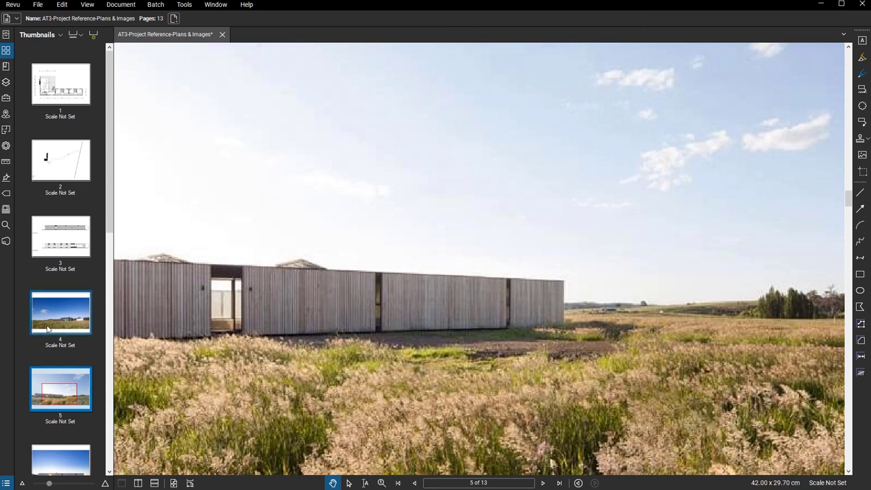
left_click(62, 246)
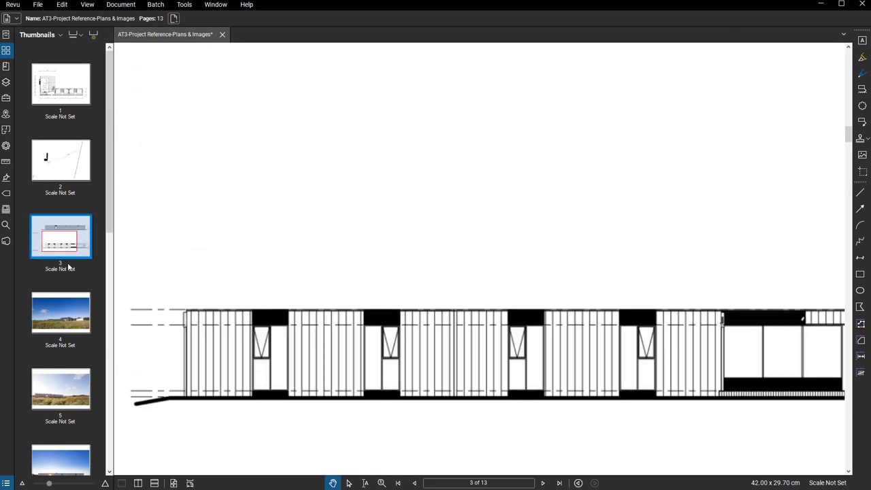
scroll(333, 373, "down", 2)
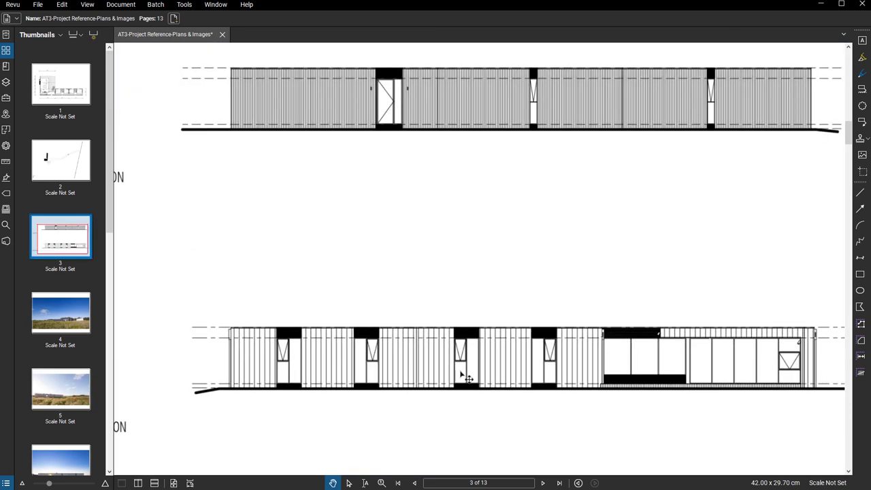
Look through the reference photos and examine the window divisions of the bedroom wing on page 9
scroll(41, 421, "down", 5)
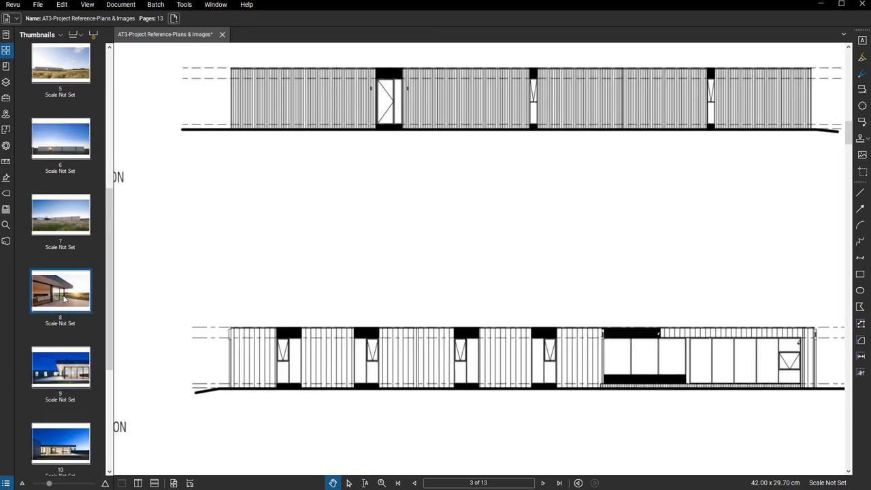
scroll(61, 178, "down", 2)
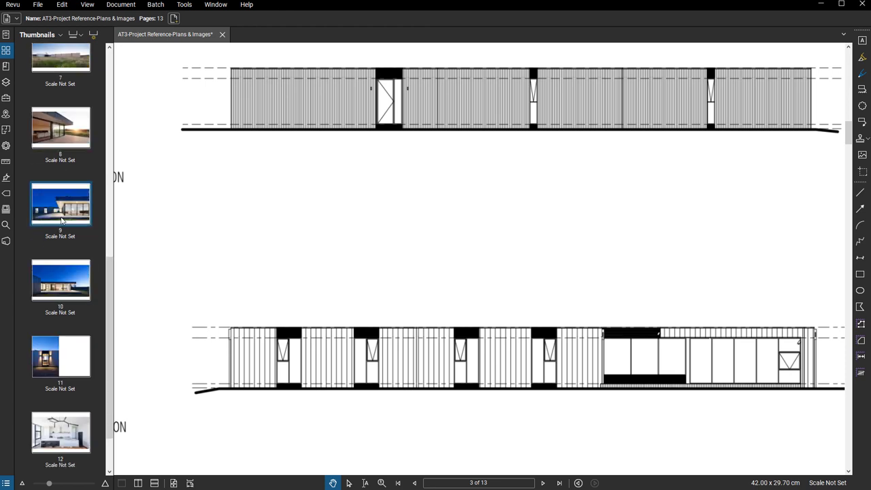
left_click(60, 355)
left_click(57, 272)
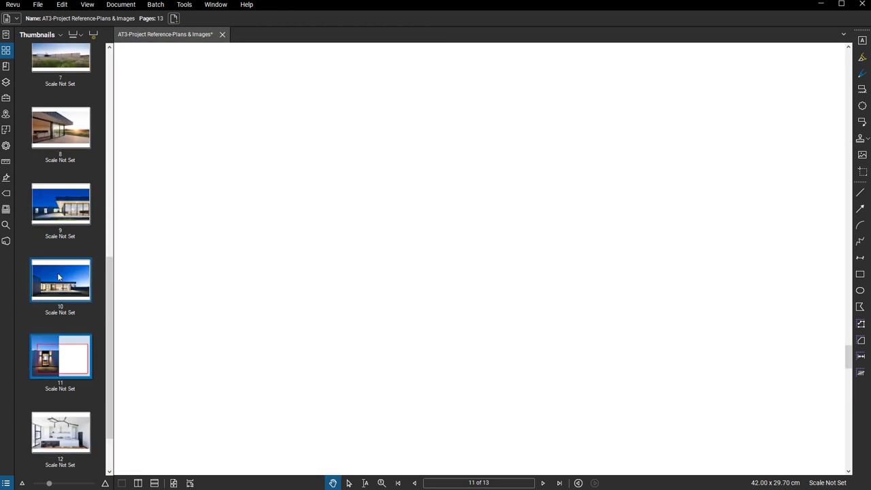
left_click(60, 207)
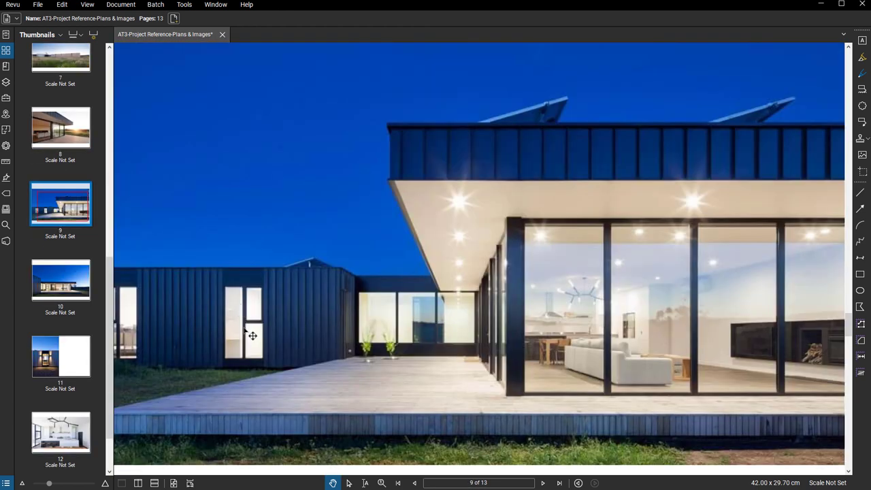
left_click(235, 327)
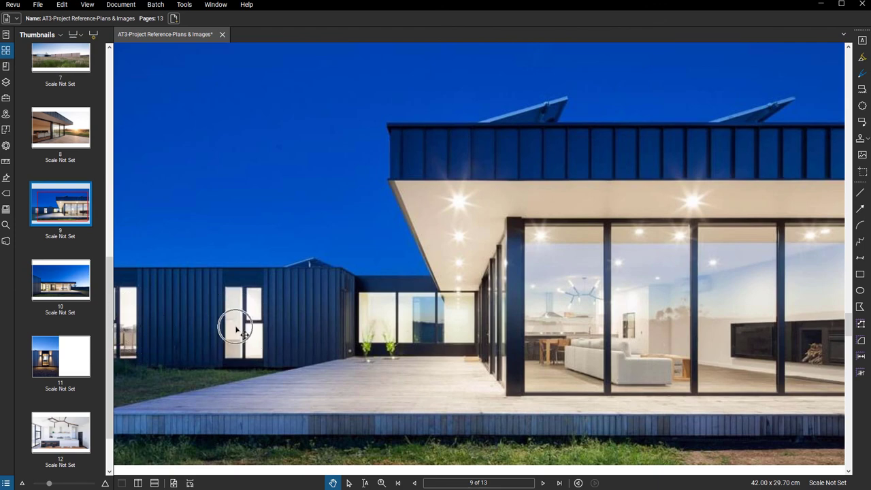
left_click(129, 334)
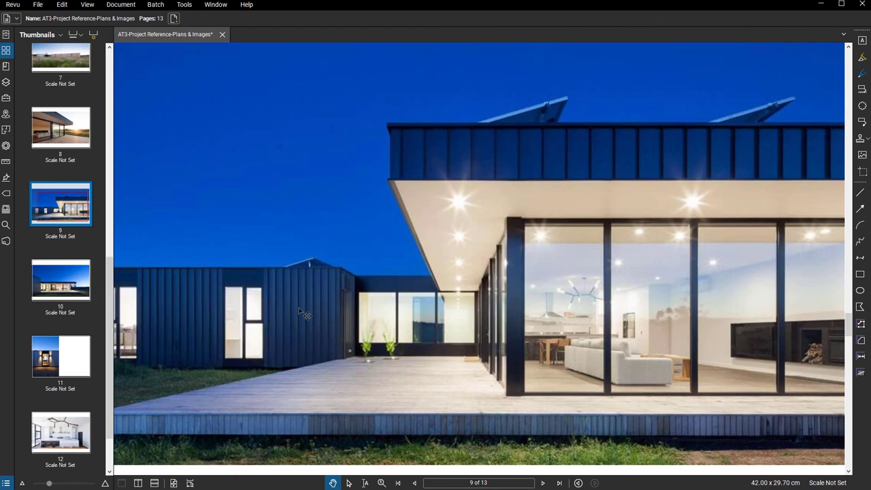